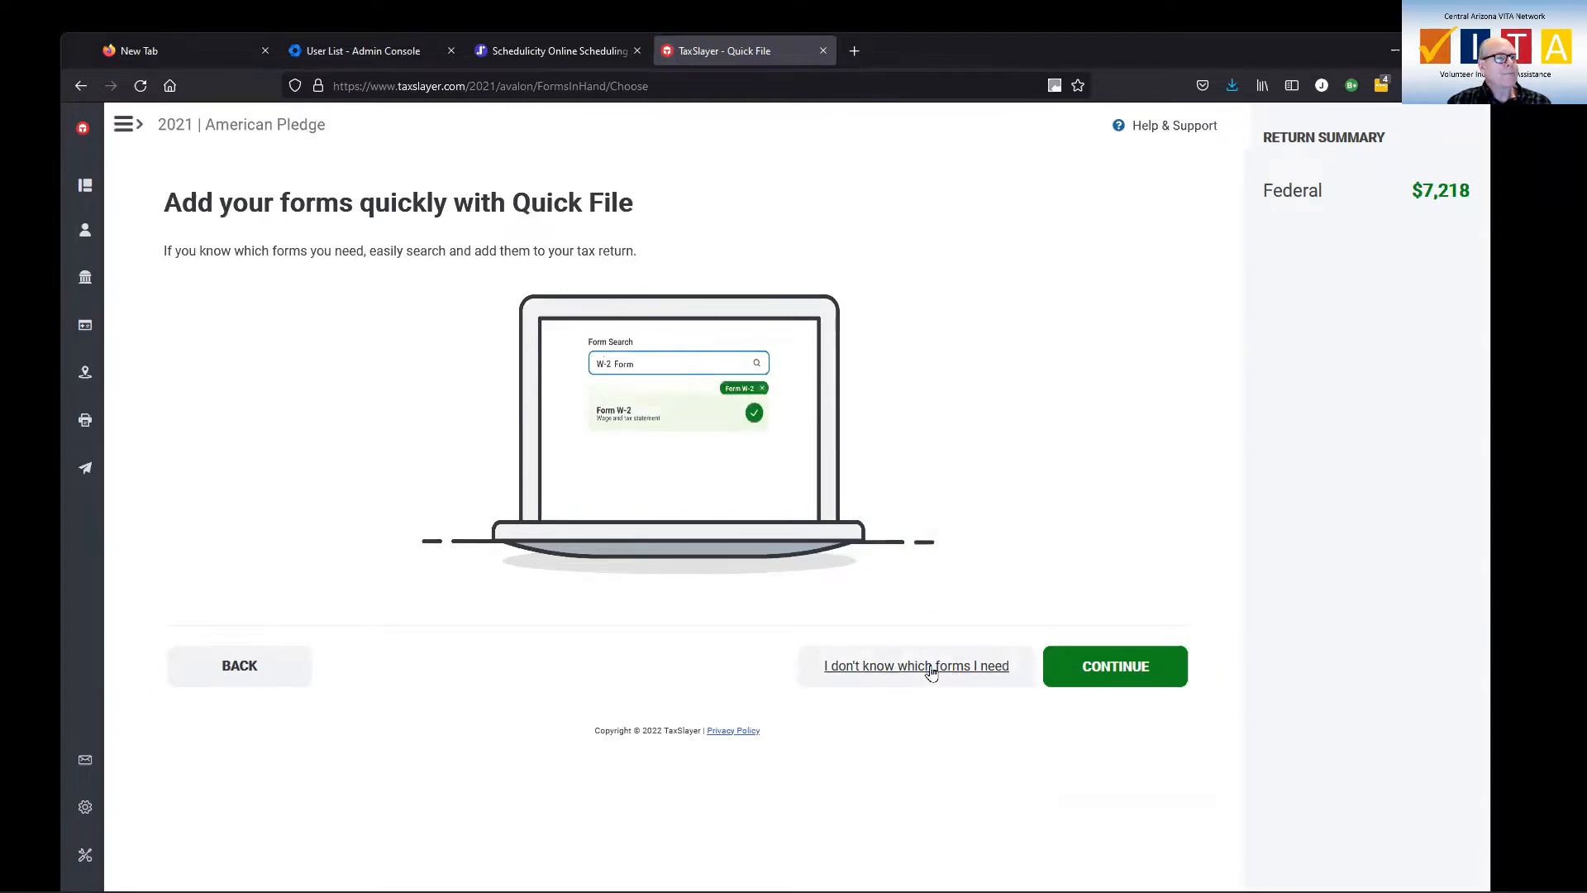
Bypass Quick File and choose to select the income forms from a list
click(930, 668)
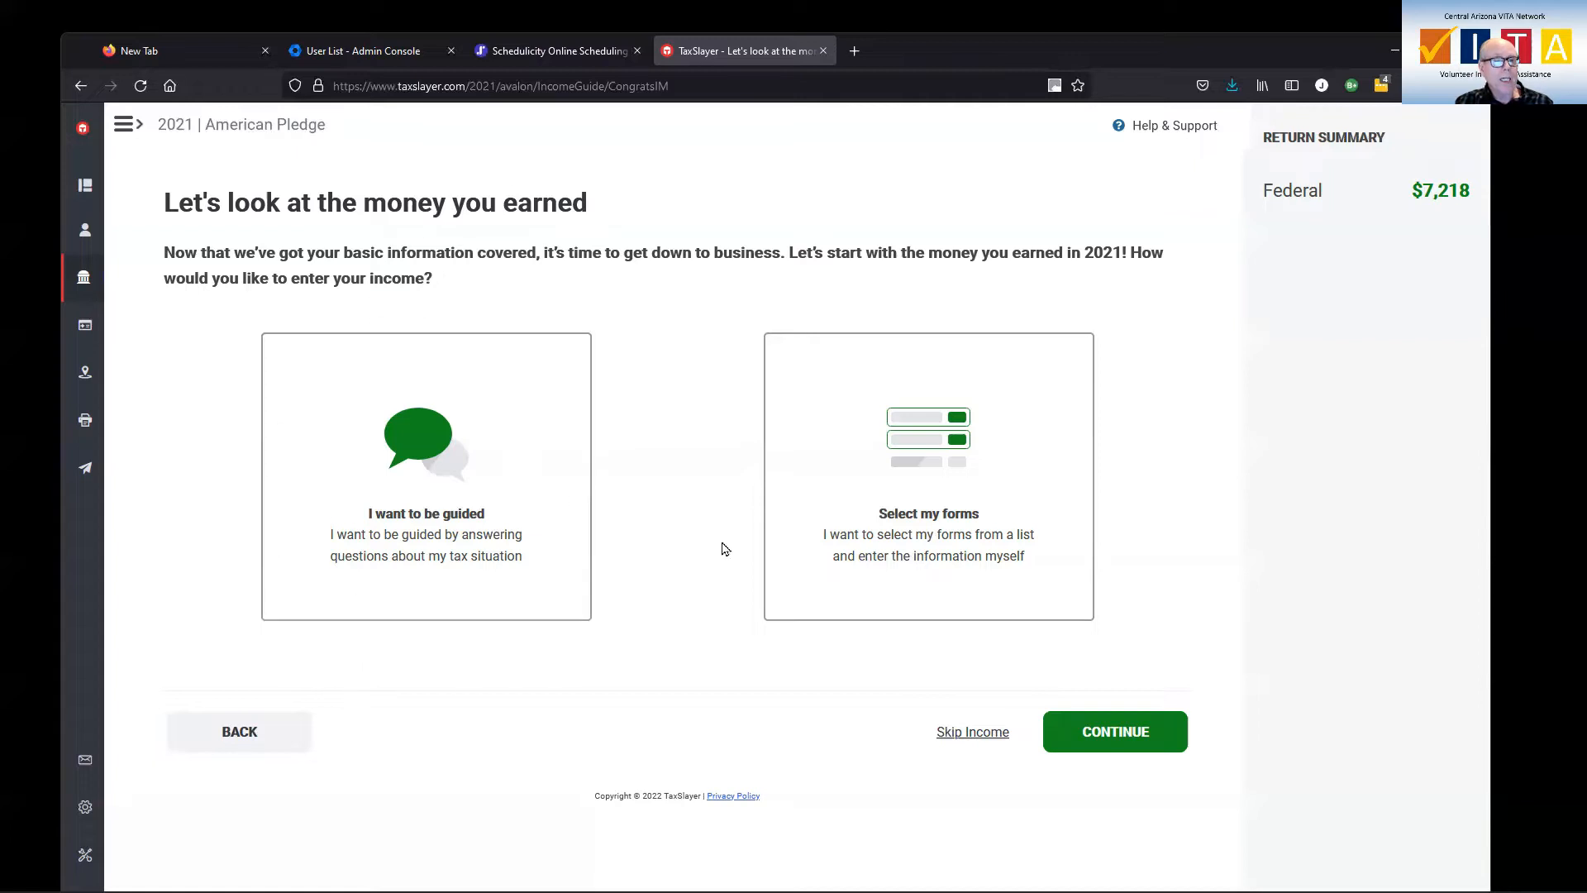
click(911, 494)
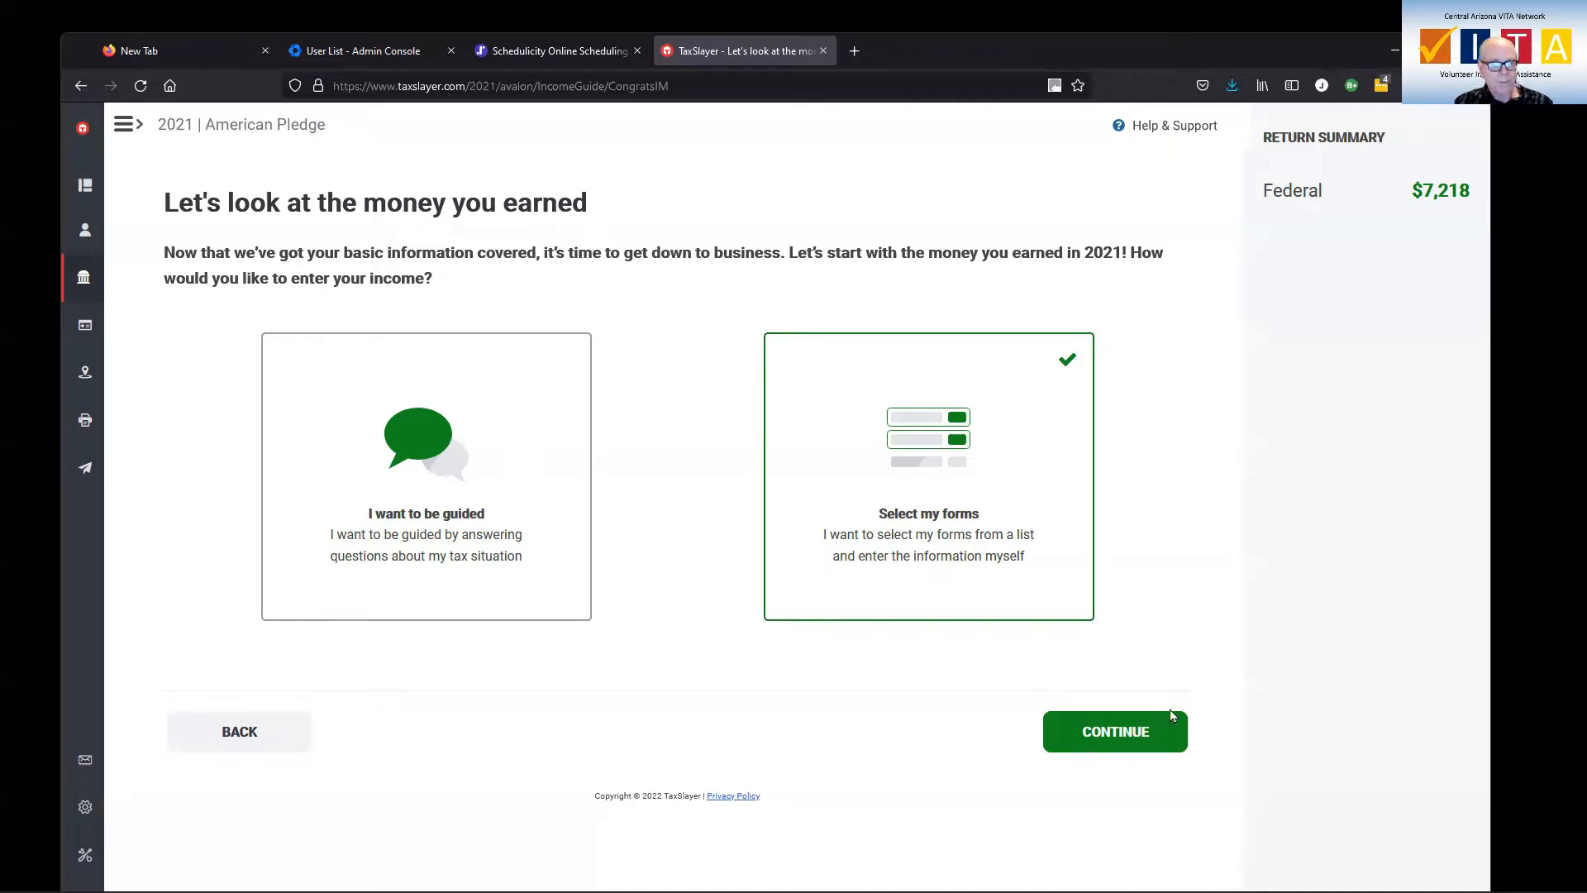
click(1137, 730)
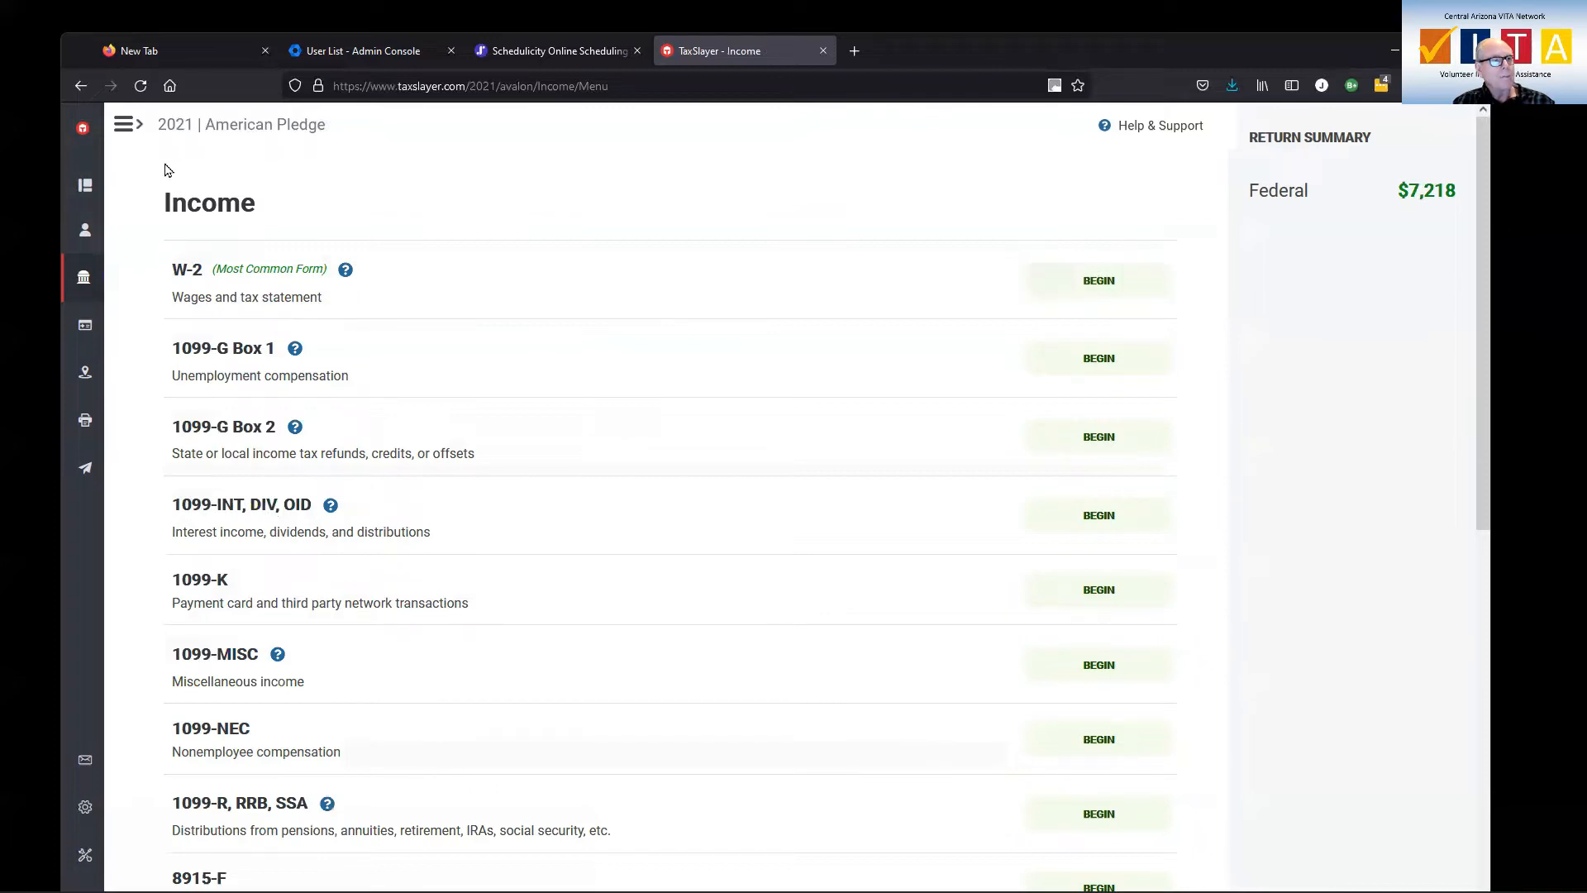
Expand the navigation sidebar and open the Income page of the Federal section
click(125, 125)
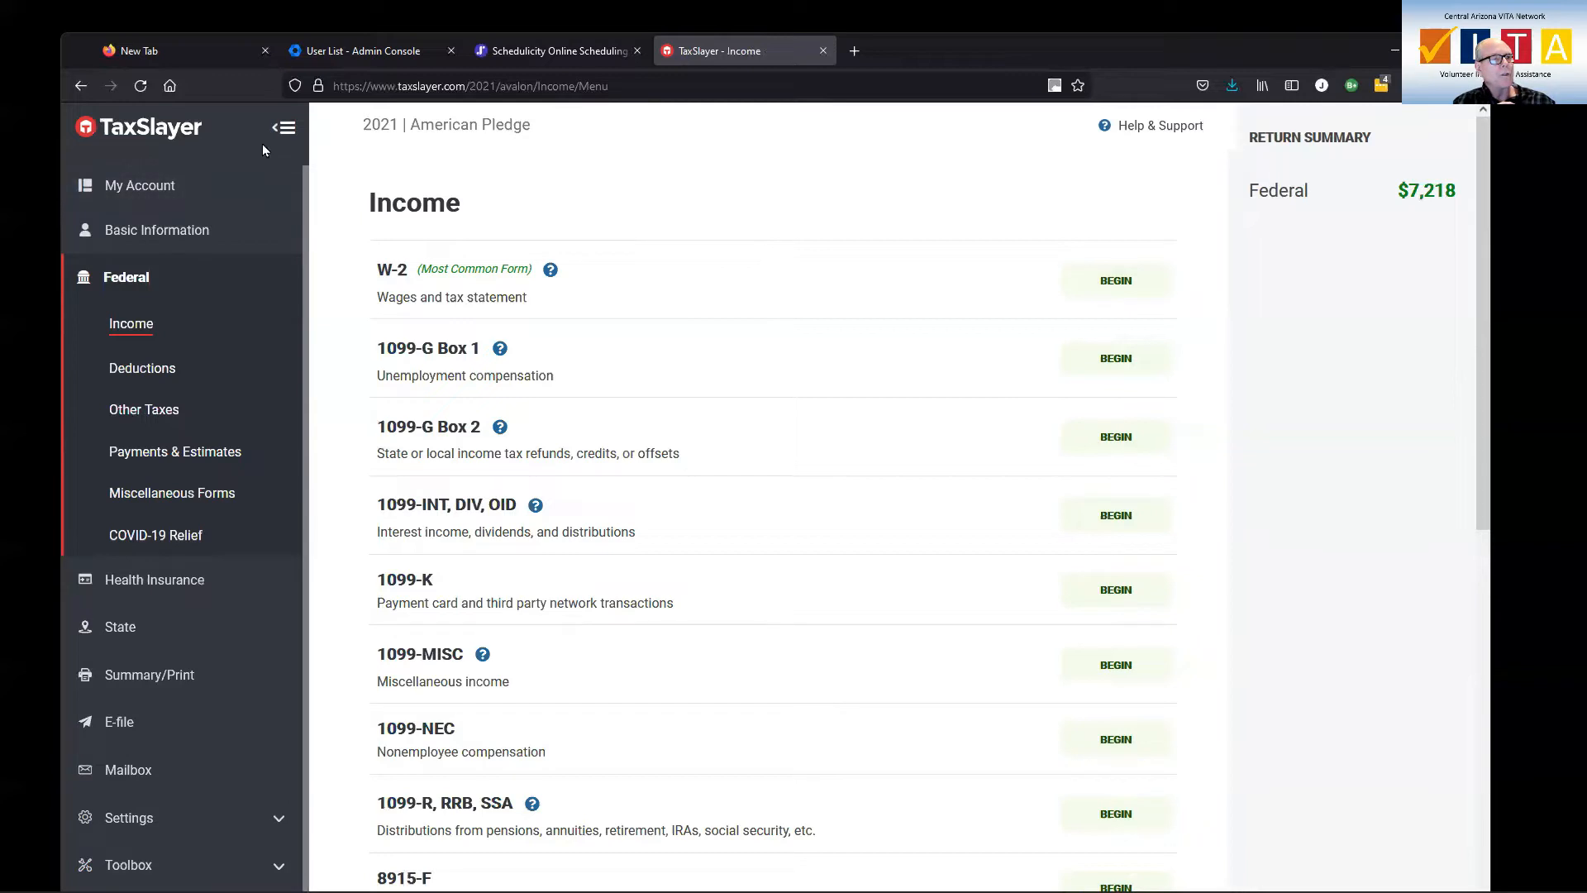
click(285, 130)
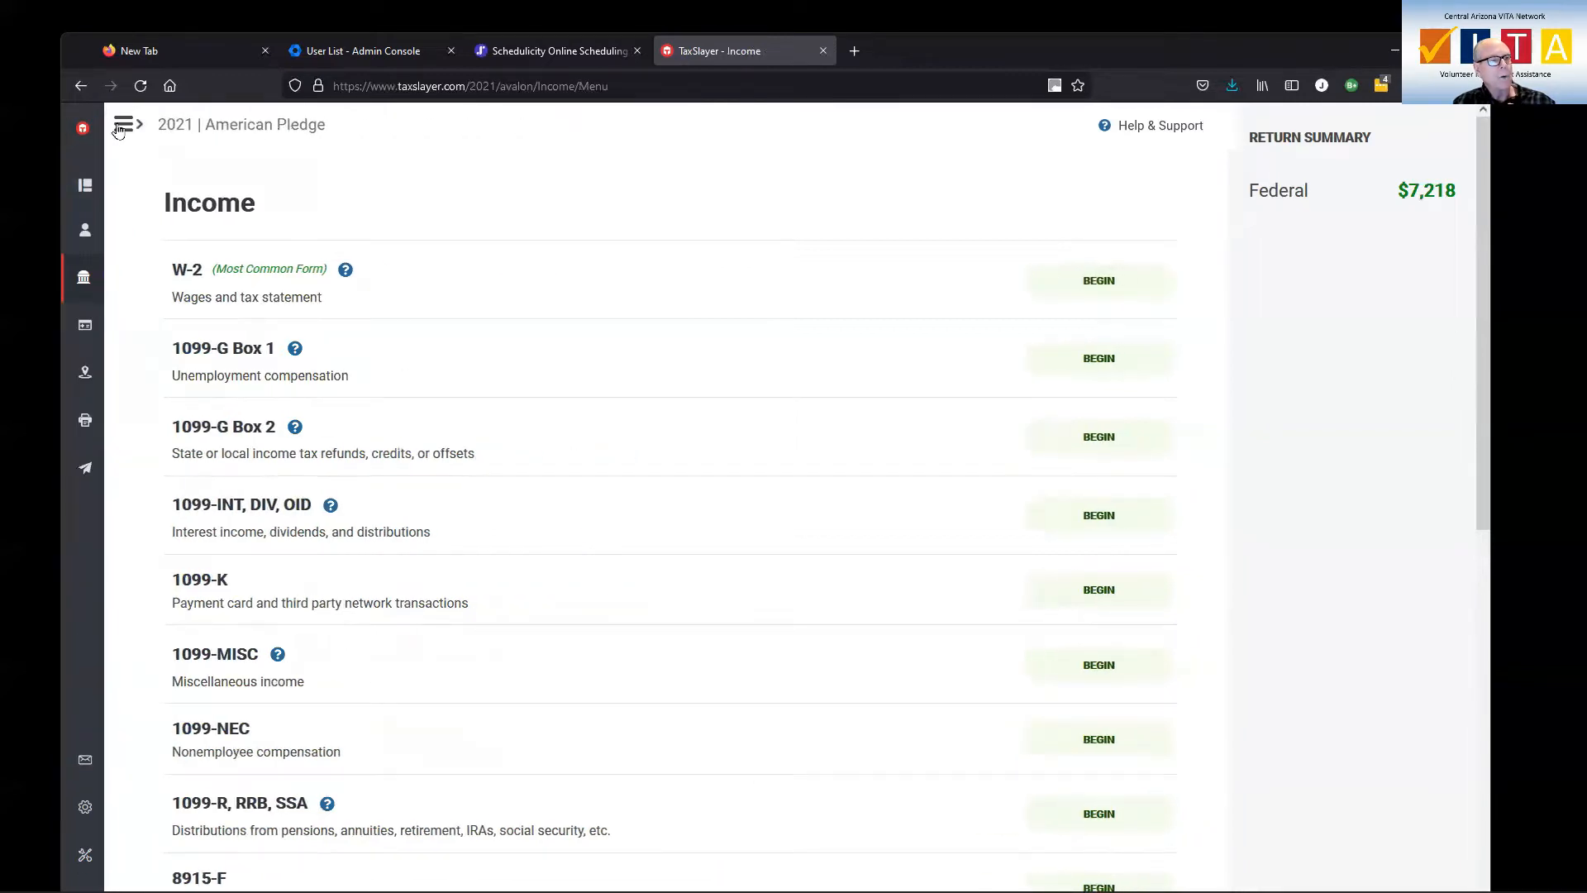
click(124, 124)
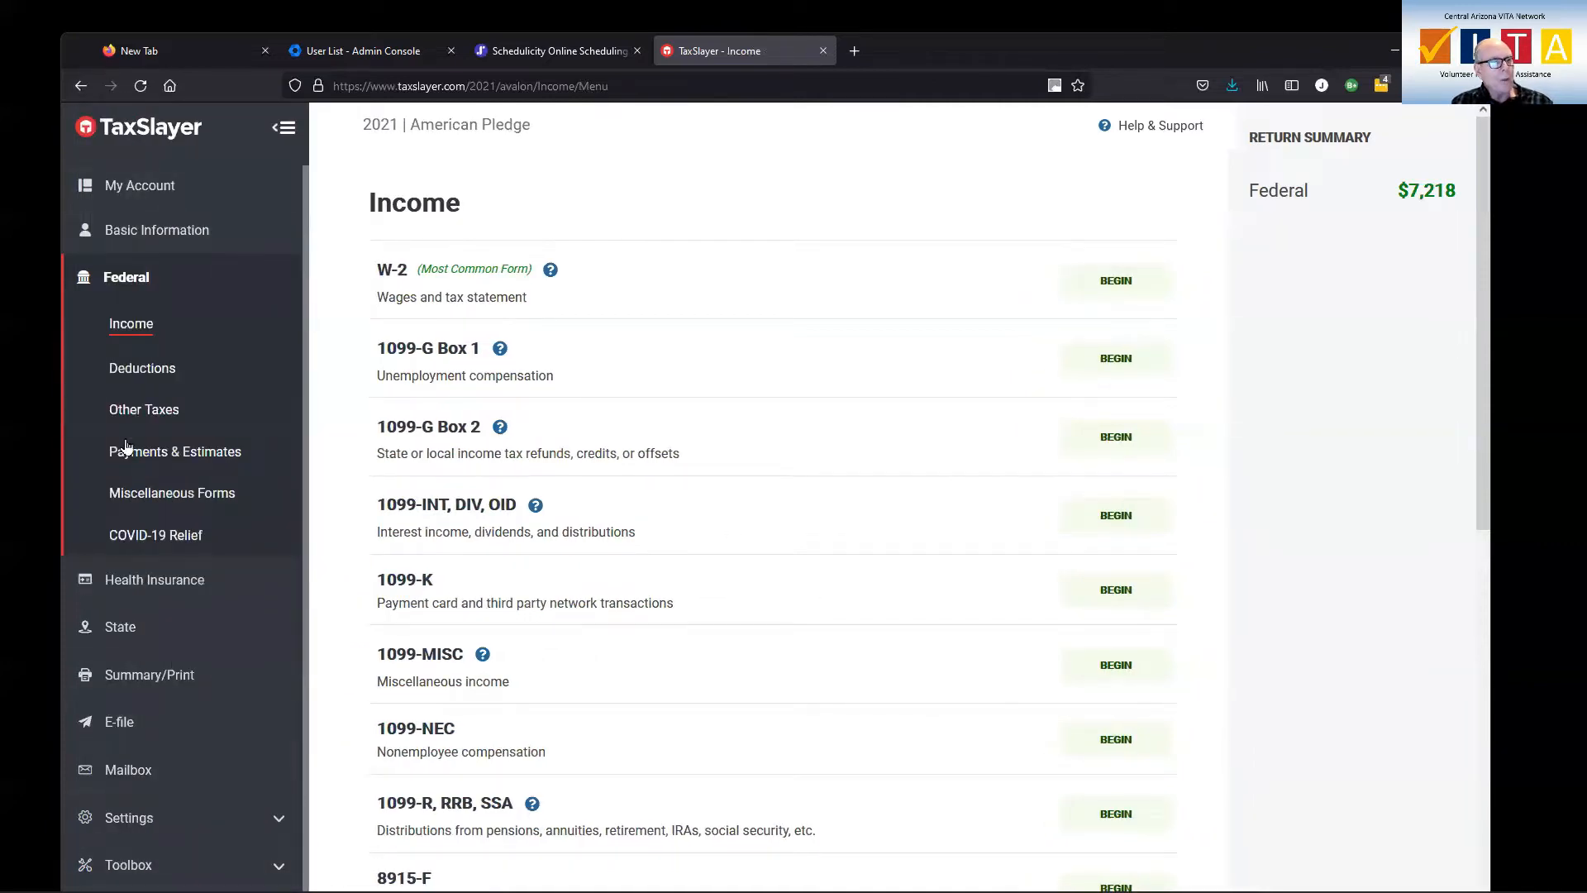
click(118, 280)
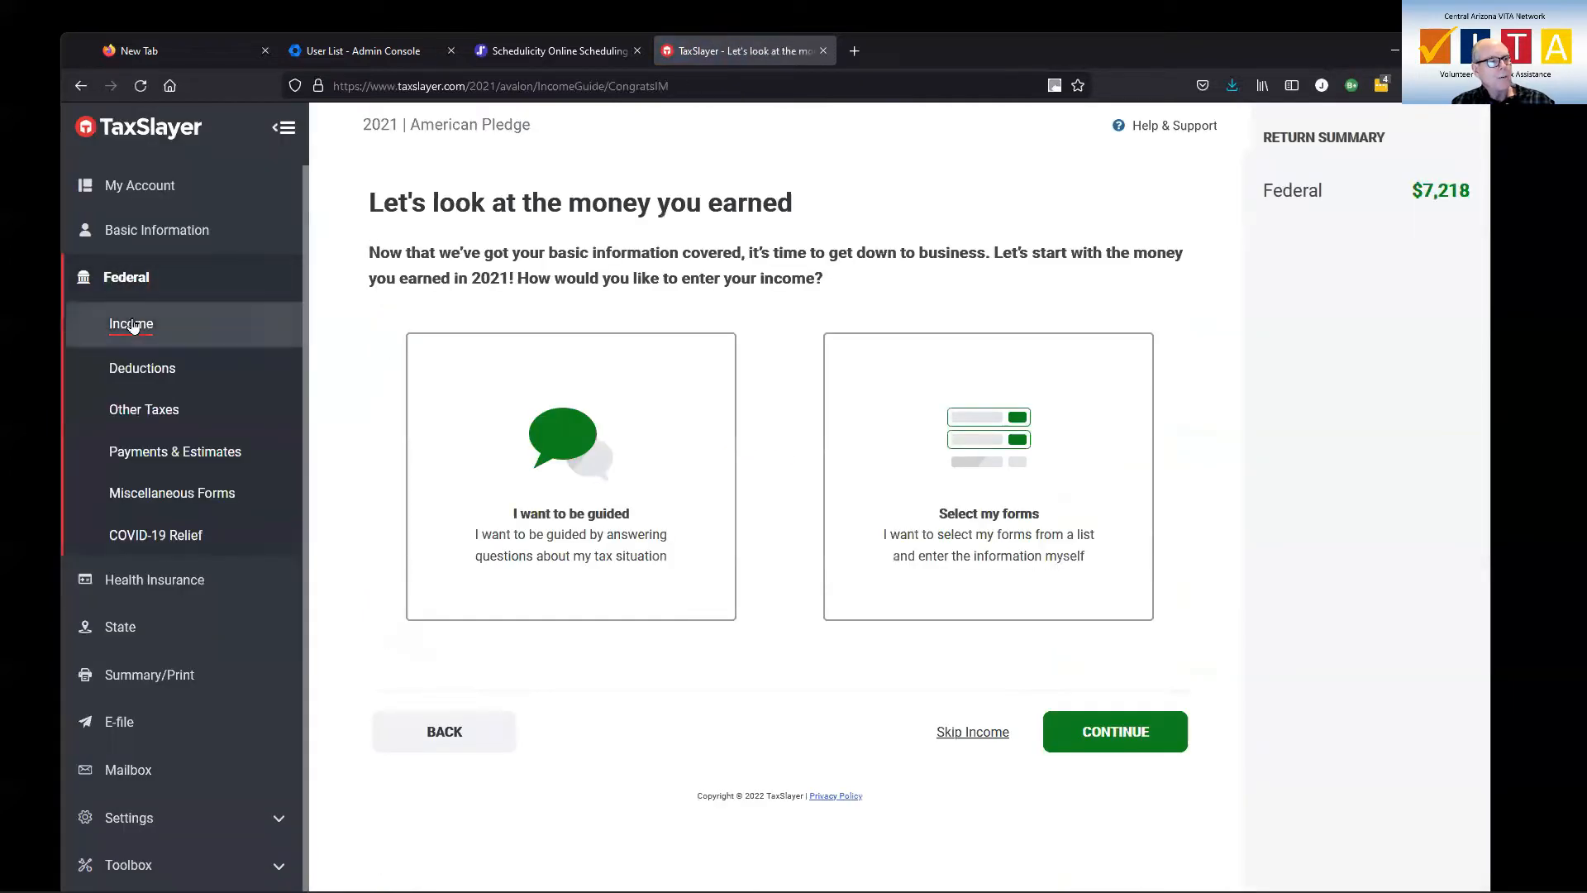
click(131, 323)
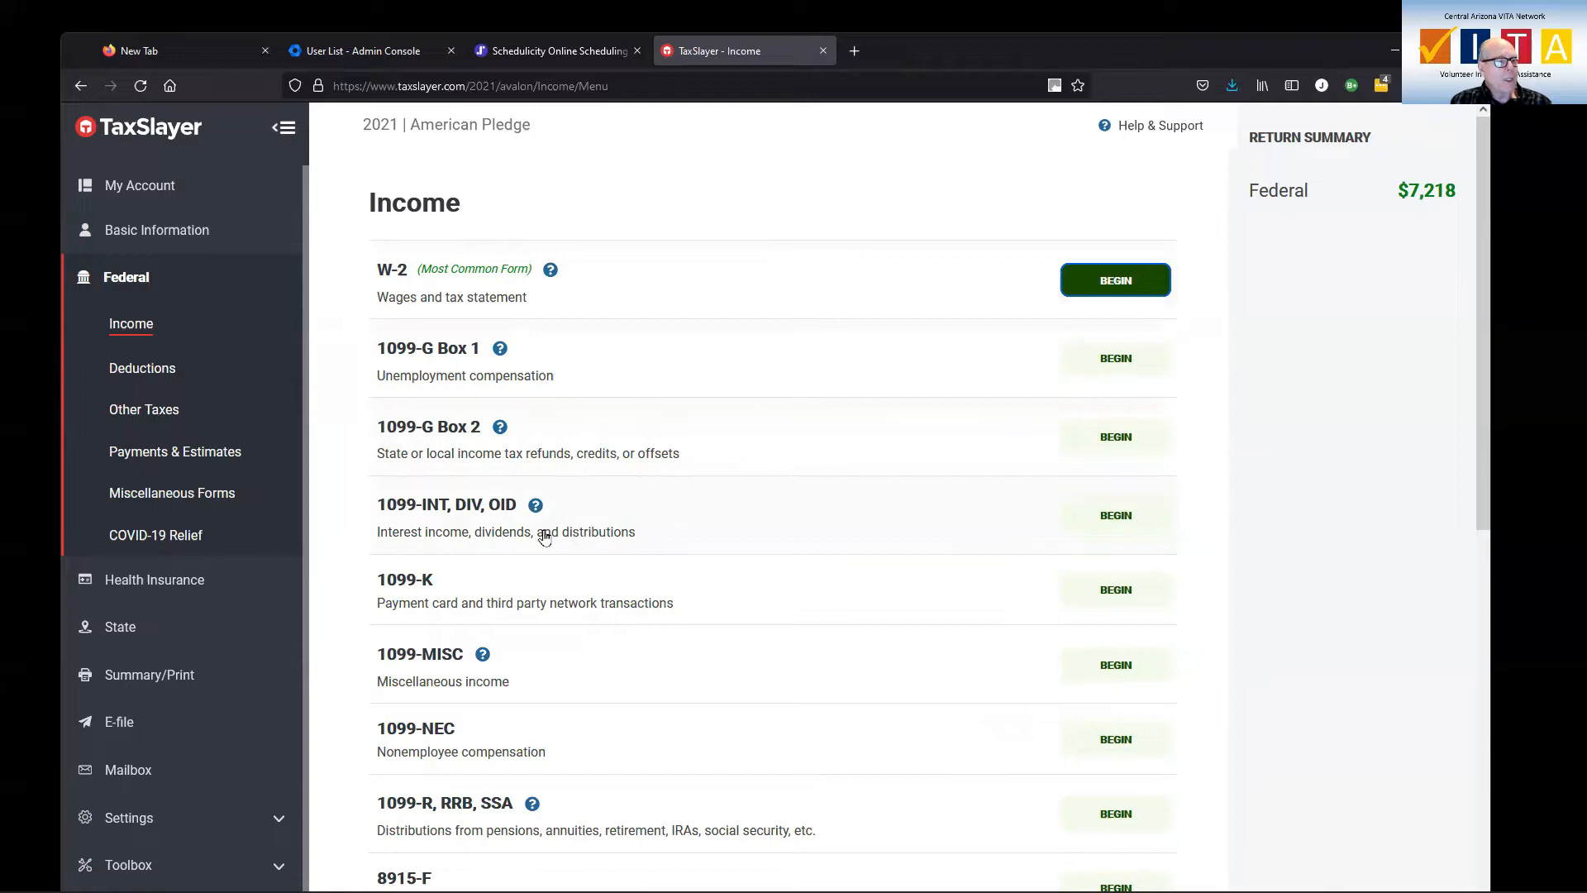
Review the available income form types and begin a new W-2 wage statement
scroll(510, 646, down, 1)
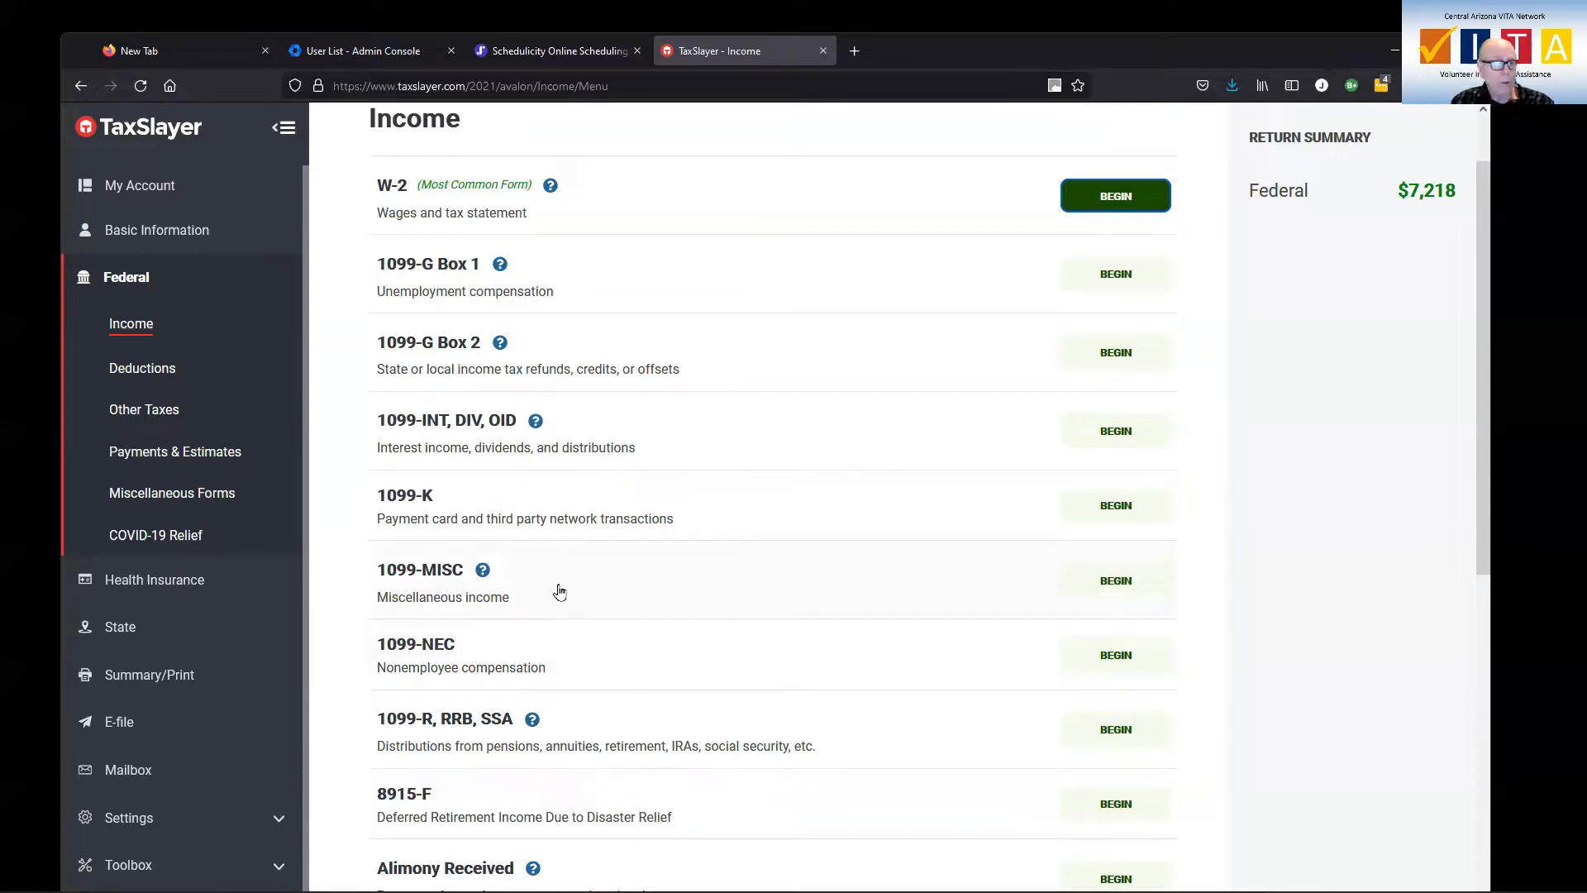
scroll(579, 587, down, 1)
scroll(579, 587, down, 2)
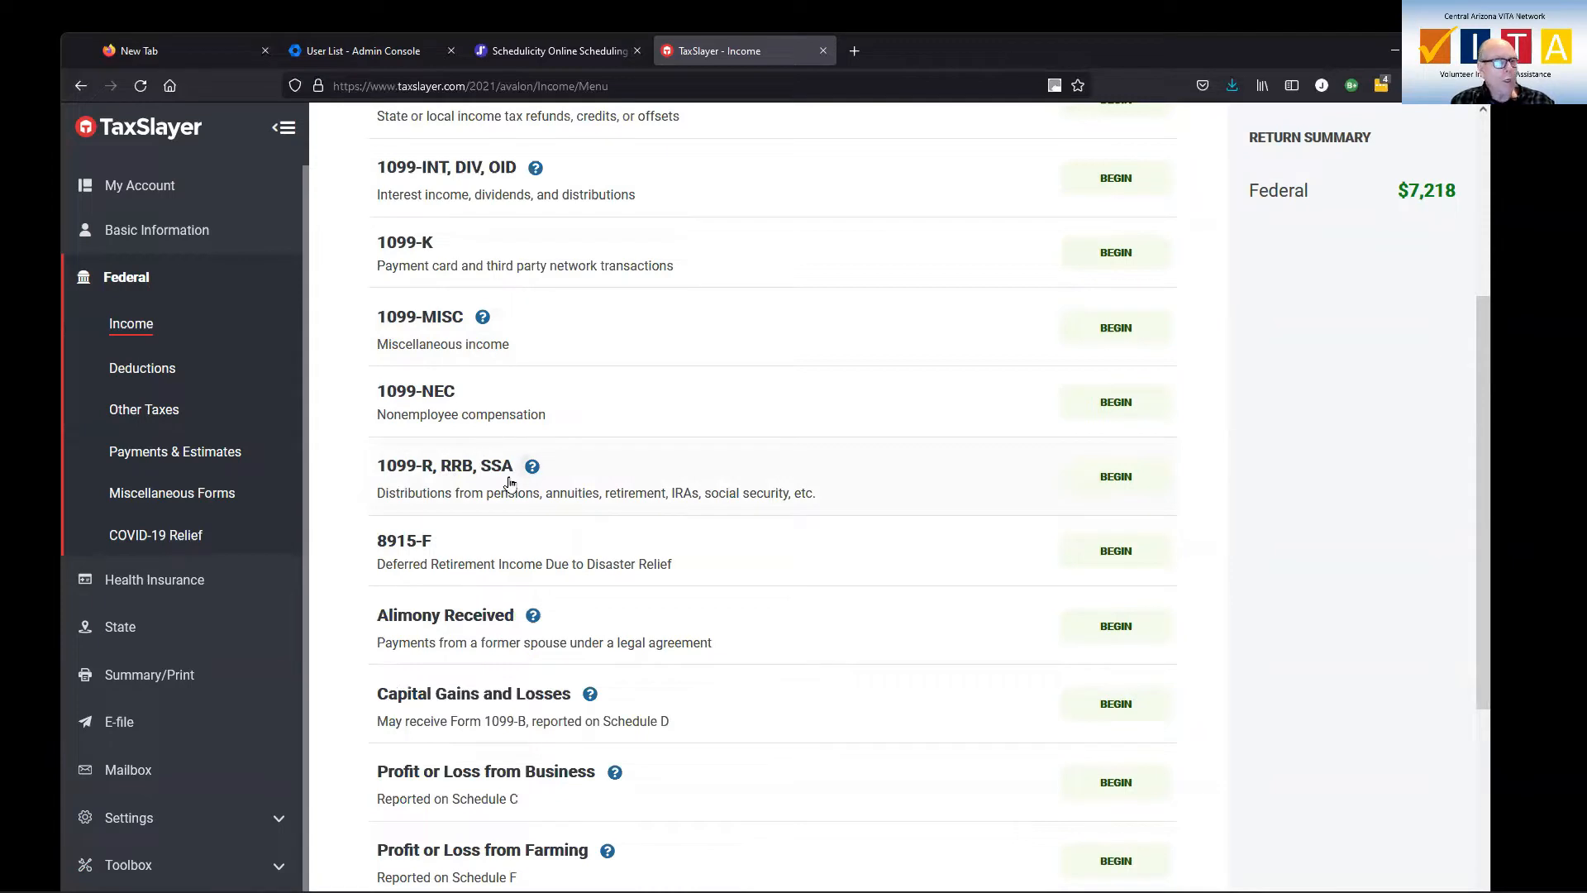
scroll(553, 506, down, 3)
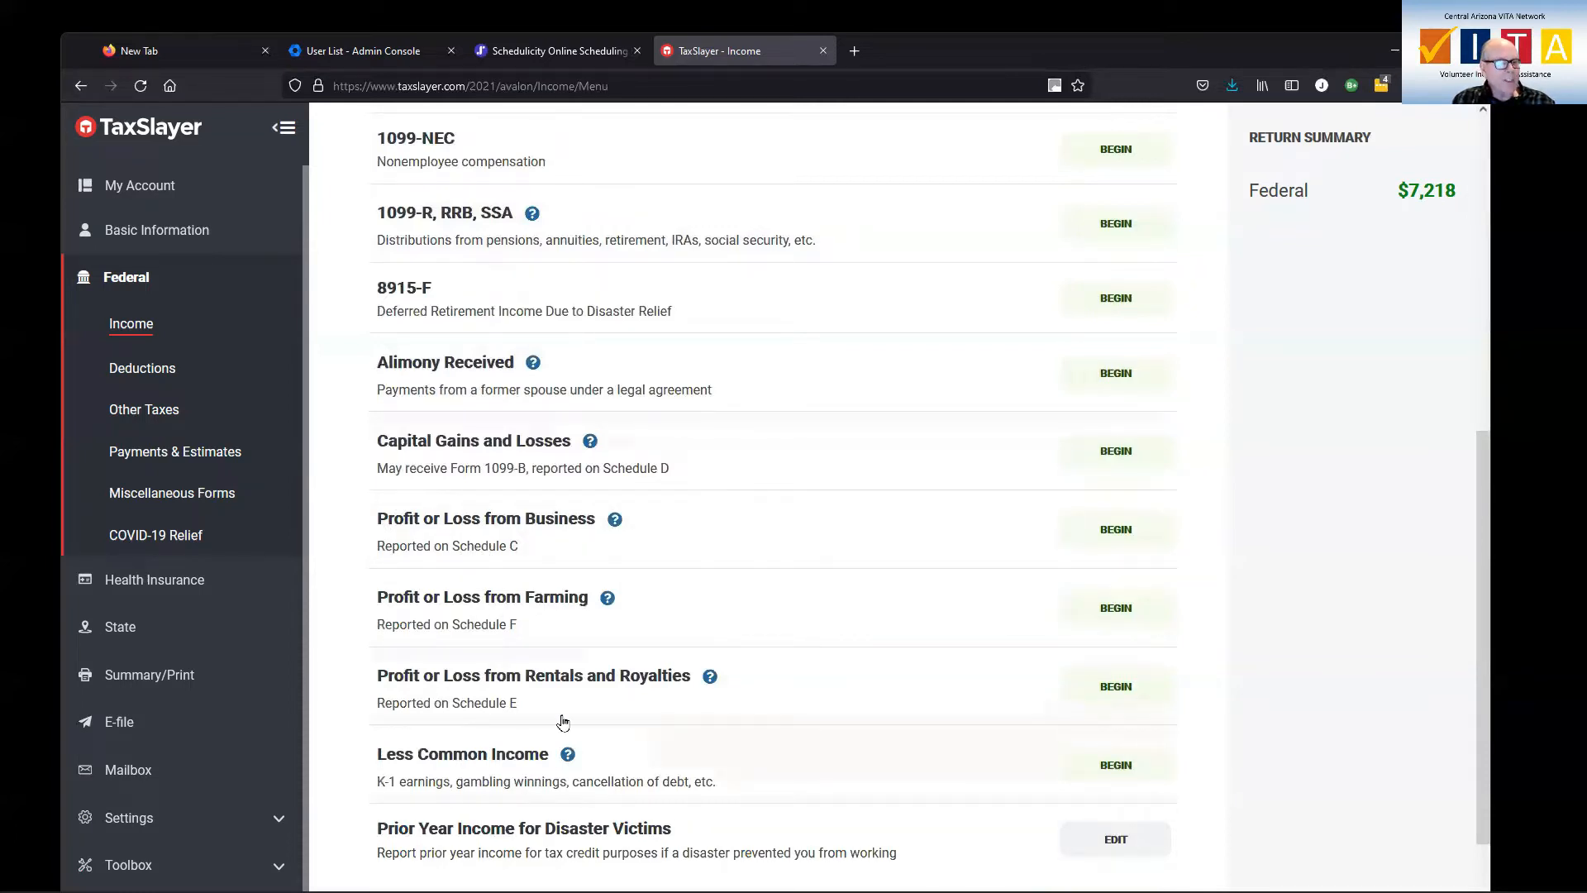
scroll(560, 744, down, 2)
scroll(562, 752, up, 10)
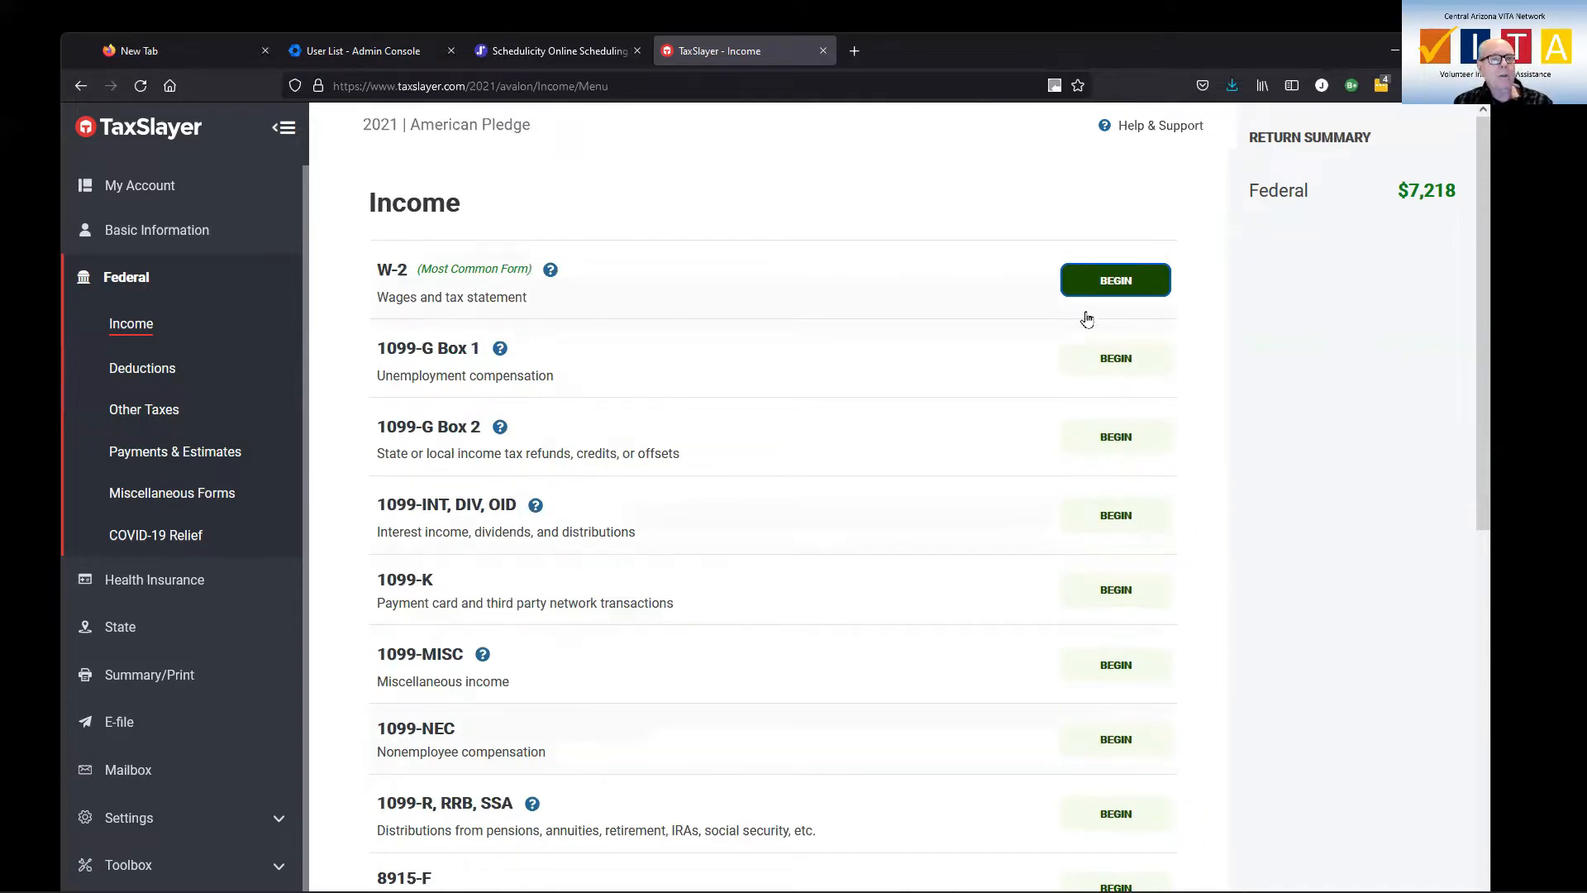
click(1115, 281)
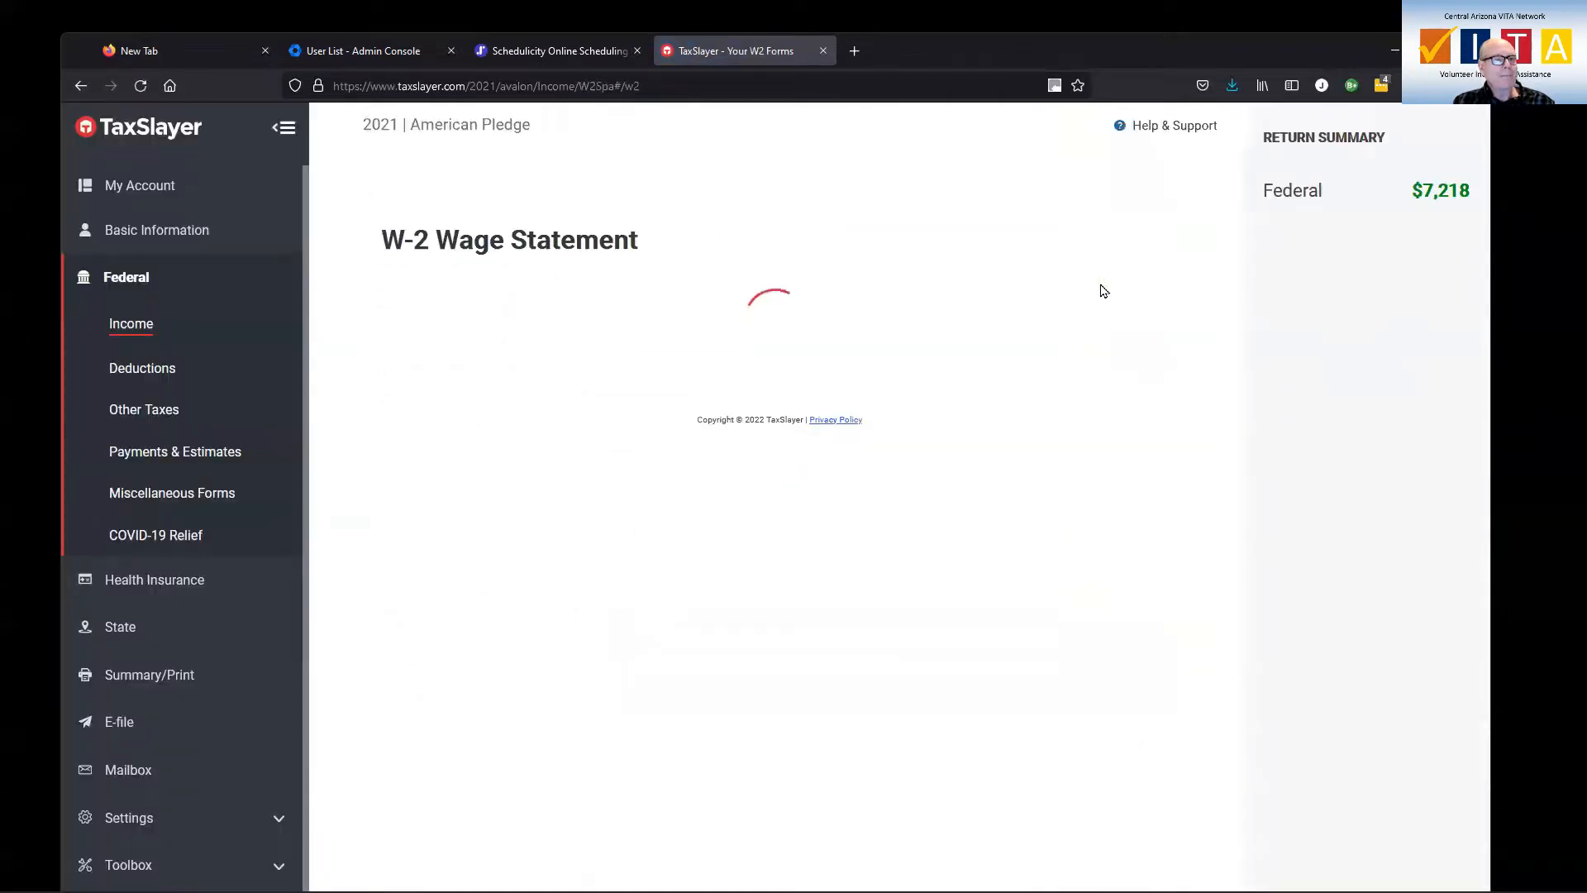
Enter the employer identification number on the primary taxpayer's W-2
scroll(821, 397, down, 4)
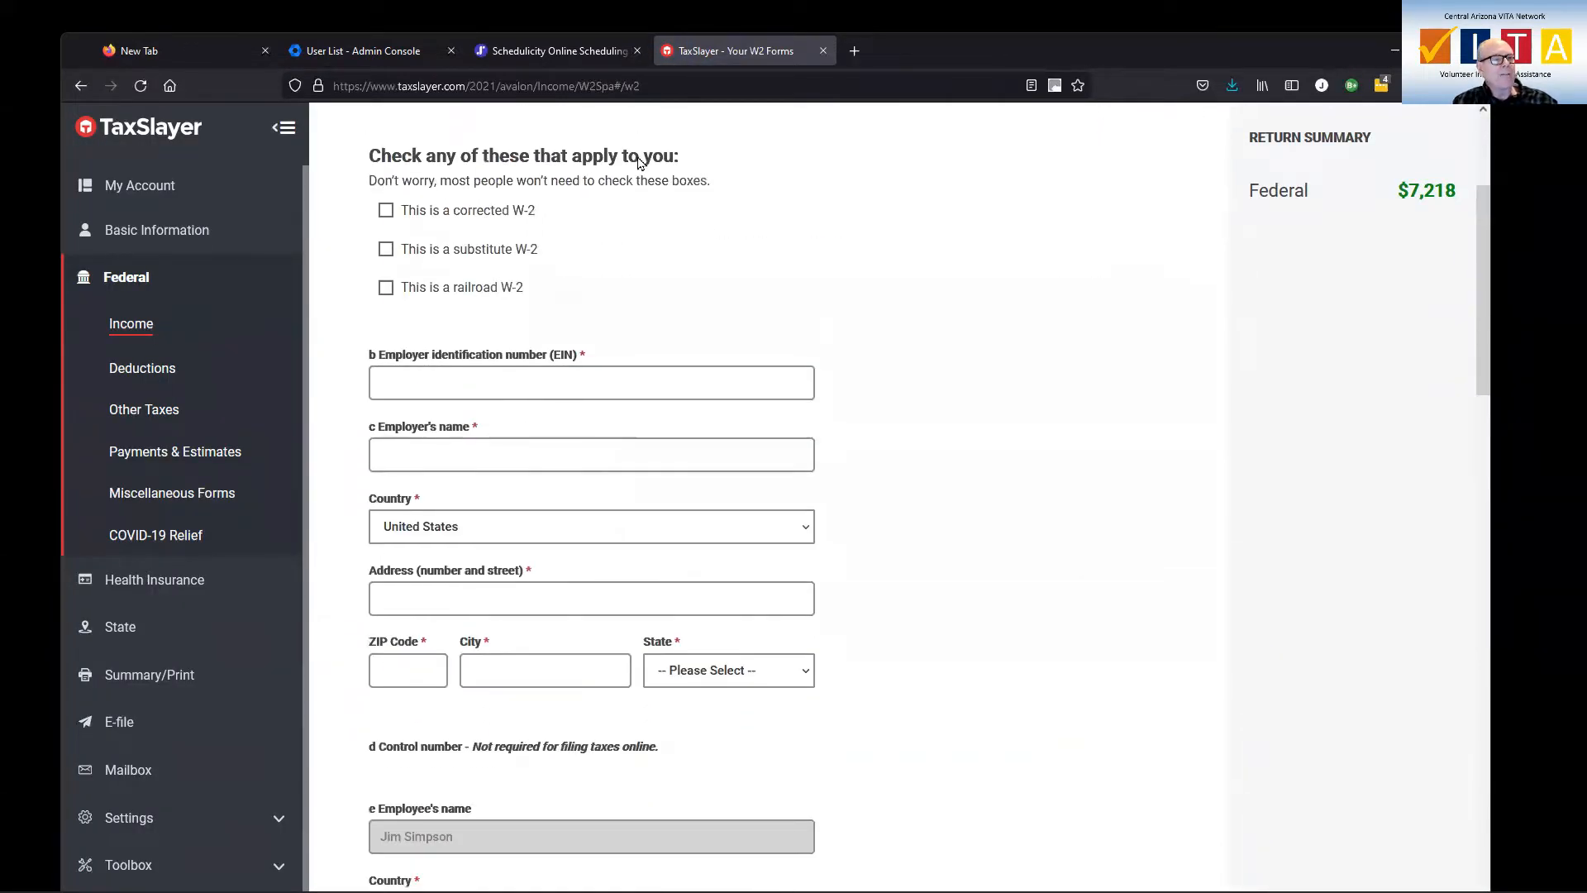
scroll(661, 315, up, 4)
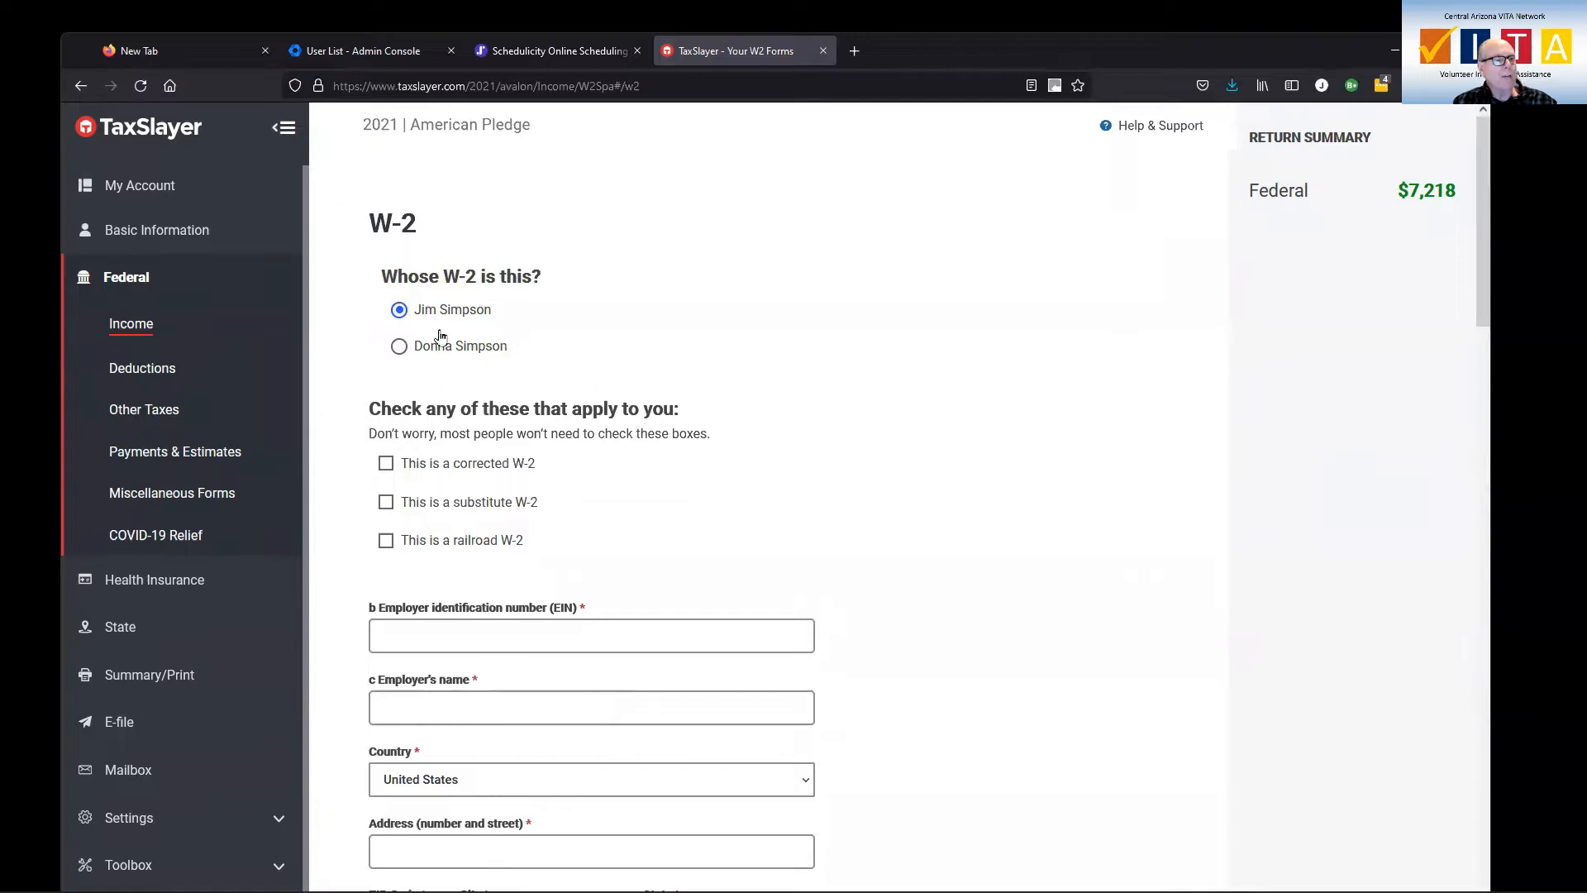
scroll(742, 453, down, 1)
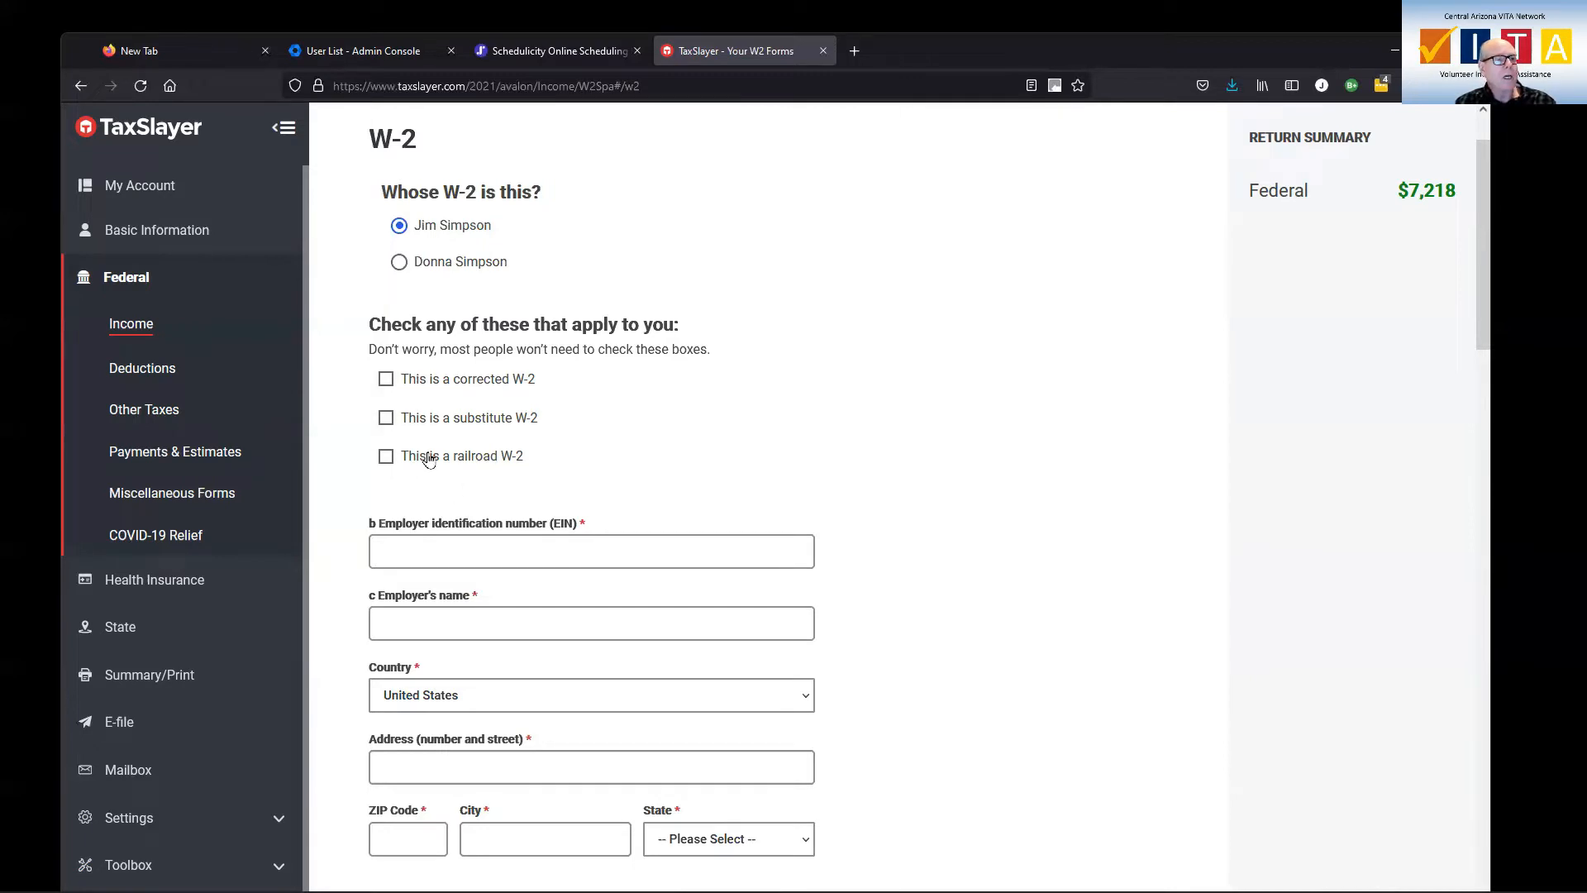
click(578, 561)
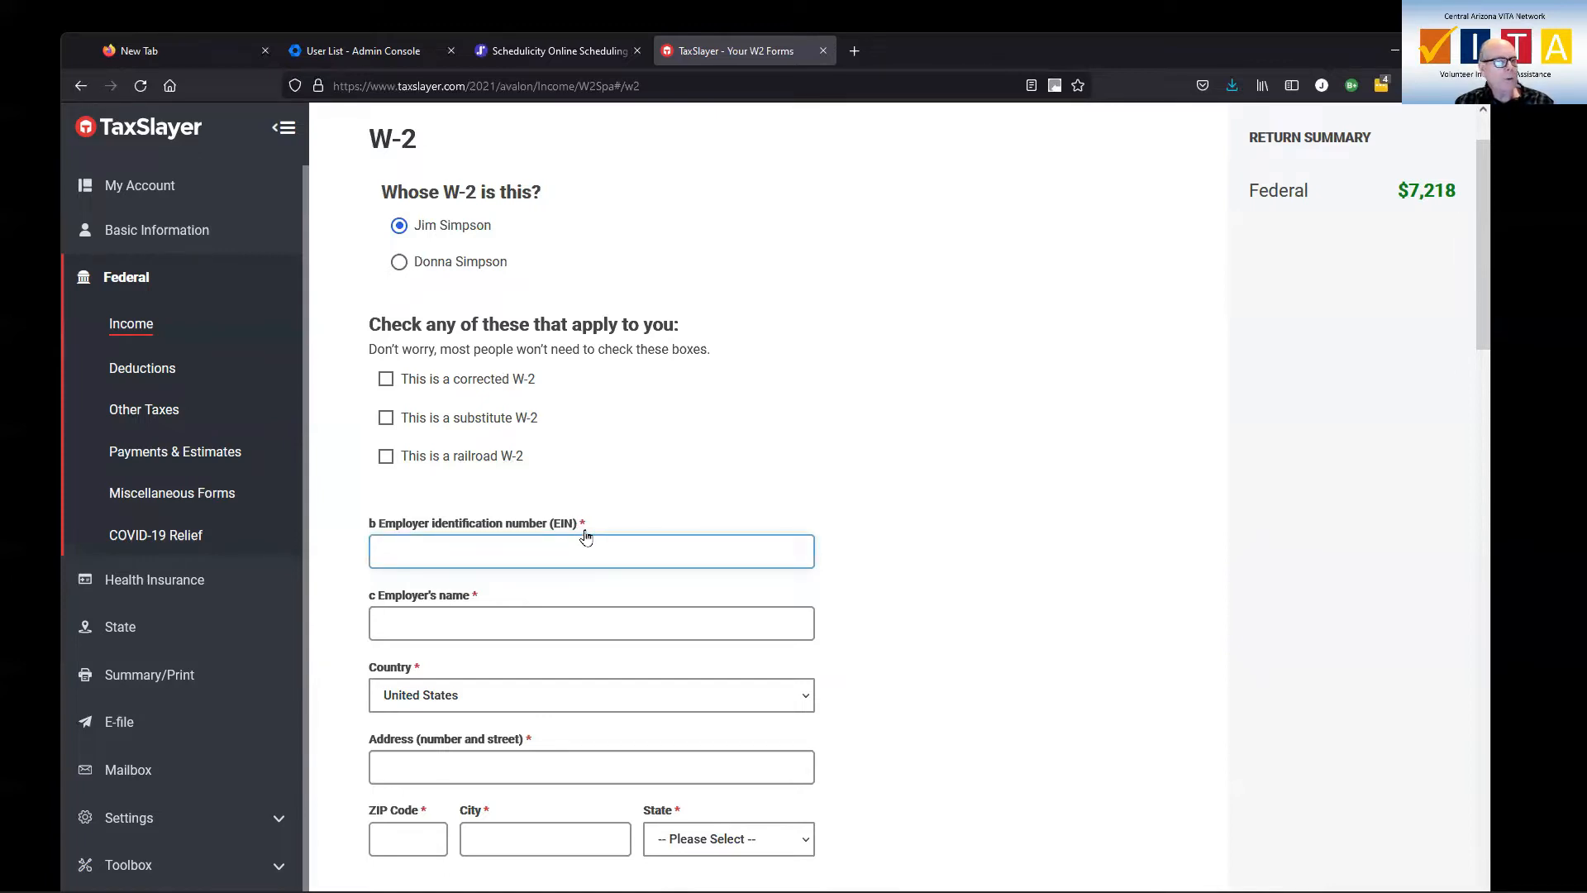
click(582, 544)
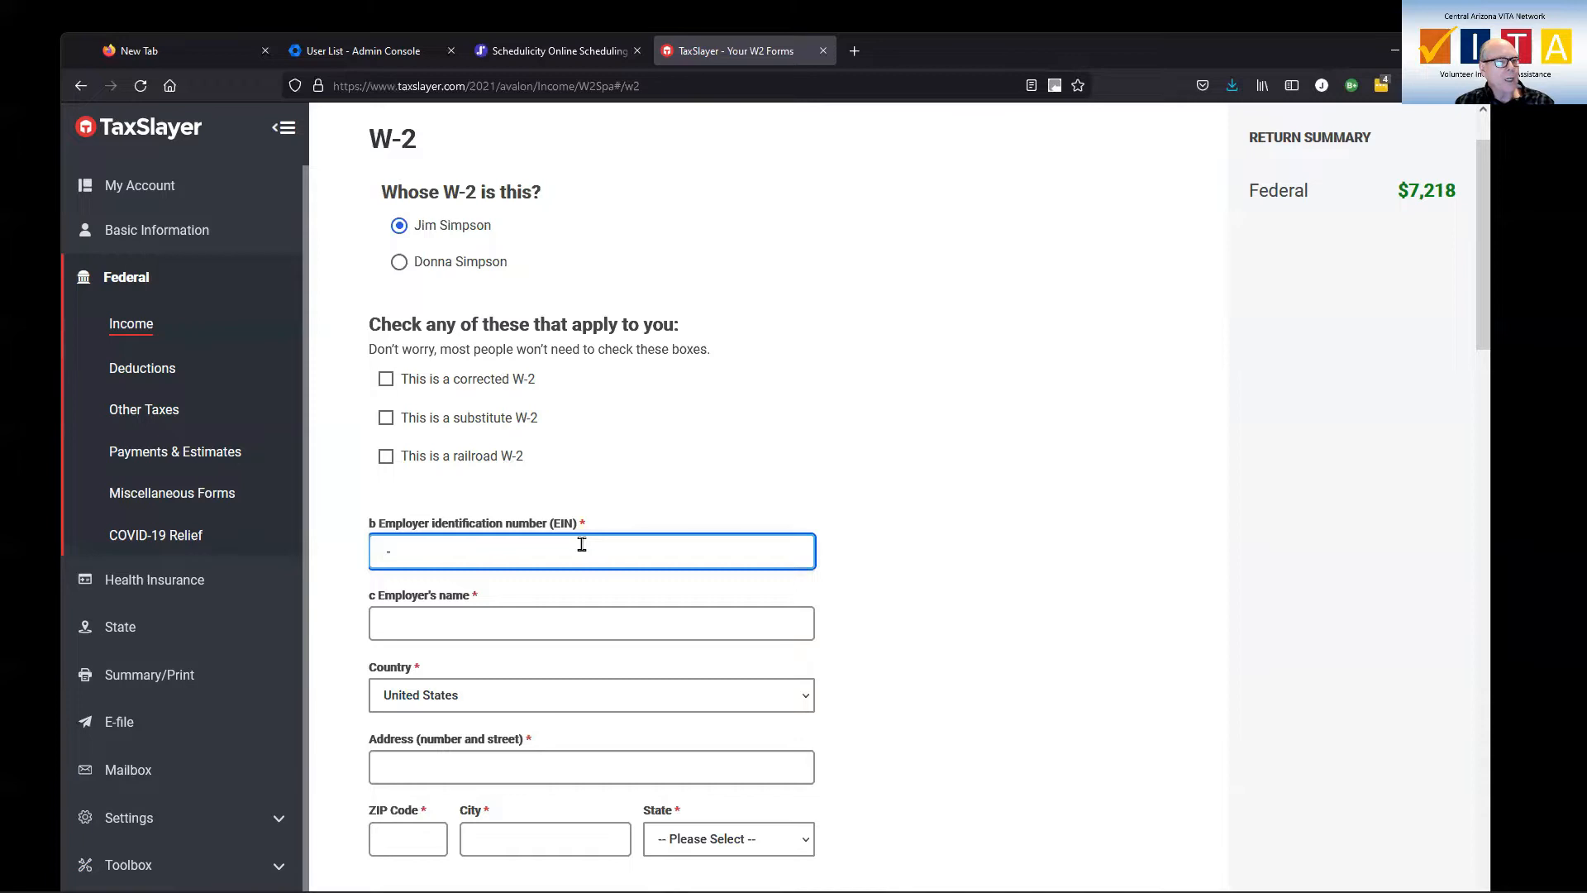
Set the W-2 employer's name to MCCCD, with United States as its country
click(468, 617)
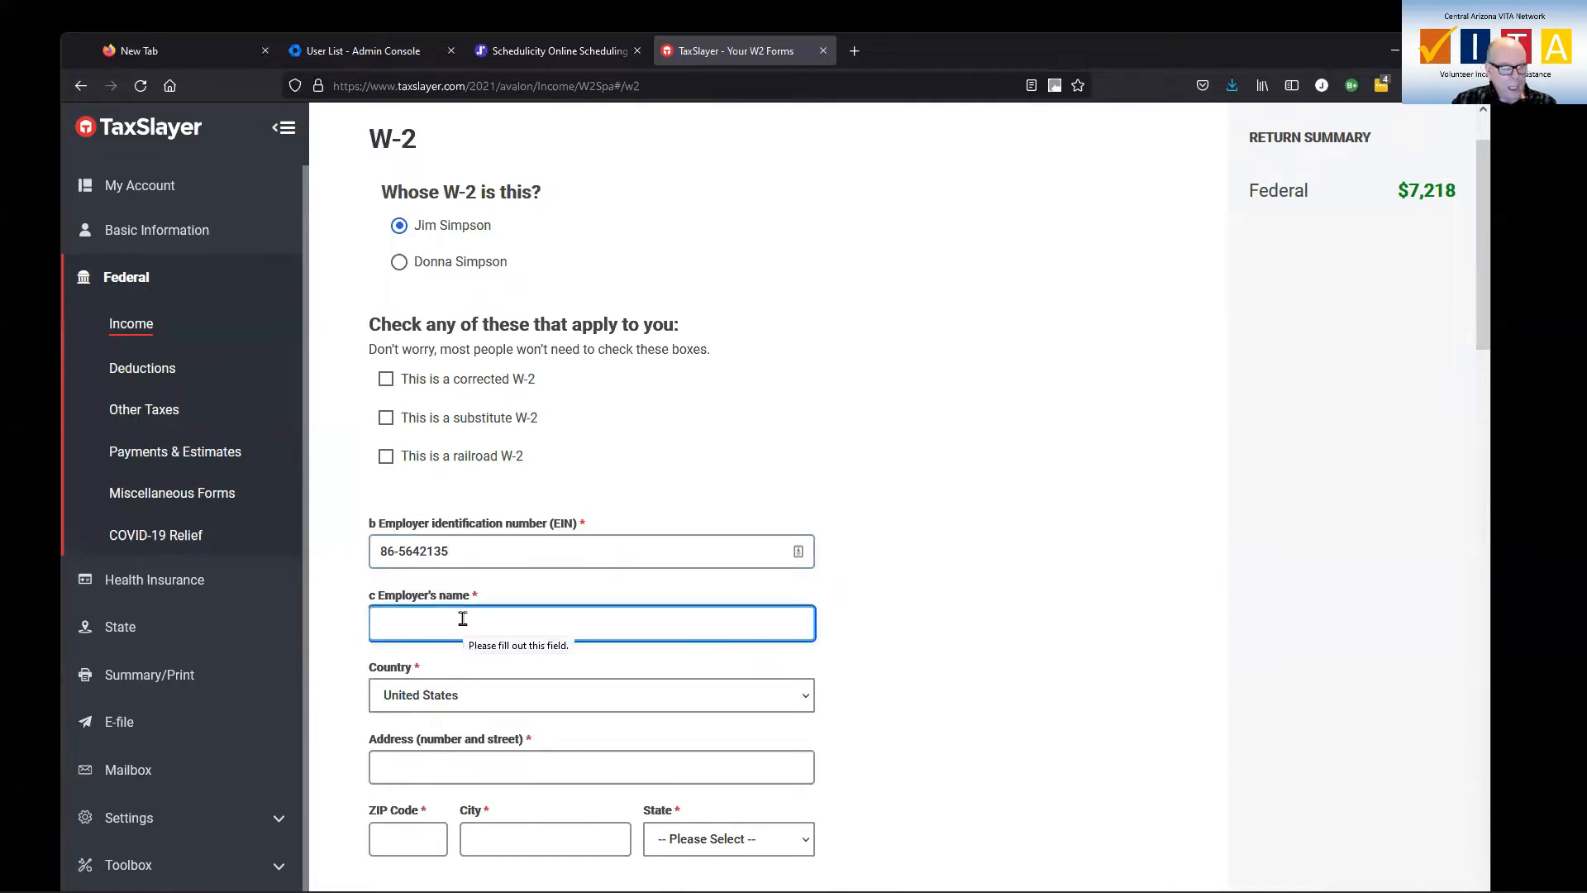
text(M)
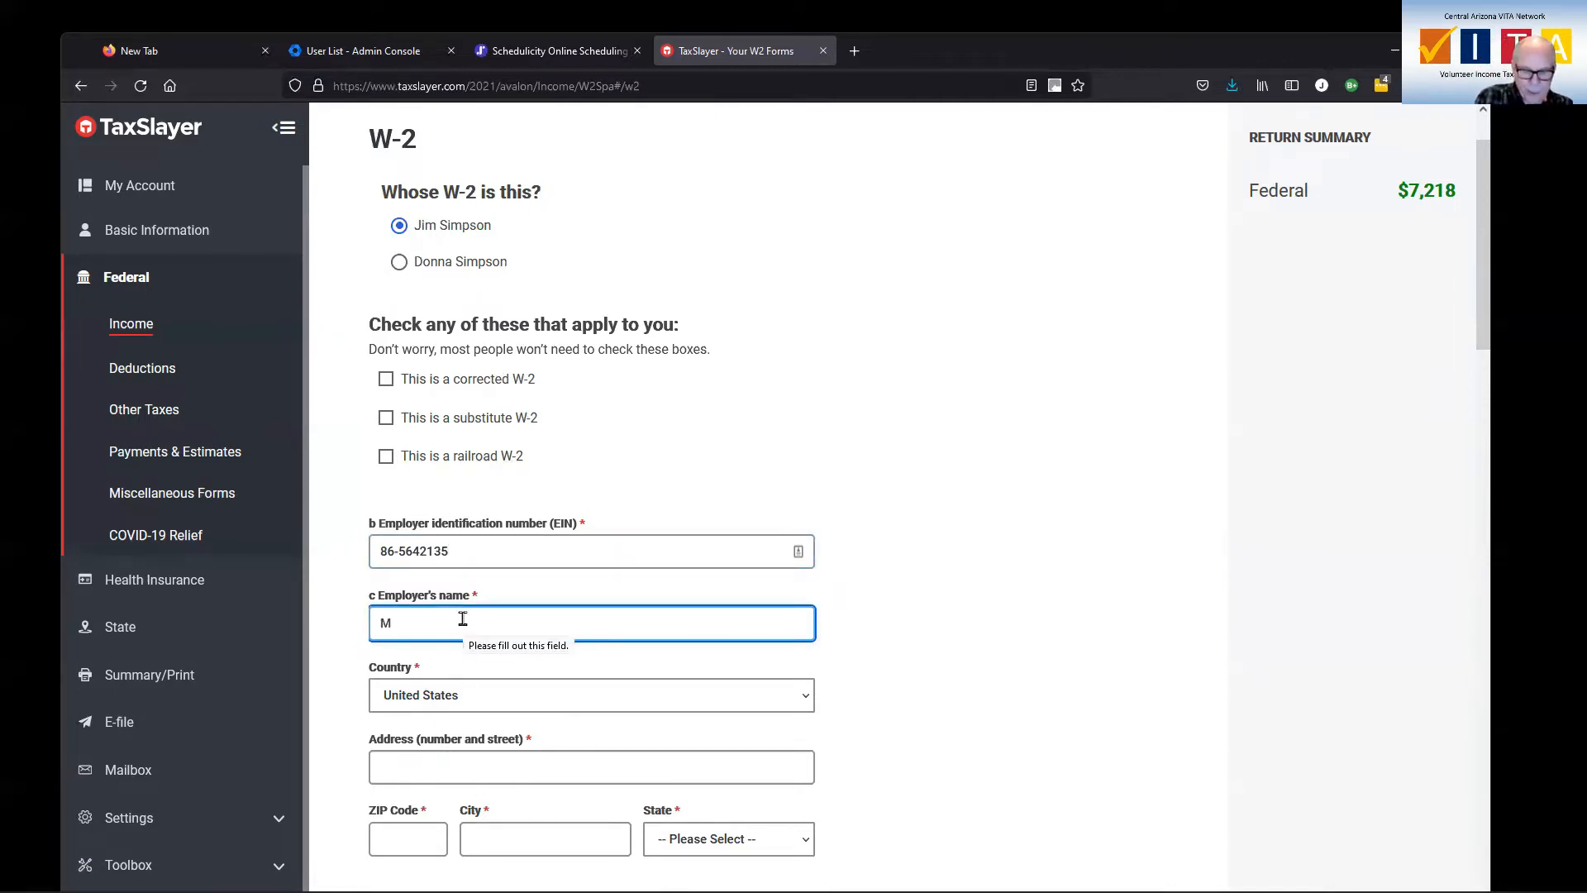
text(CCCD)
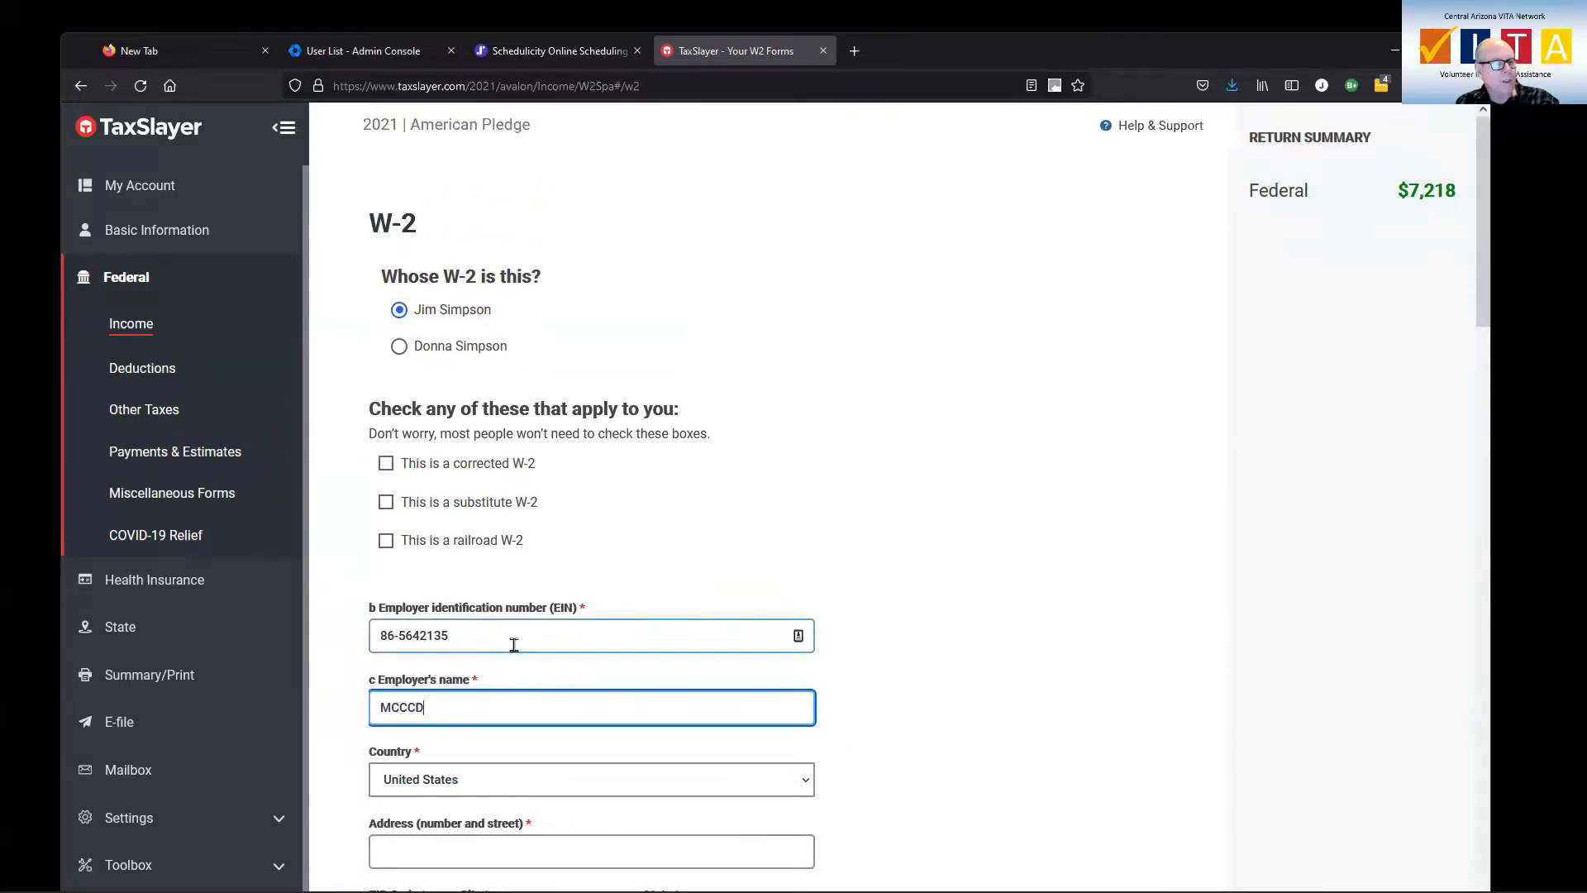
scroll(579, 562, down, 2)
click(529, 524)
click(529, 524)
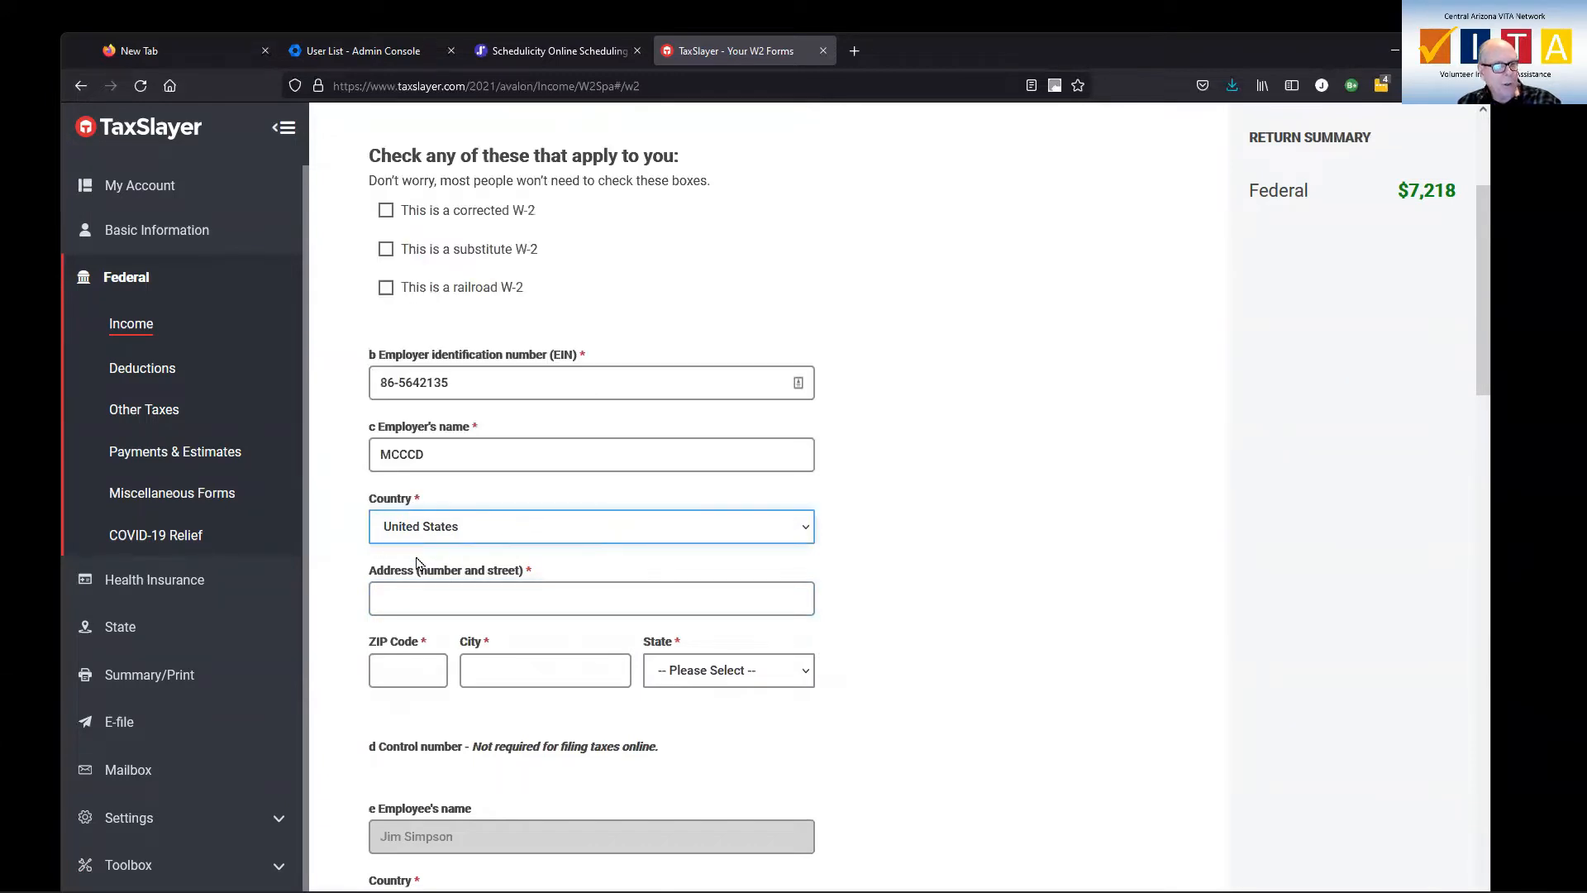
Fill in the employer's street address and ZIP code so the city and state are completed
click(454, 598)
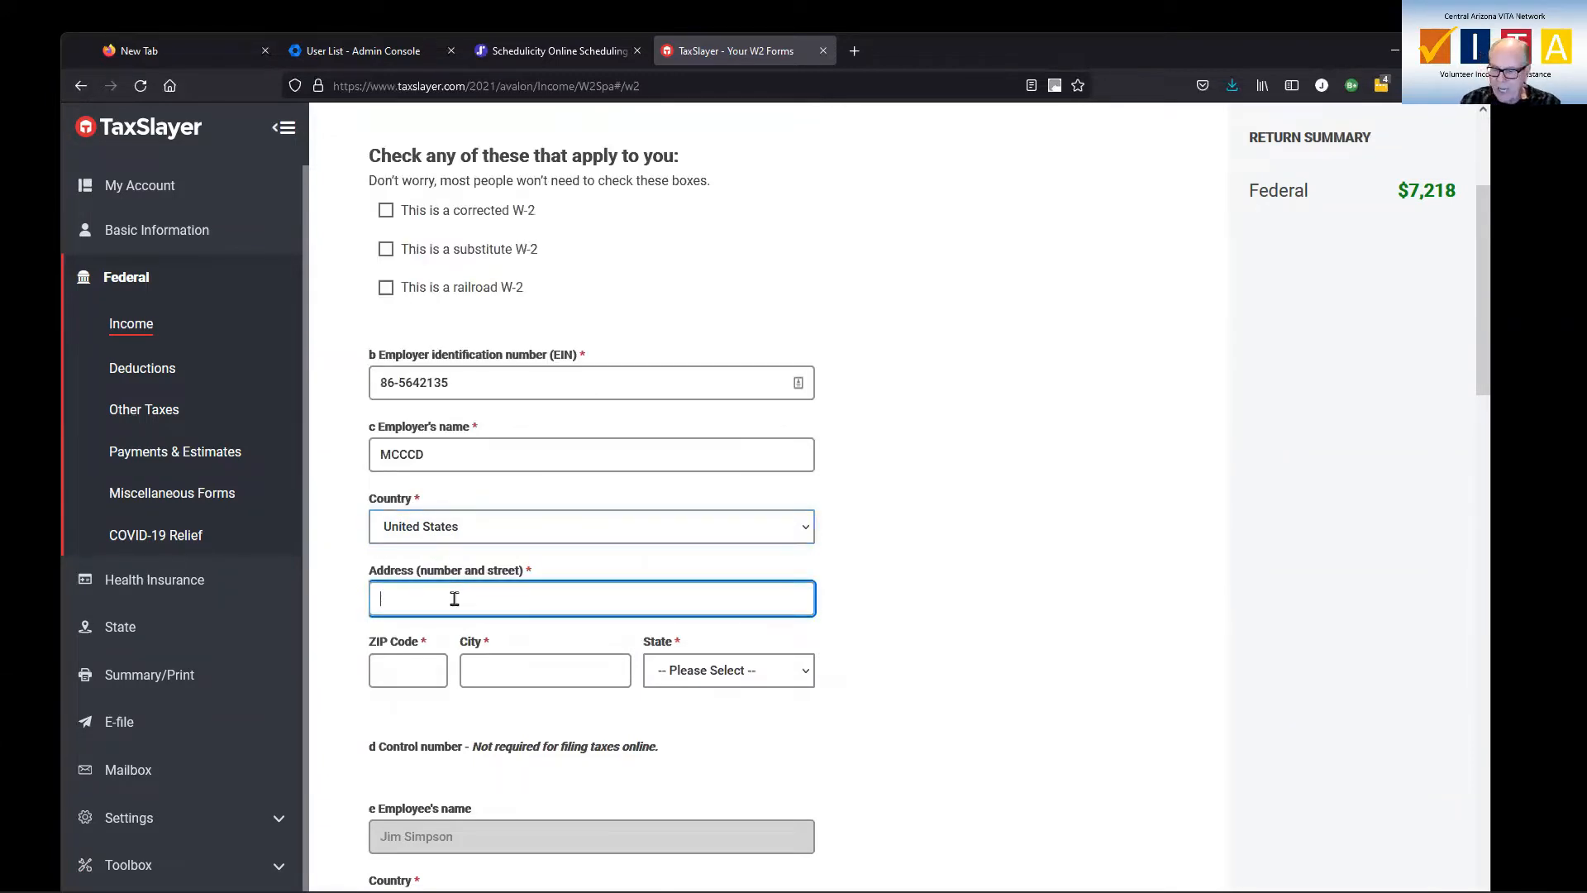
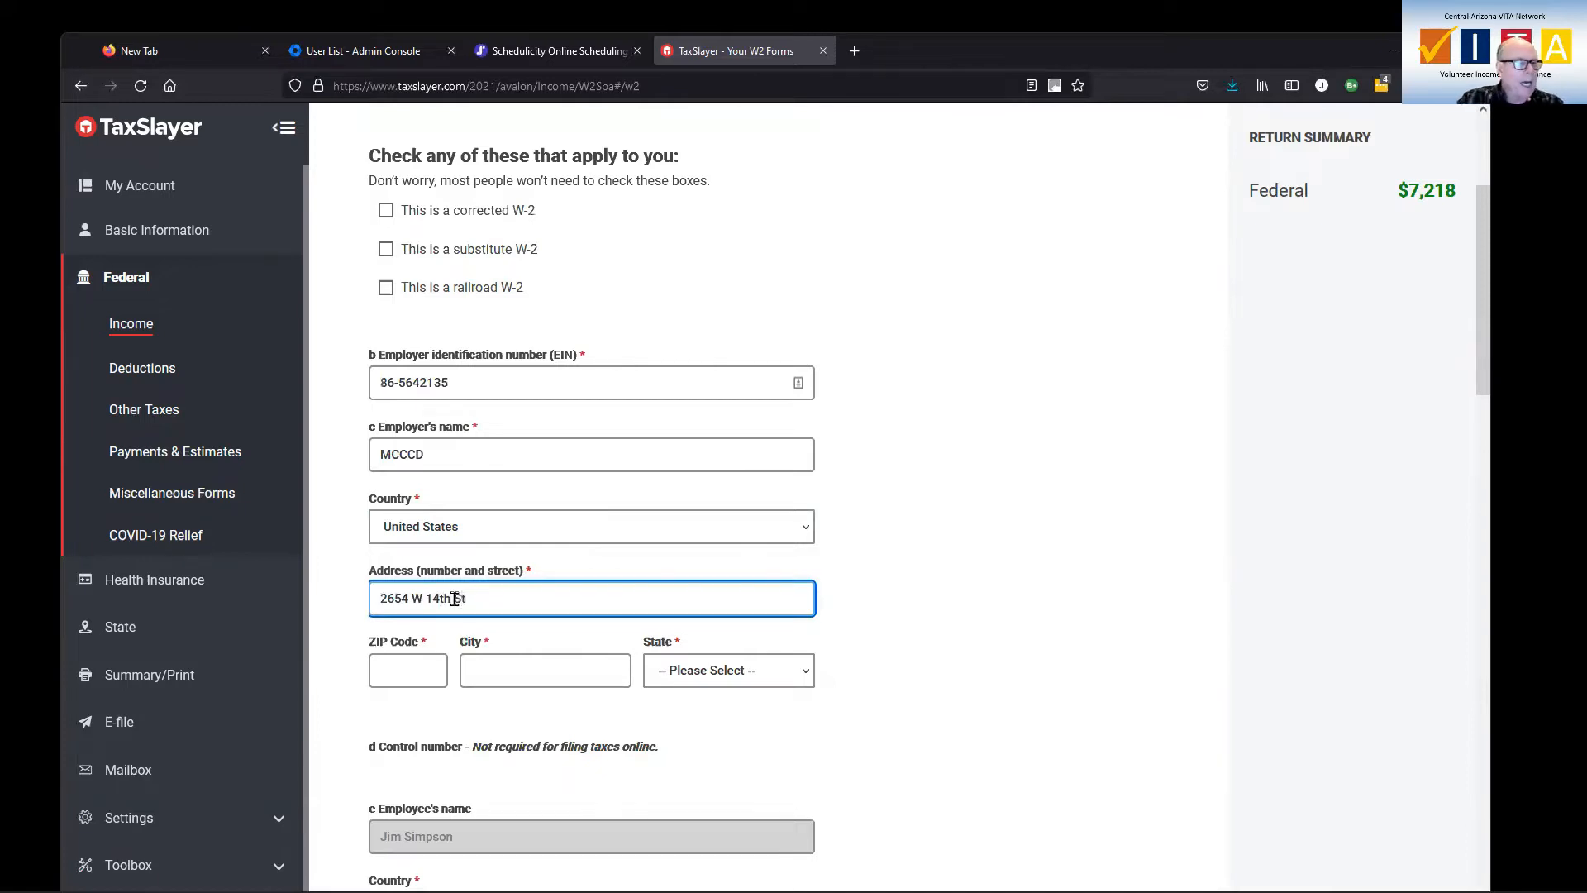
click(403, 668)
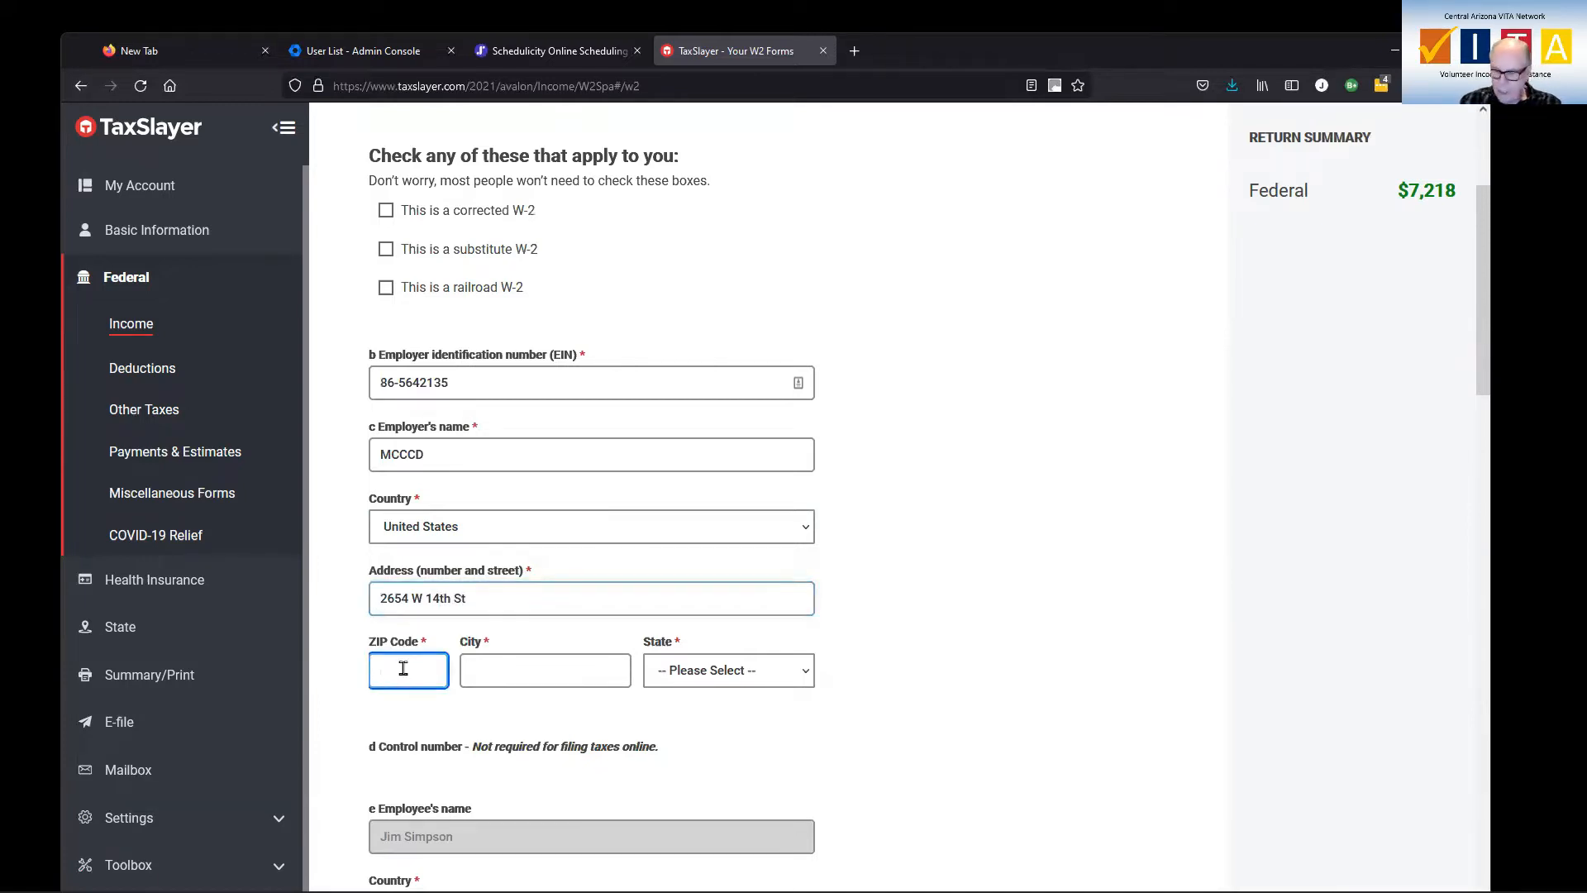
text(85282)
key(Tab)
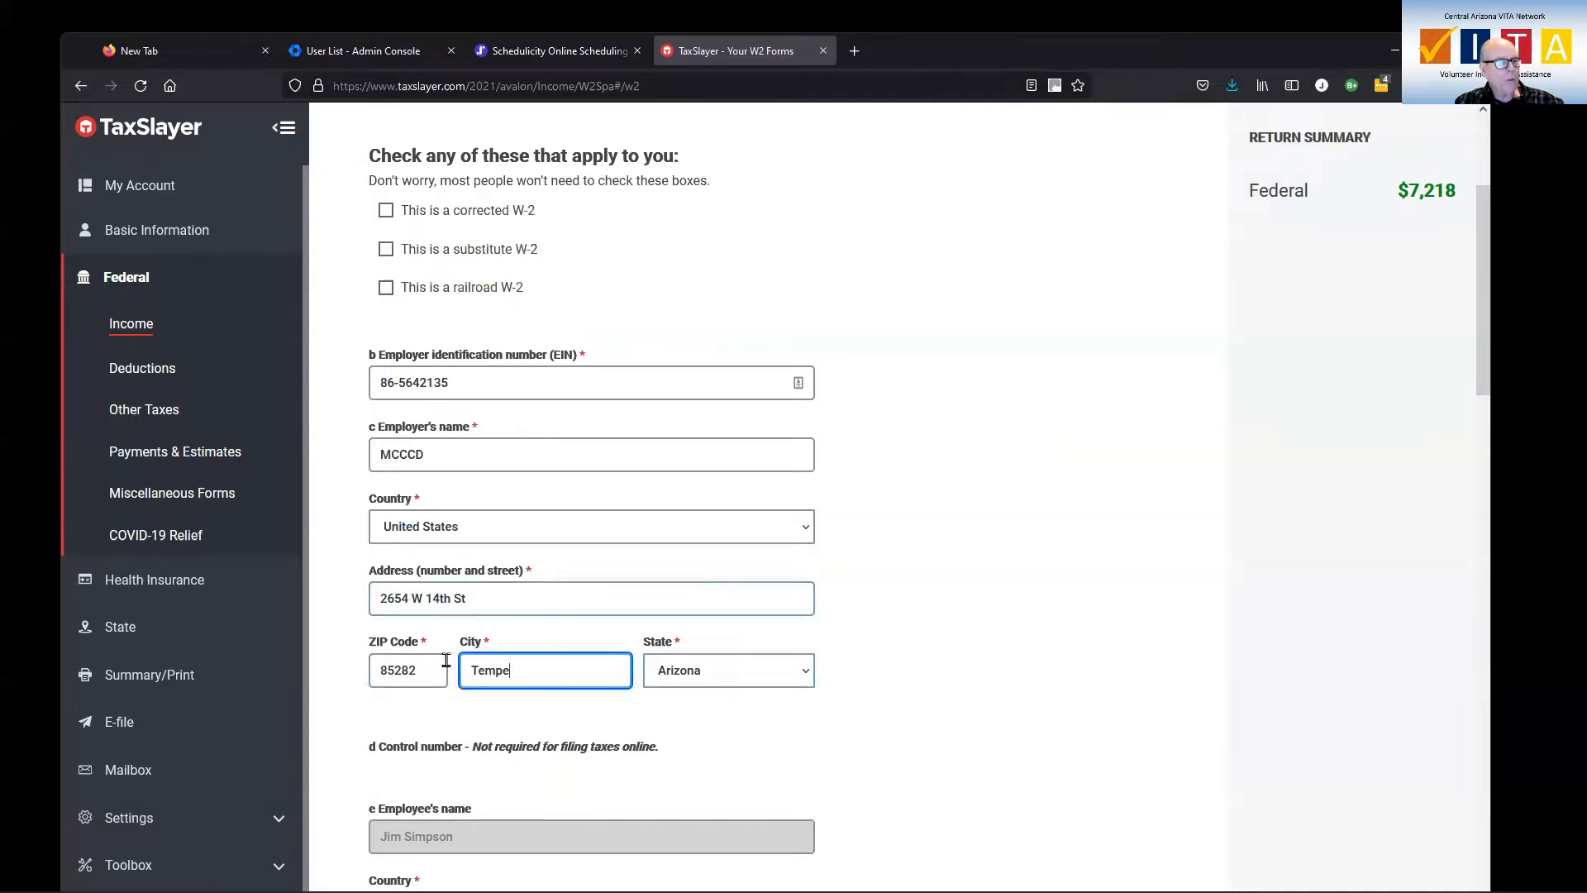
Enter W-2 wages of $30000 in box 1 and federal tax withheld of $3000 in box 2
scroll(692, 578, down, 3)
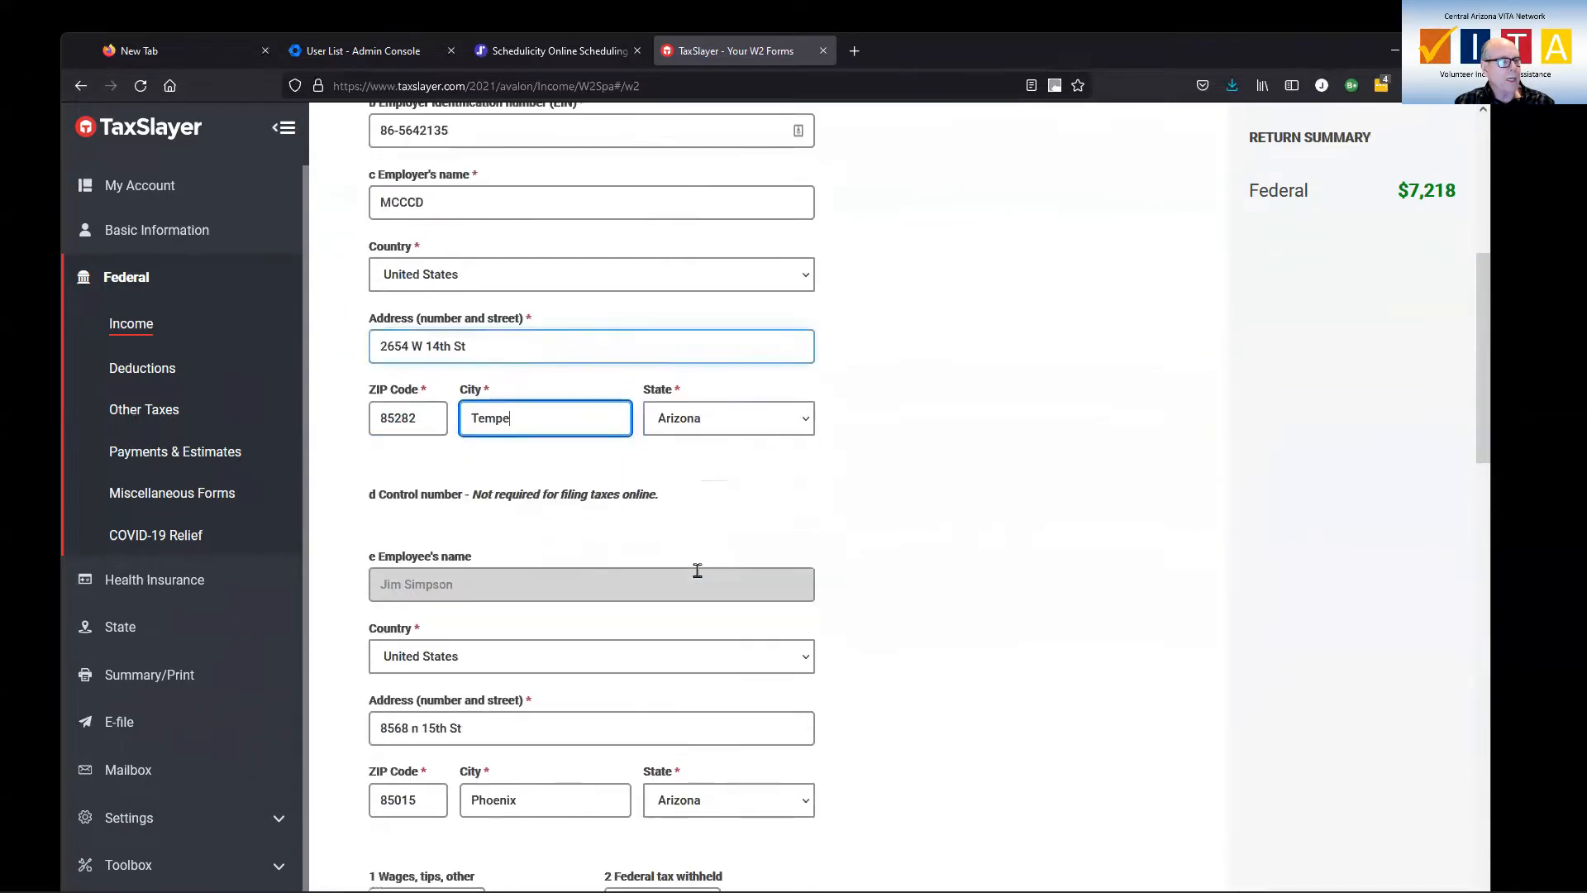
scroll(697, 570, down, 3)
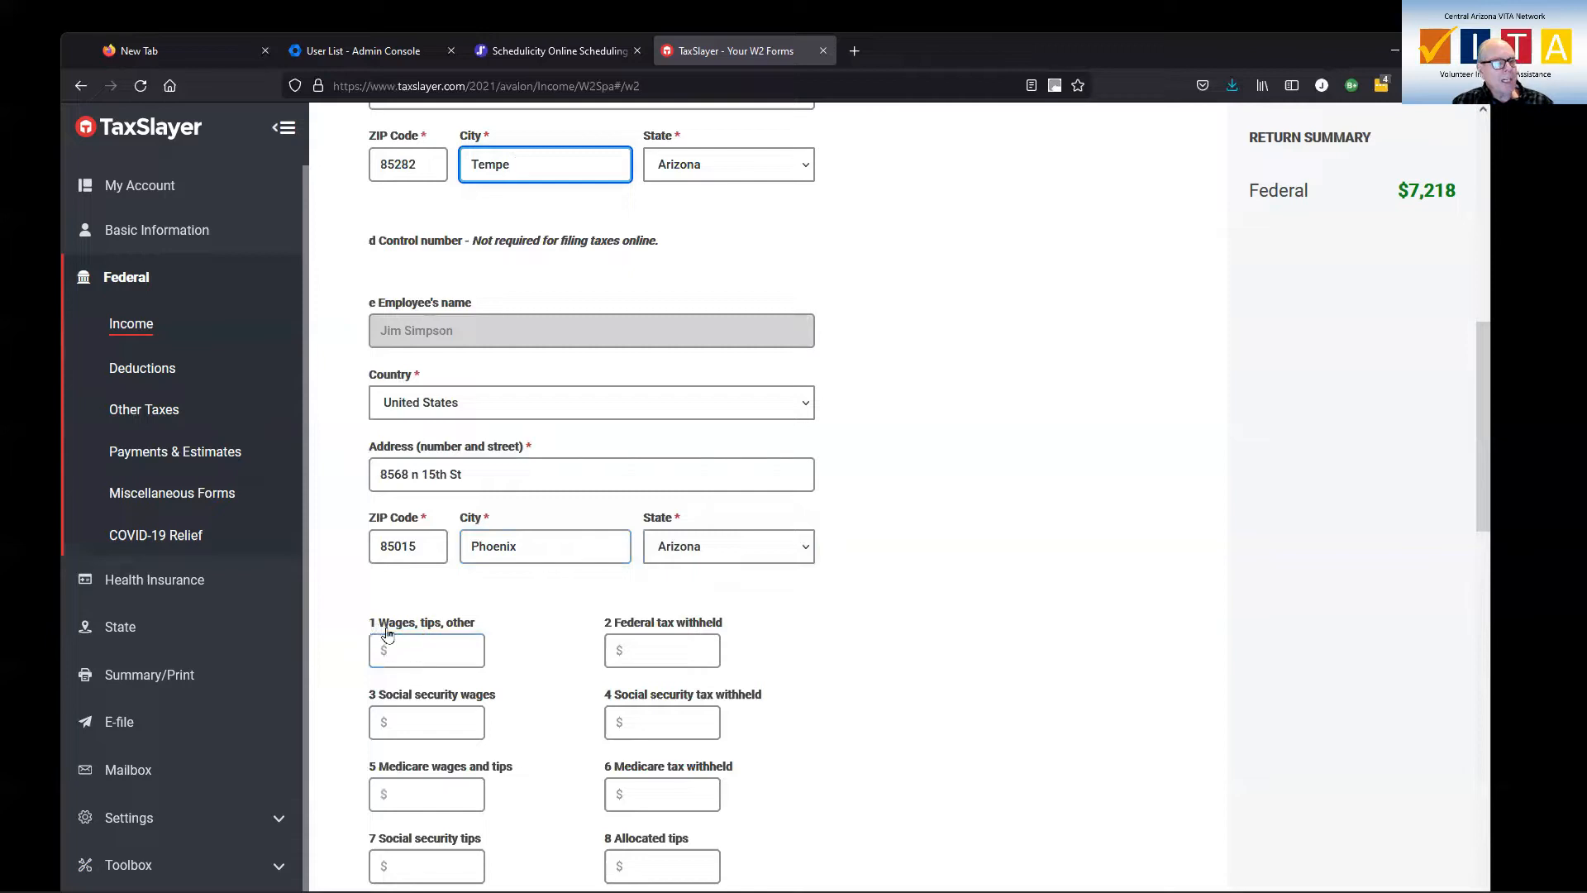
click(414, 650)
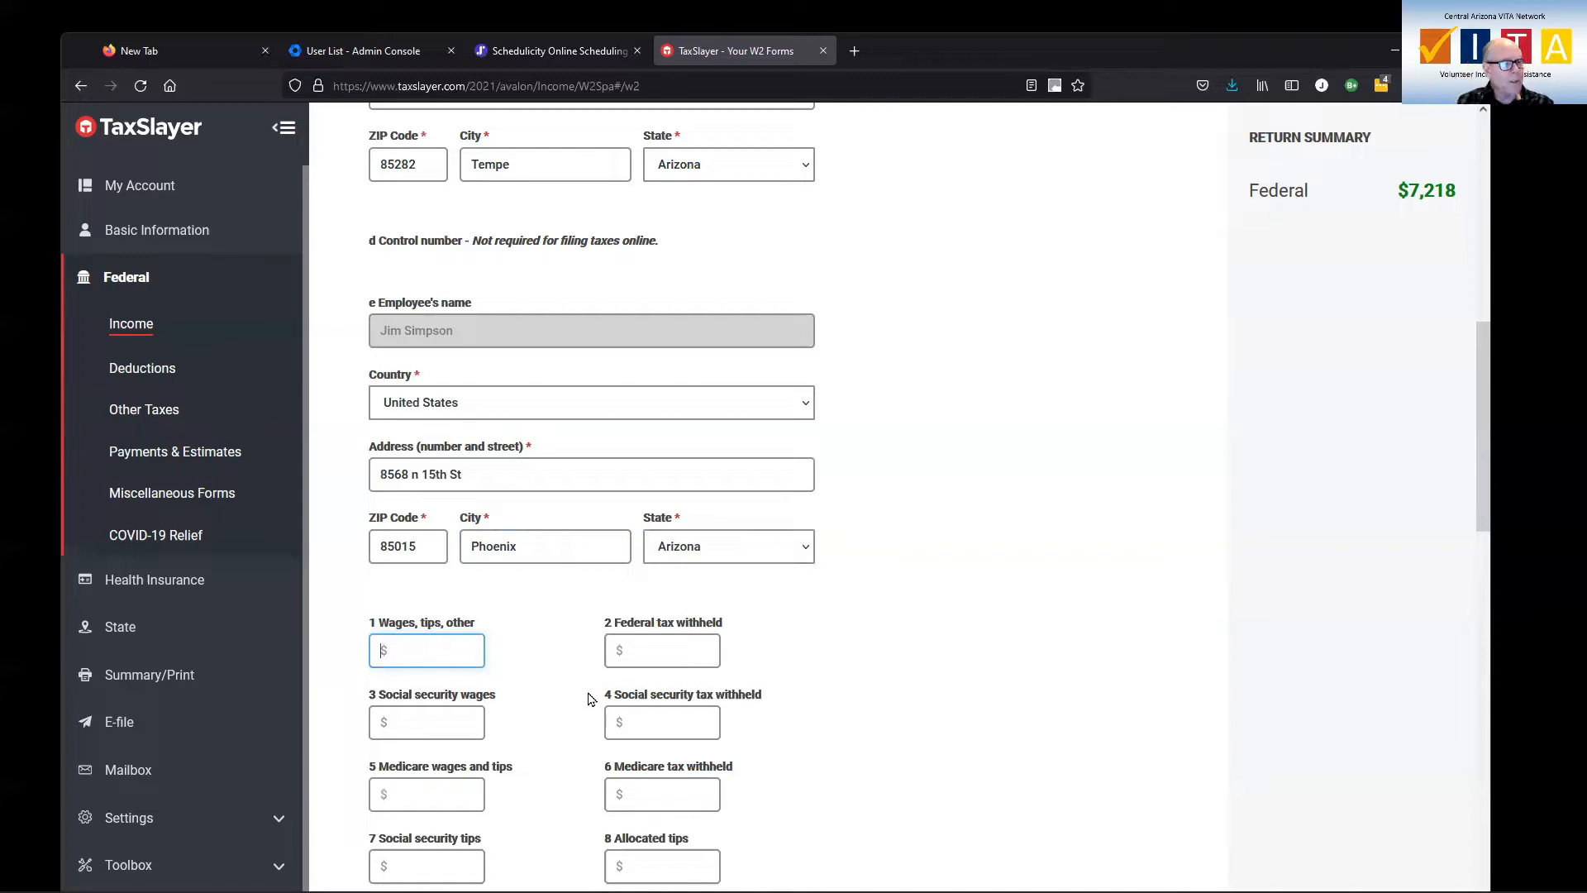
text(30000)
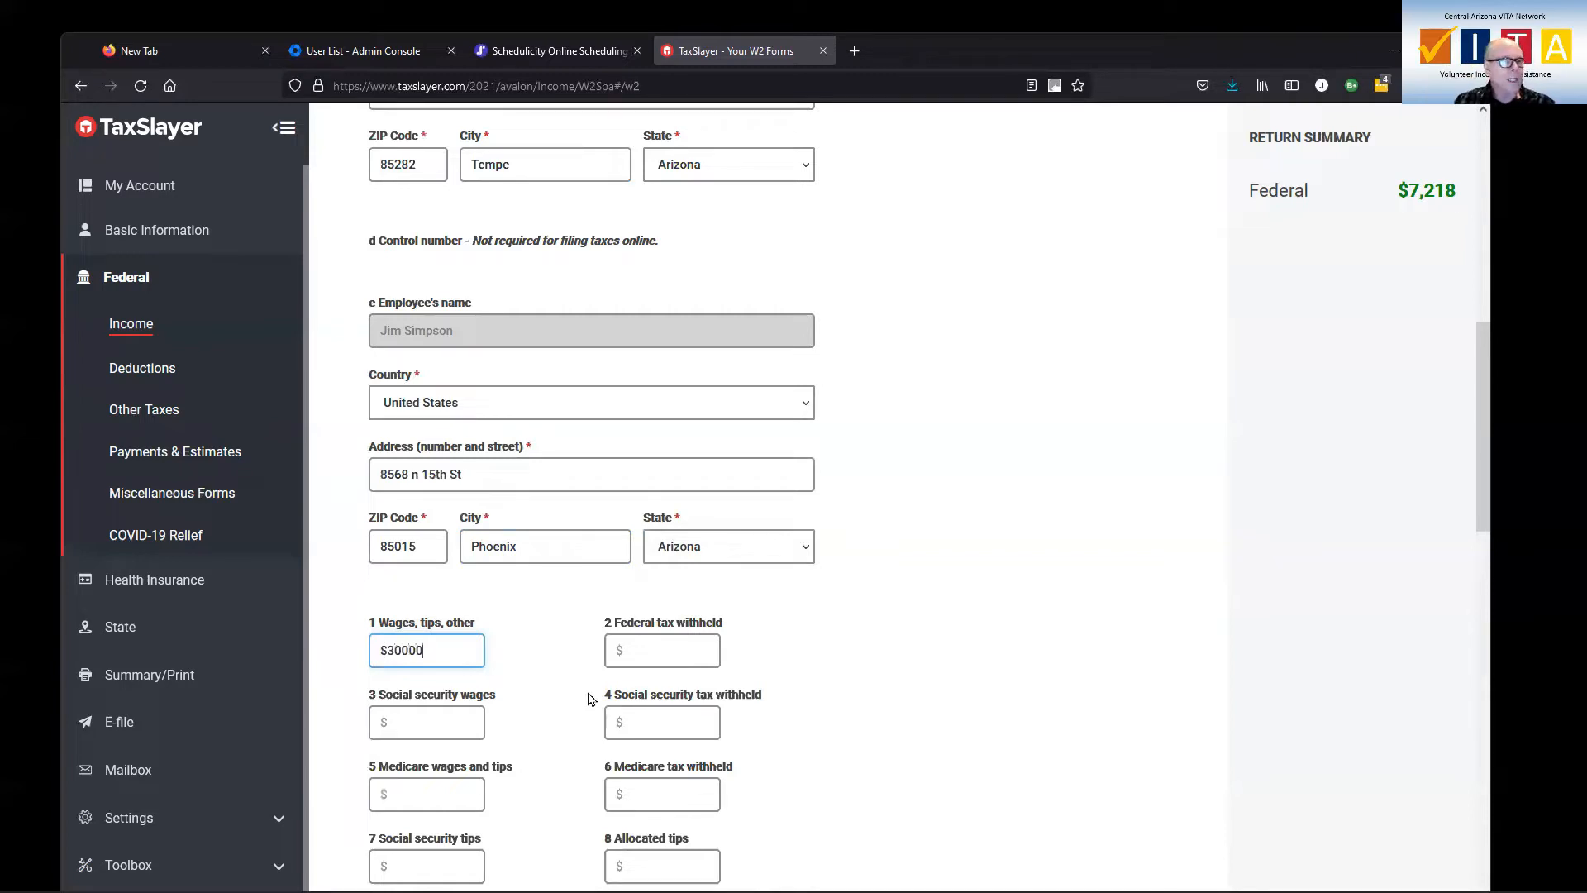
click(685, 650)
text(3000)
Enter $3000 as the social security wages in box 3 of the W-2
click(422, 722)
scroll(521, 716, down, 2)
scroll(522, 716, down, 1)
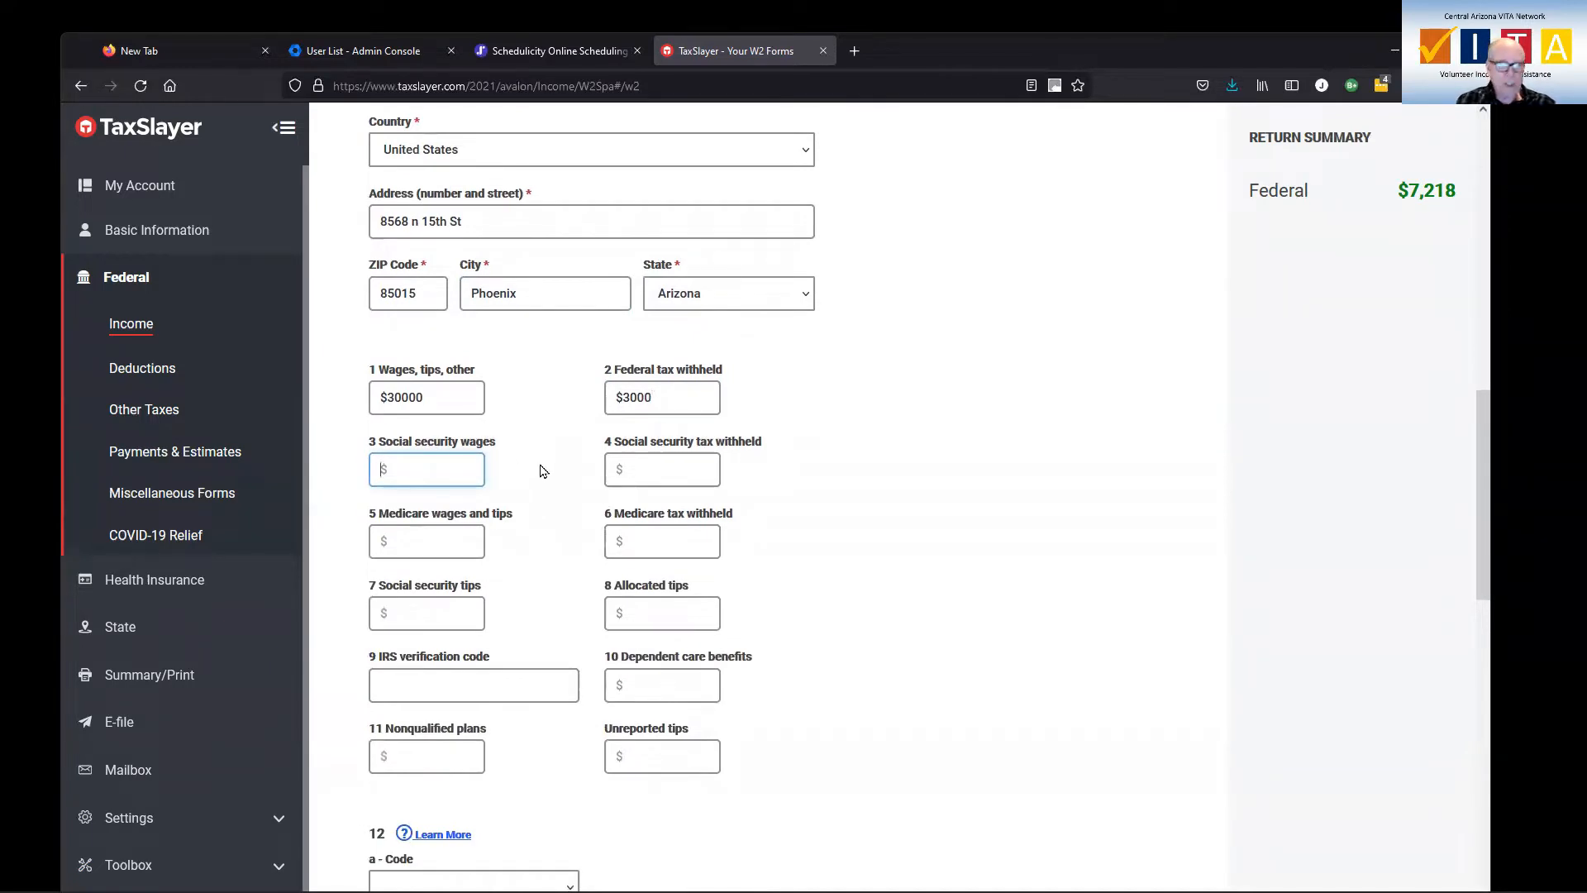
text(3000)
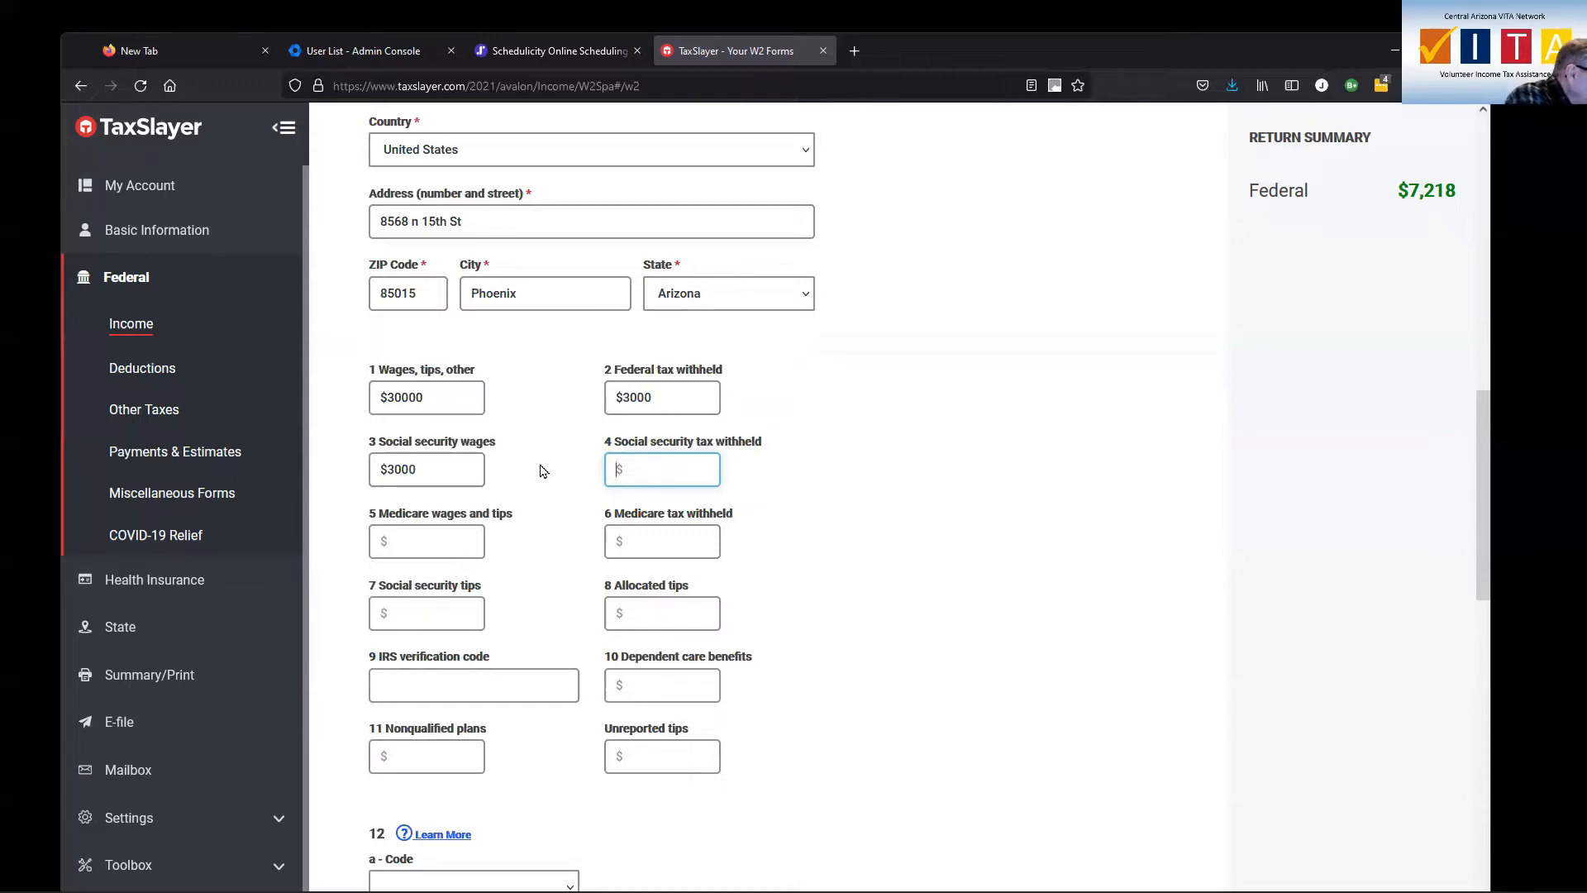
scroll(711, 603, down, 2)
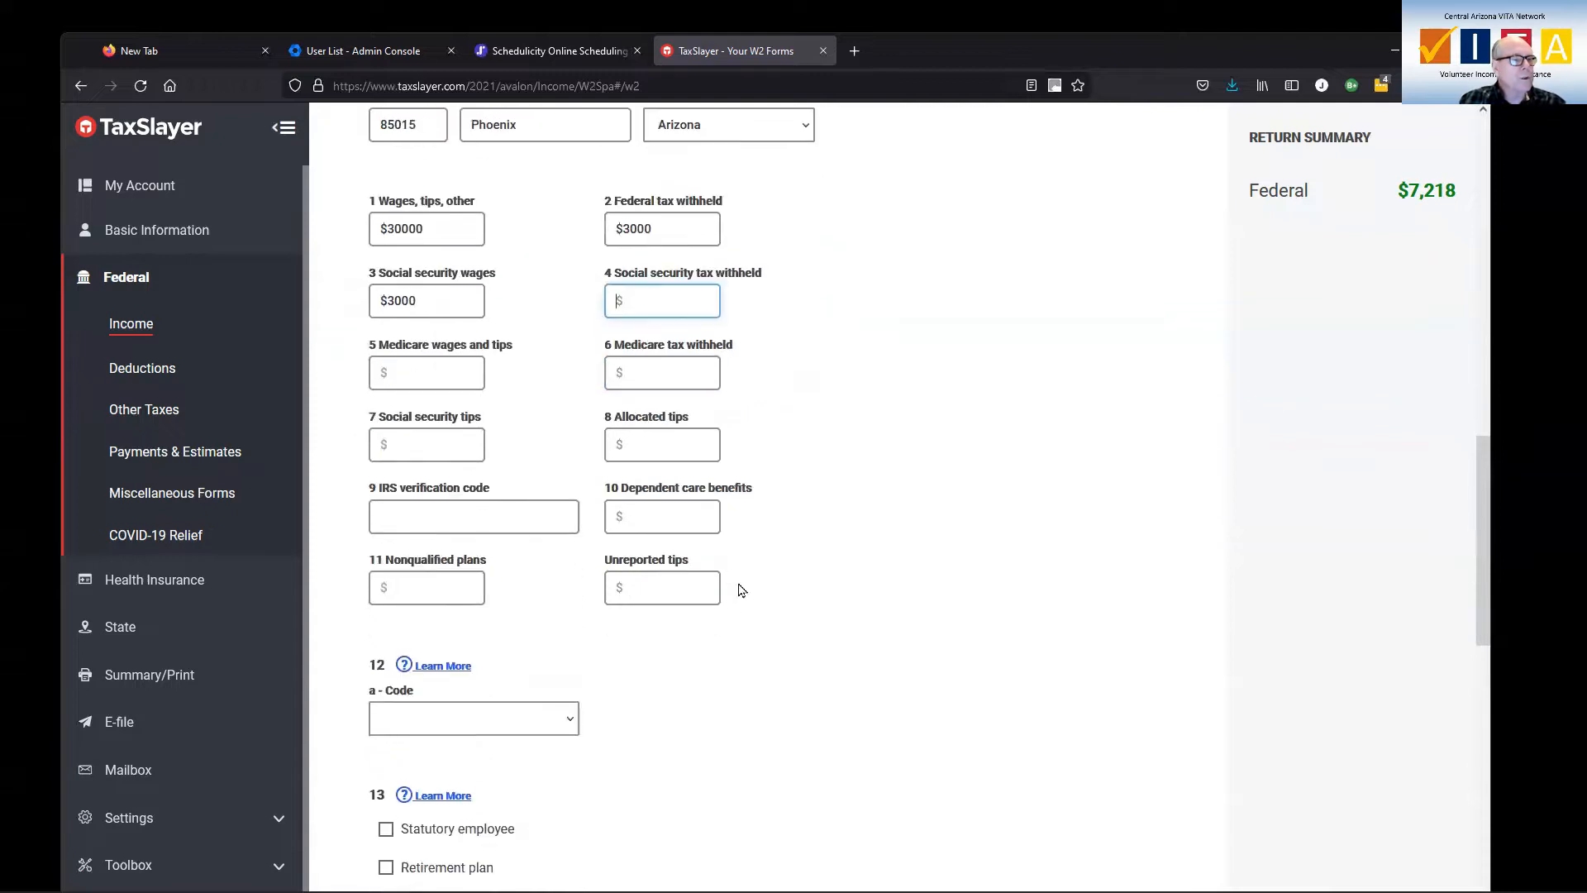
Enter $1860 as the social security tax withheld in box 4 of the W-2
scroll(676, 401, up, 3)
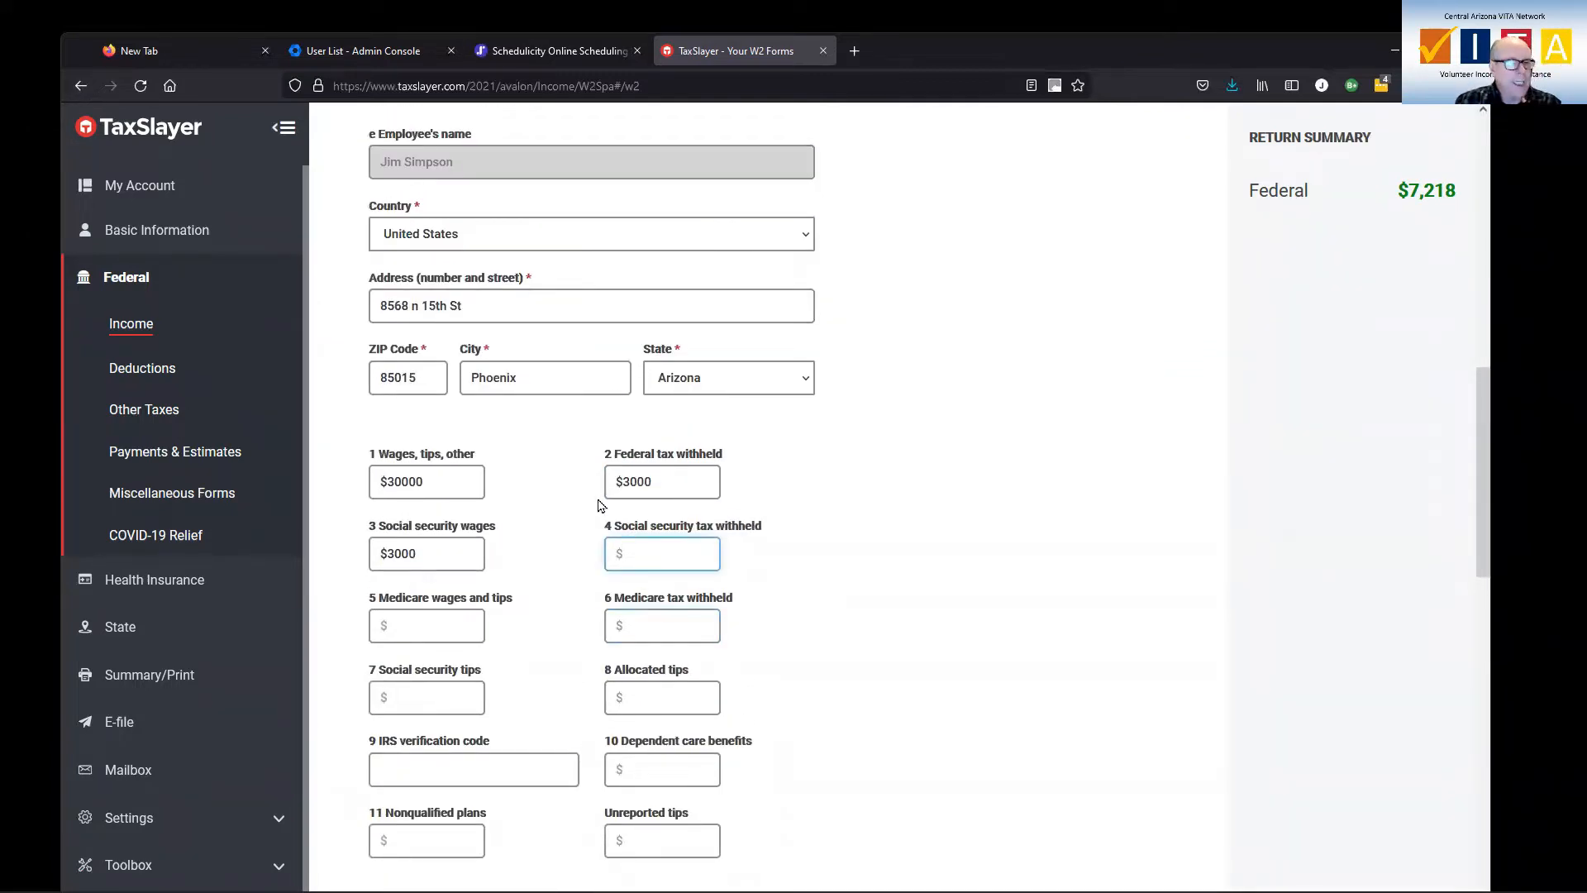
text(1860)
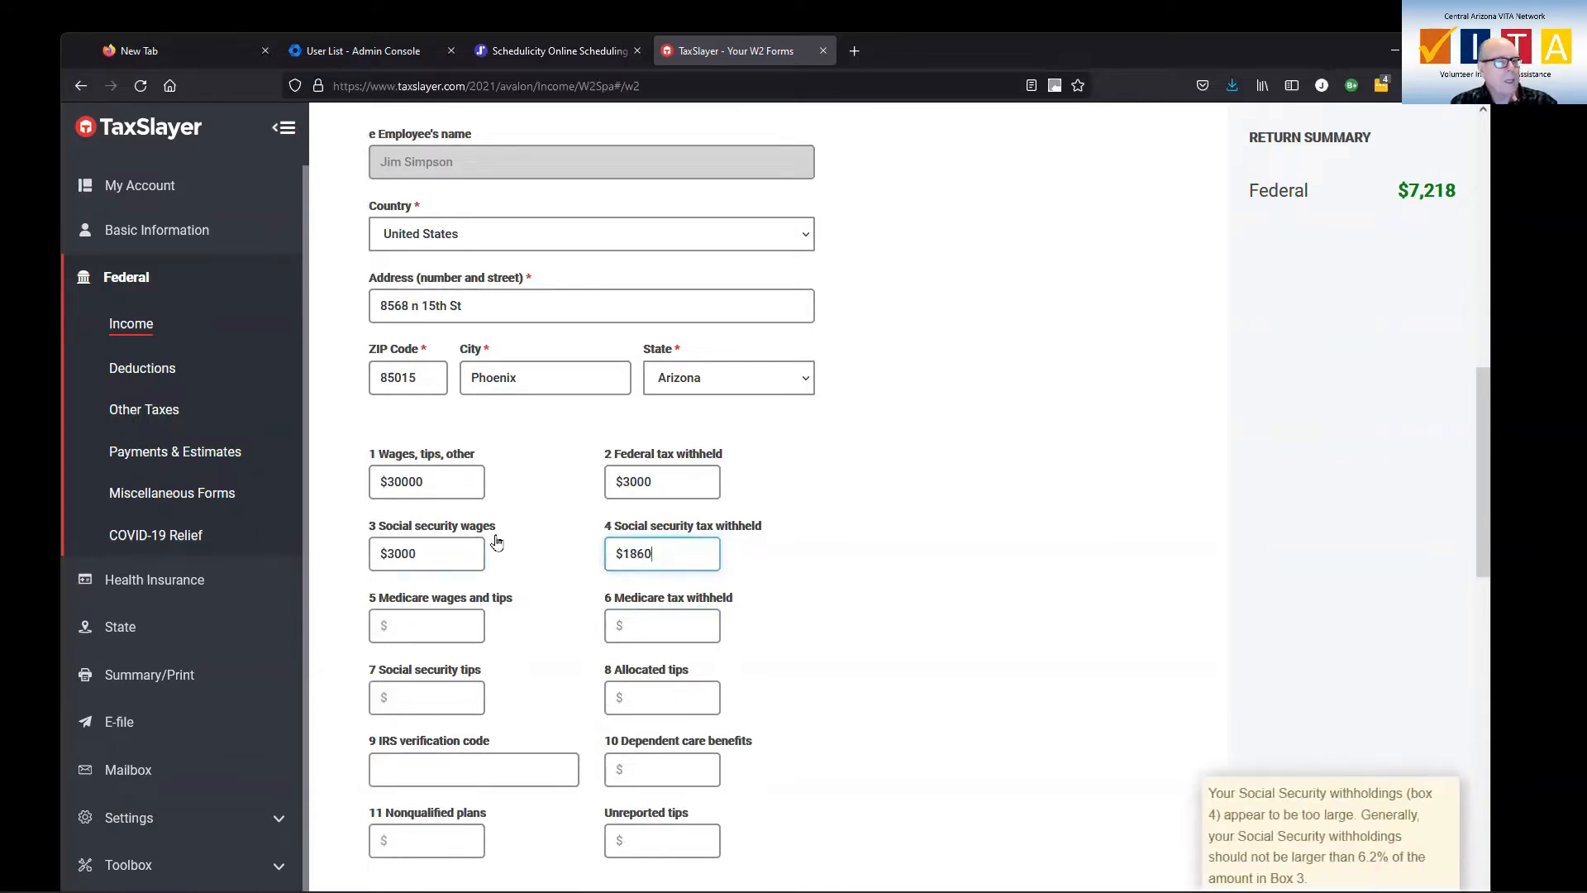
click(416, 630)
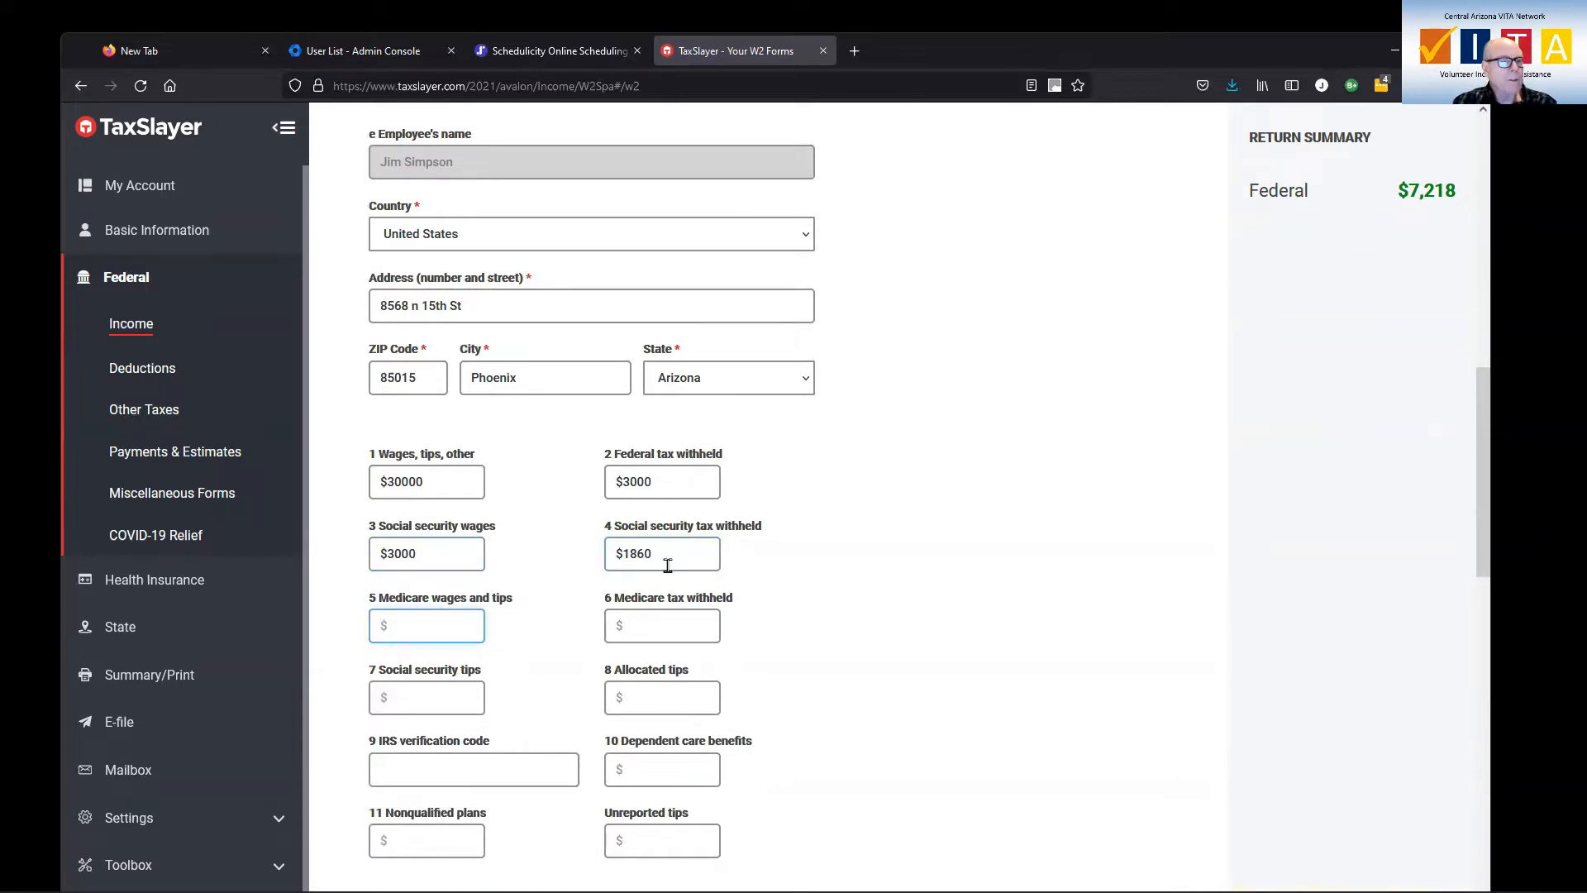
Correct the social security wages in box 3 to $30000
double_click(417, 552)
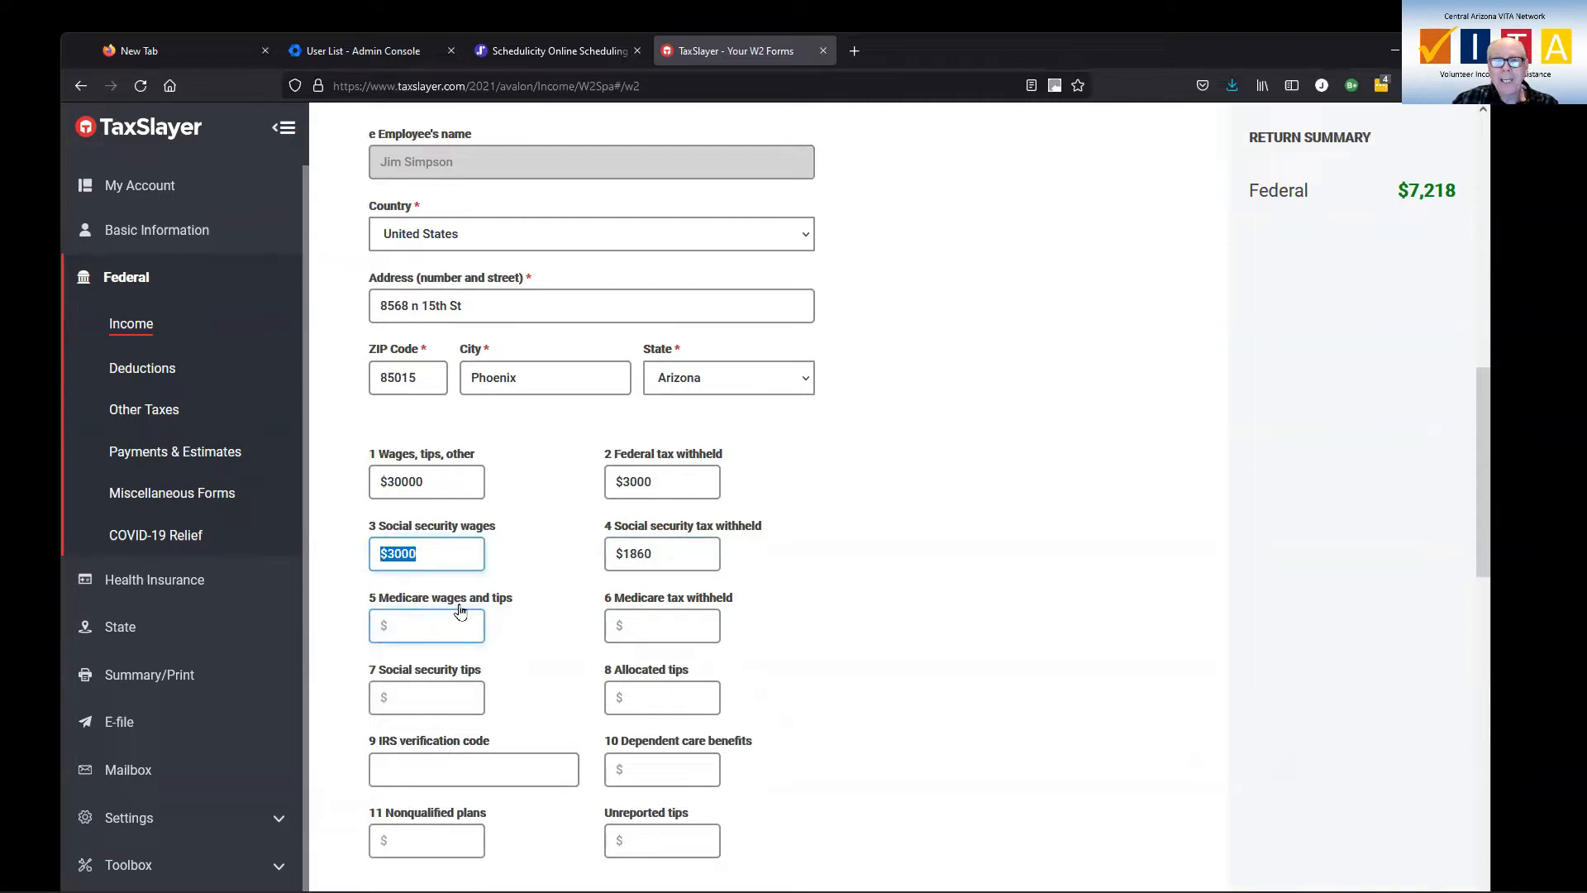
click(424, 551)
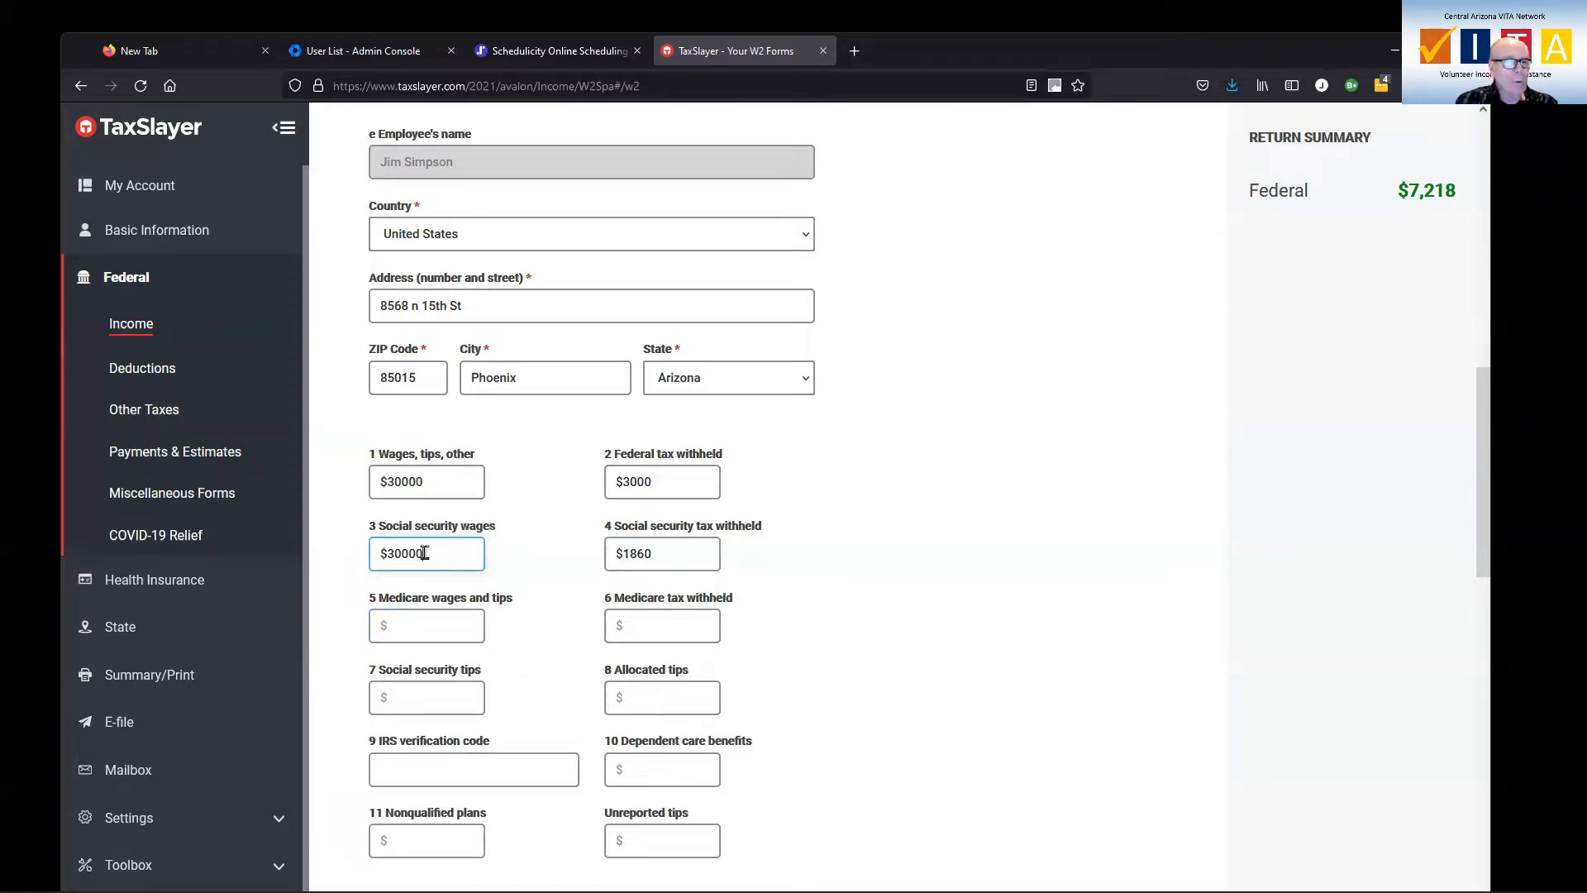
text(0)
key(Tab)
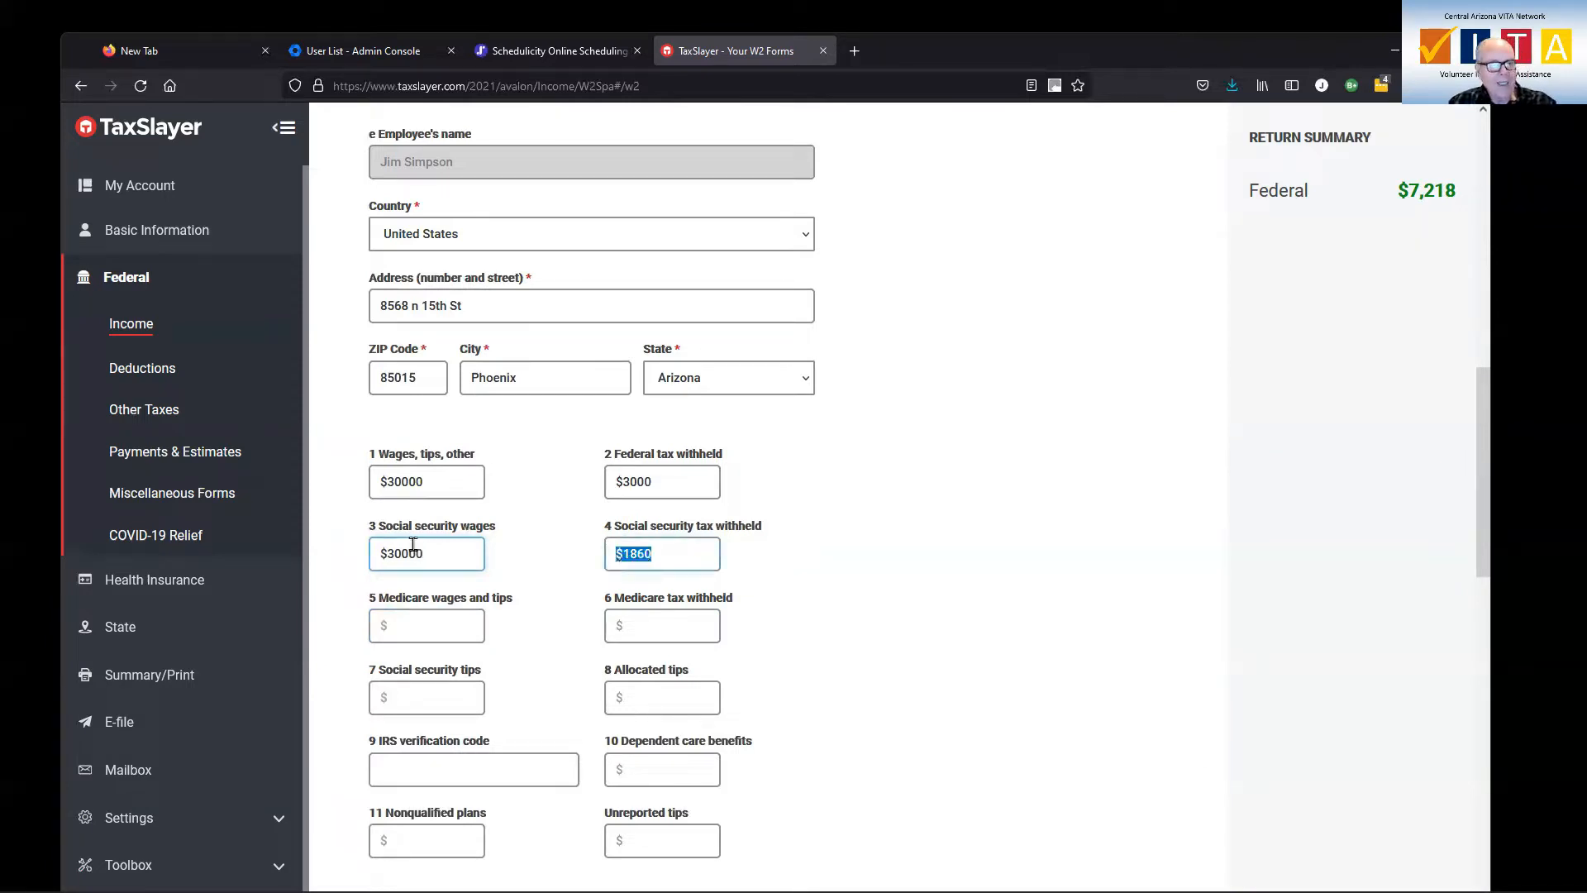
Enter Medicare wages of $30000 in box 5 and Medicare tax withheld of $435 in box 6
click(431, 620)
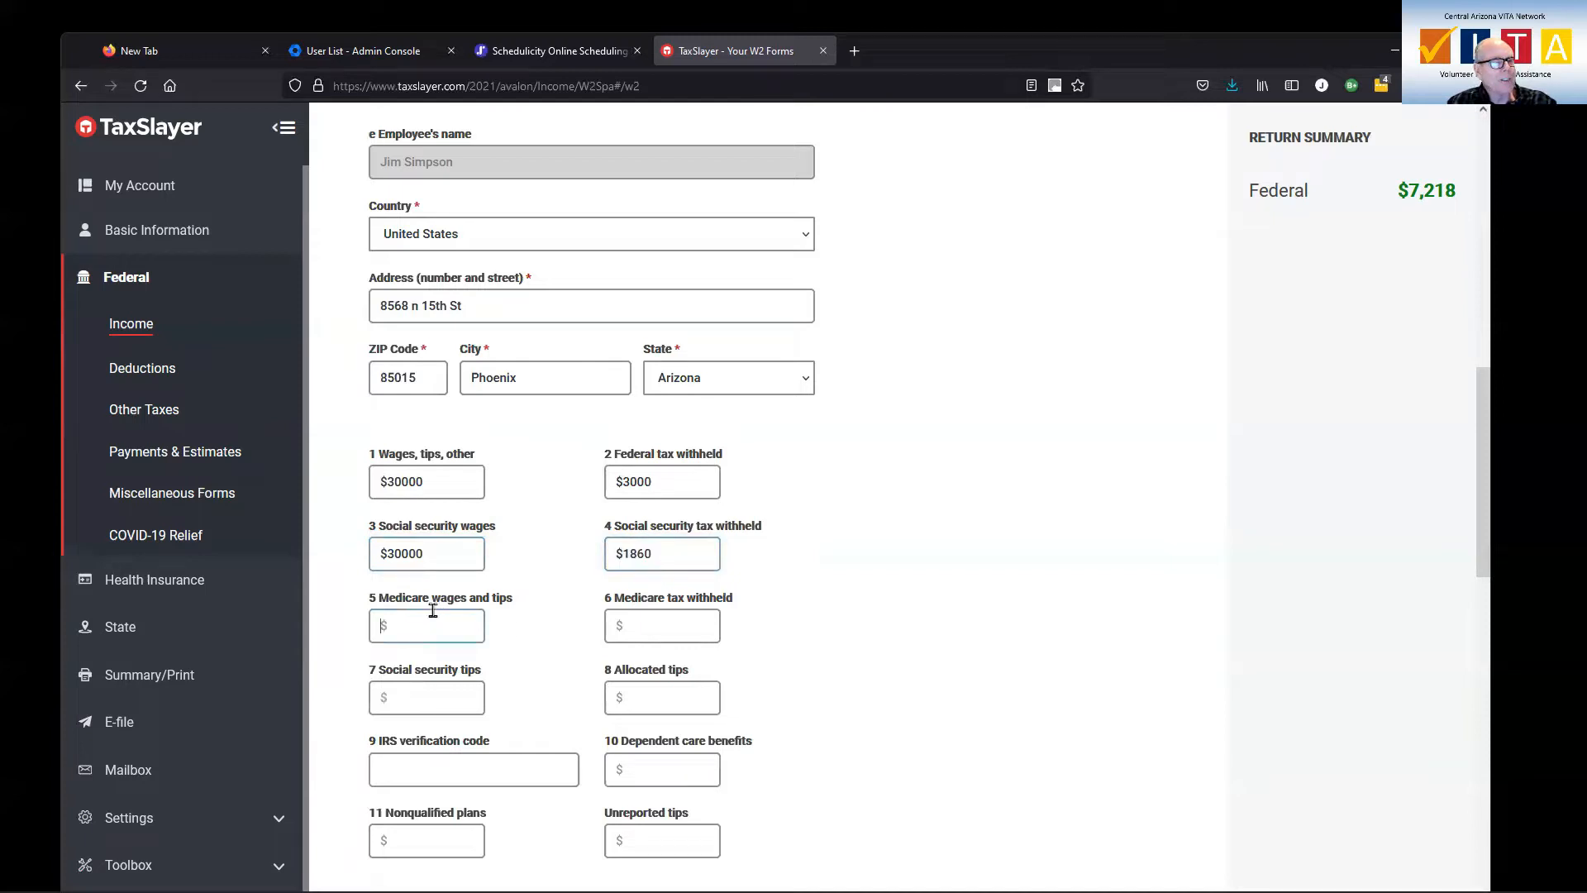
text(30000)
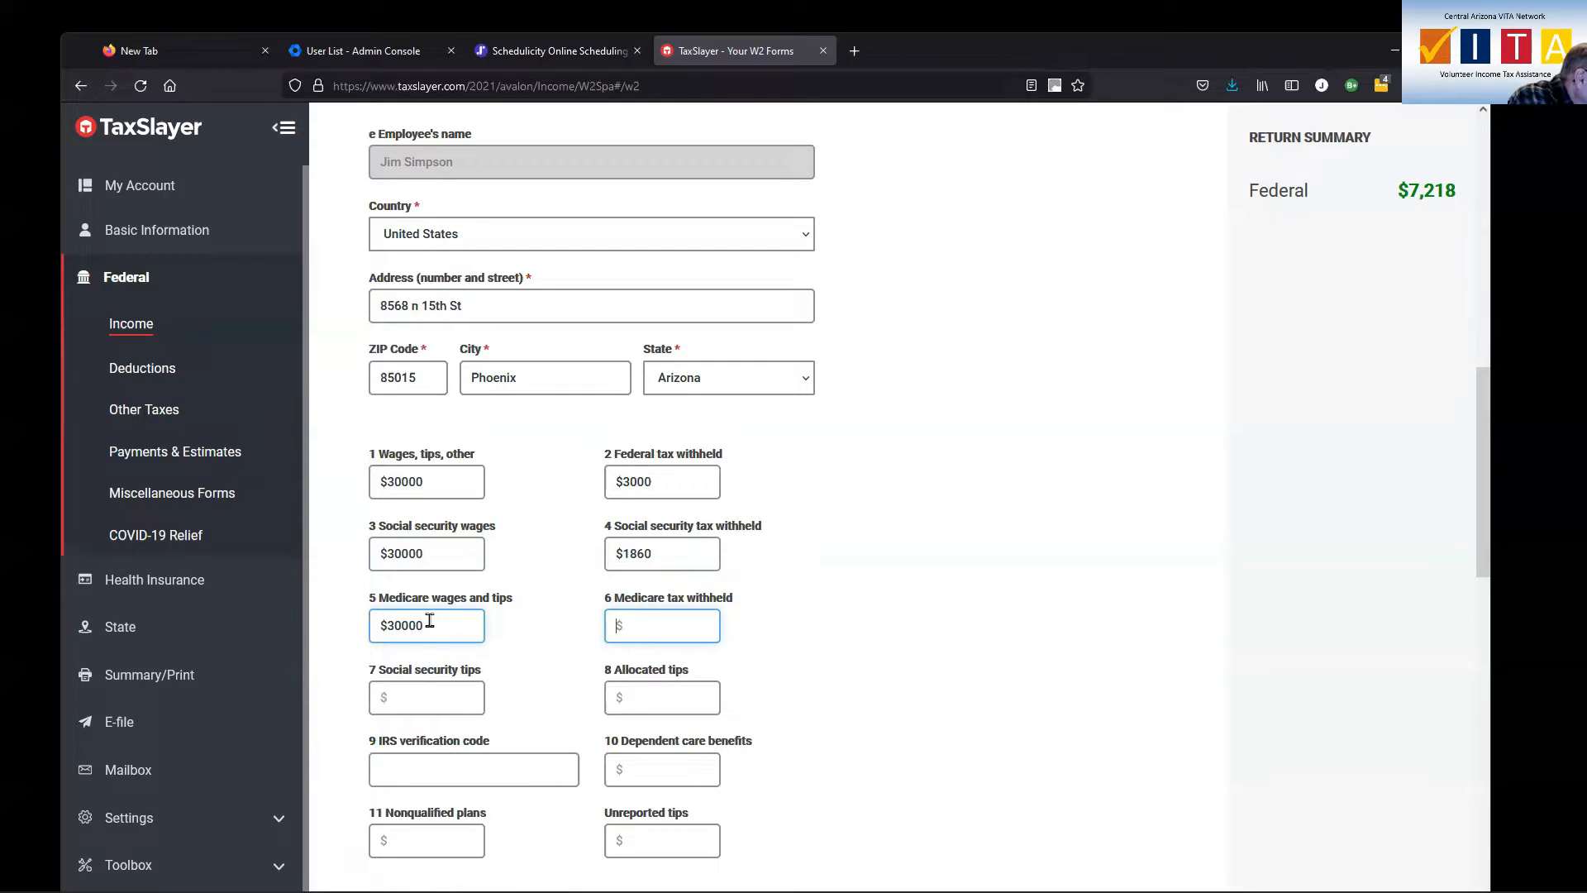
text(435)
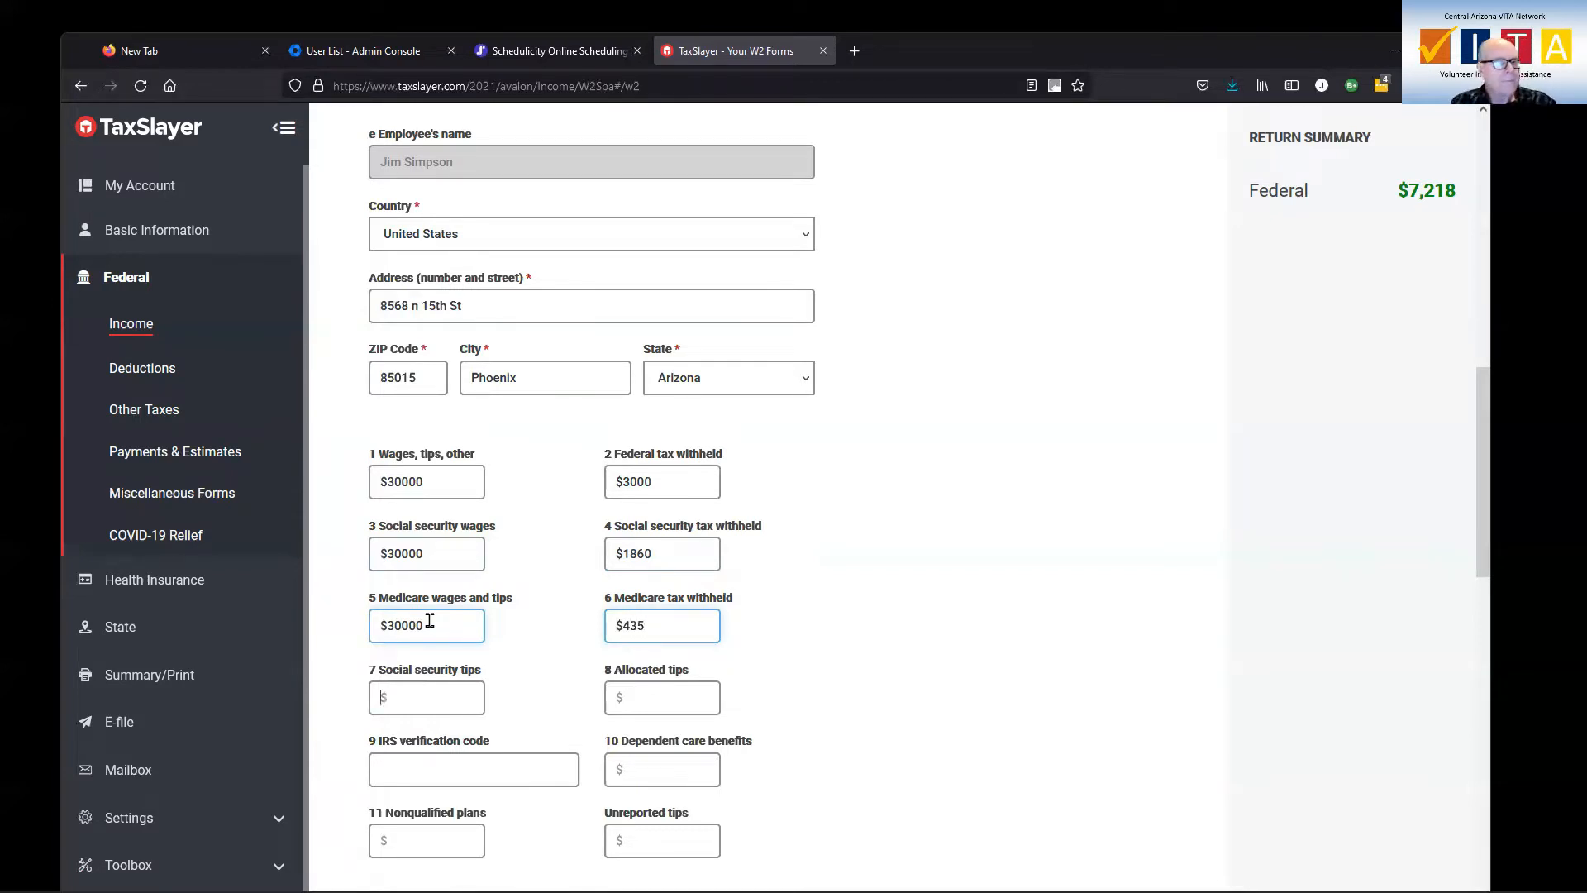
View the available codes for W-2 box 12 and open the help article explaining what they mean
scroll(698, 663, down, 1)
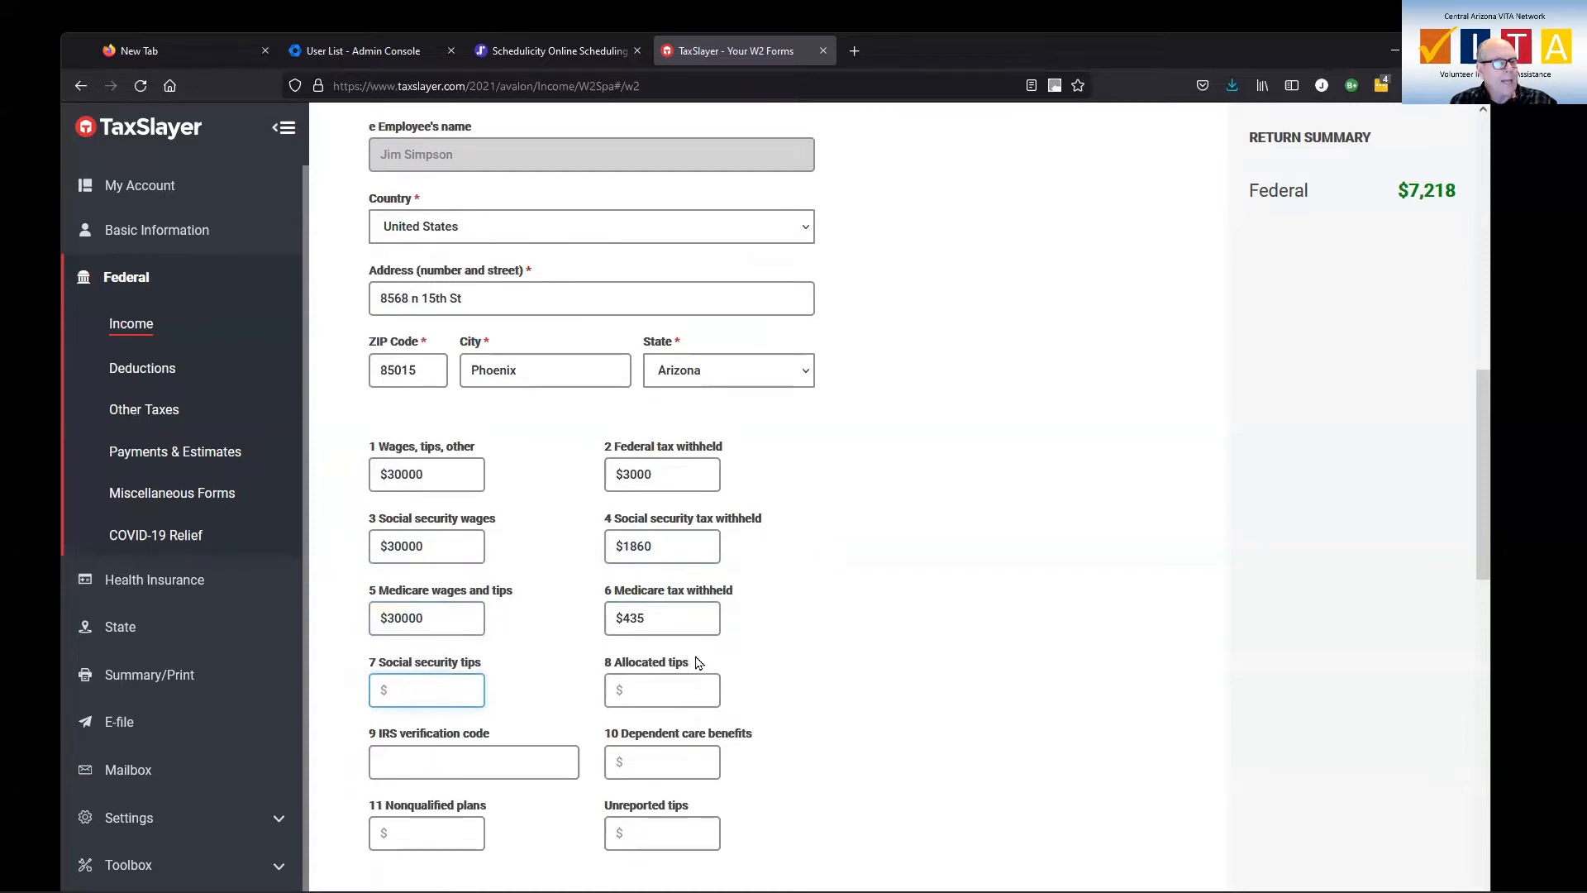
scroll(699, 662, down, 2)
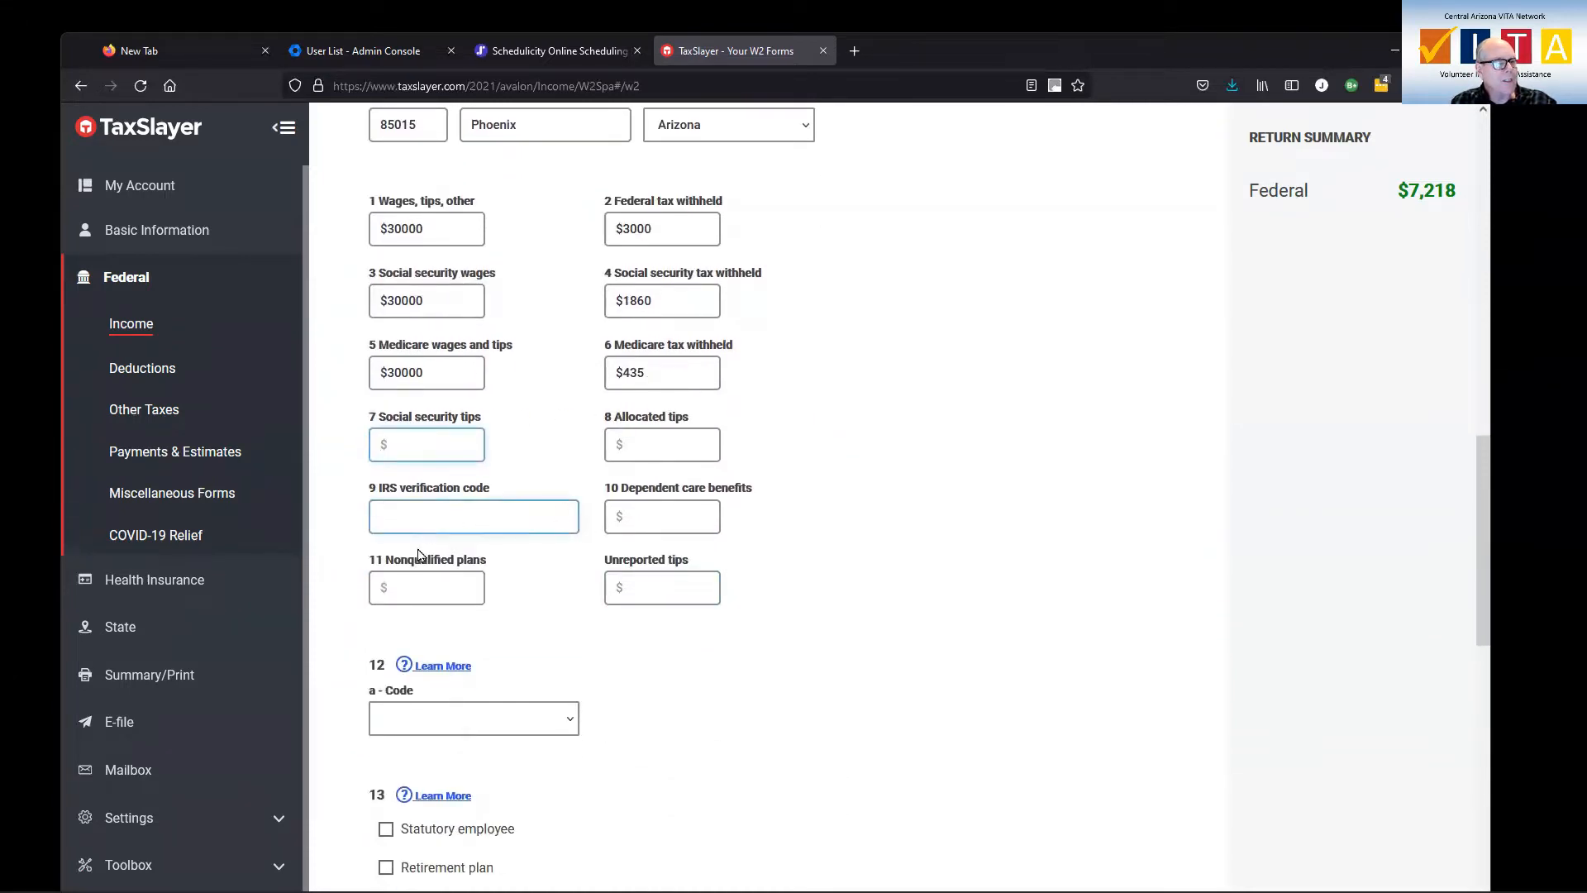
scroll(860, 587, down, 1)
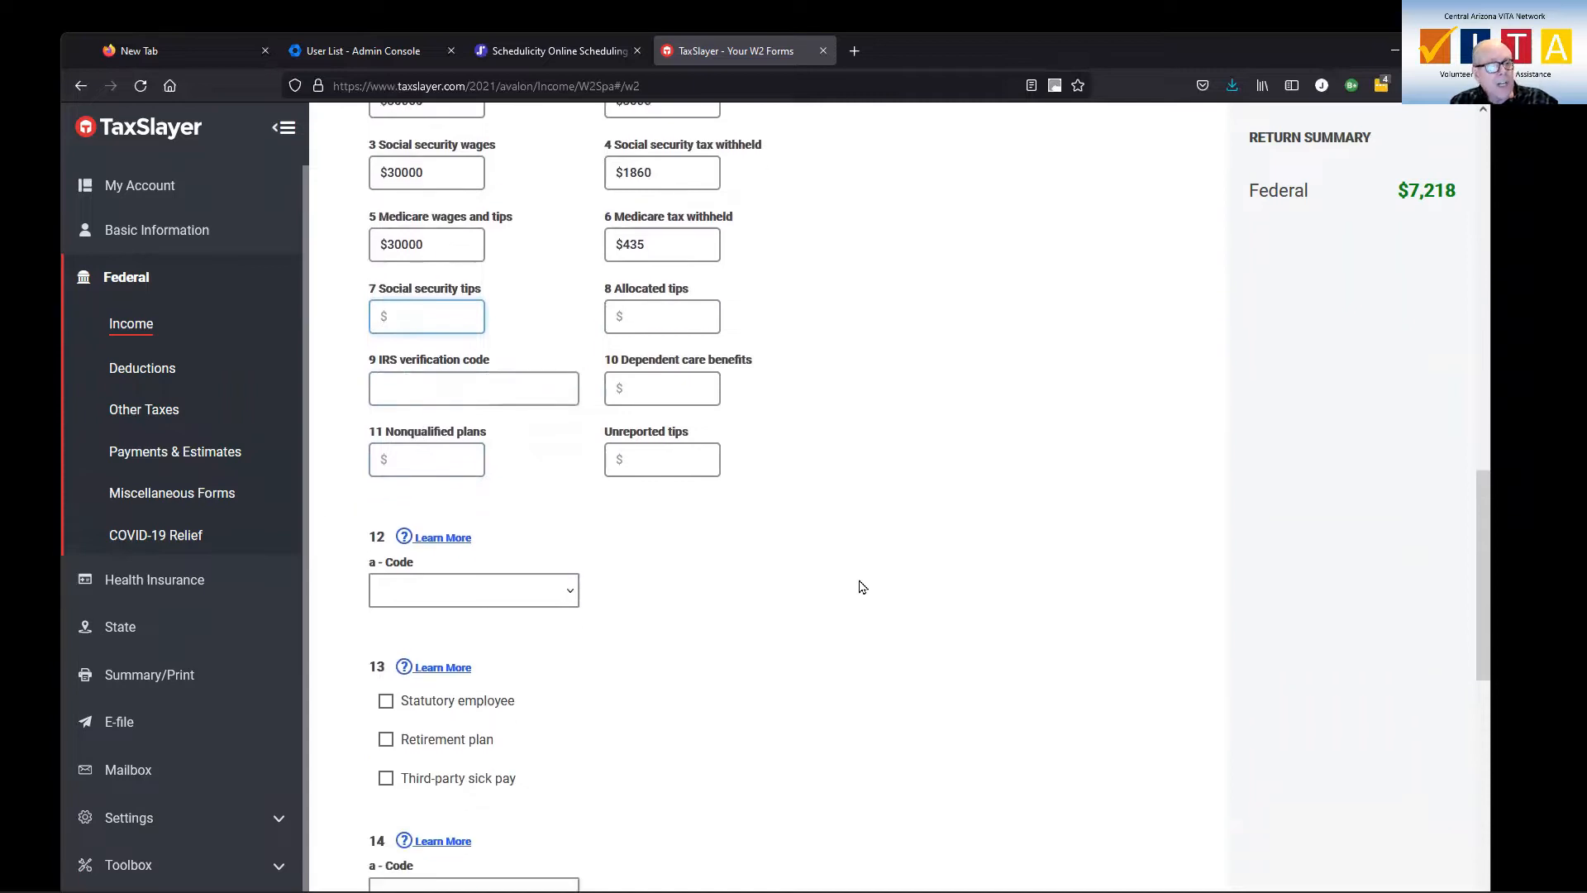
scroll(860, 587, down, 1)
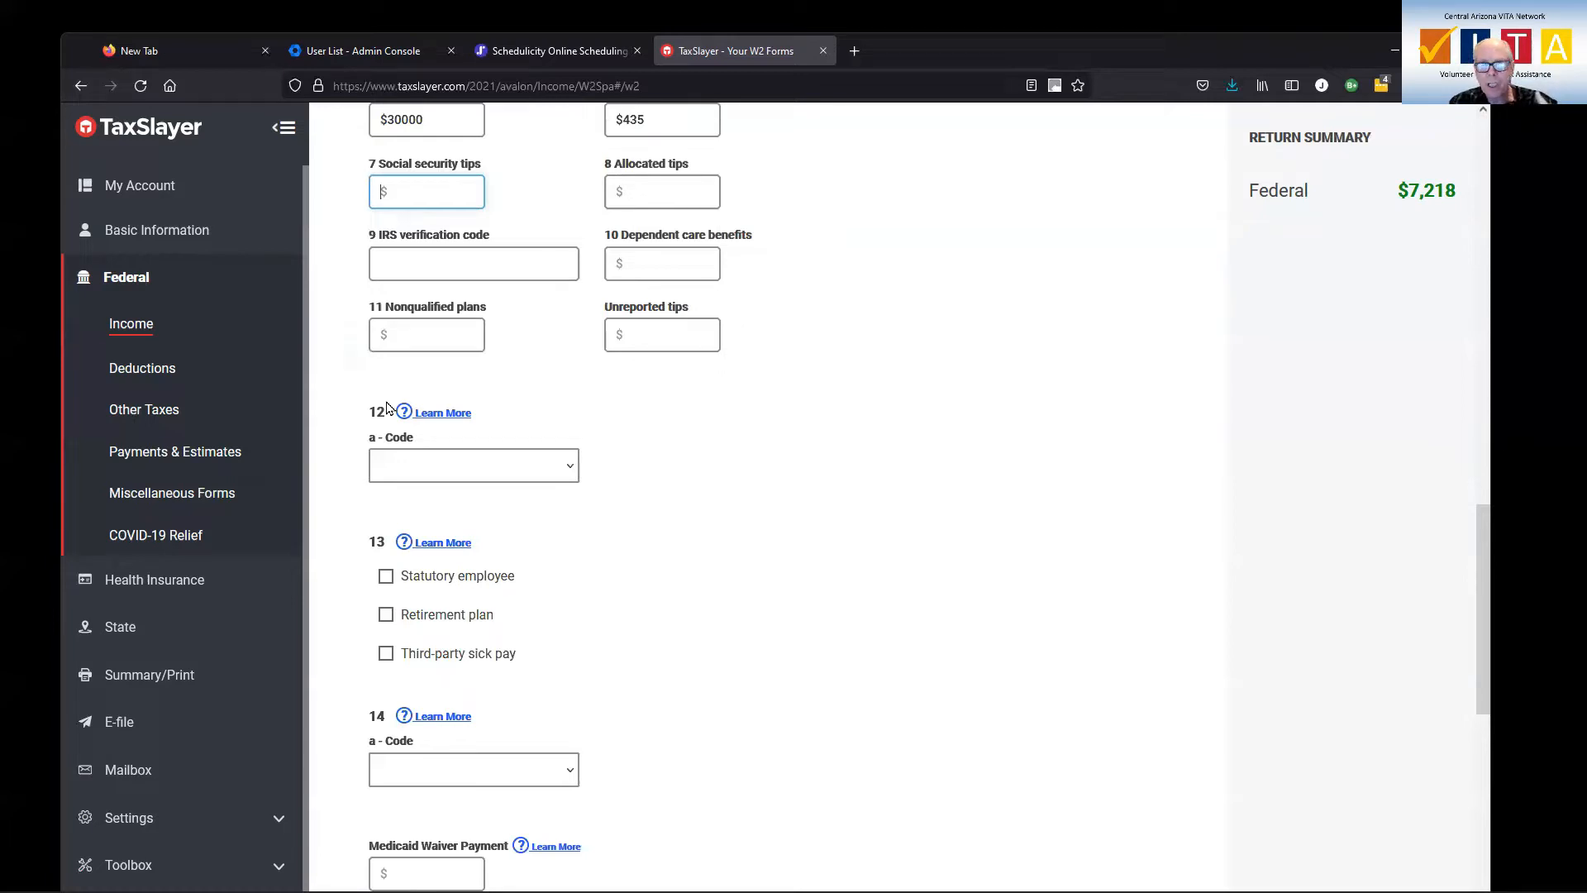
click(570, 472)
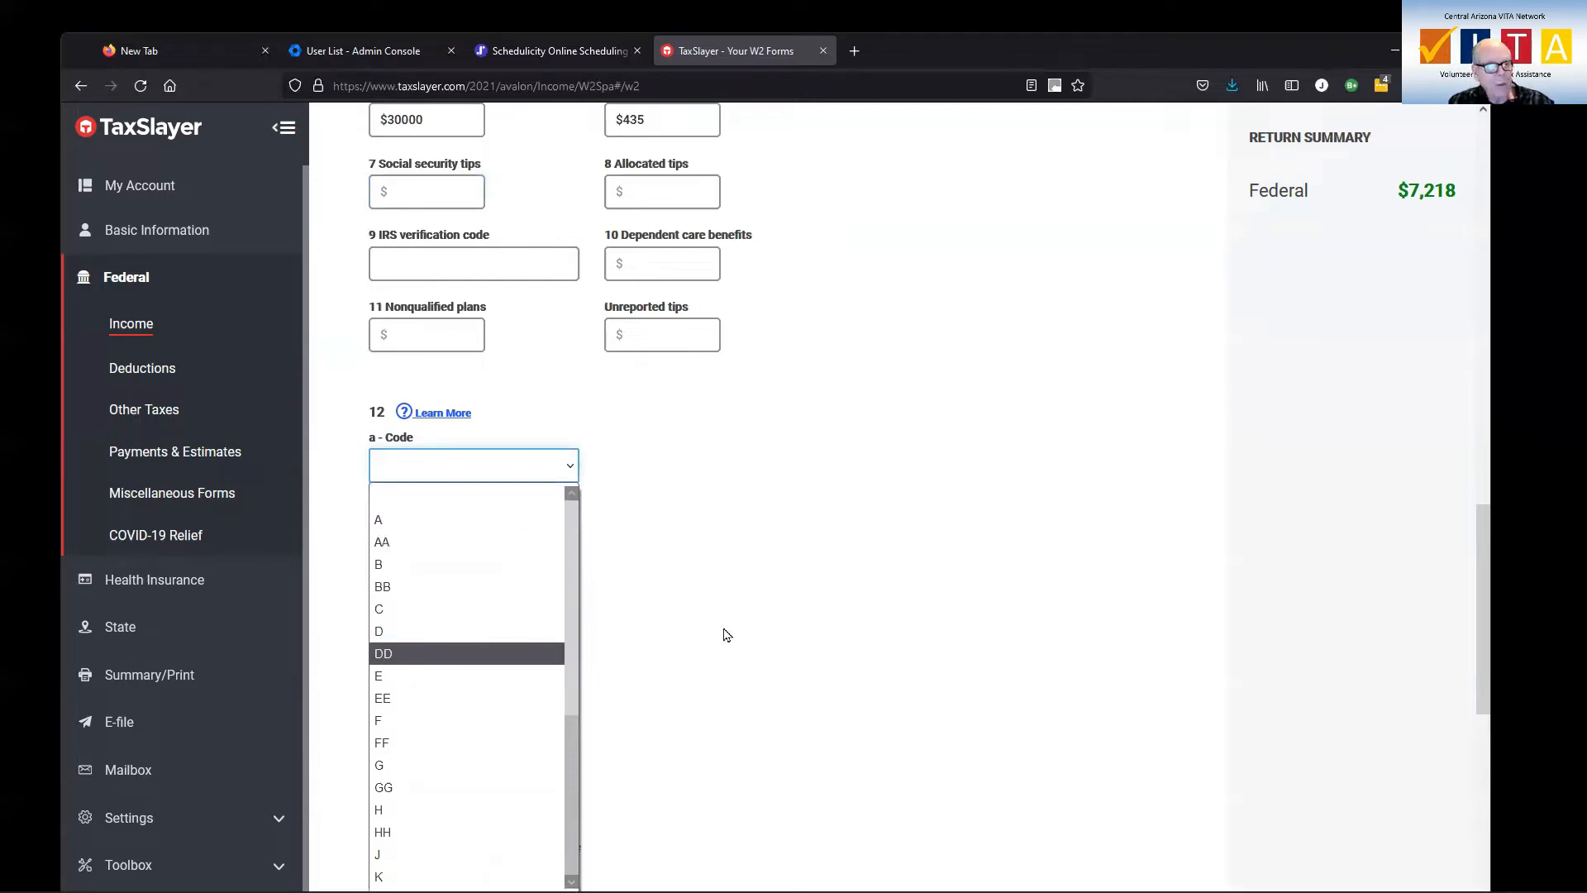
click(445, 422)
click(444, 422)
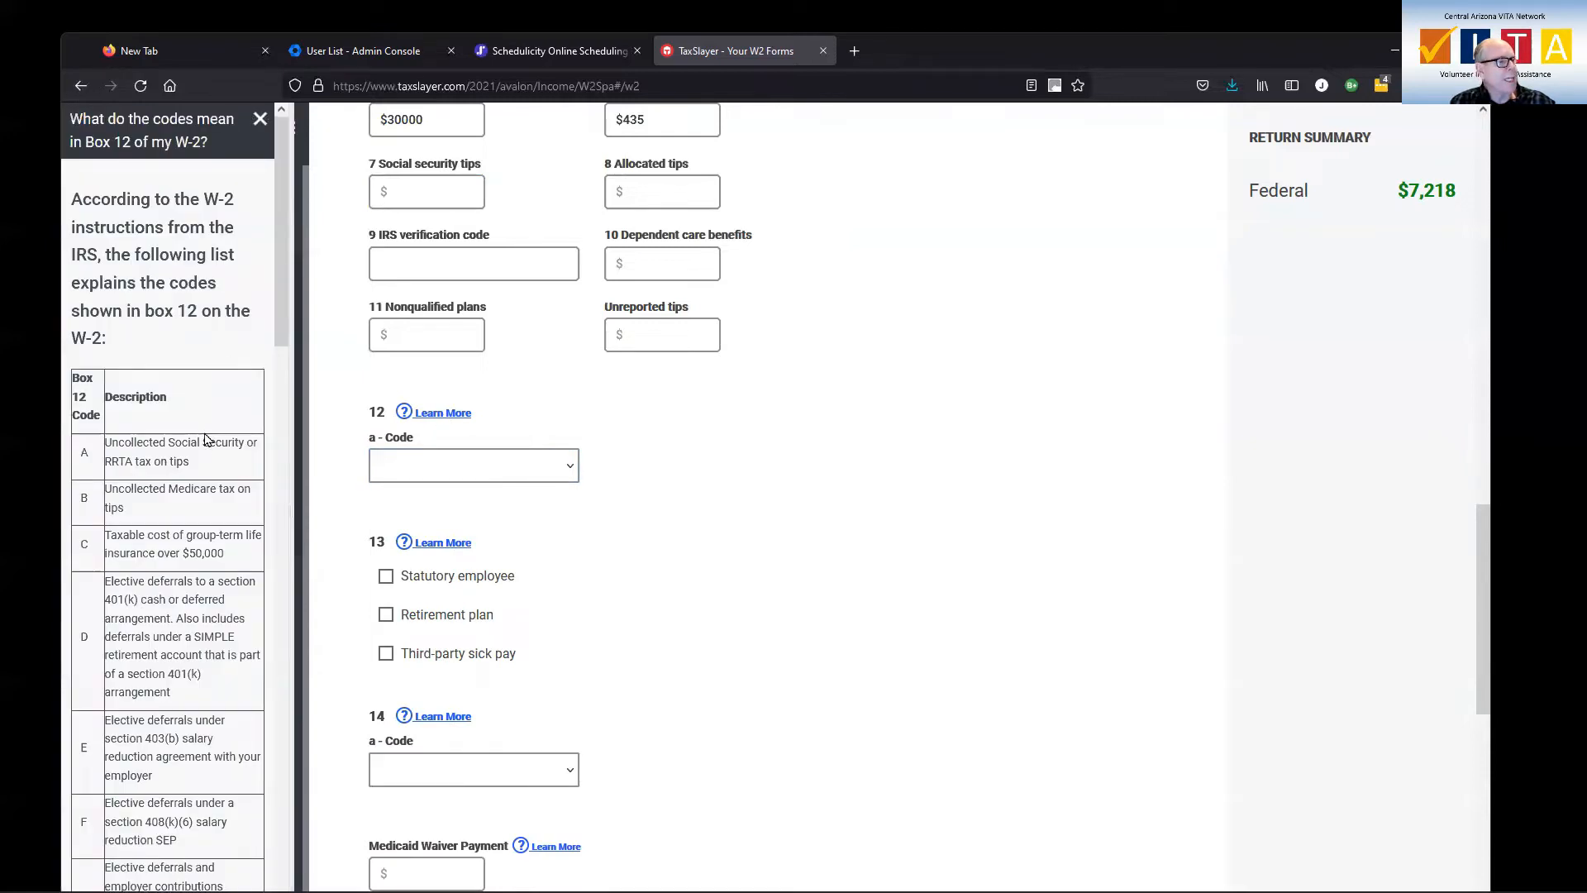
Read the box 12 code descriptions in the help article, highlighting those for codes D and DD
scroll(206, 446, down, 2)
scroll(206, 447, down, 1)
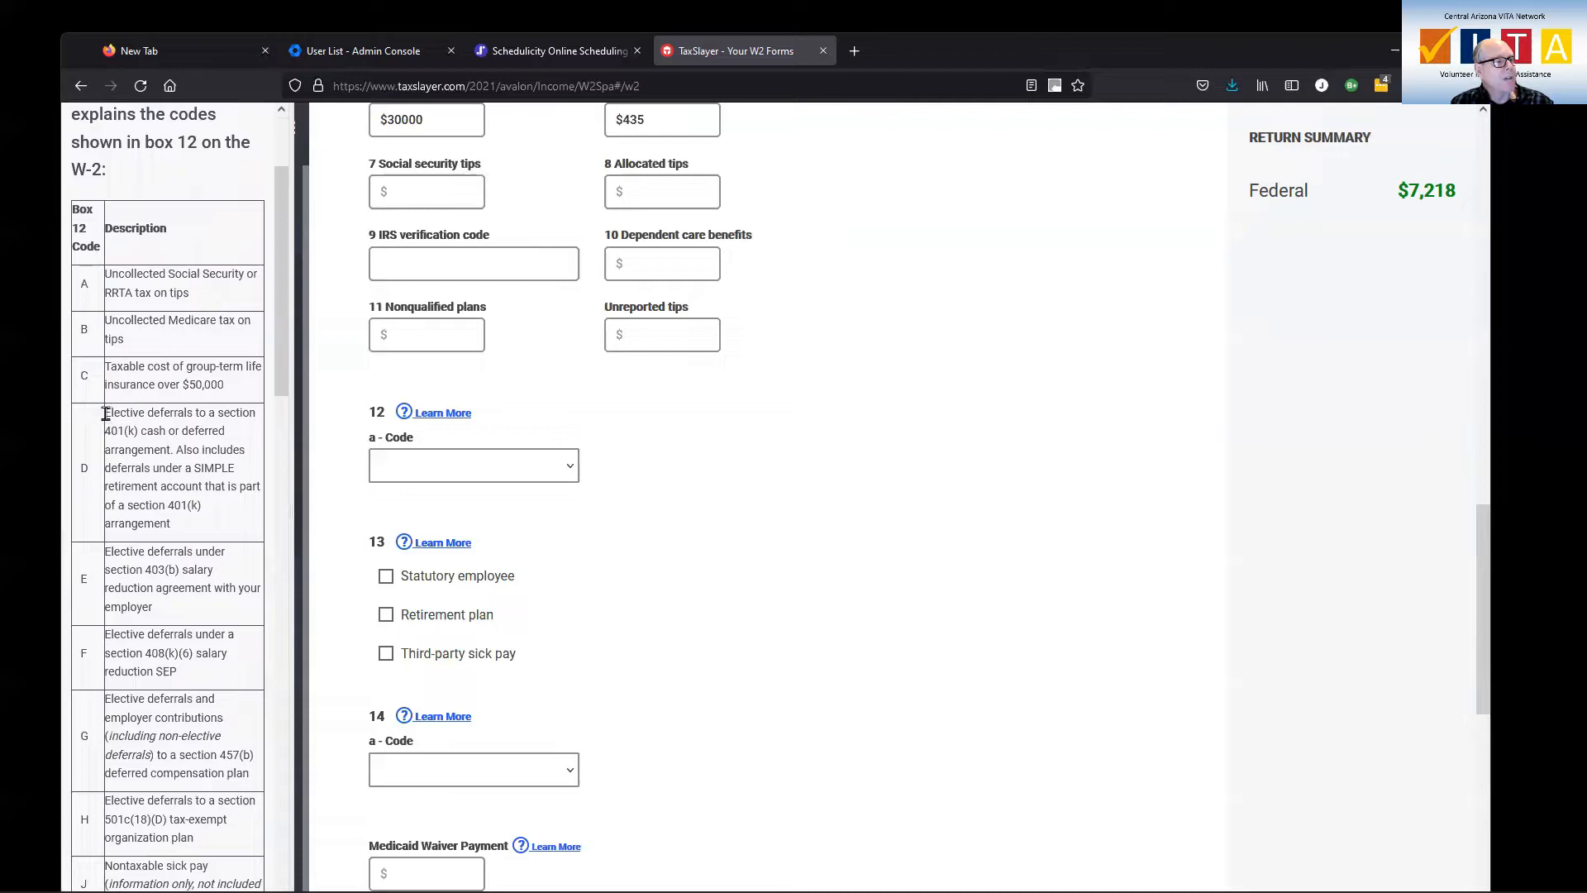
drag(106, 413, 195, 425)
scroll(225, 488, down, 5)
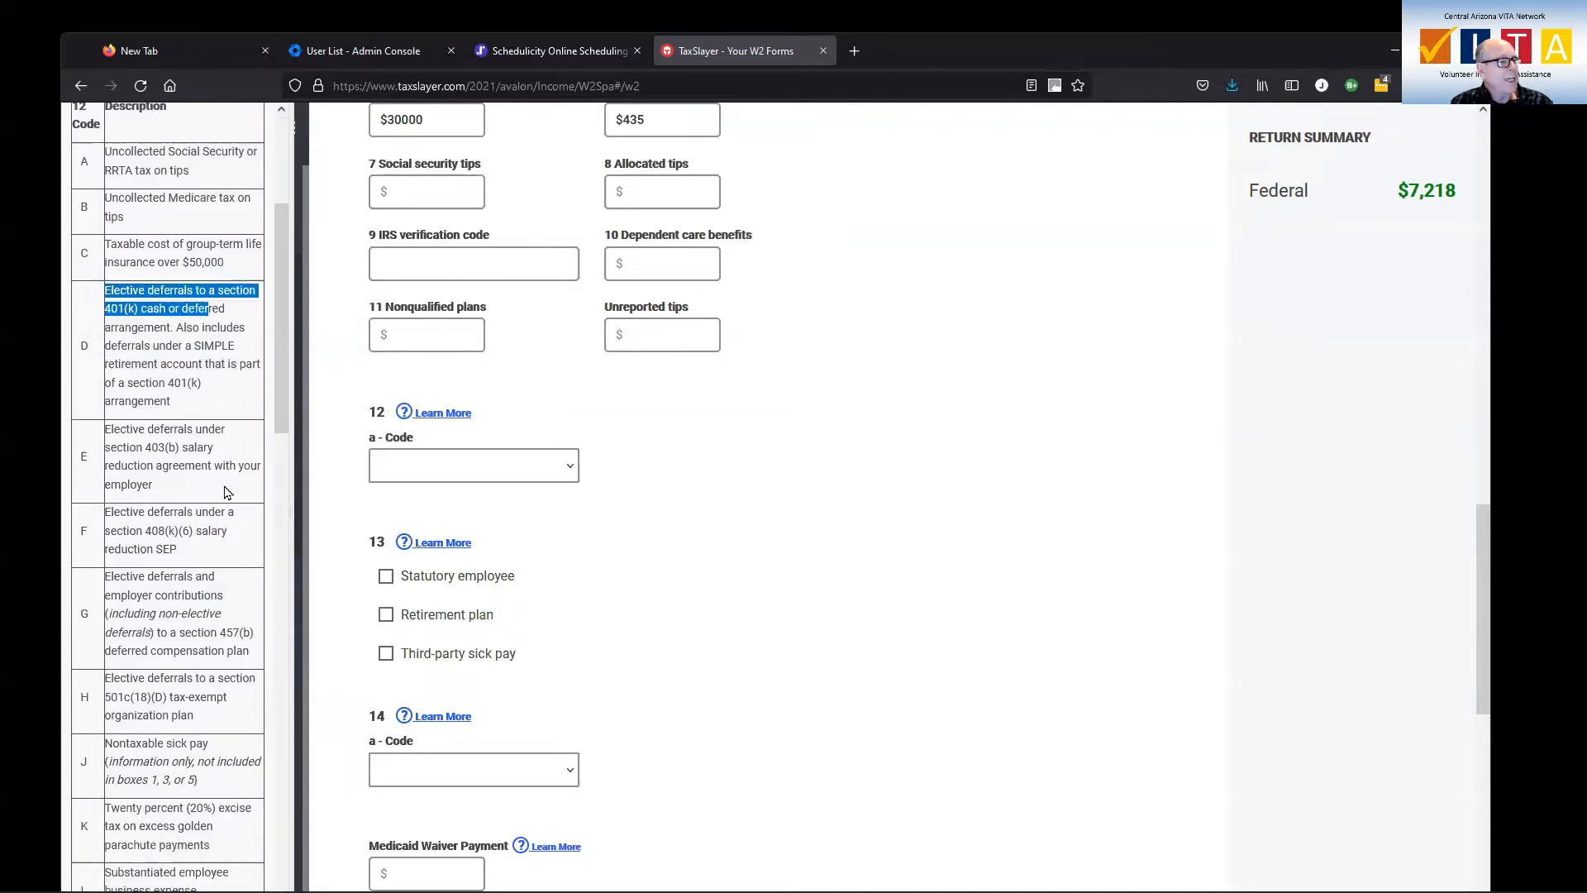
scroll(224, 489, down, 10)
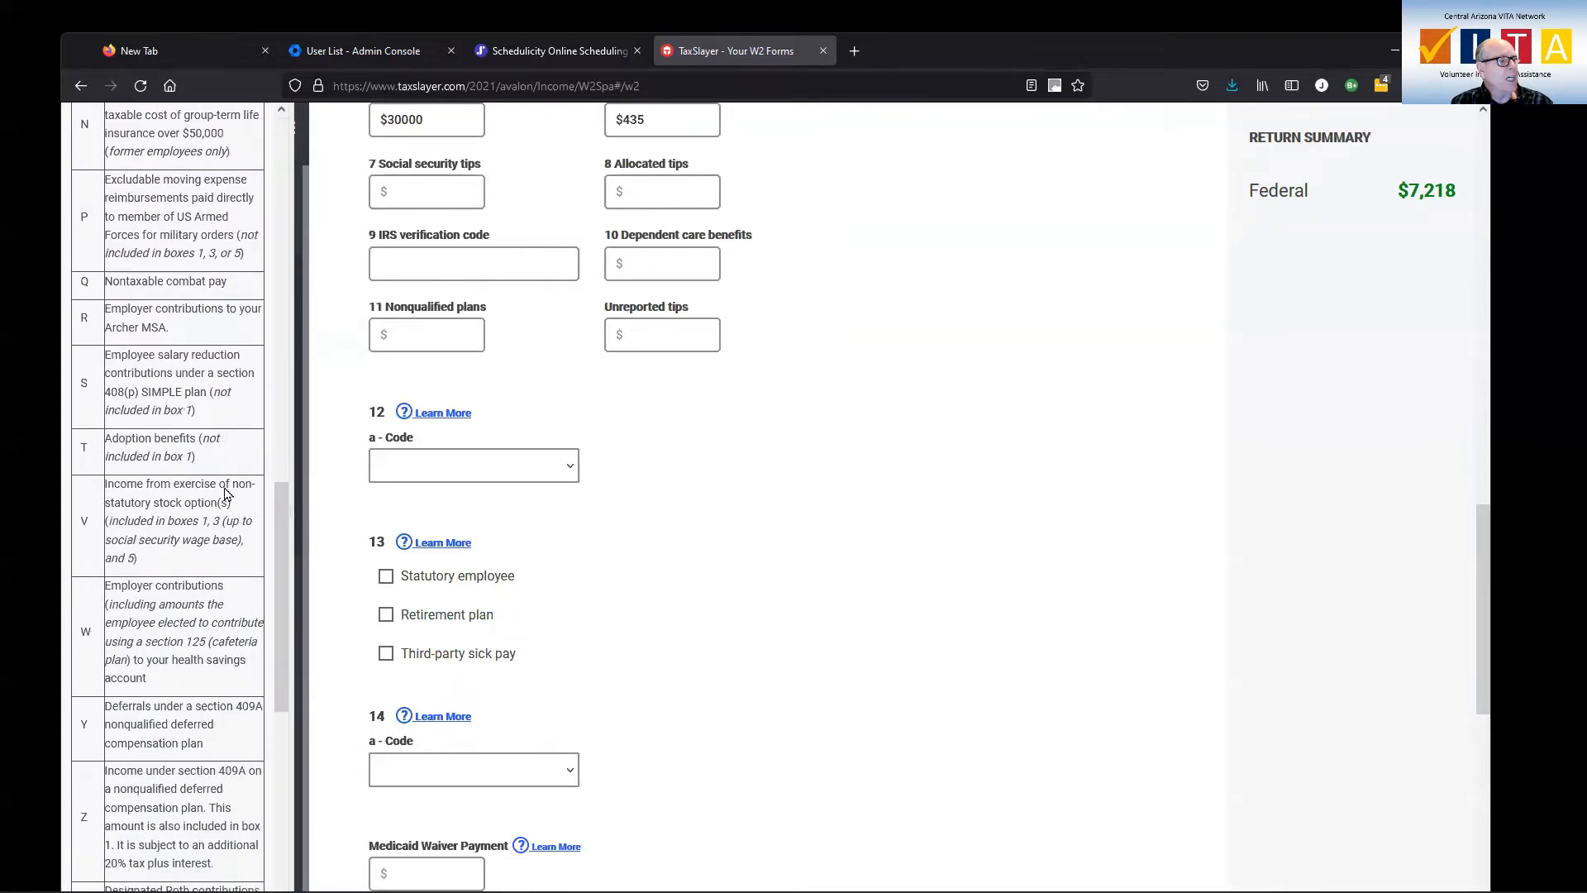
scroll(225, 494, down, 3)
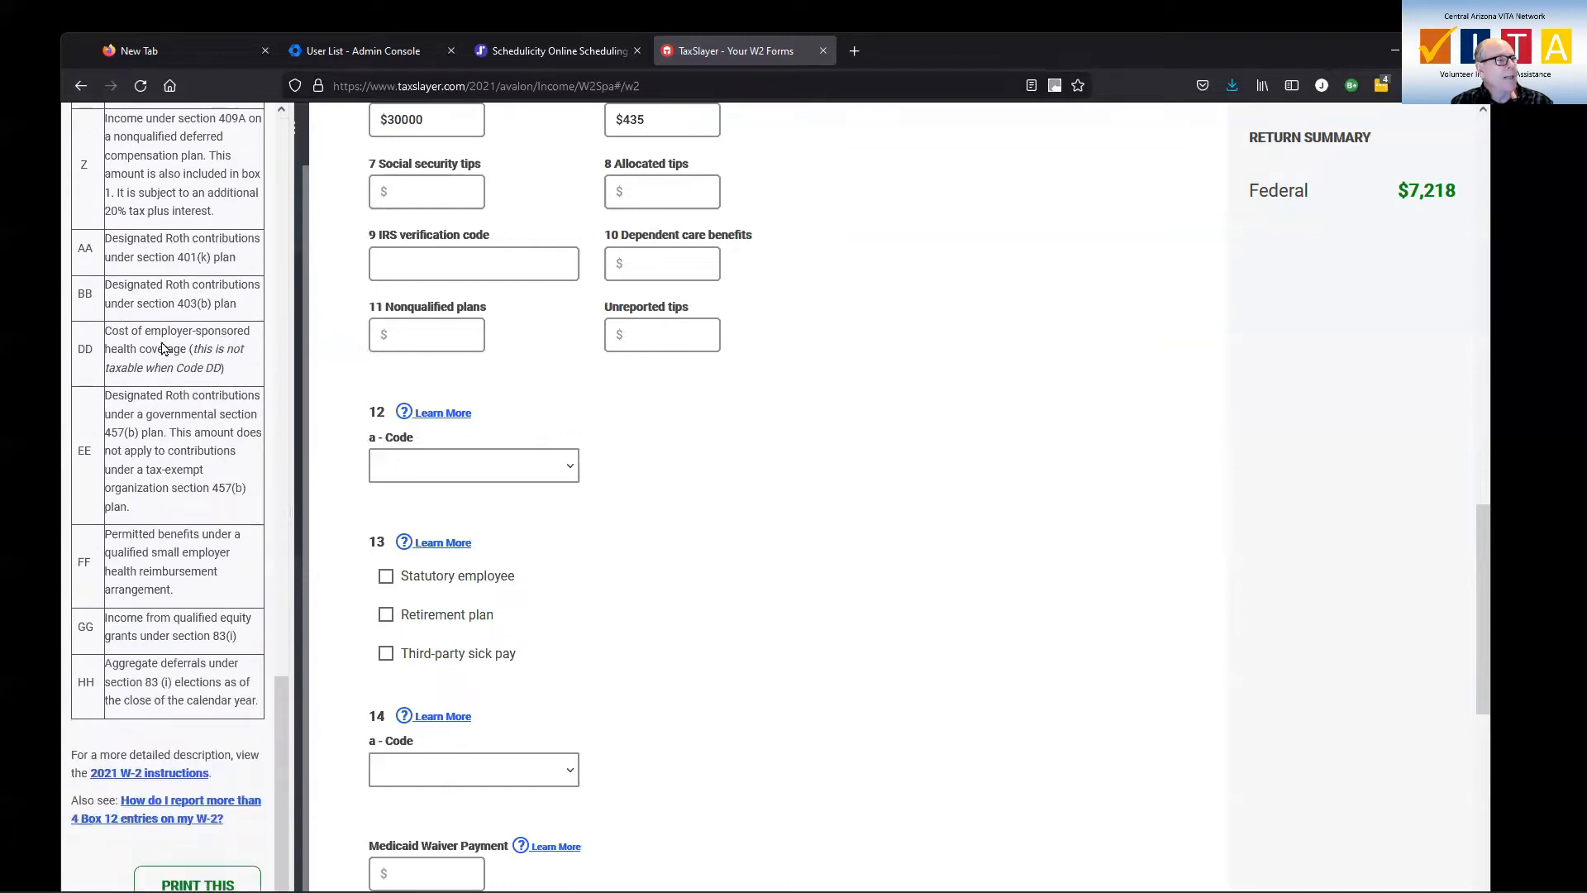
mouse_move(111, 332)
mouse_down()
mouse_move(248, 353)
mouse_move(224, 373)
mouse_move(237, 386)
mouse_up()
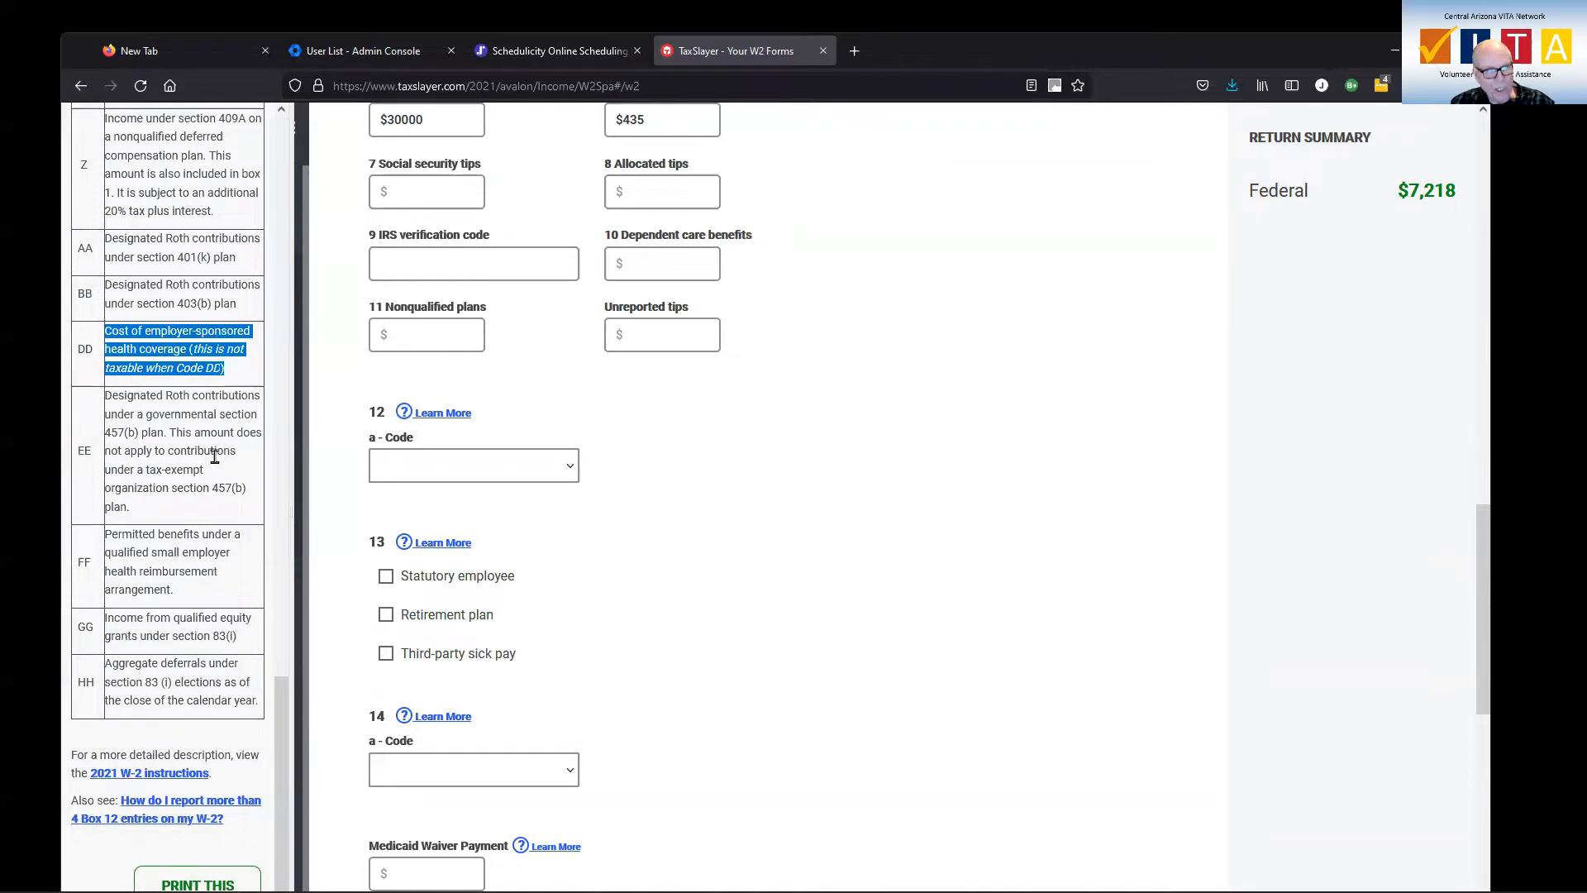
Compare the social security wages in box 3 with the wages in box 1
scroll(216, 459, up, 1)
scroll(217, 465, up, 2)
scroll(641, 502, up, 3)
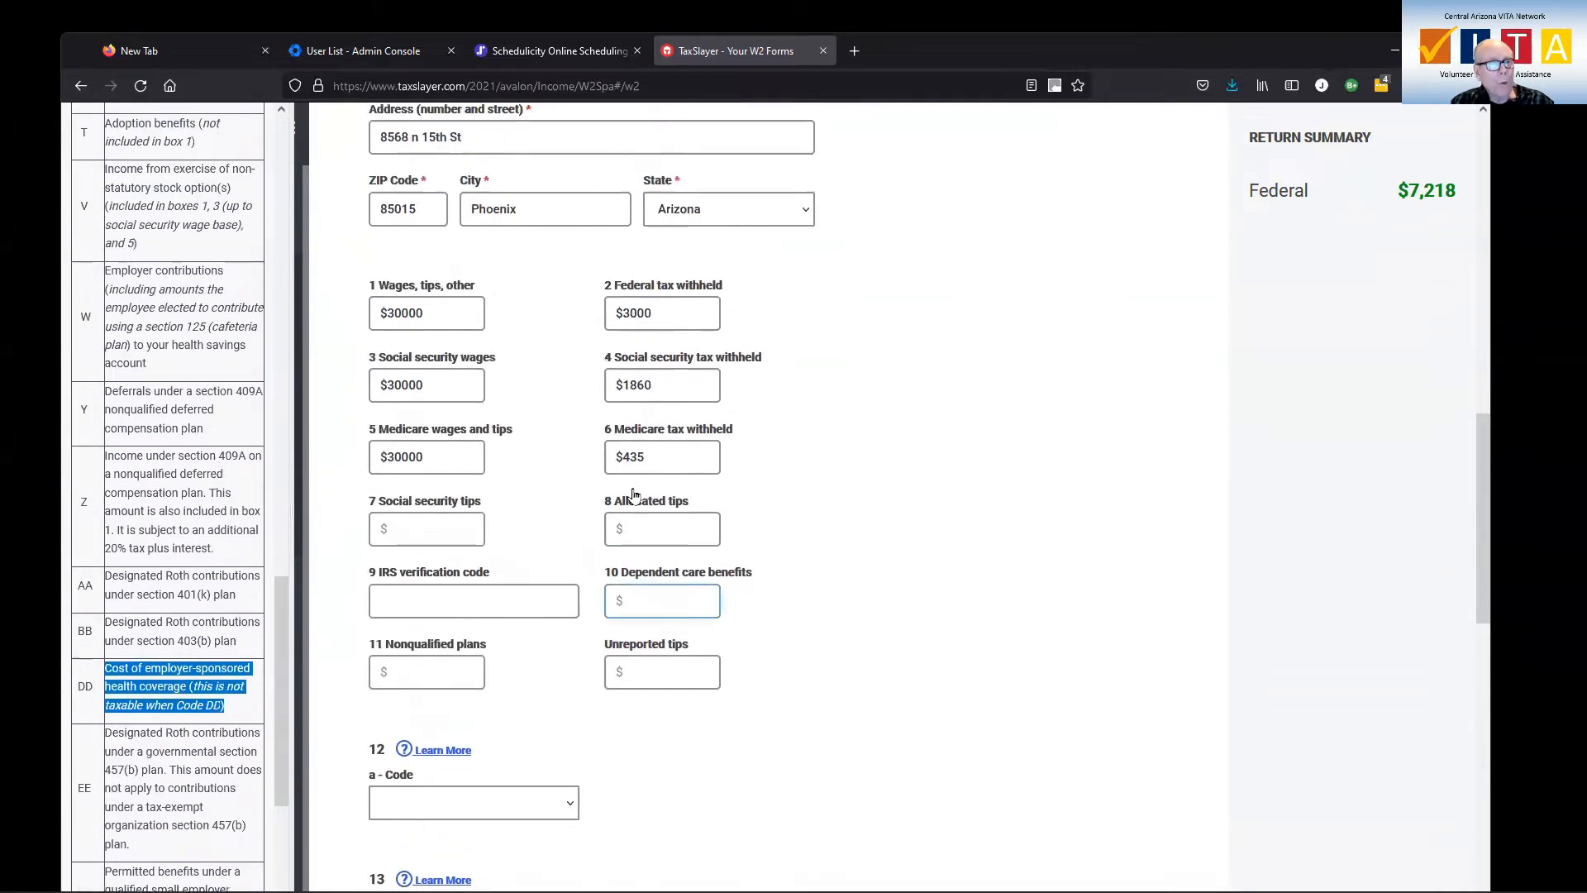
click(429, 382)
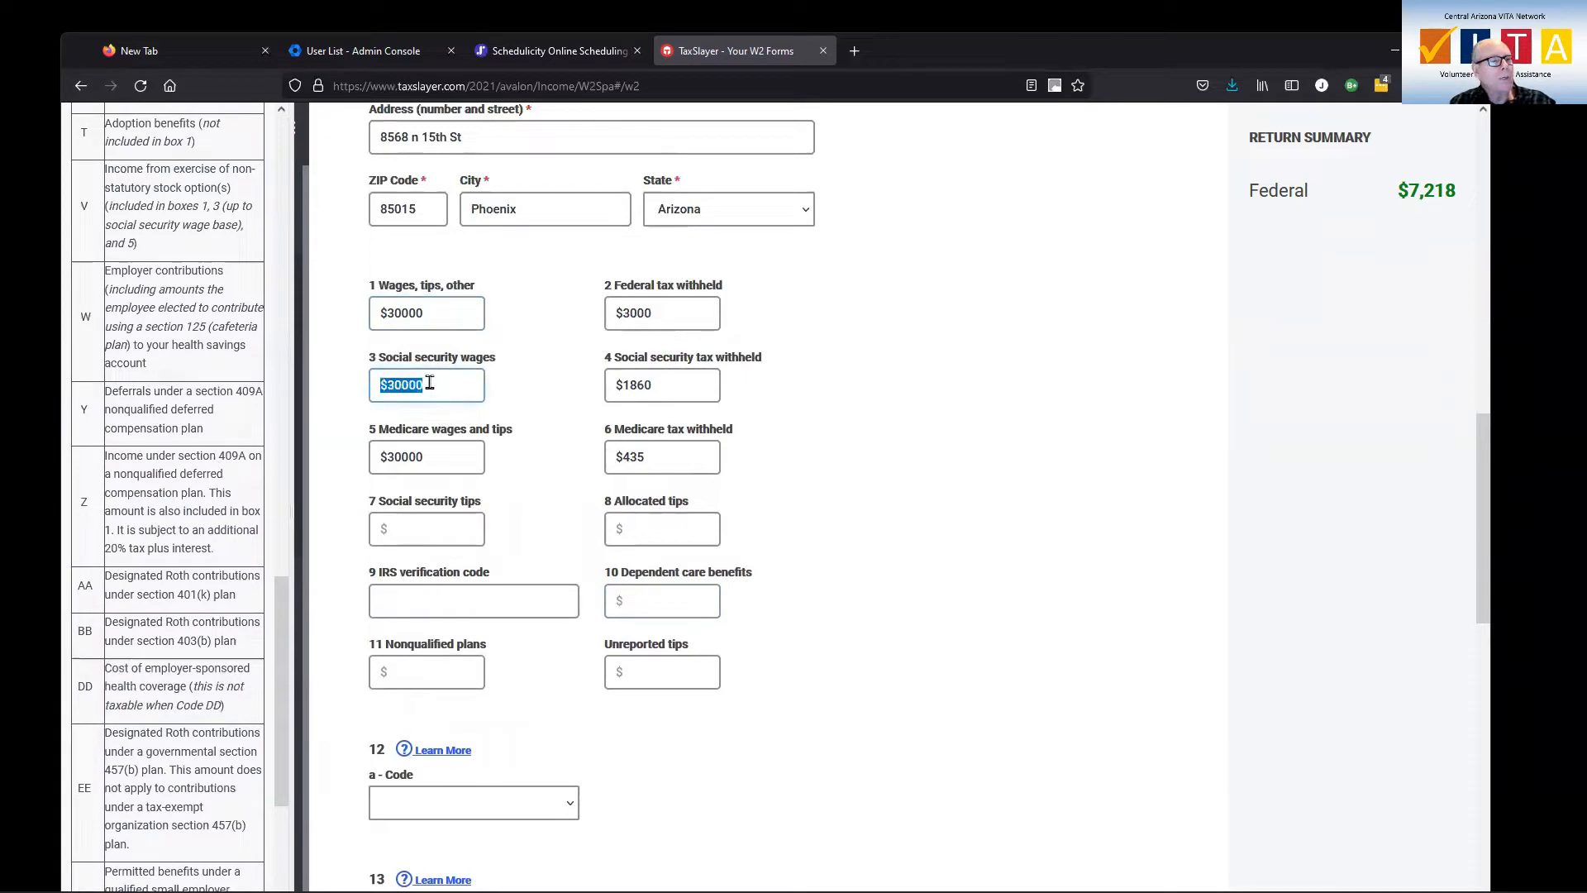
click(434, 314)
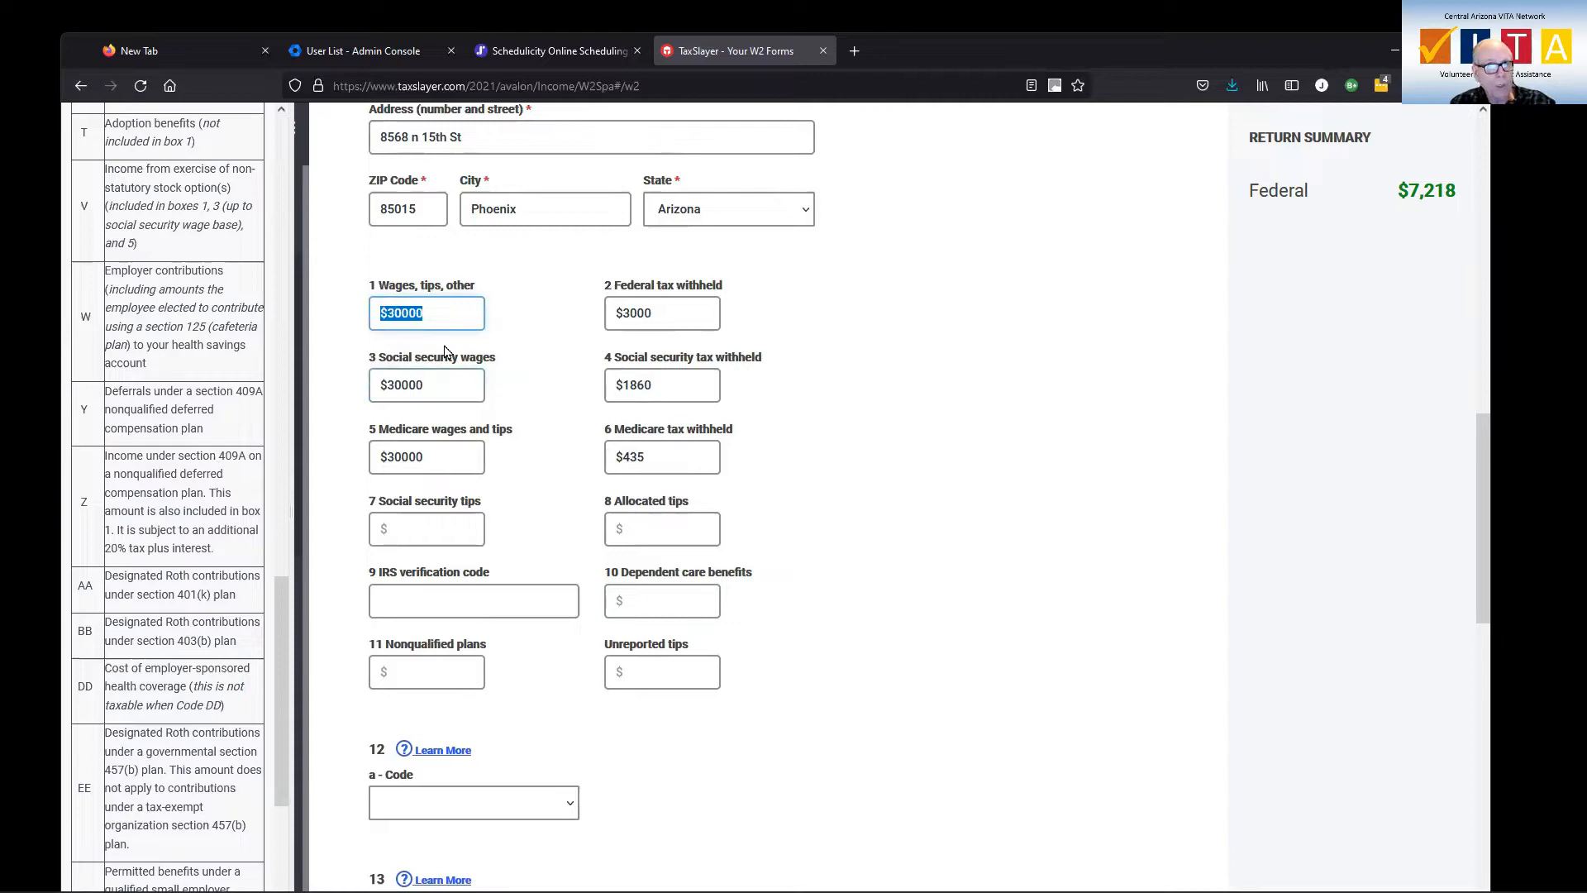
Set the W-2 state in box 15 to Arizona
scroll(546, 376, down, 5)
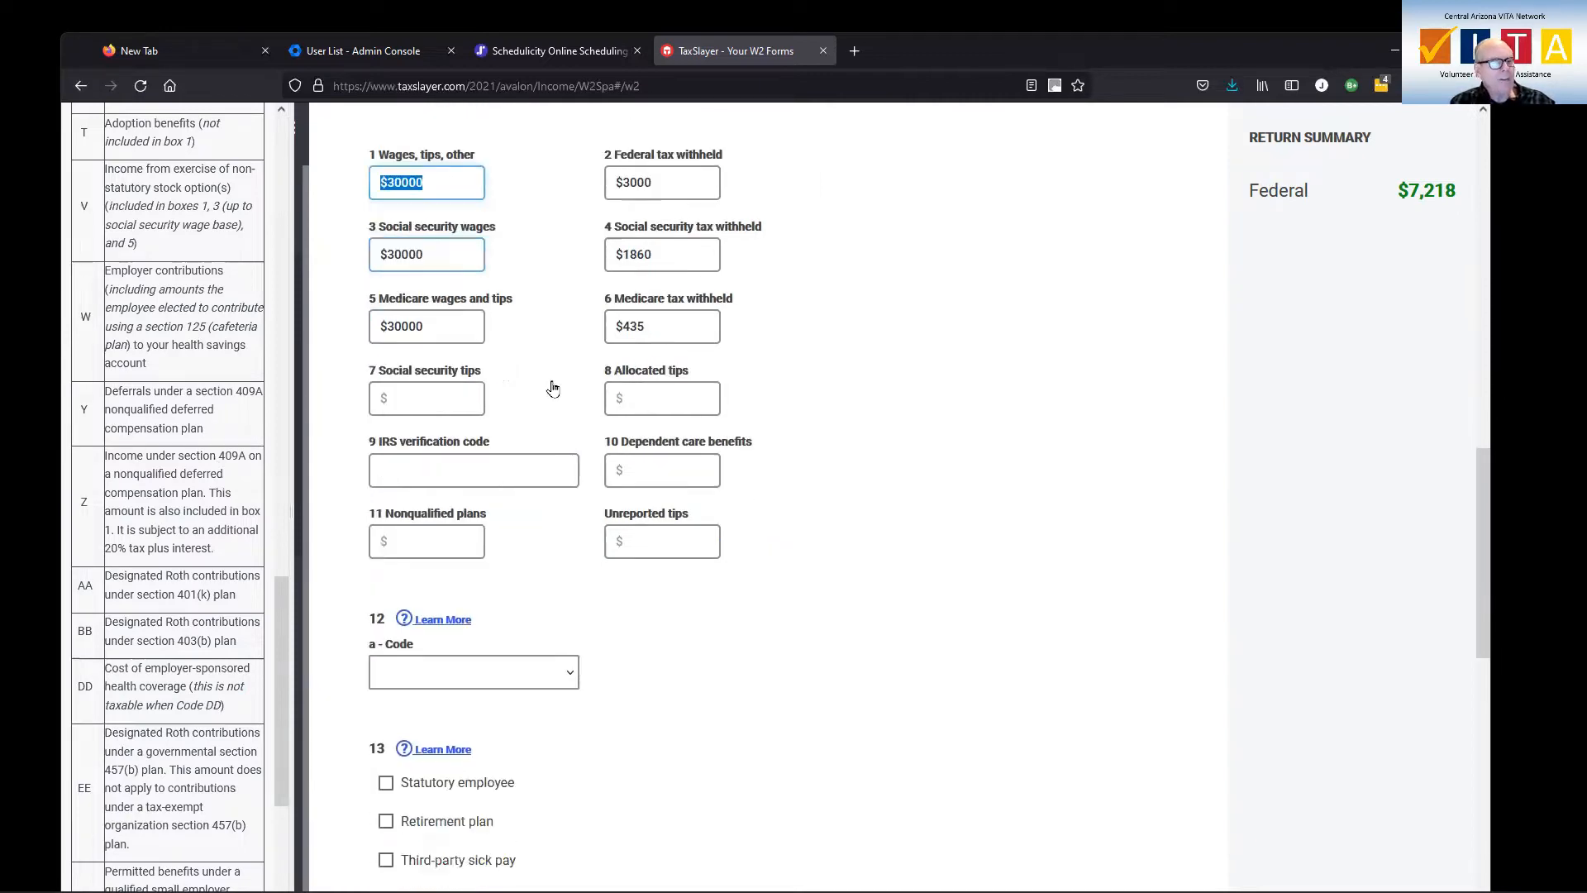
scroll(579, 392, down, 2)
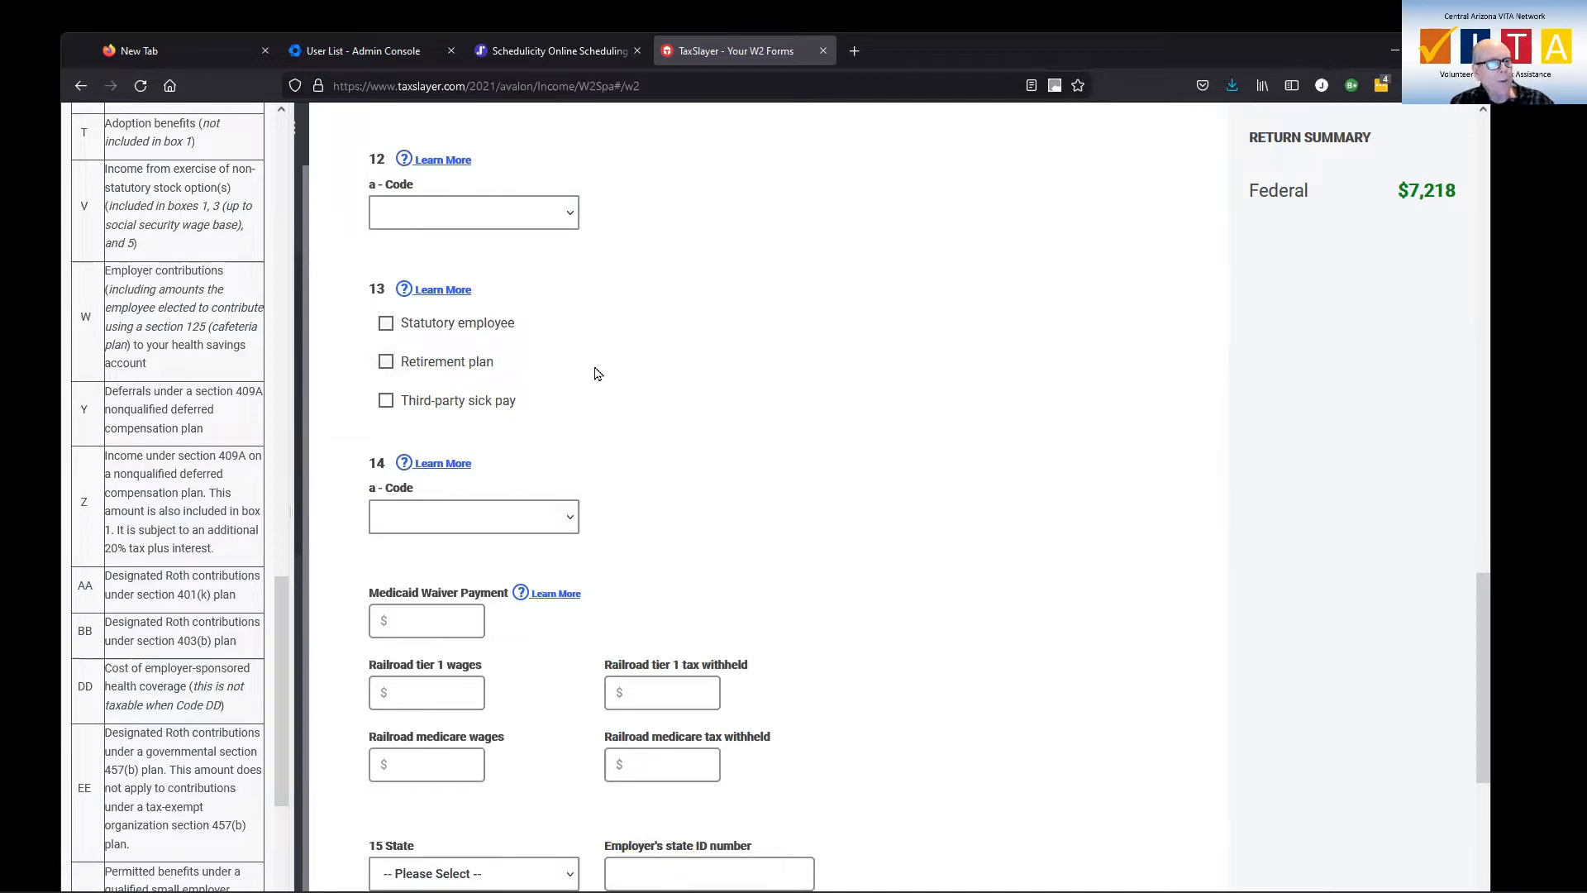
scroll(683, 404, down, 2)
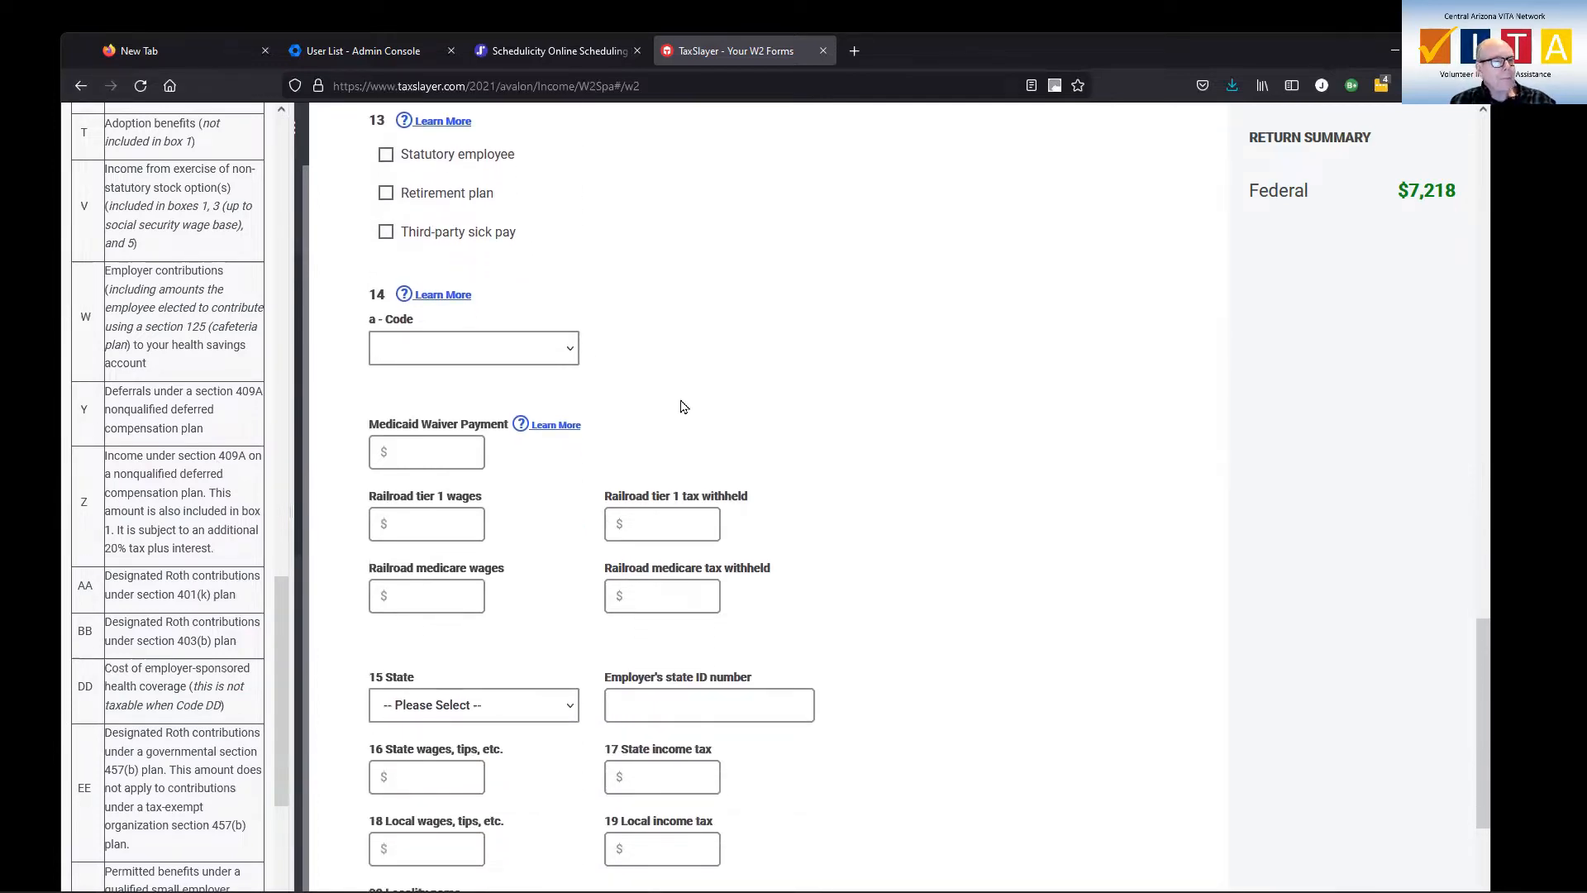
scroll(683, 405, down, 2)
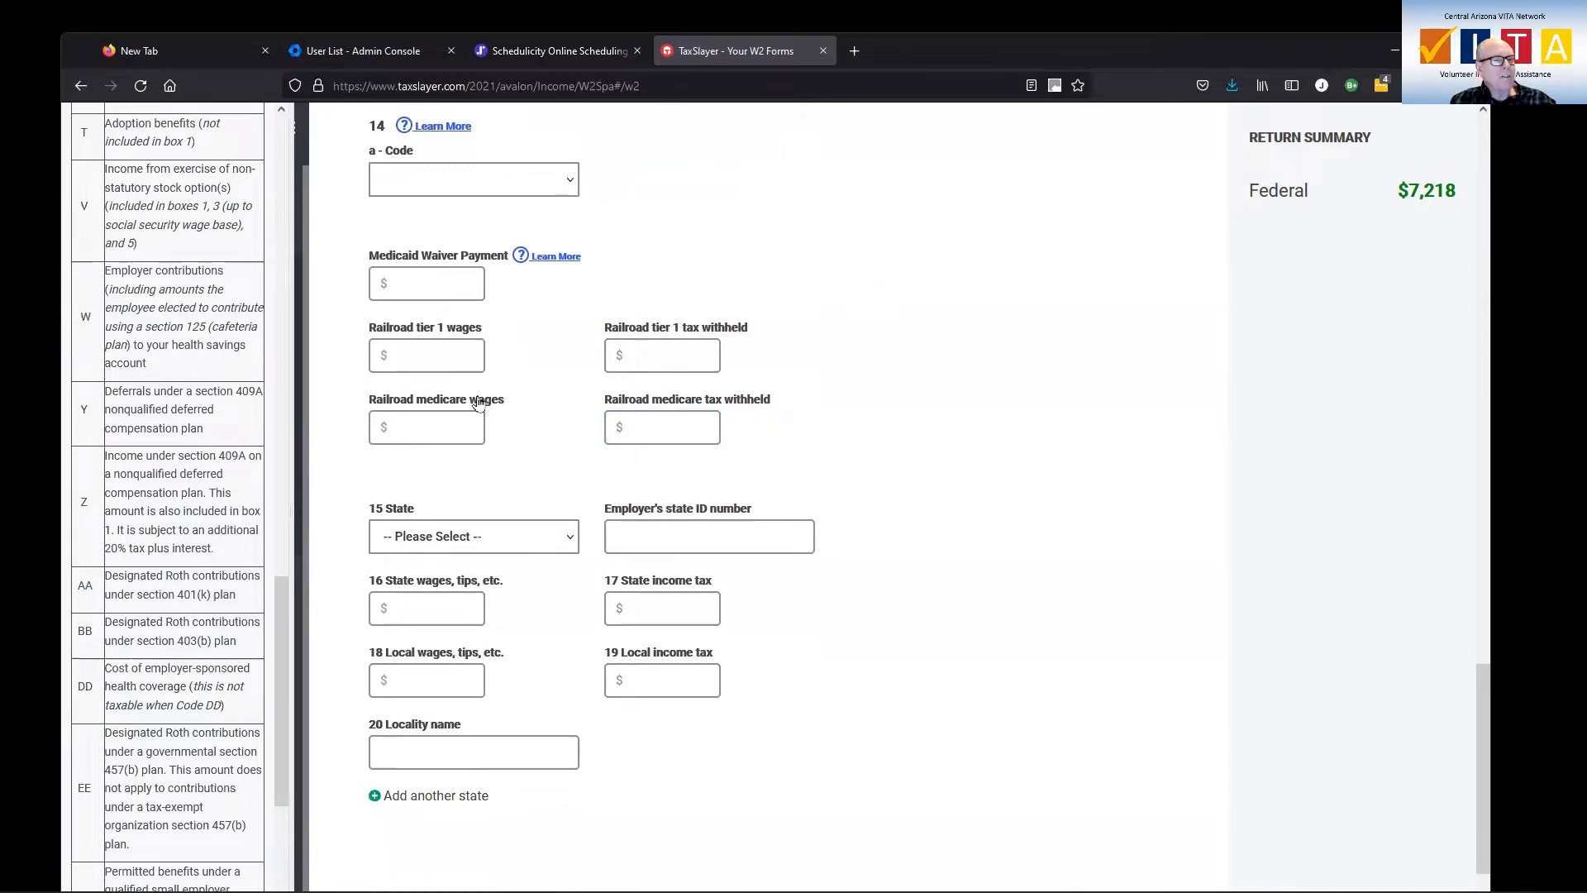
scroll(543, 462, down, 2)
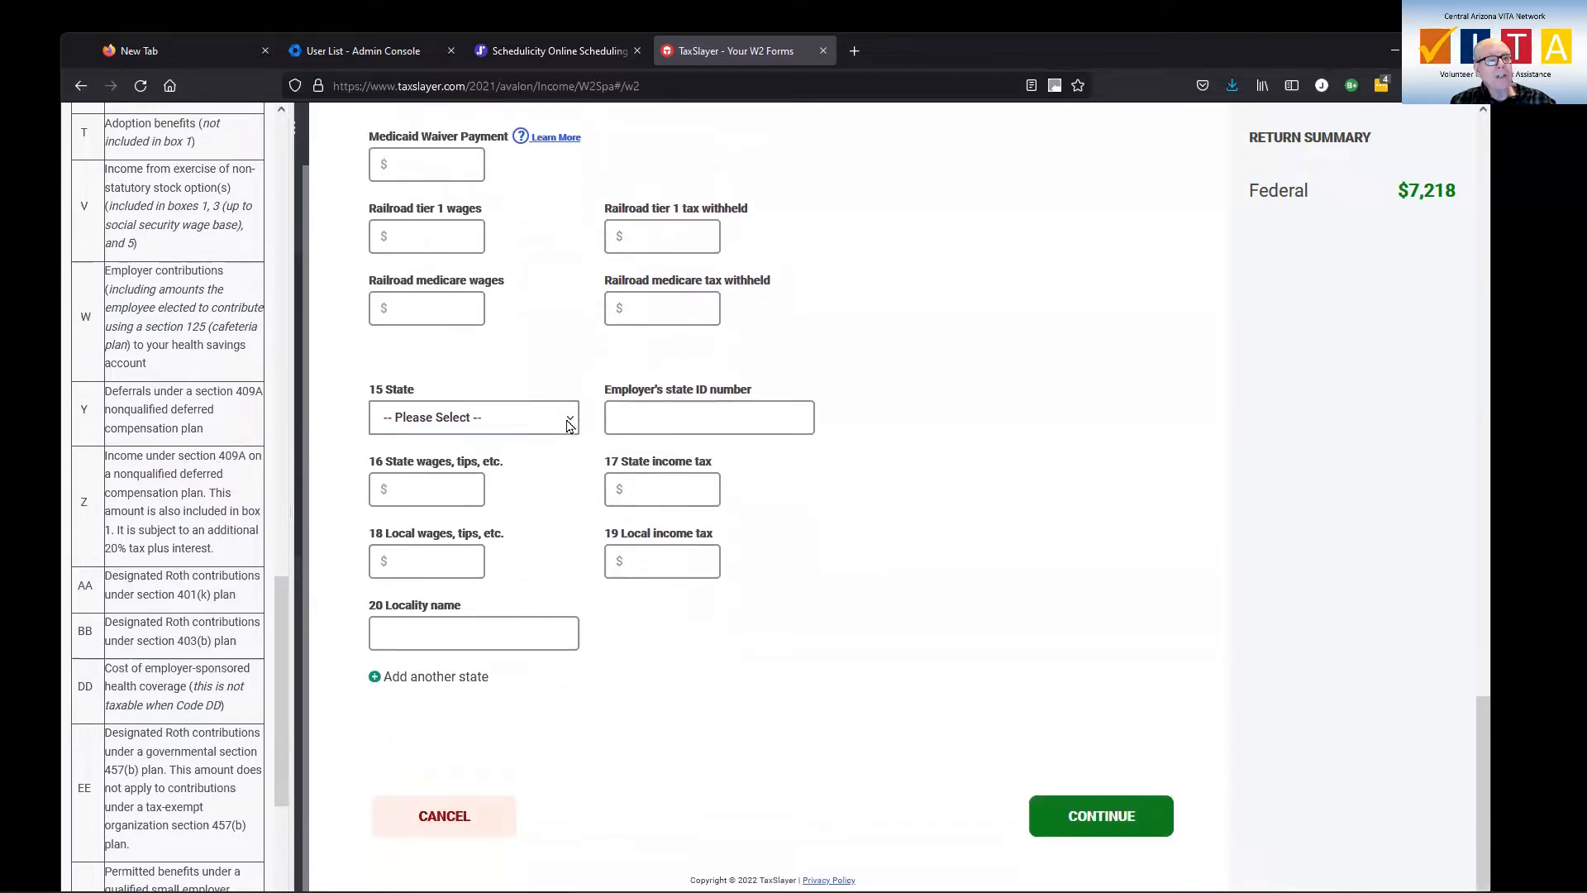
click(570, 425)
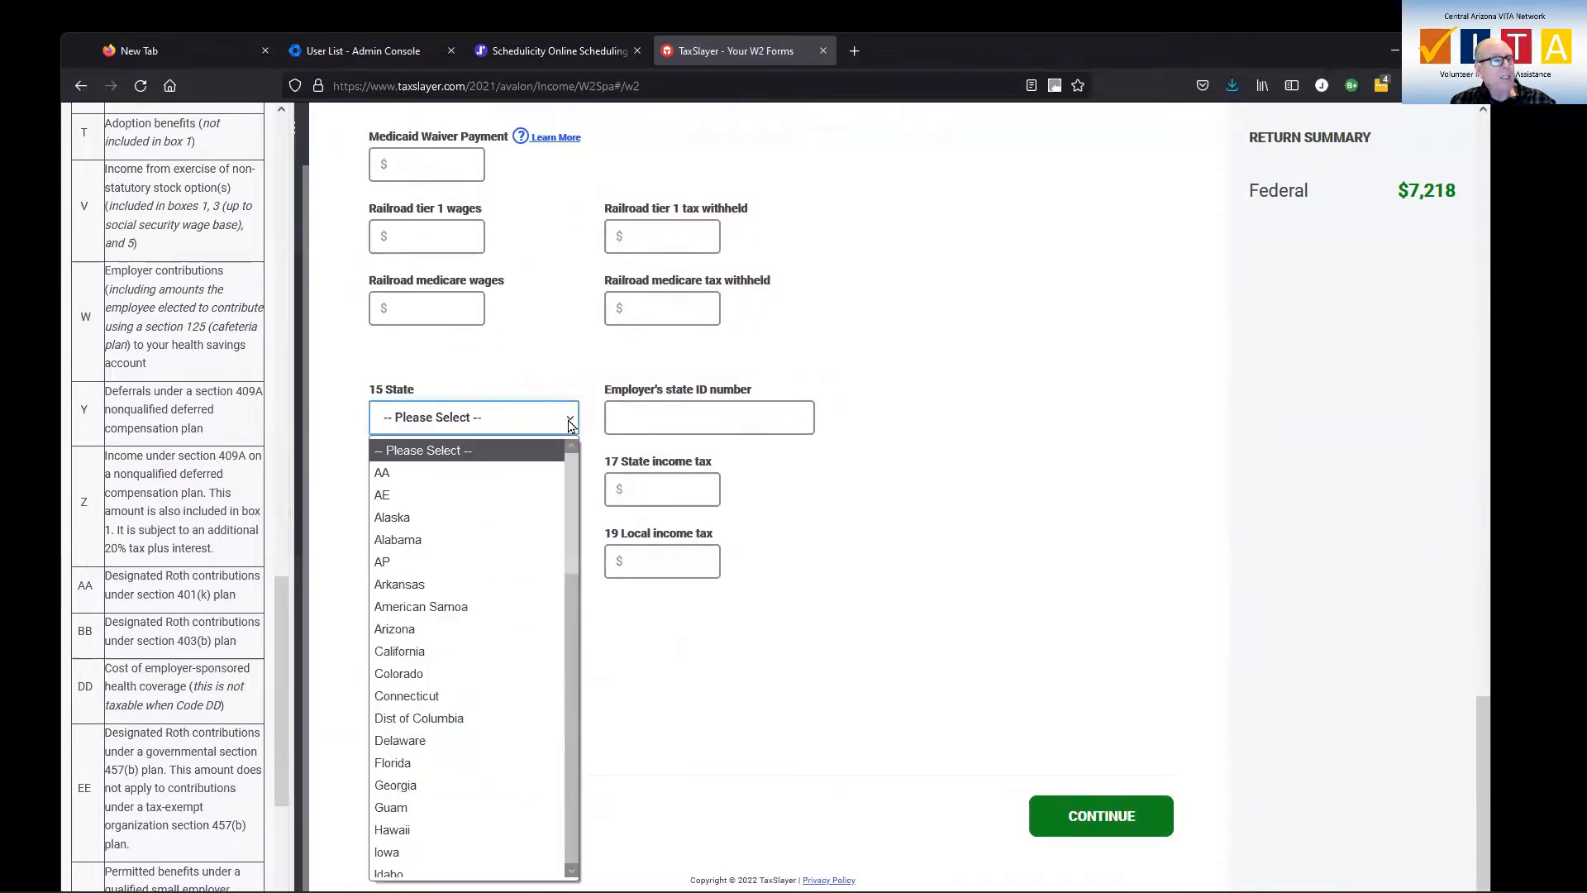
click(438, 630)
Copy the employer identification number from box b into the W-2's employer's state ID number field for Arizona
click(653, 420)
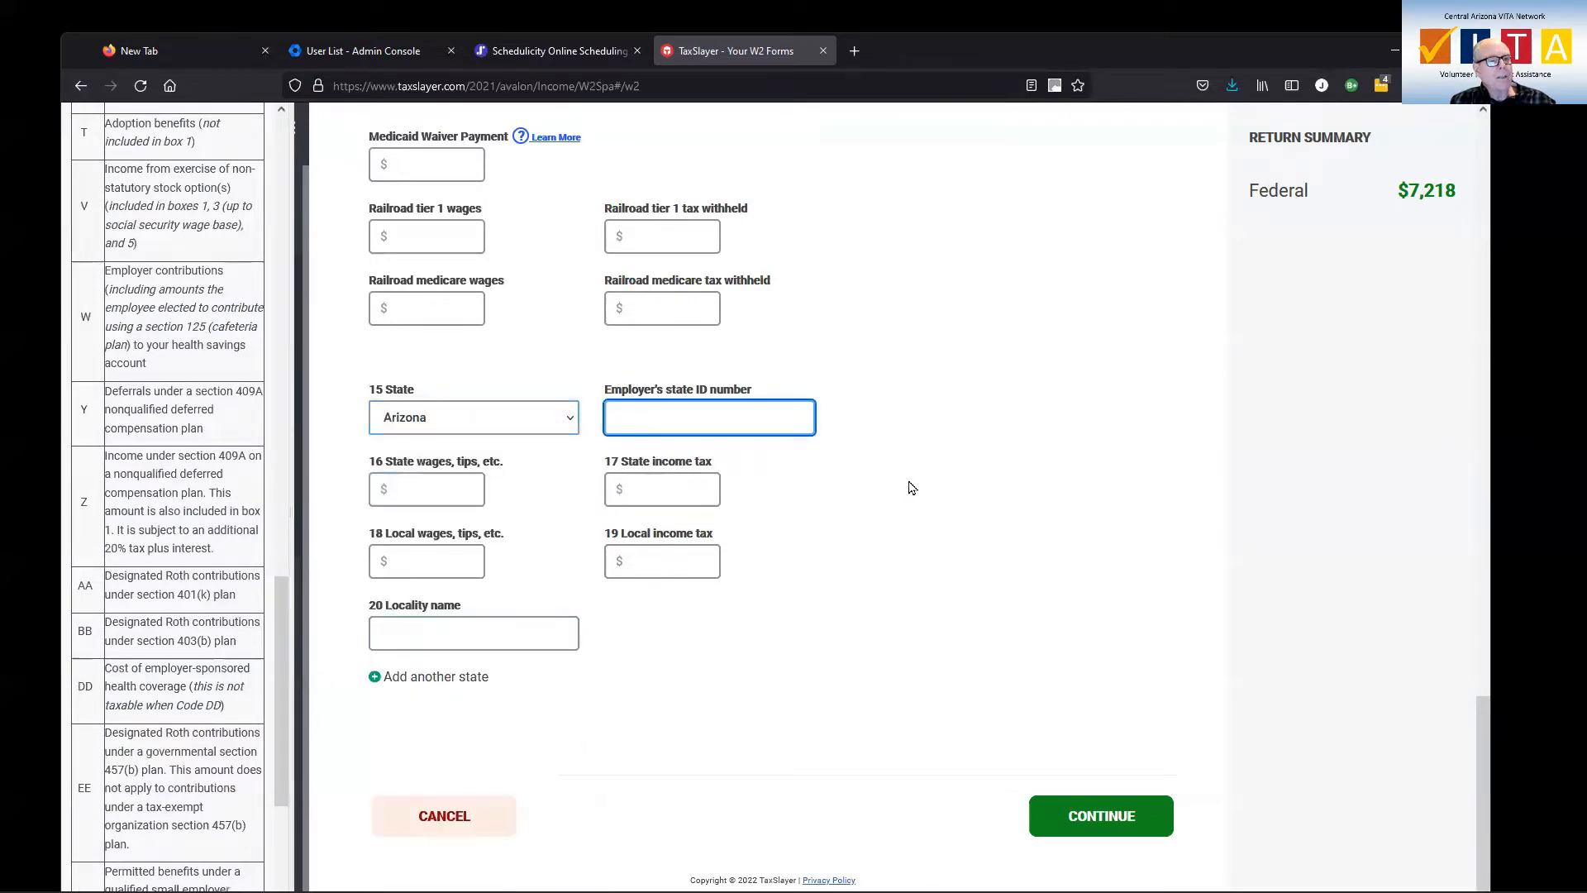
scroll(913, 487, up, 10)
scroll(912, 488, up, 5)
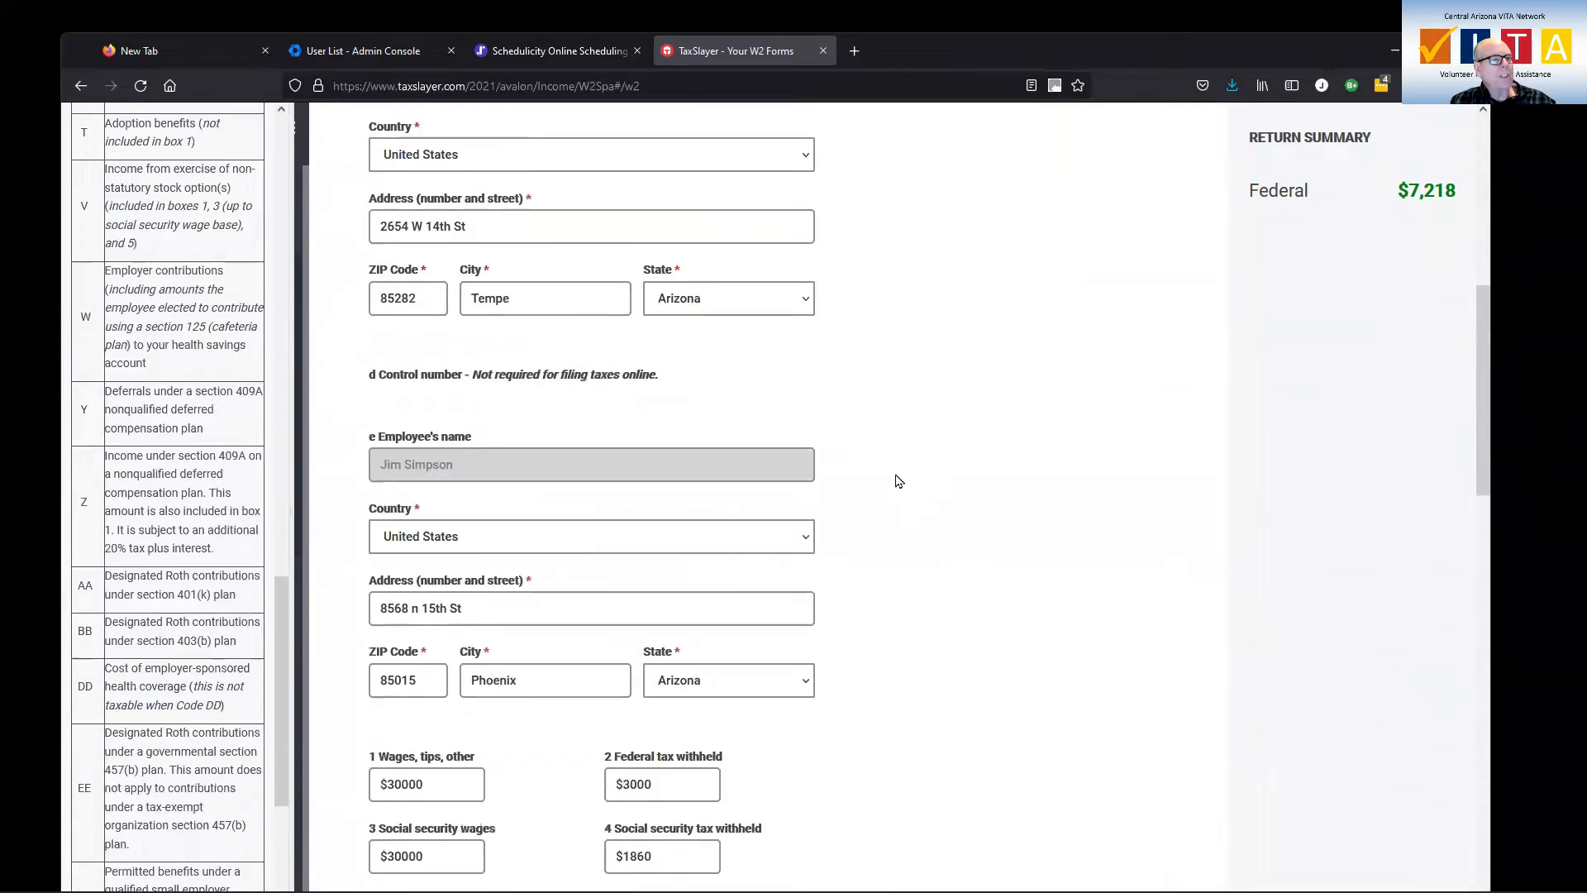
scroll(843, 459, down, 4)
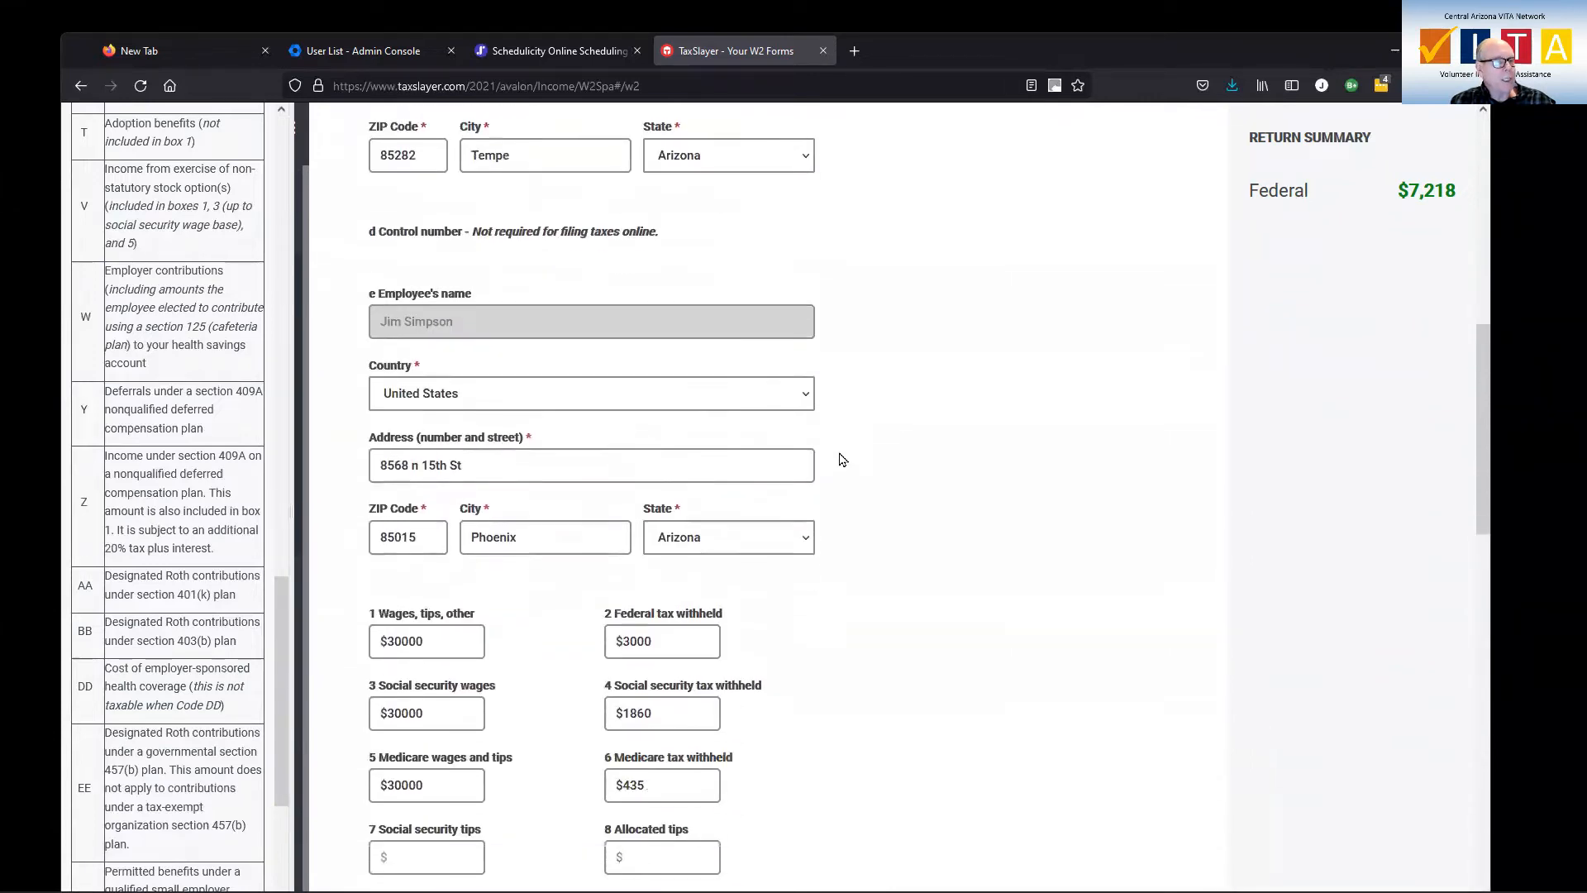
scroll(842, 460, up, 5)
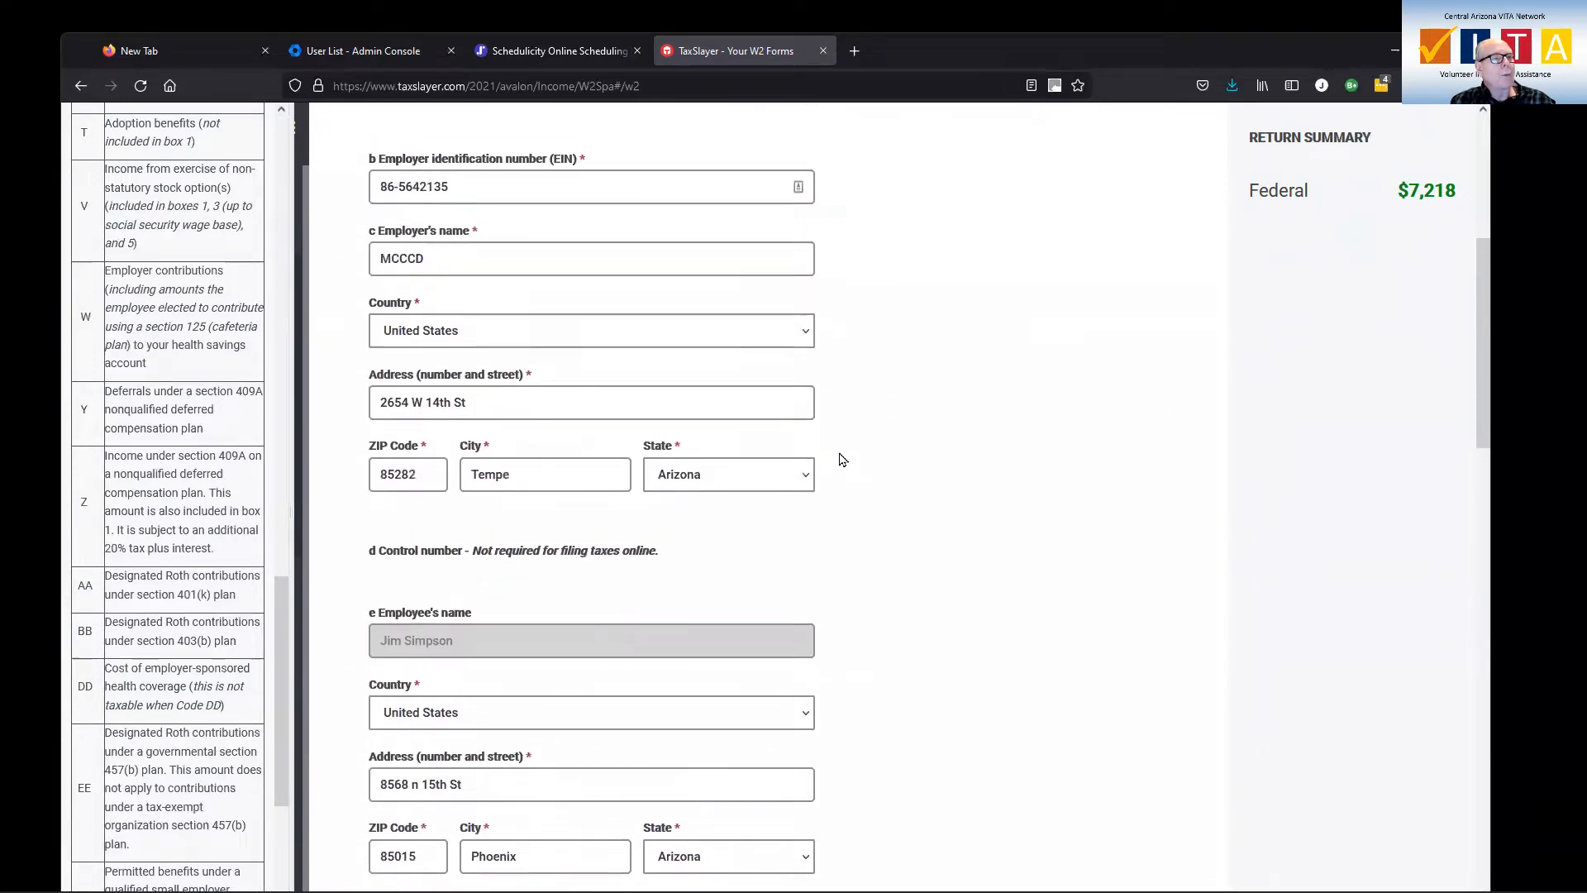
scroll(838, 453, up, 1)
click(471, 265)
drag(471, 265, 510, 263)
key(ctrl+c)
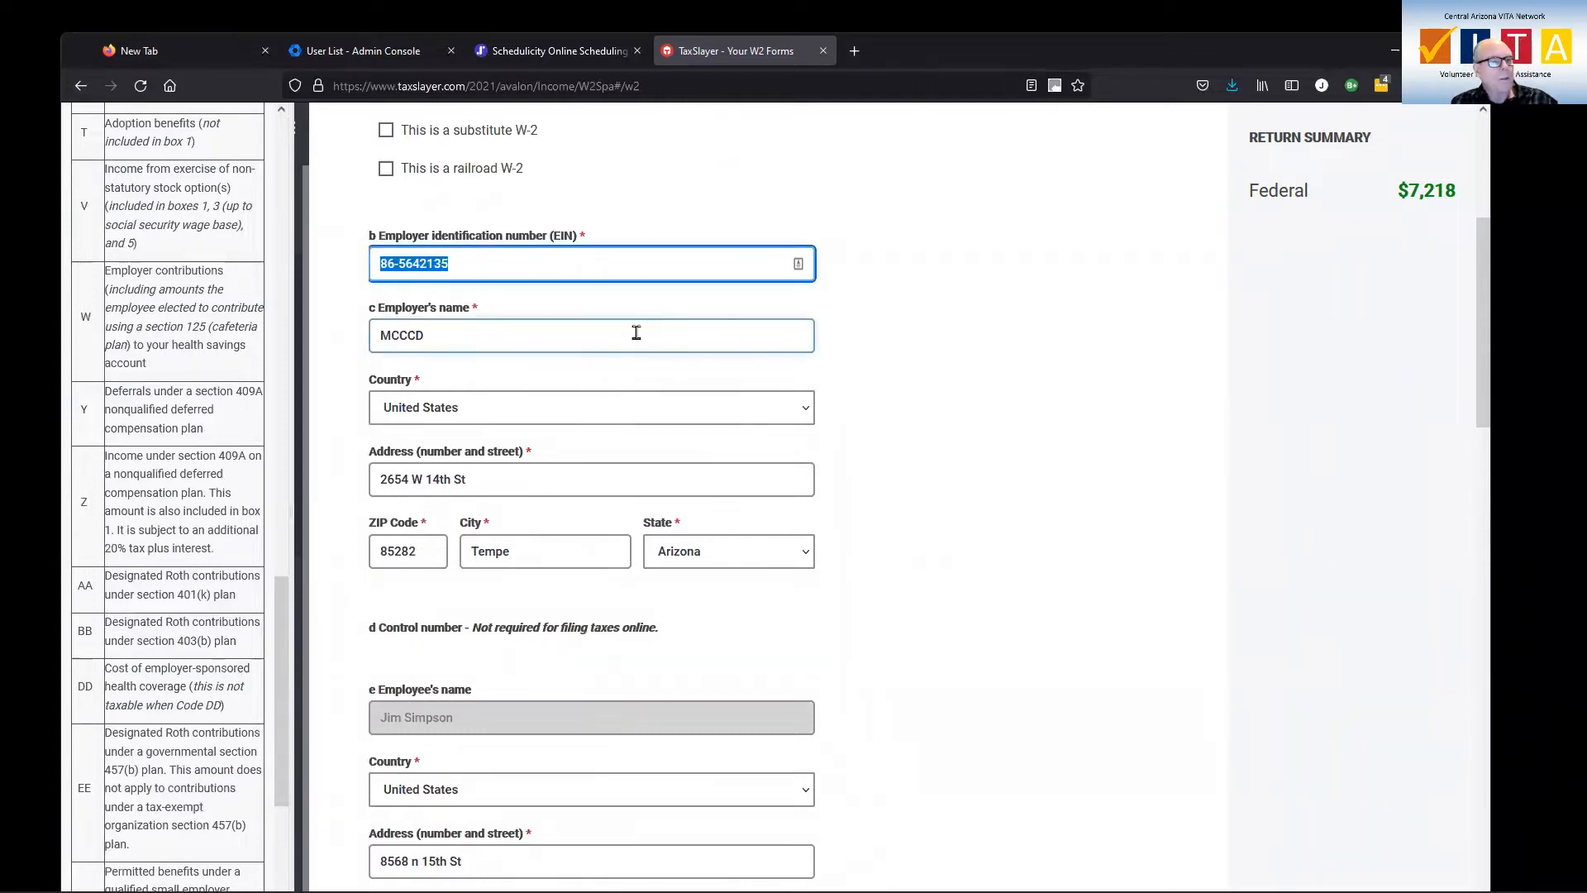
scroll(634, 329, down, 11)
click(676, 400)
scroll(676, 400, down, 9)
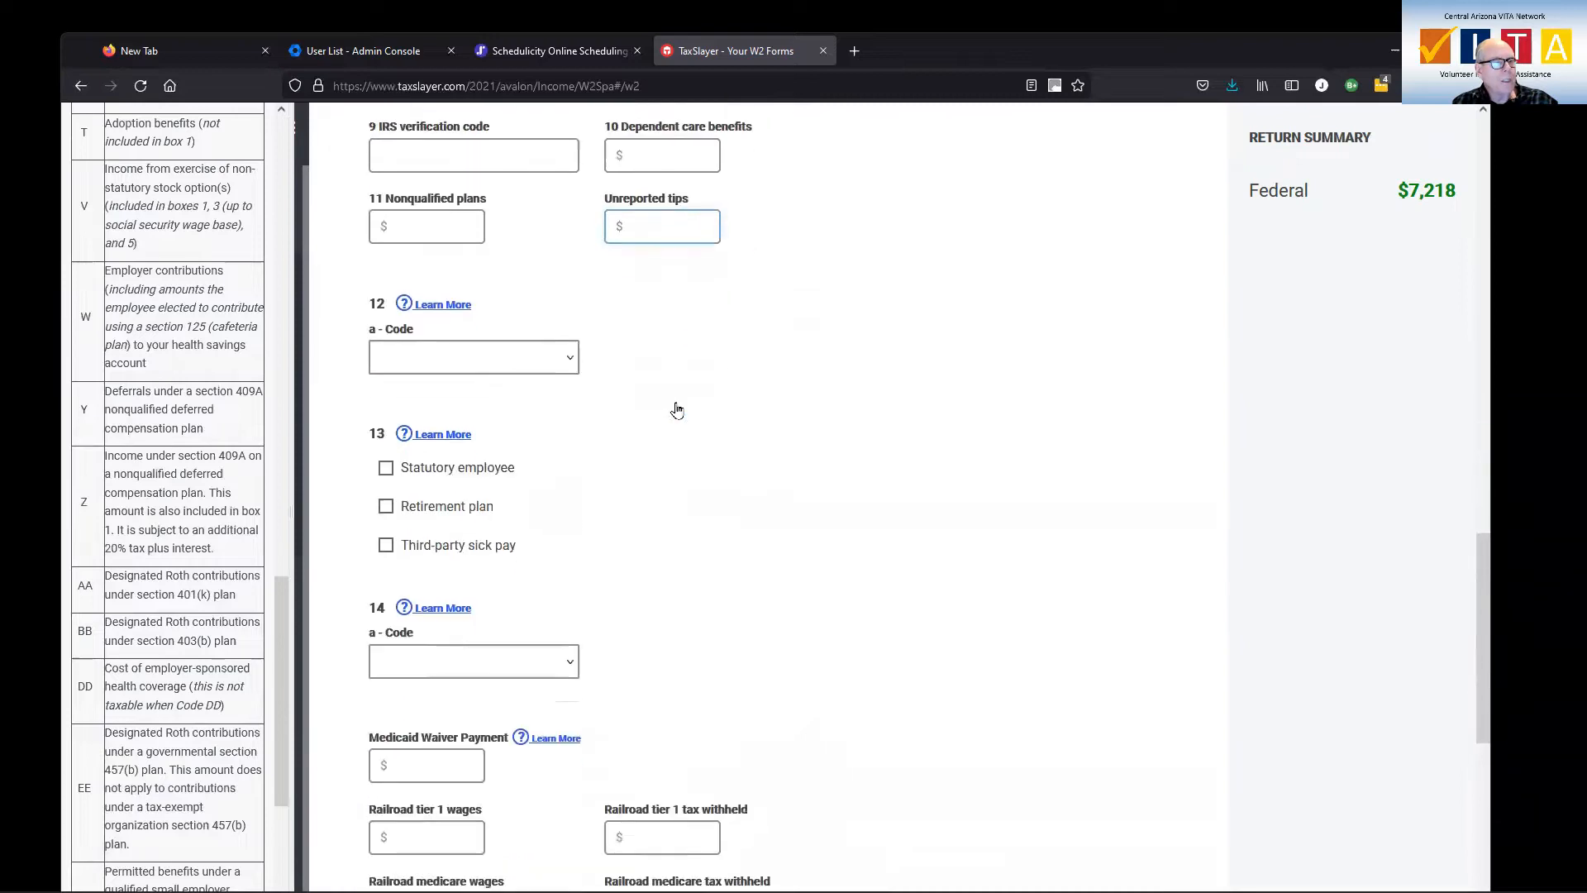
click(655, 504)
key(ctrl+v)
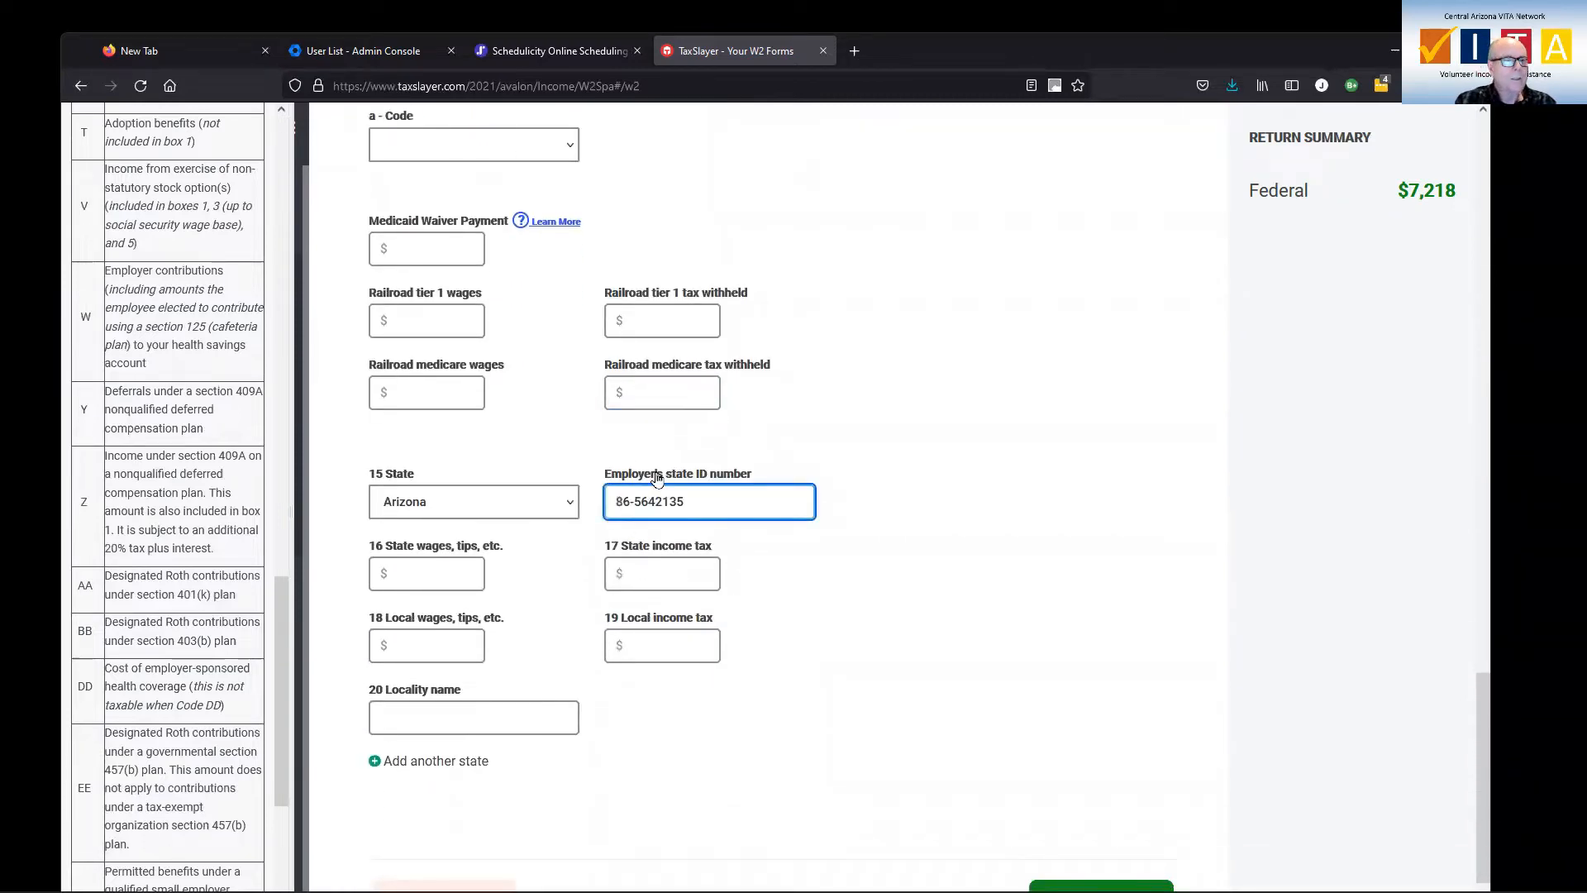
Enter $30000 as the box 16 state wages and $900 as the box 17 state income tax
click(462, 570)
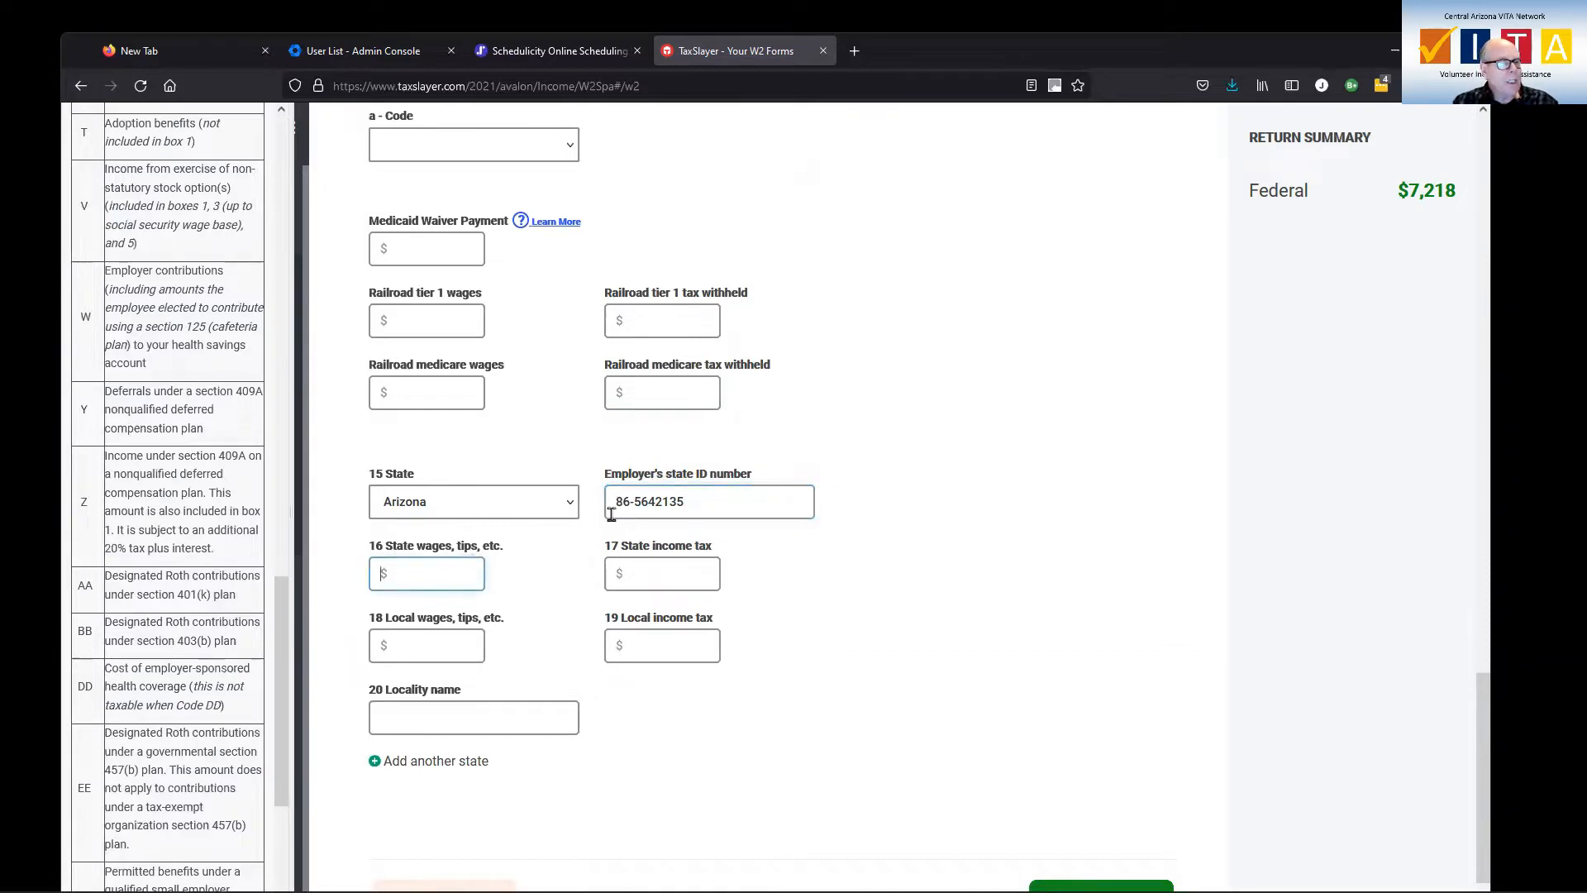
text(30000)
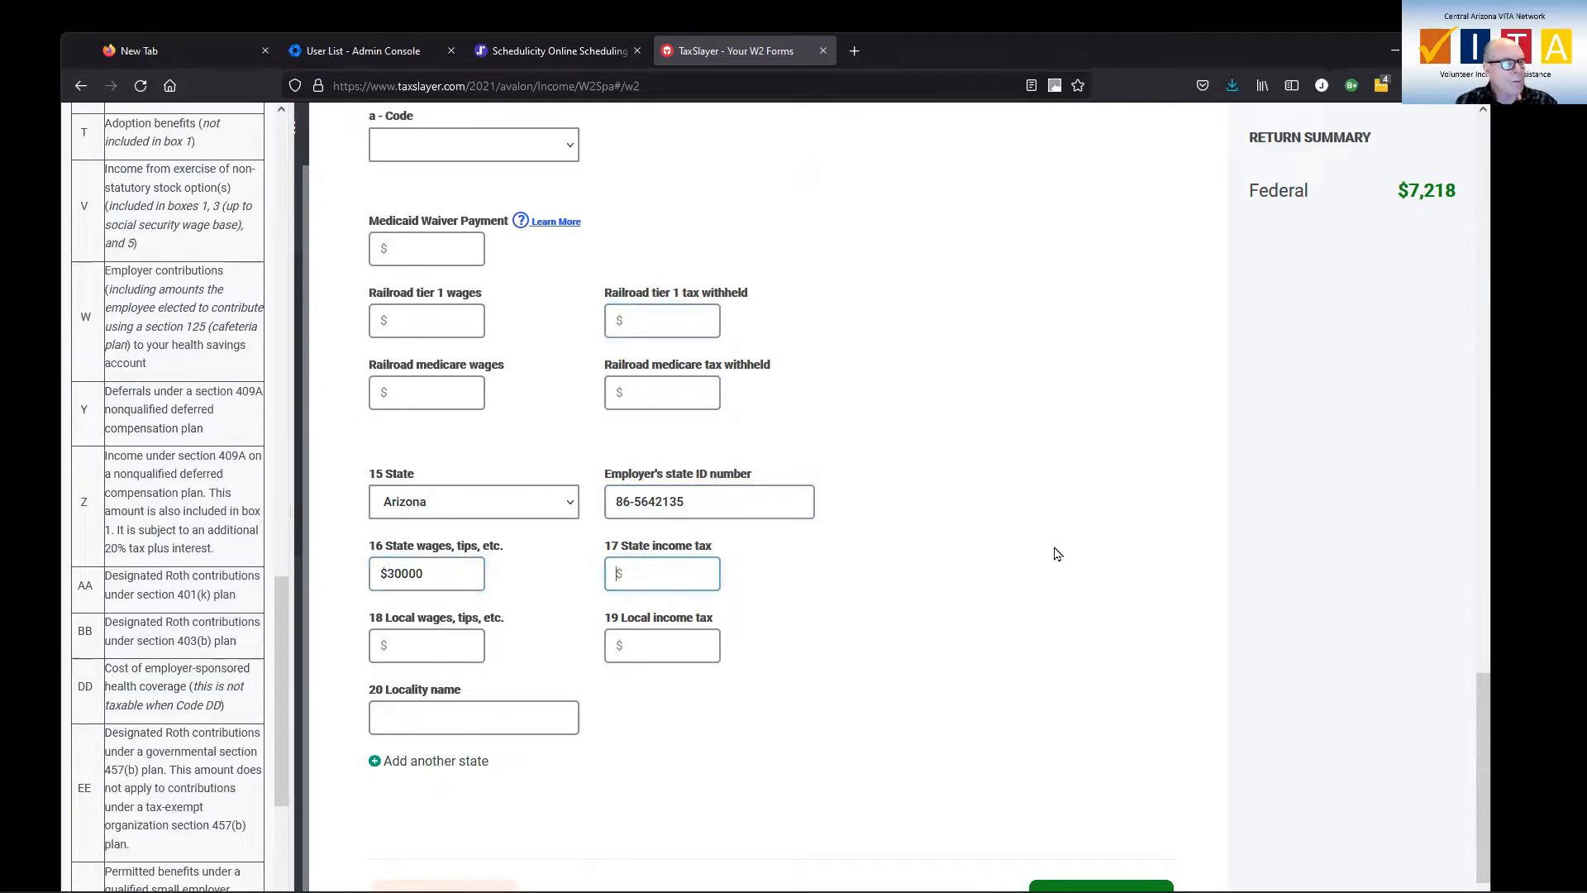
text(900)
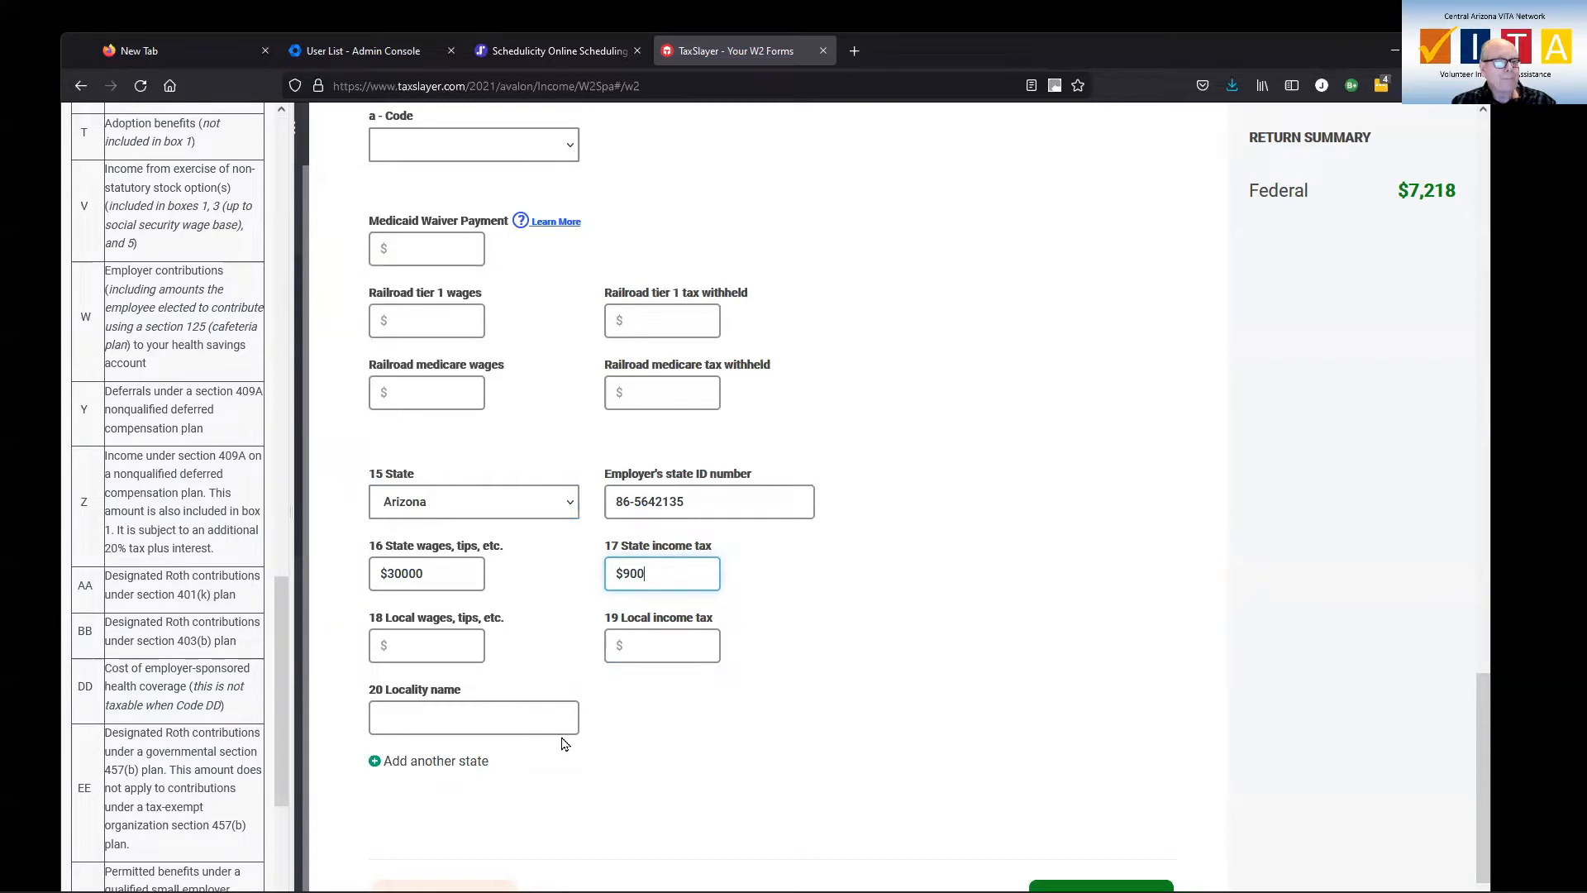
Review the W-2 entries from the employer information through the wage and withholding boxes
scroll(637, 671, up, 1)
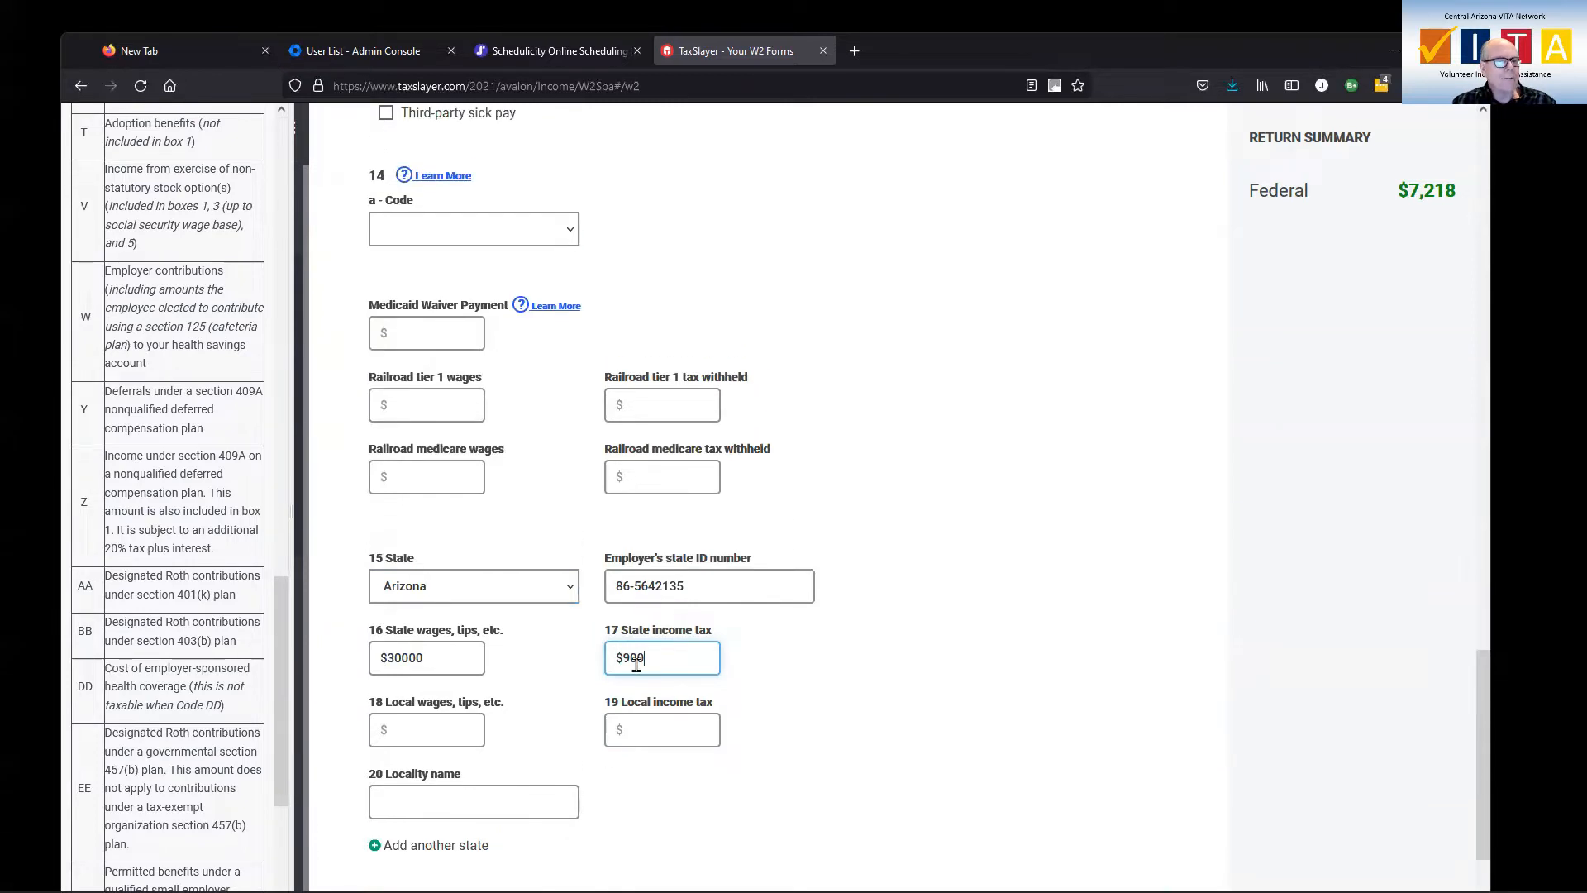
scroll(636, 665, up, 15)
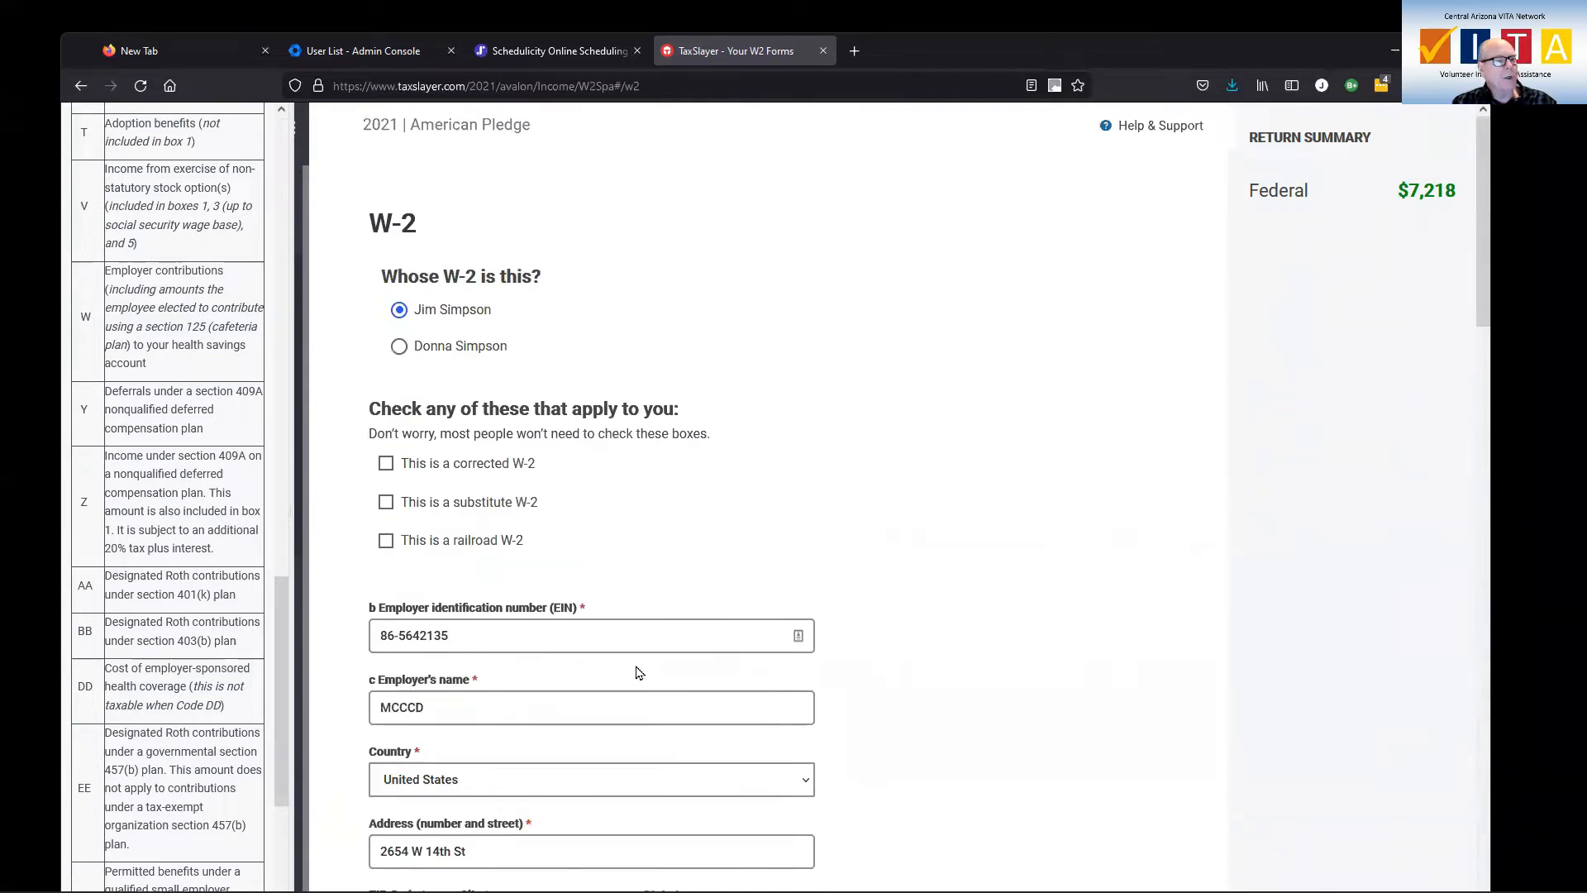
scroll(637, 671, down, 8)
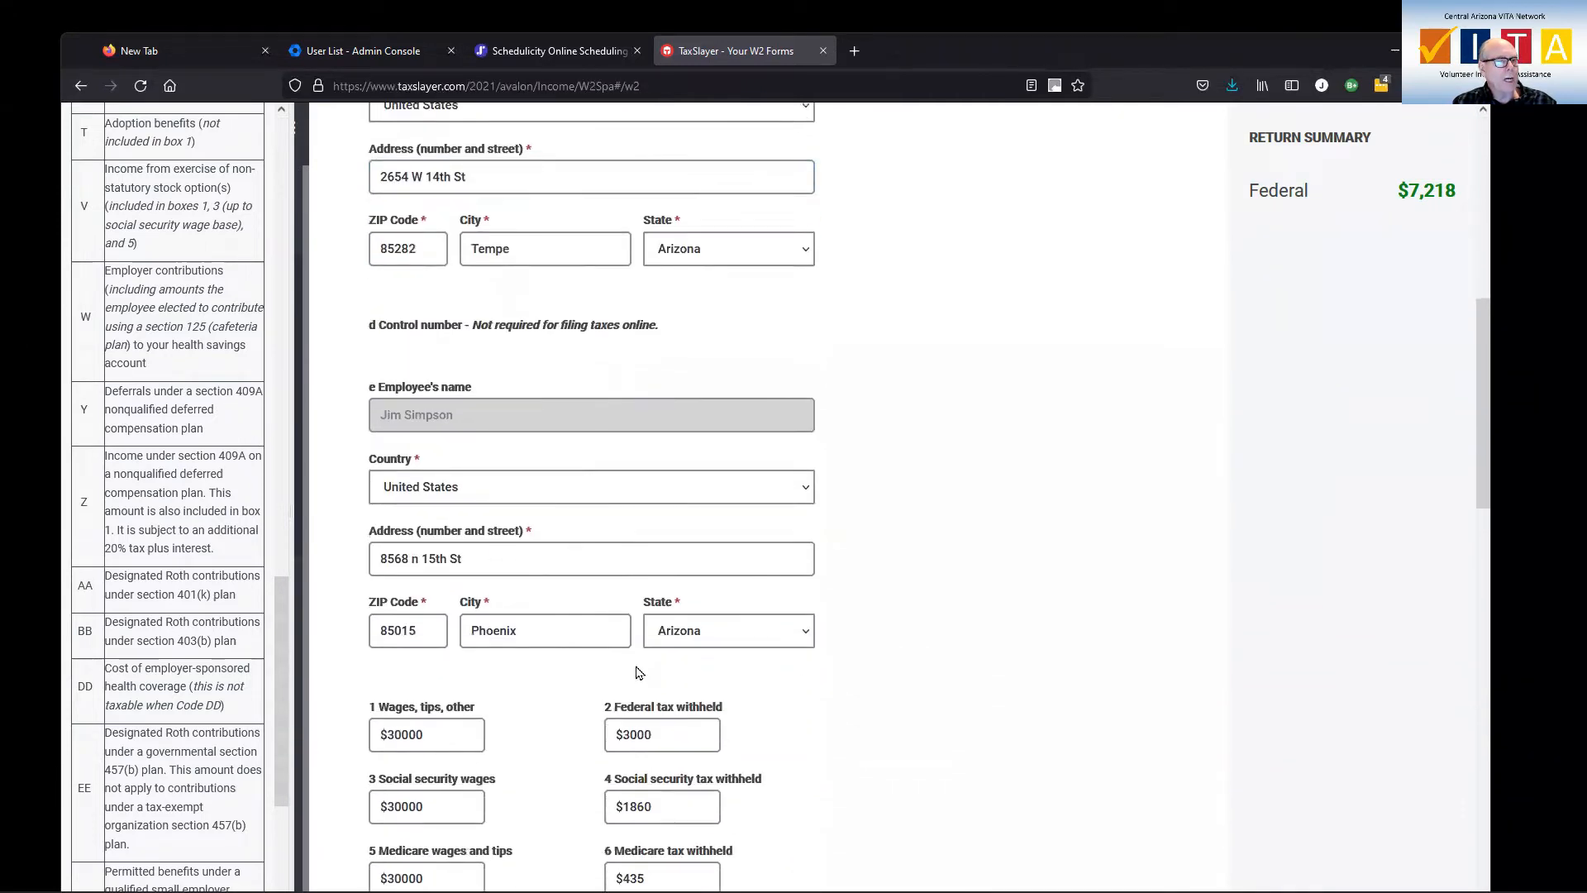
scroll(637, 669, down, 5)
click(637, 666)
scroll(637, 666, down, 1)
Close the box 12 codes help article, save the MCCCD W-2 and return to the list of income types
scroll(204, 319, up, 7)
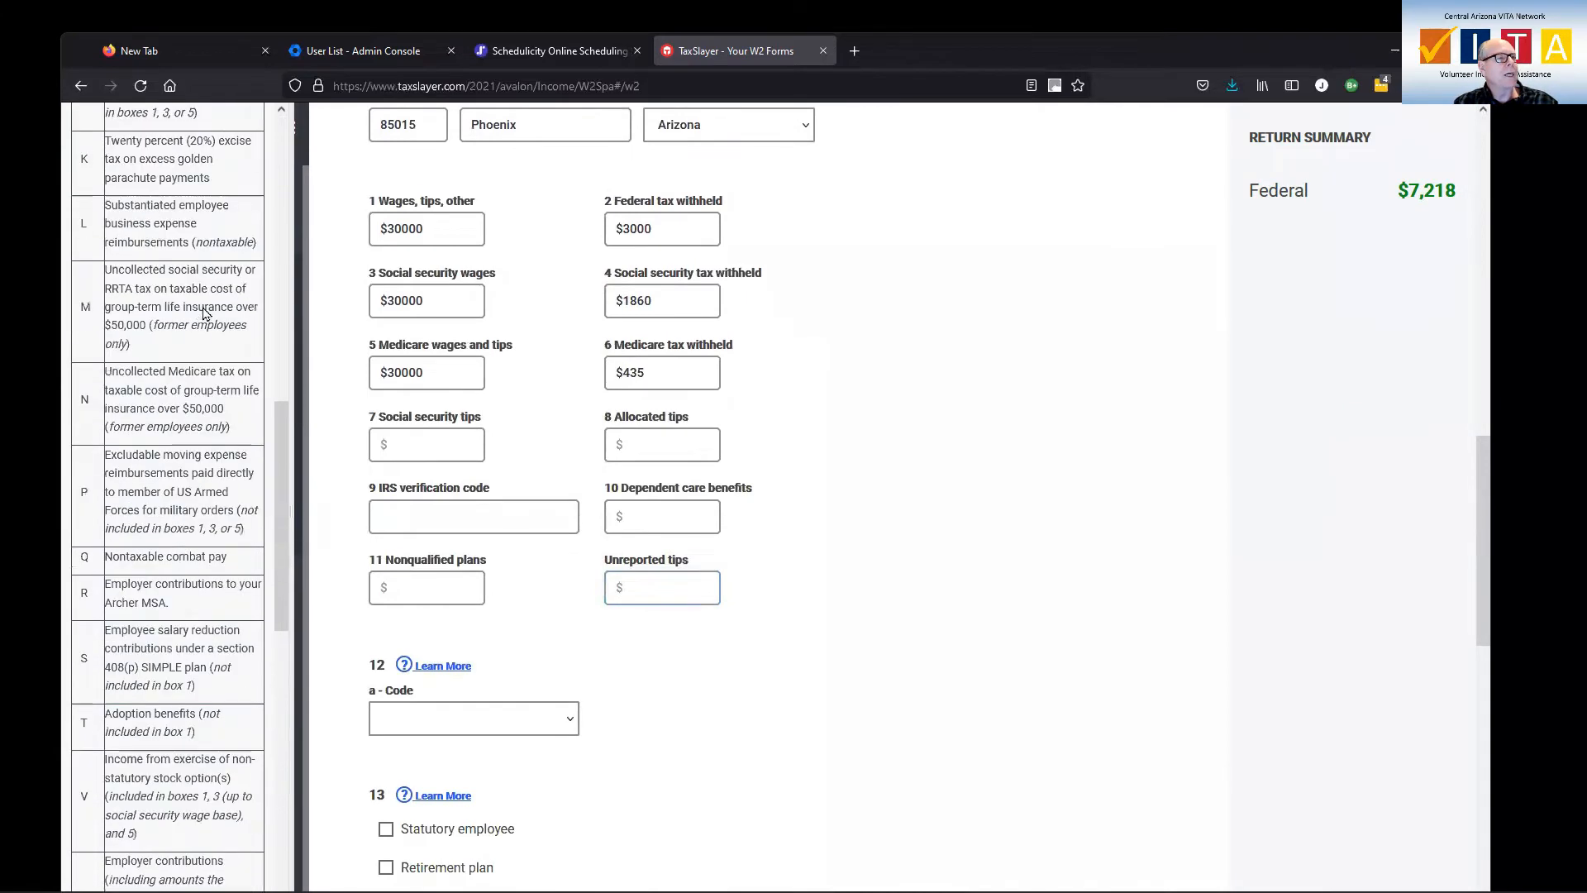
scroll(204, 314, up, 5)
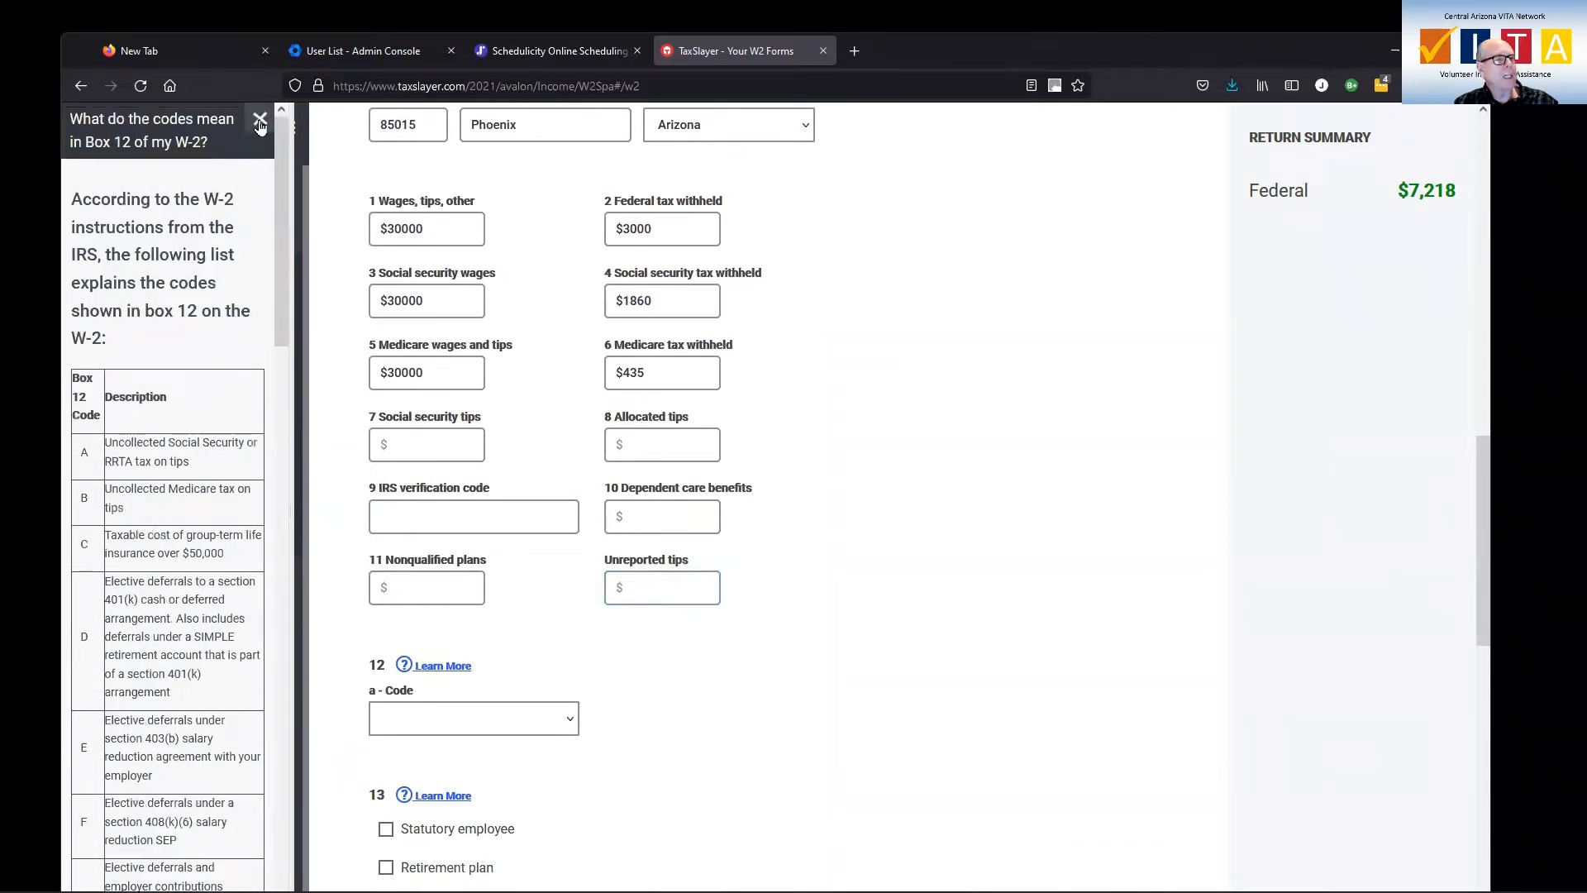
click(259, 123)
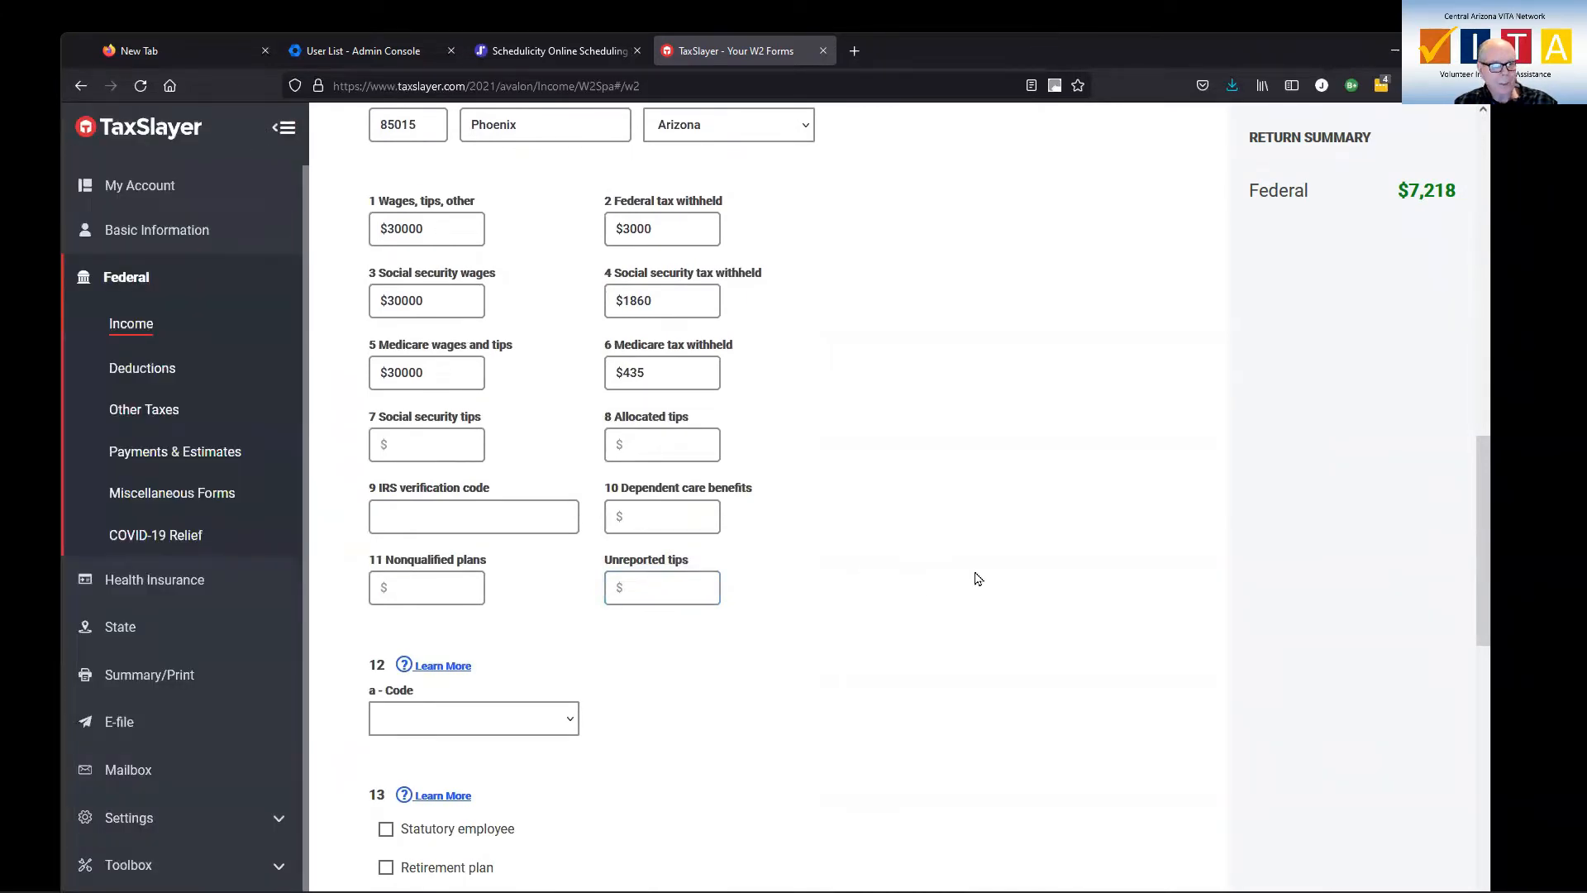
scroll(976, 579, down, 10)
click(1069, 818)
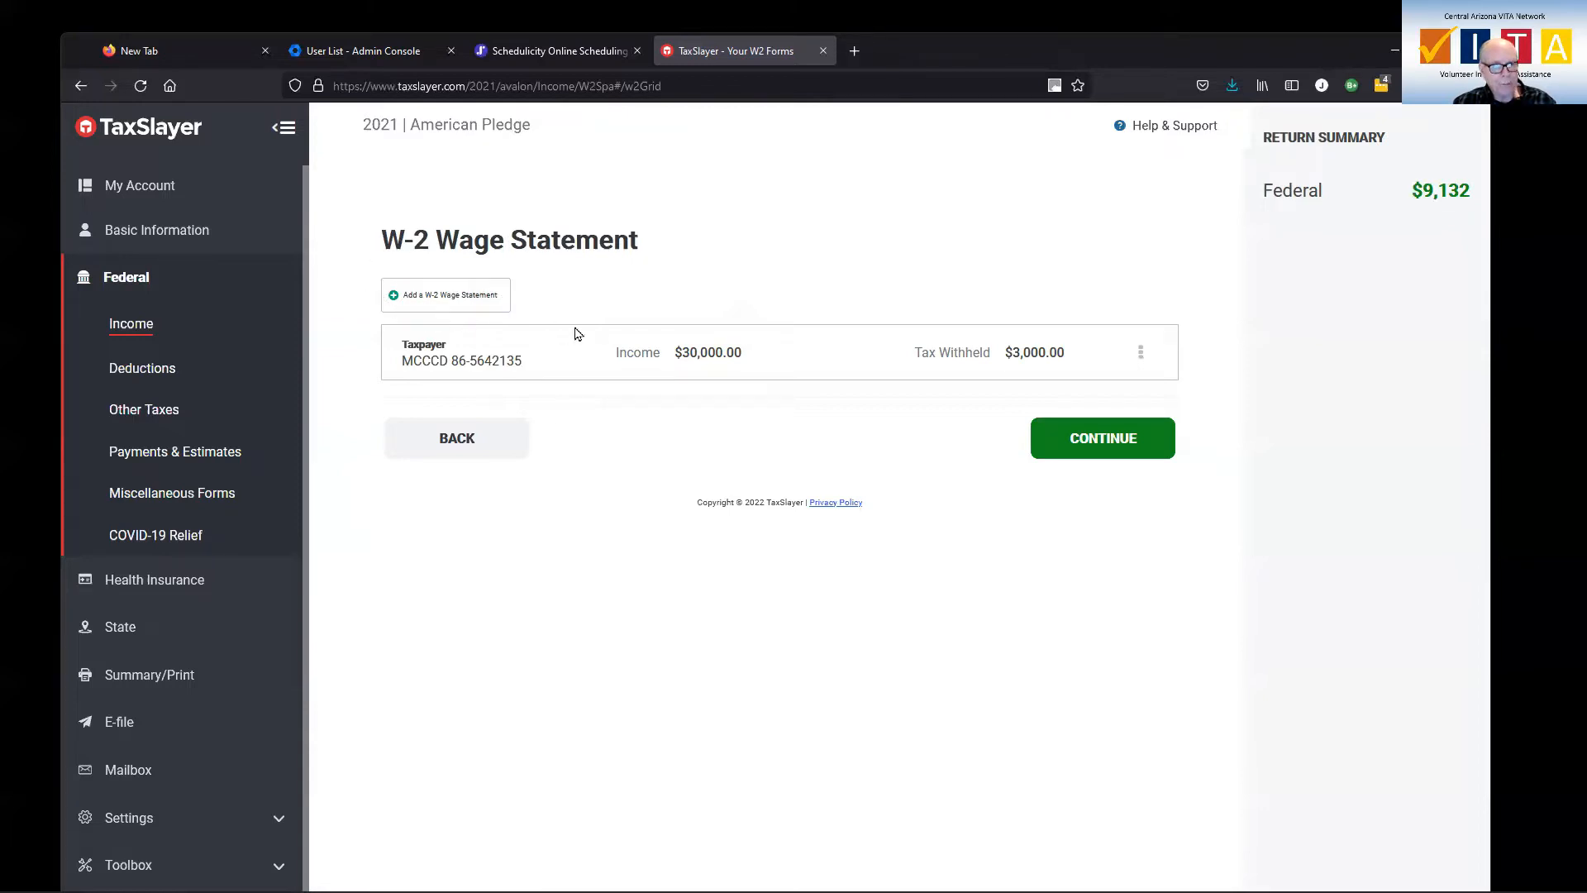
click(1082, 452)
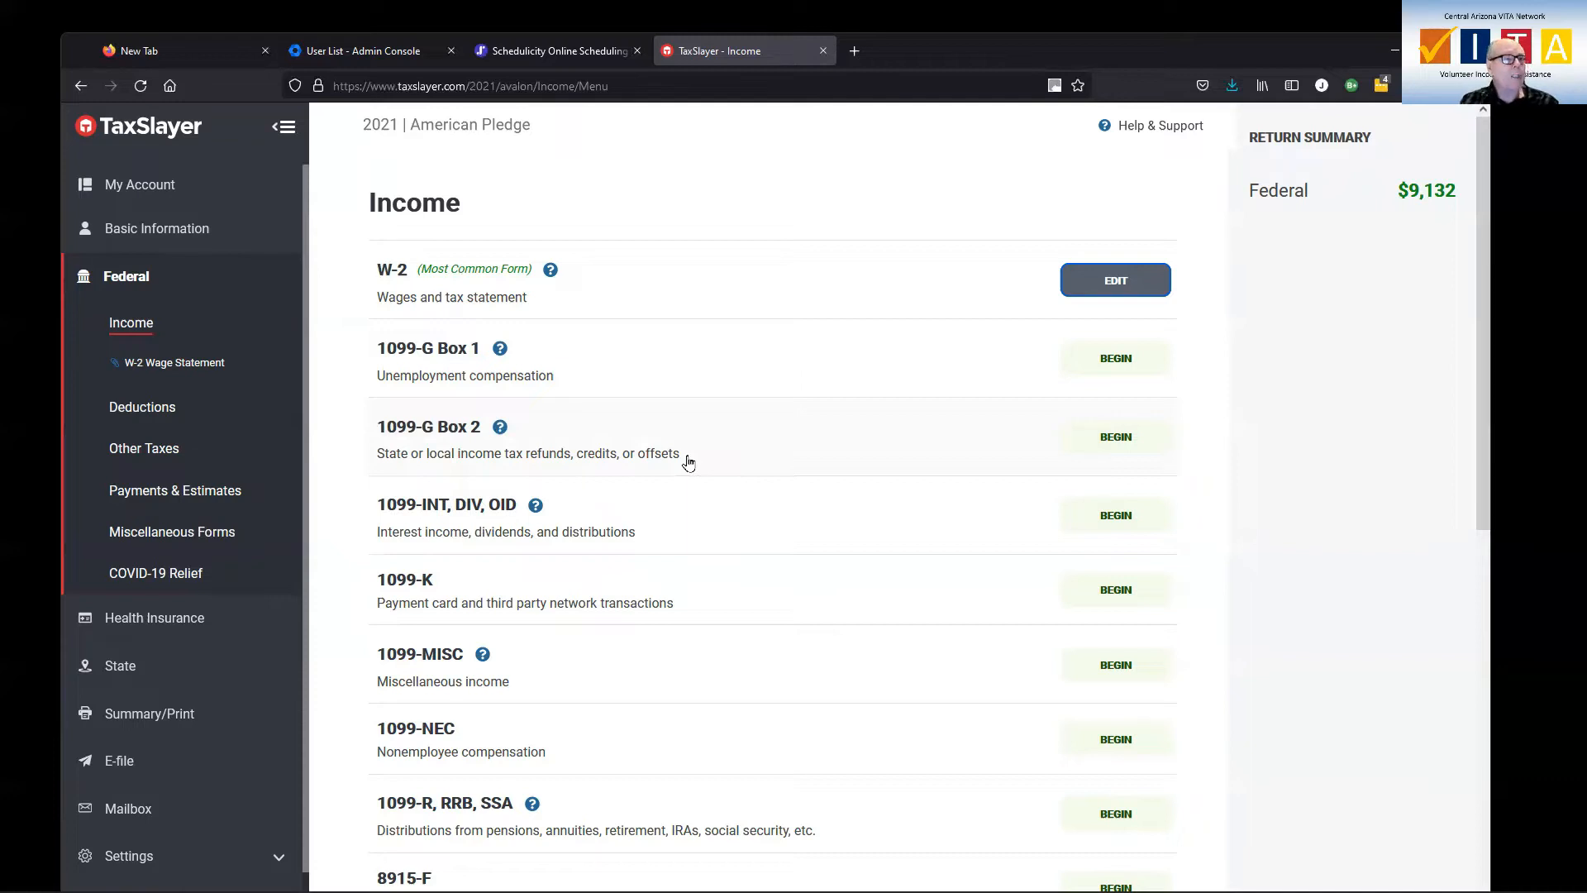
Examine the 1099-G Box 2 State & Local Refund Worksheet for prior-year itemizers, and cancel it without entering anything
click(1114, 450)
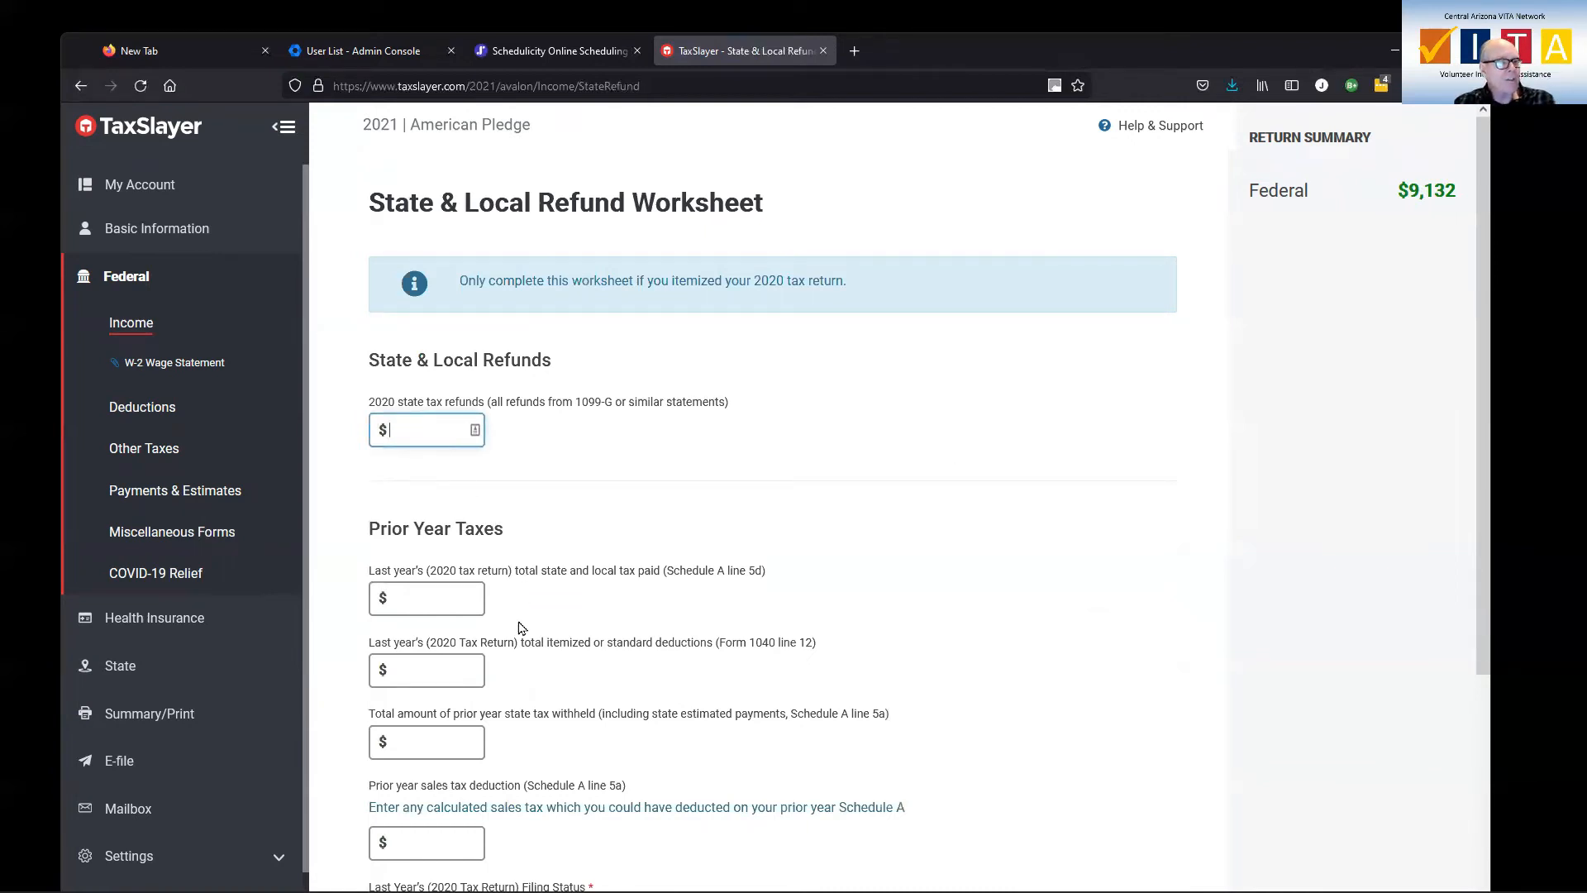
scroll(520, 632, down, 3)
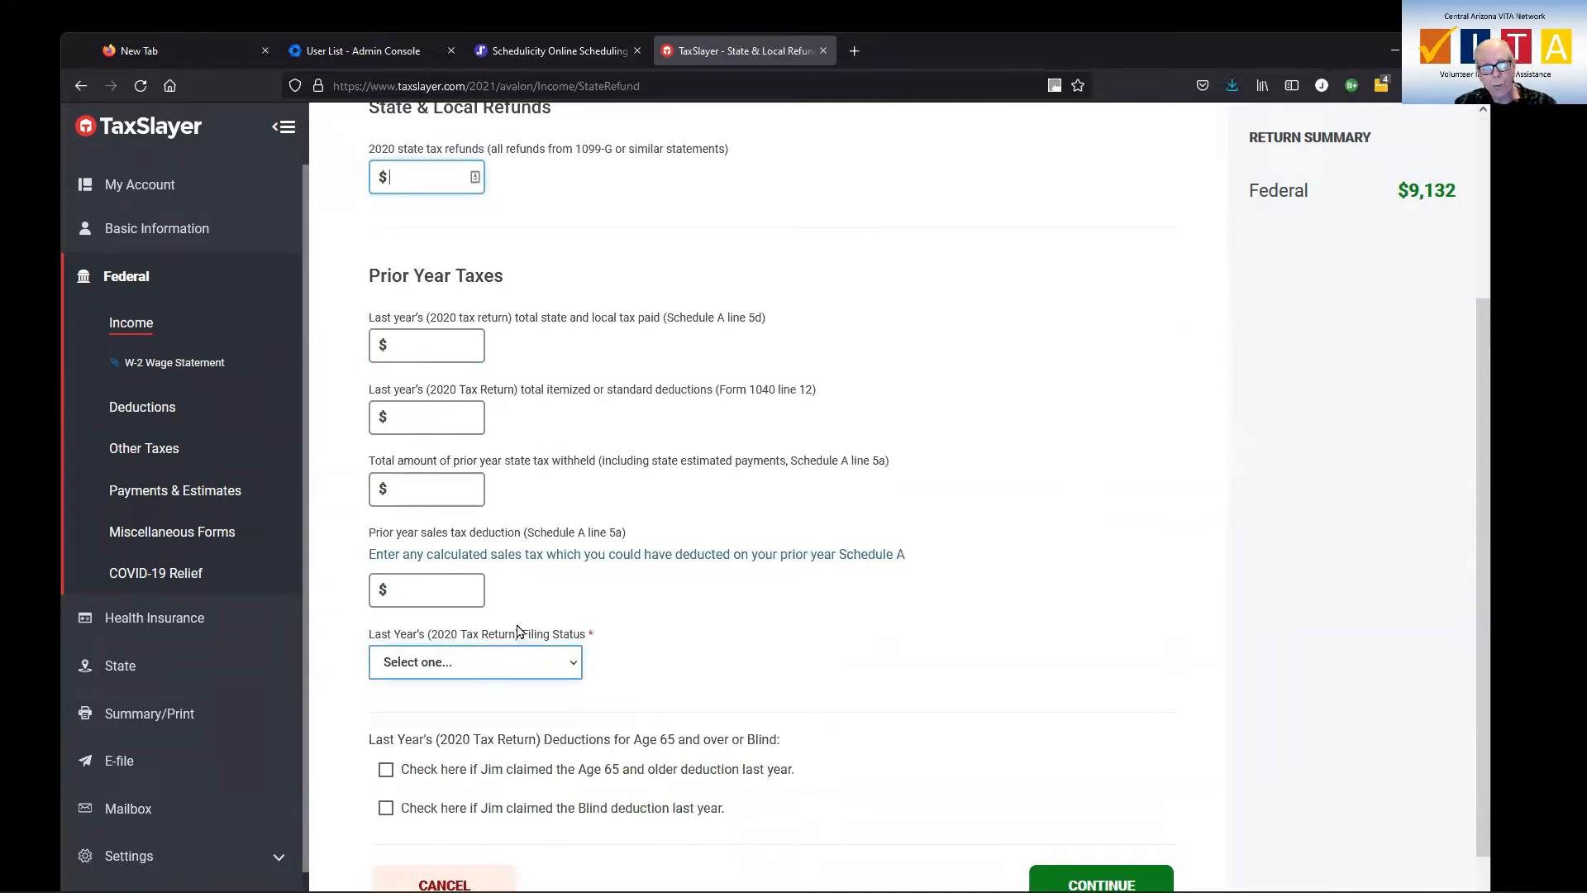
scroll(730, 615, down, 1)
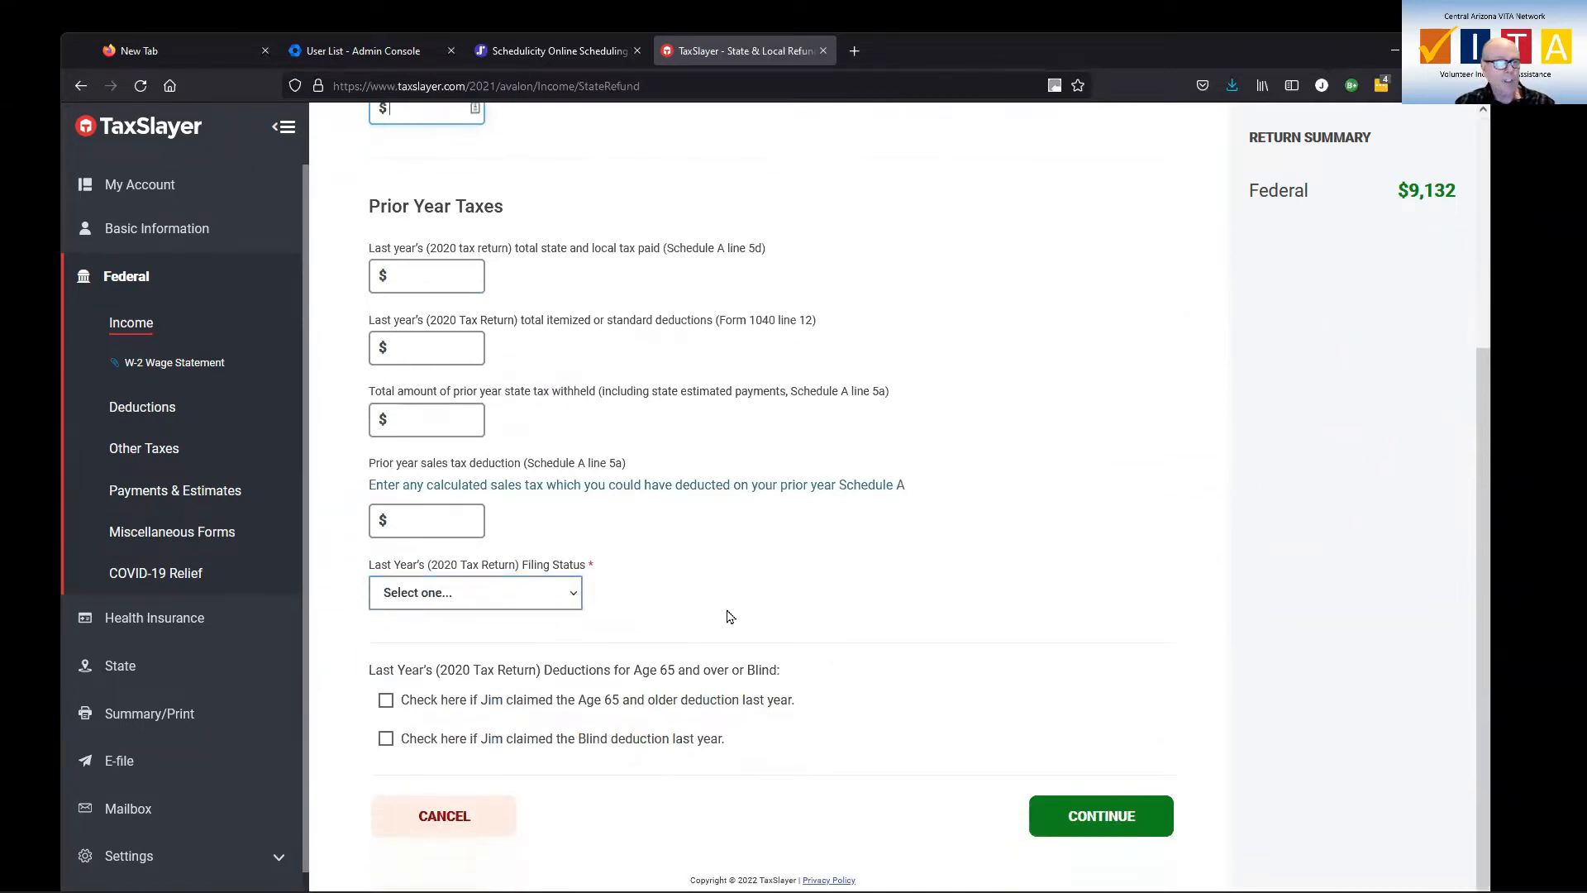
click(446, 817)
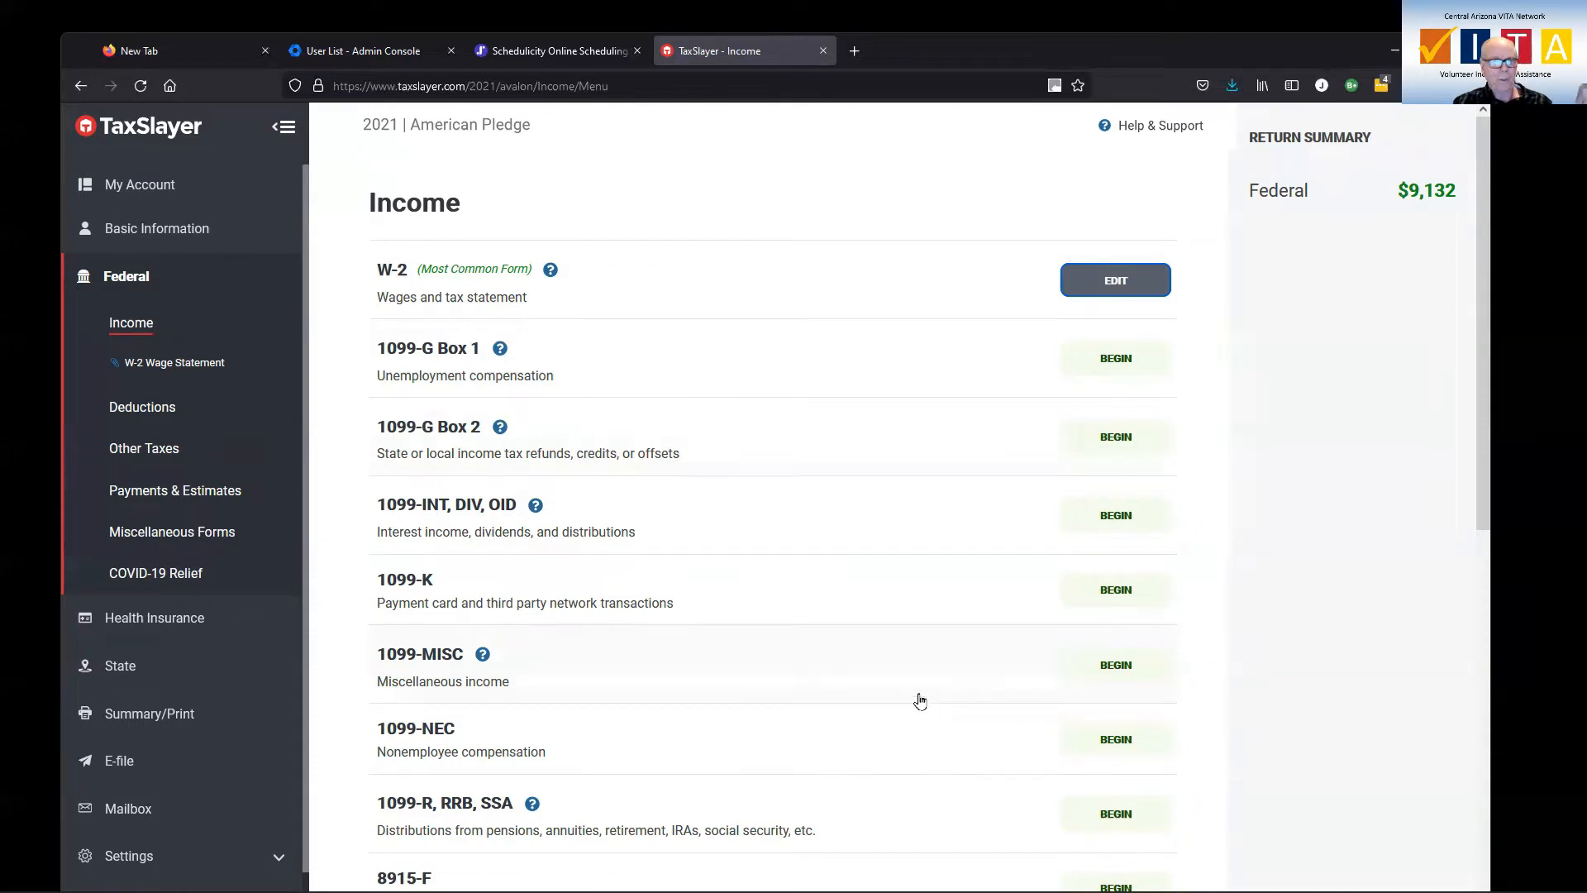
Start a new Interest Income, Form 1099-INT entry for income from a bank or brokerage firm
click(465, 512)
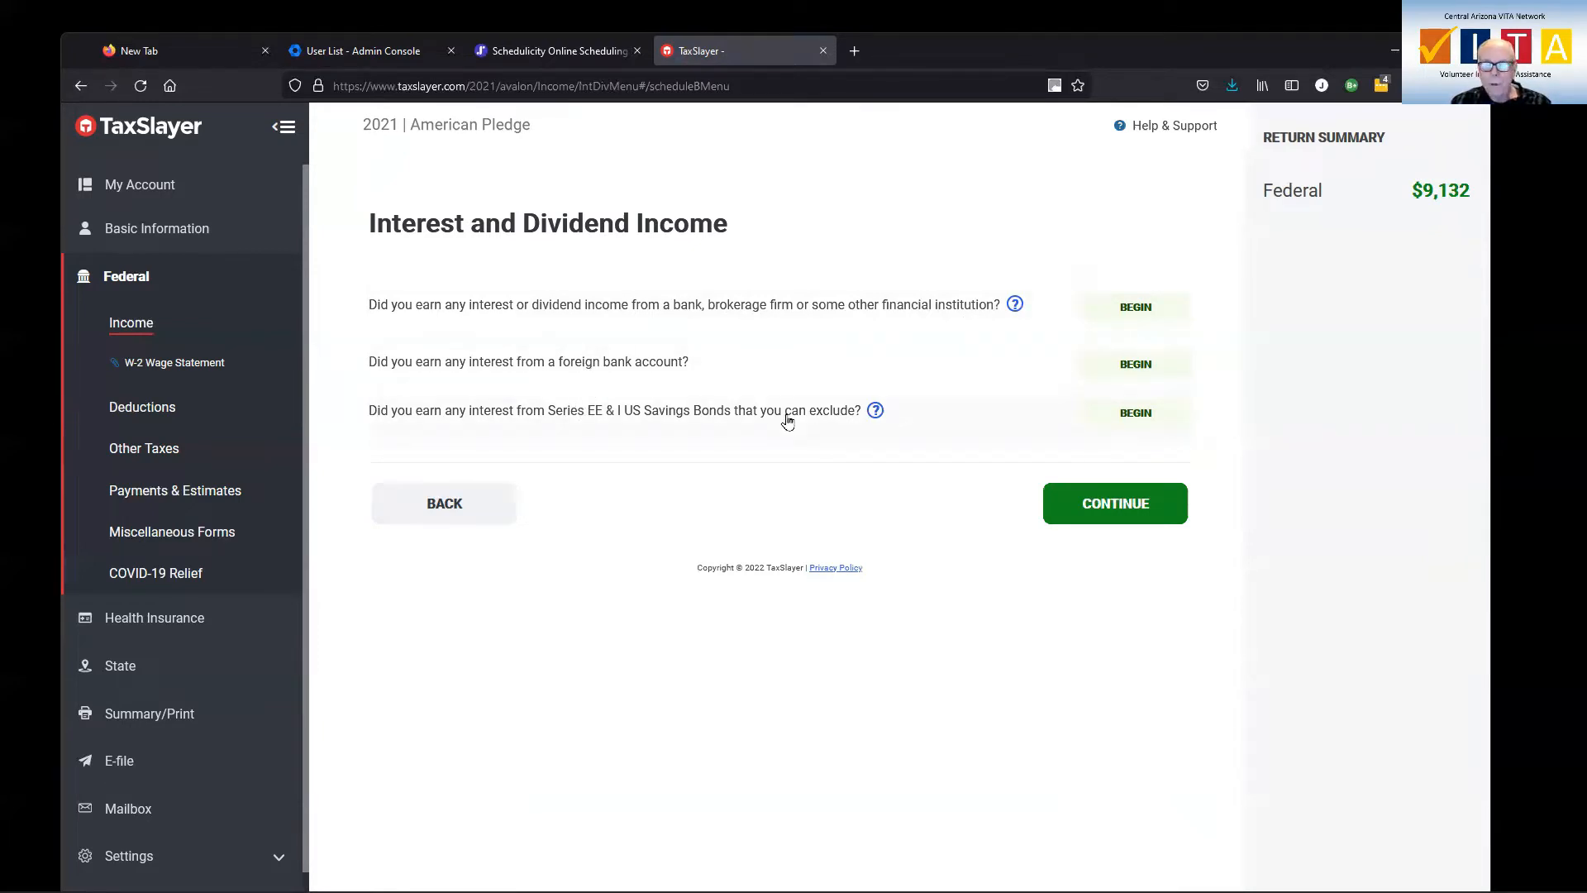
click(1146, 313)
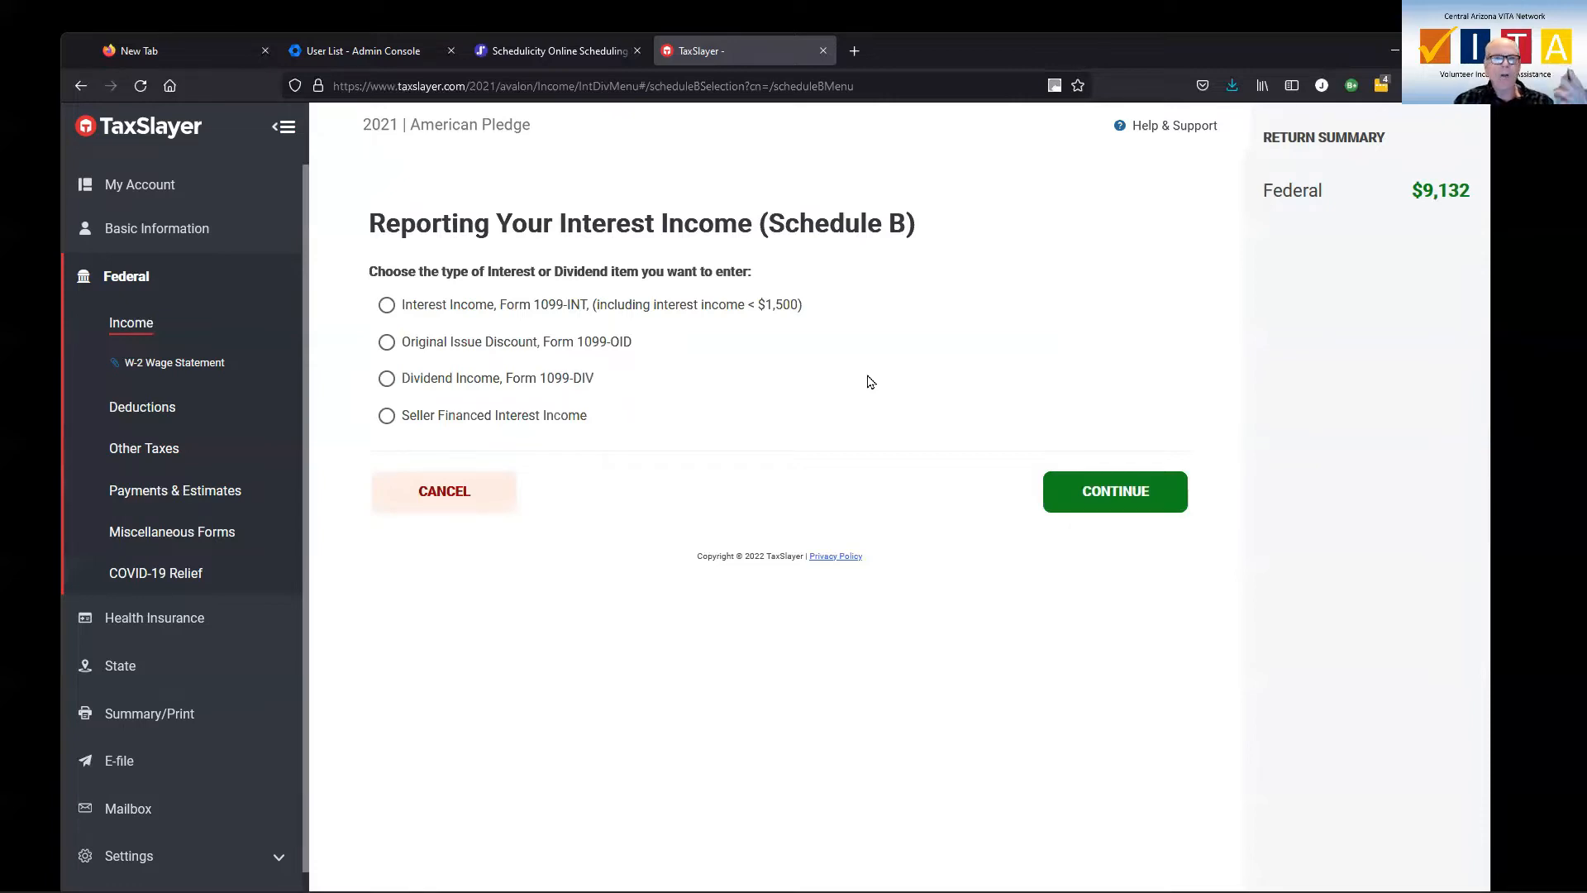
click(387, 306)
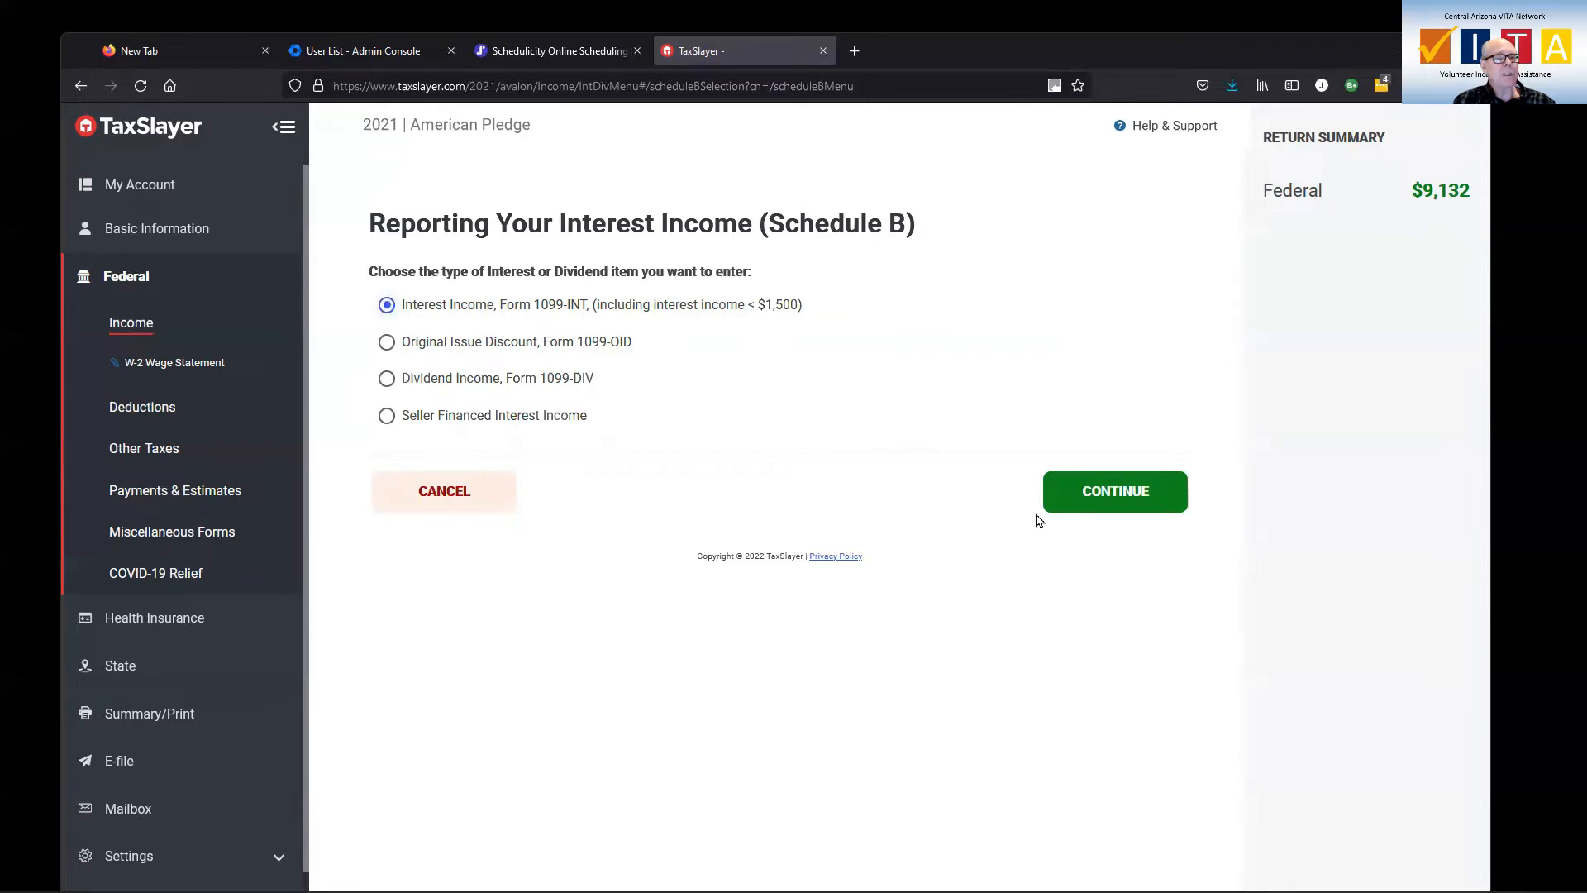
click(1098, 492)
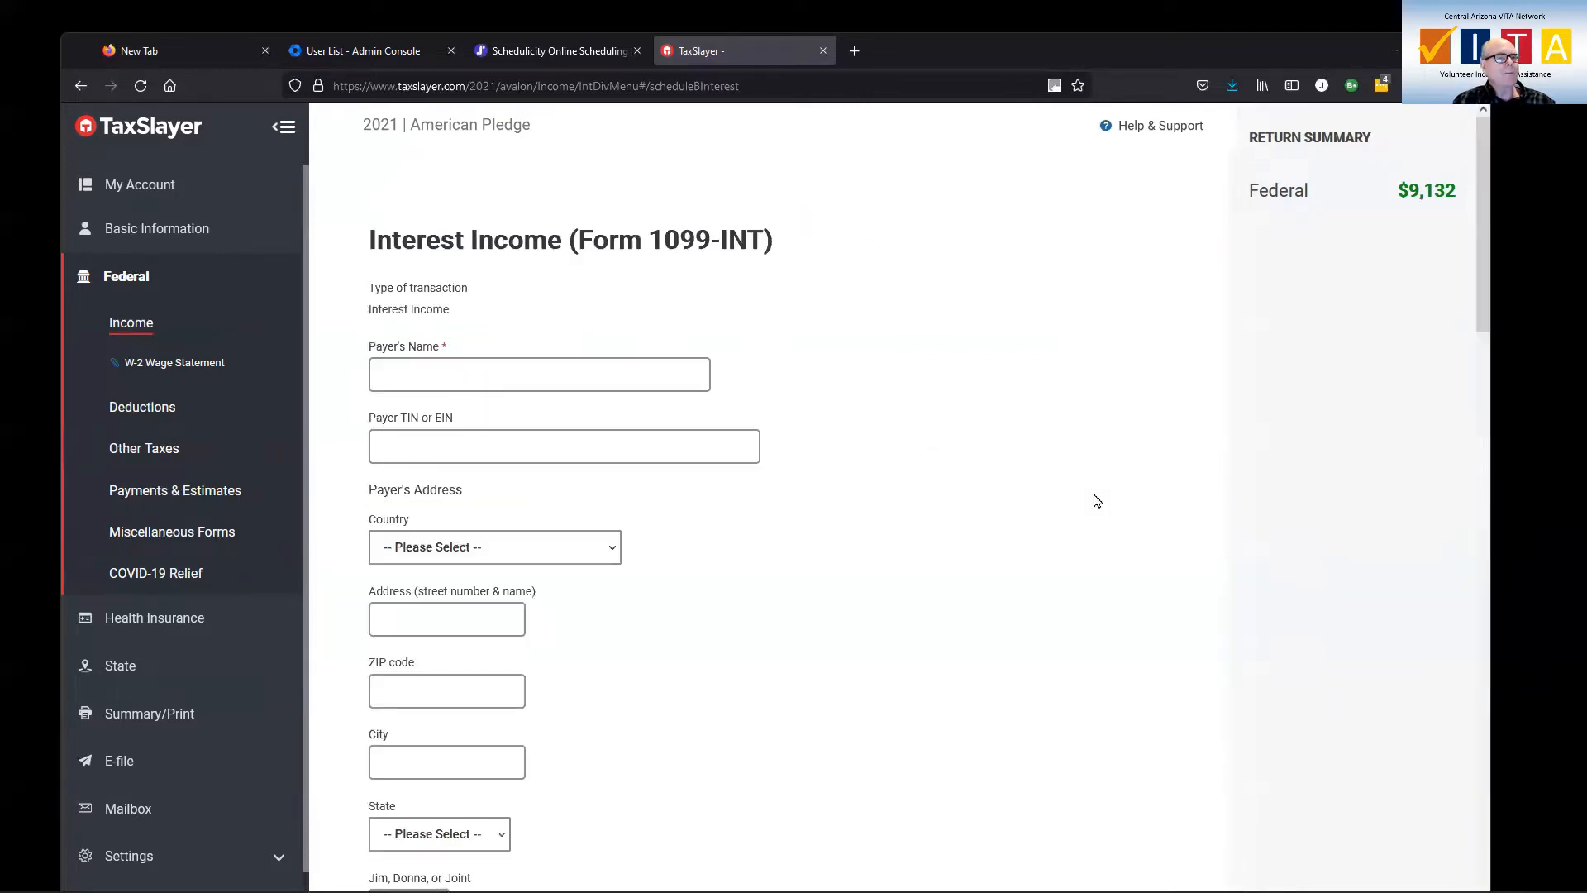
Enter Vanguard as the 1099-INT payer's name and fill in the payer's TIN or EIN
click(584, 372)
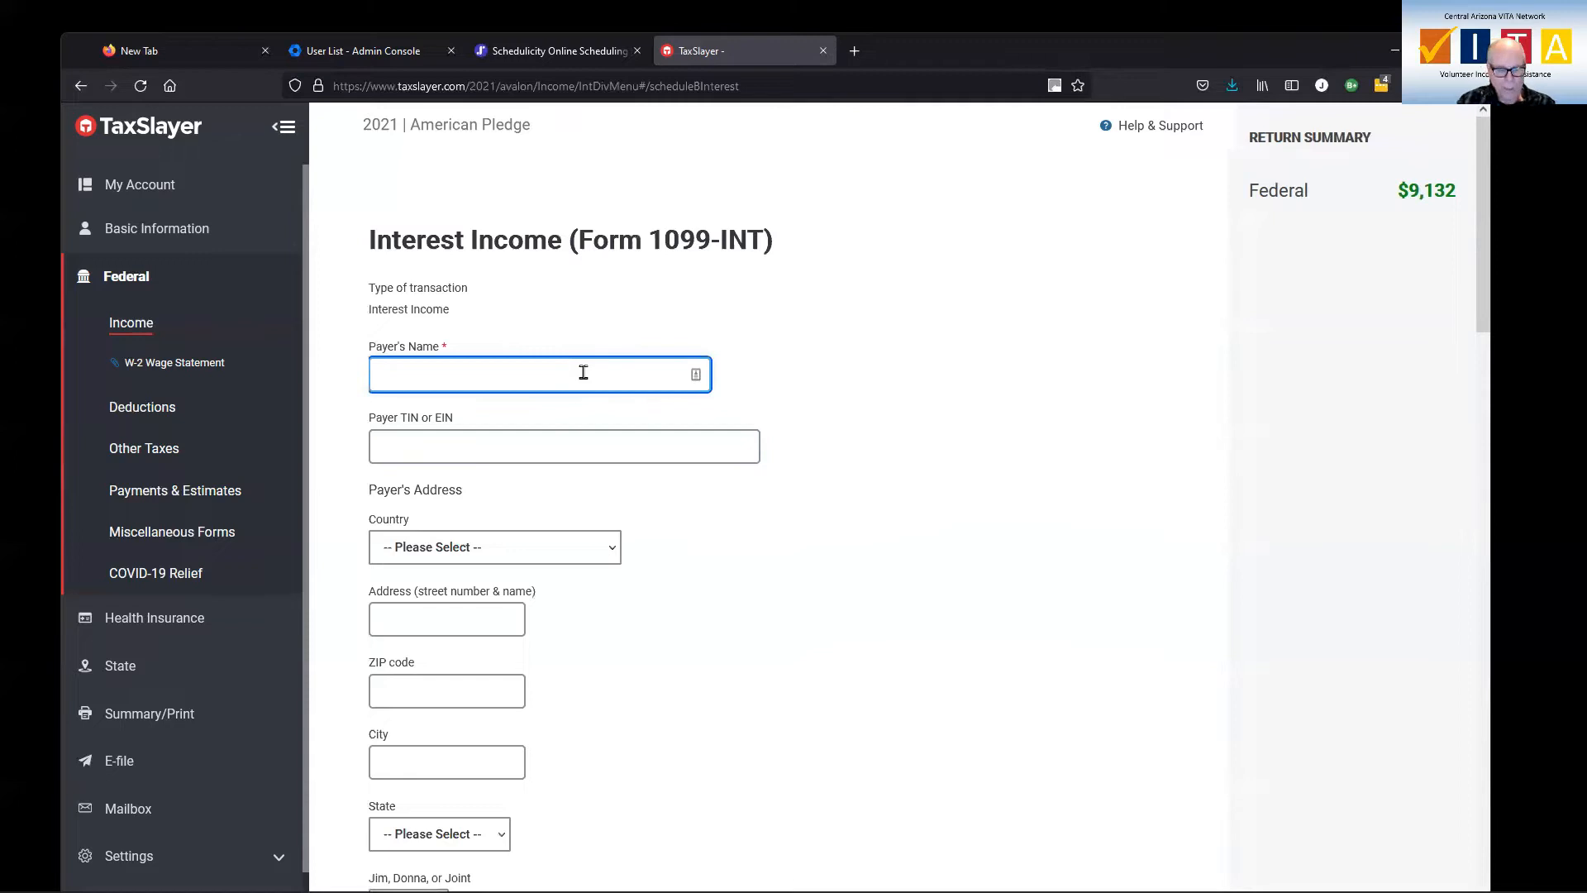
text(Vang)
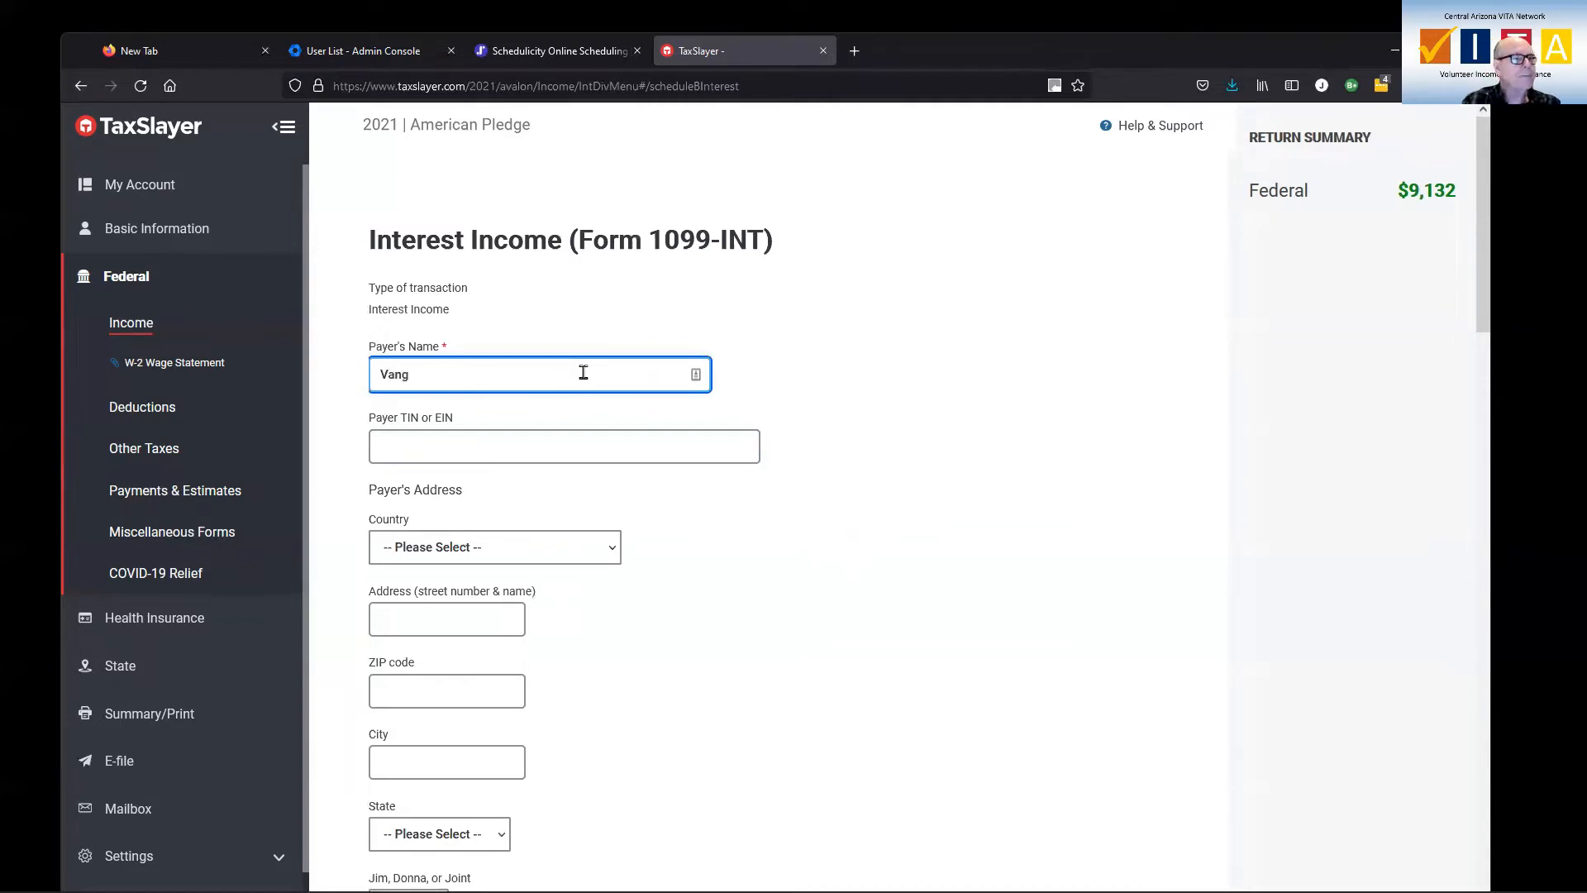
text(uard)
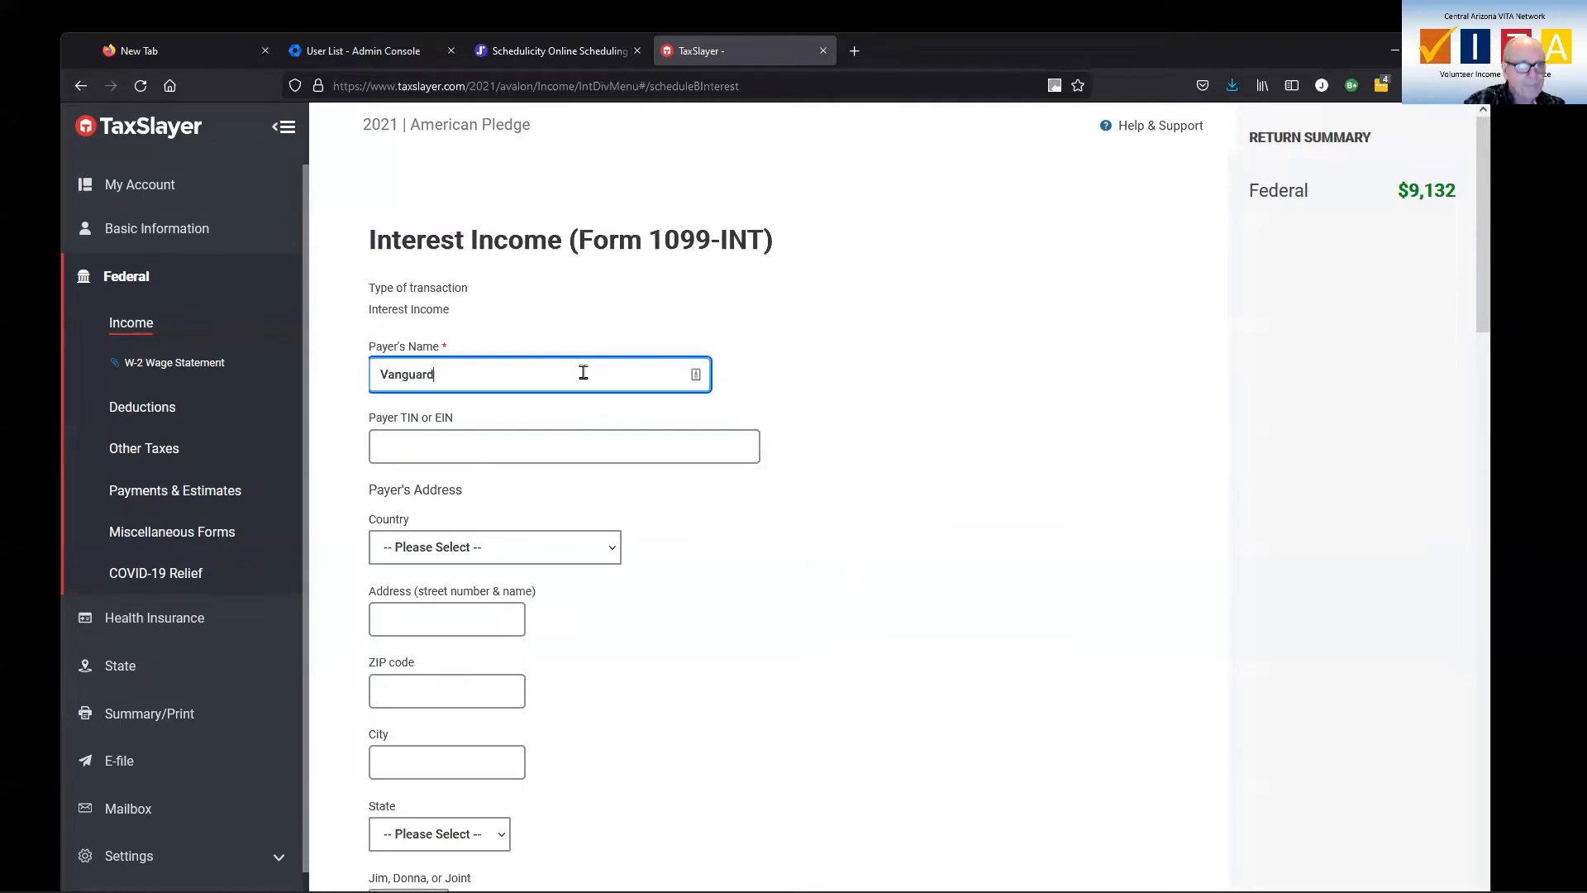
click(579, 456)
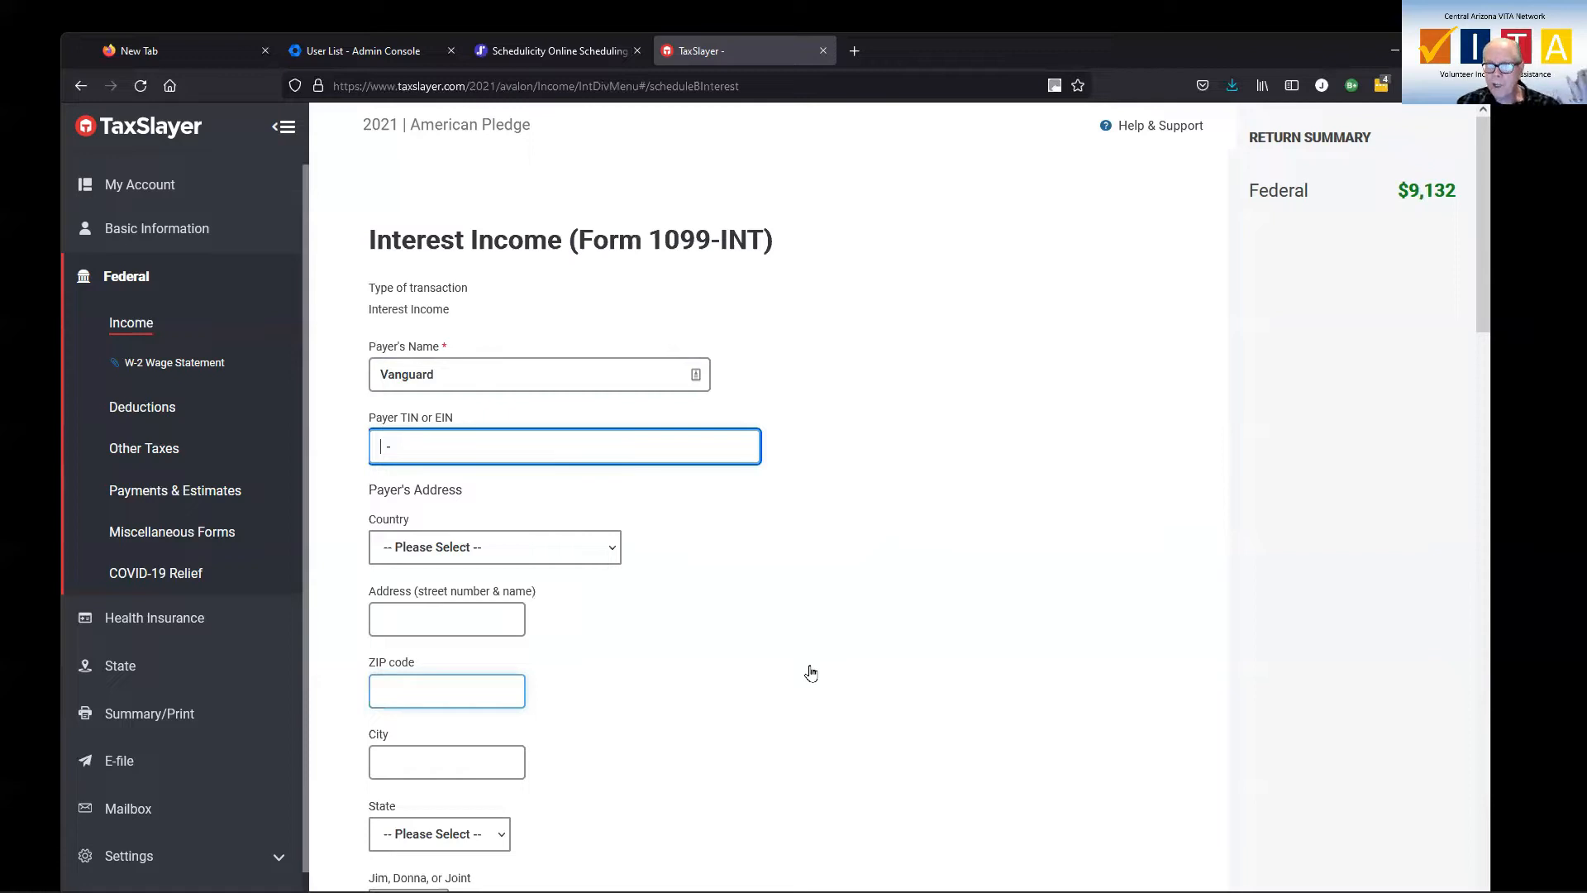
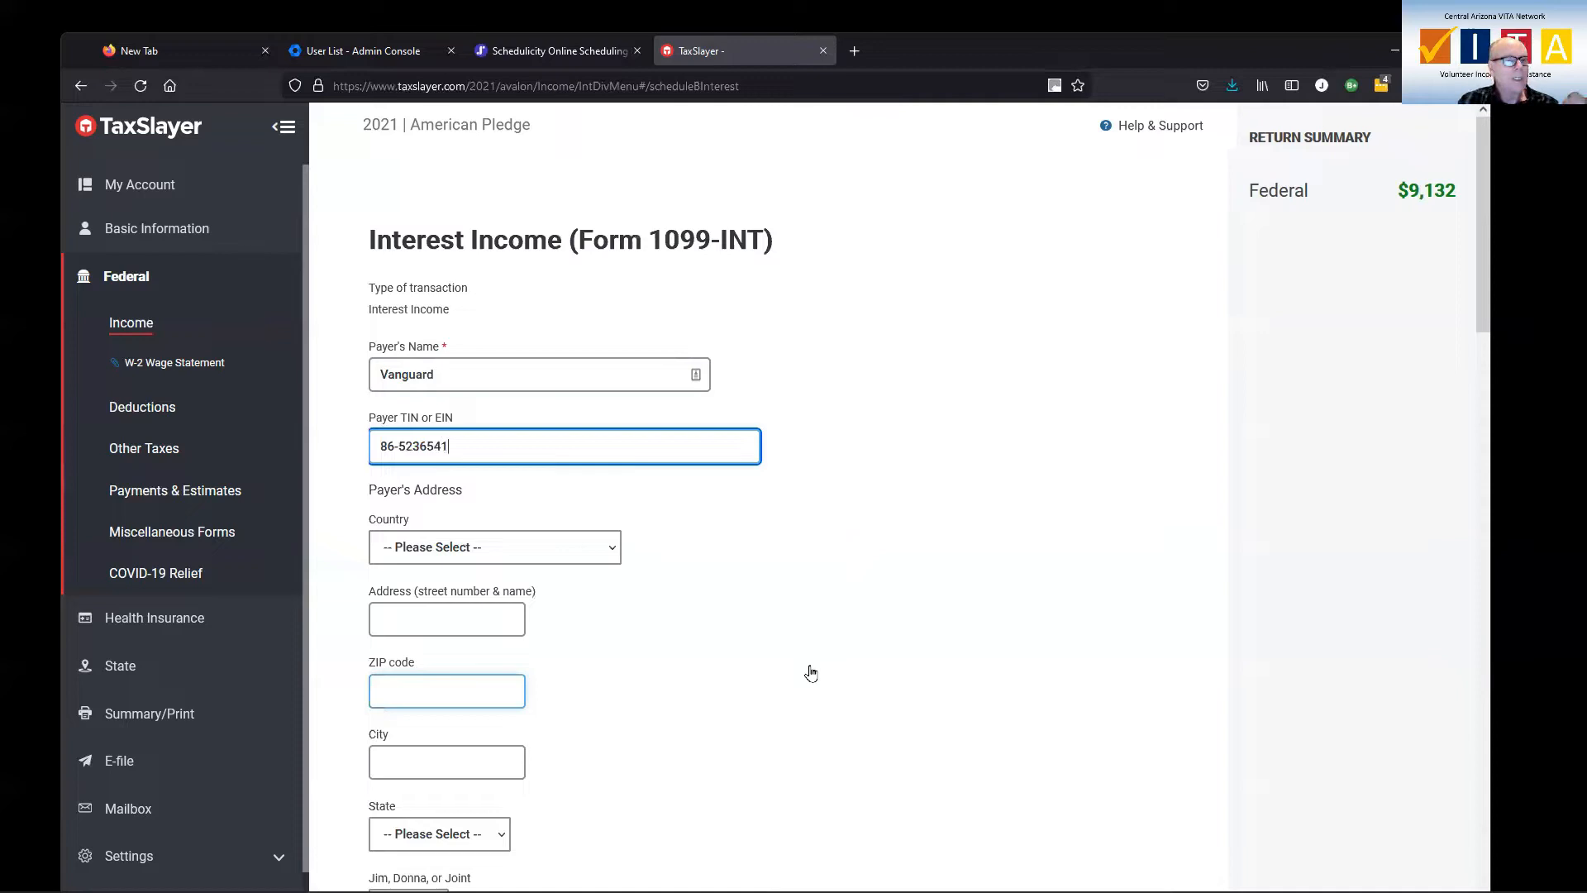
Set the country in the 1099-INT payer's address to United States
click(503, 561)
click(438, 121)
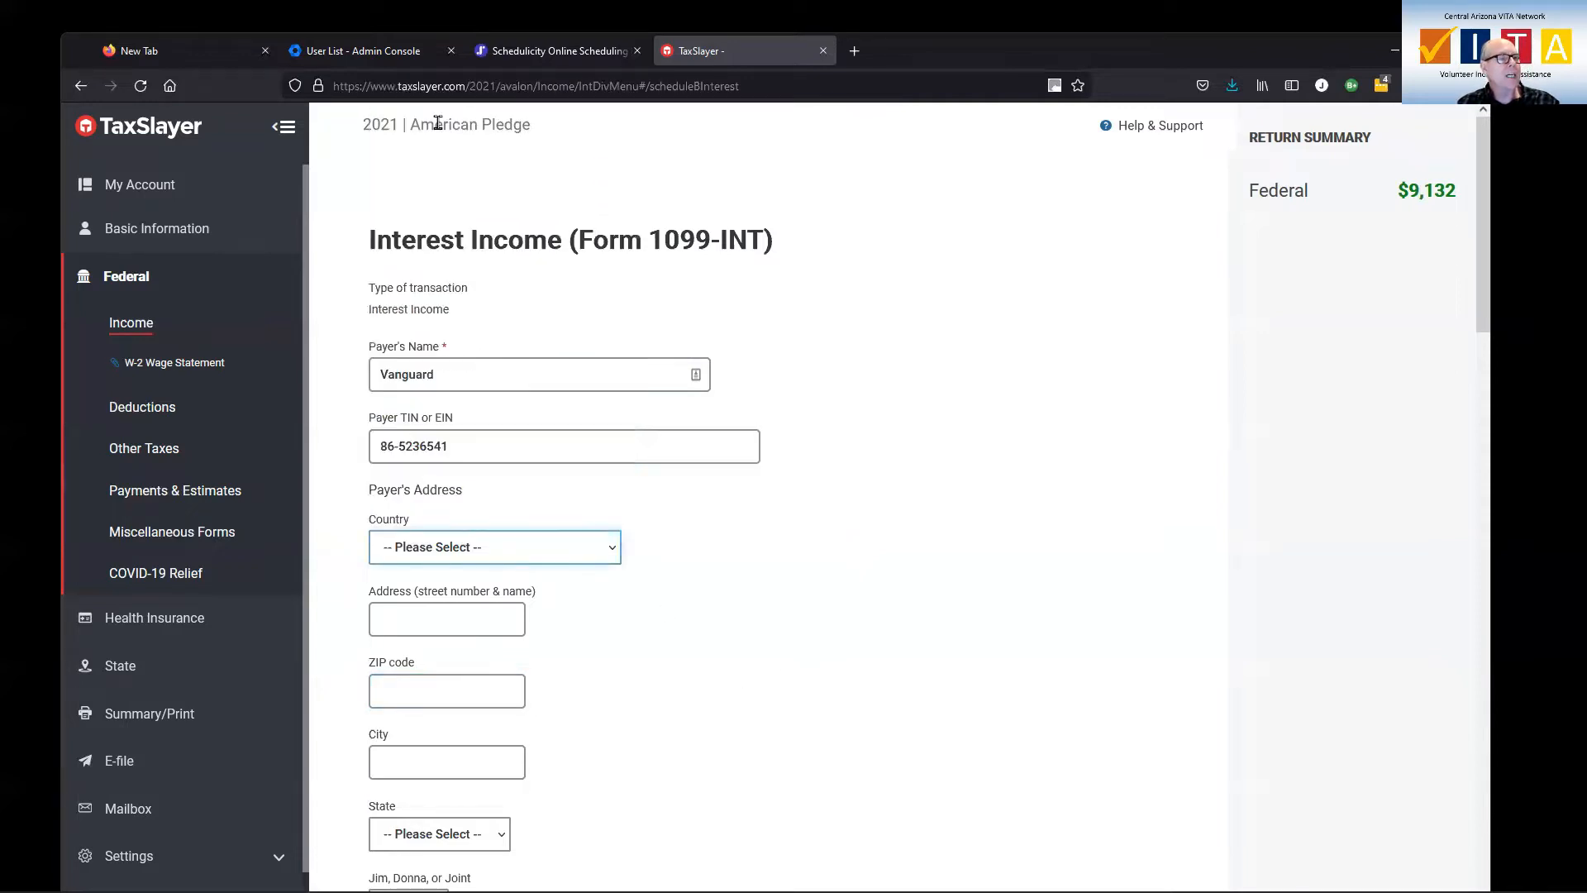
click(490, 550)
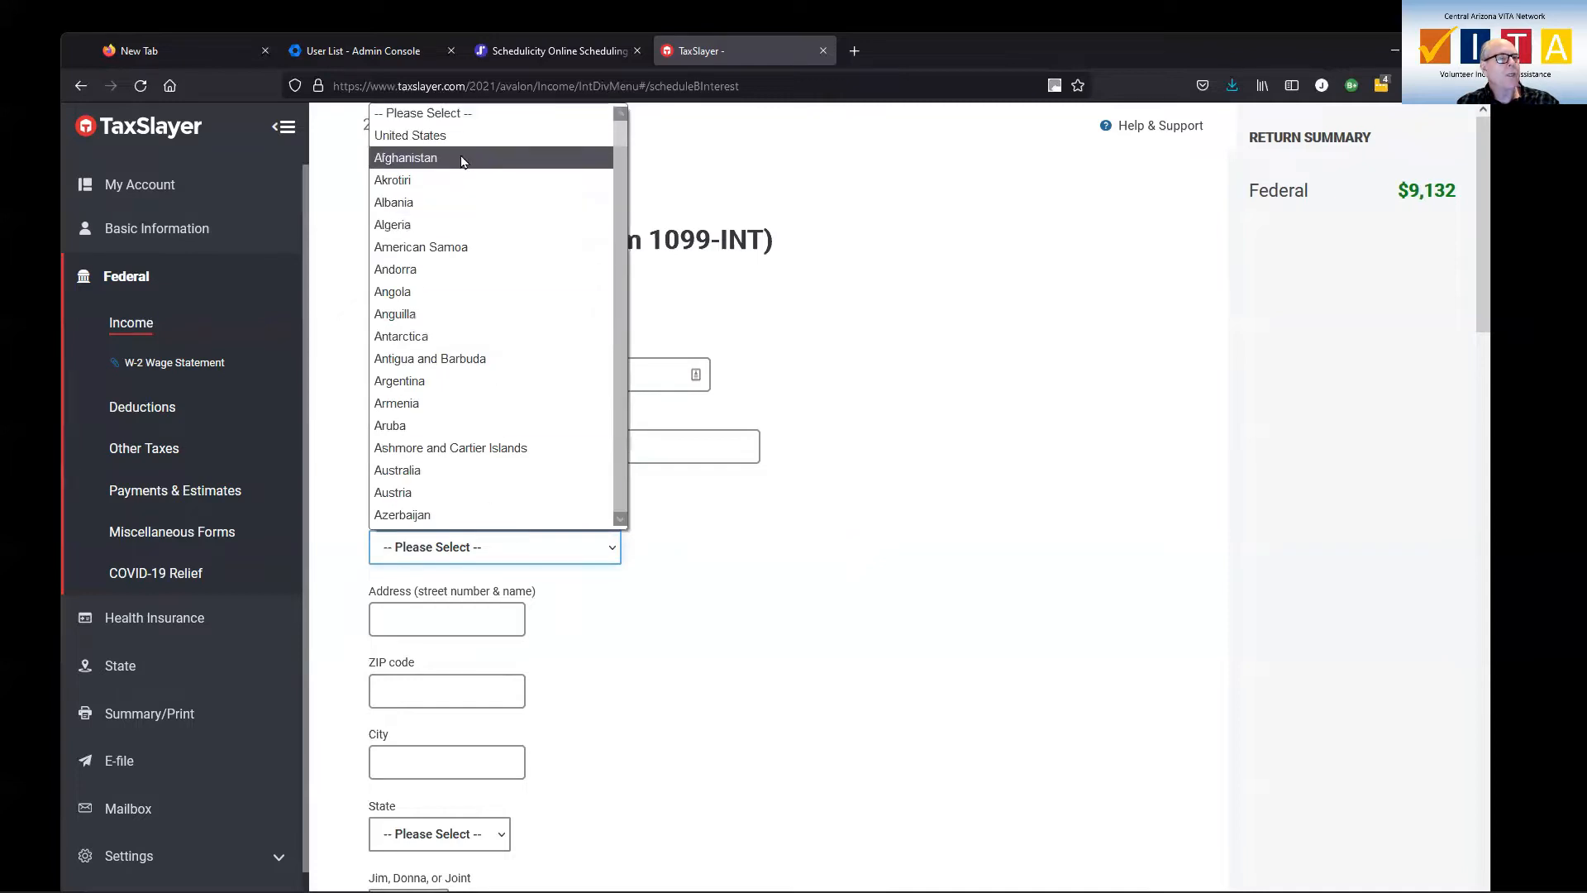
click(411, 135)
click(448, 621)
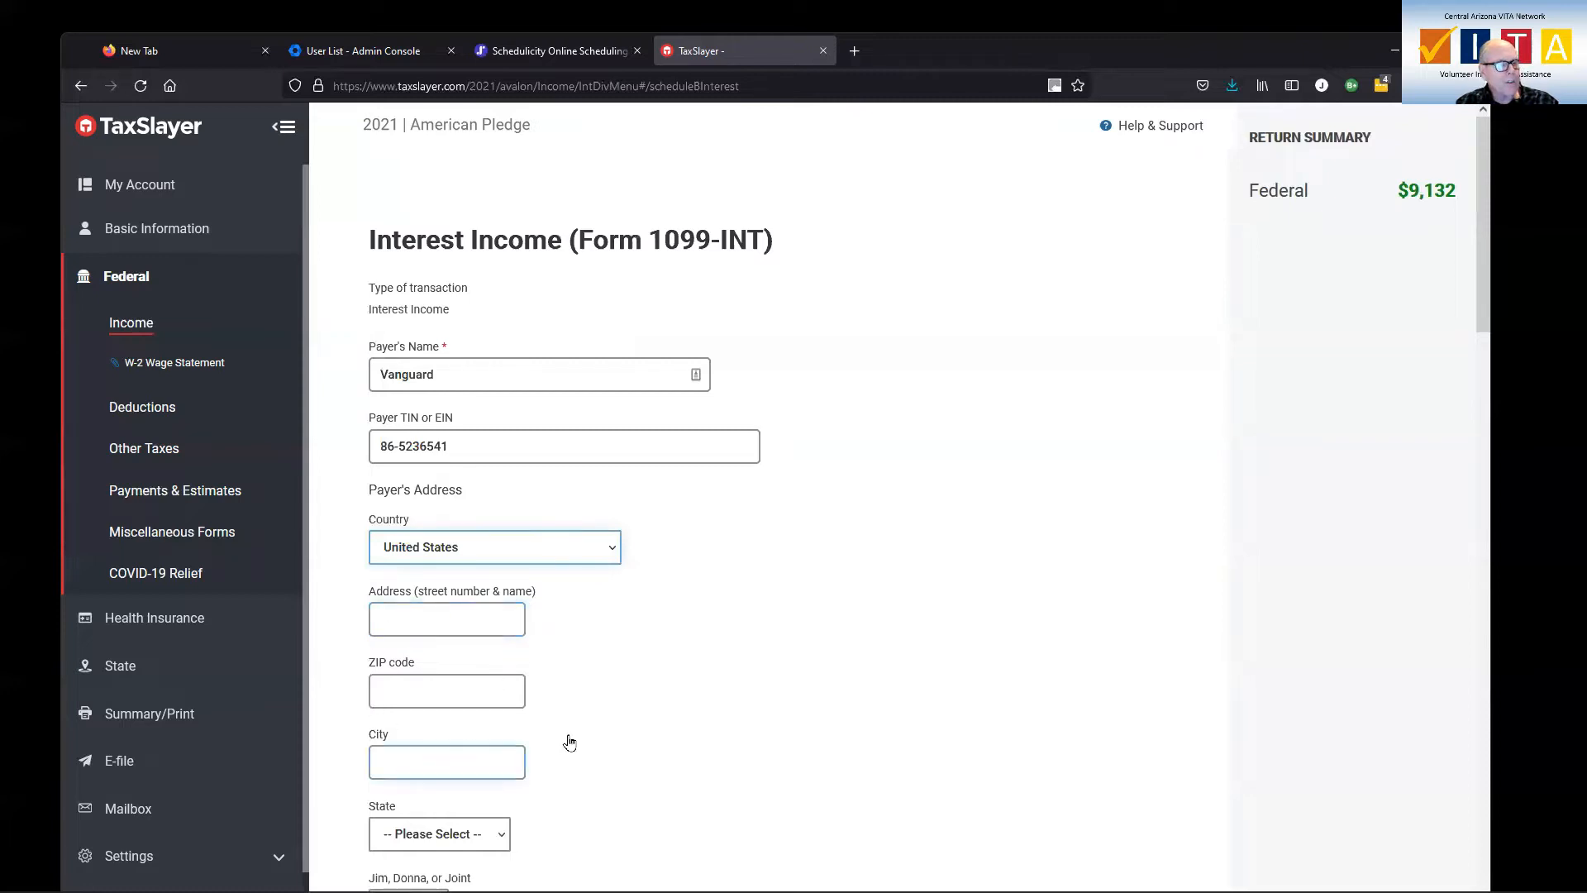
scroll(567, 741, down, 3)
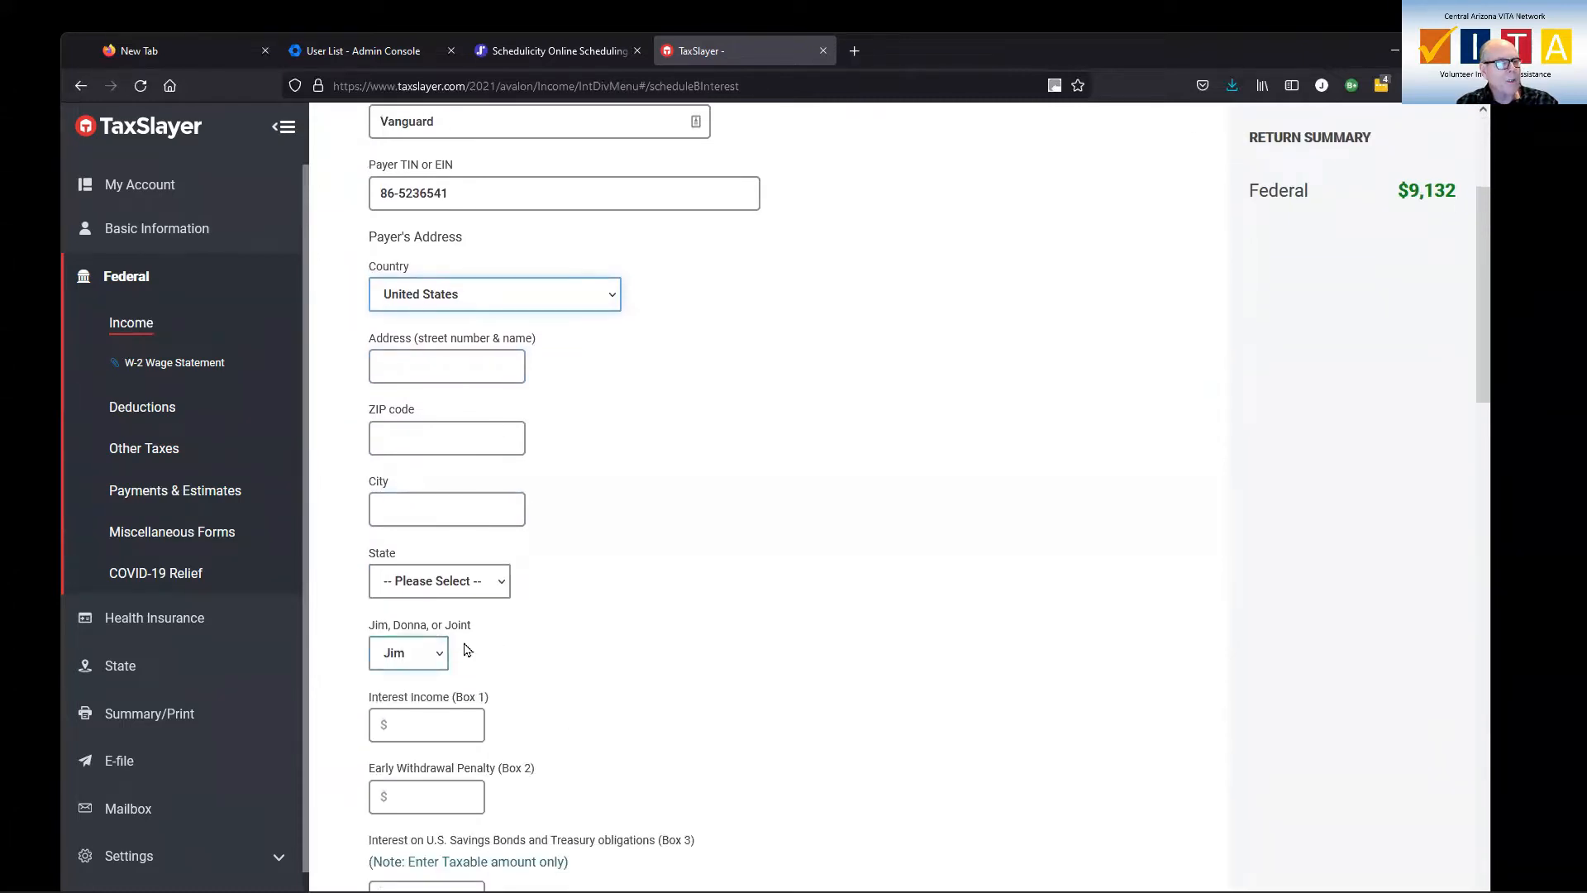
Enter $50 as the Interest Income (Box 1) on the Vanguard 1099-INT
scroll(527, 643, down, 3)
click(467, 467)
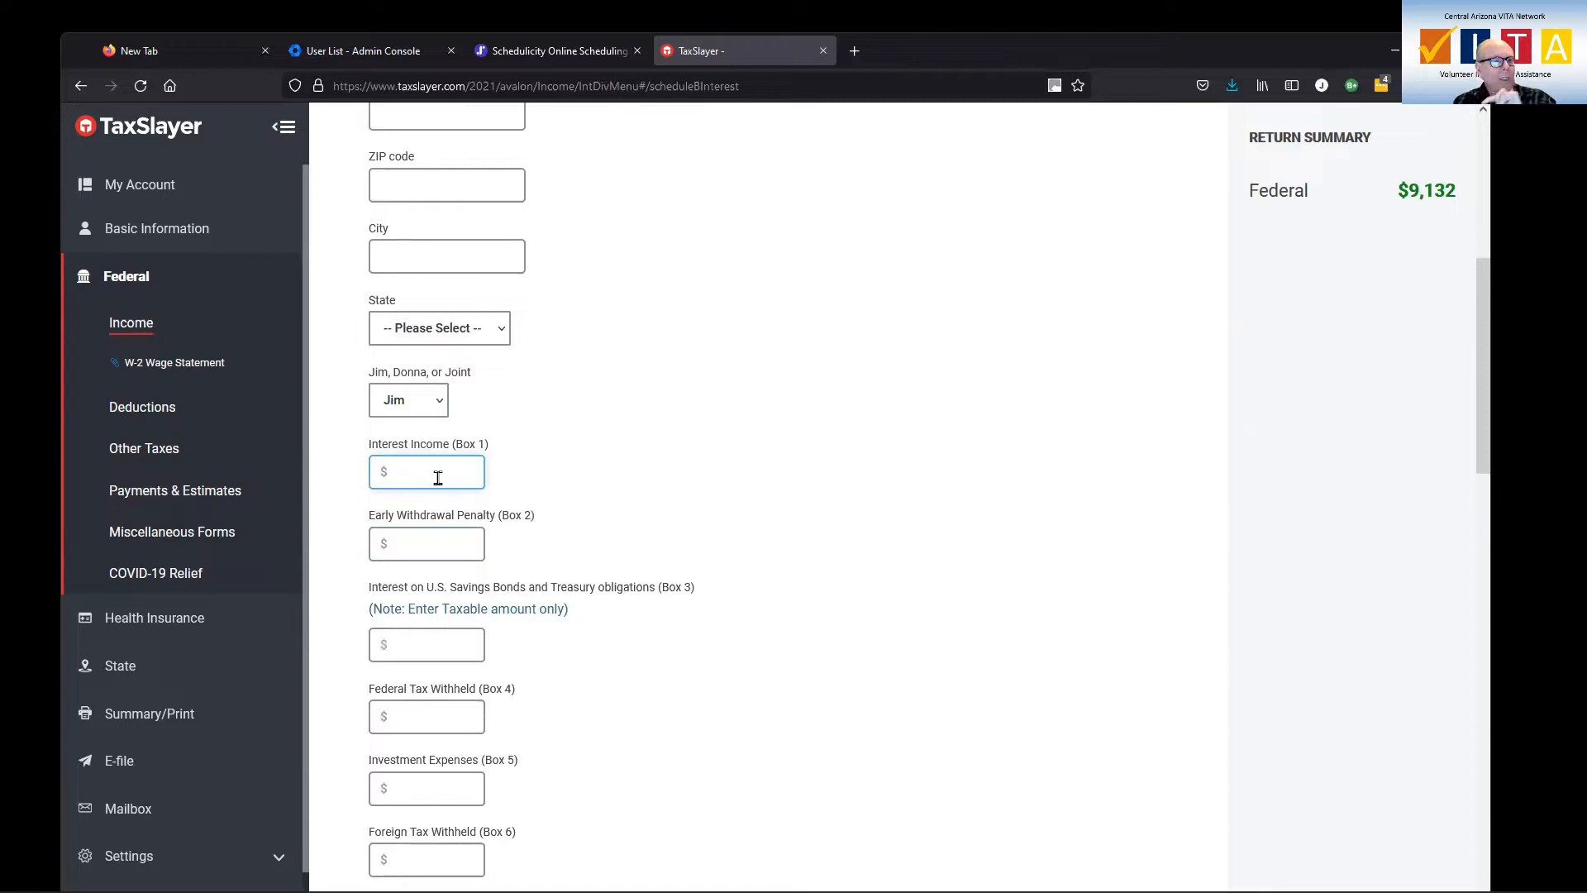
text(50)
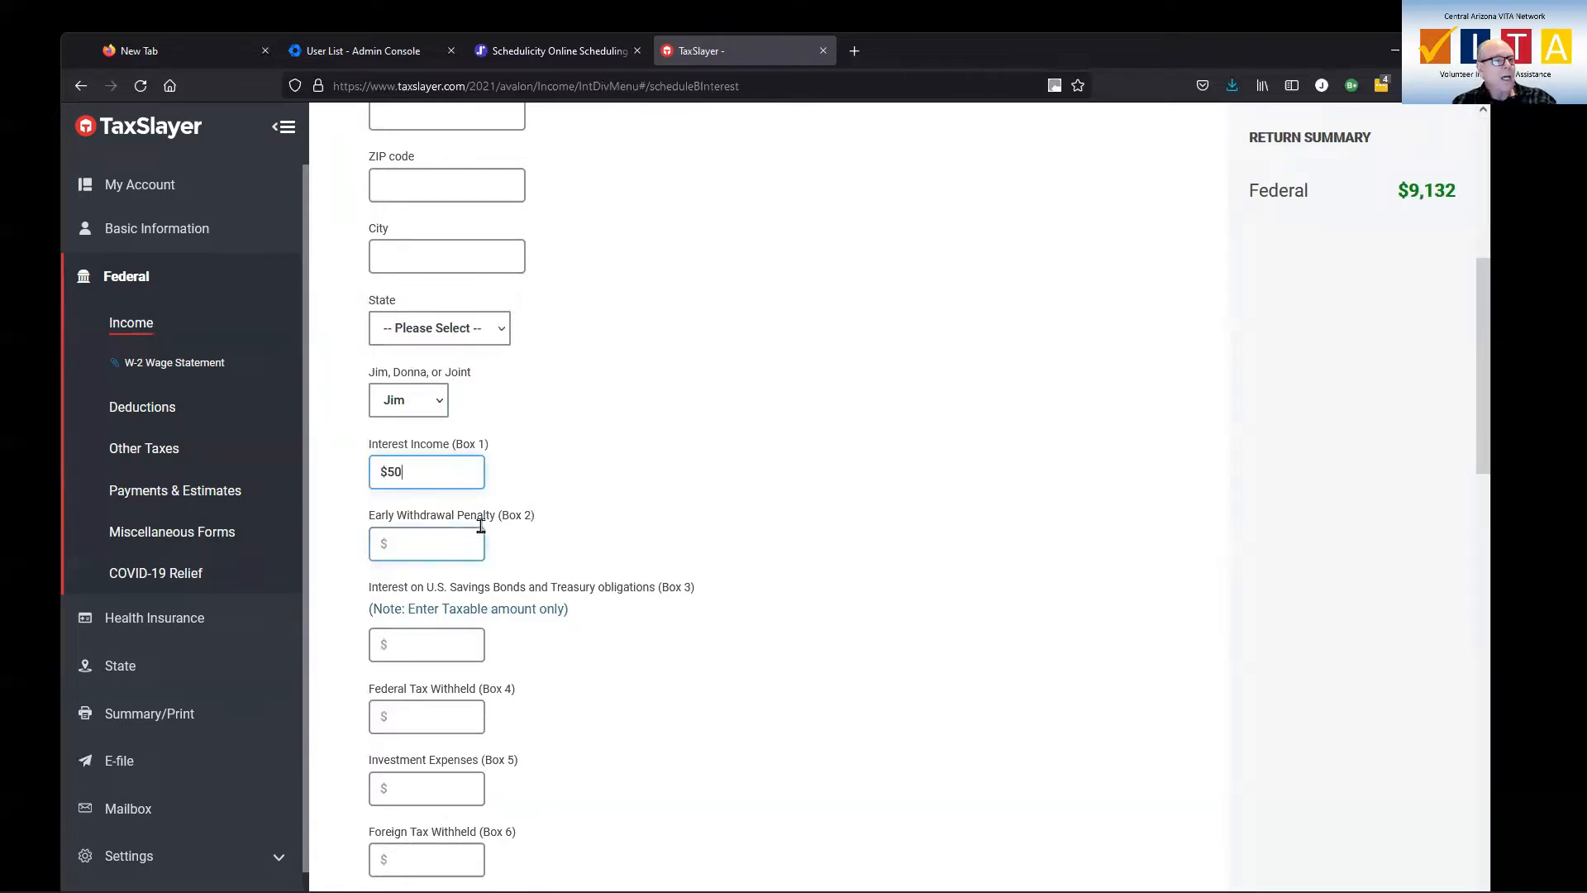
key(Tab)
Look through the remaining 1099-INT boxes and state withholding sections, and try to save the entry with them left blank
scroll(595, 578, down, 2)
click(449, 542)
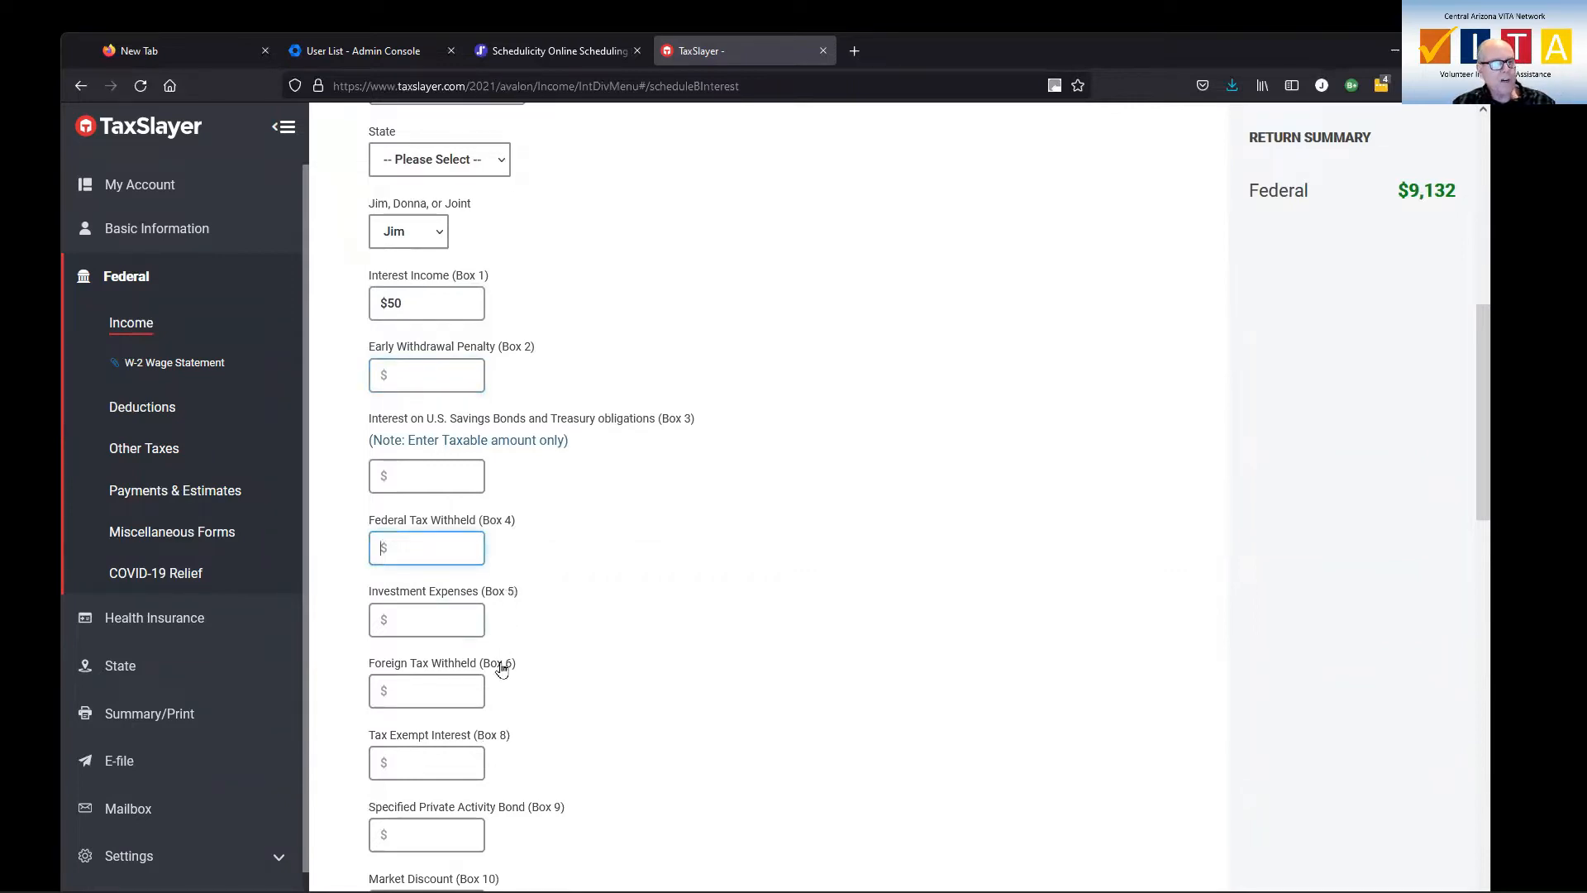
scroll(585, 679, down, 3)
scroll(584, 680, down, 1)
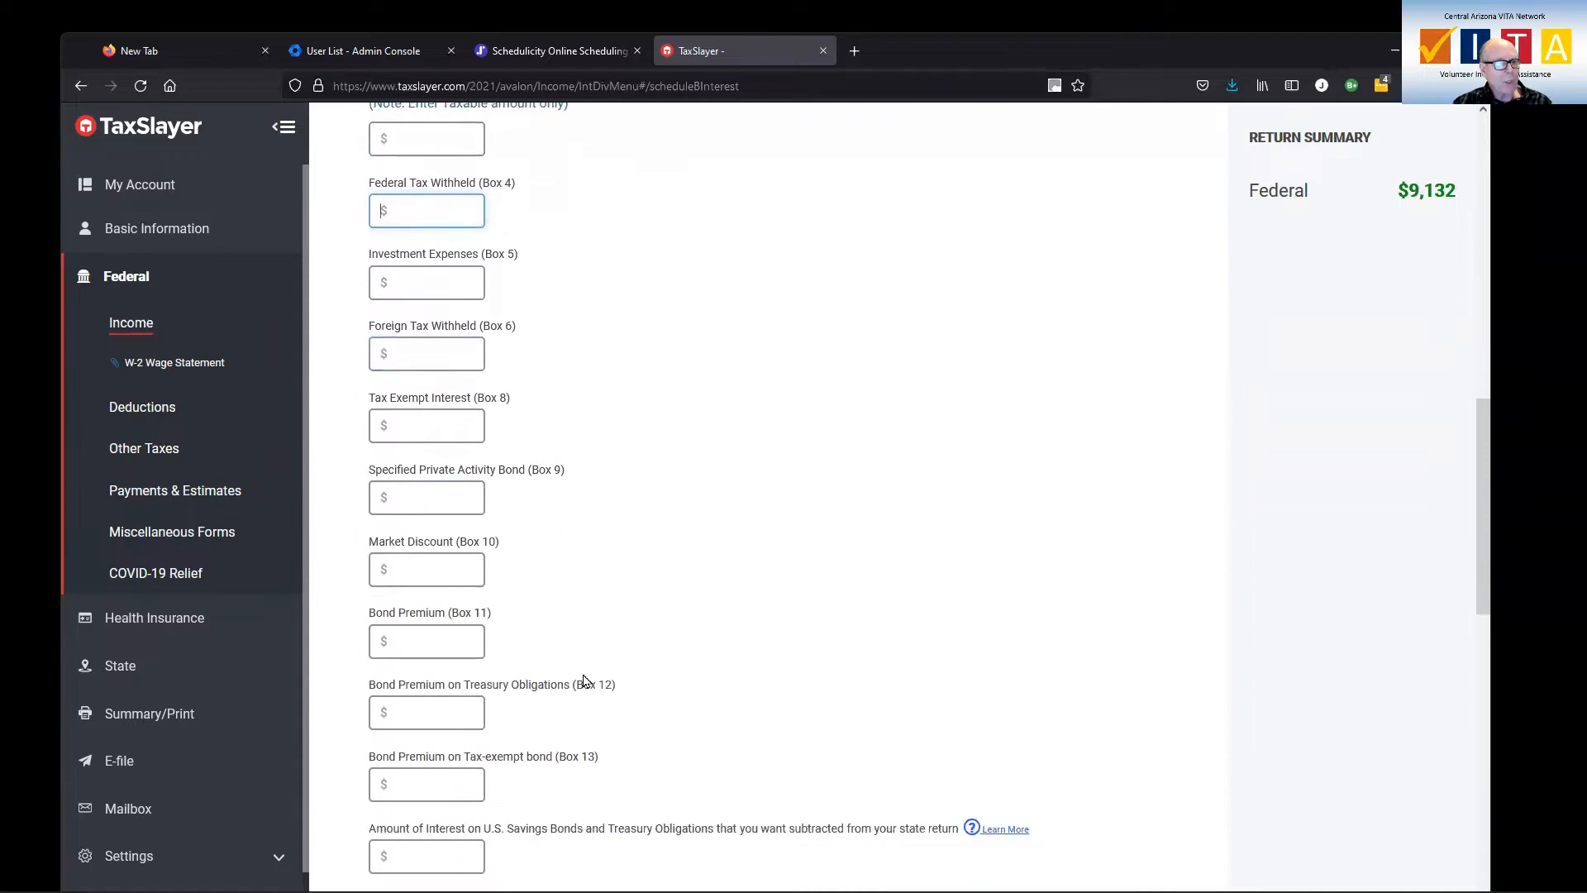
scroll(584, 680, down, 3)
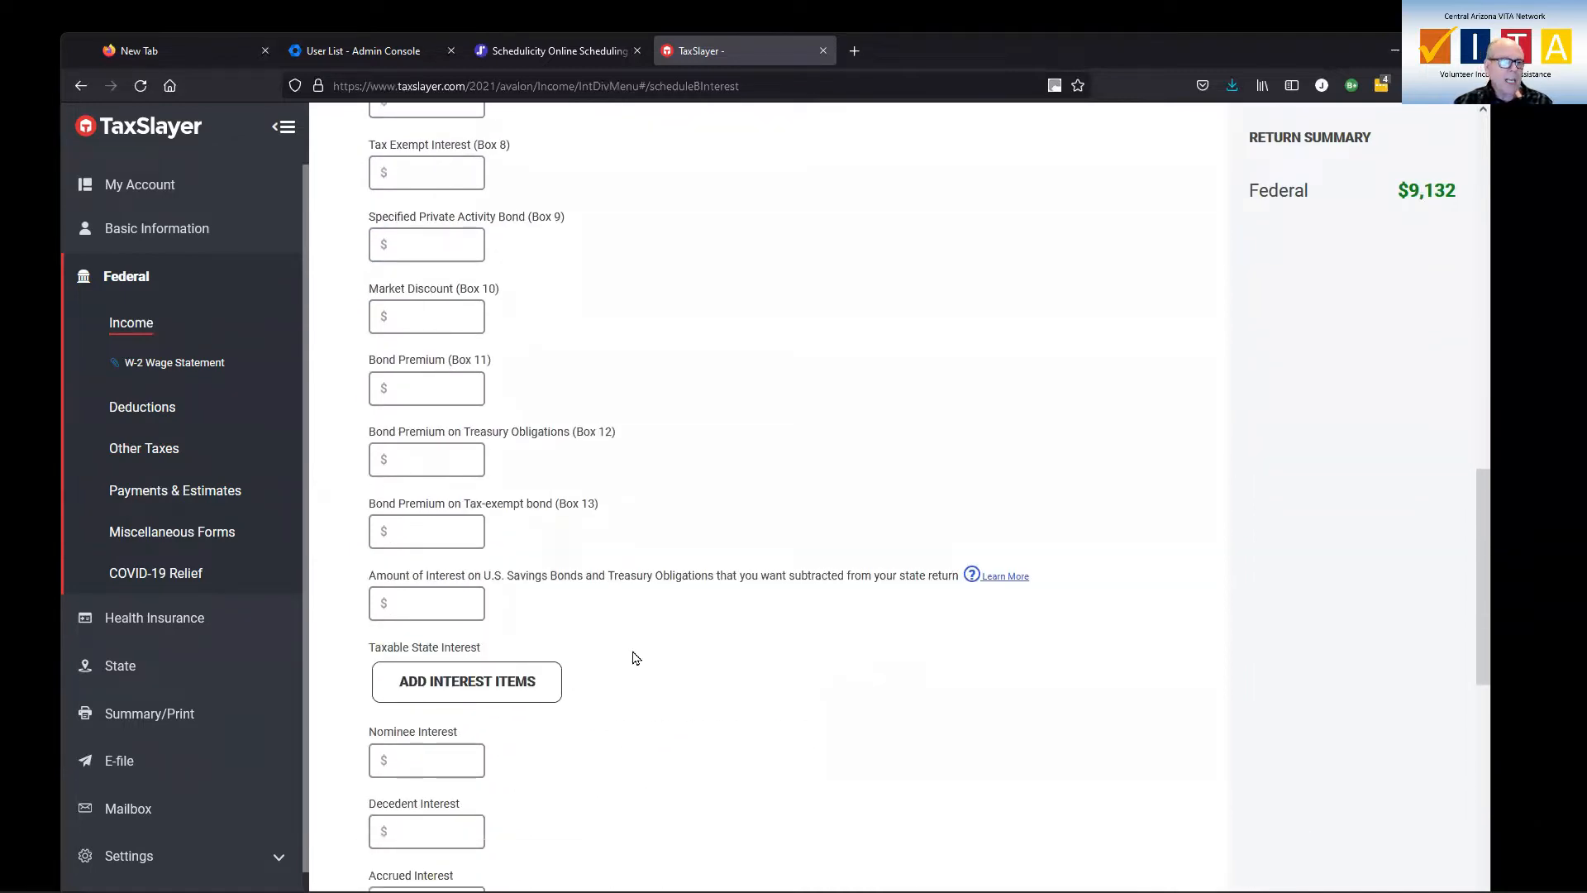
scroll(641, 655, down, 10)
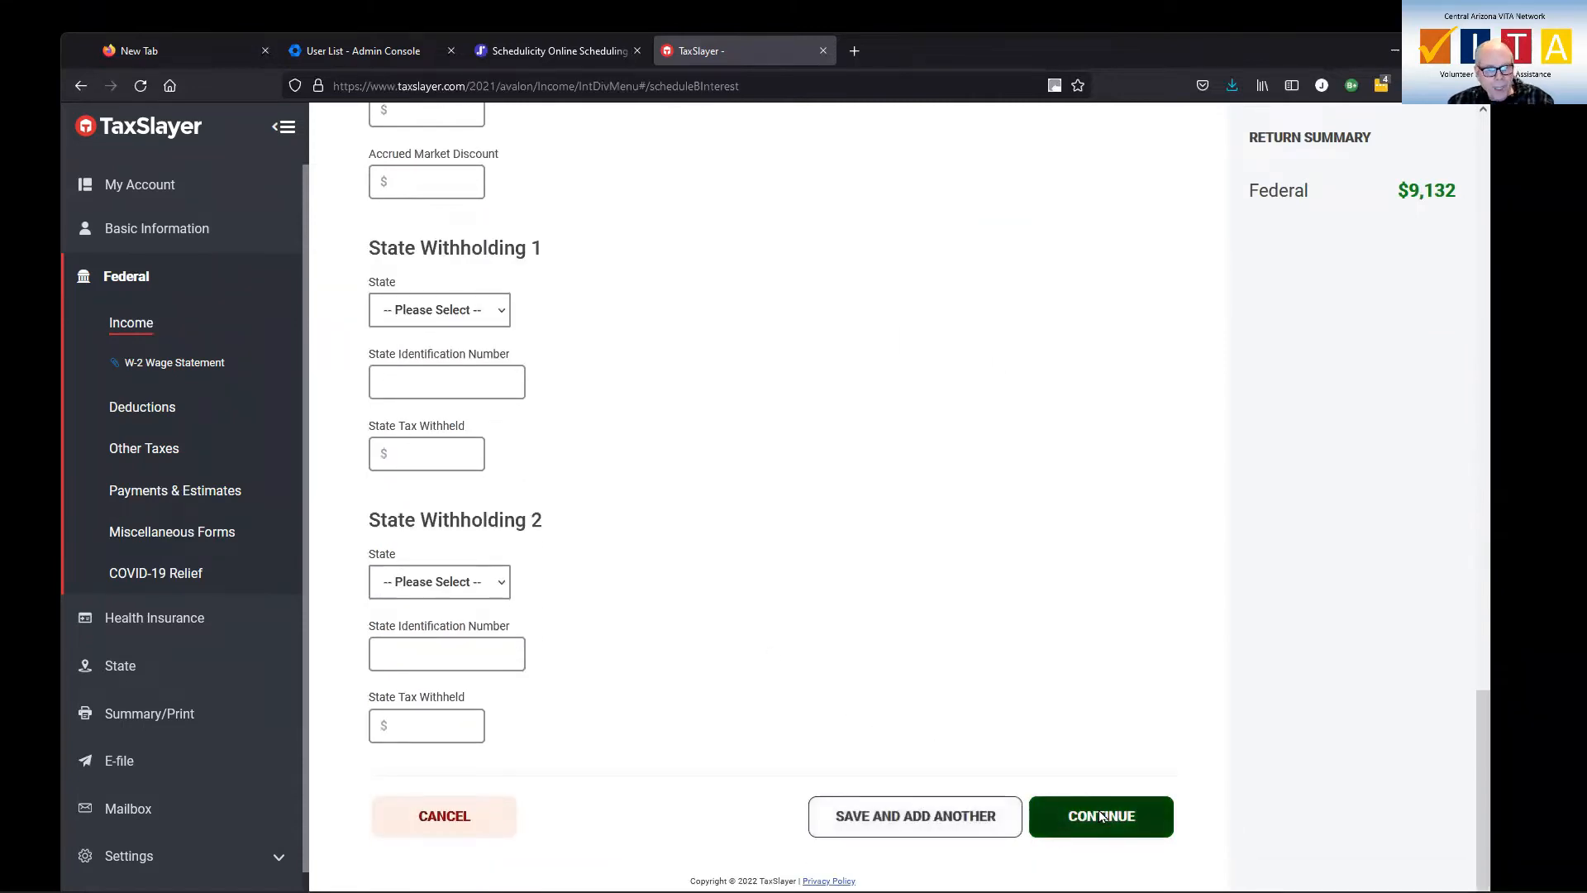
click(1094, 818)
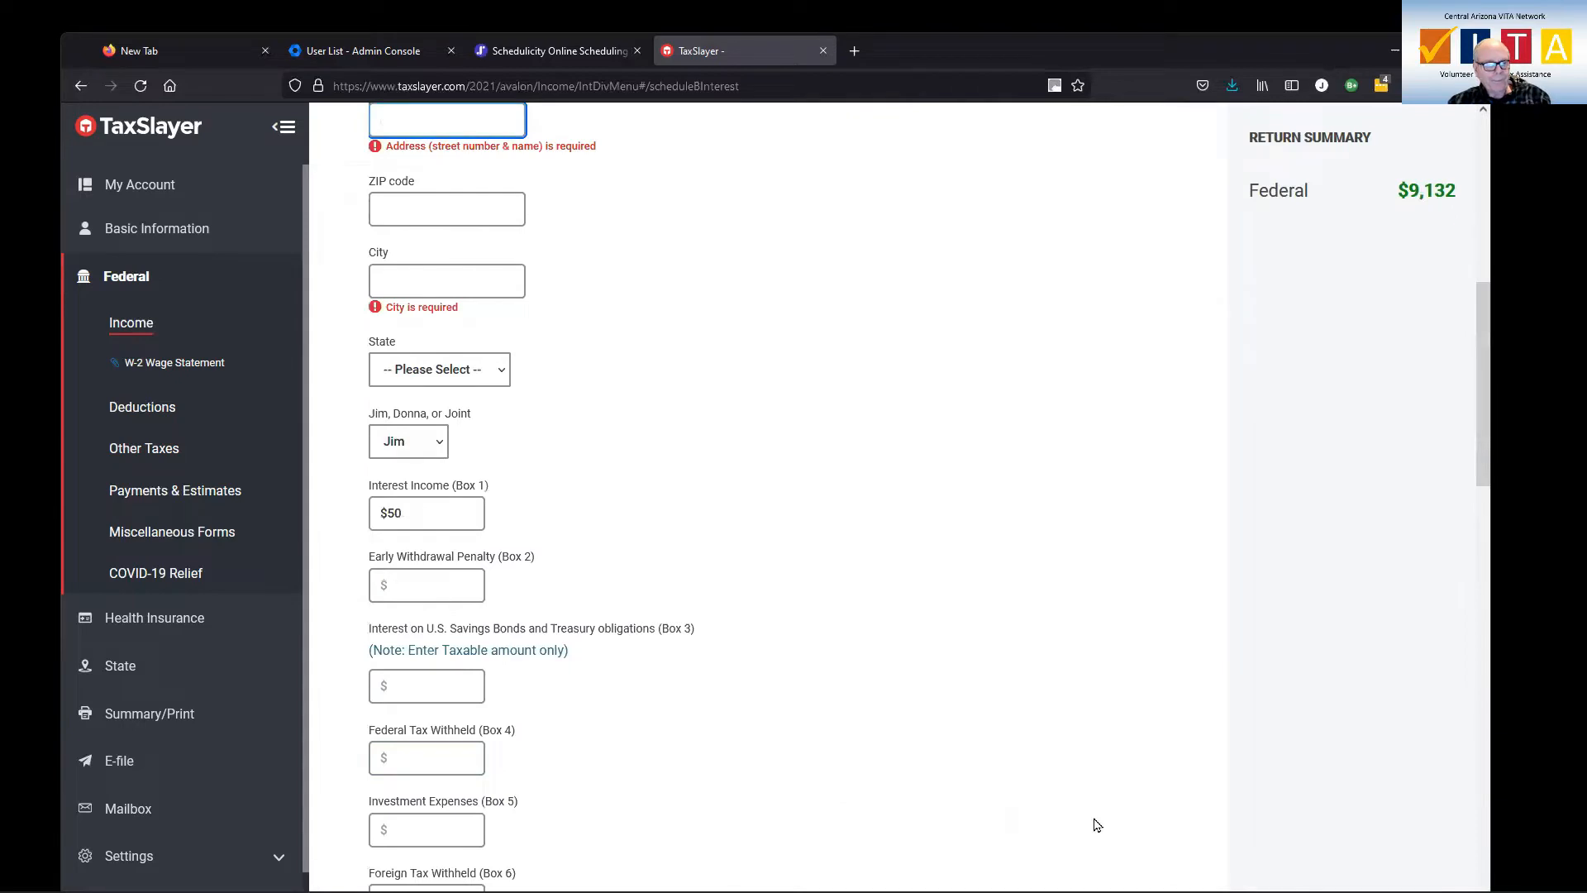
Fill in the 1099-INT payer's street address and ZIP code, and save the interest entry
scroll(1058, 803, up, 3)
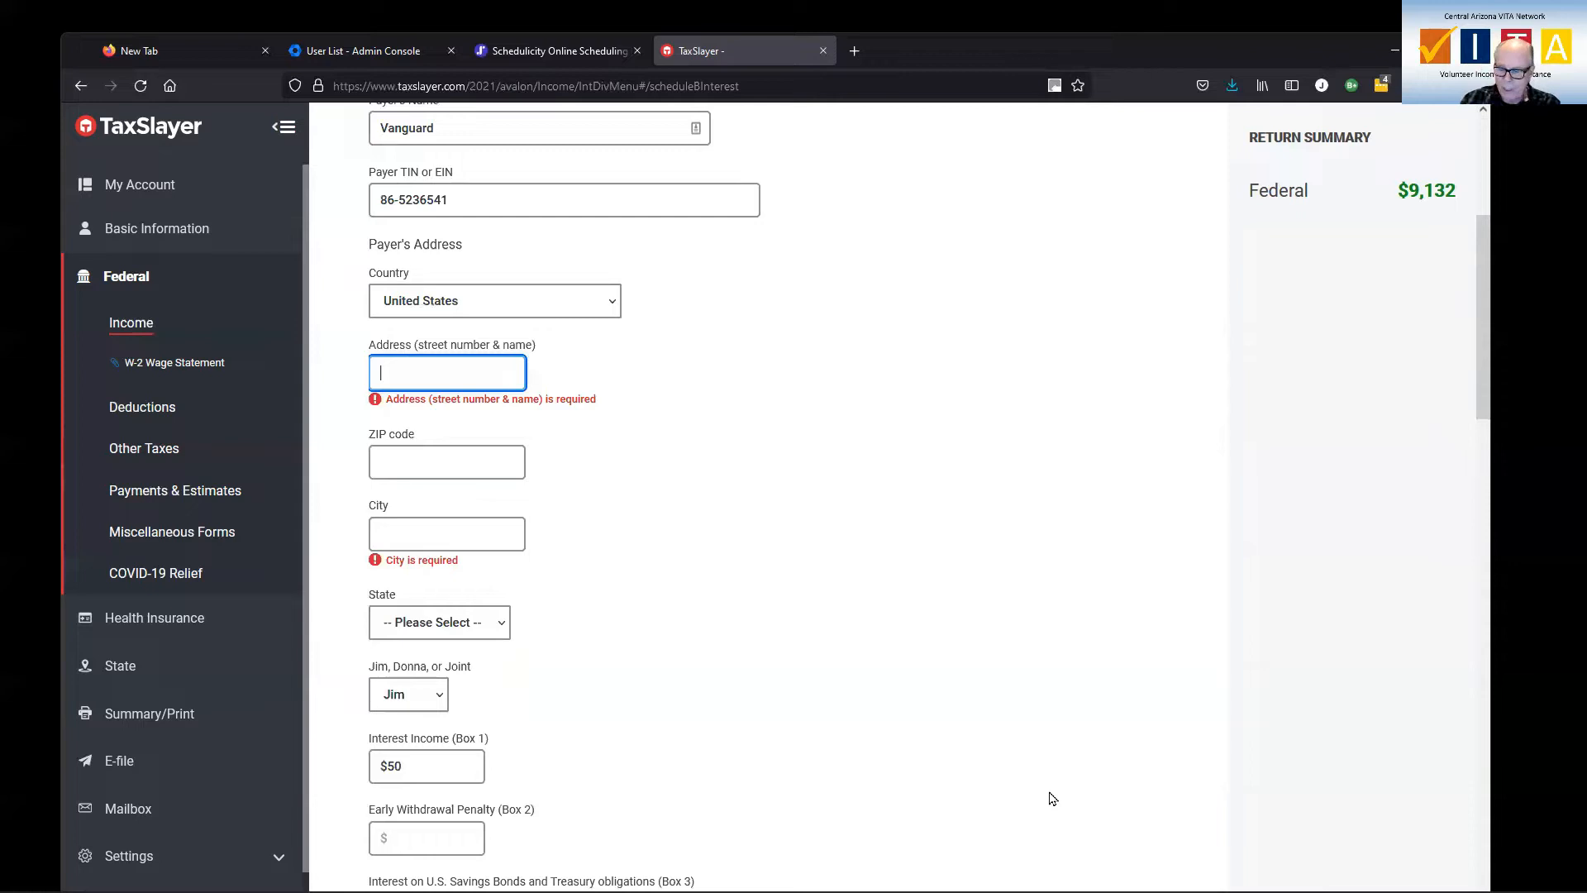
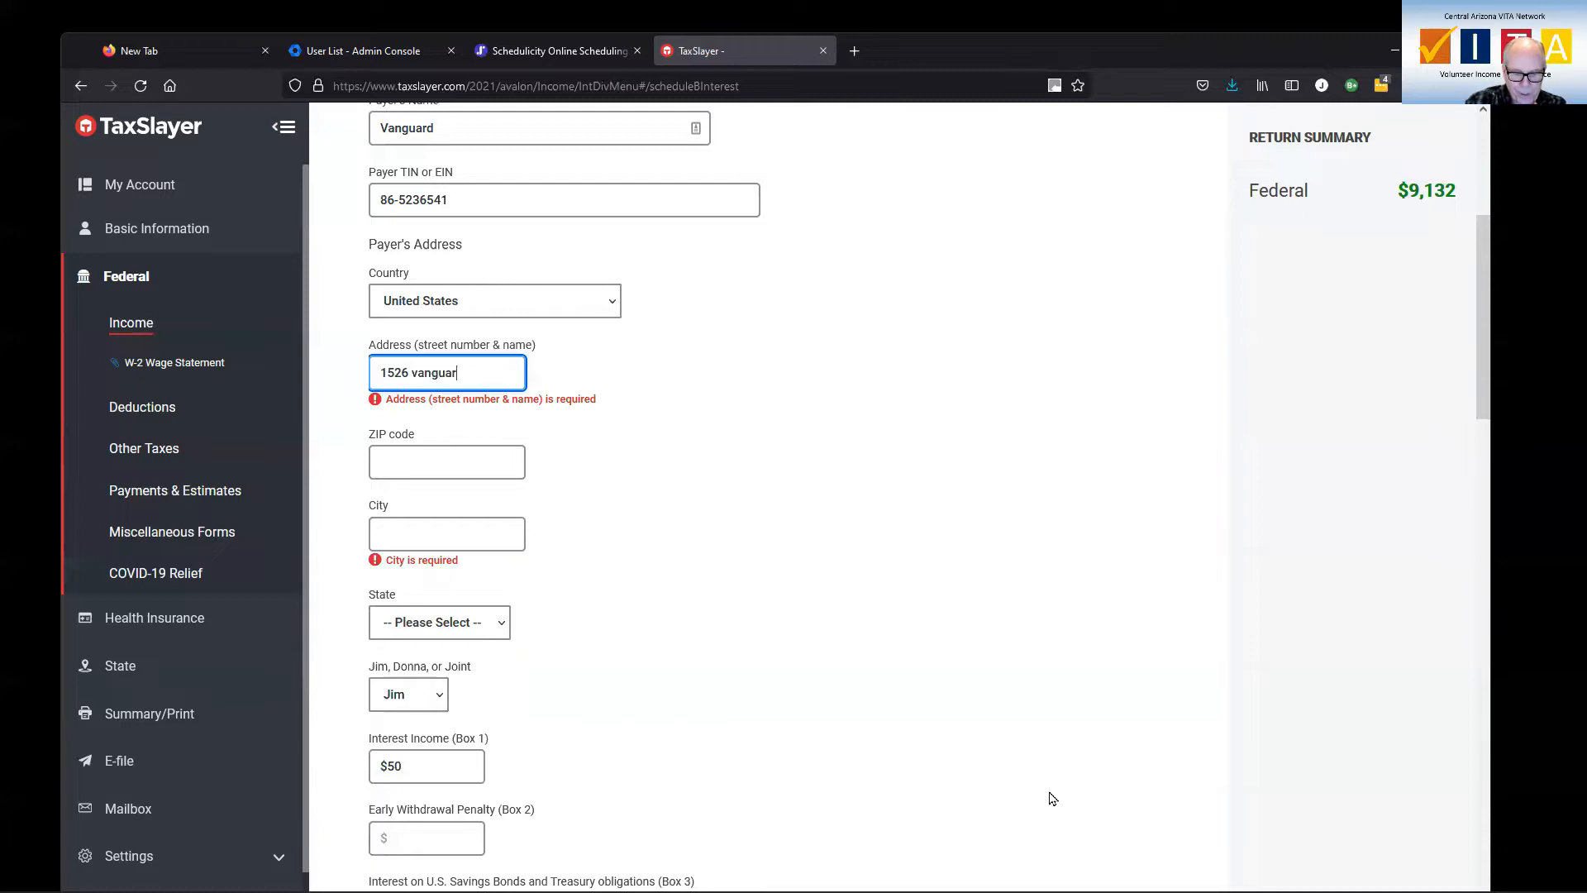
key(Tab)
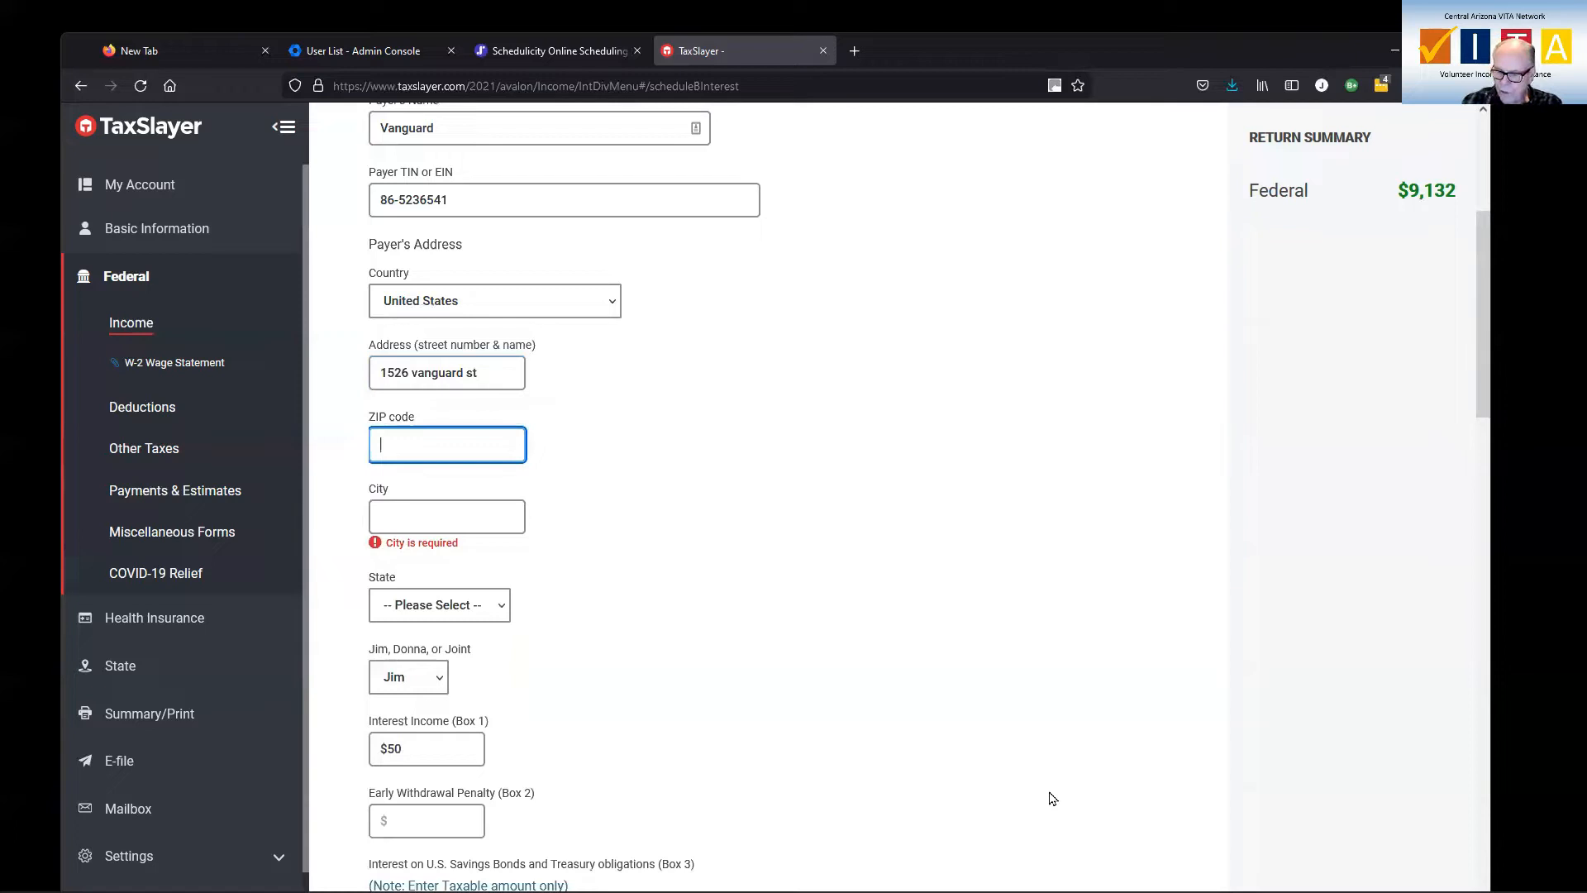
text(85)
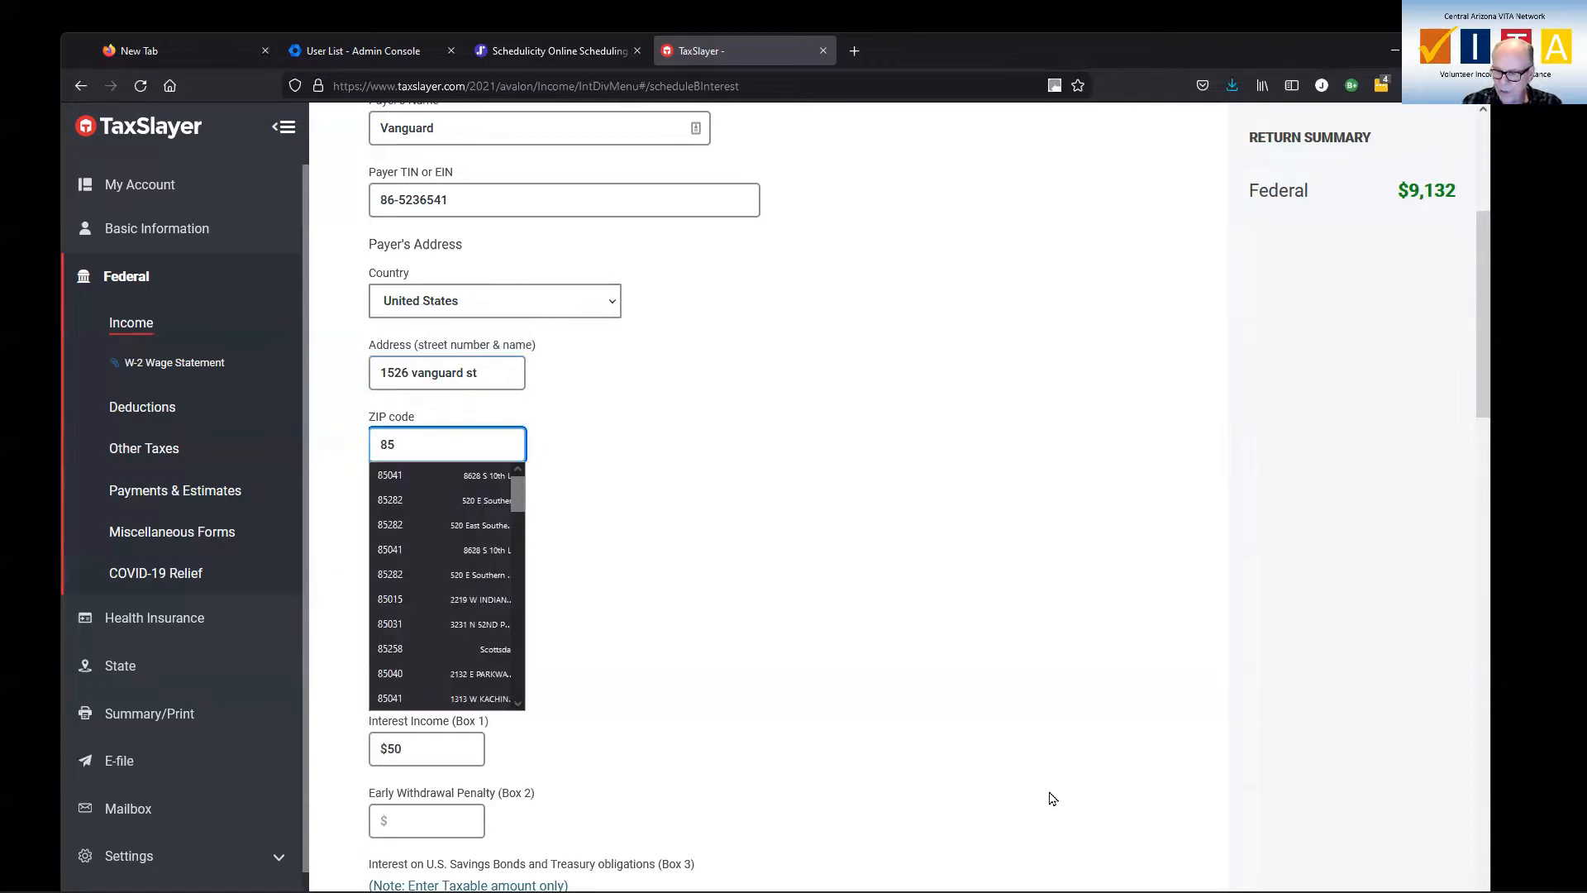
text(012)
key(Tab)
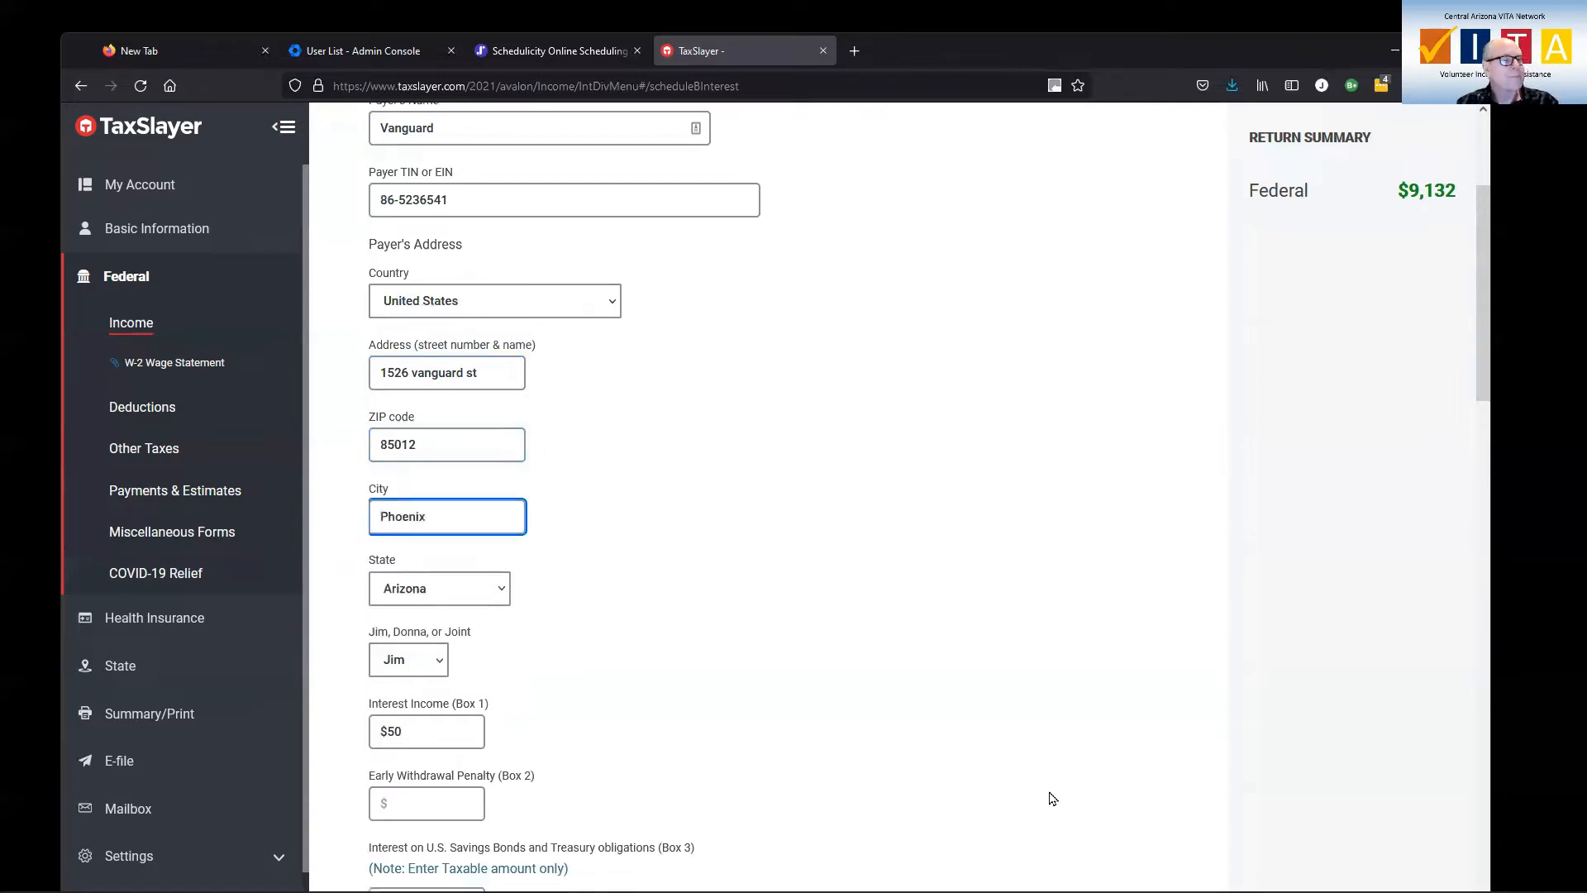
scroll(718, 556, down, 10)
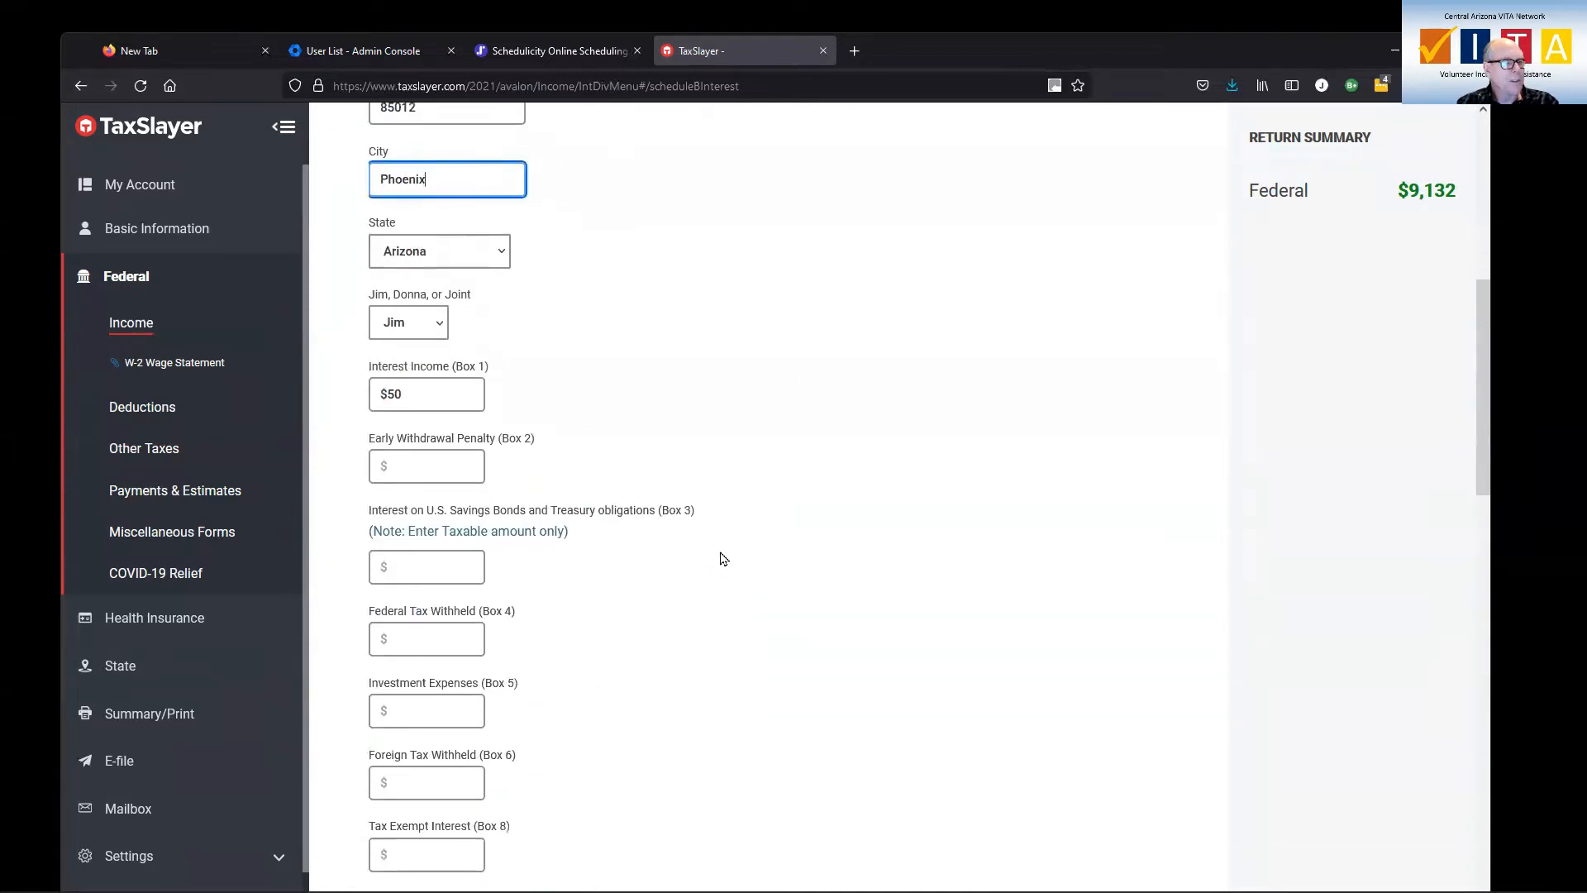
scroll(744, 649, down, 8)
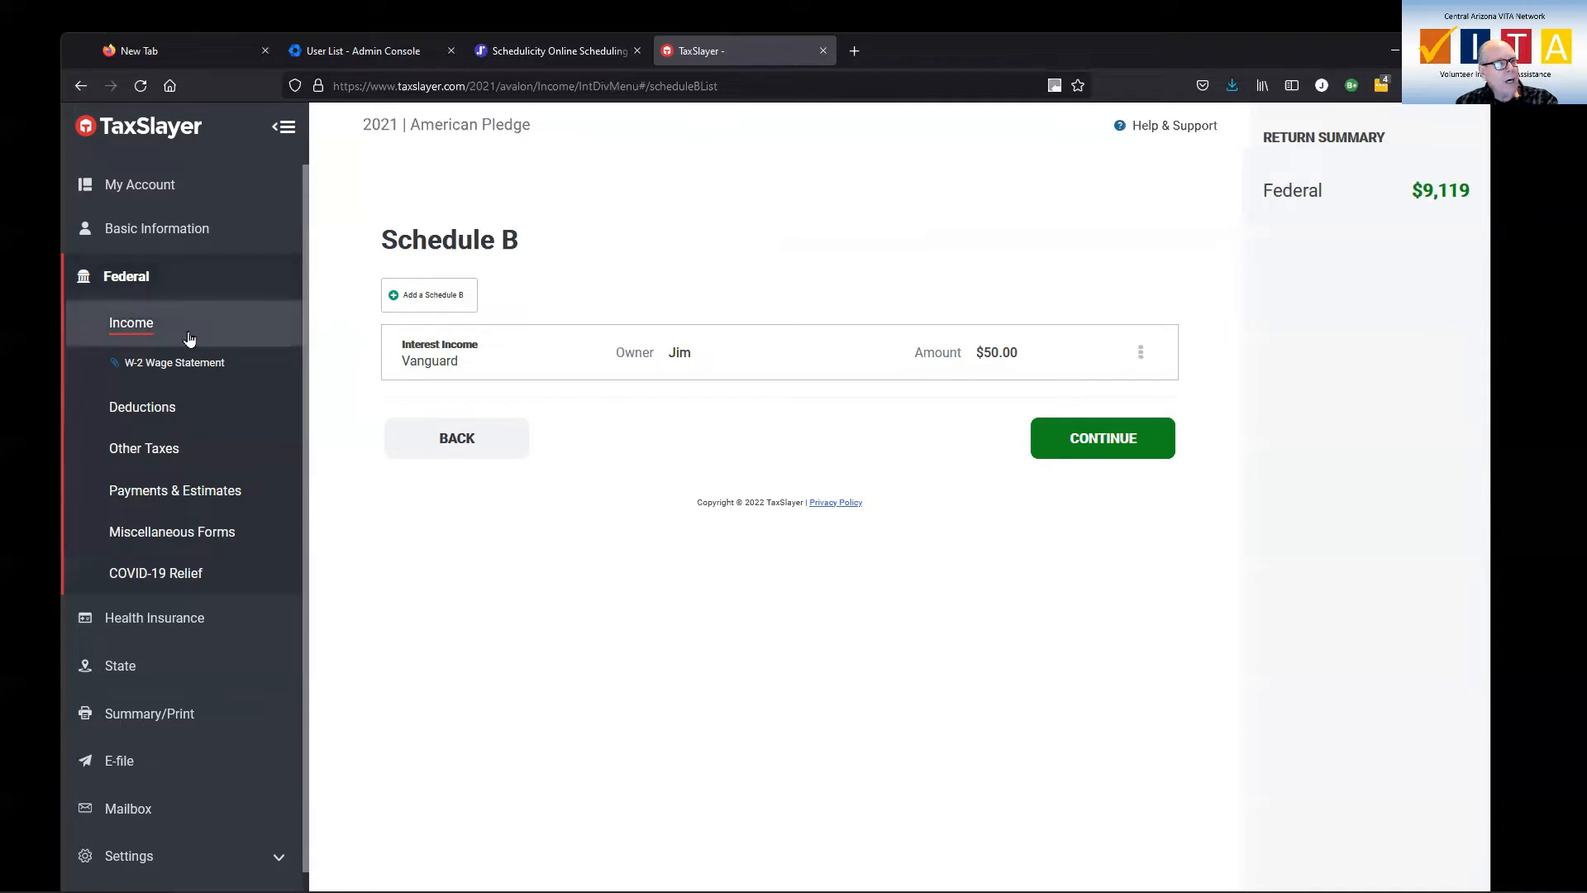
Add a new Schedule B entry of type Dividend Income, Form 1099-DIV, under the bank or brokerage firm income
click(120, 328)
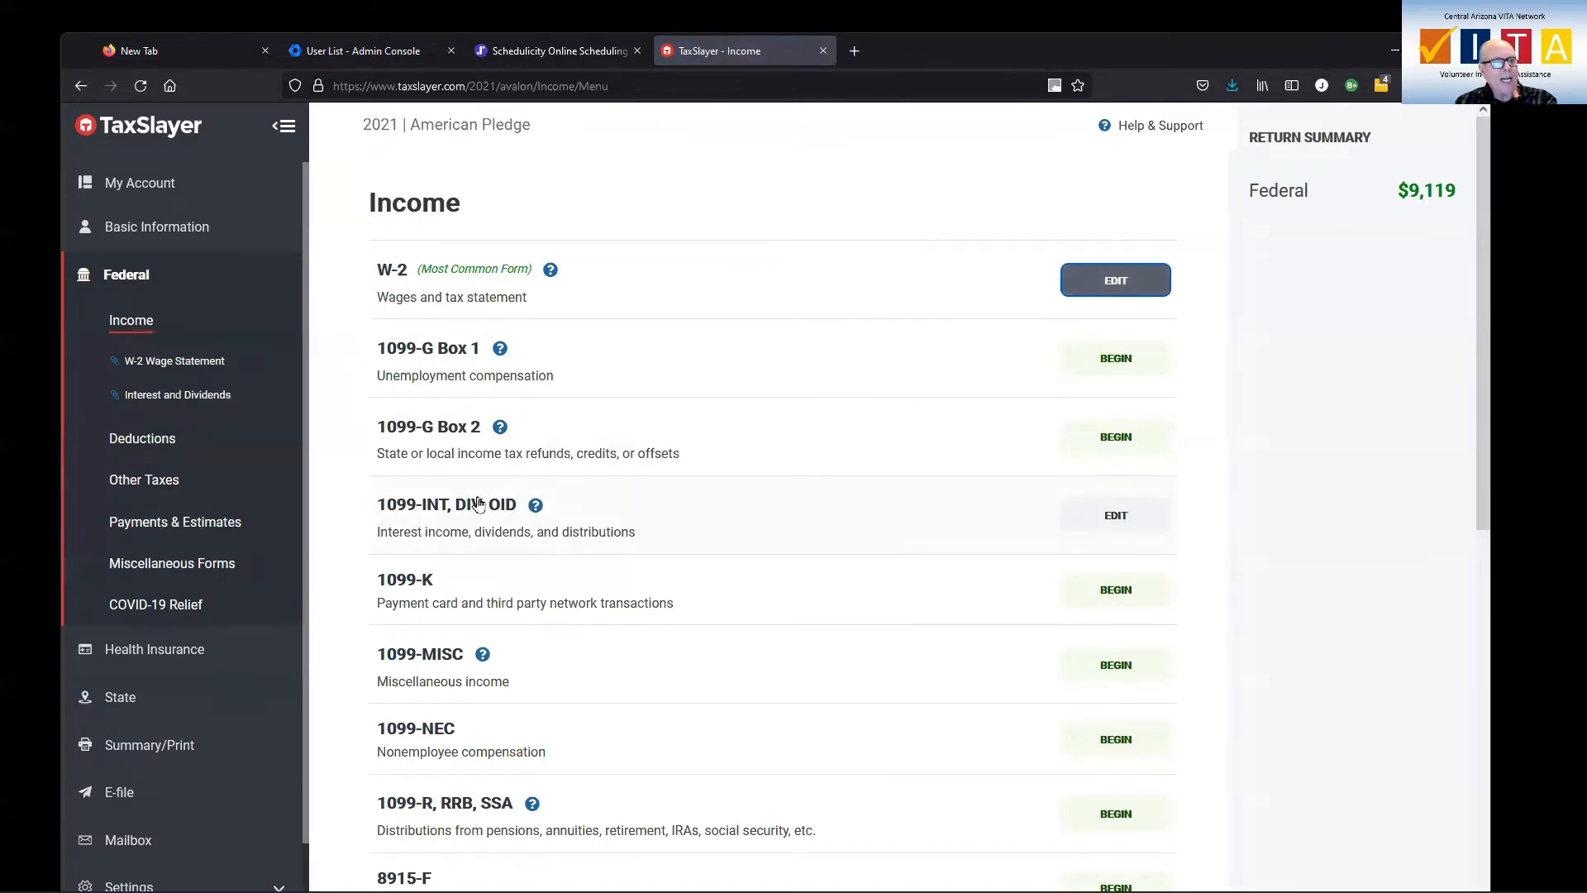
click(1115, 516)
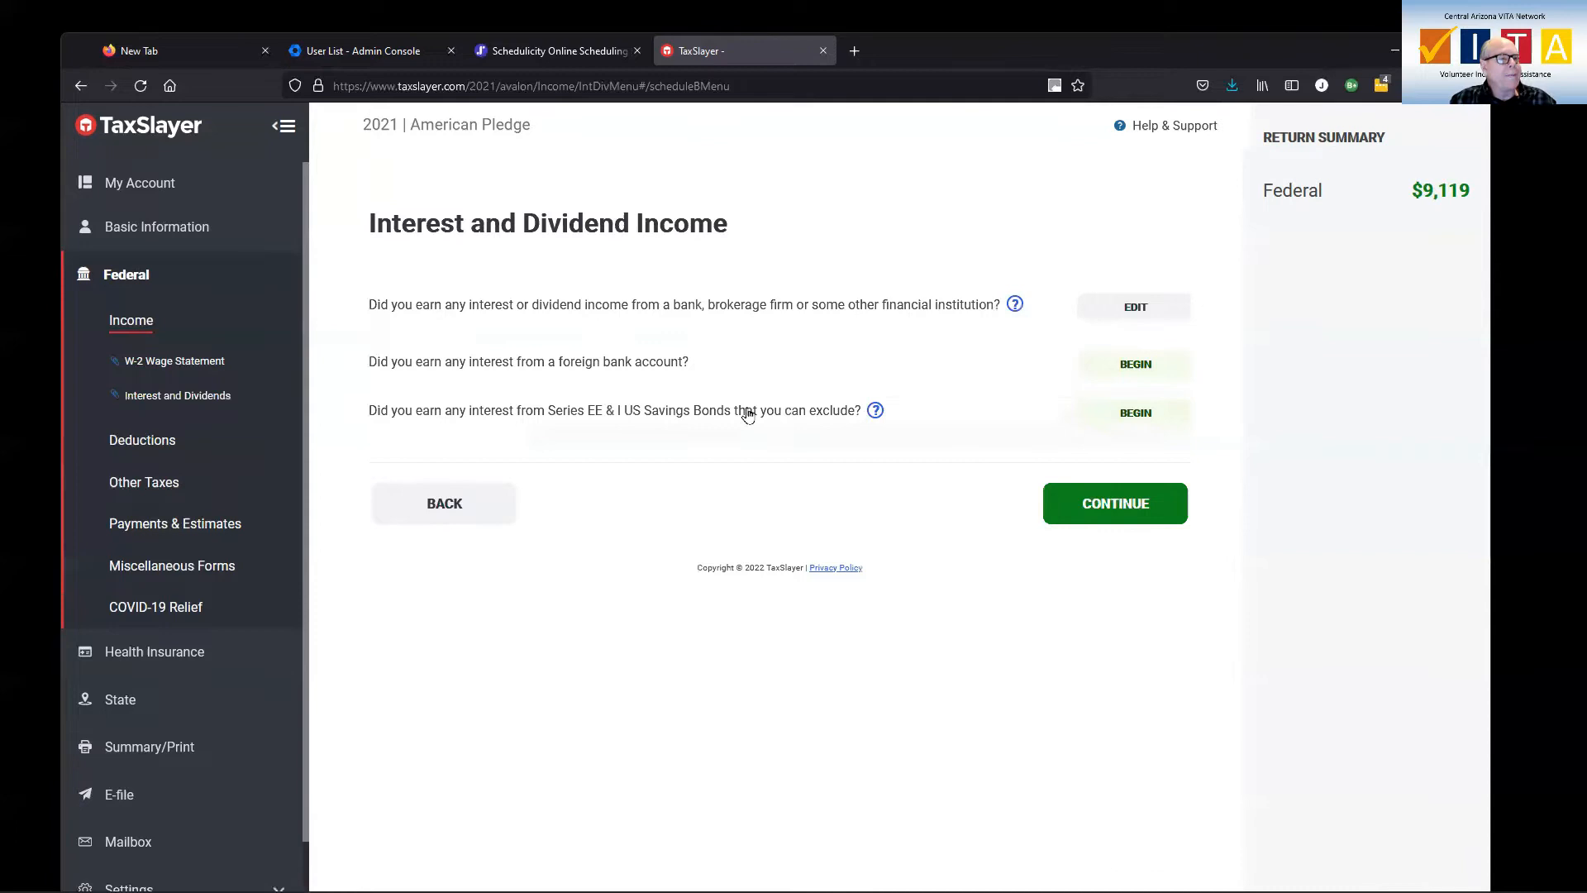
click(1137, 309)
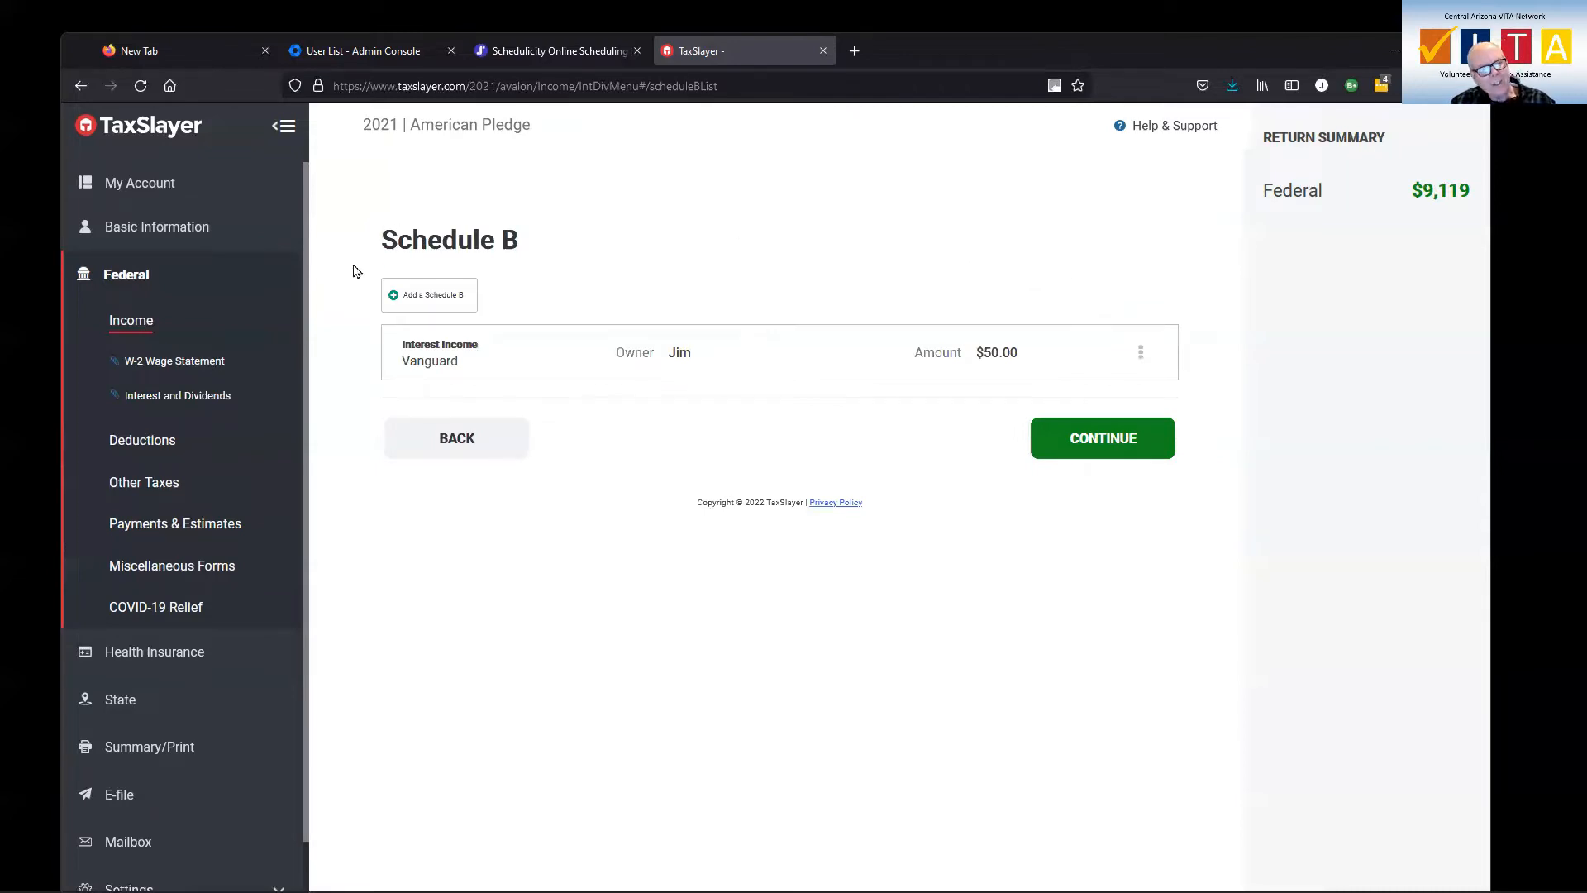
click(445, 297)
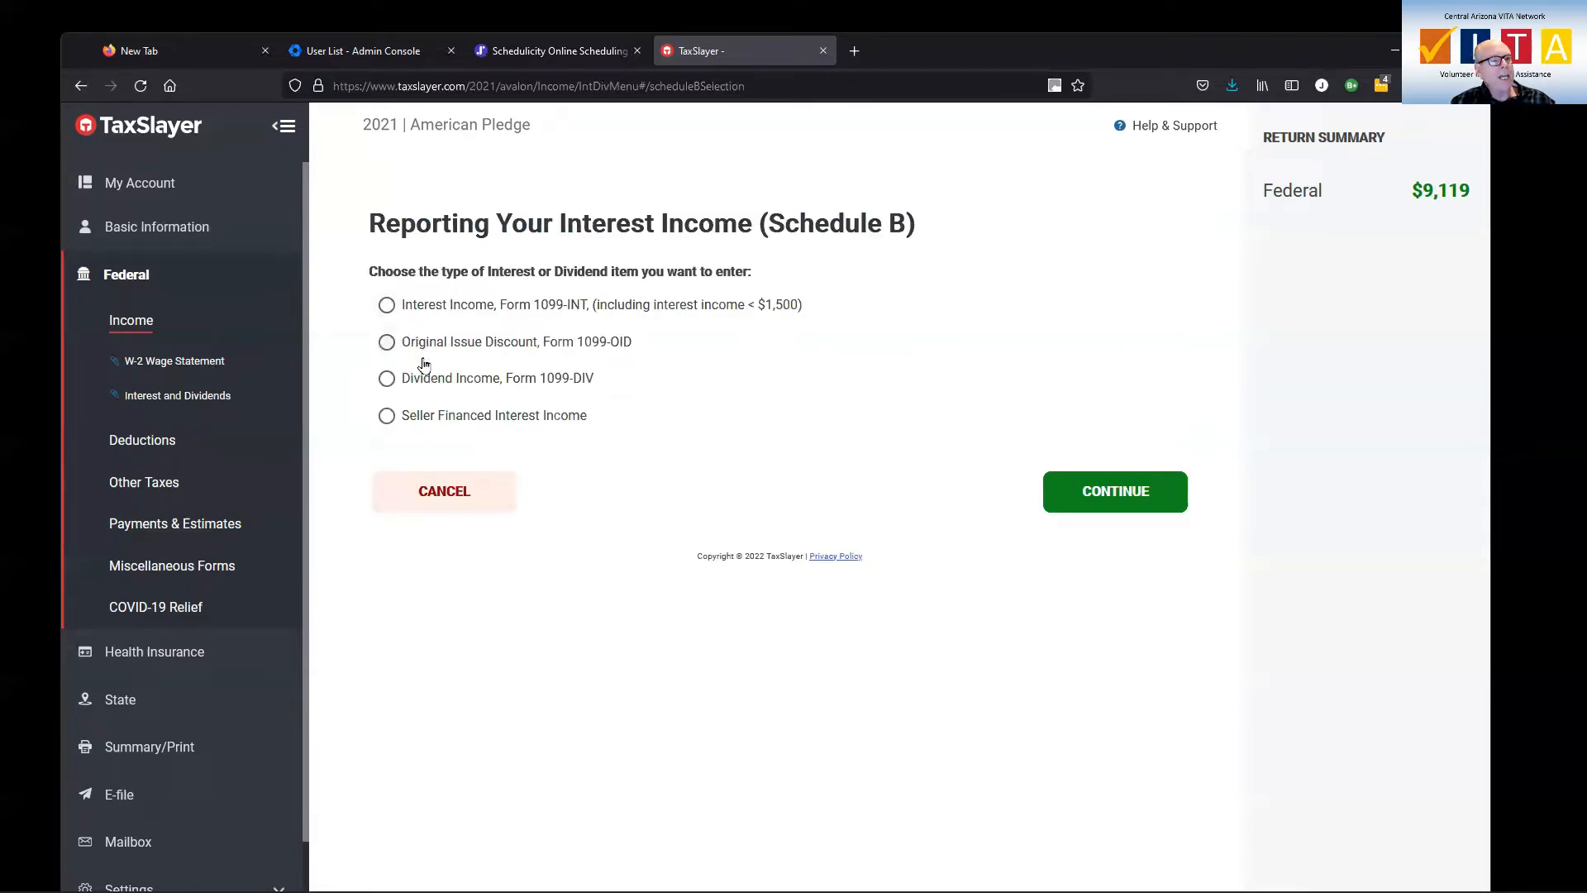
click(387, 380)
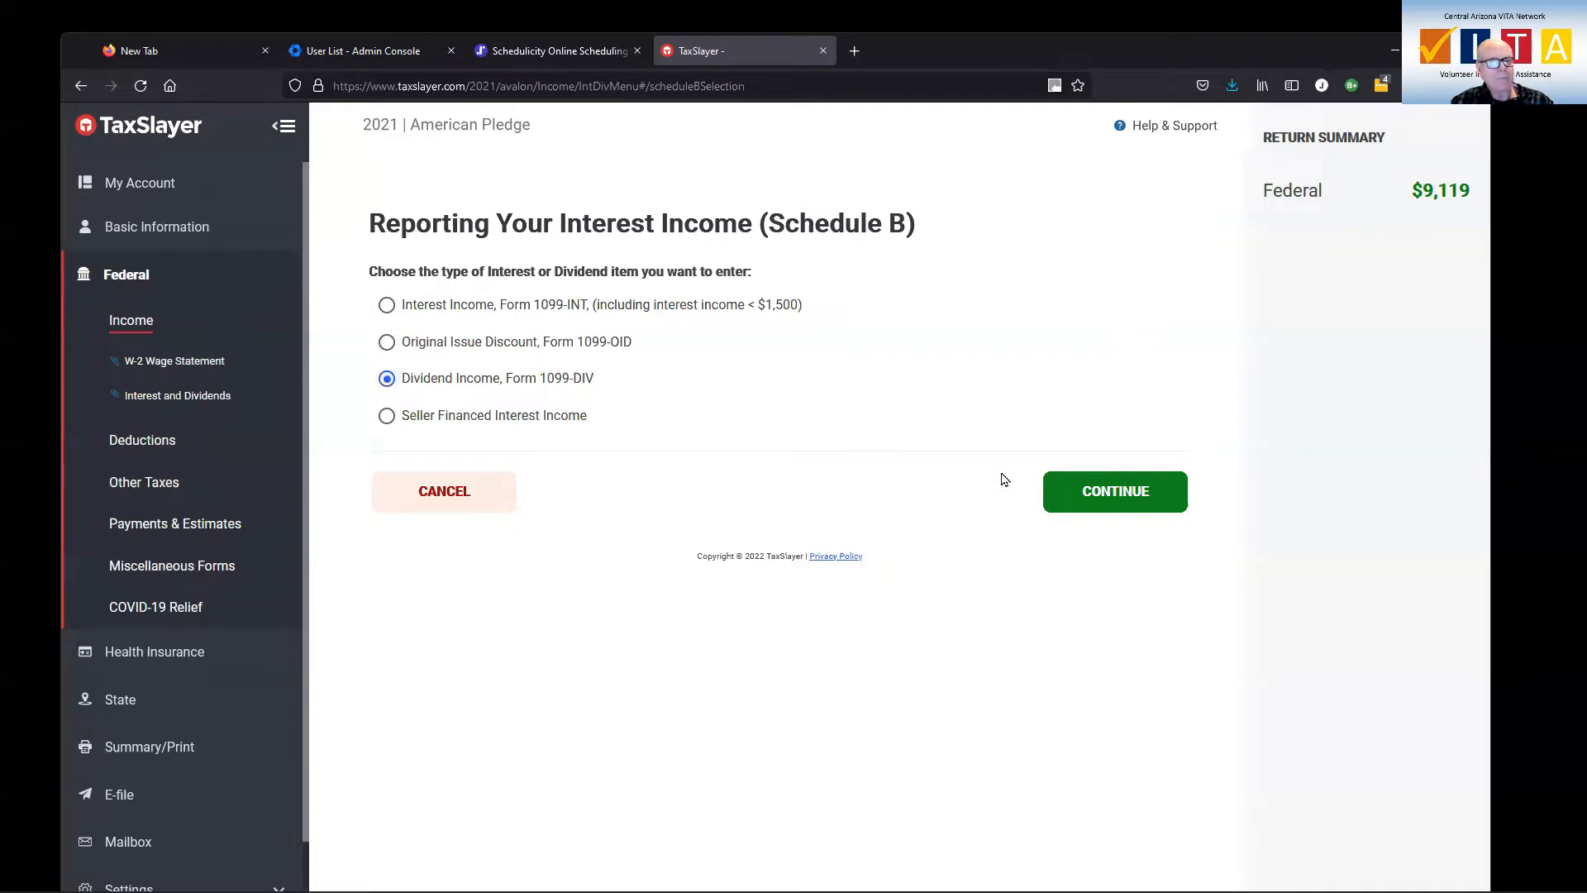
click(1054, 490)
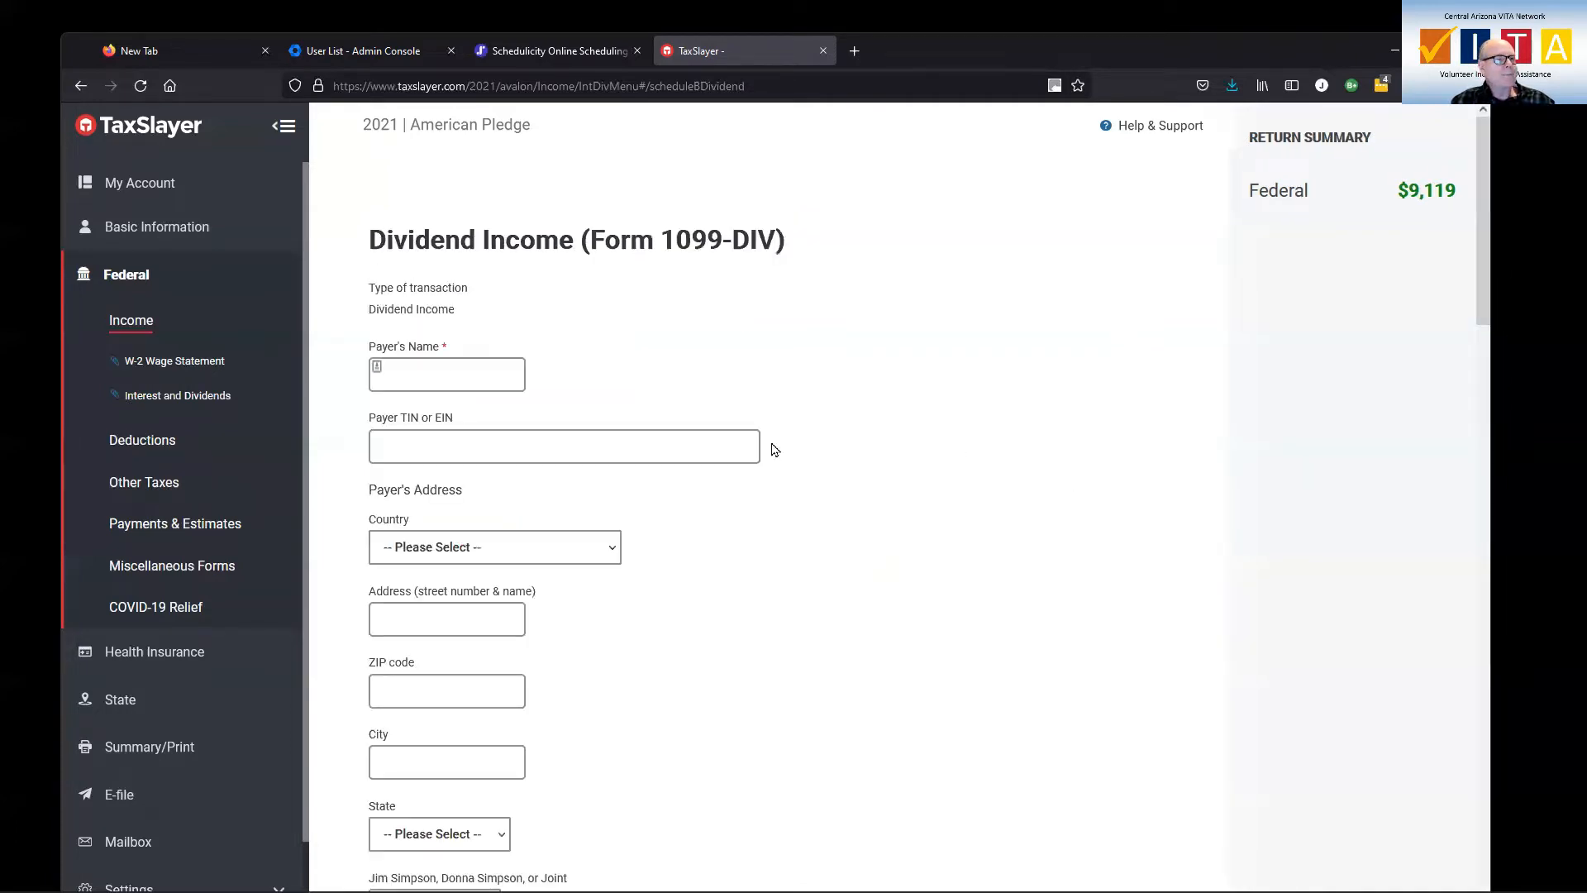
Enter Vanguard as the 1099-DIV payer's name and fill in the payer's TIN or EIN
click(428, 369)
text(Vanguard)
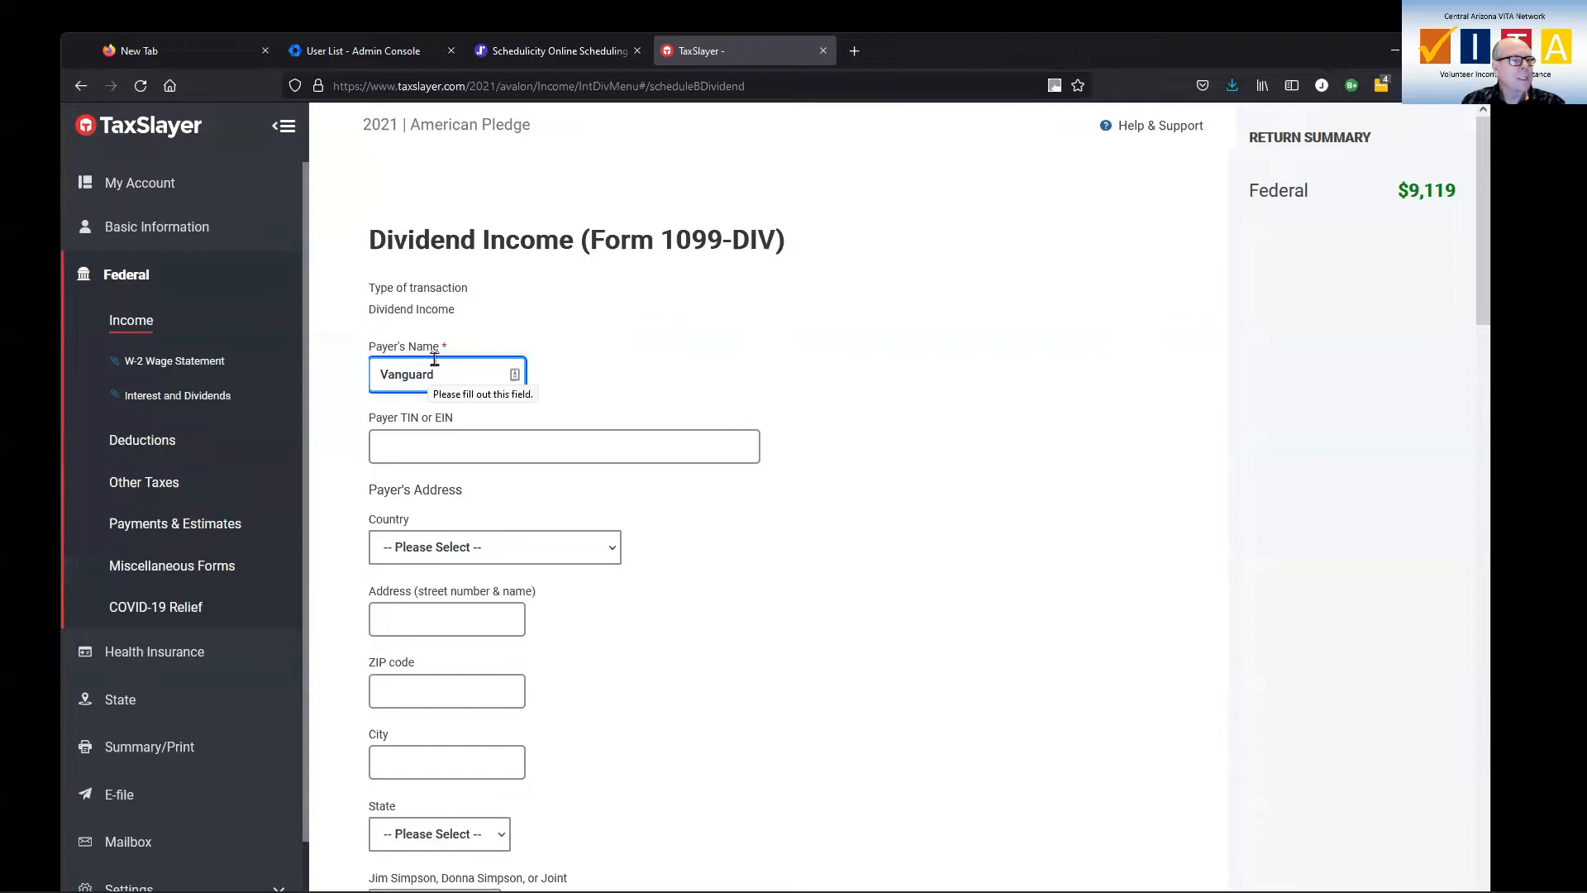
click(453, 444)
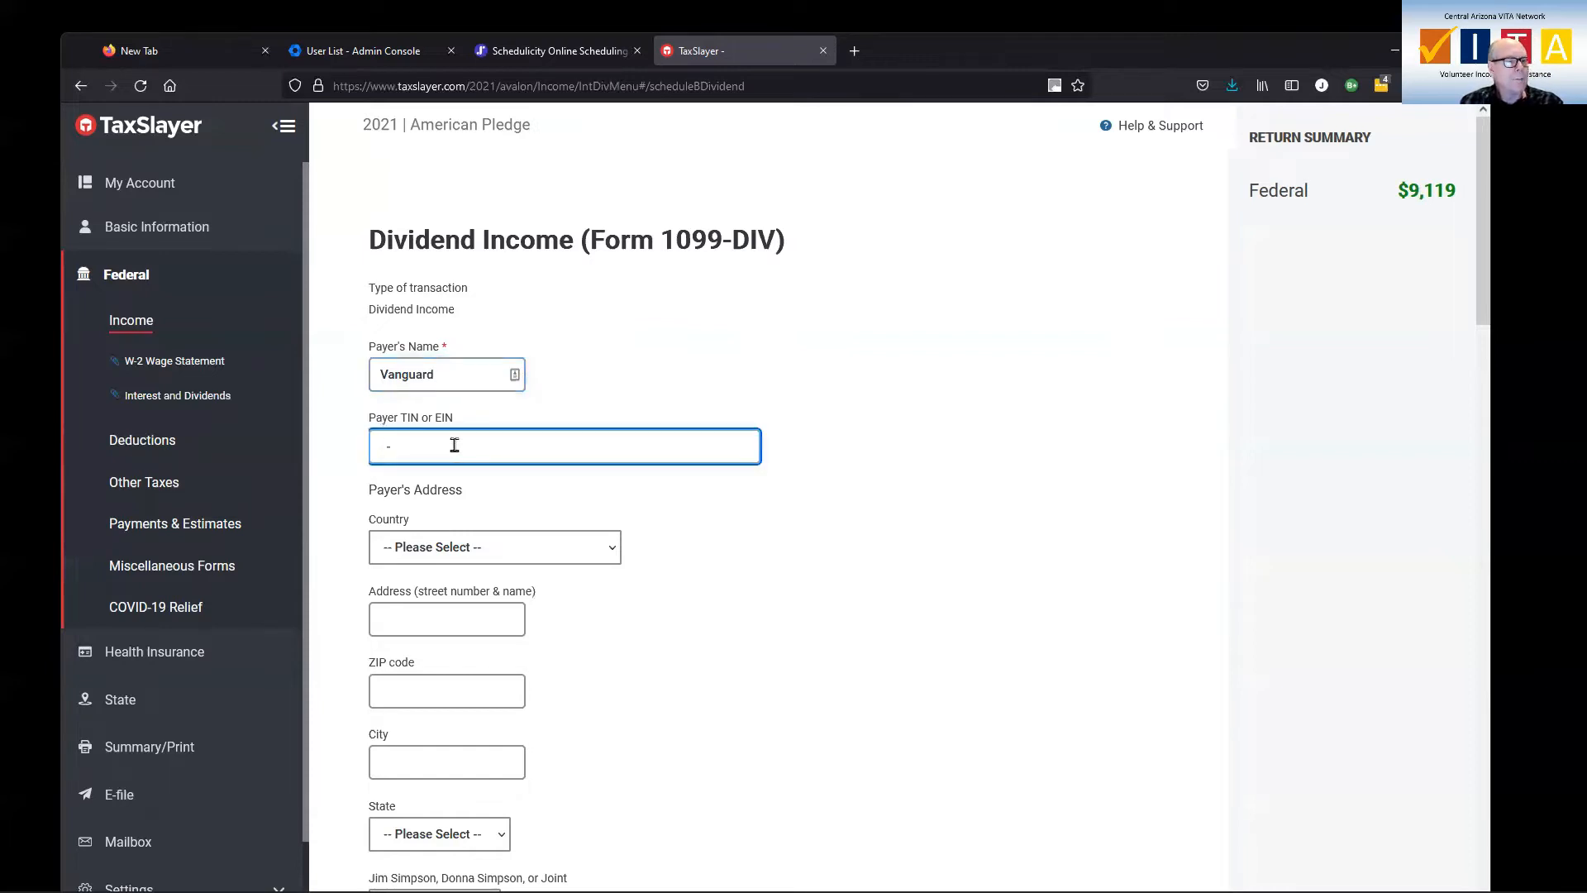
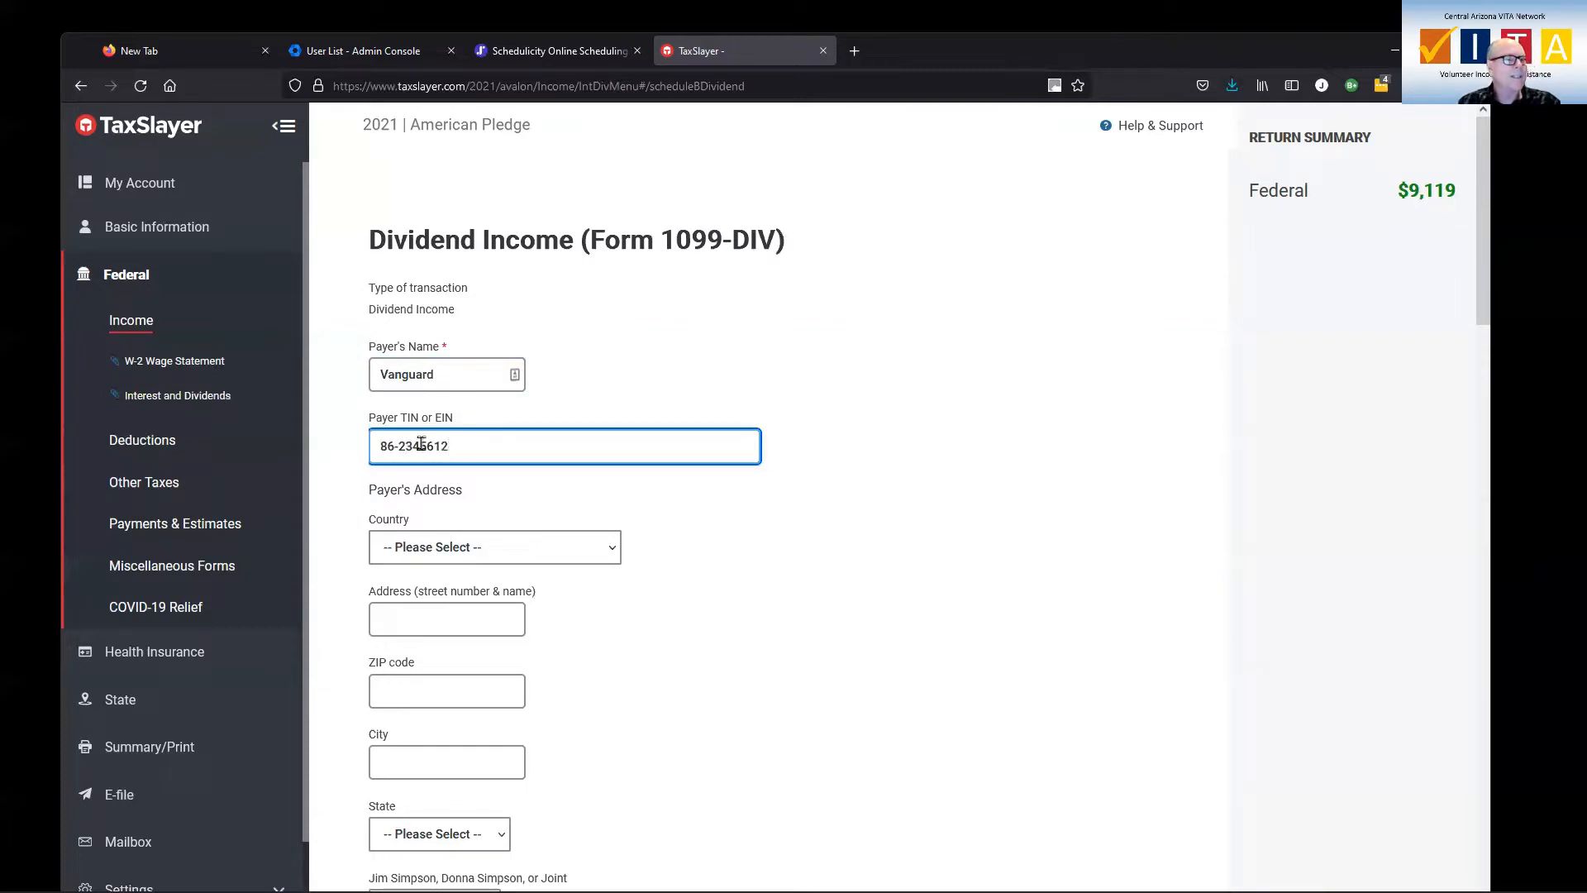
Set the 1099-DIV payer's country to United States and fill in the payer's street address and ZIP code
click(456, 554)
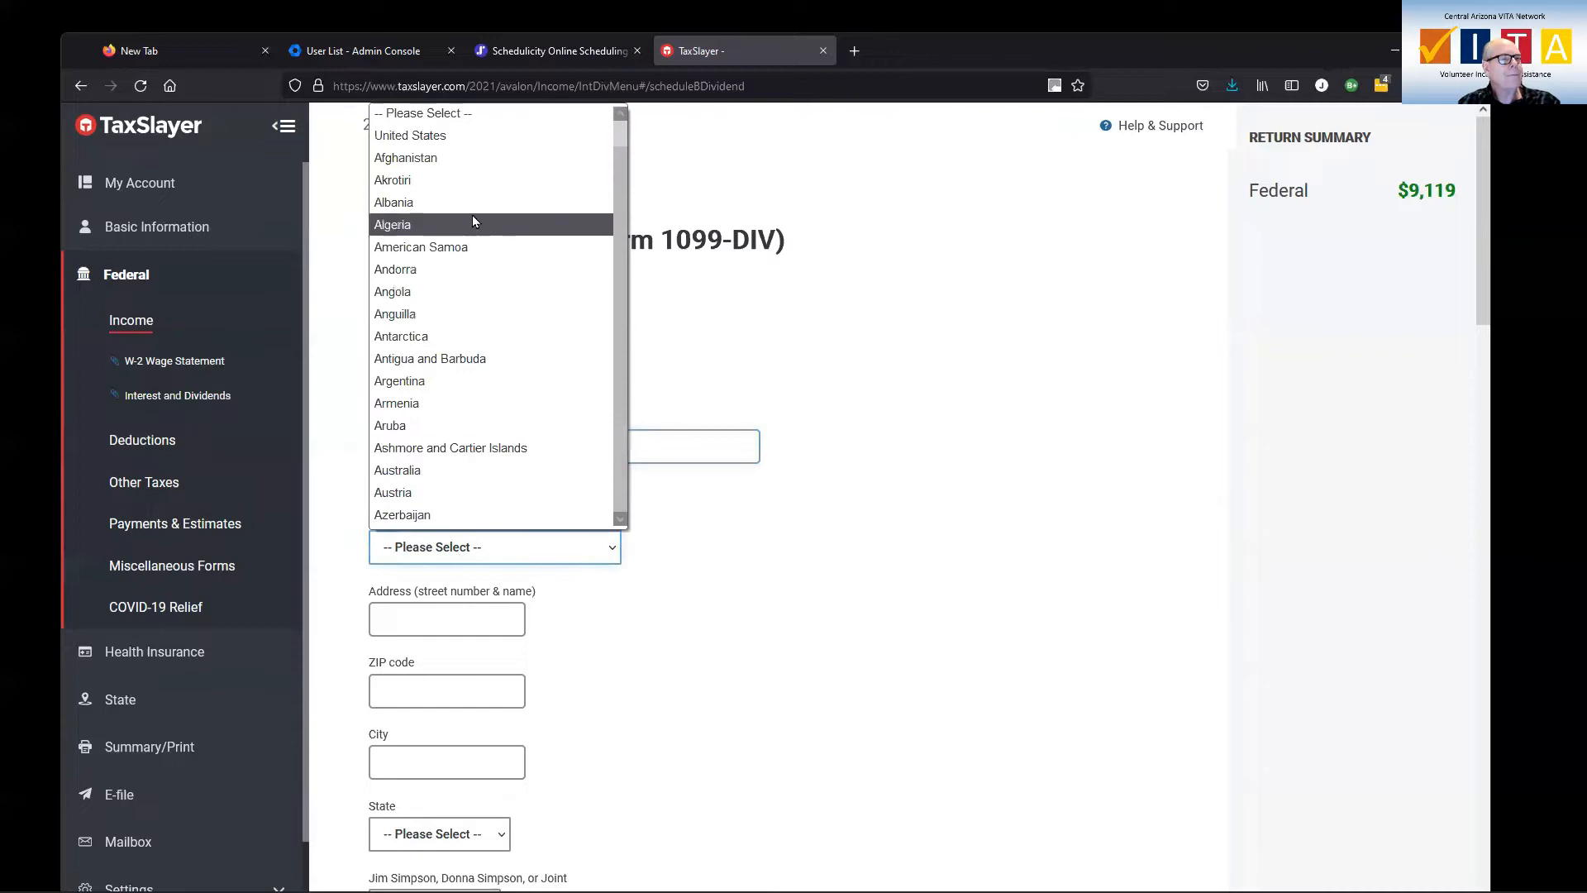
click(436, 137)
click(502, 620)
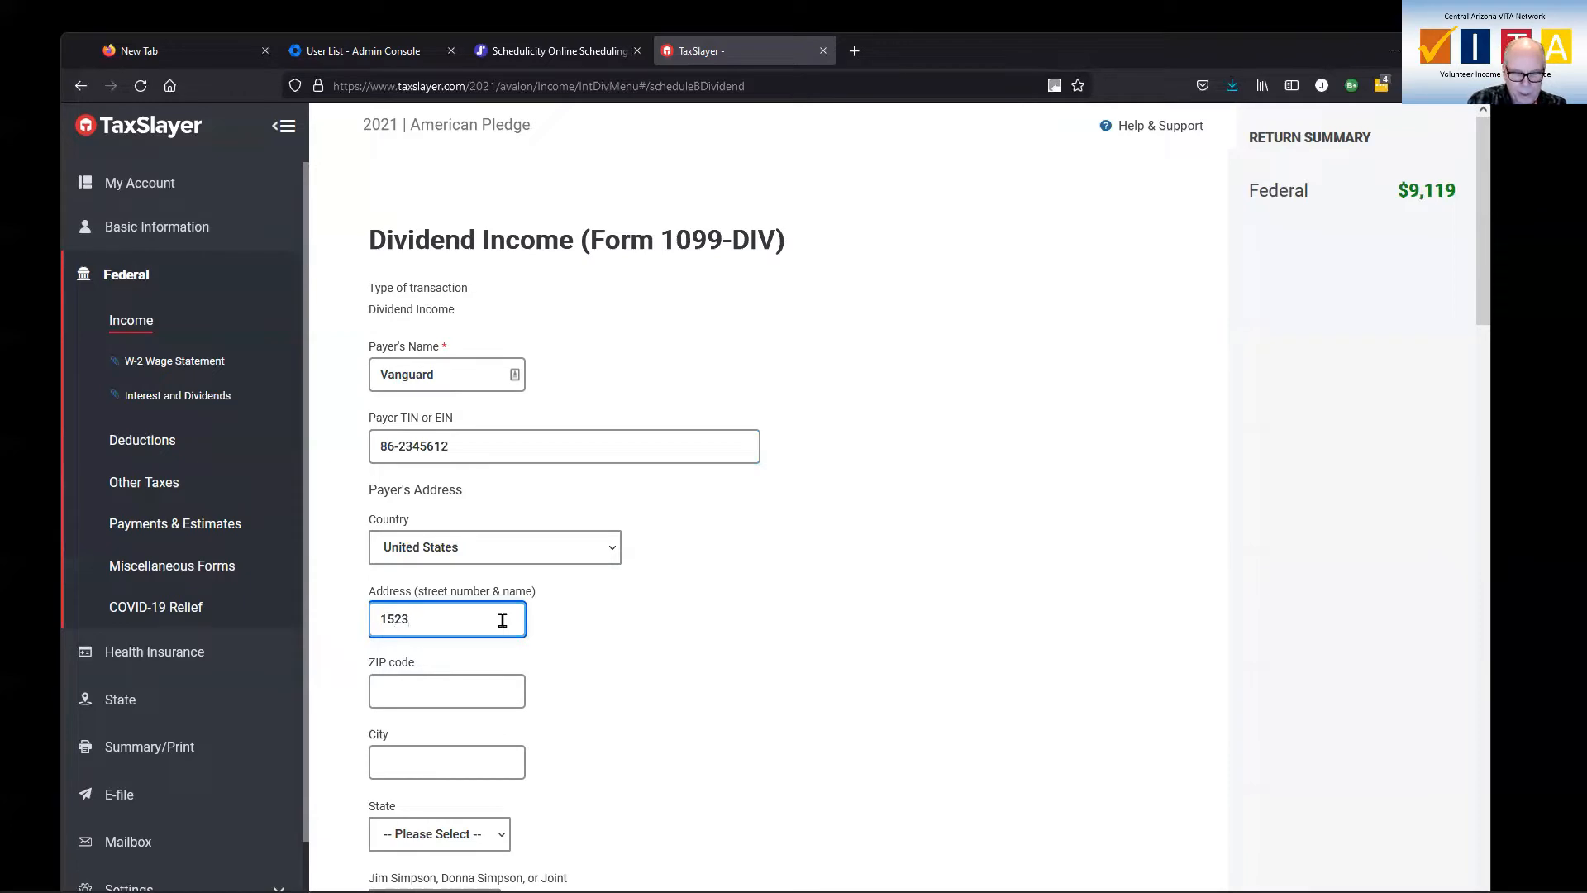
key(Tab)
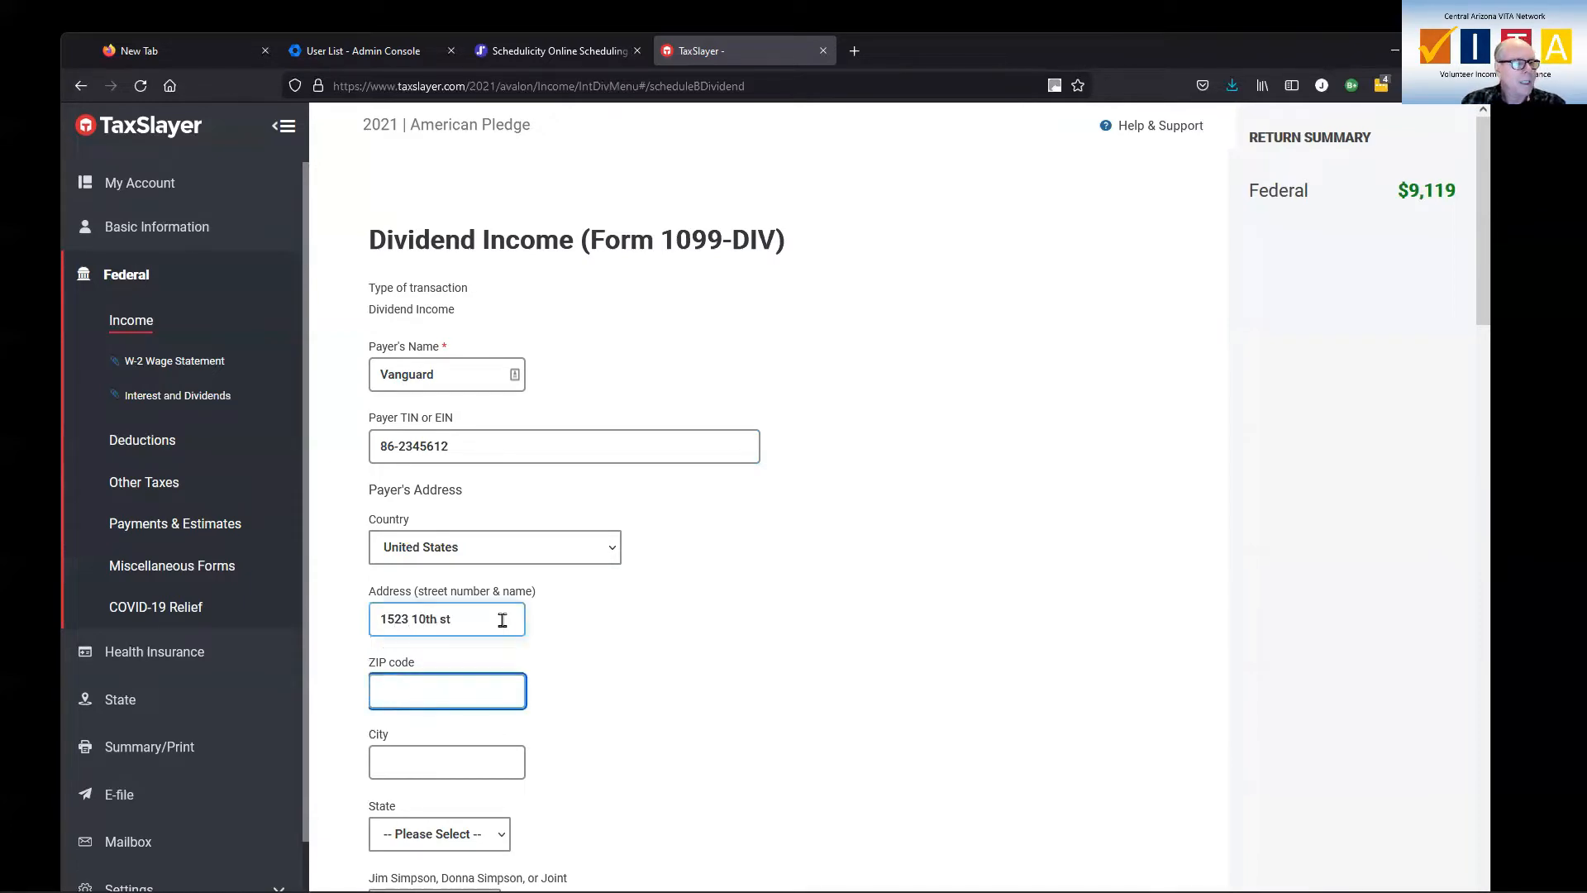
text(85012)
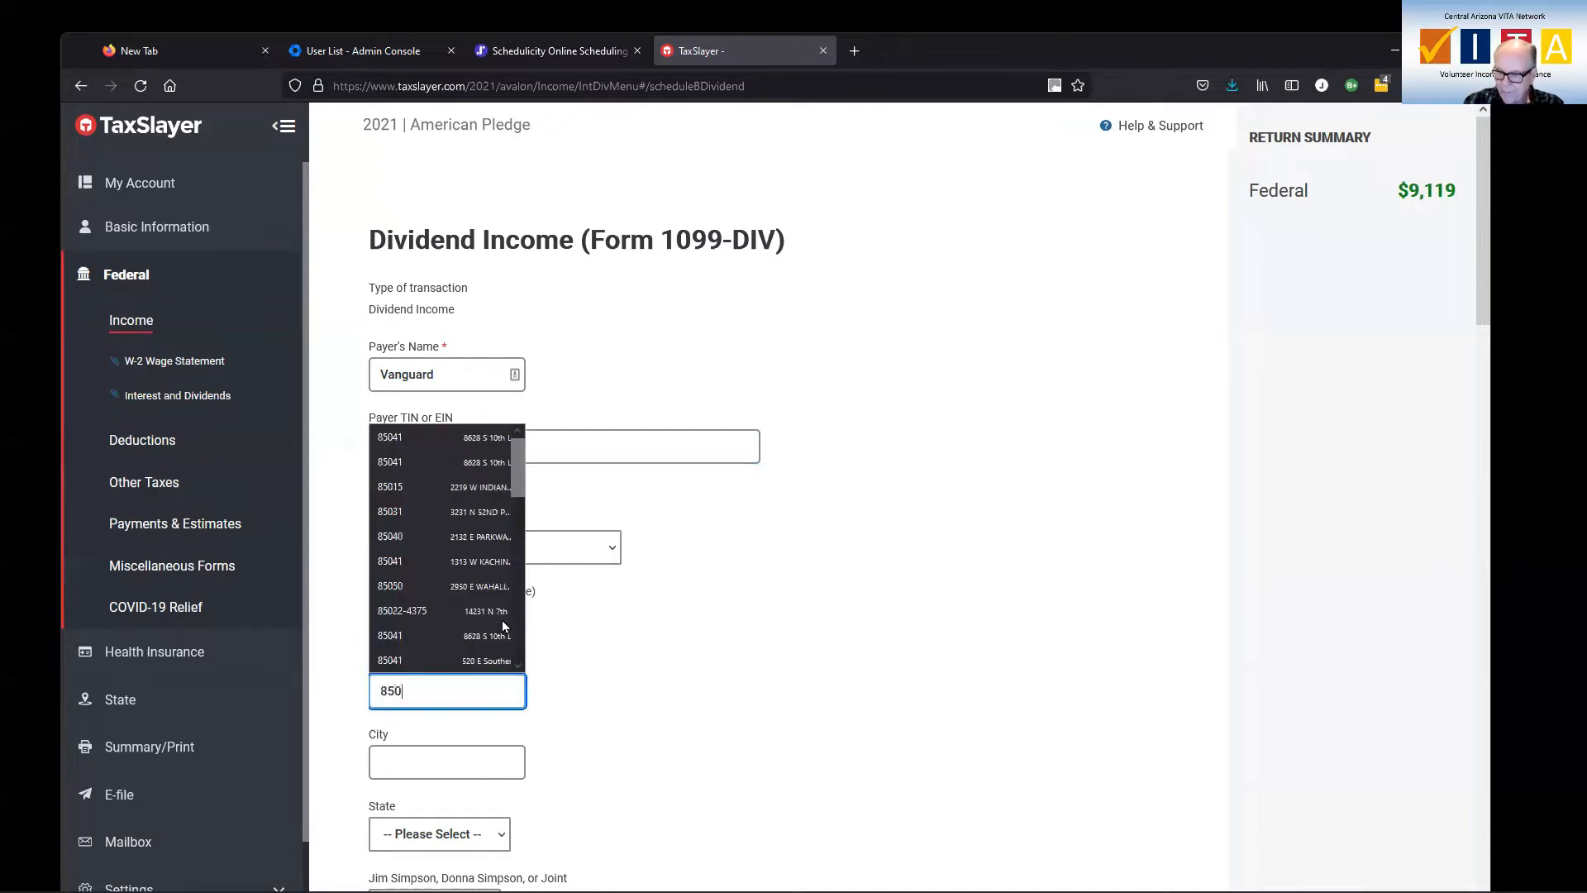
key(Tab)
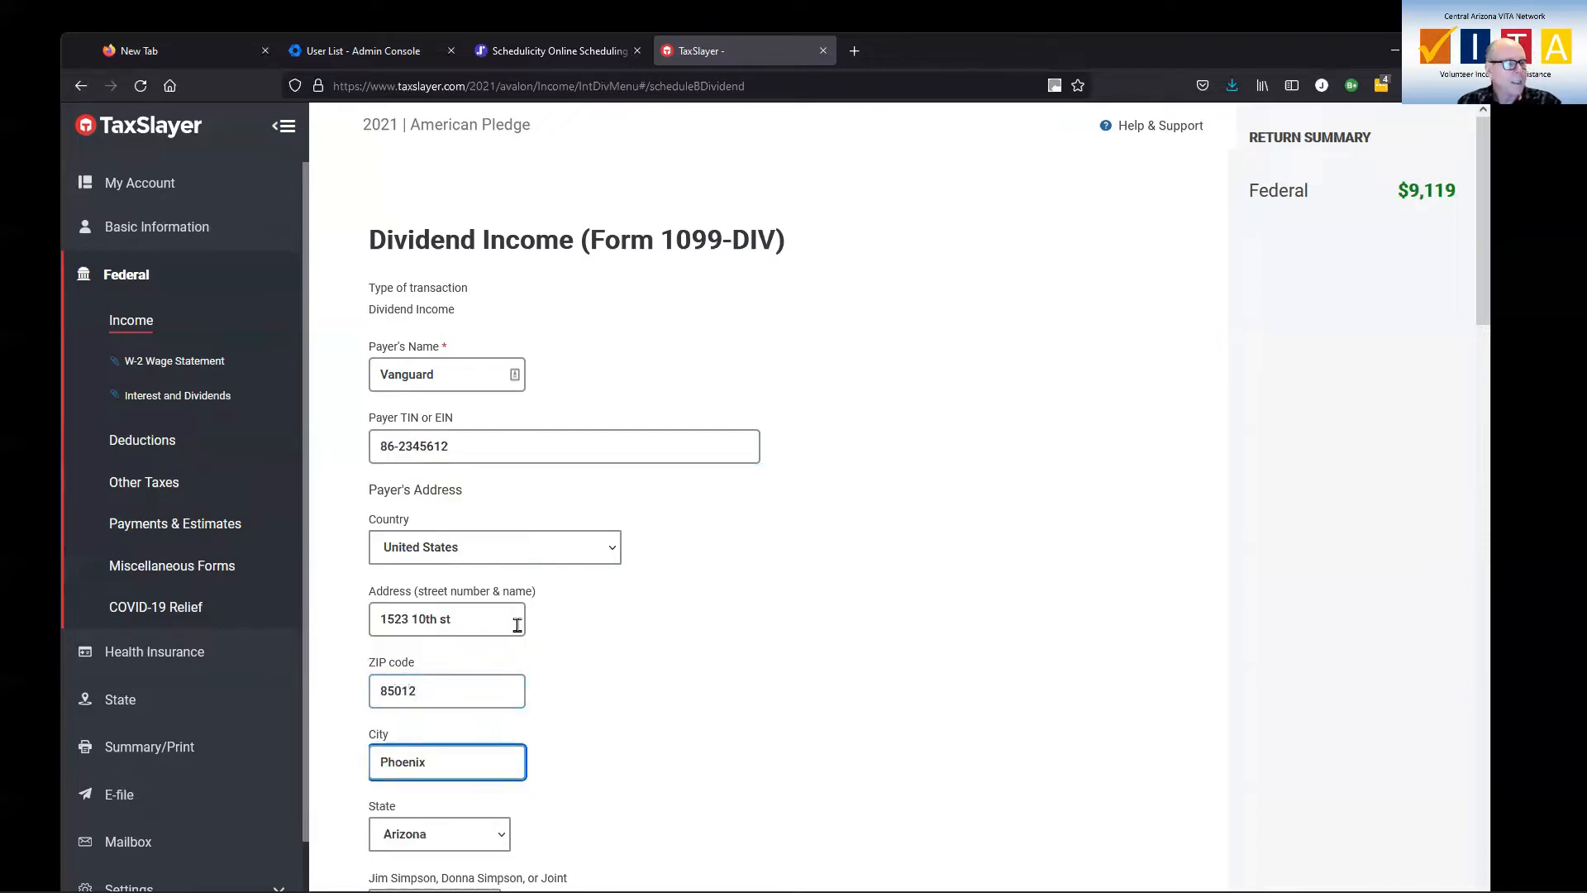
Set the owner of the 1099-DIV dividend income to Joint
scroll(717, 585, down, 4)
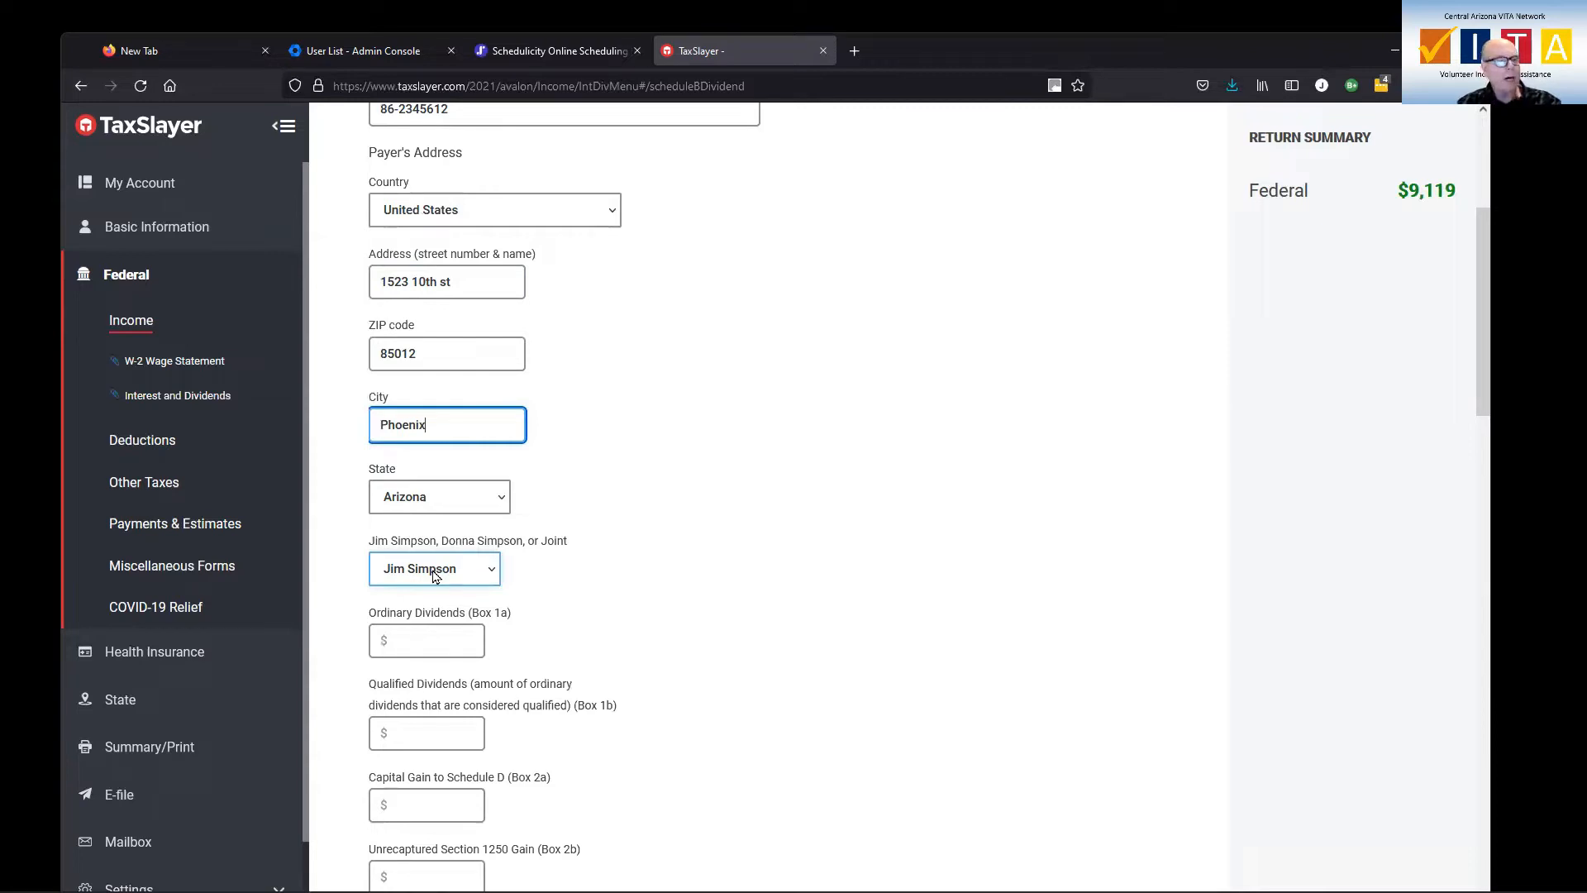
click(493, 572)
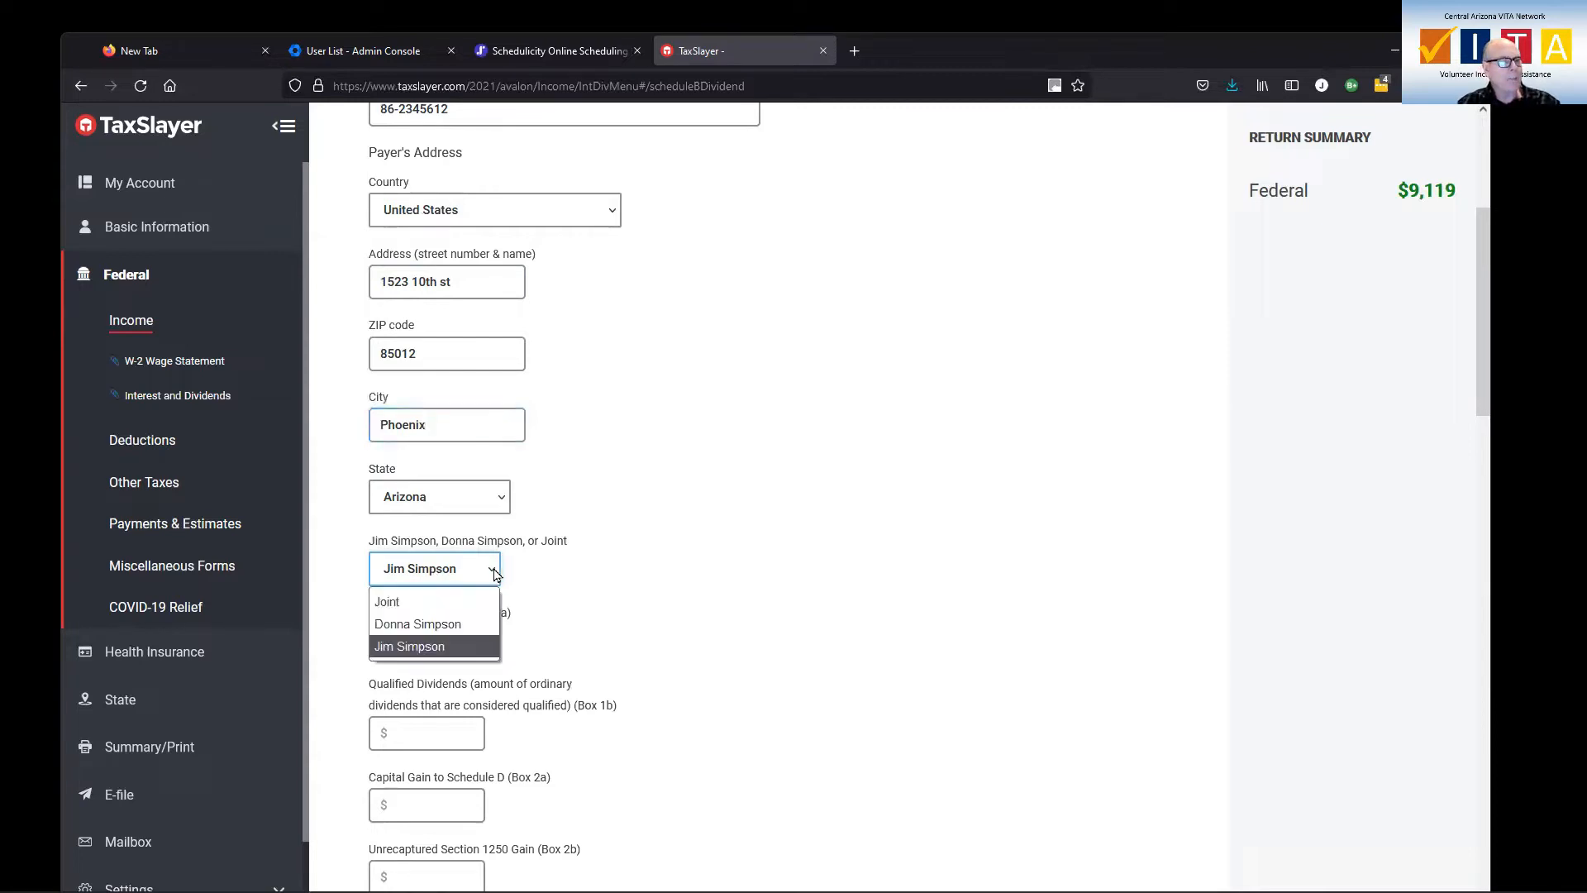
click(454, 598)
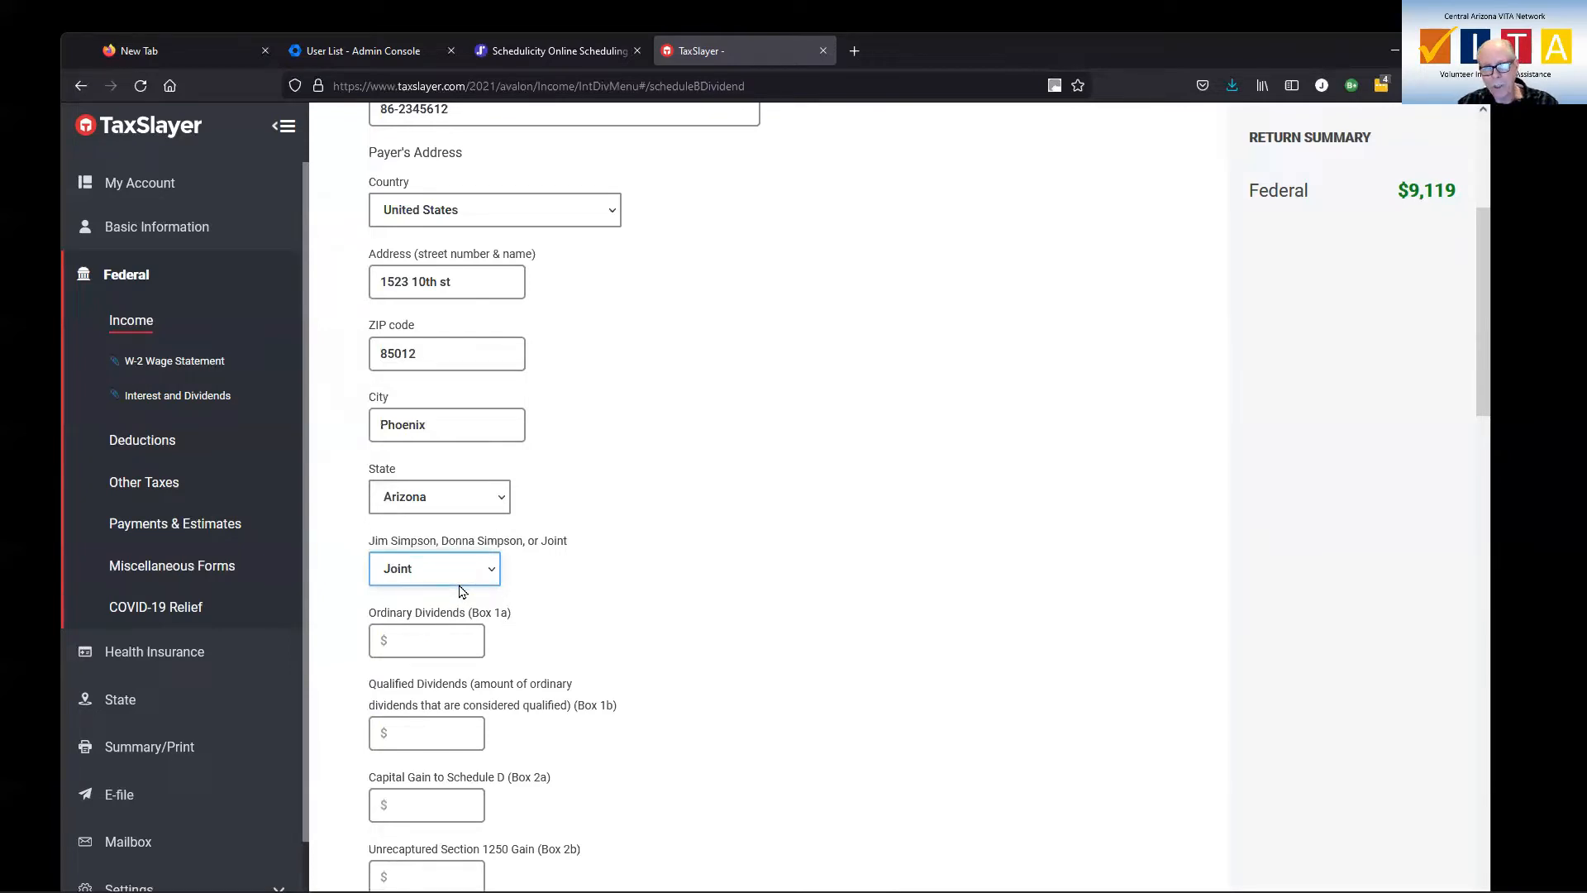
Enter 1099-DIV ordinary dividends of $500, qualified dividends of $450 and a capital gain to Schedule D of $150
scroll(556, 559, down, 2)
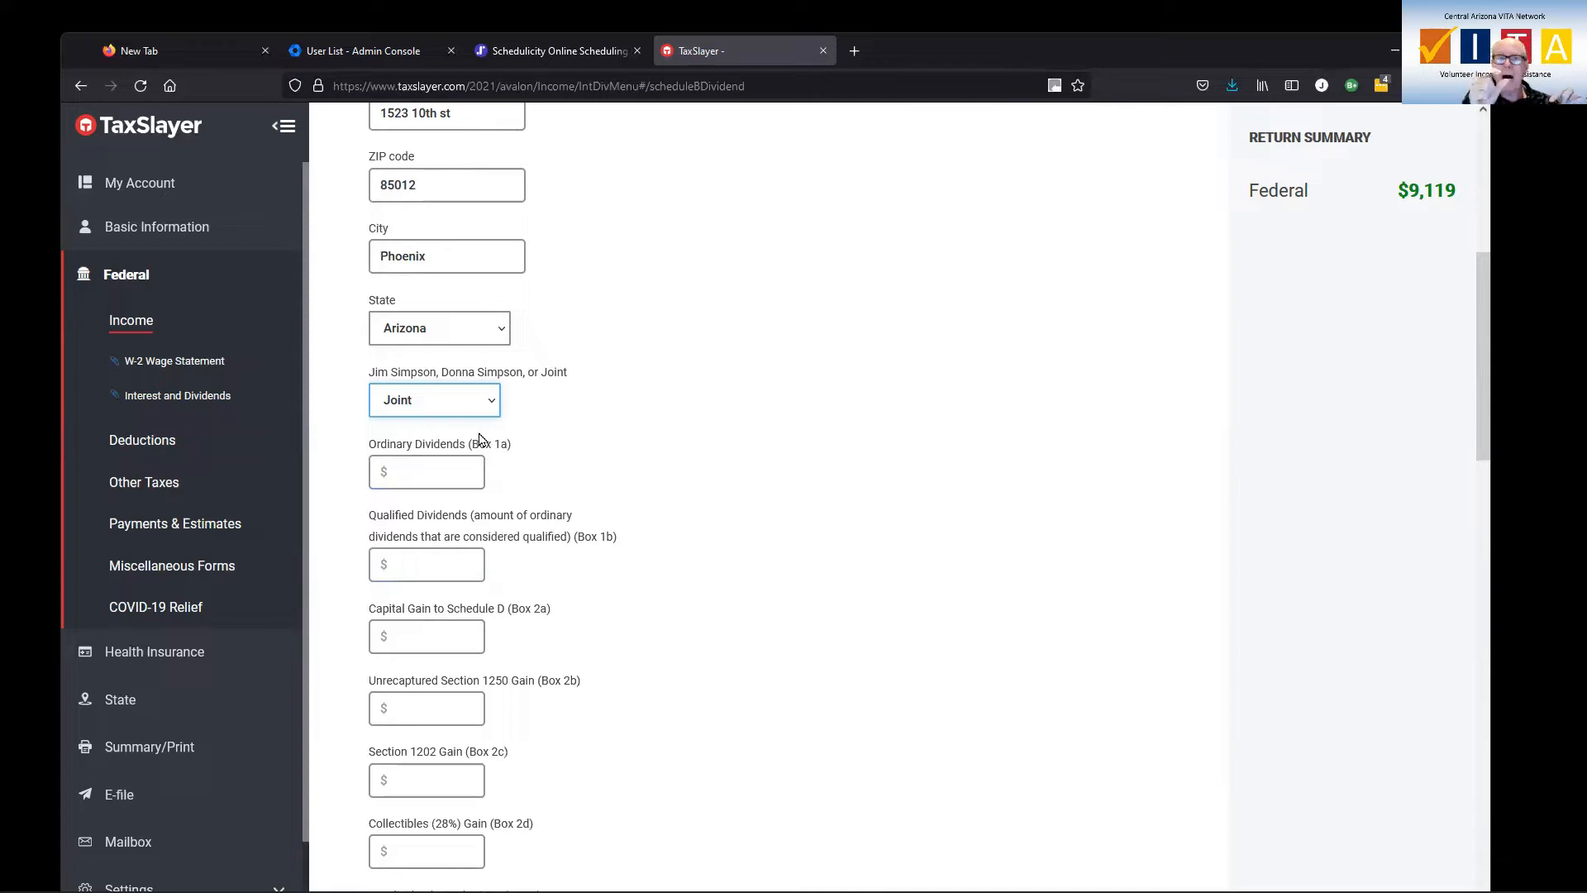
click(428, 475)
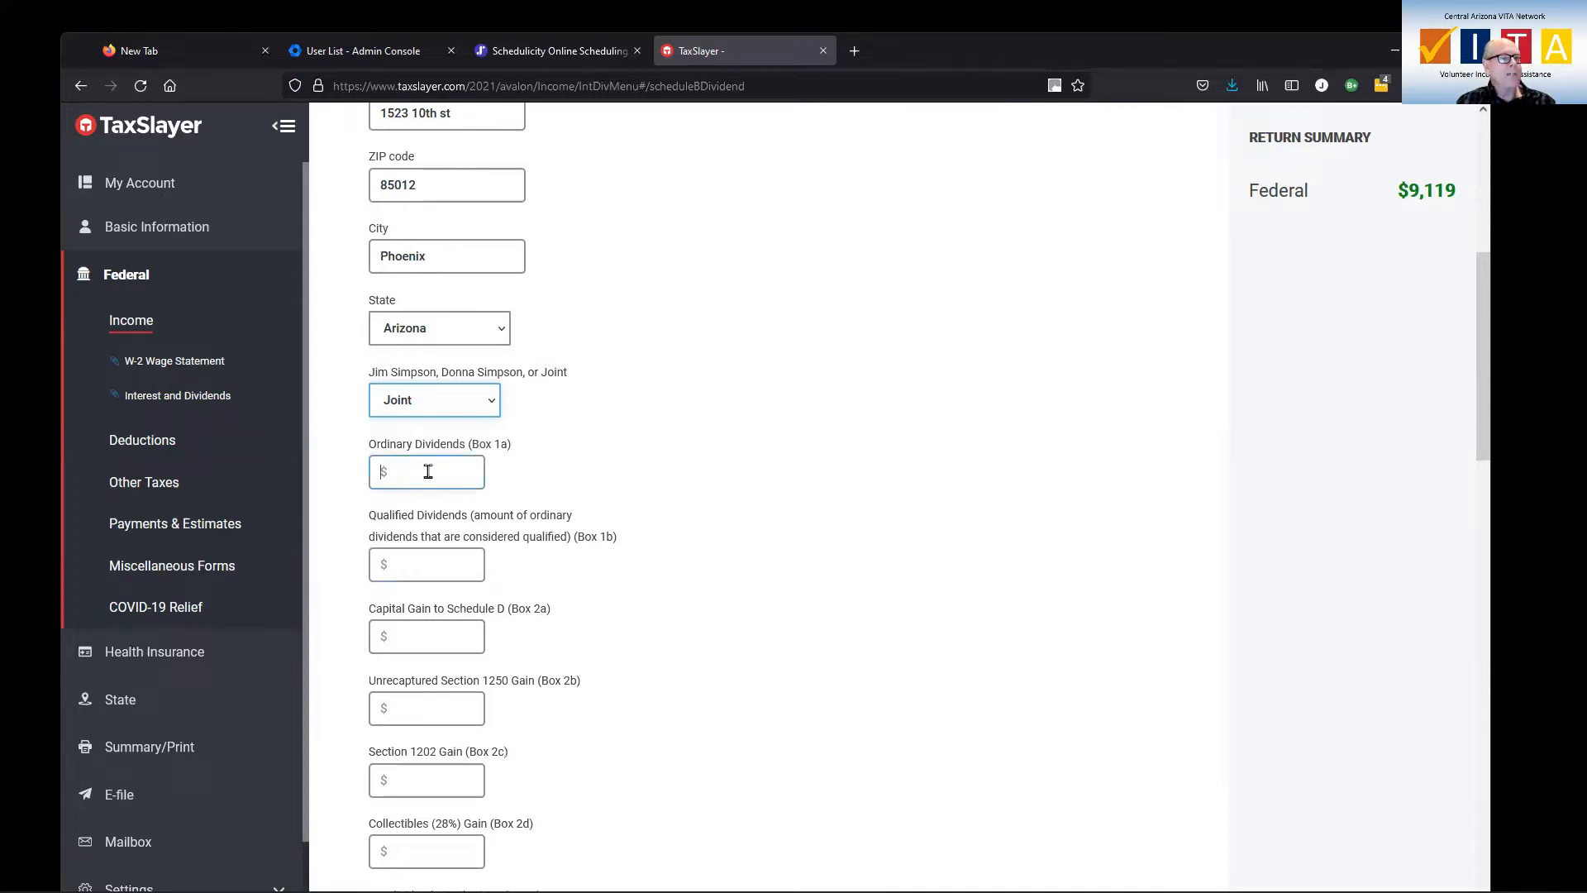
text(500)
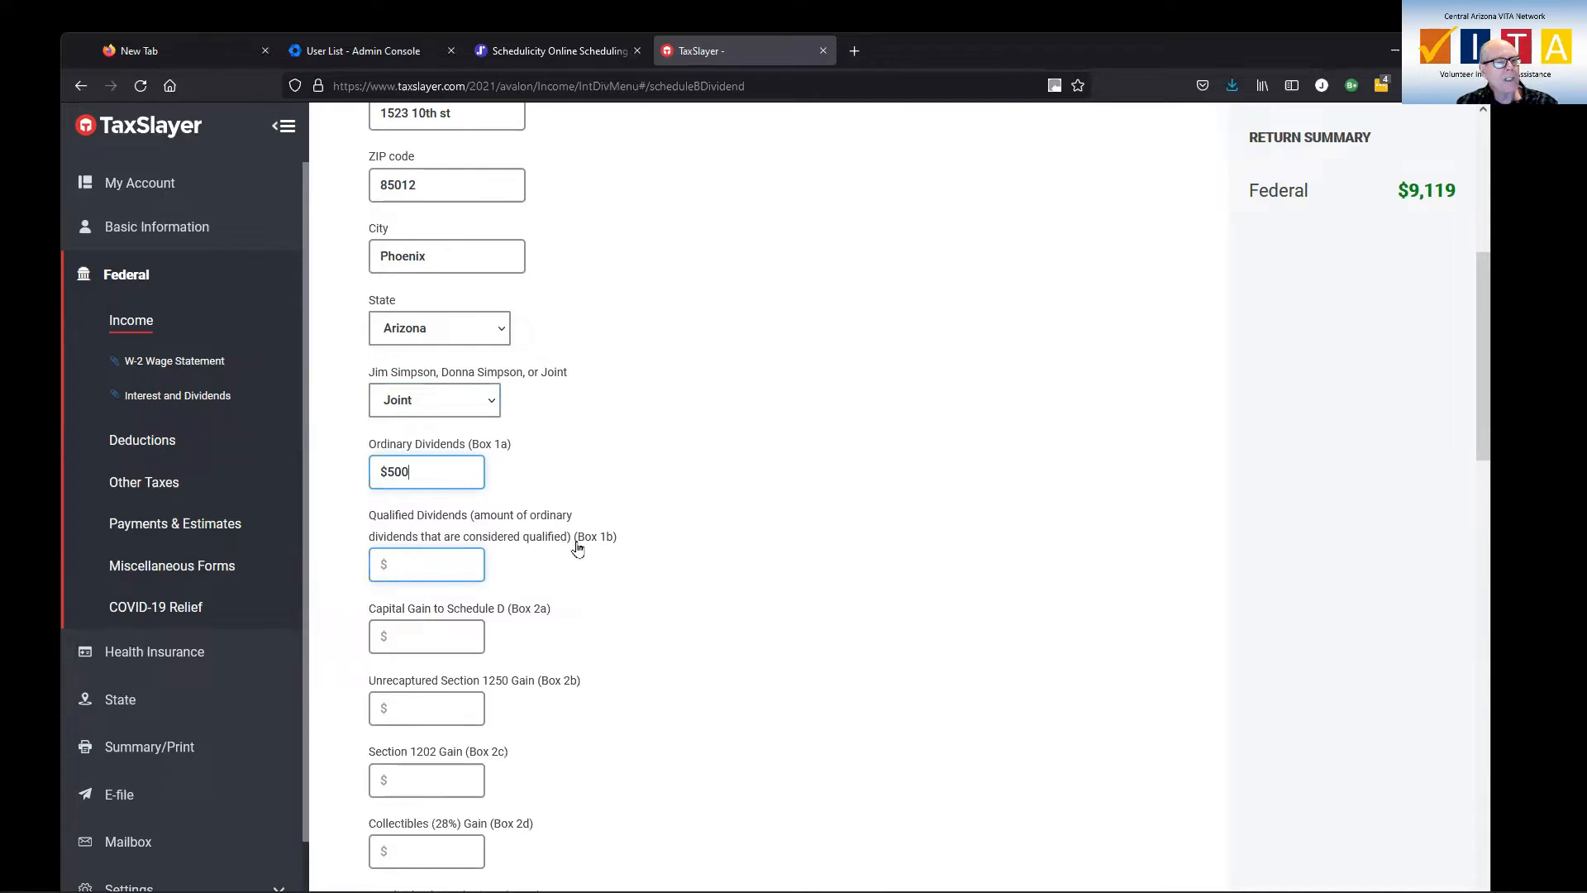
click(445, 561)
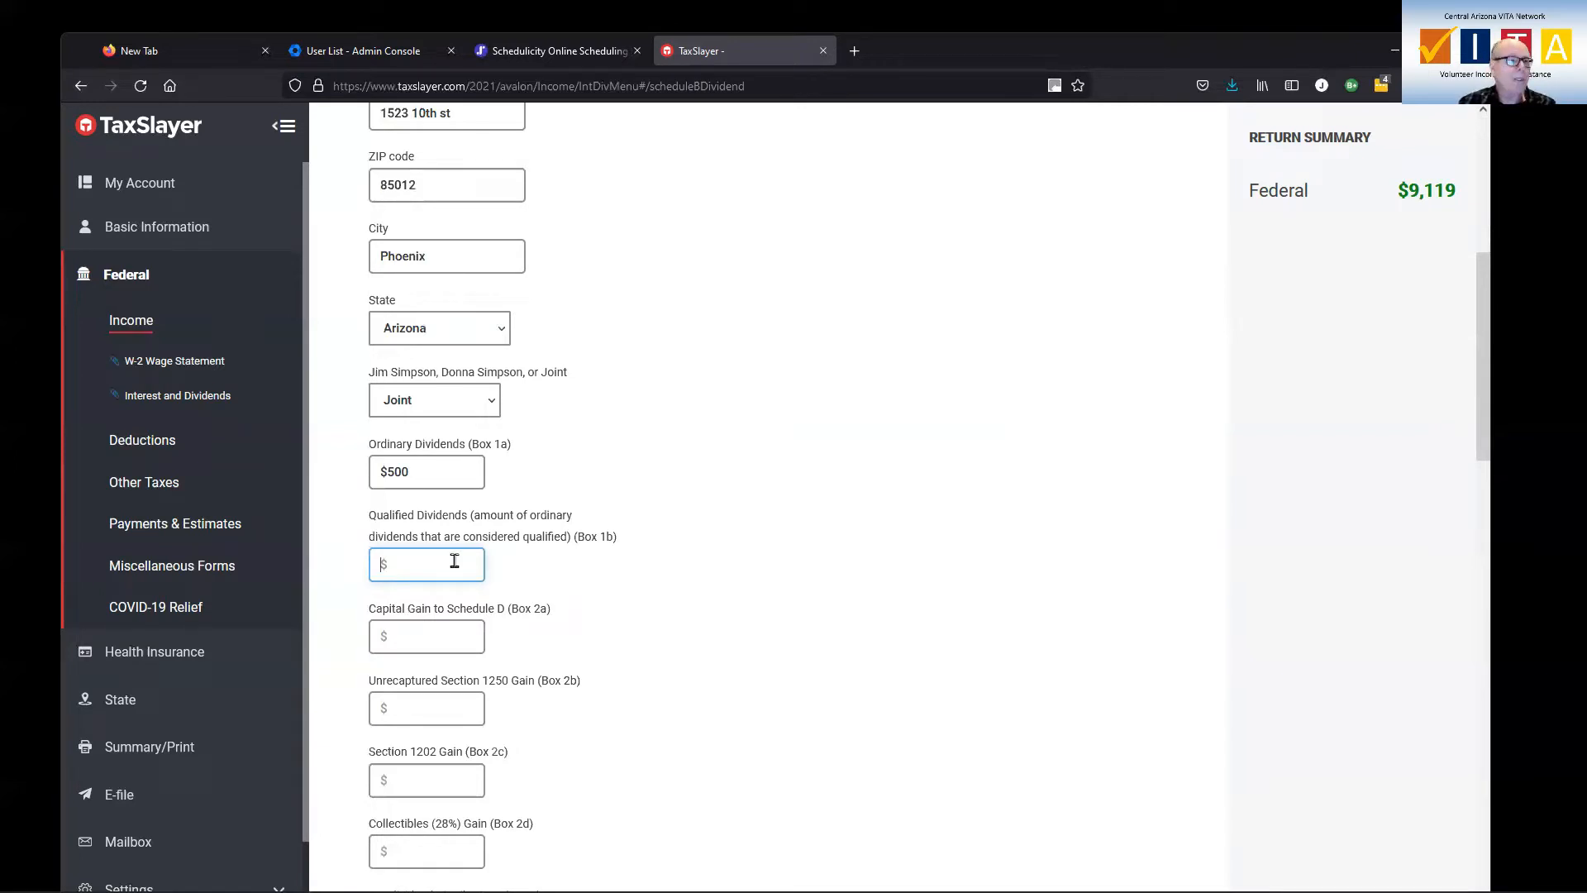
text(450)
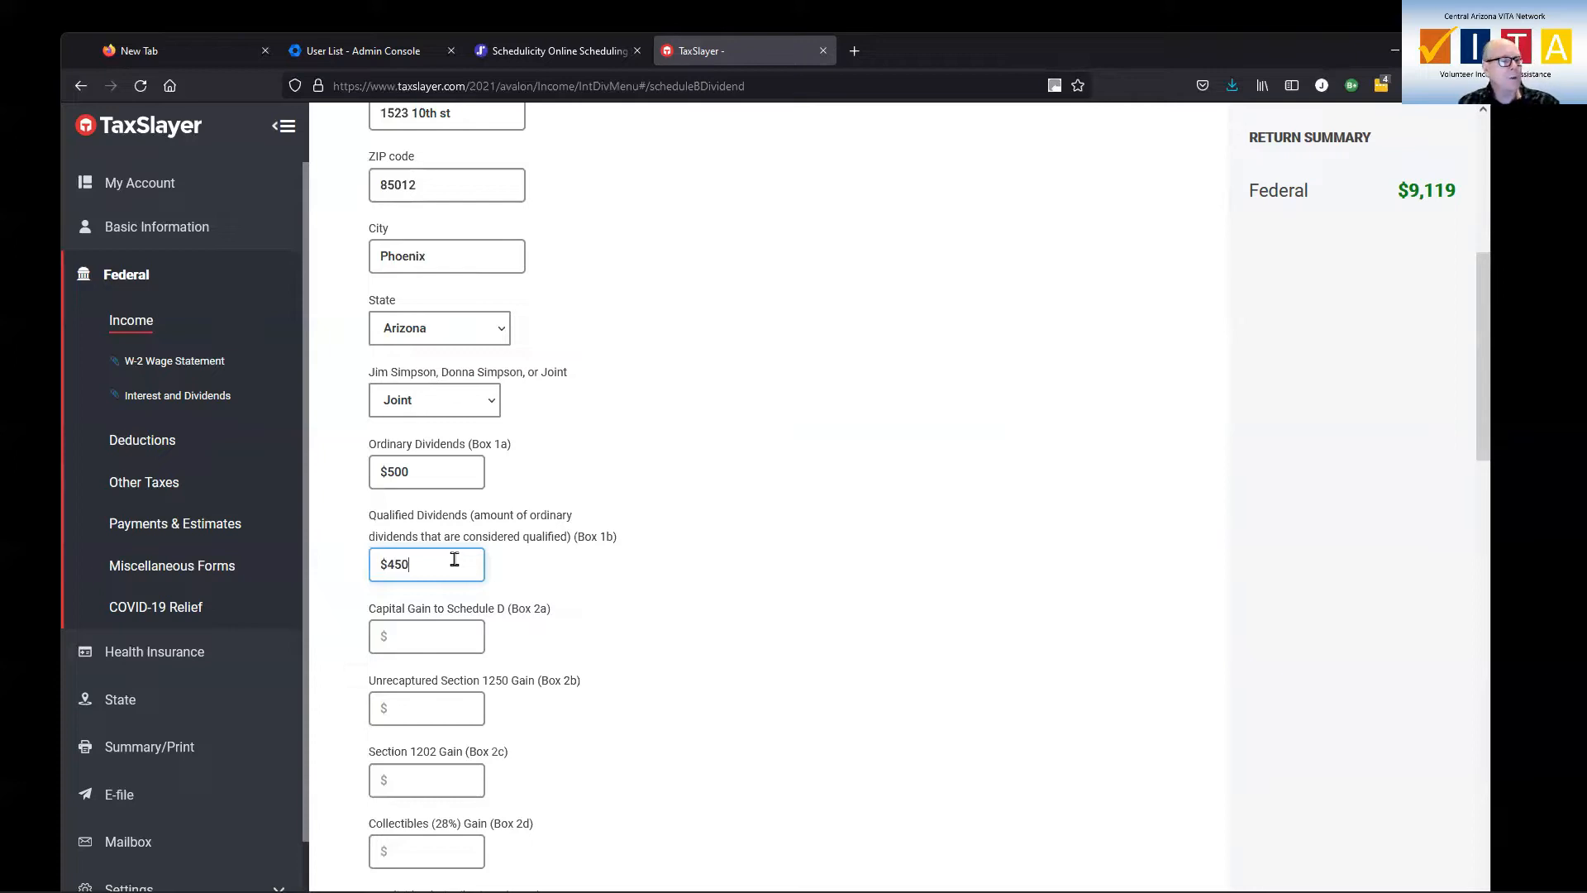
click(425, 637)
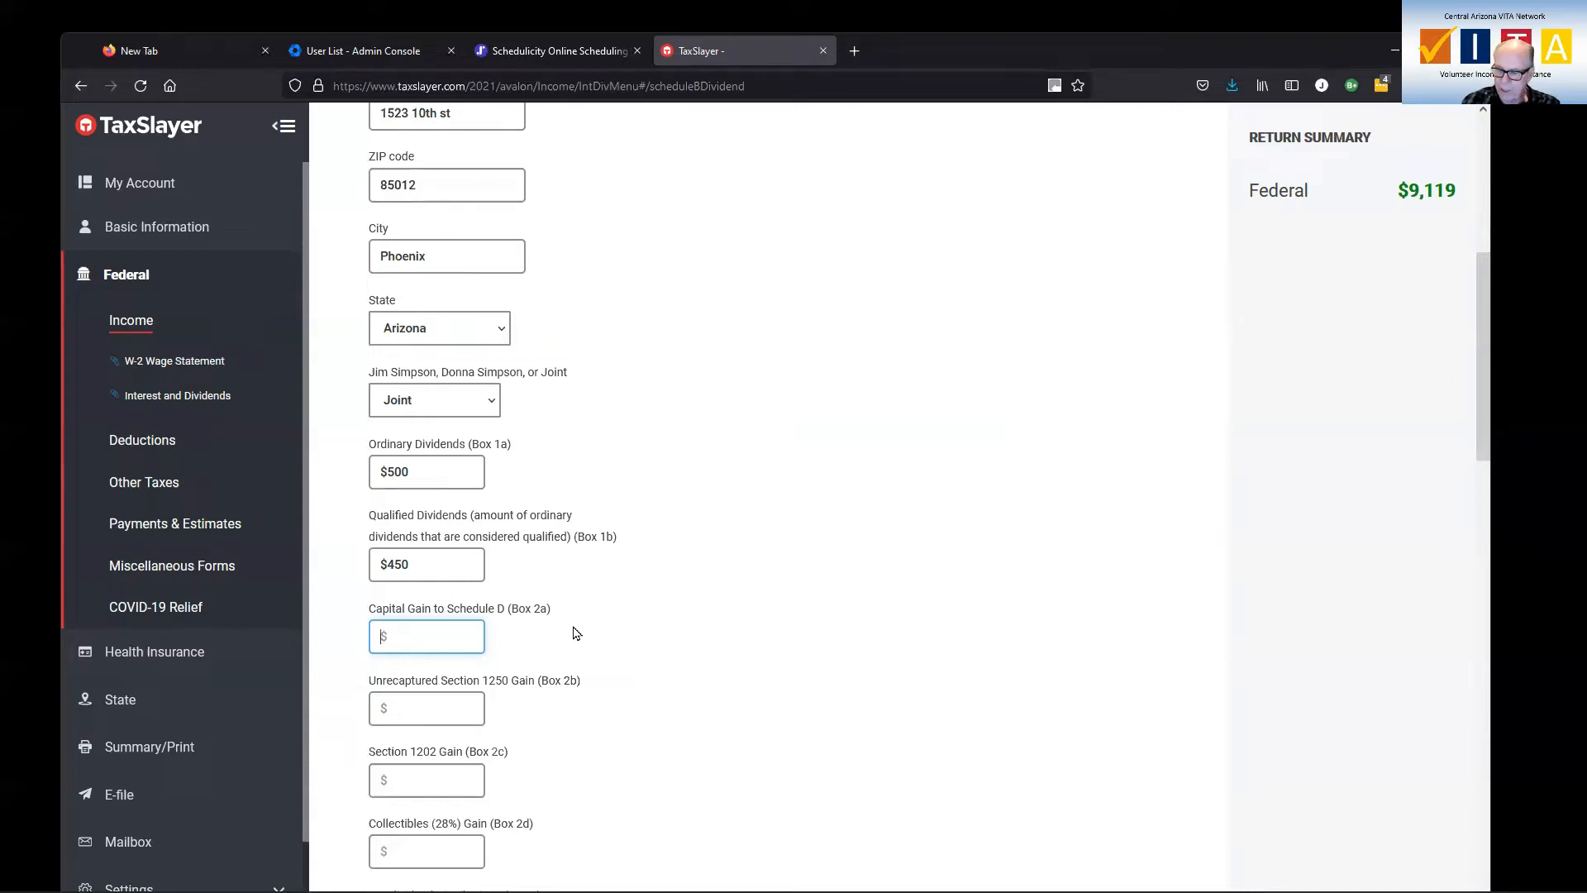
text(150)
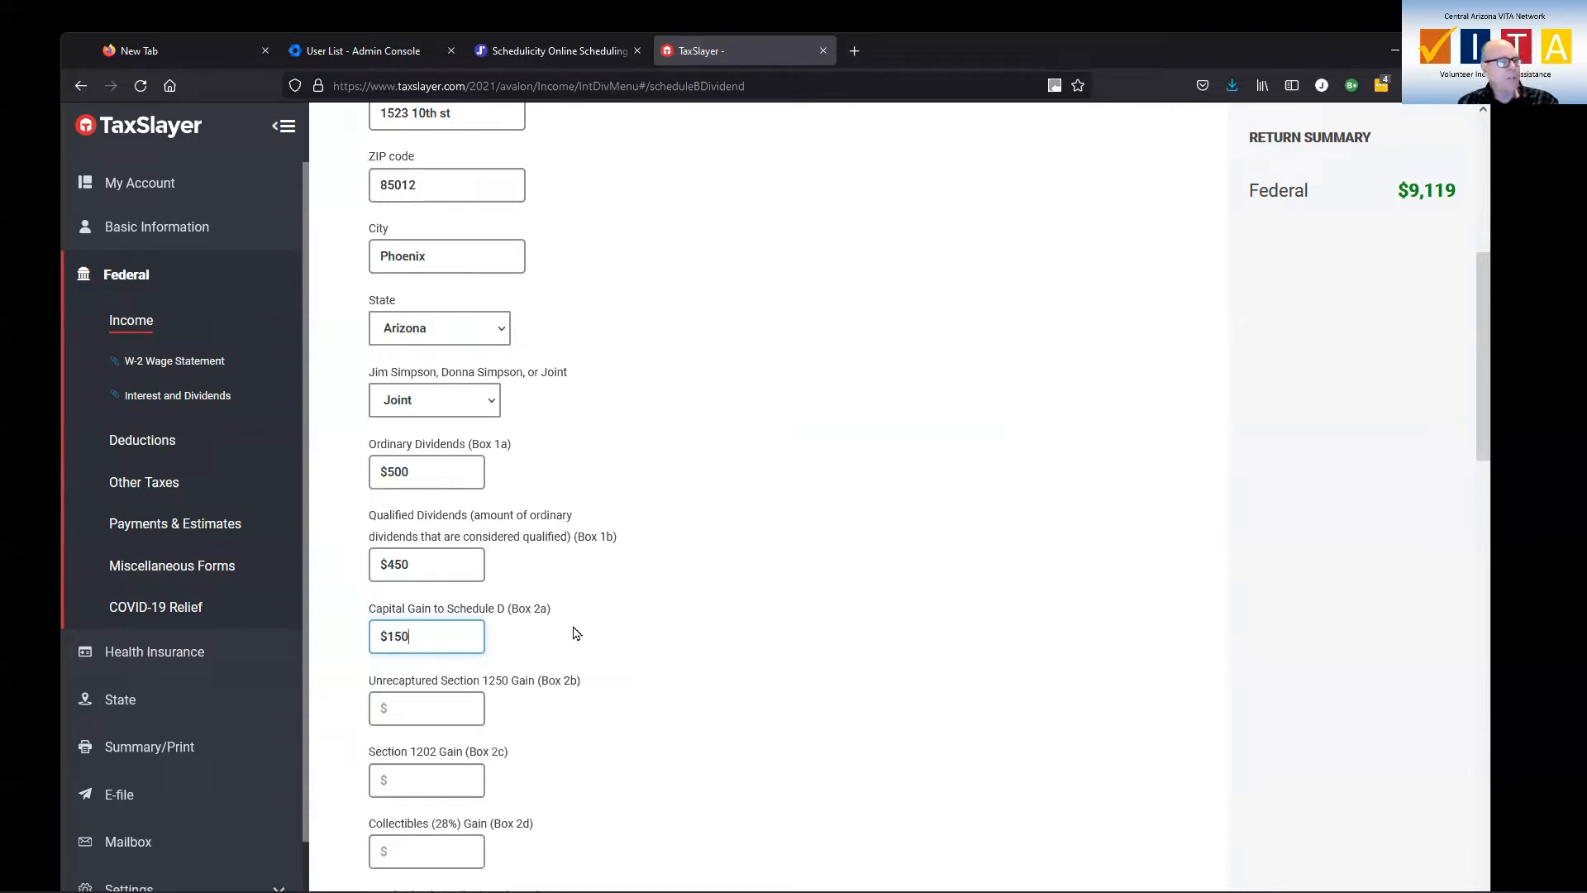
Leave the remaining 1099-DIV boxes and both state withholding sections blank and save the dividend entry
scroll(582, 633, down, 2)
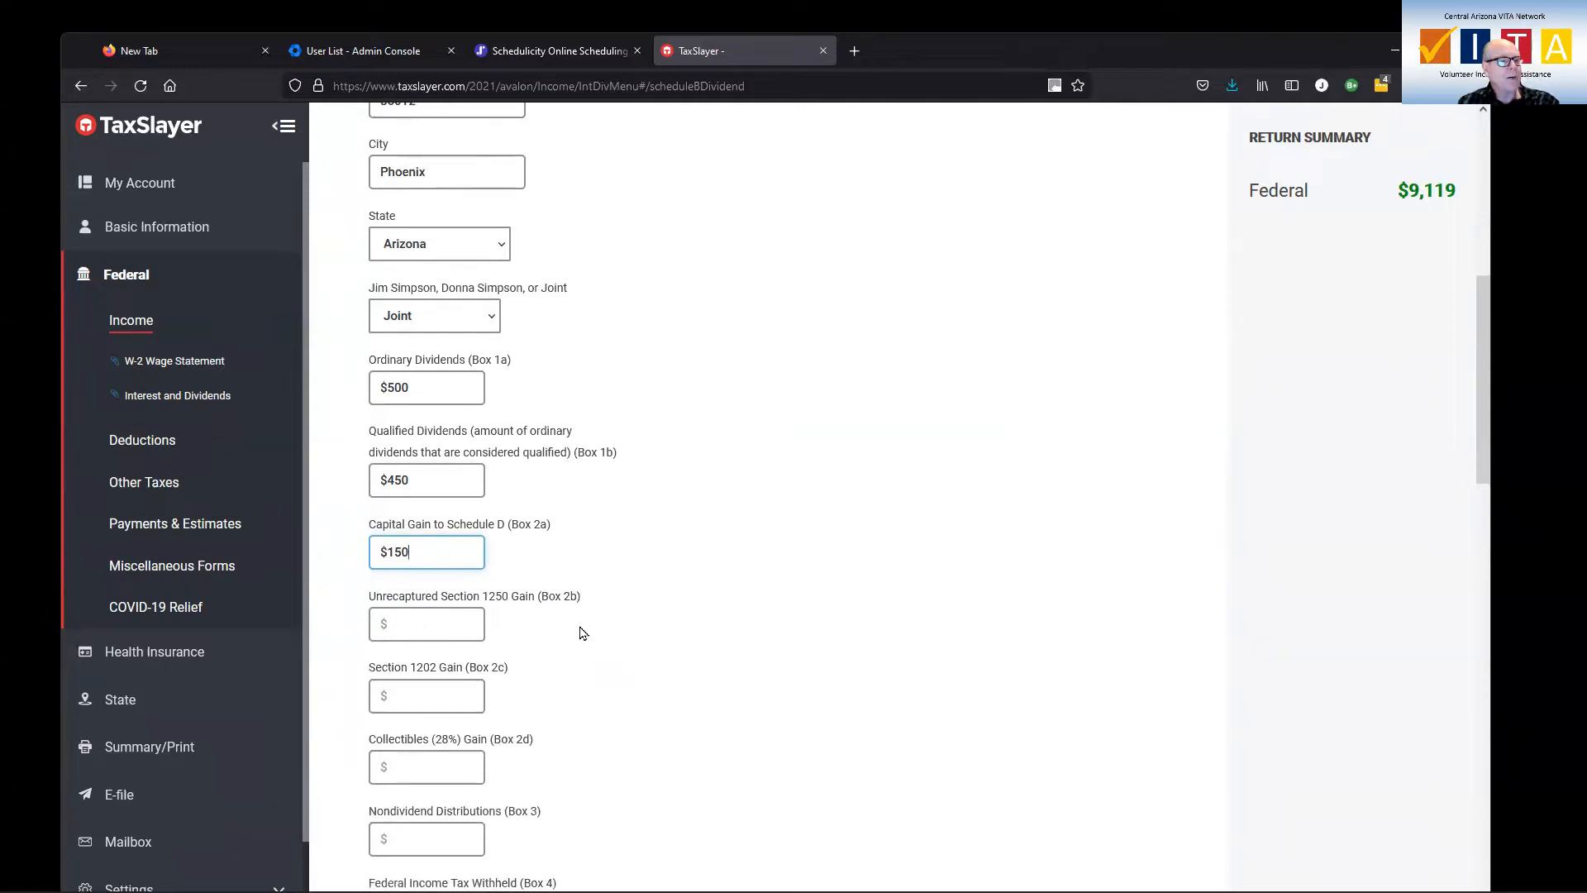
scroll(577, 626, down, 1)
scroll(578, 626, down, 3)
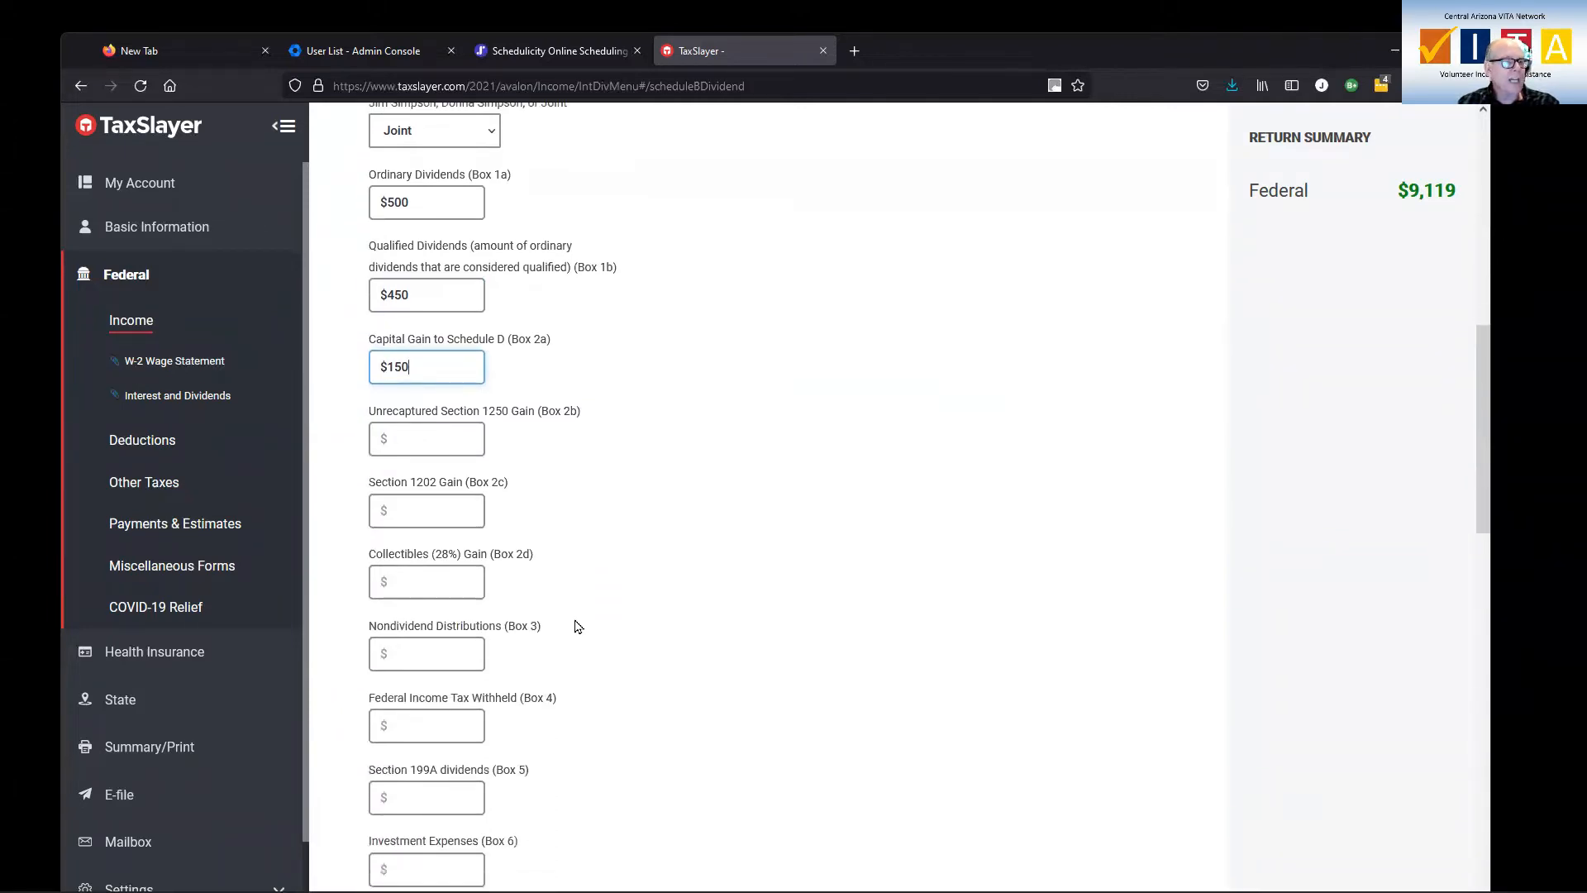
scroll(577, 626, down, 3)
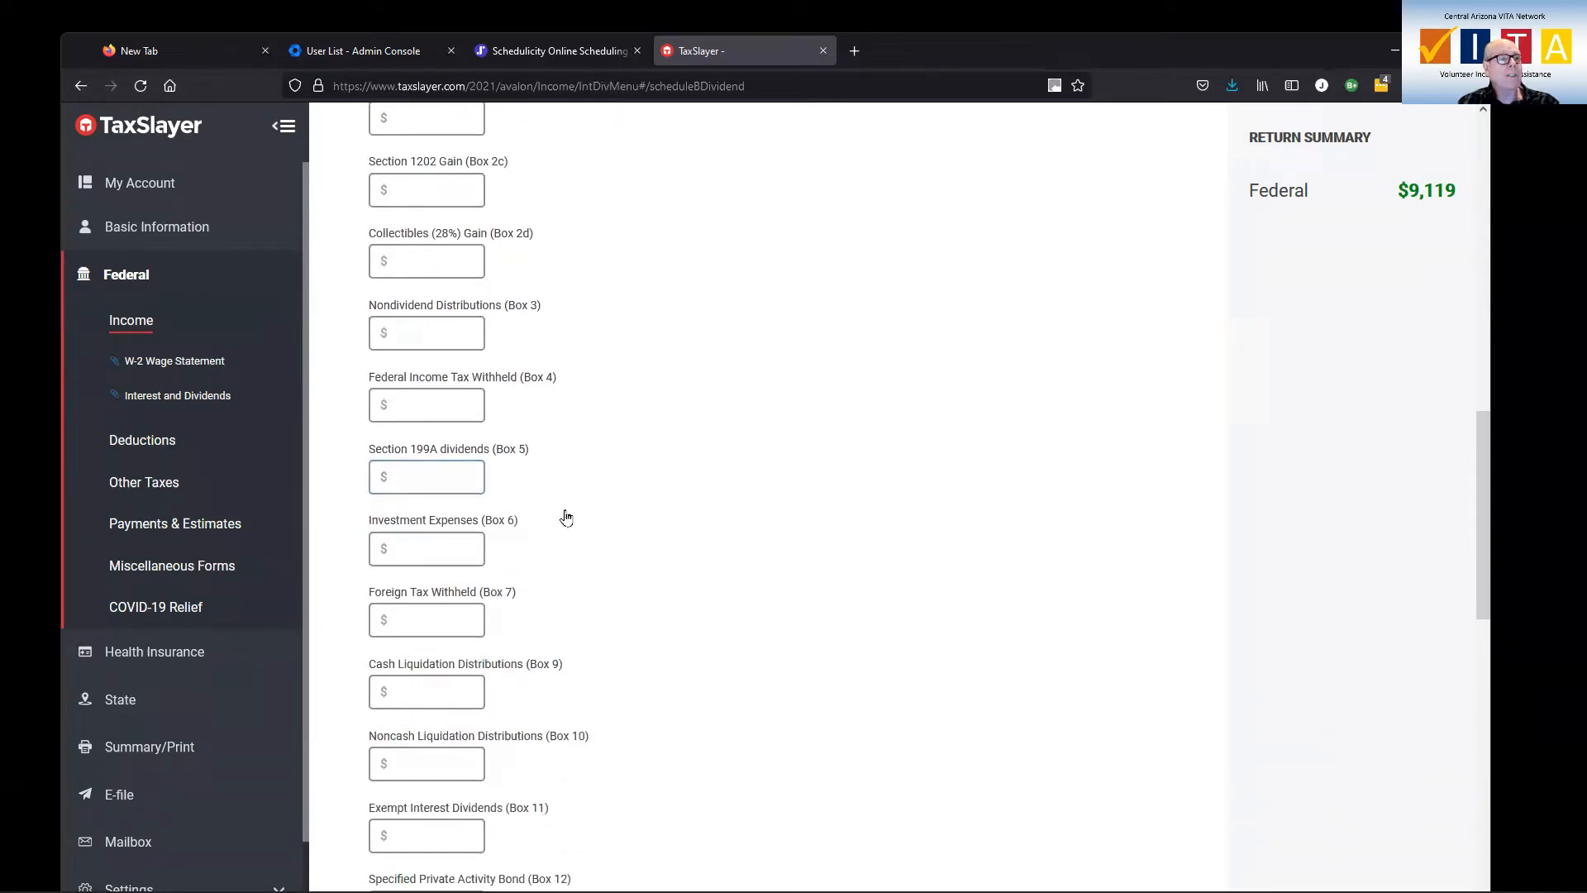
click(452, 403)
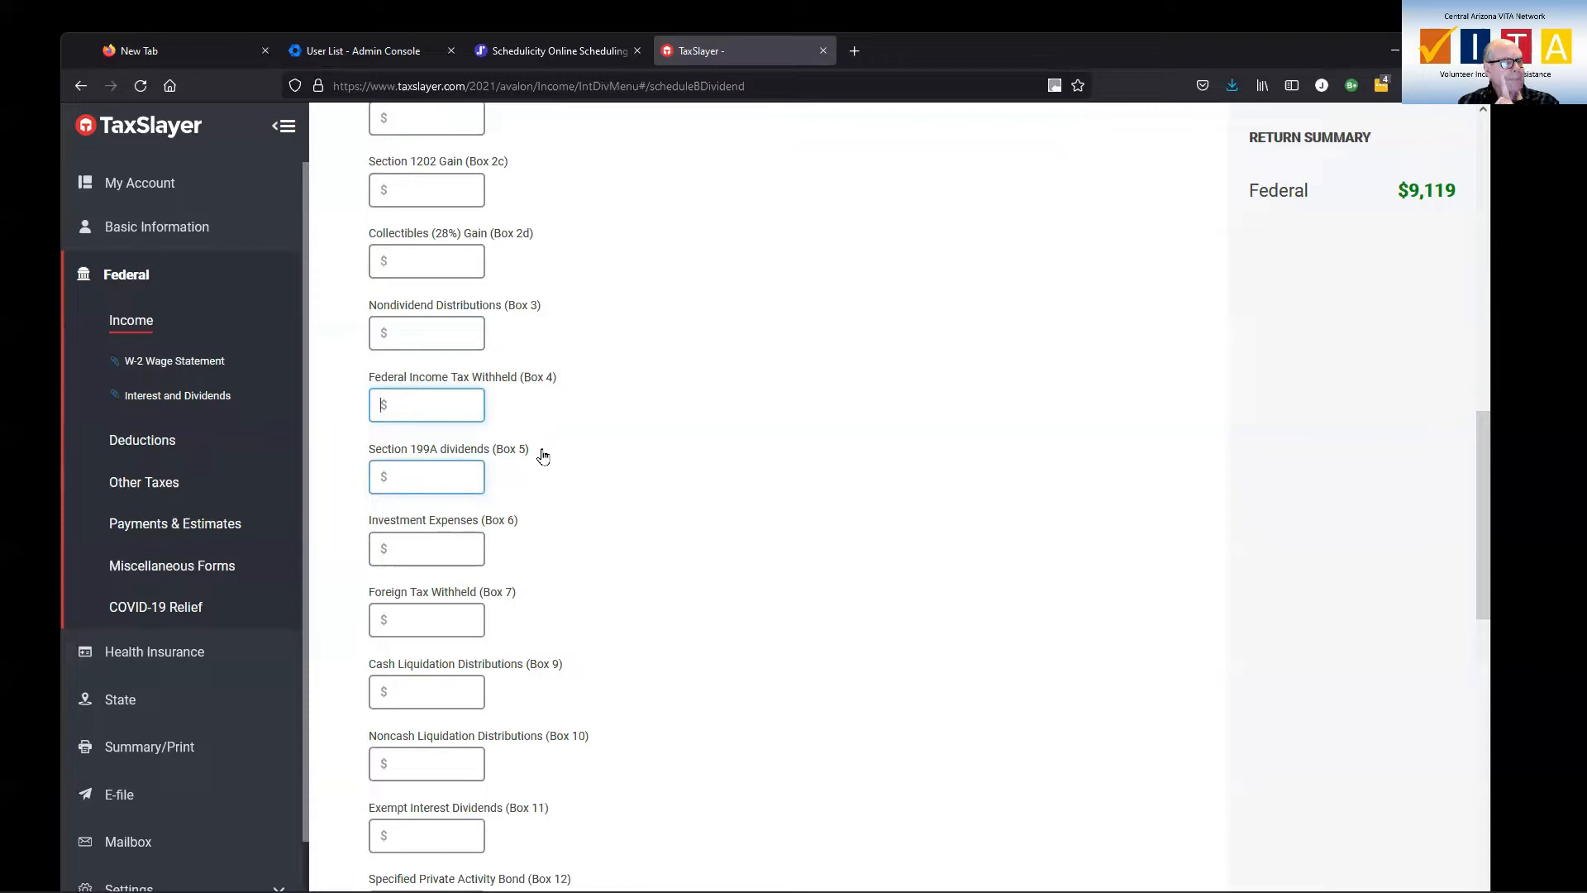
scroll(543, 456, down, 2)
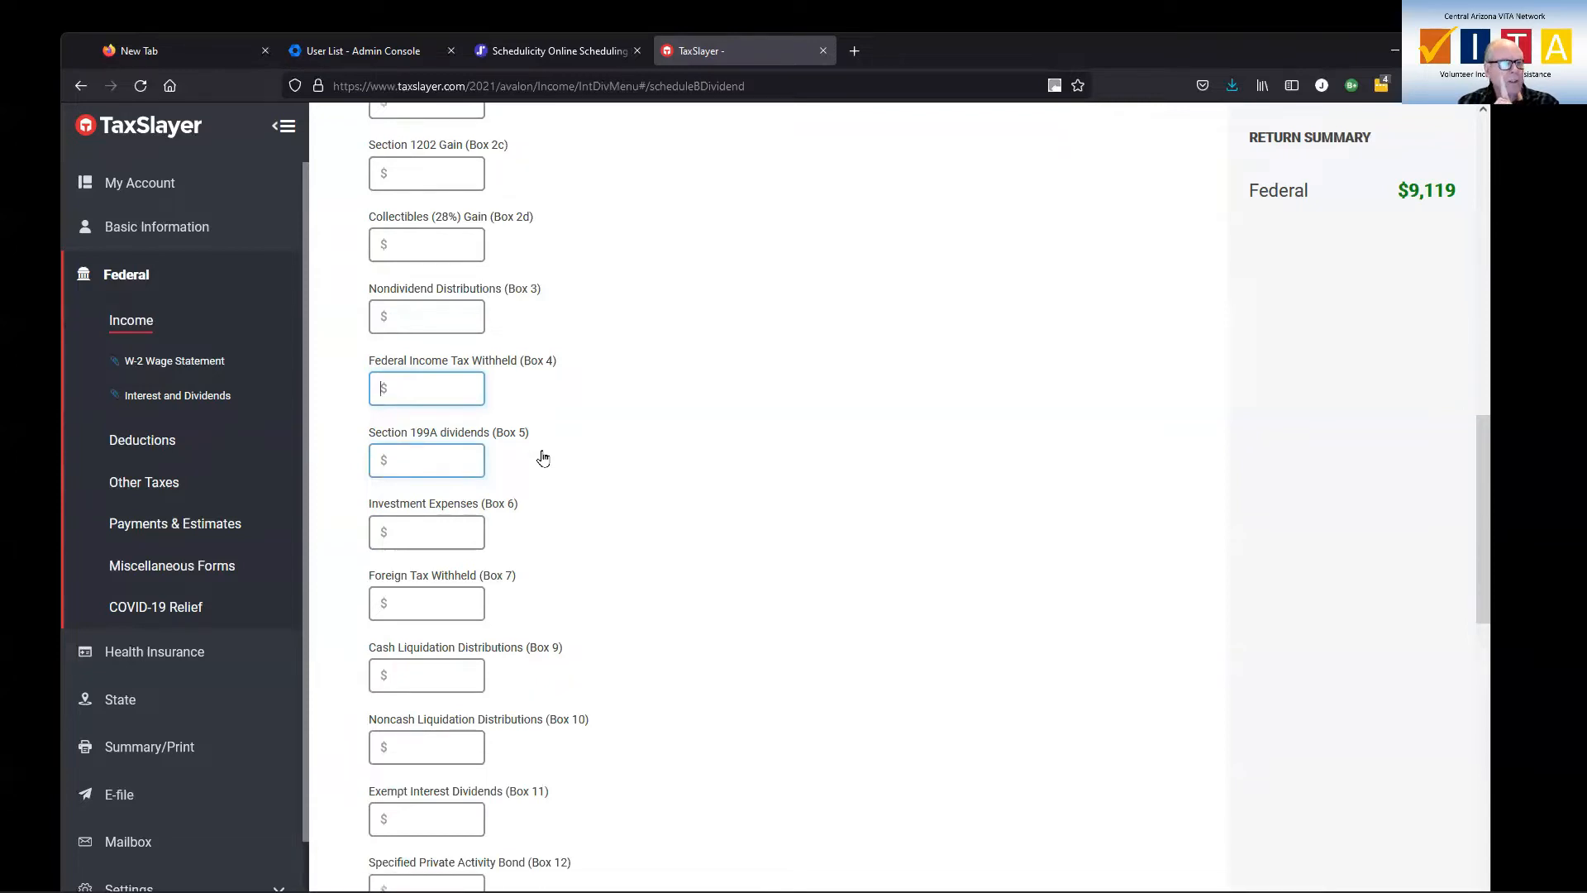
click(405, 450)
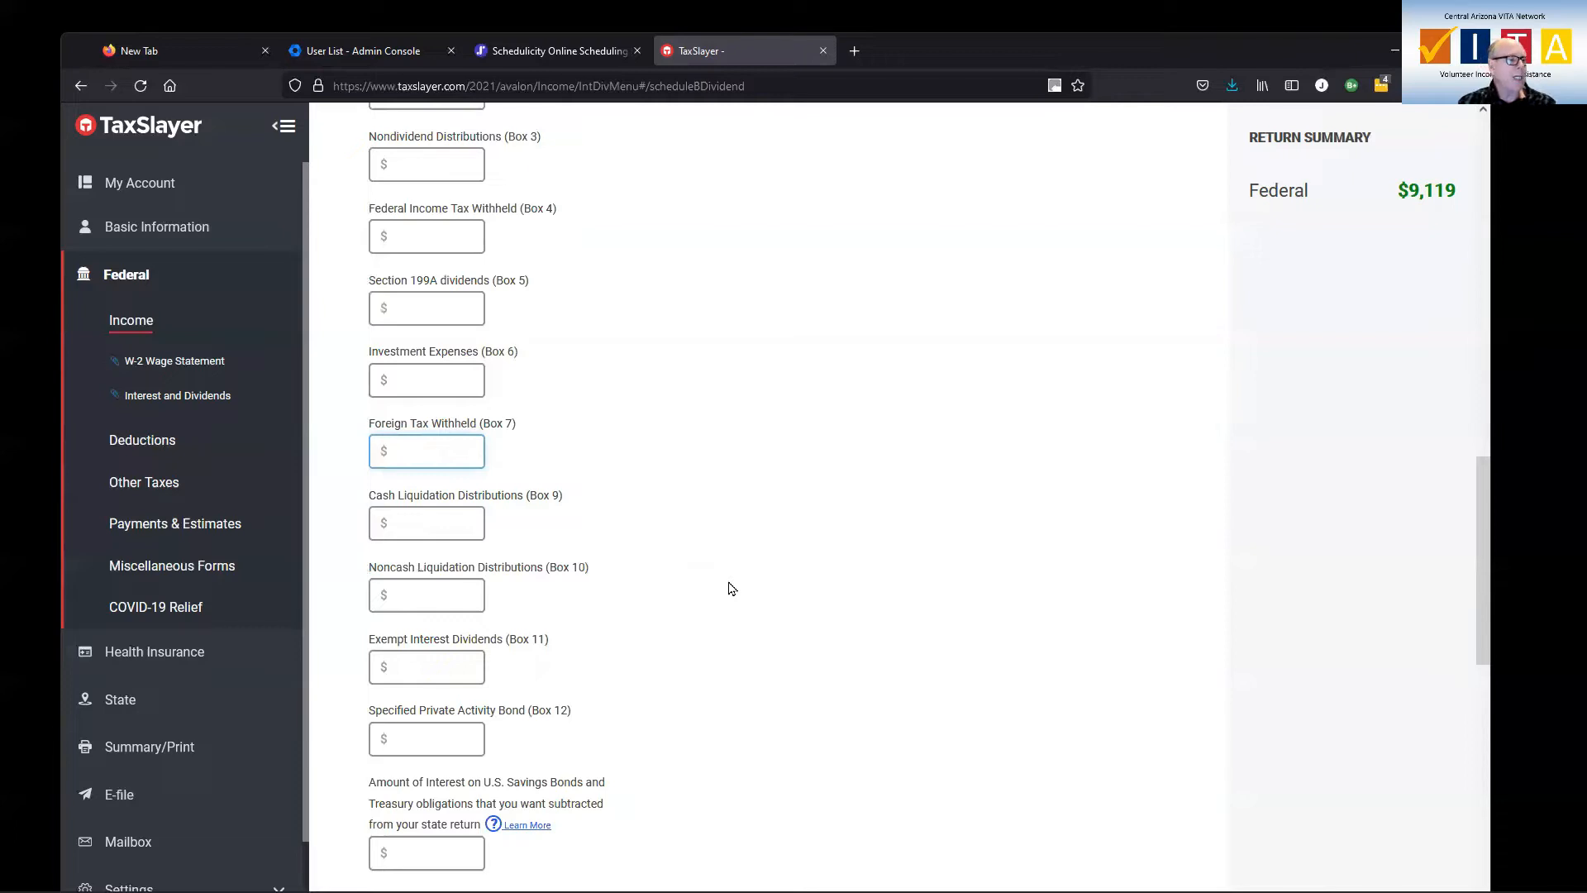
scroll(728, 588, down, 2)
scroll(729, 588, down, 6)
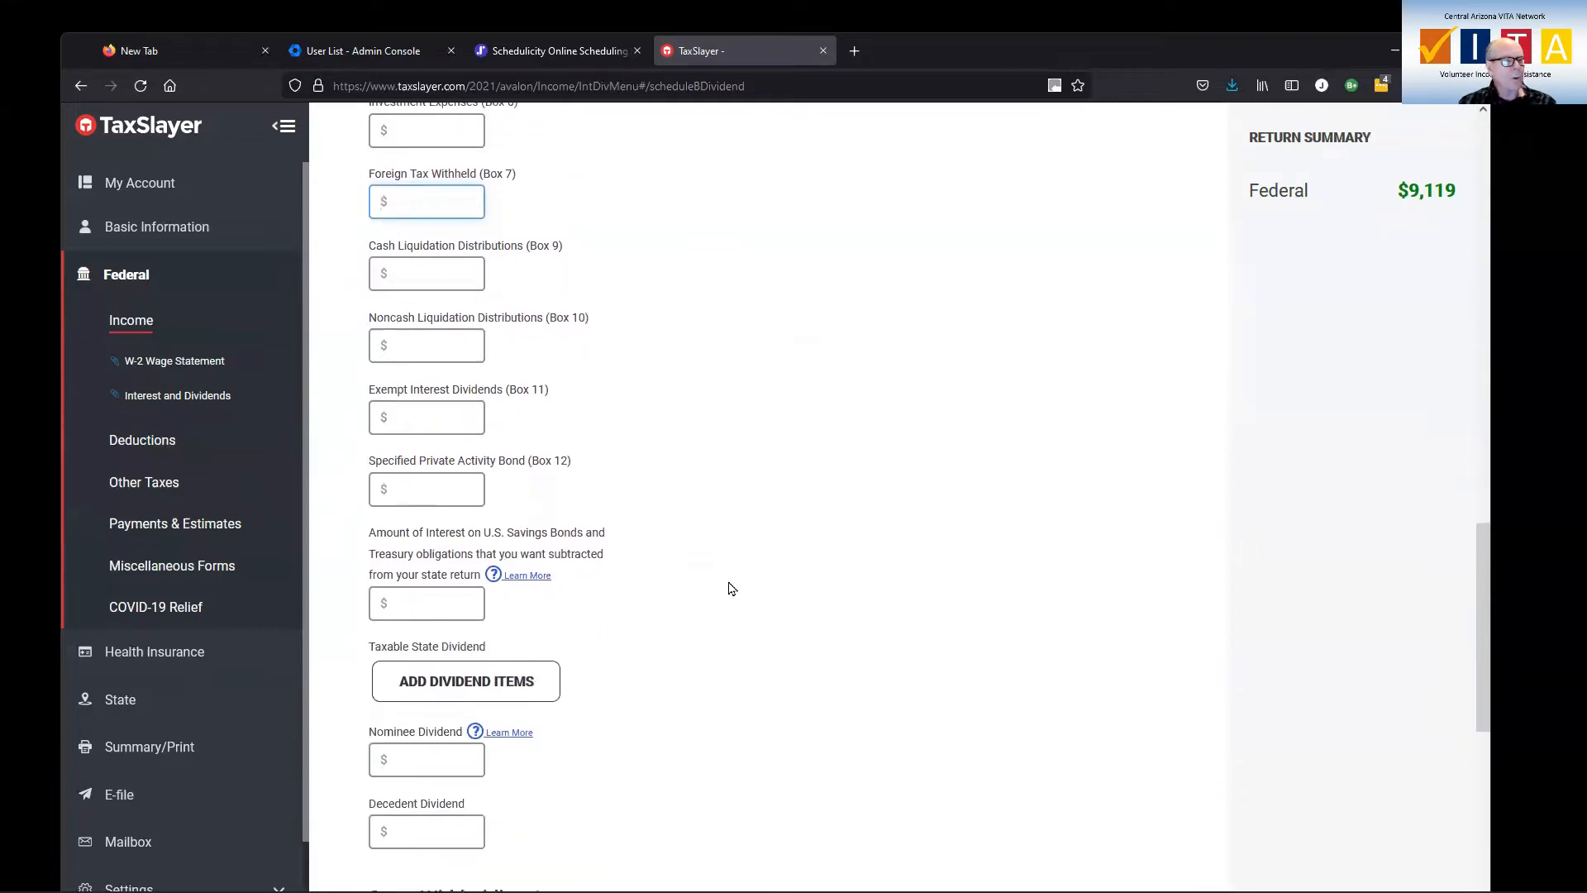
scroll(729, 588, down, 3)
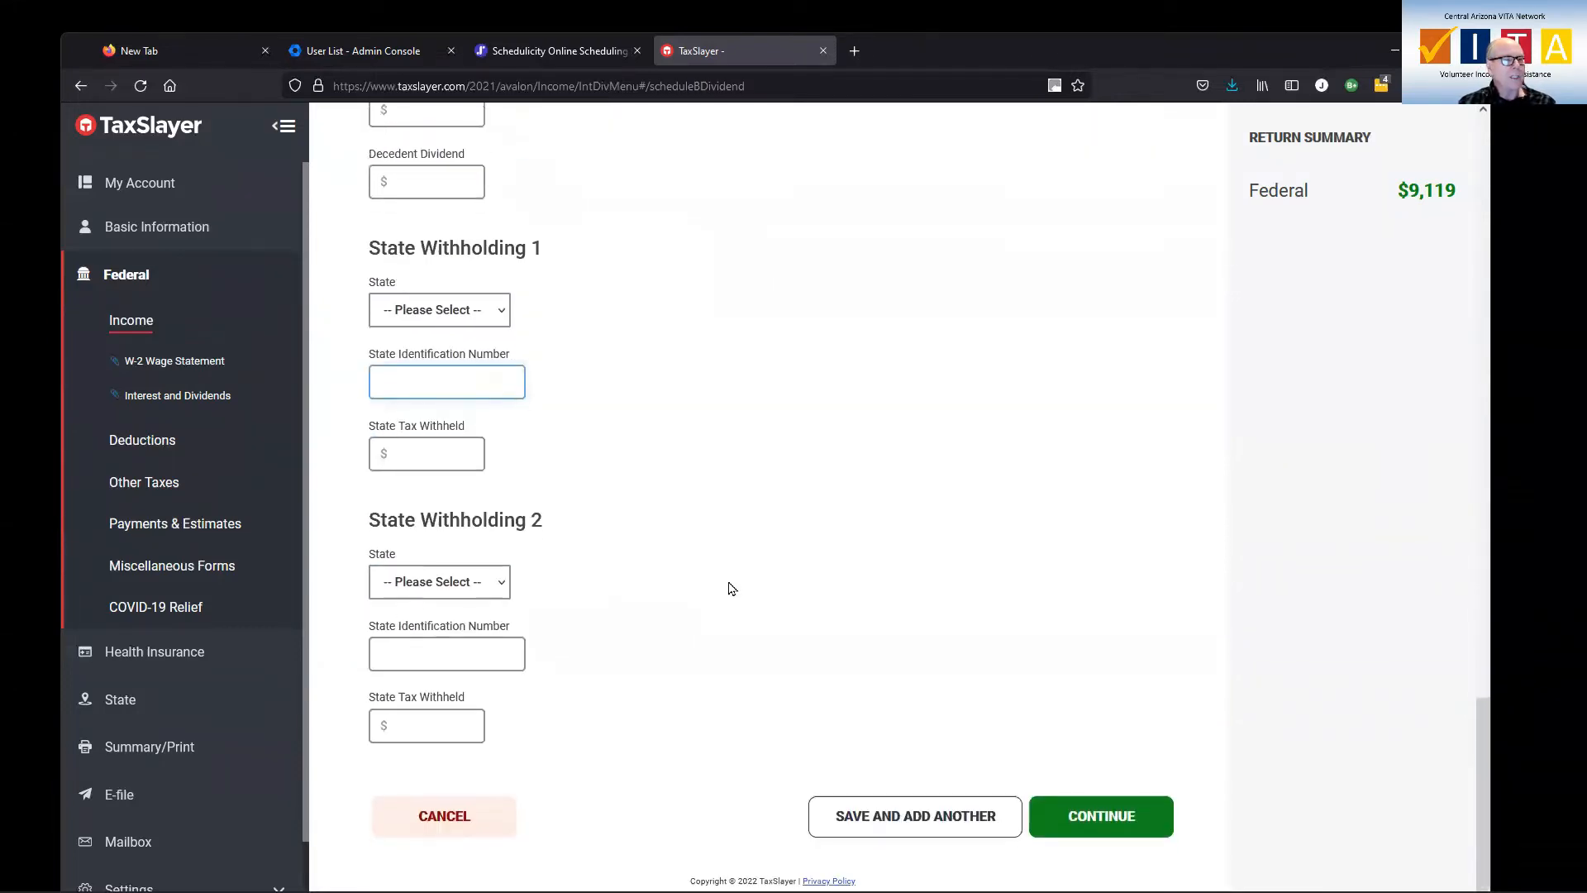
click(1103, 818)
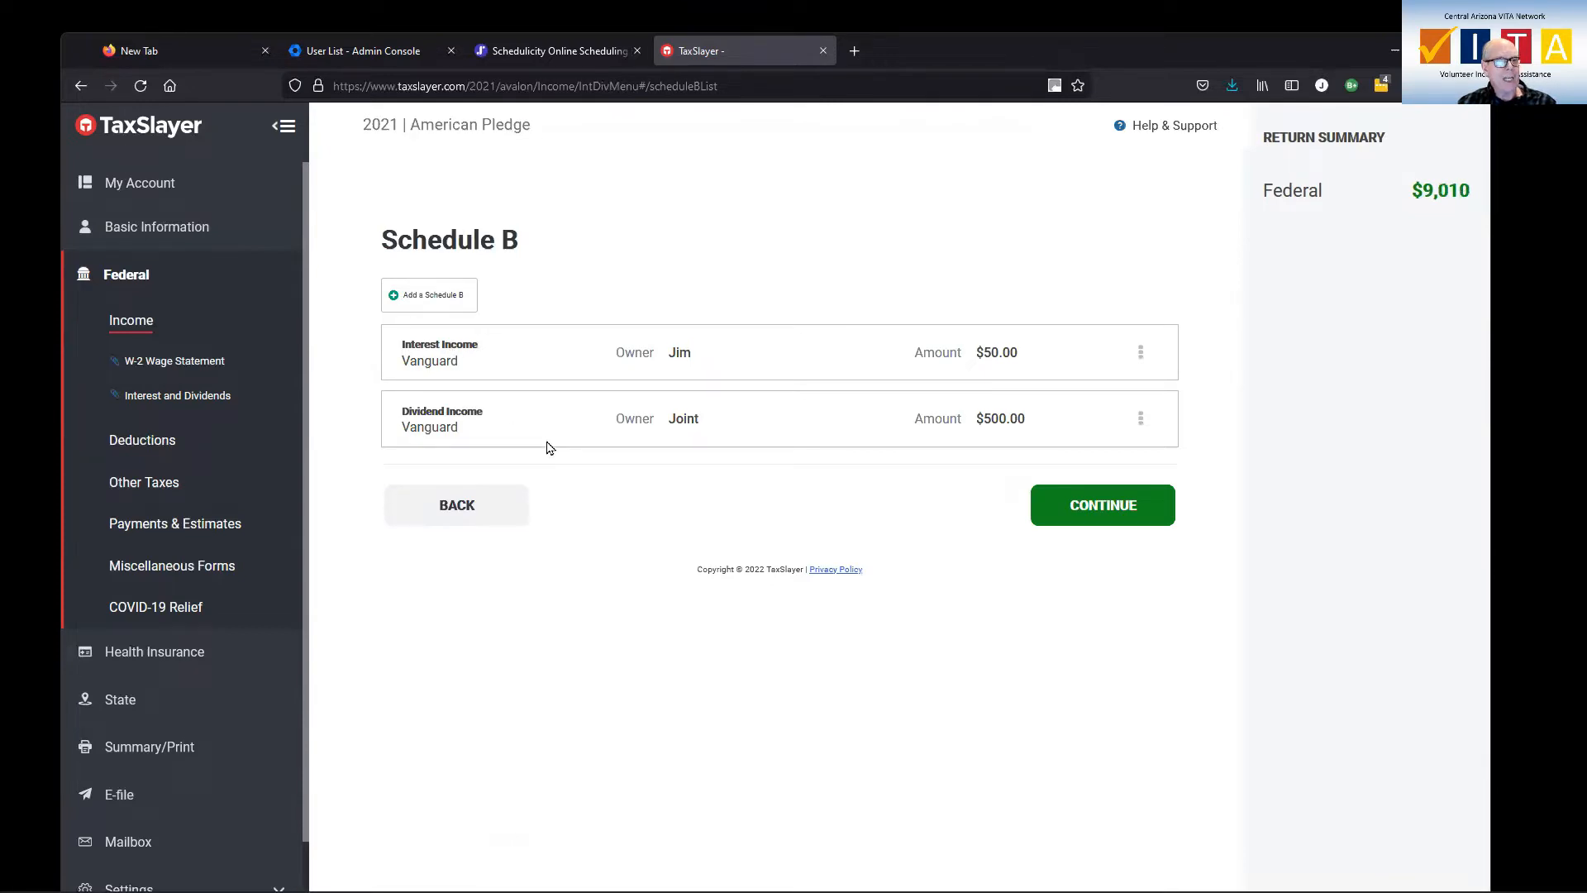
Finish the interest and dividend section and begin a Form 1099-NEC from the Income list
click(1077, 511)
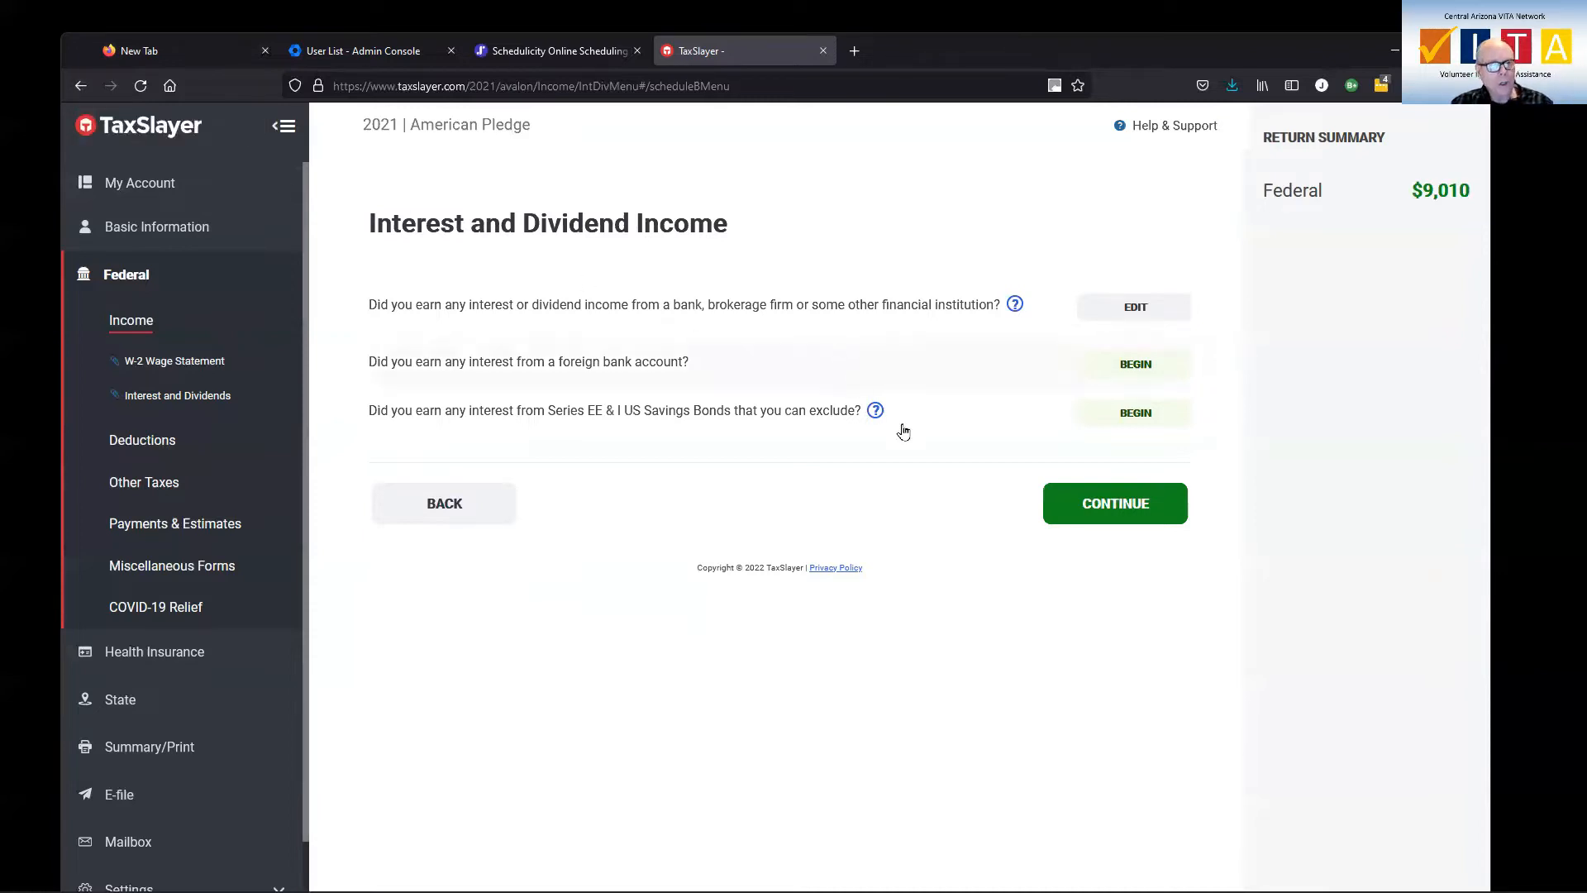
click(1113, 505)
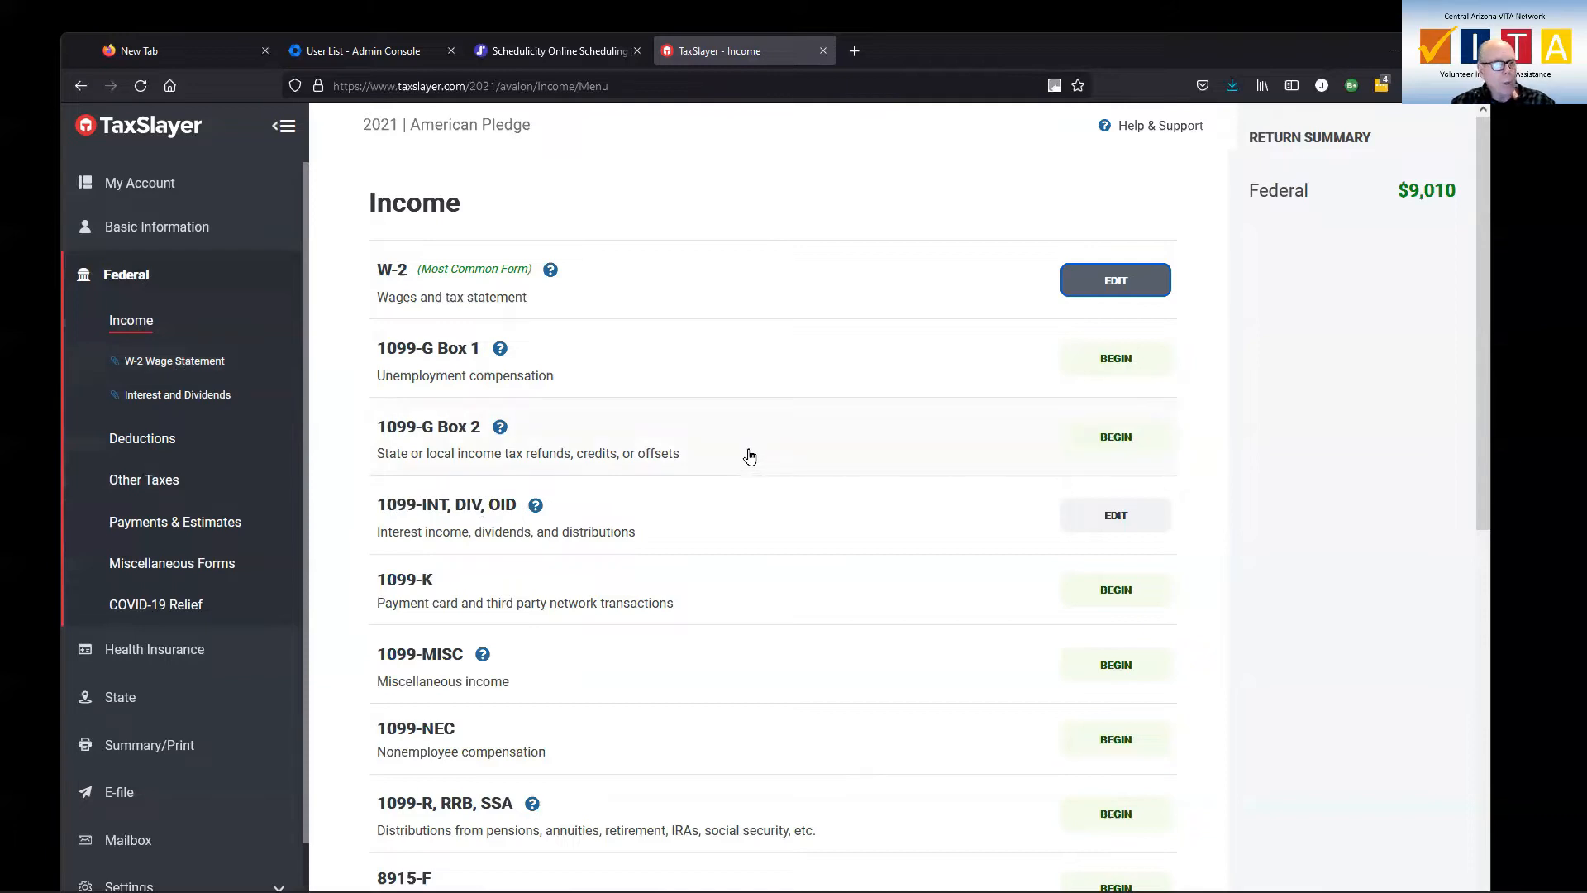
scroll(751, 457, down, 3)
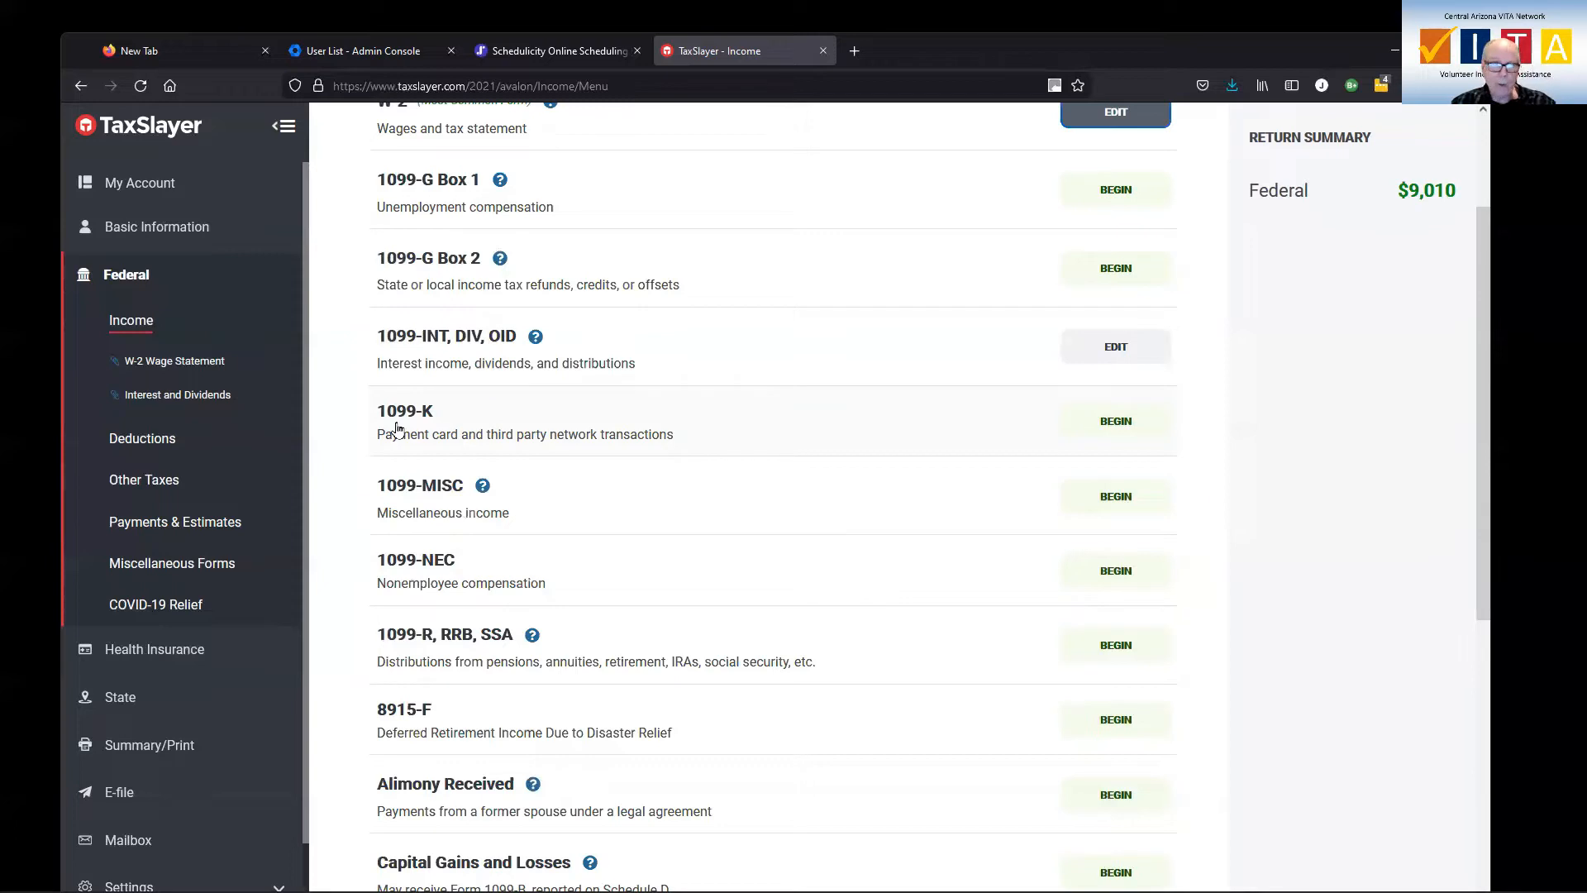
scroll(413, 430, down, 1)
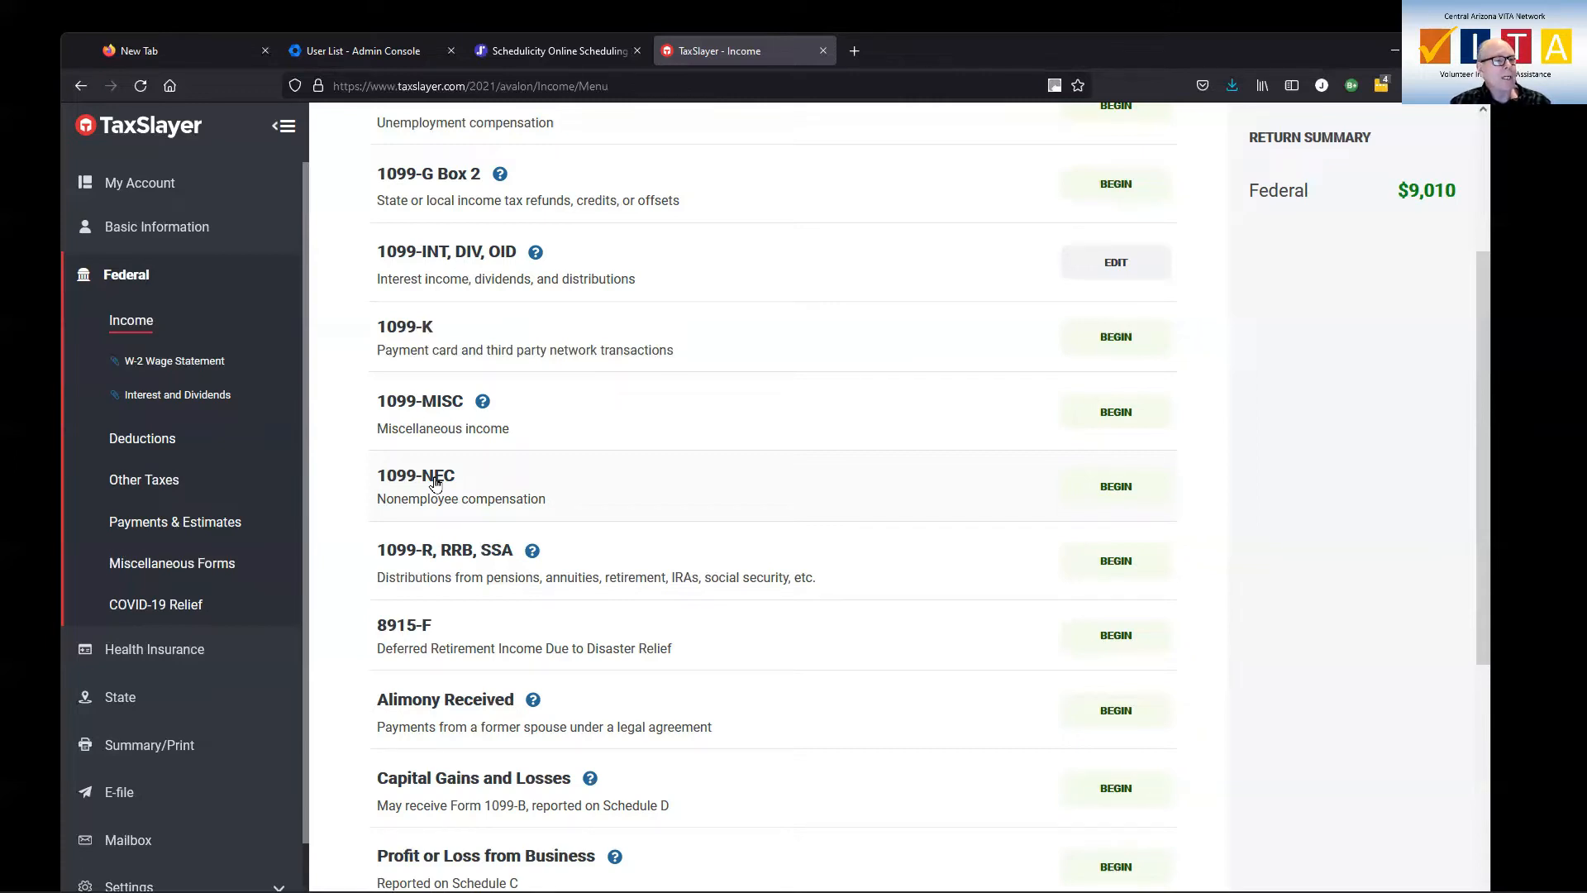
click(1114, 488)
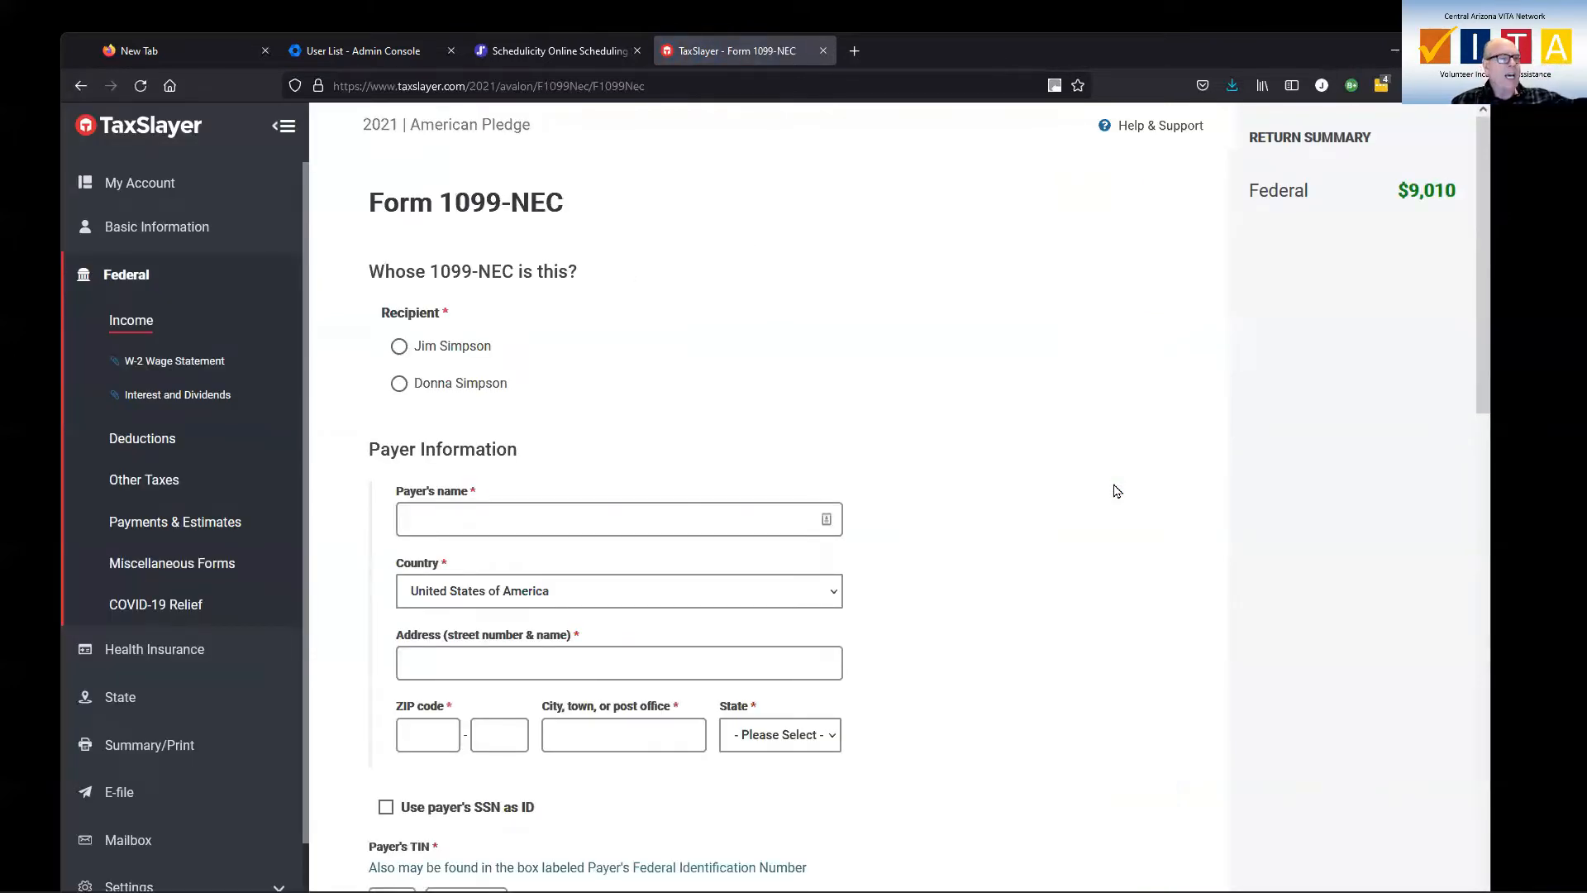
Set the first-listed taxpayer as the 1099-NEC recipient and fill in the payer's name
click(398, 347)
click(521, 518)
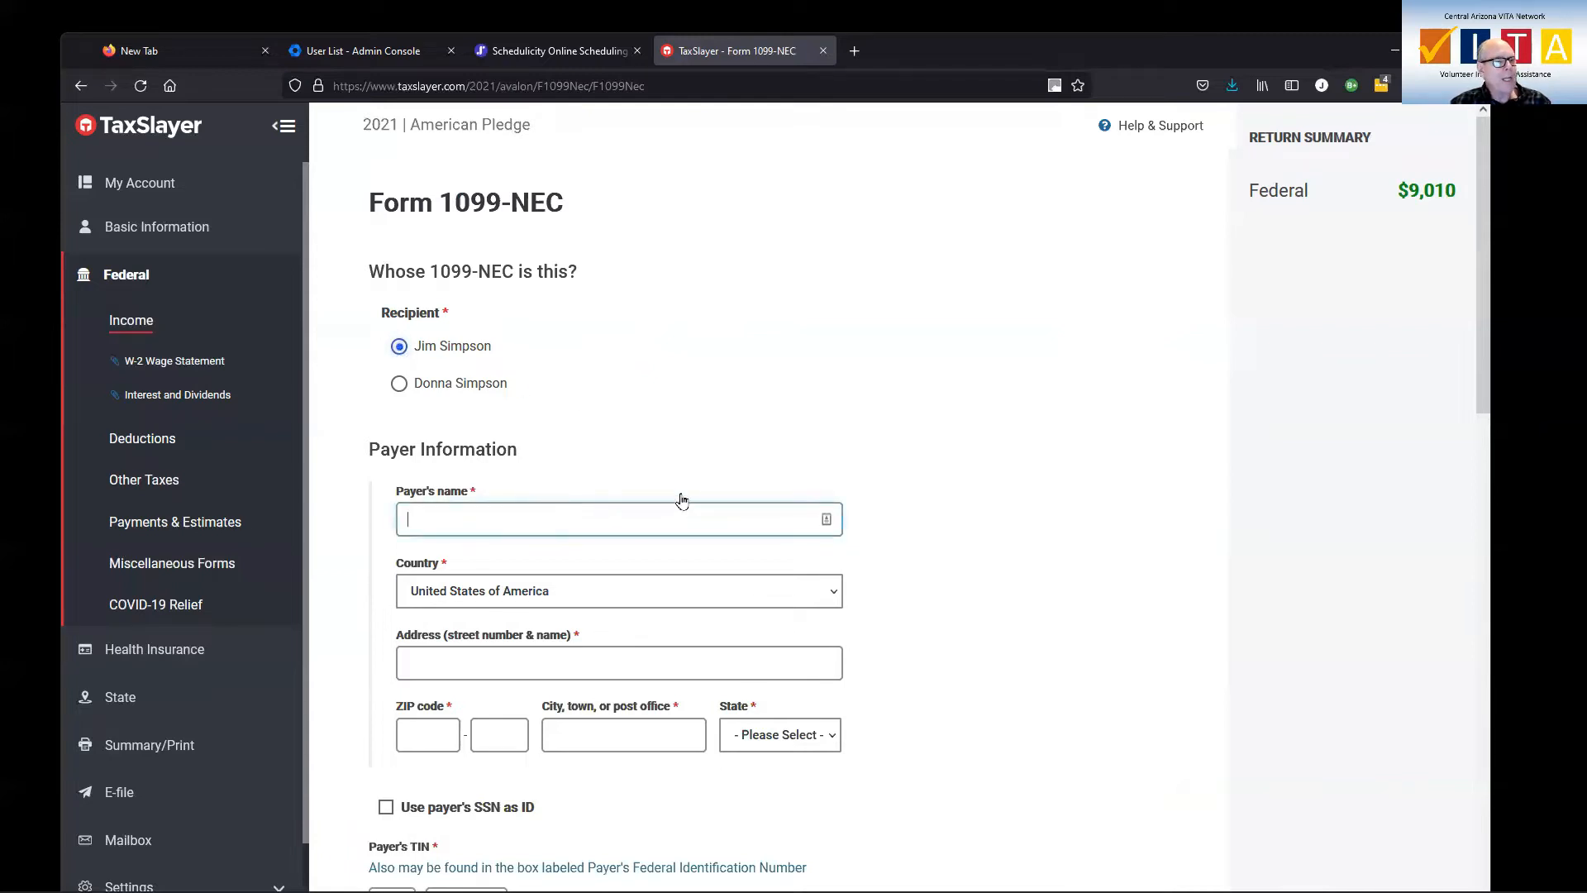
text(Dr)
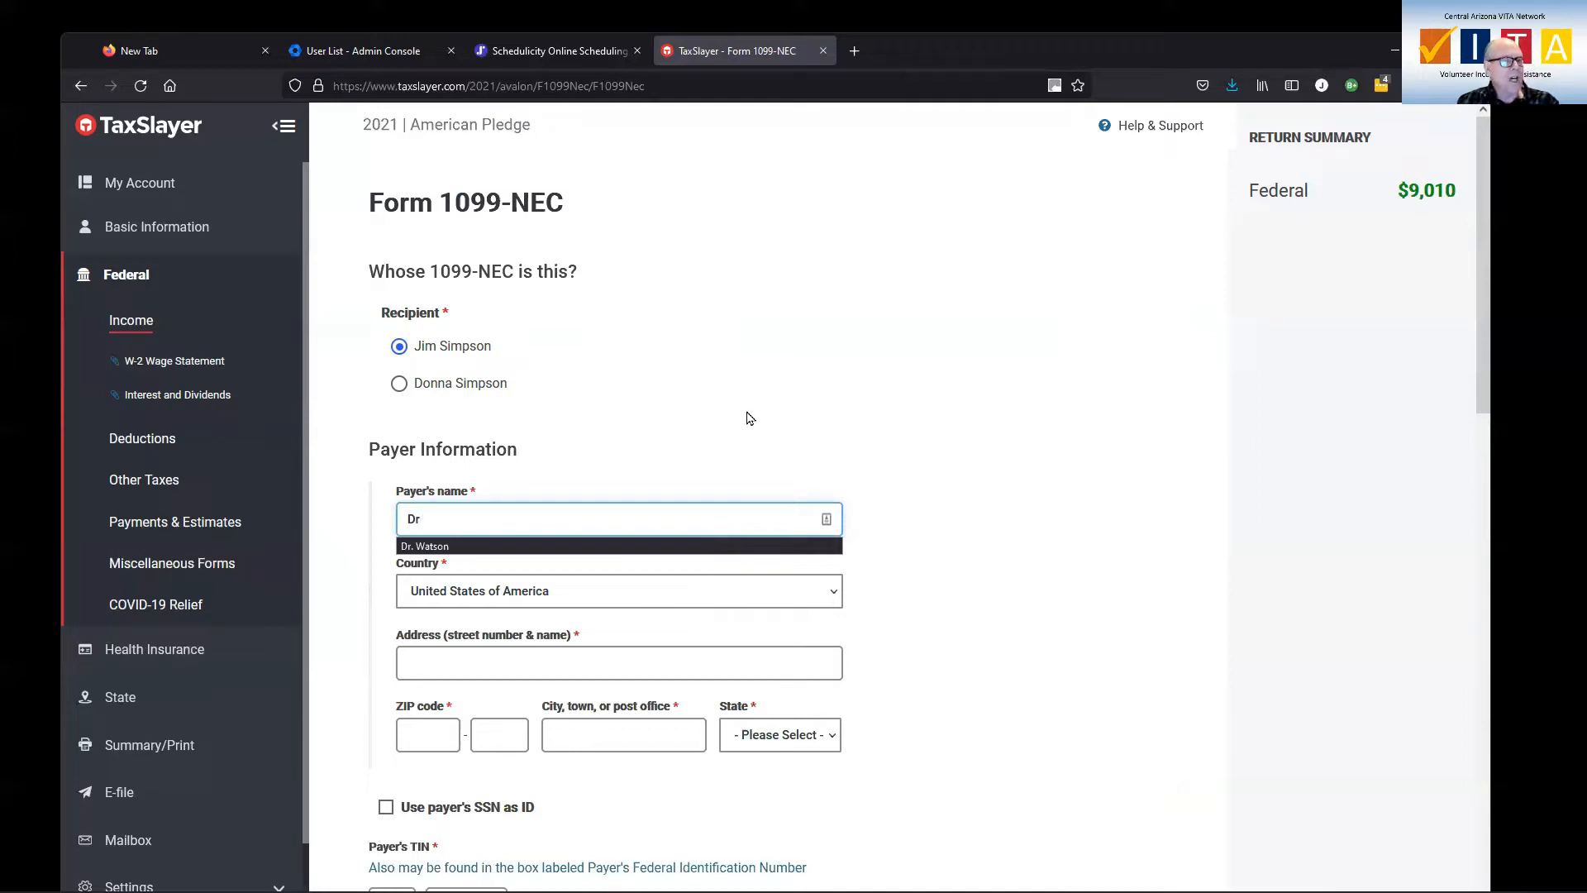
click(588, 547)
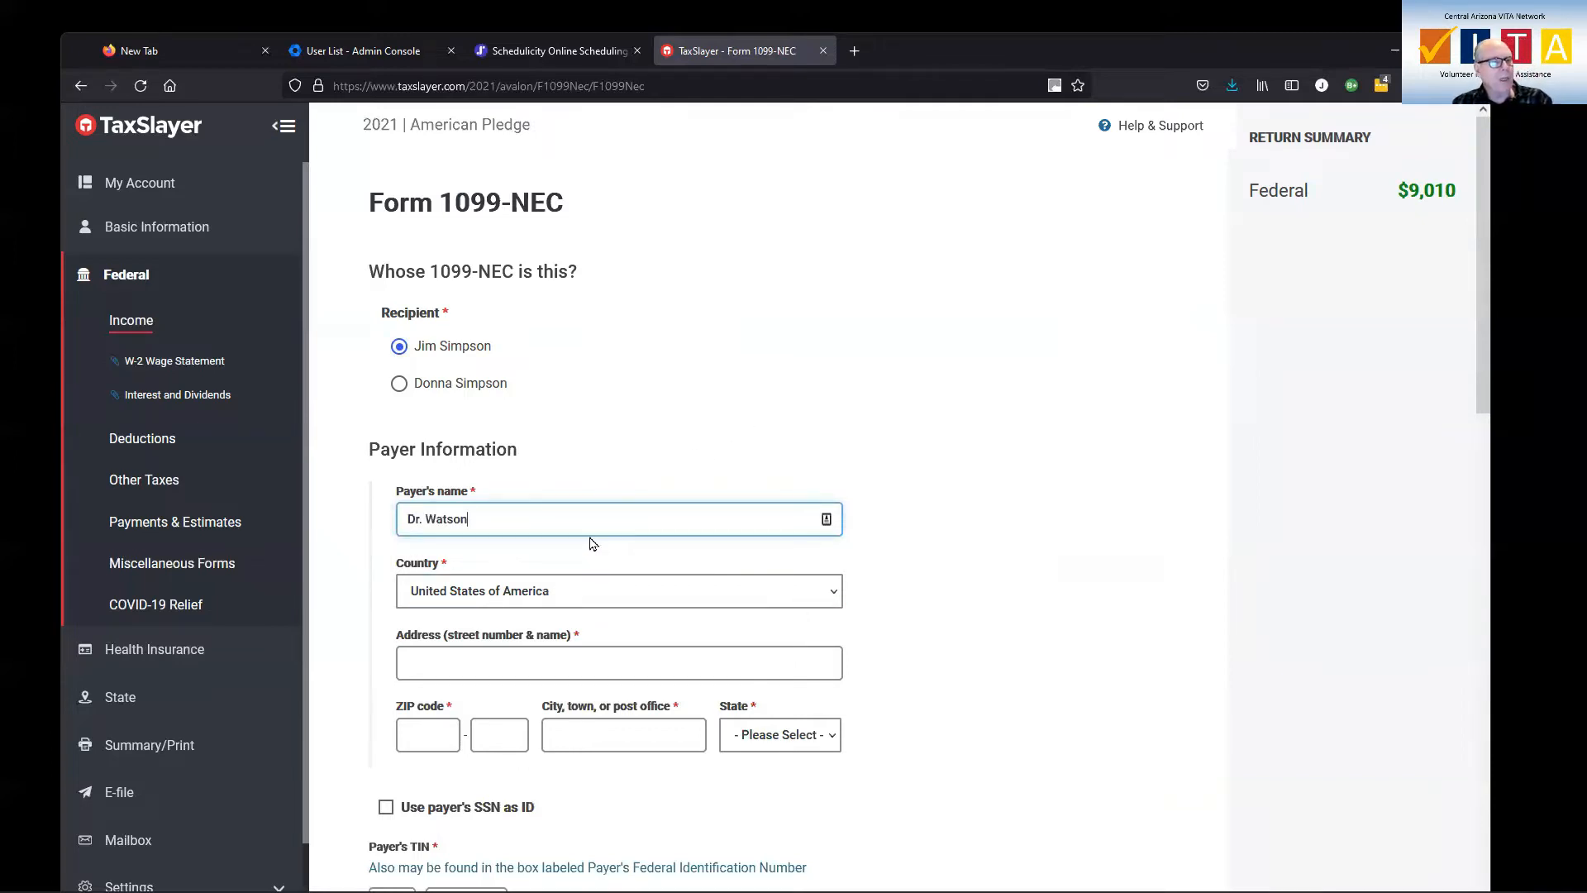
Fill in the 1099-NEC payer's street address and ZIP code
click(586, 665)
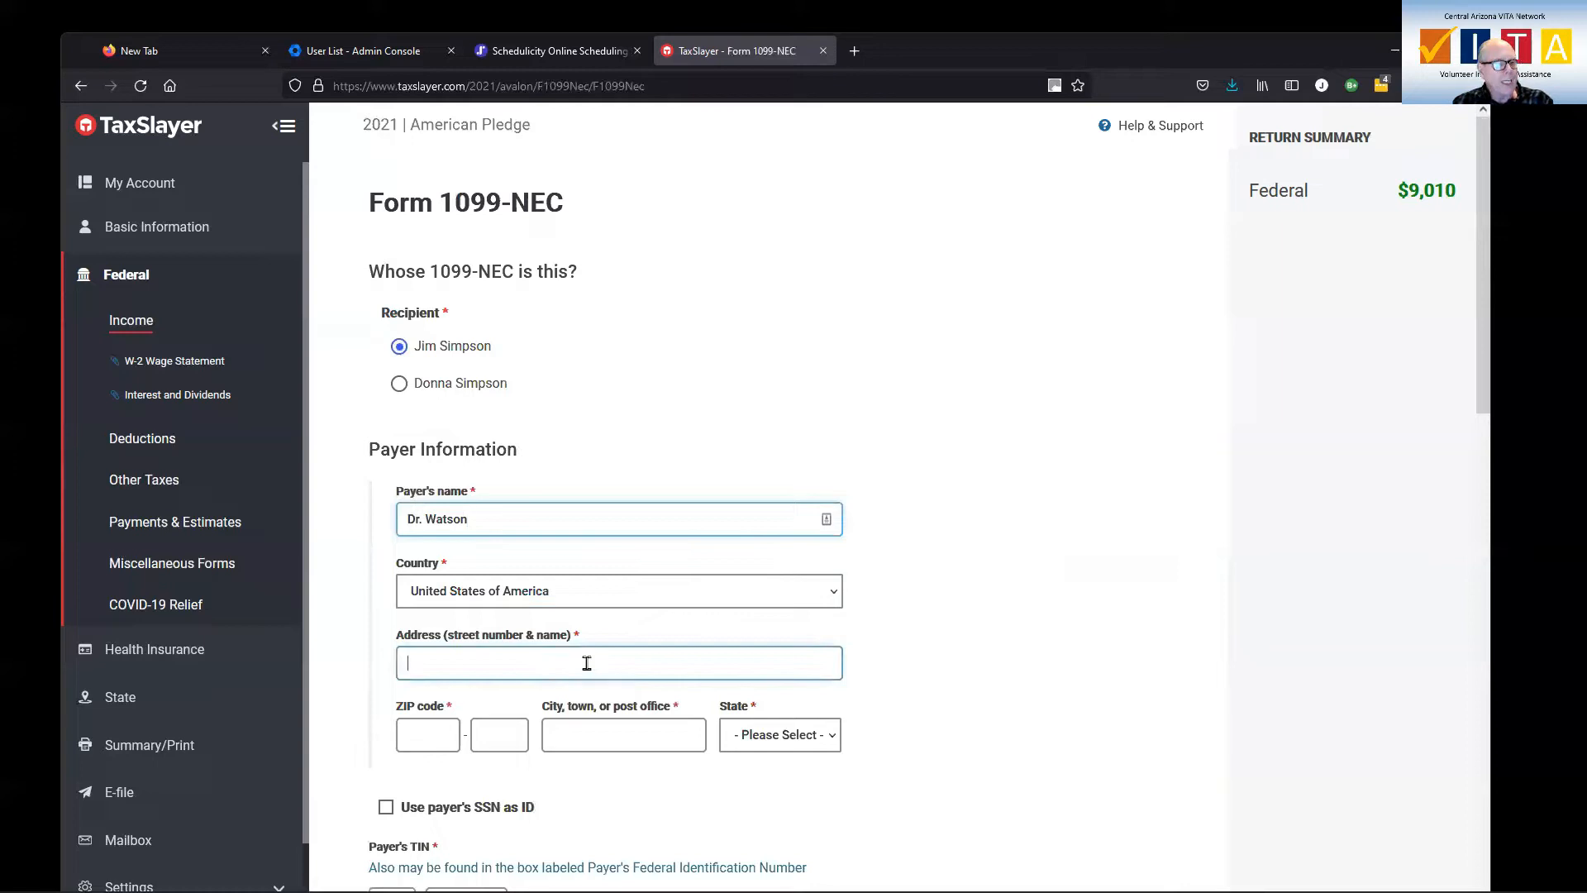
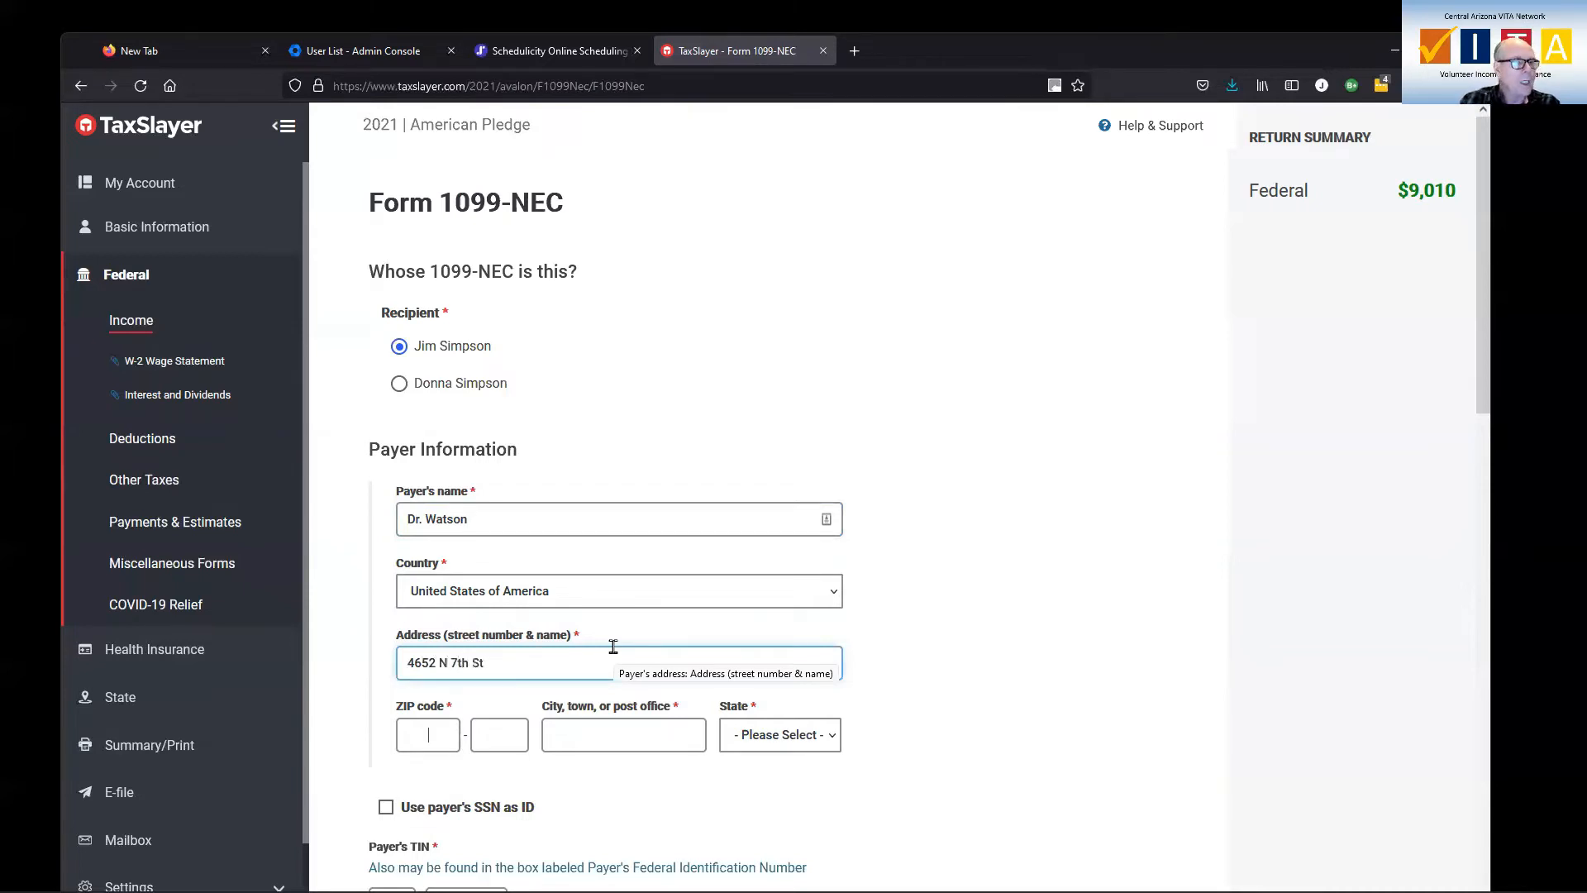
text(85015)
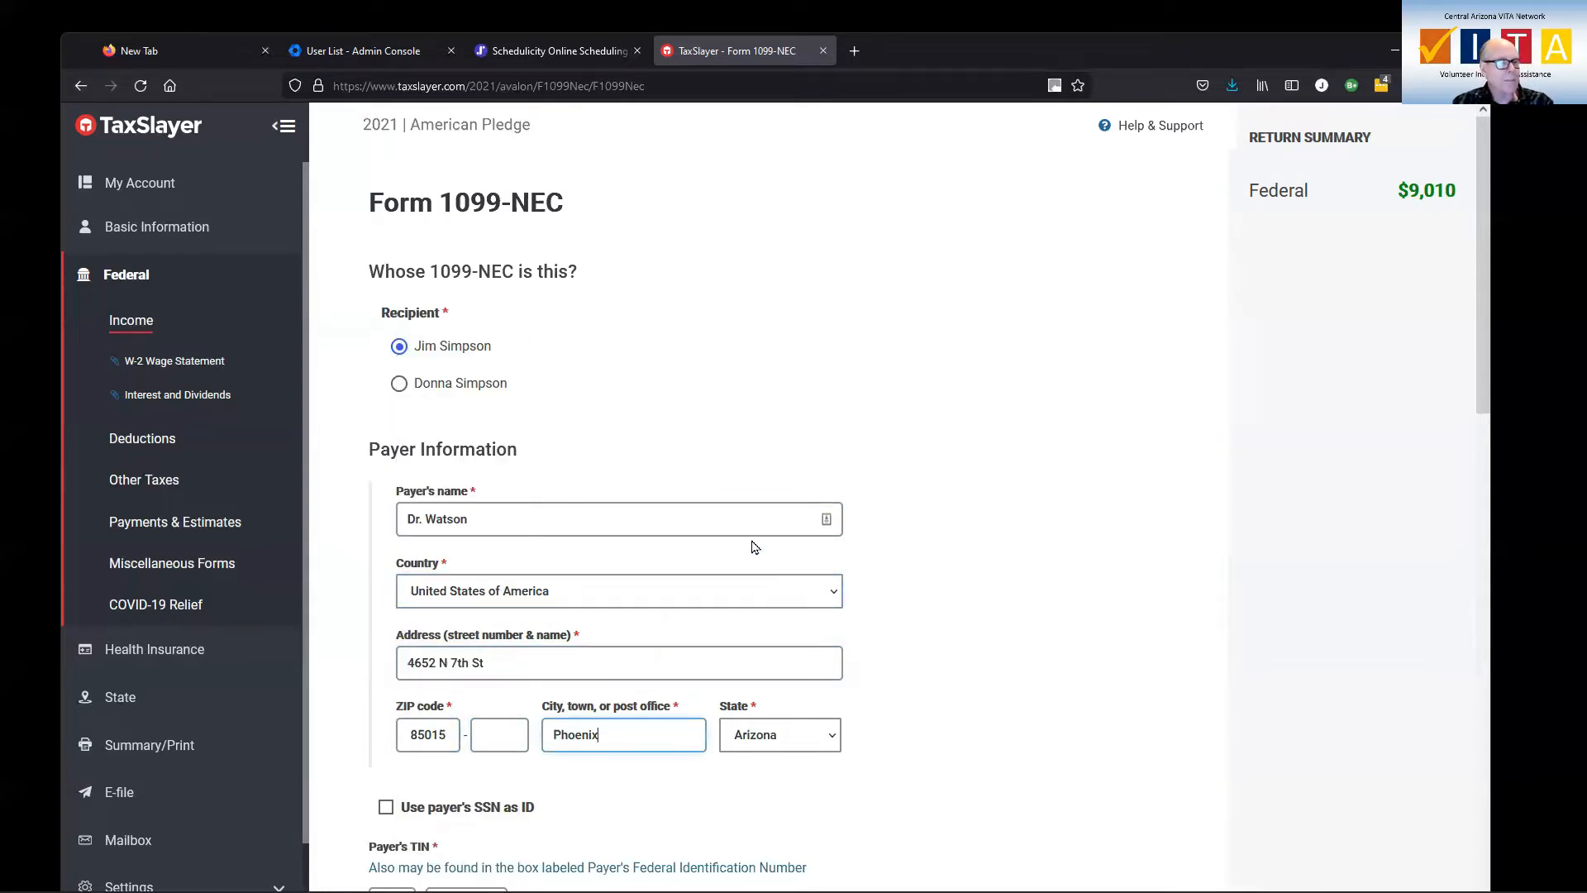
Fill in both parts of the 1099-NEC payer's TIN
scroll(753, 545, down, 2)
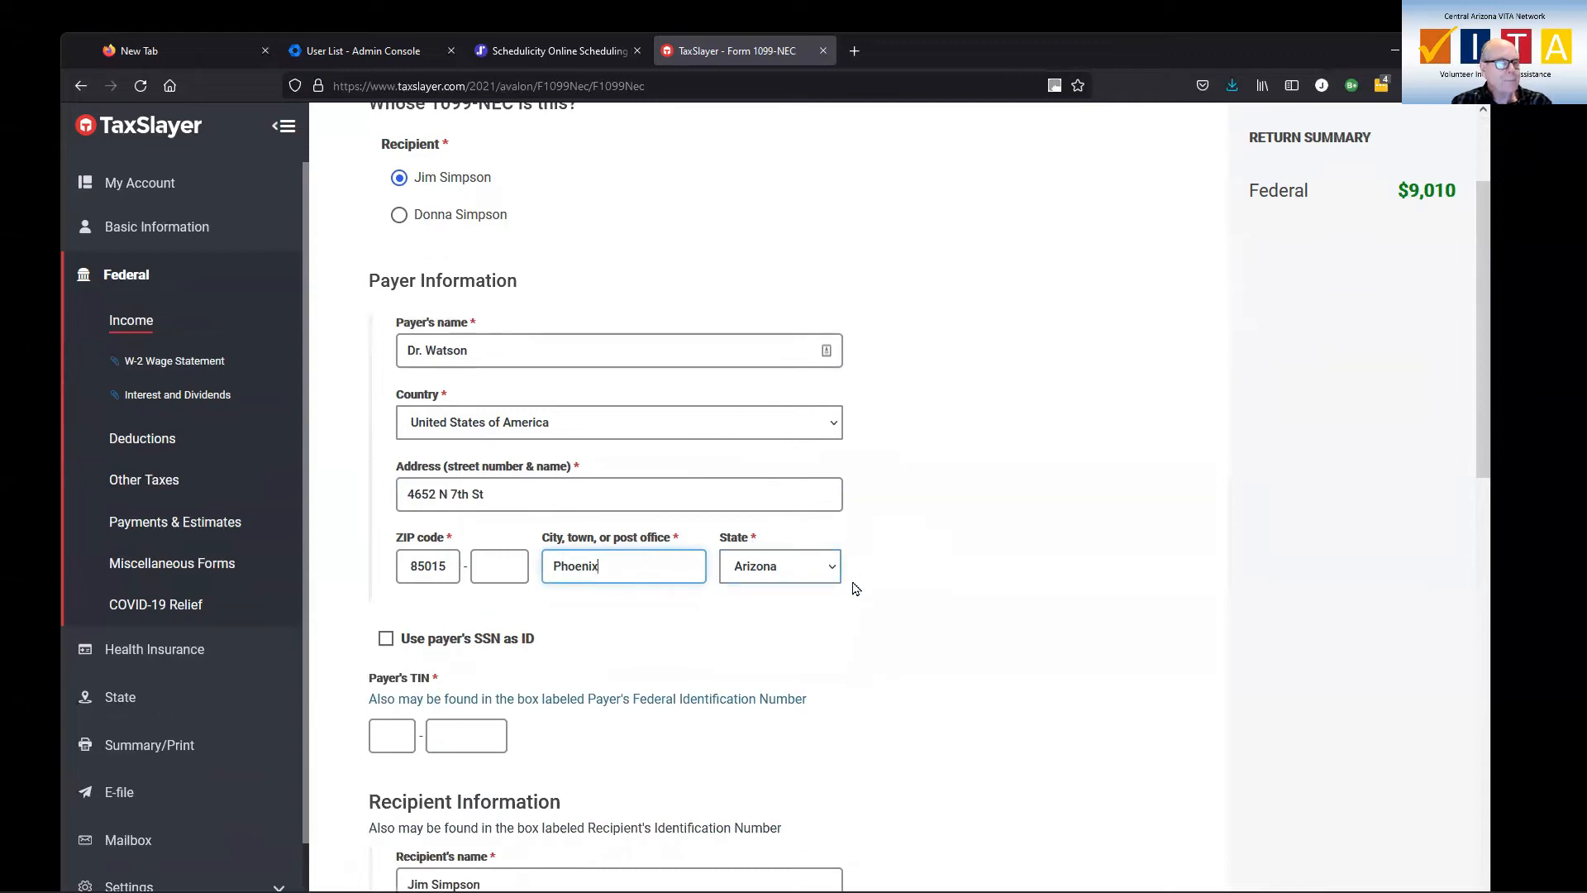
scroll(856, 583, up, 1)
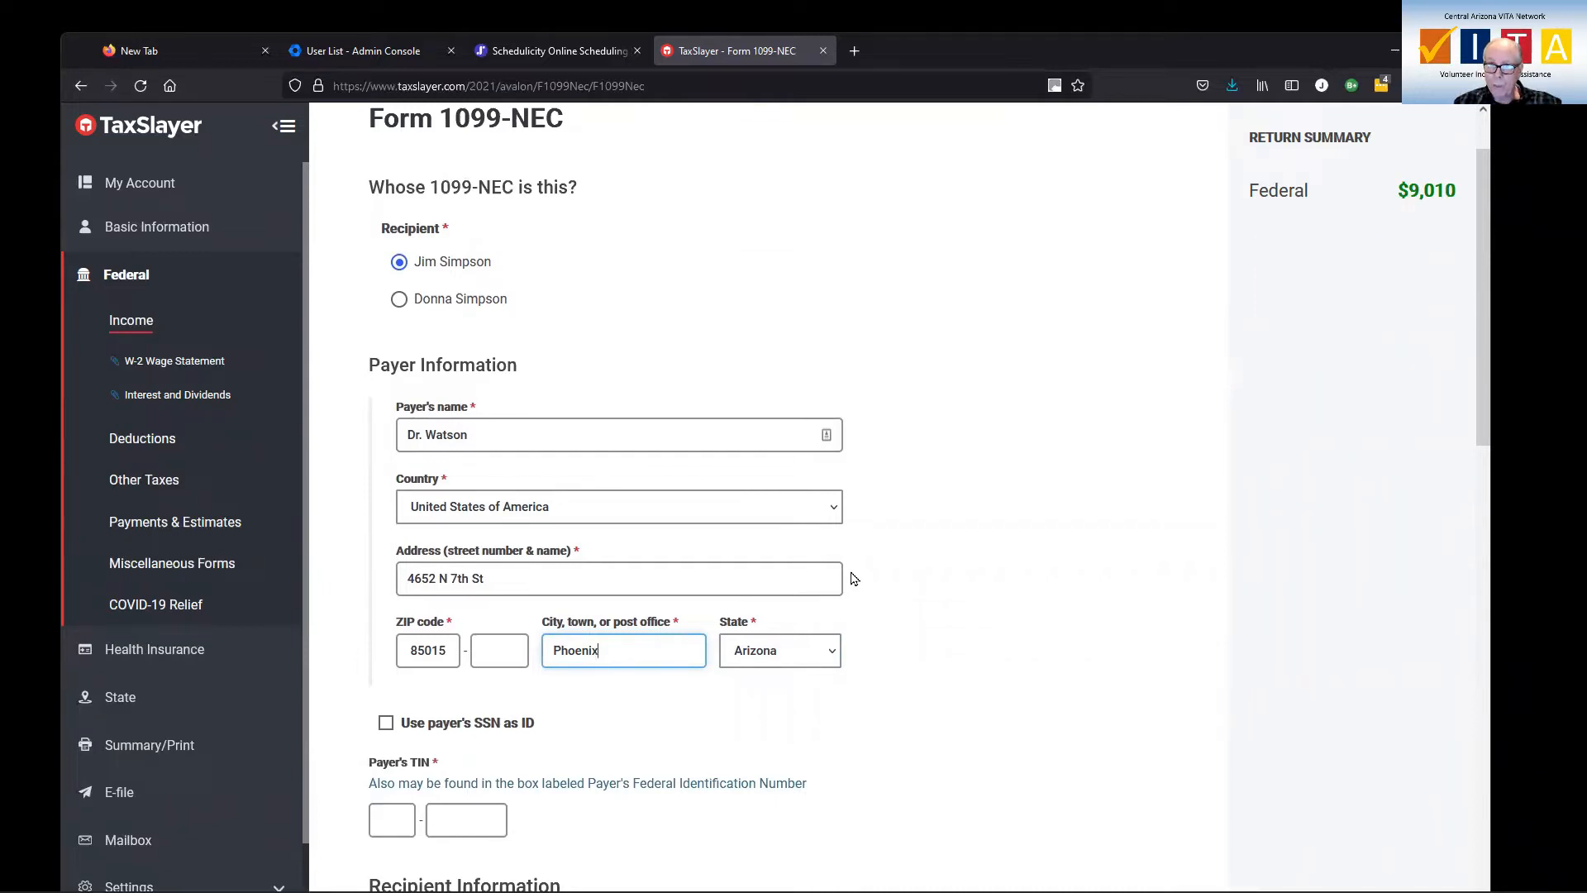
scroll(855, 579, down, 3)
click(397, 571)
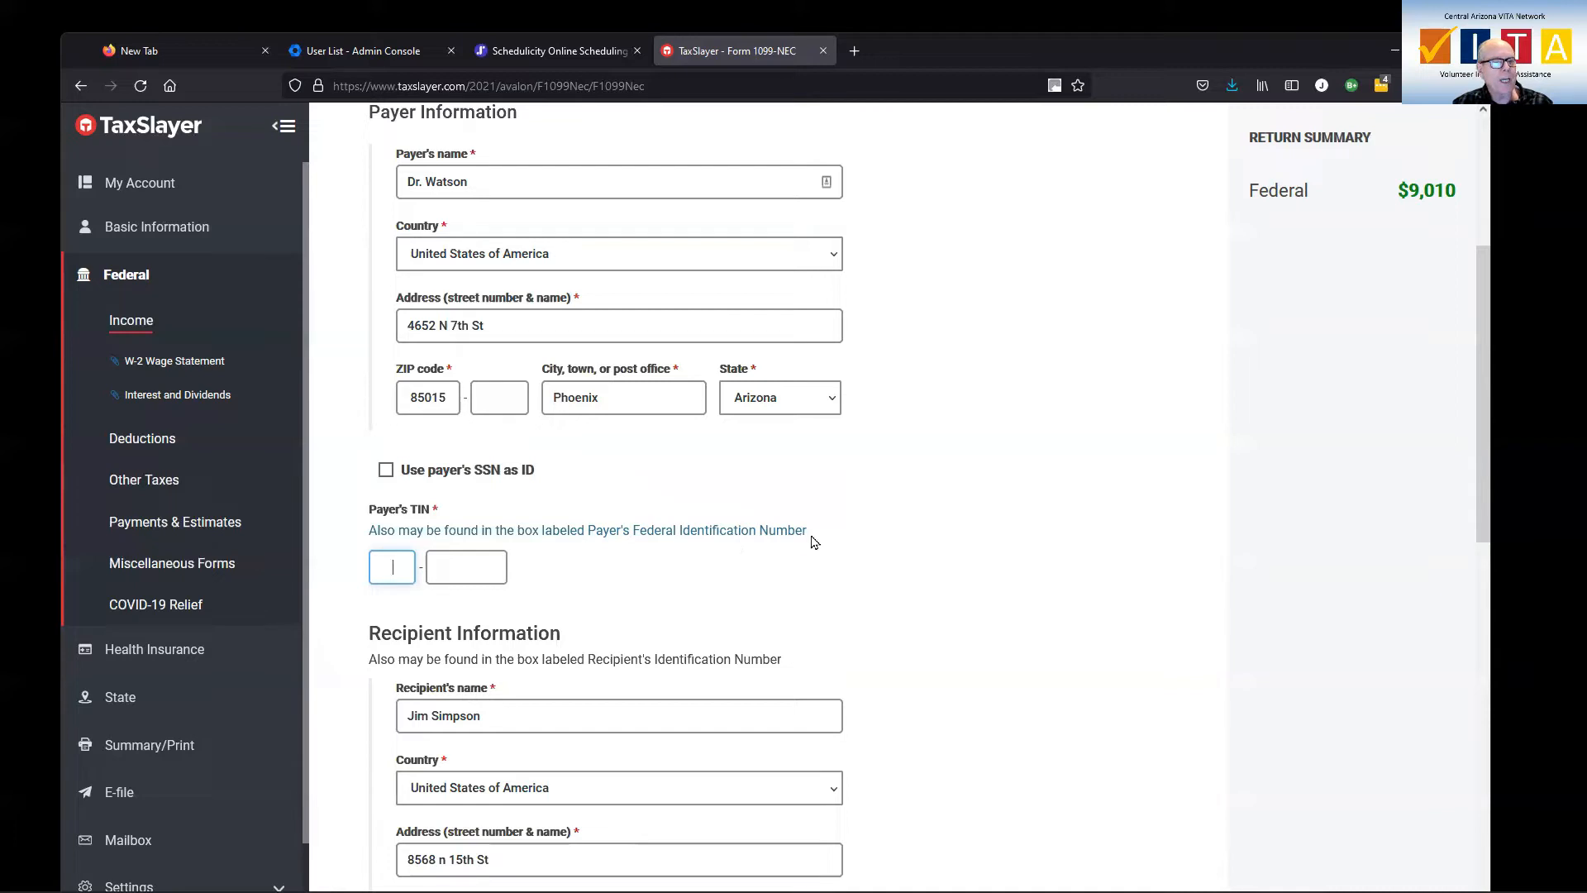
text(86)
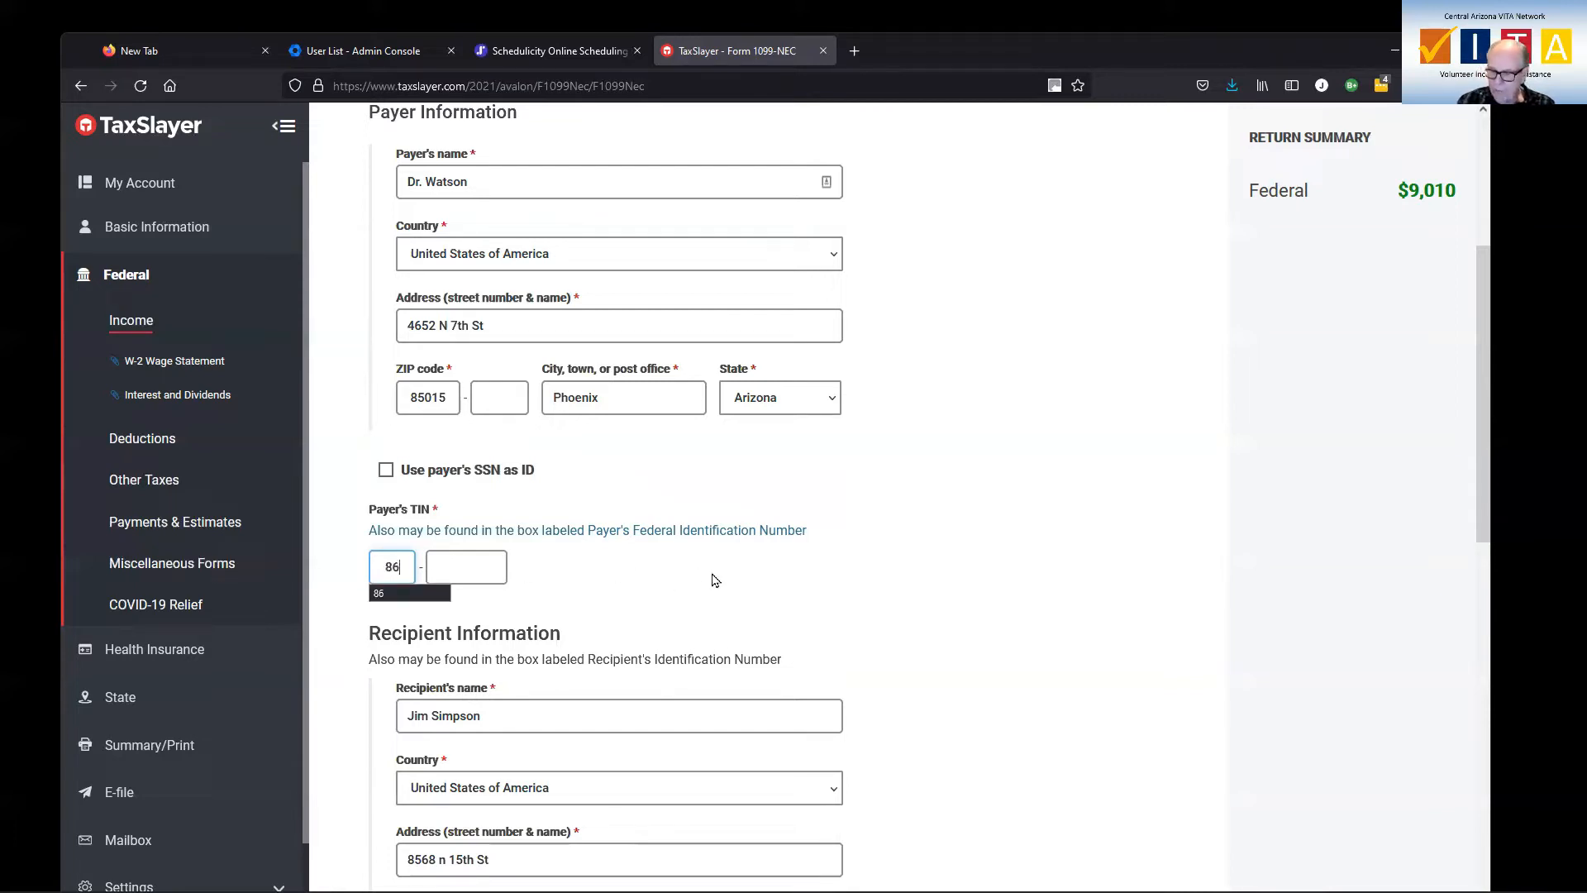
text(1234567)
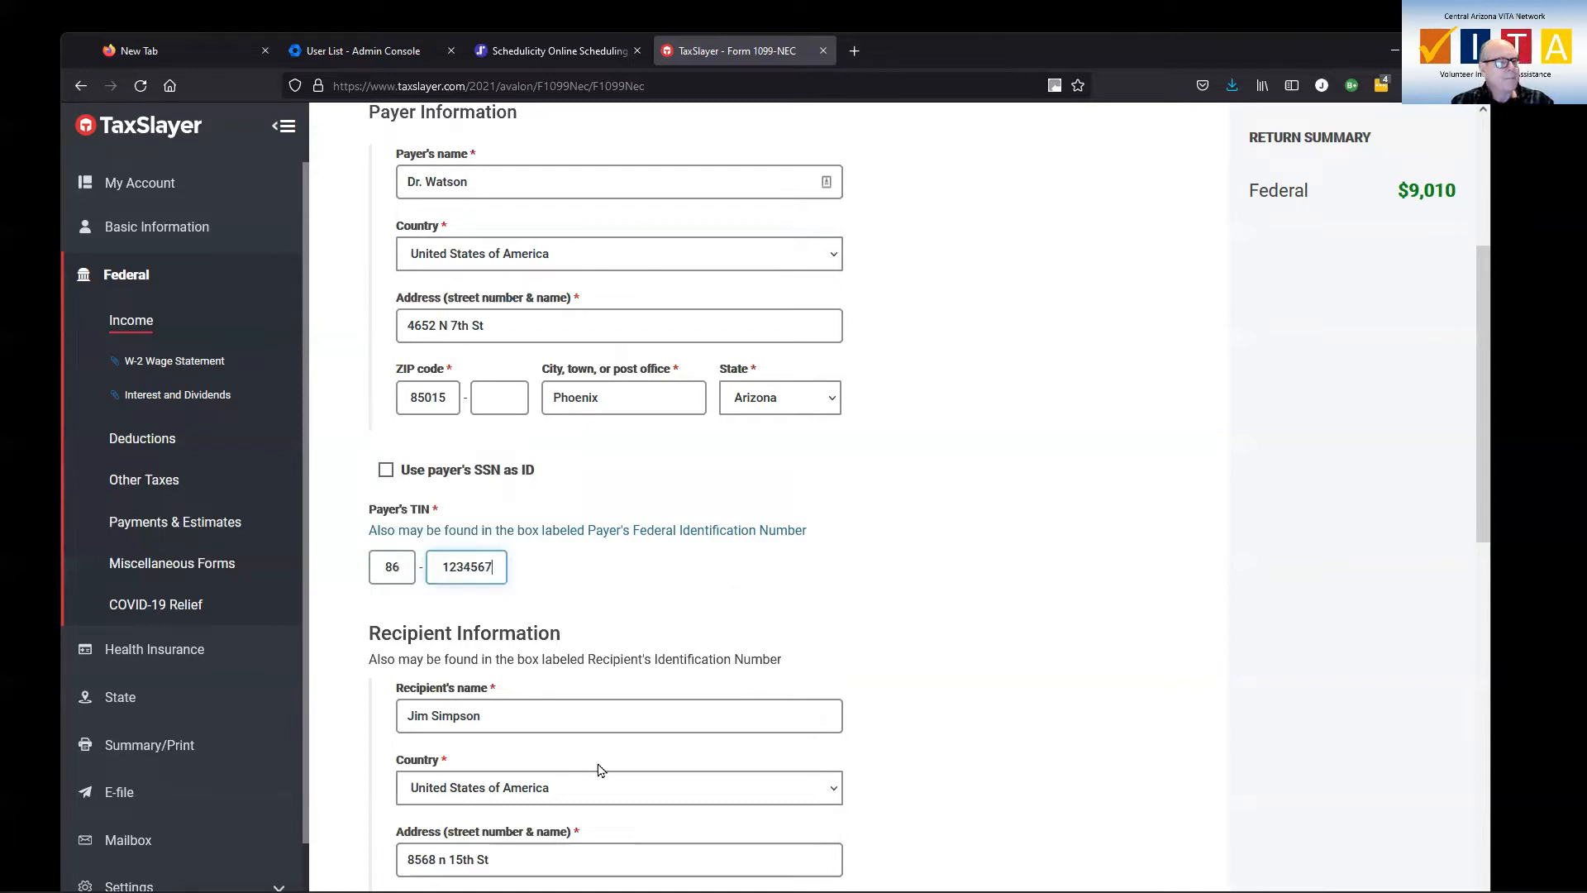
Enter 4500 as nonemployee compensation on the 1099-NEC and save the form
scroll(688, 685, down, 2)
scroll(688, 685, down, 2)
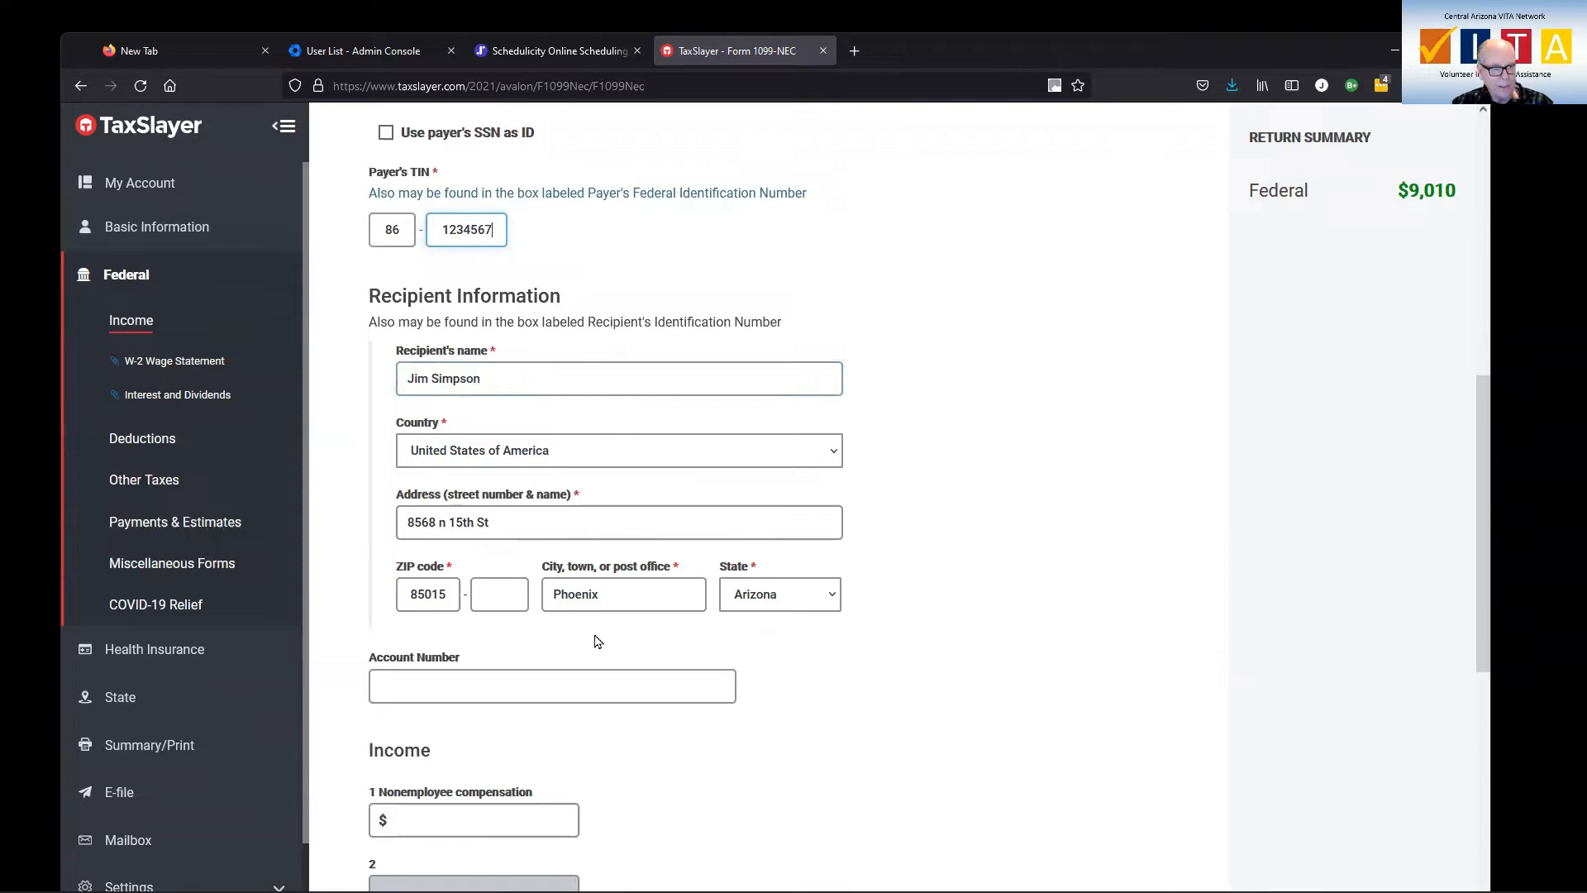
scroll(848, 579, down, 4)
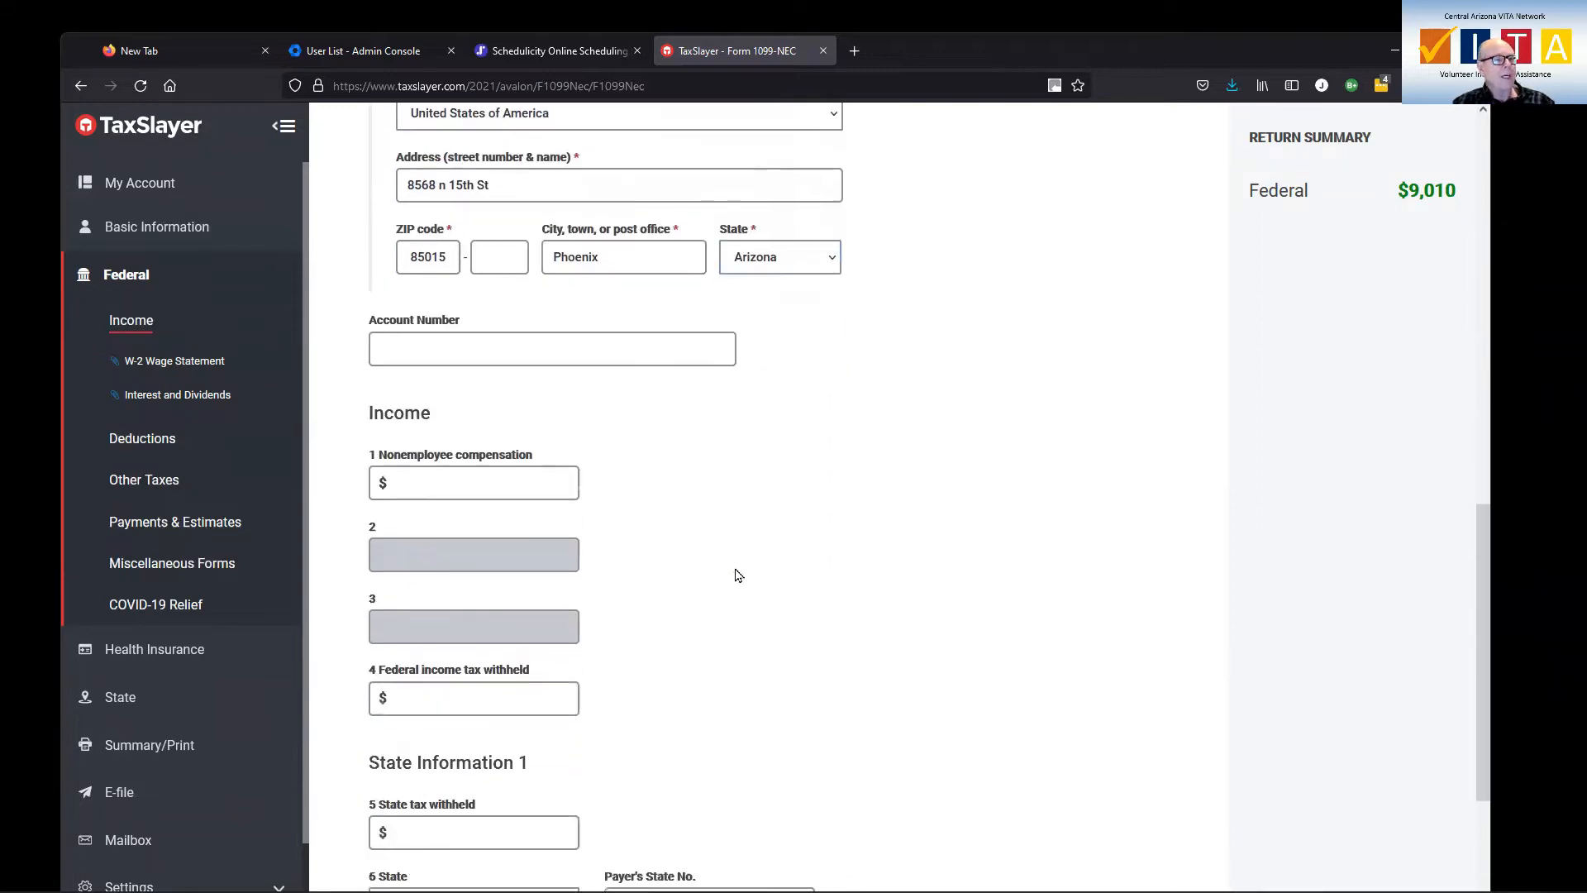
click(514, 481)
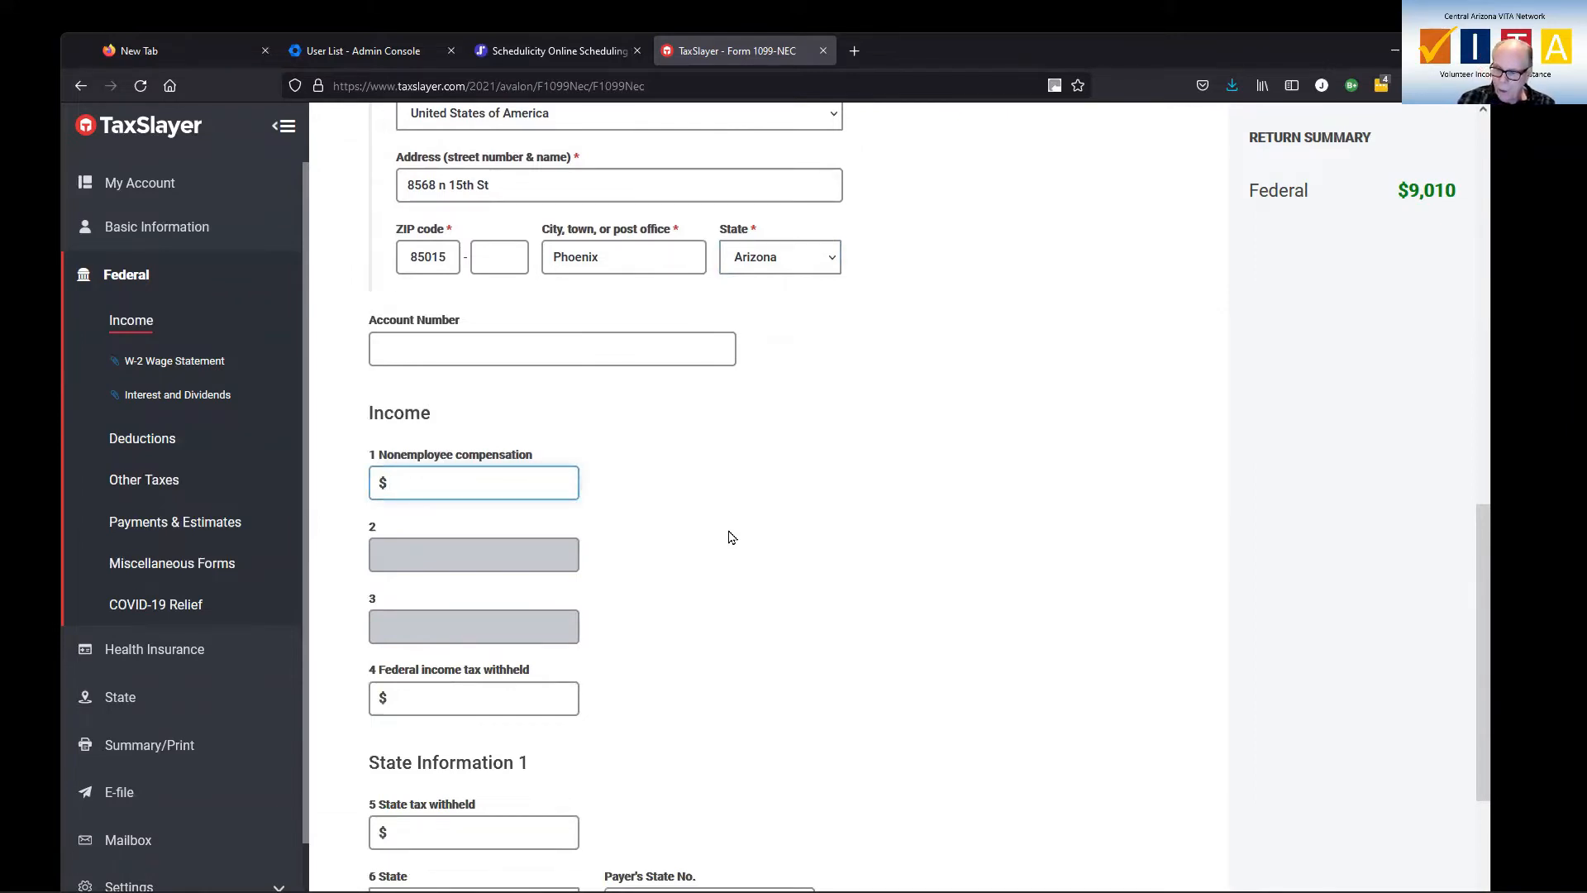
text(4500)
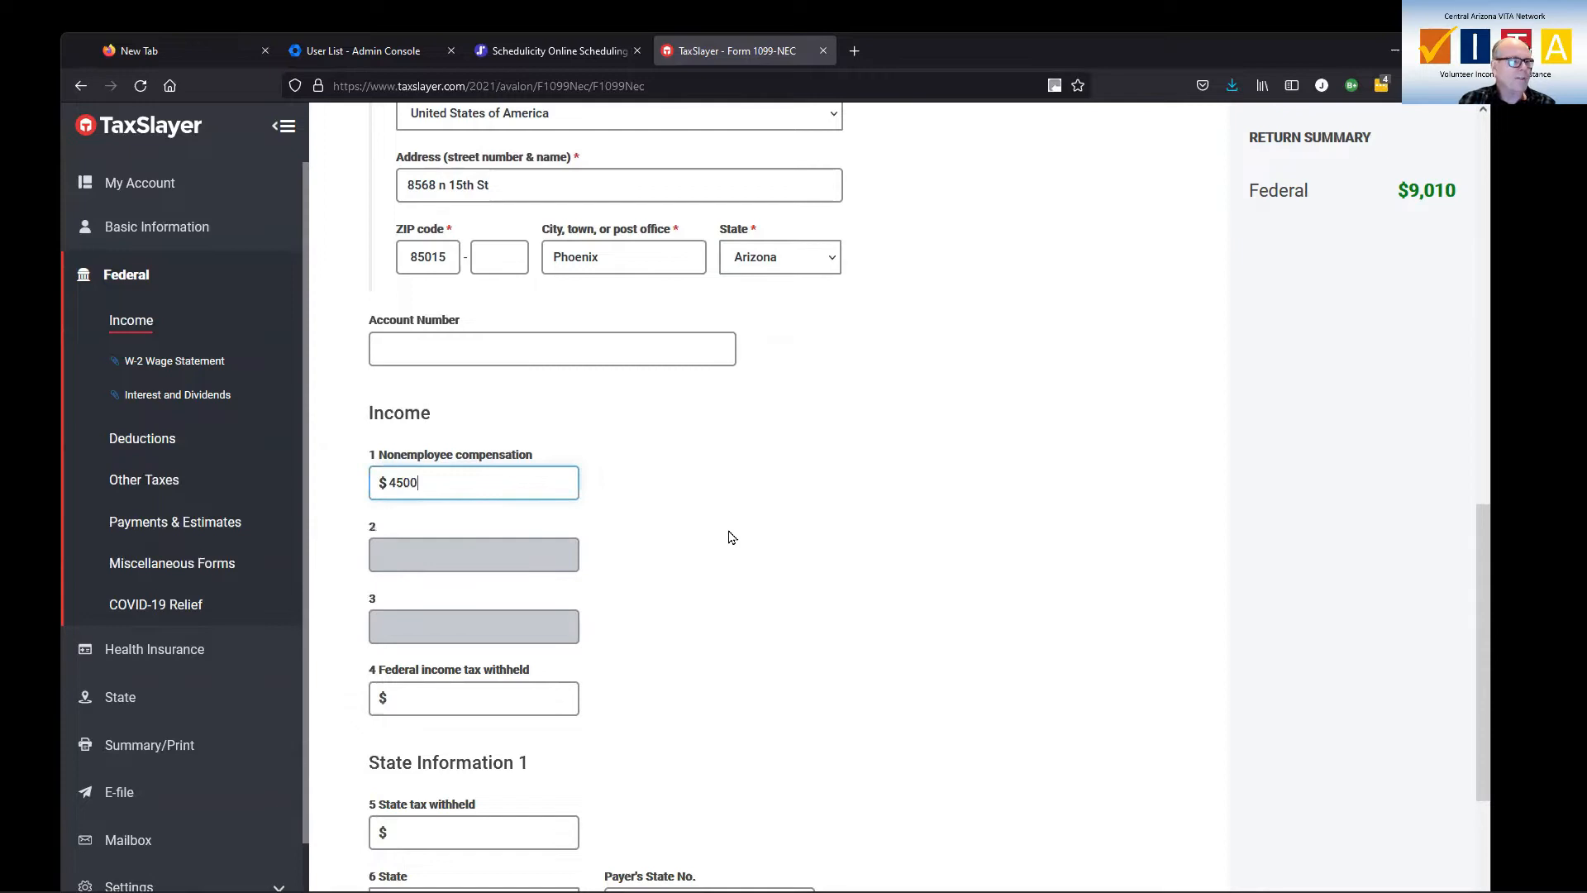
scroll(719, 536, down, 2)
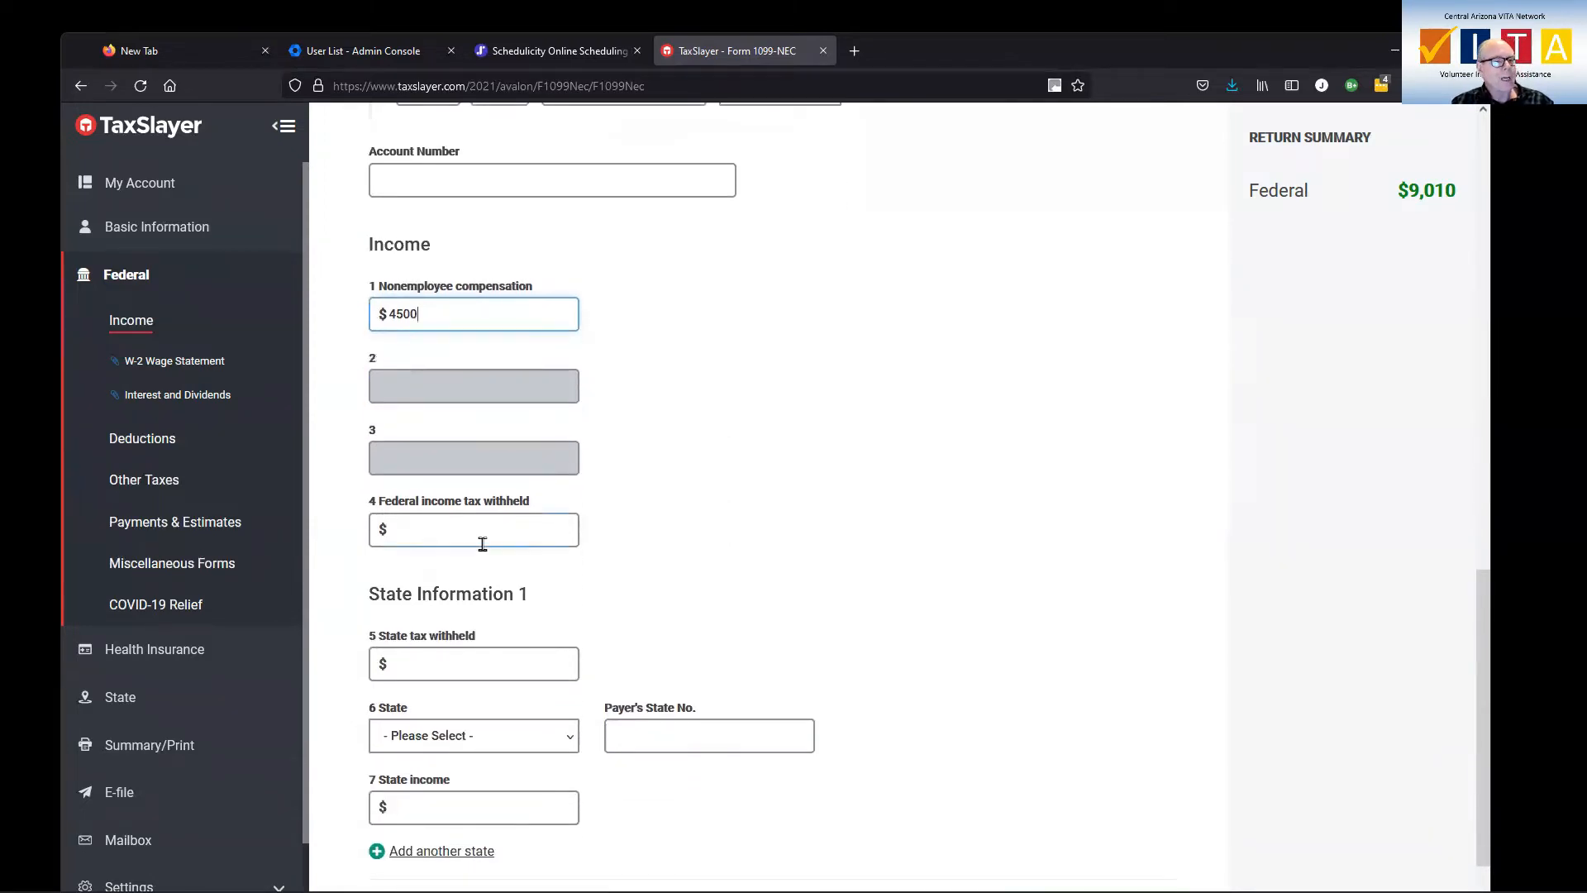
scroll(665, 555, down, 2)
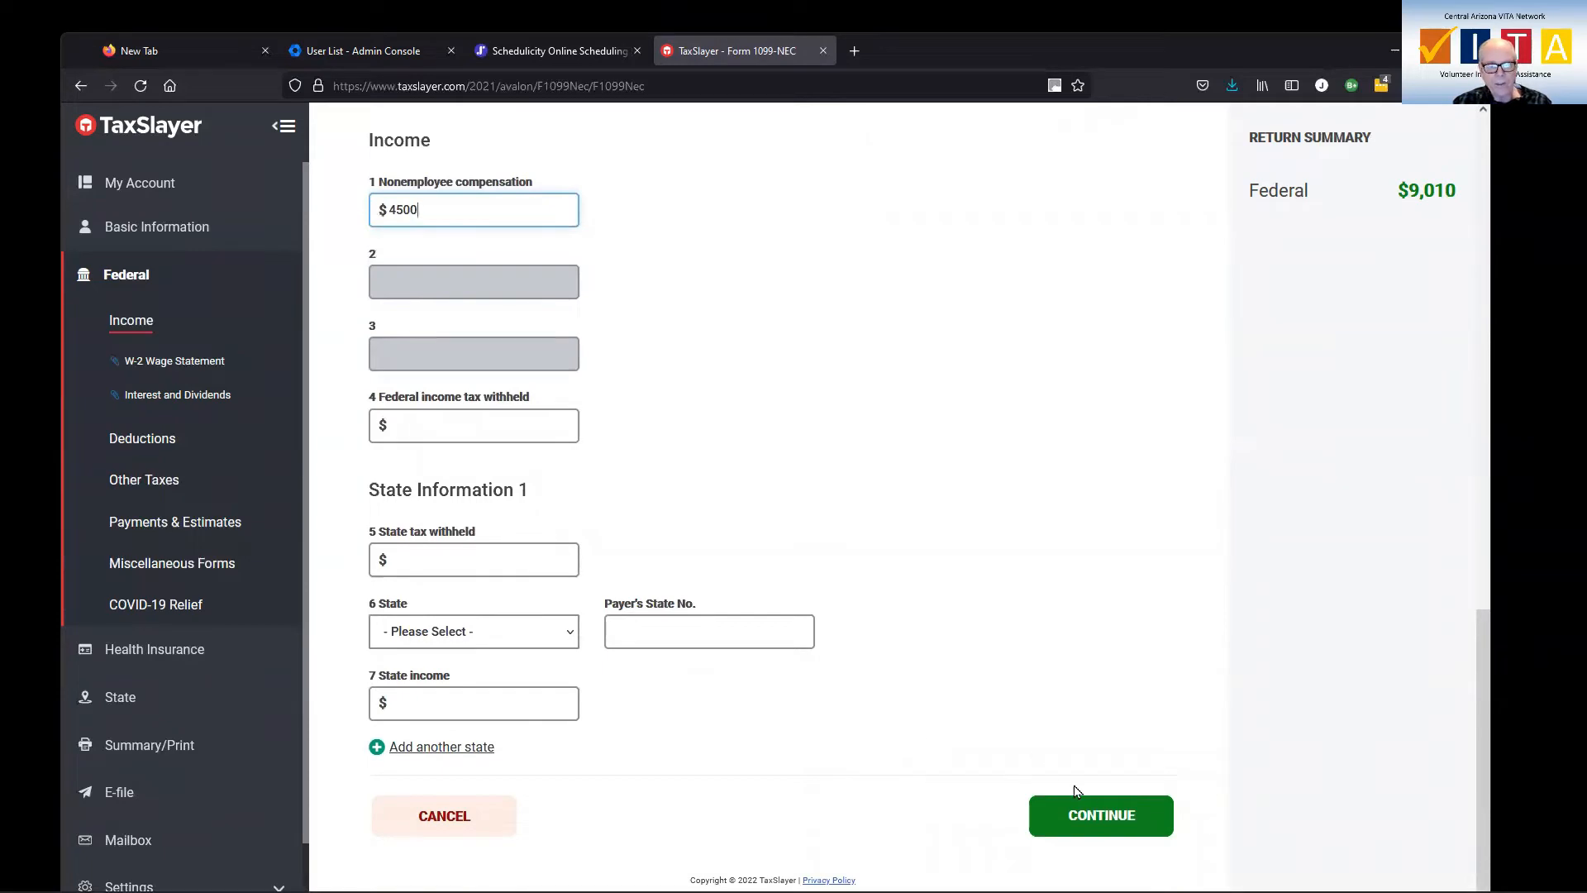
click(1106, 824)
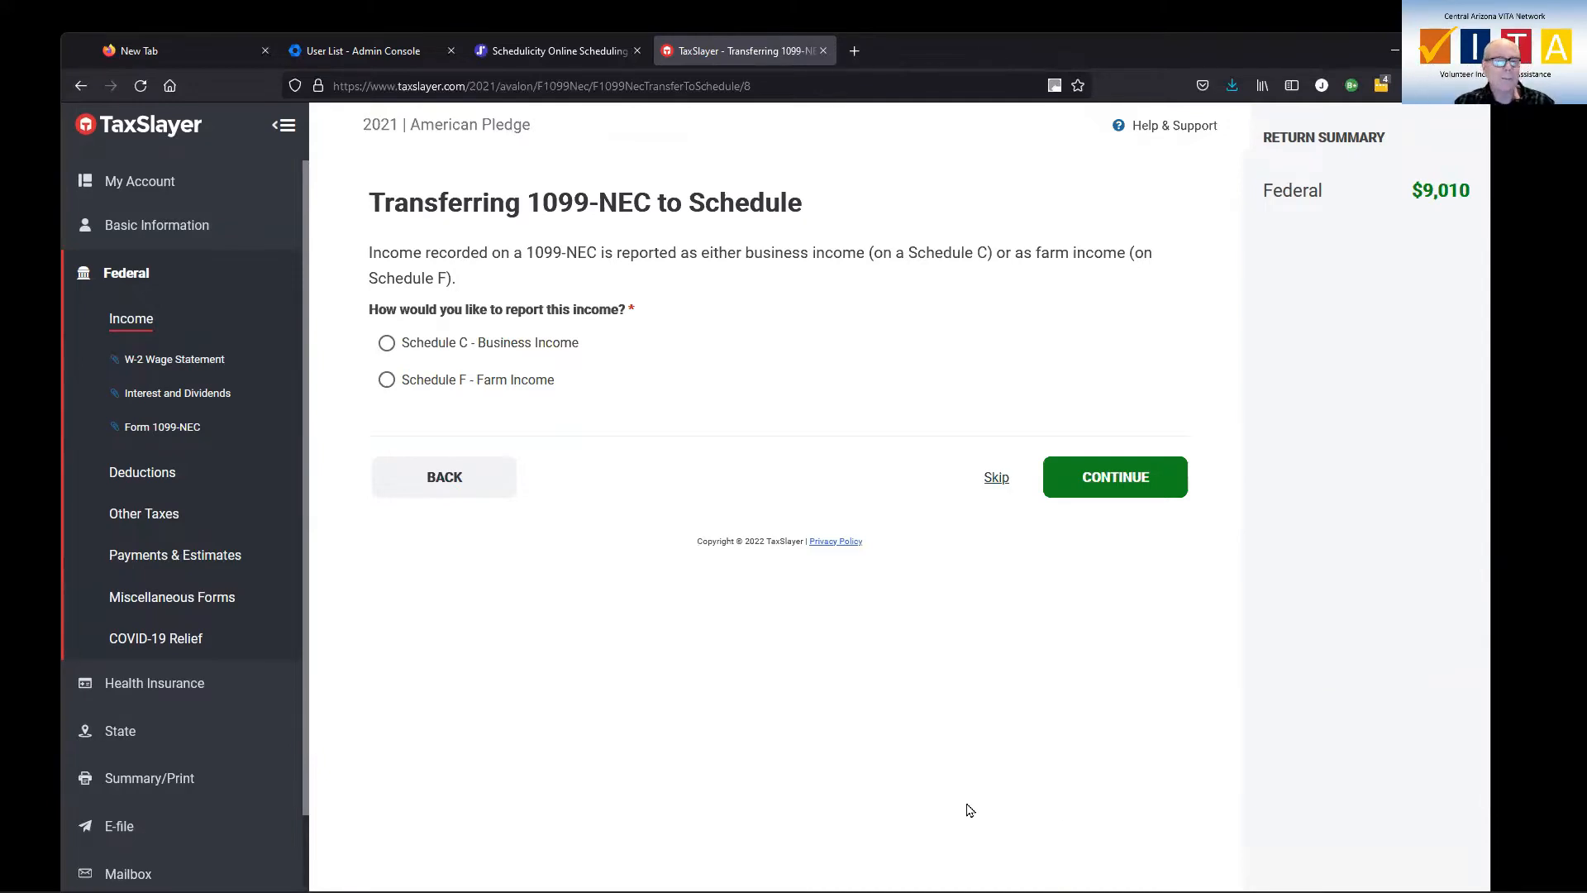
Report the 1099-NEC income as Schedule C business income and proceed to the business type details, leaving the business name and address blank
click(387, 345)
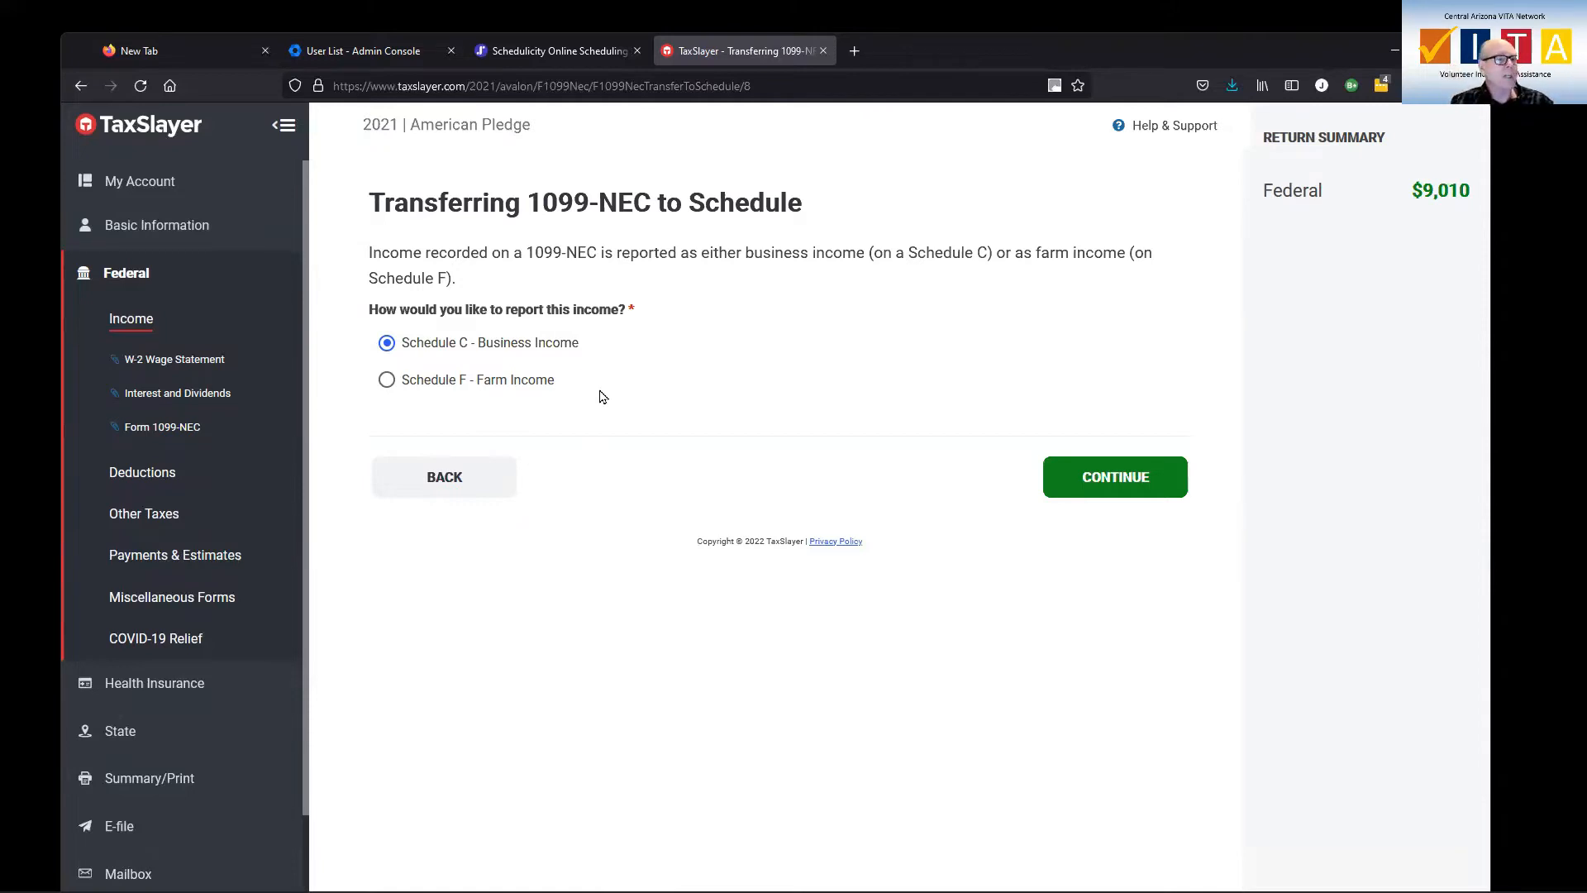
click(1132, 479)
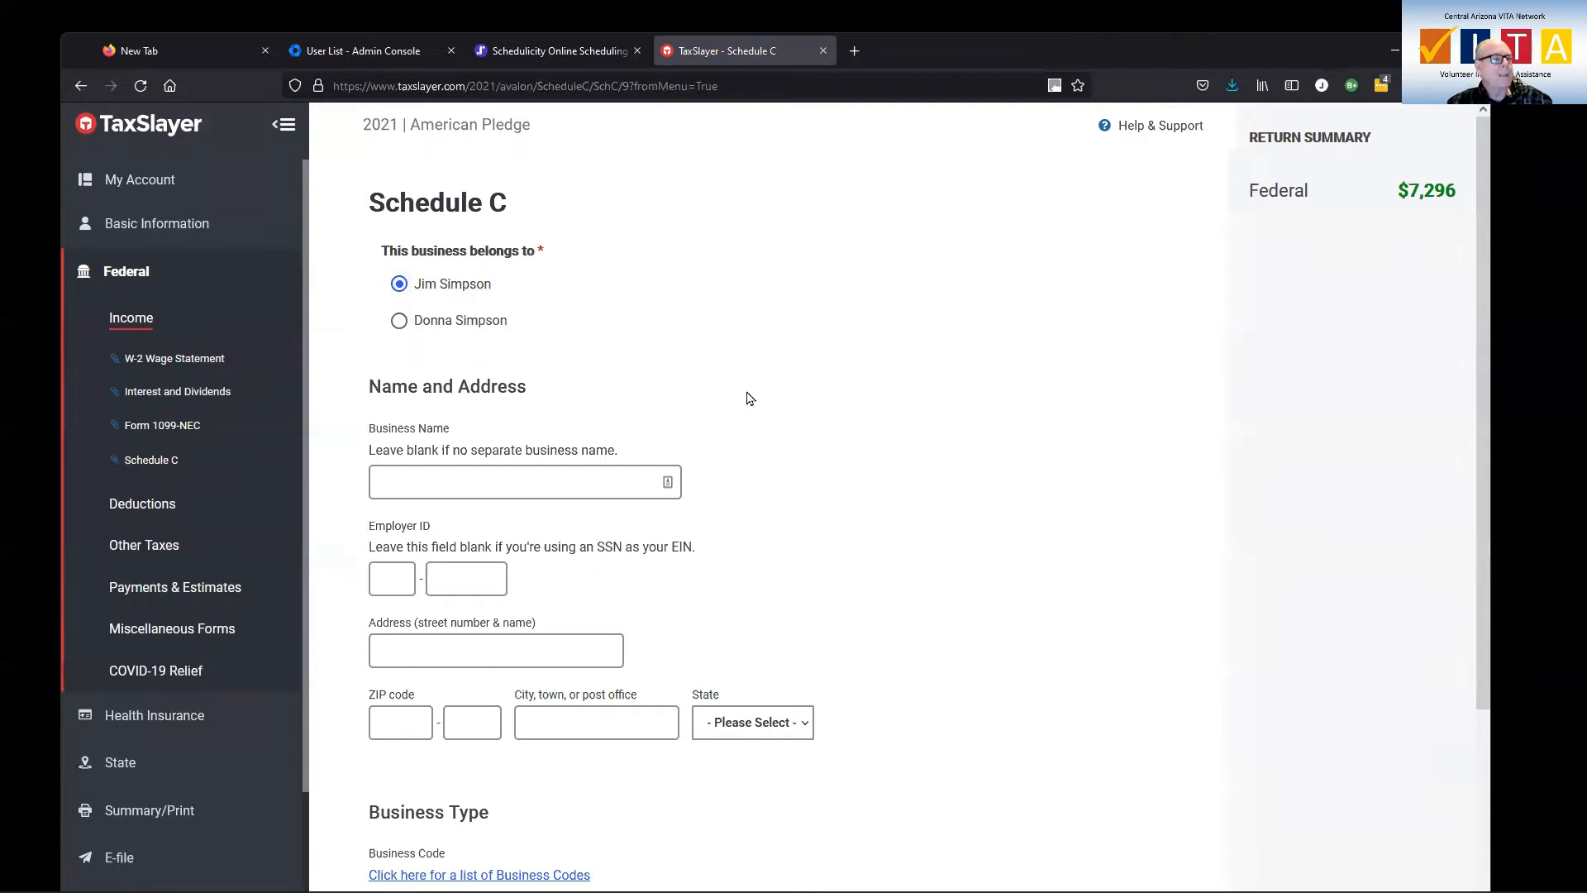
scroll(748, 397, down, 2)
click(568, 318)
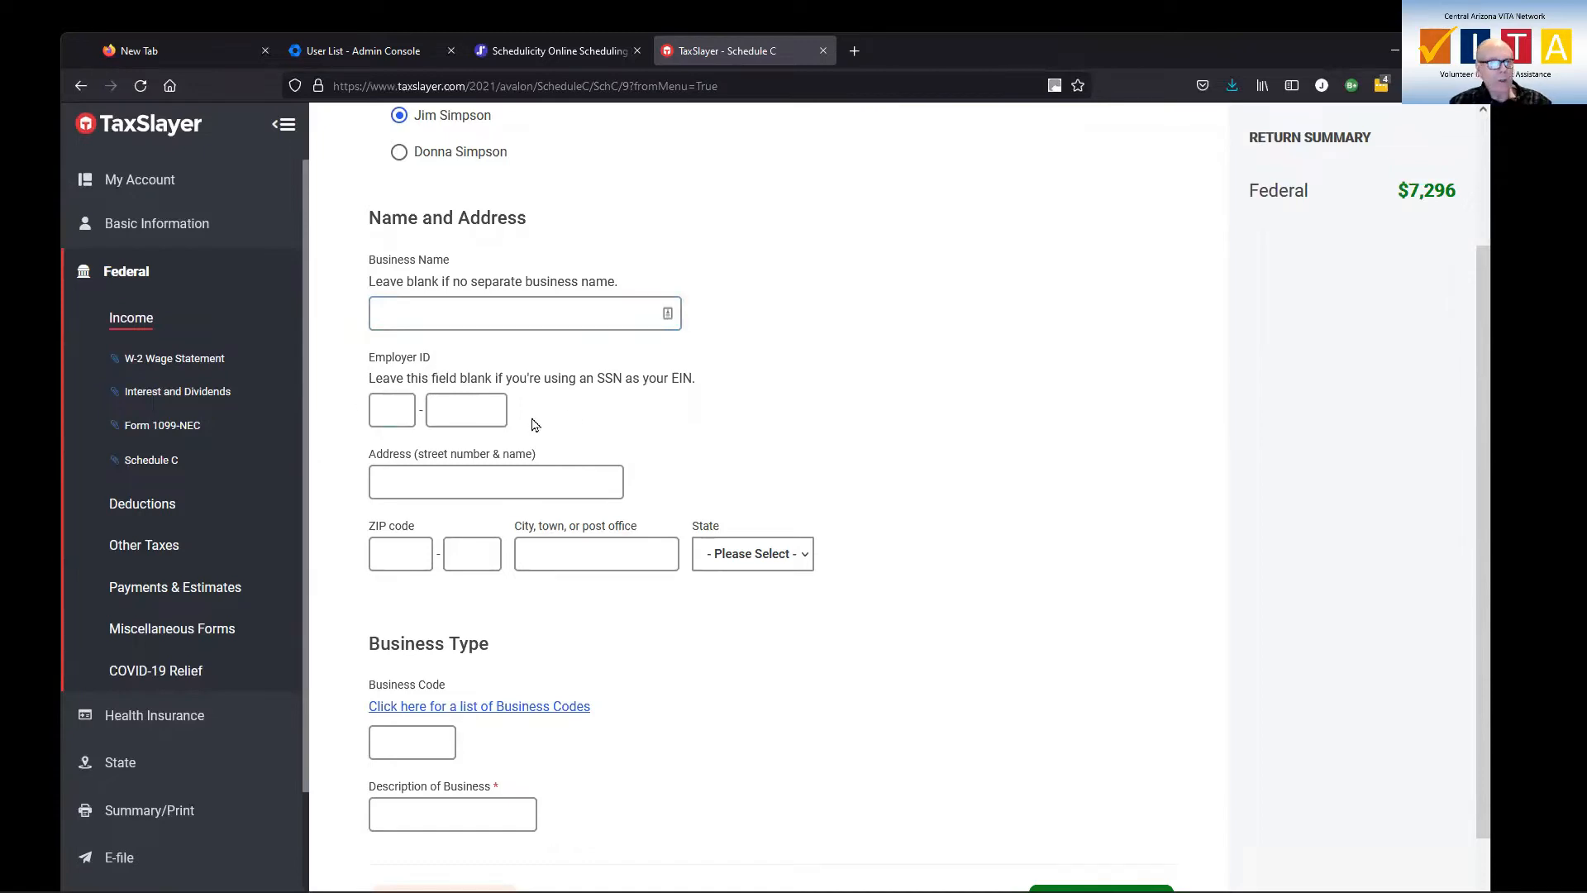
scroll(608, 404, down, 2)
click(604, 397)
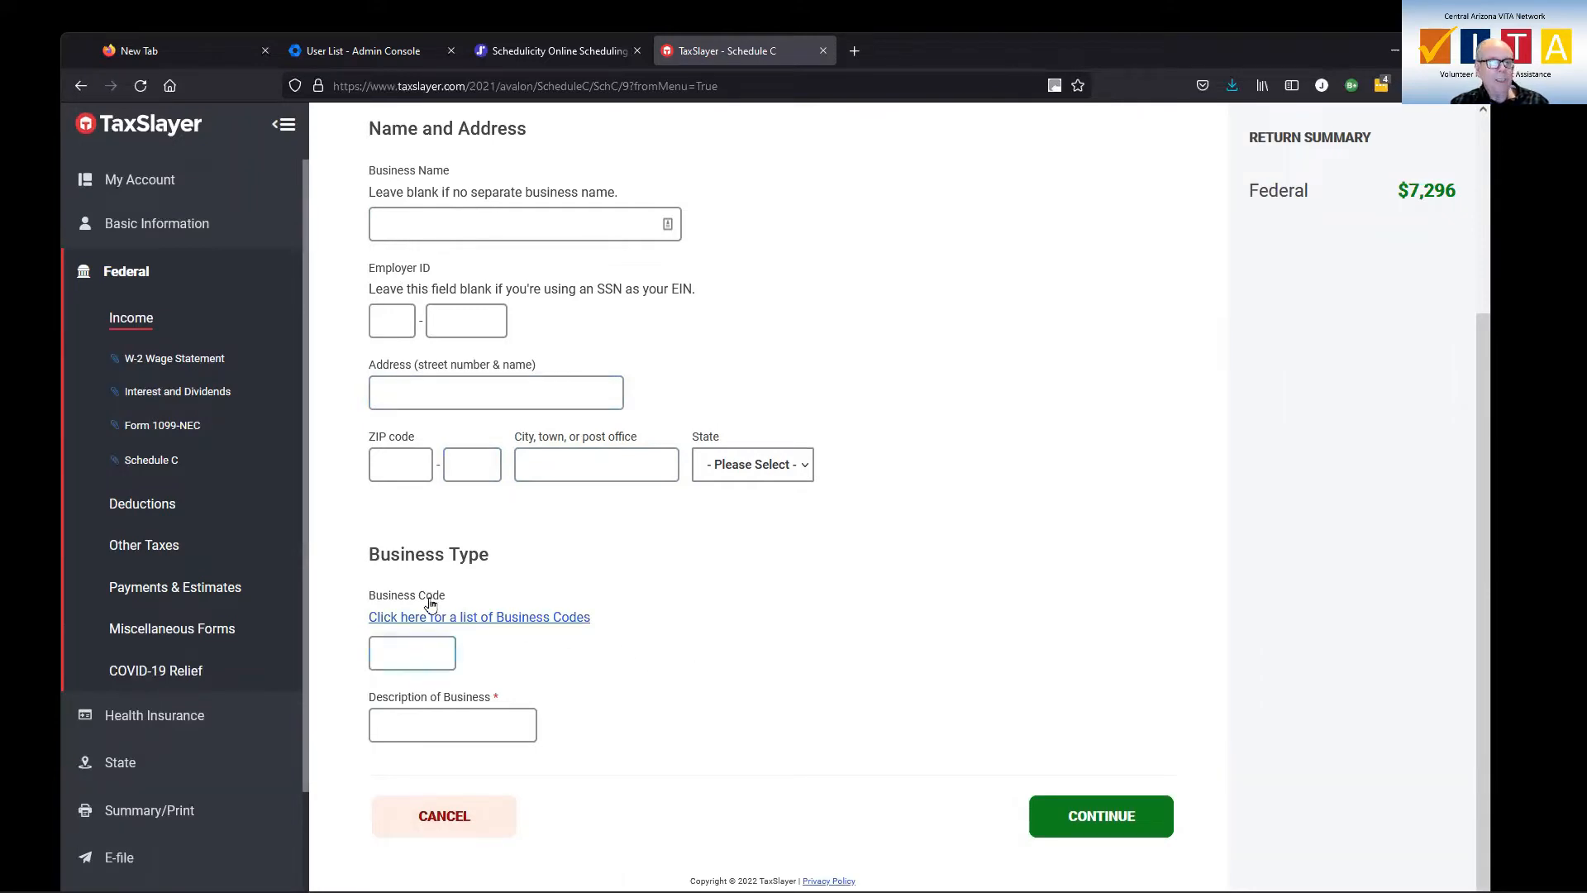
Browse the list of business activity codes and search it for "tax" to find the tax preparation services code
click(468, 620)
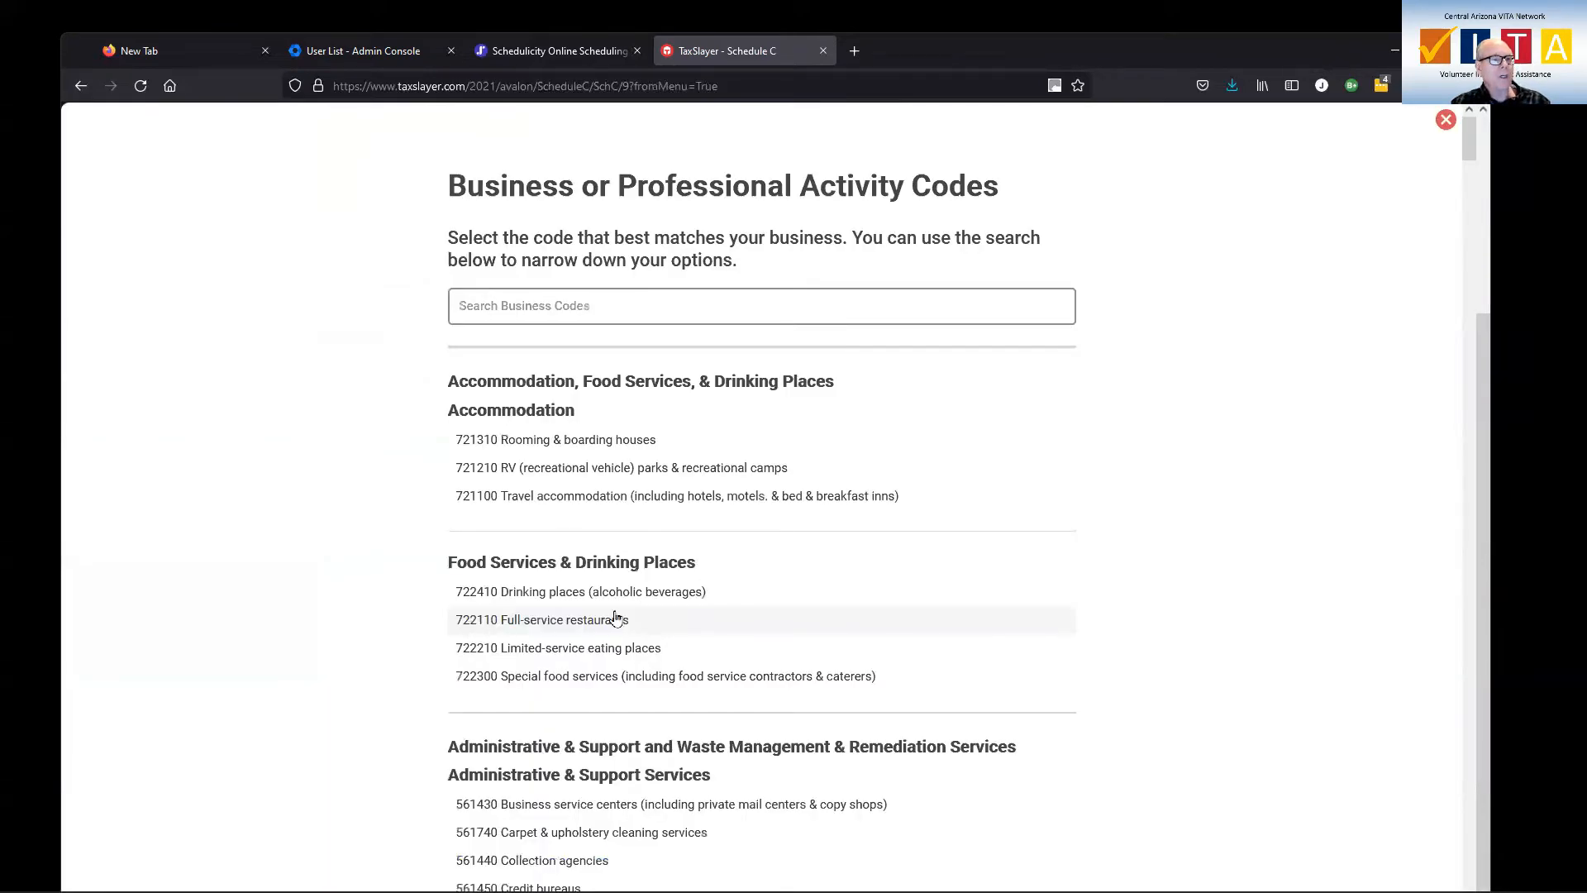
scroll(854, 478, down, 9)
scroll(854, 480, down, 5)
scroll(854, 484, up, 9)
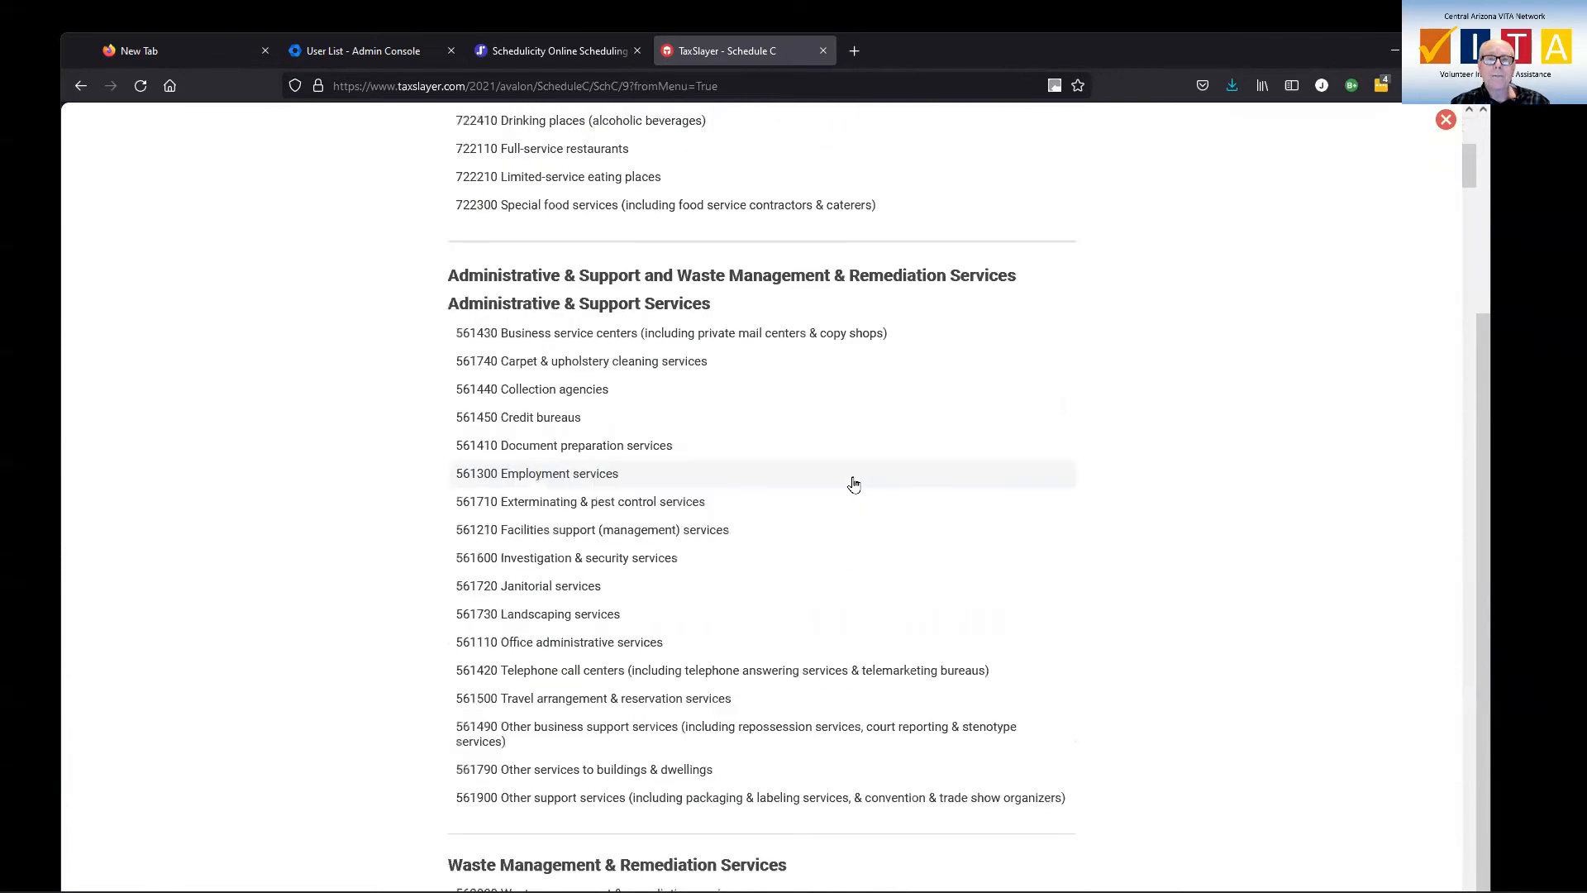
scroll(854, 483, up, 6)
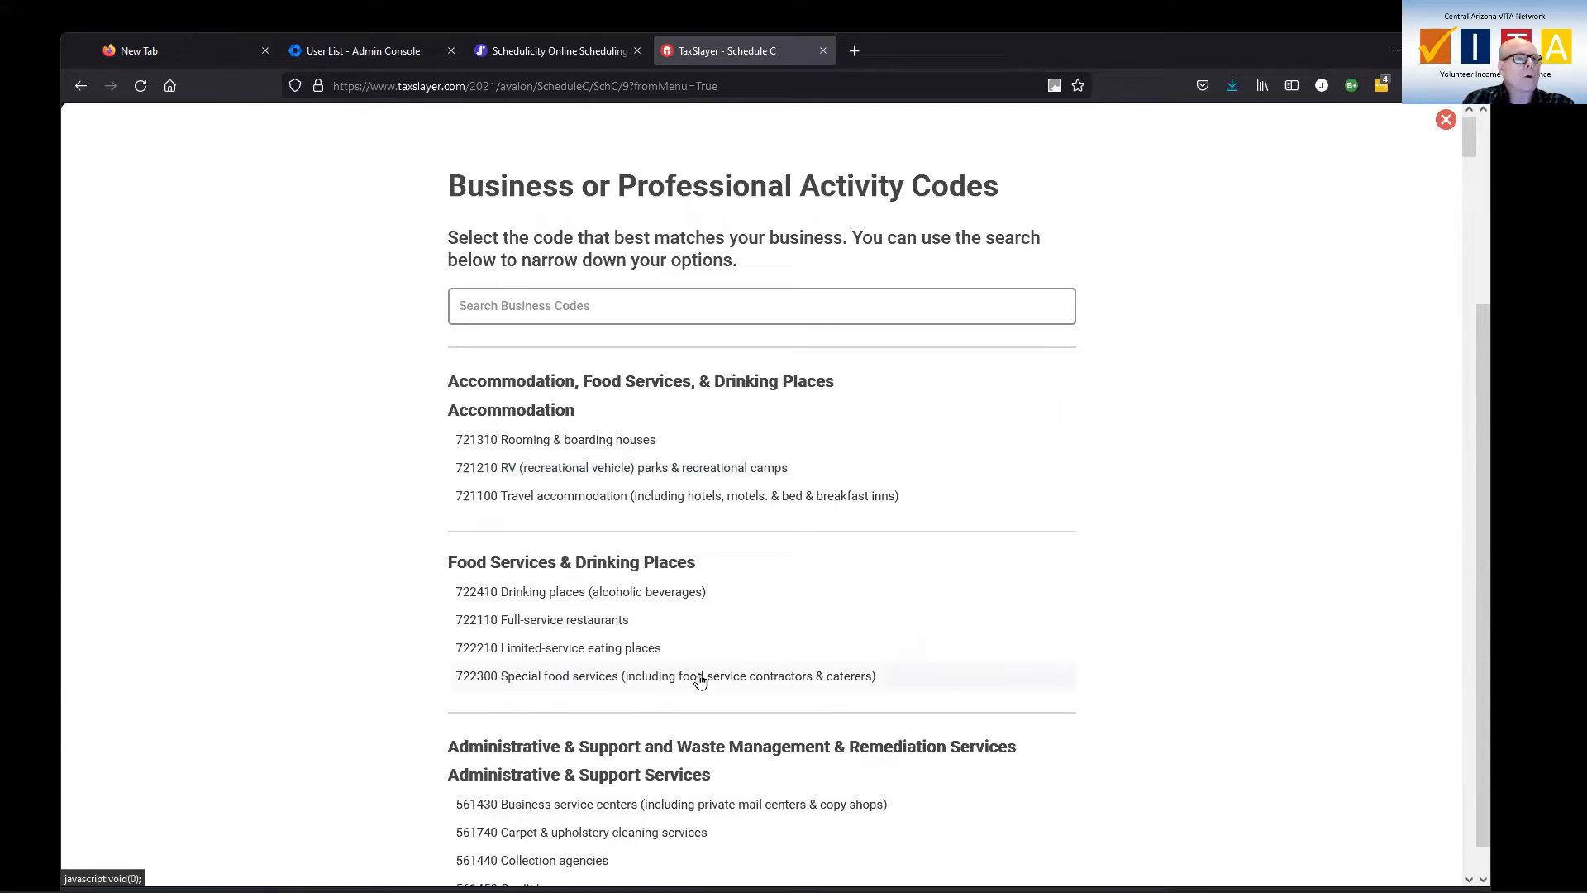
scroll(851, 657, down, 3)
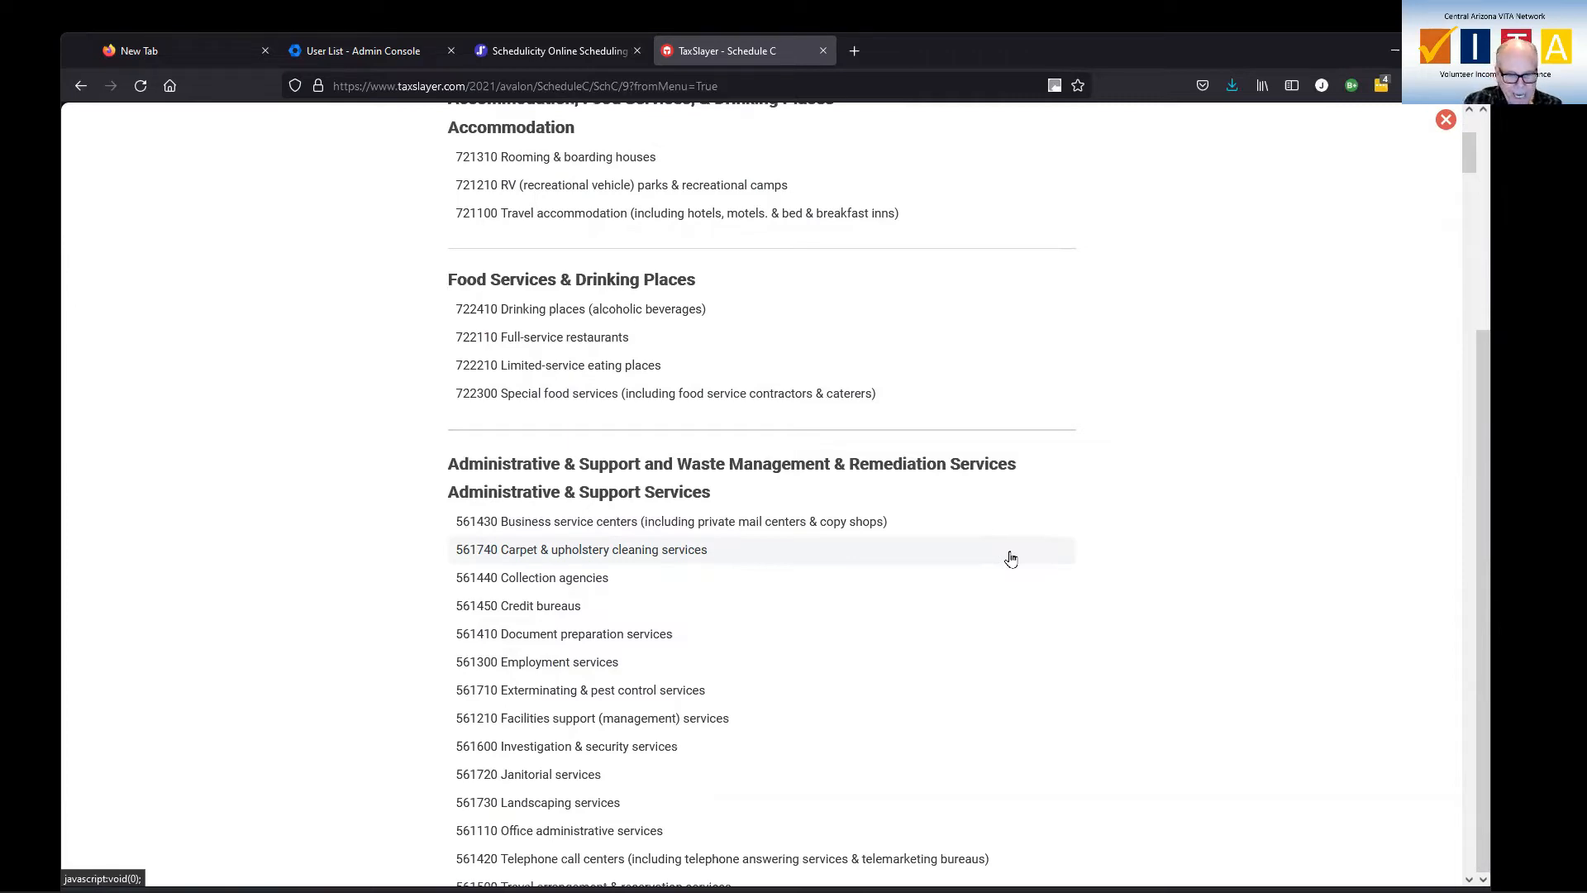
text(tax)
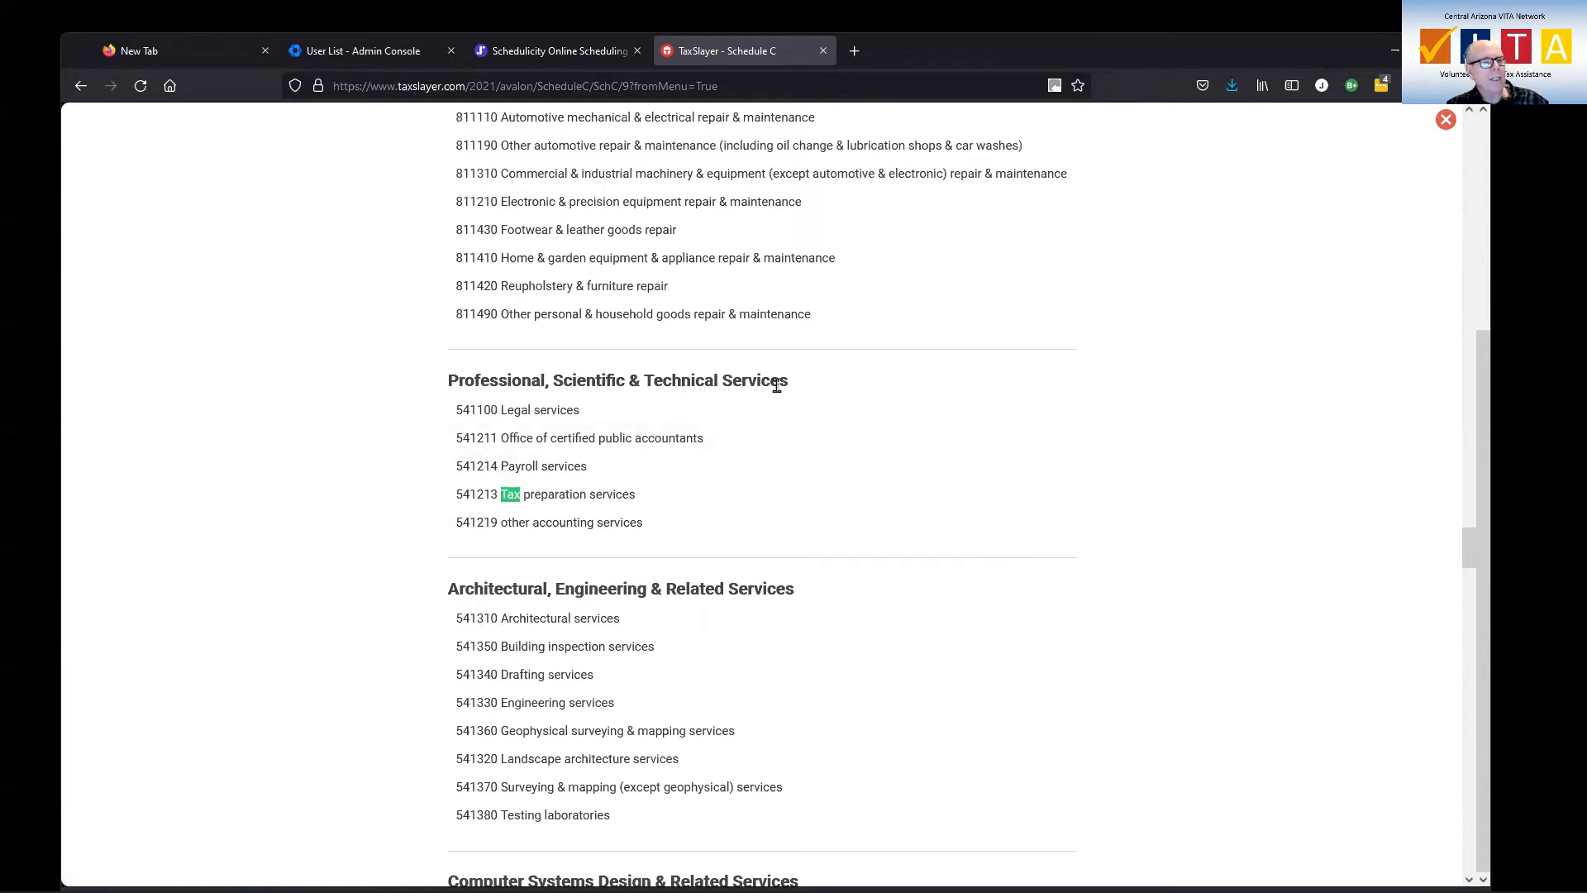
click(461, 496)
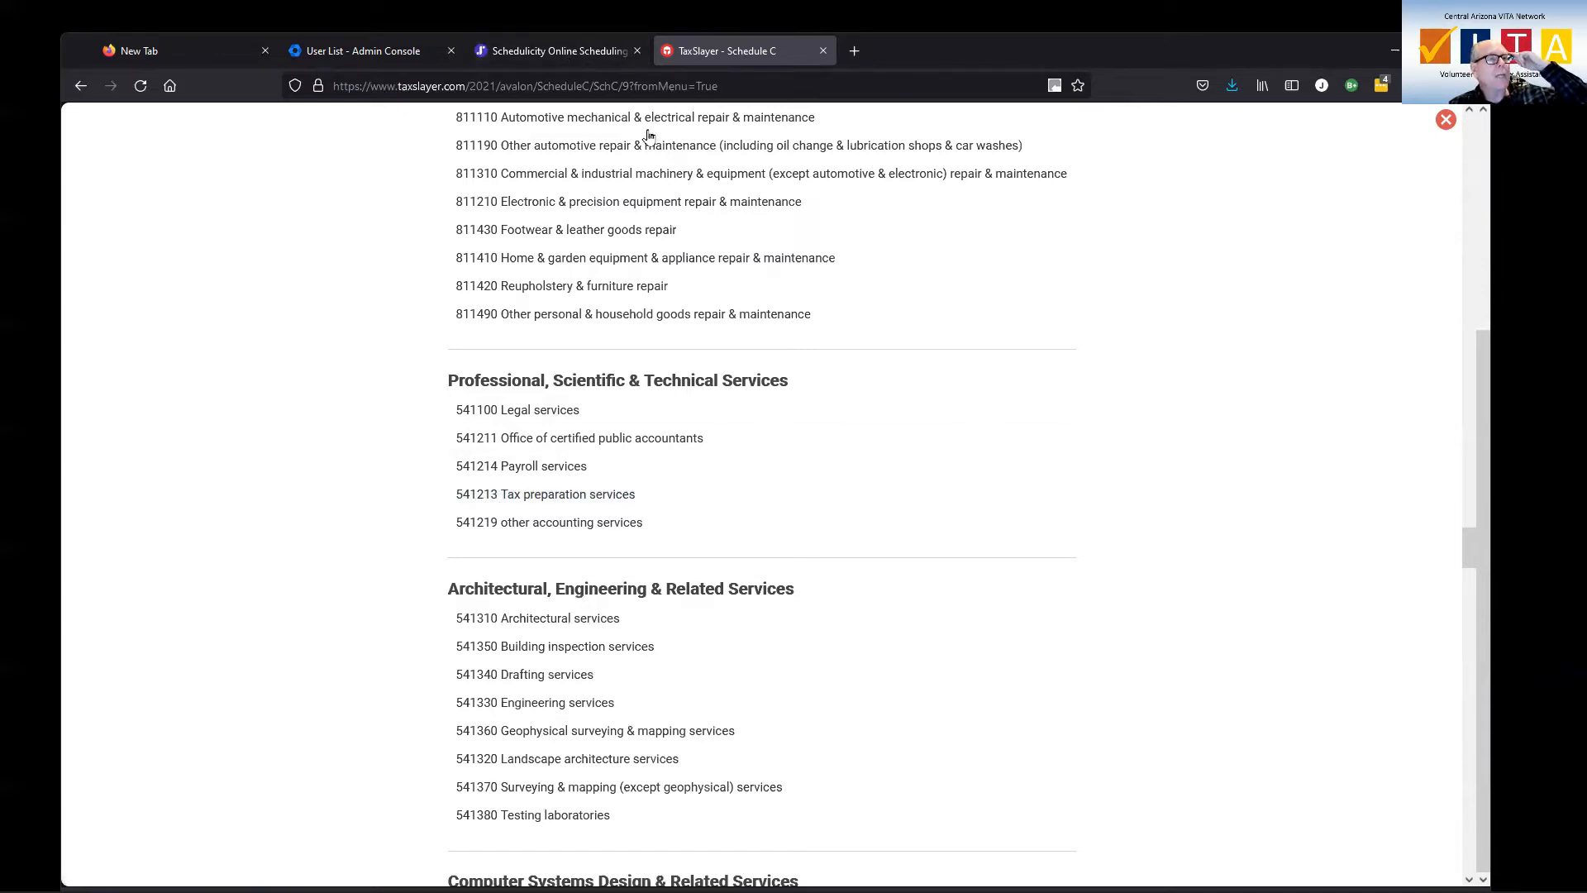
scroll(669, 516, up, 5)
scroll(669, 520, down, 12)
scroll(694, 496, up, 20)
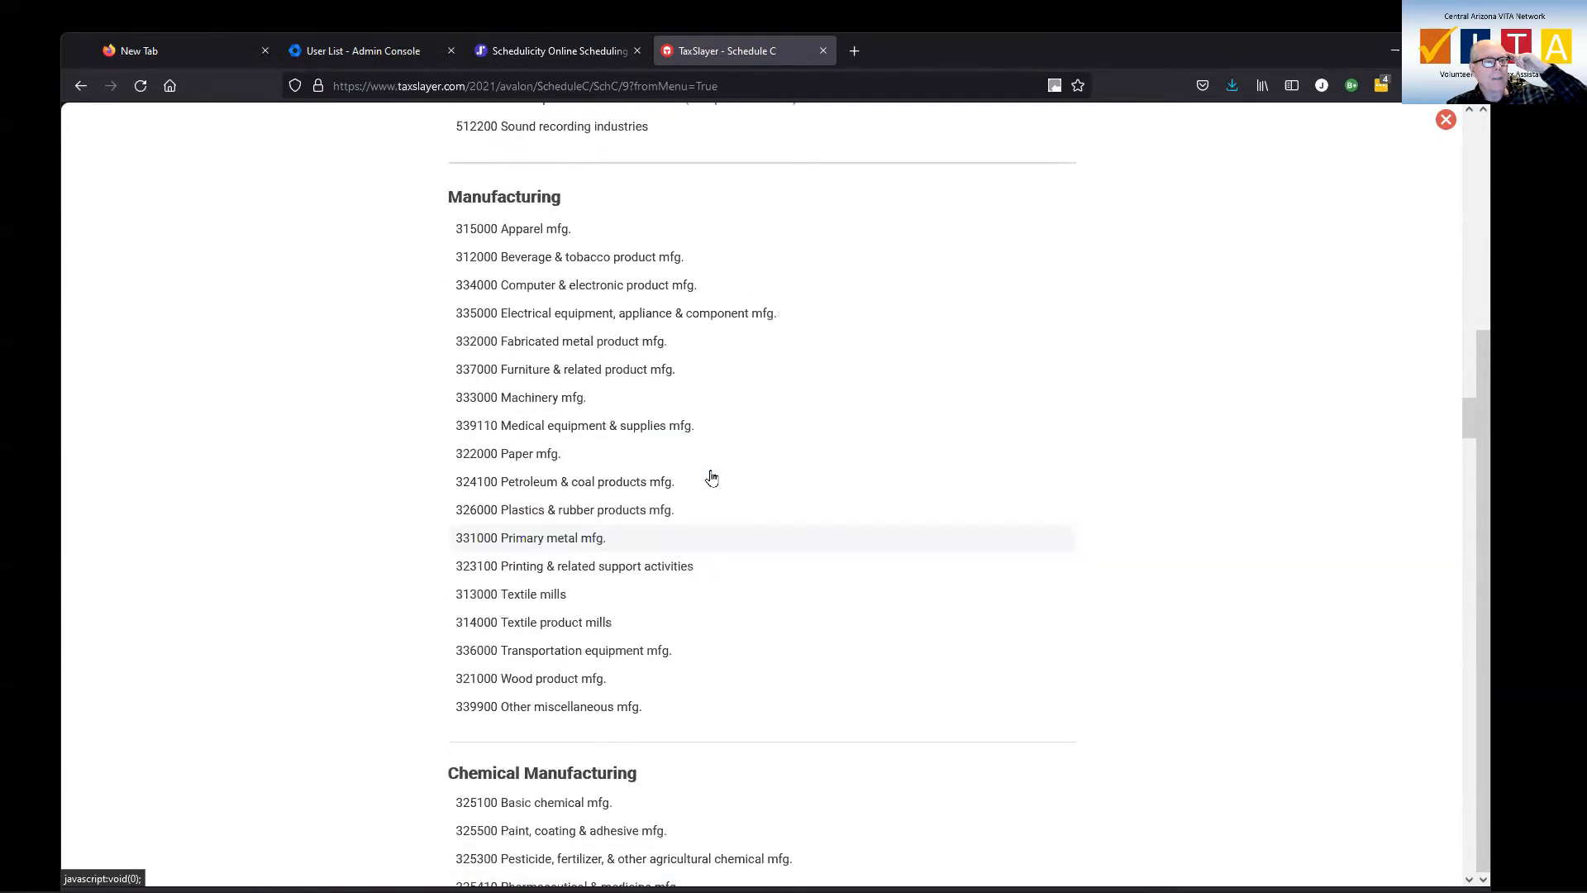
scroll(706, 483, down, 12)
scroll(1066, 366, up, 7)
scroll(1074, 355, up, 20)
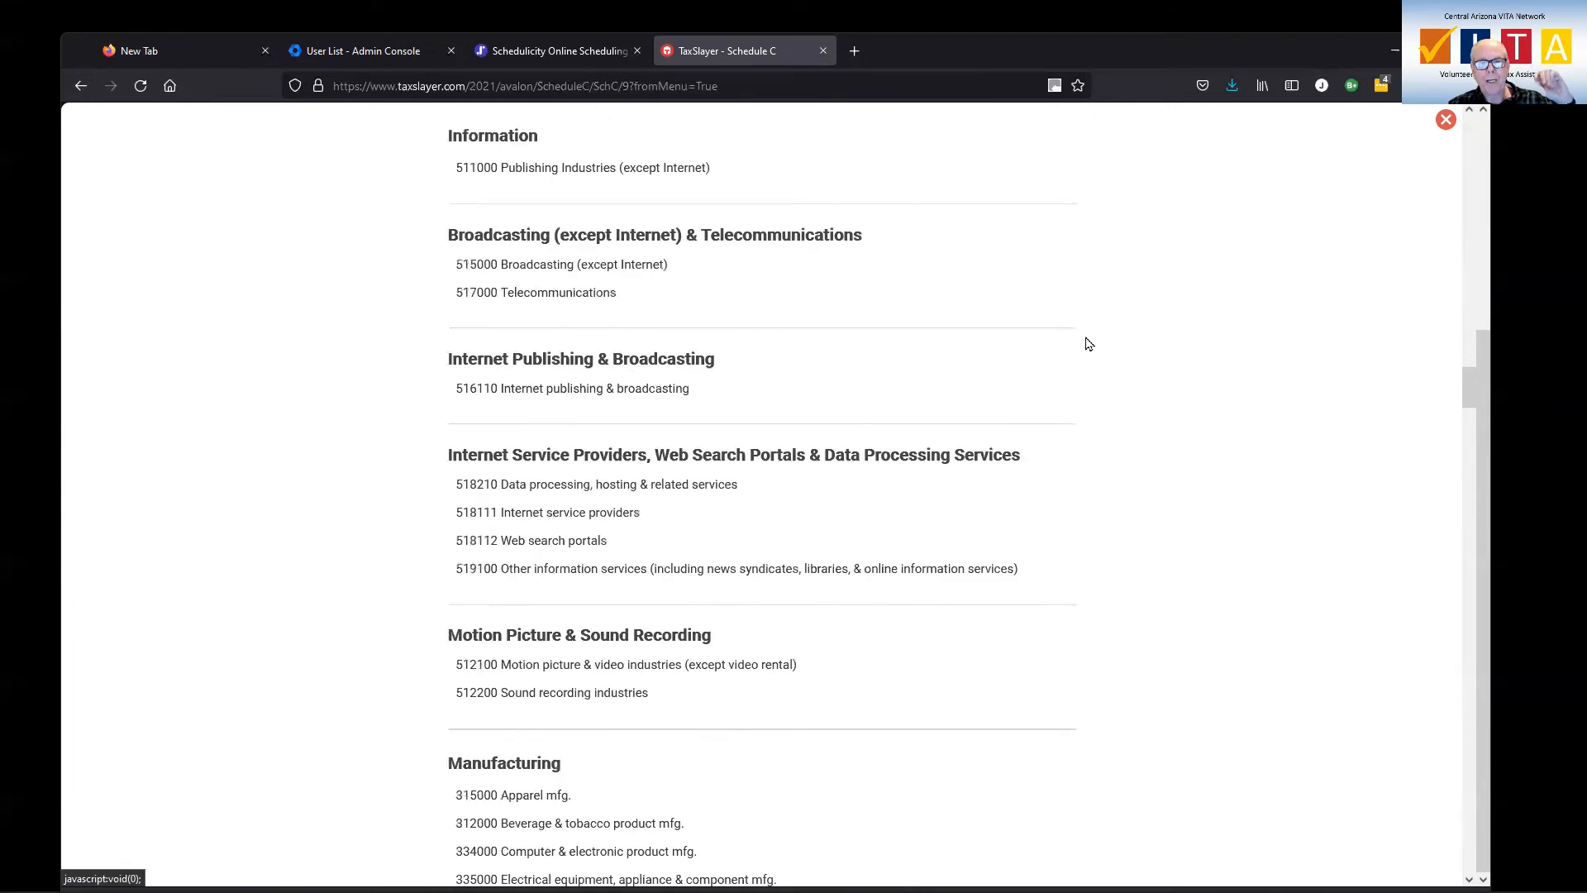
Close the code list and enter 54213 as the Schedule C business code
click(1443, 122)
click(437, 618)
text(54213)
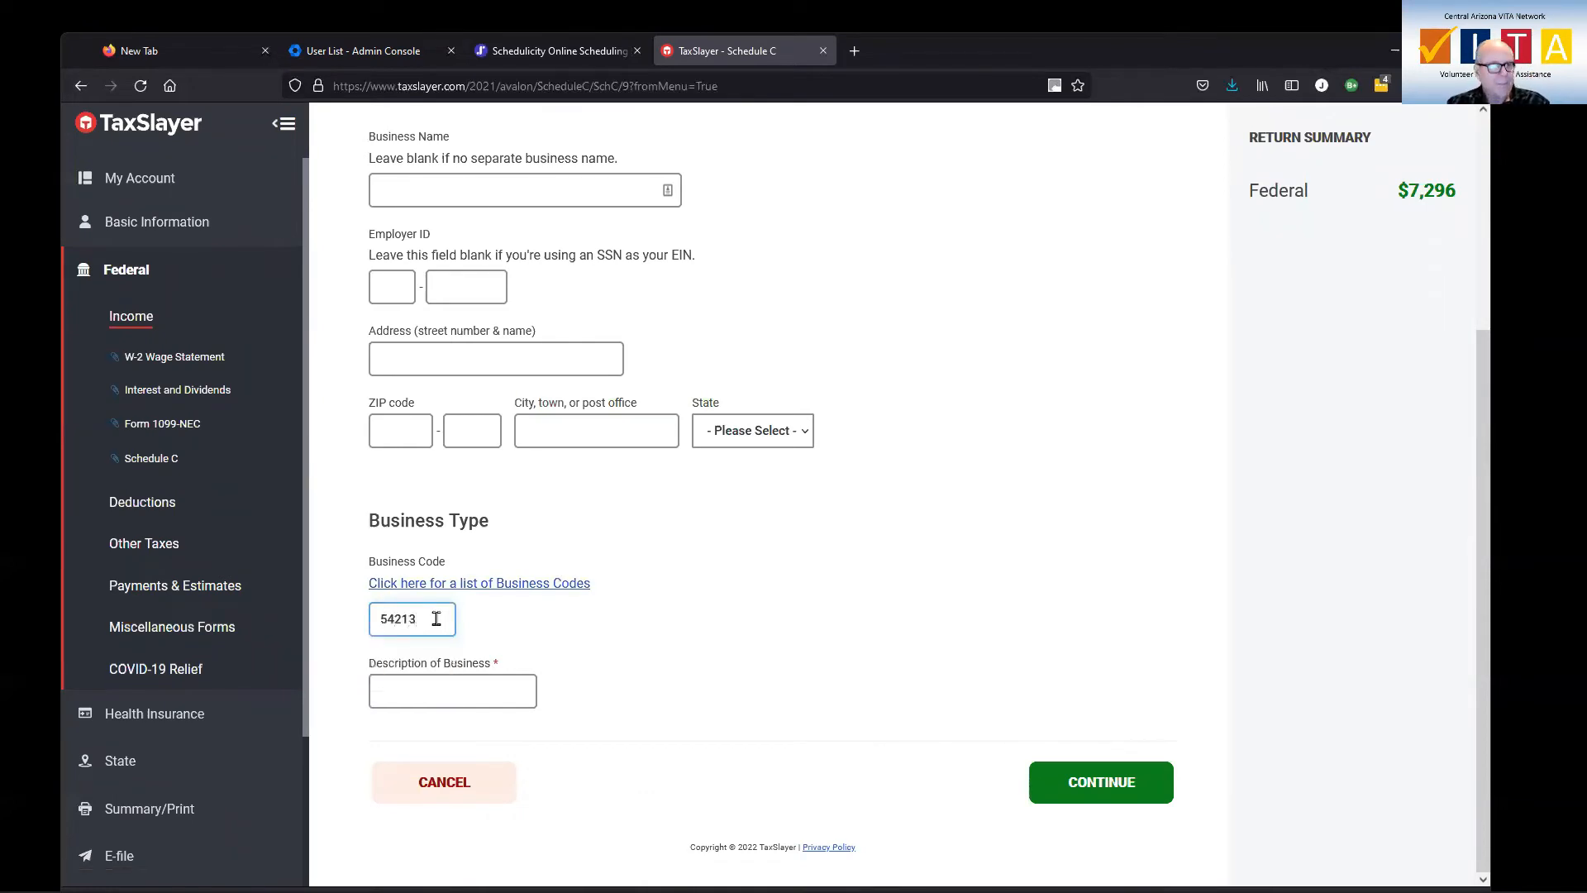
key(Tab)
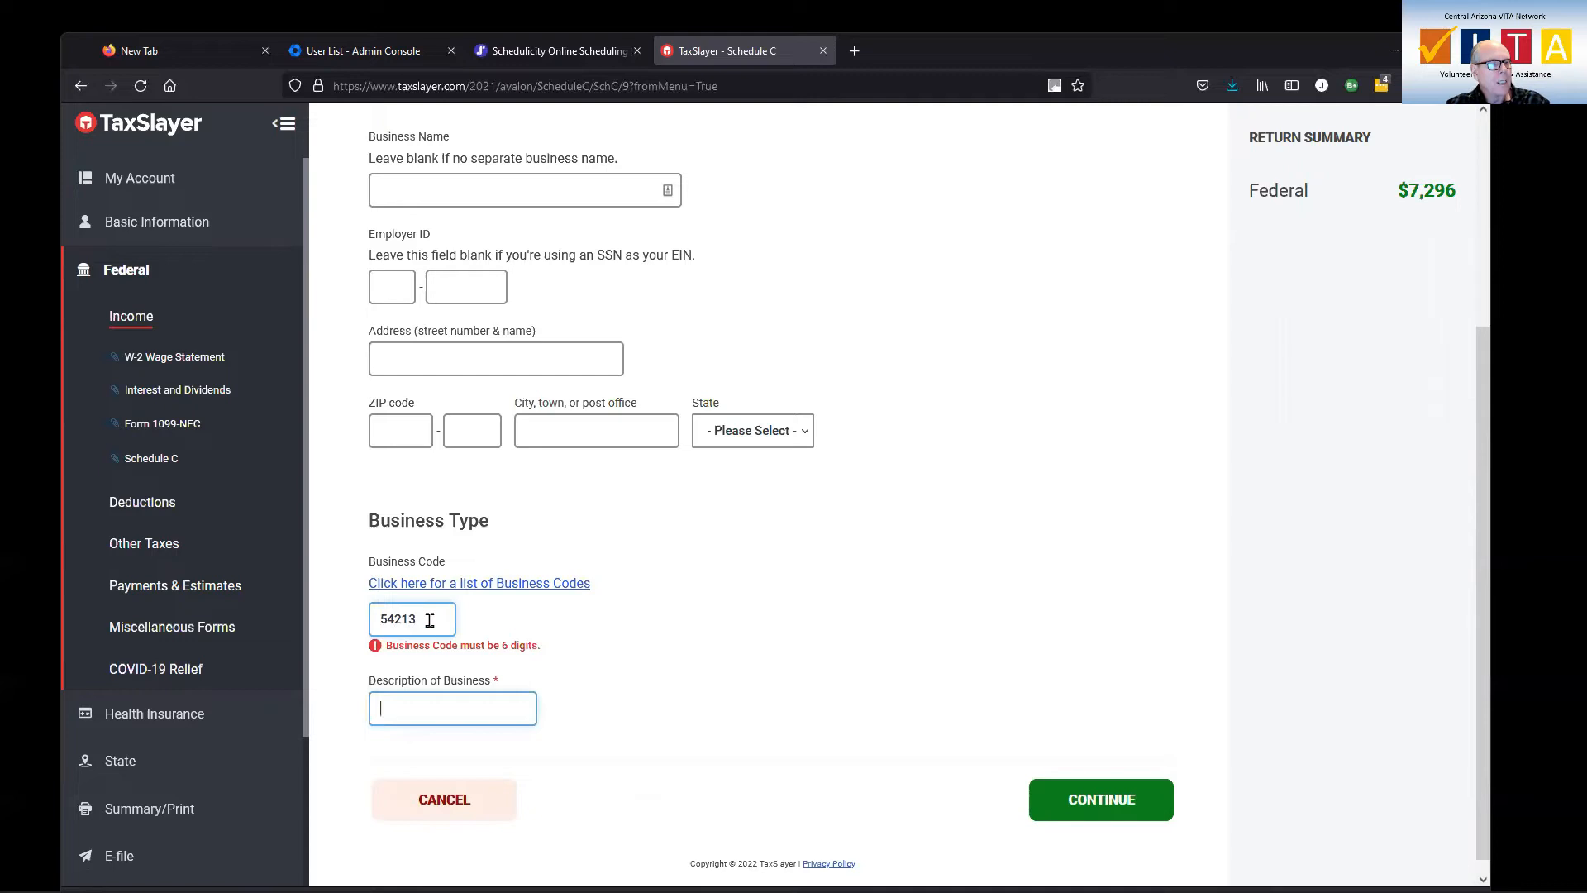
Reopen the business code list and look up "tax" again to check the full code for tax preparation services
click(490, 584)
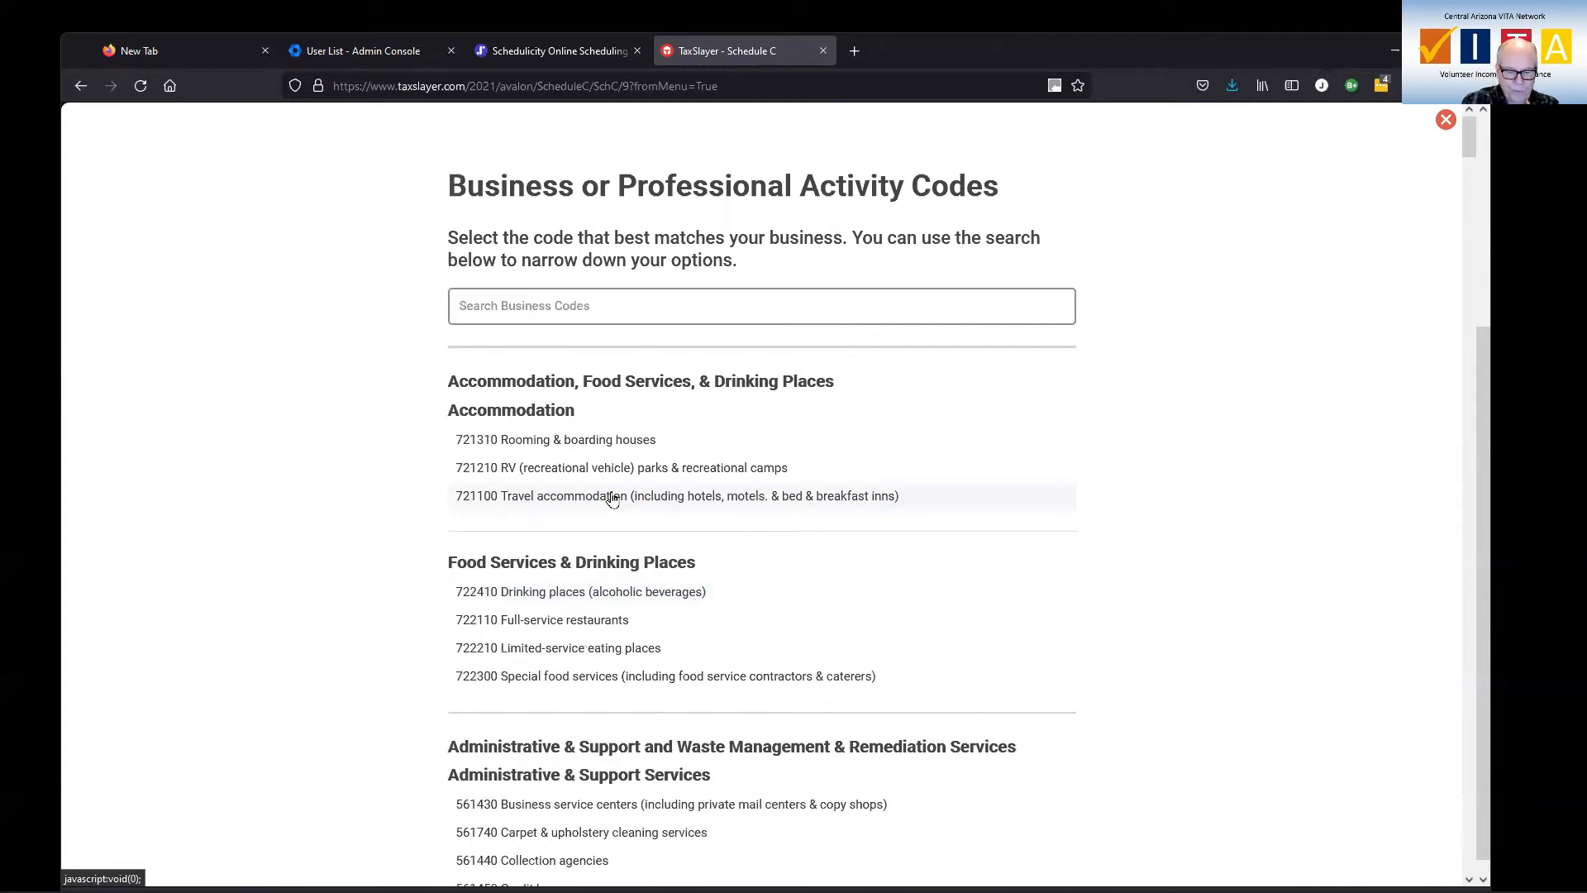
text(tax)
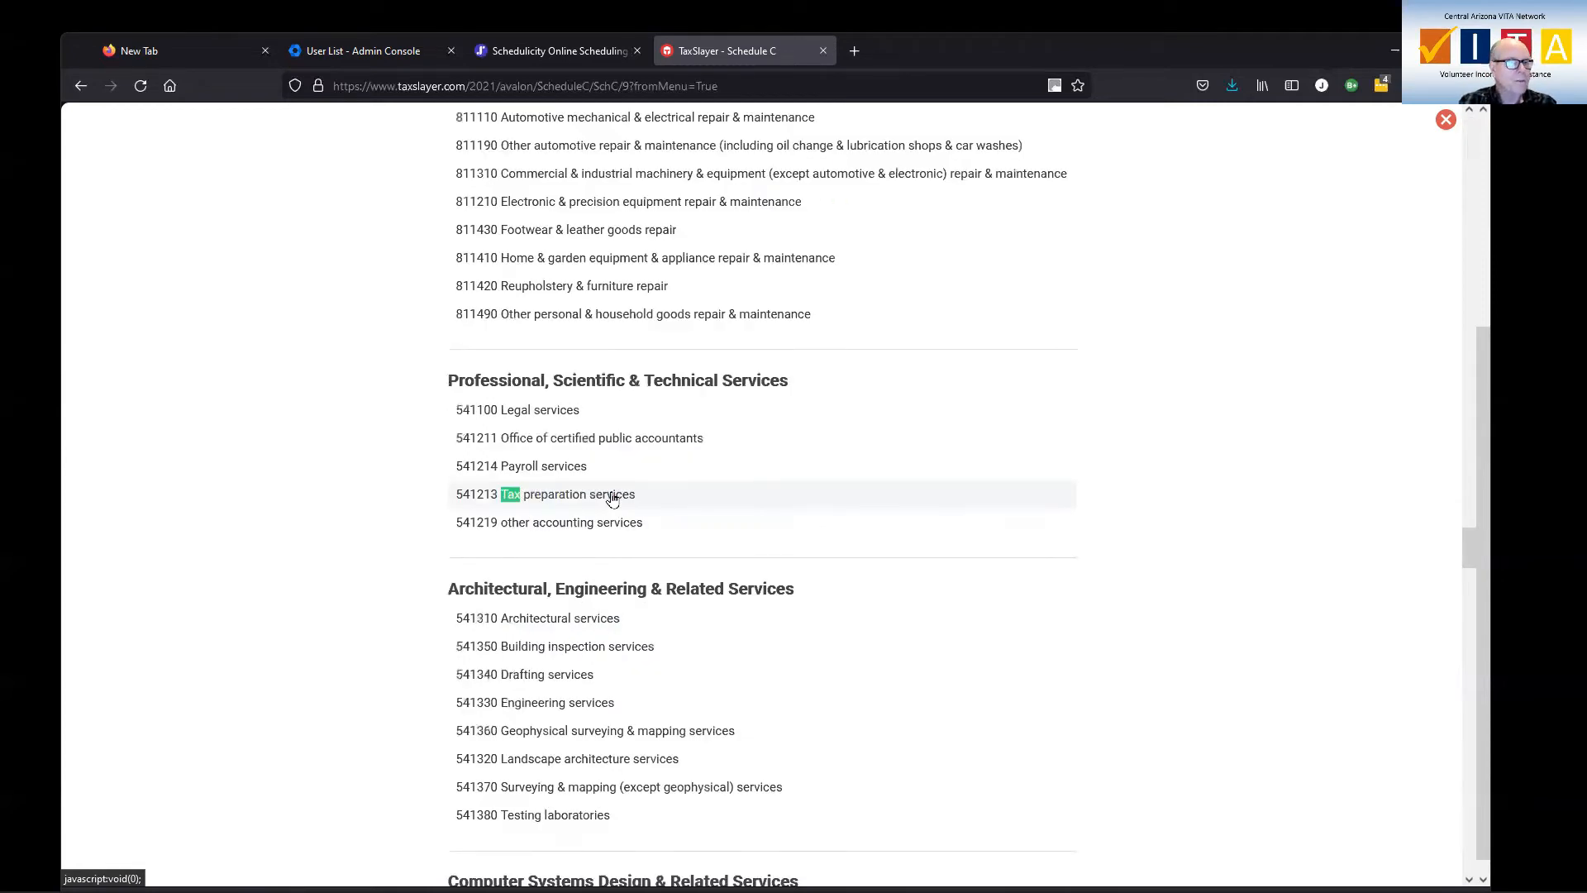
key(Return)
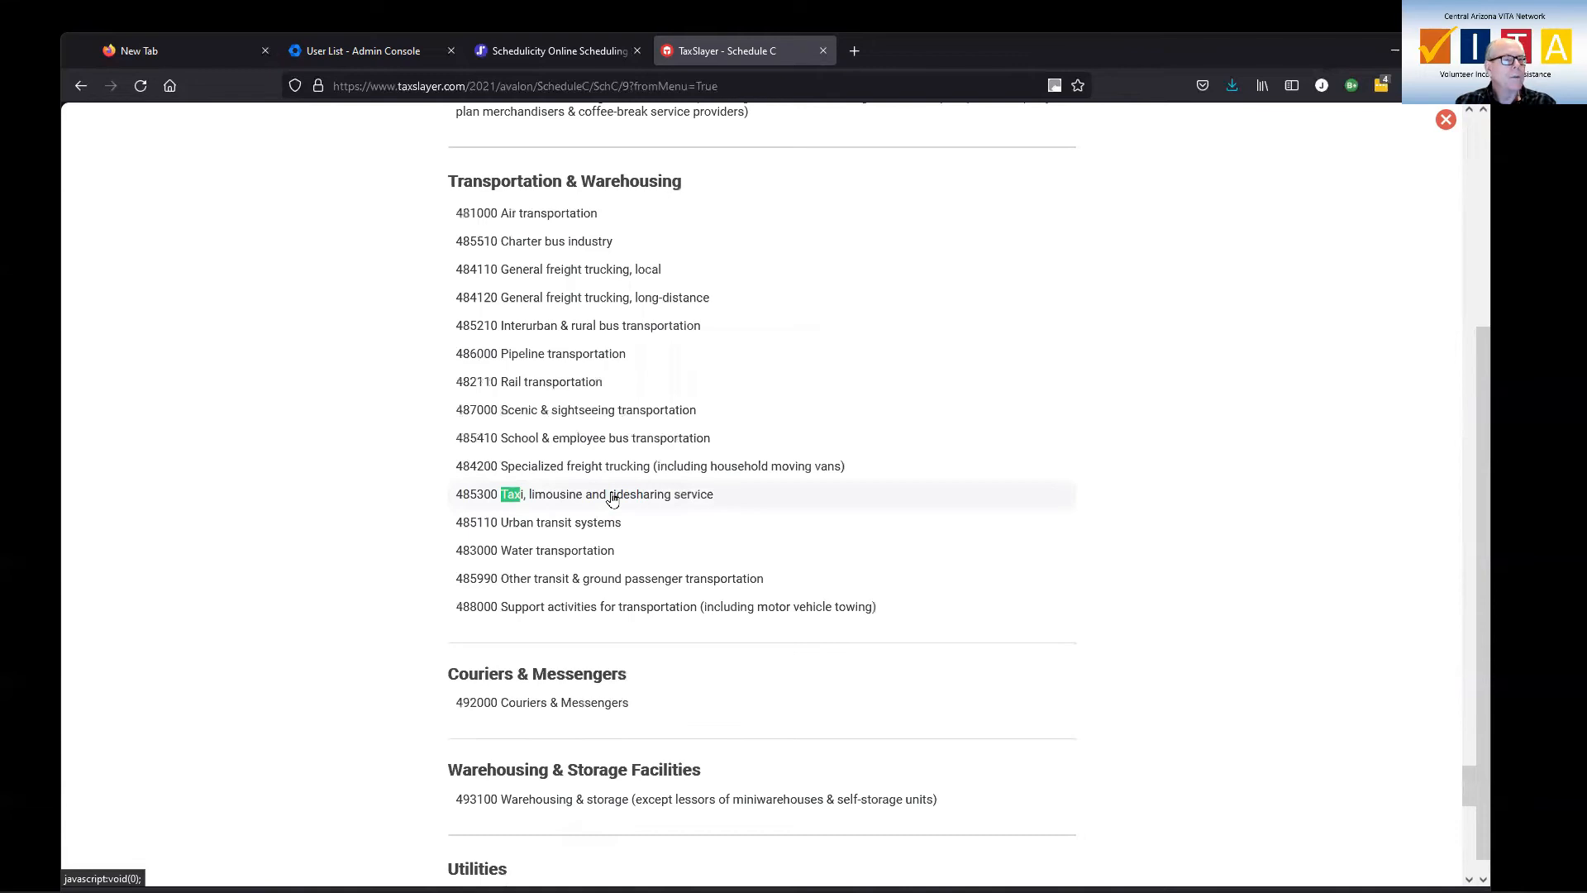
scroll(612, 500, up, 15)
scroll(611, 498, up, 10)
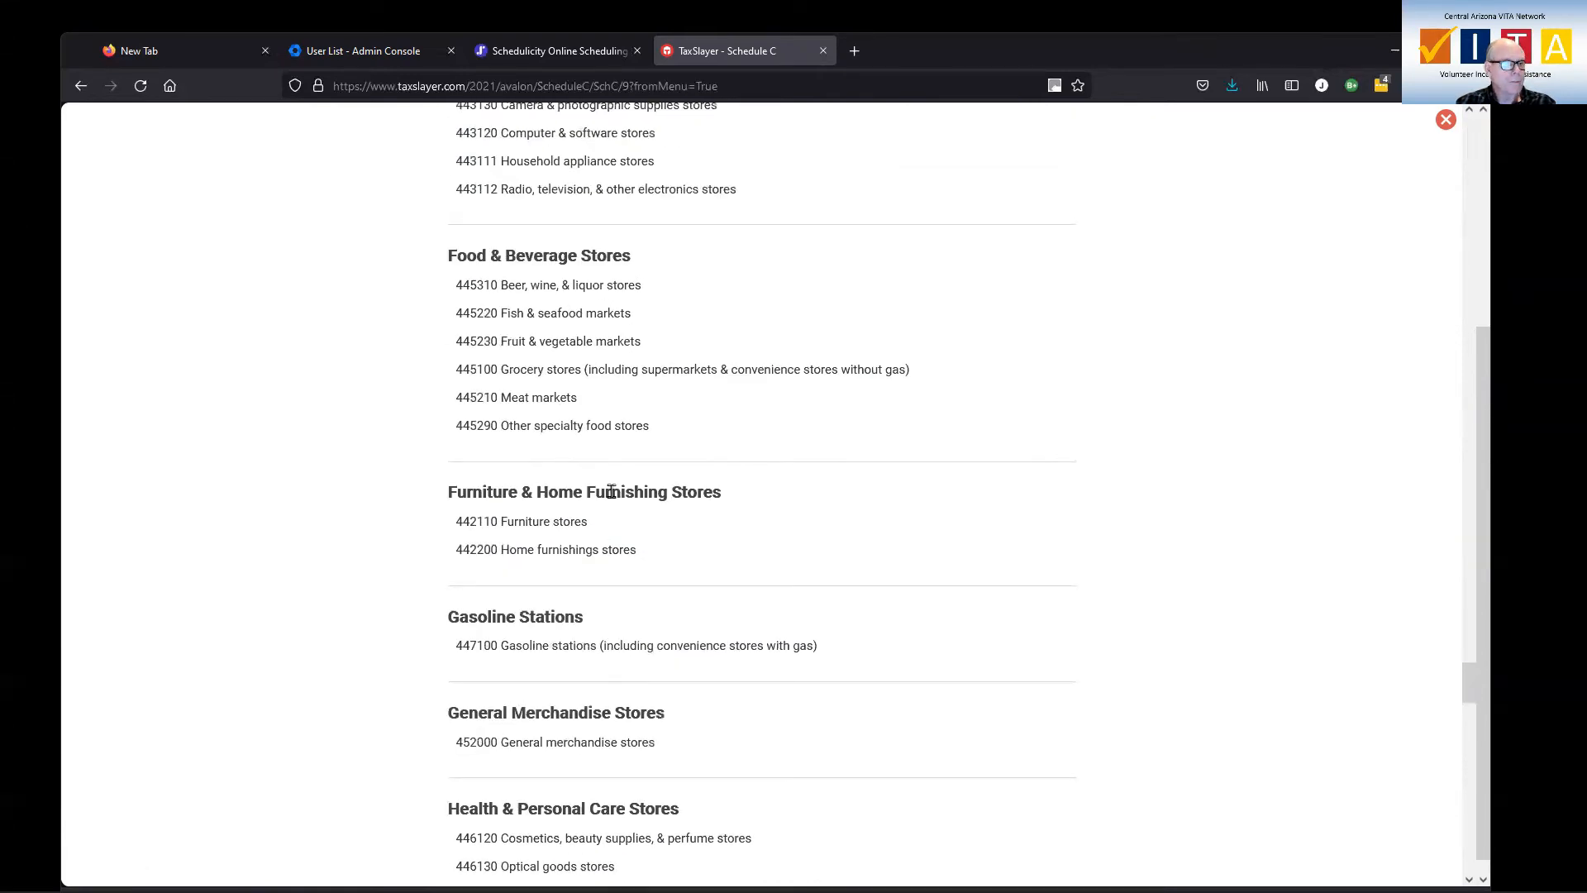
scroll(611, 492, down, 6)
scroll(612, 499, down, 14)
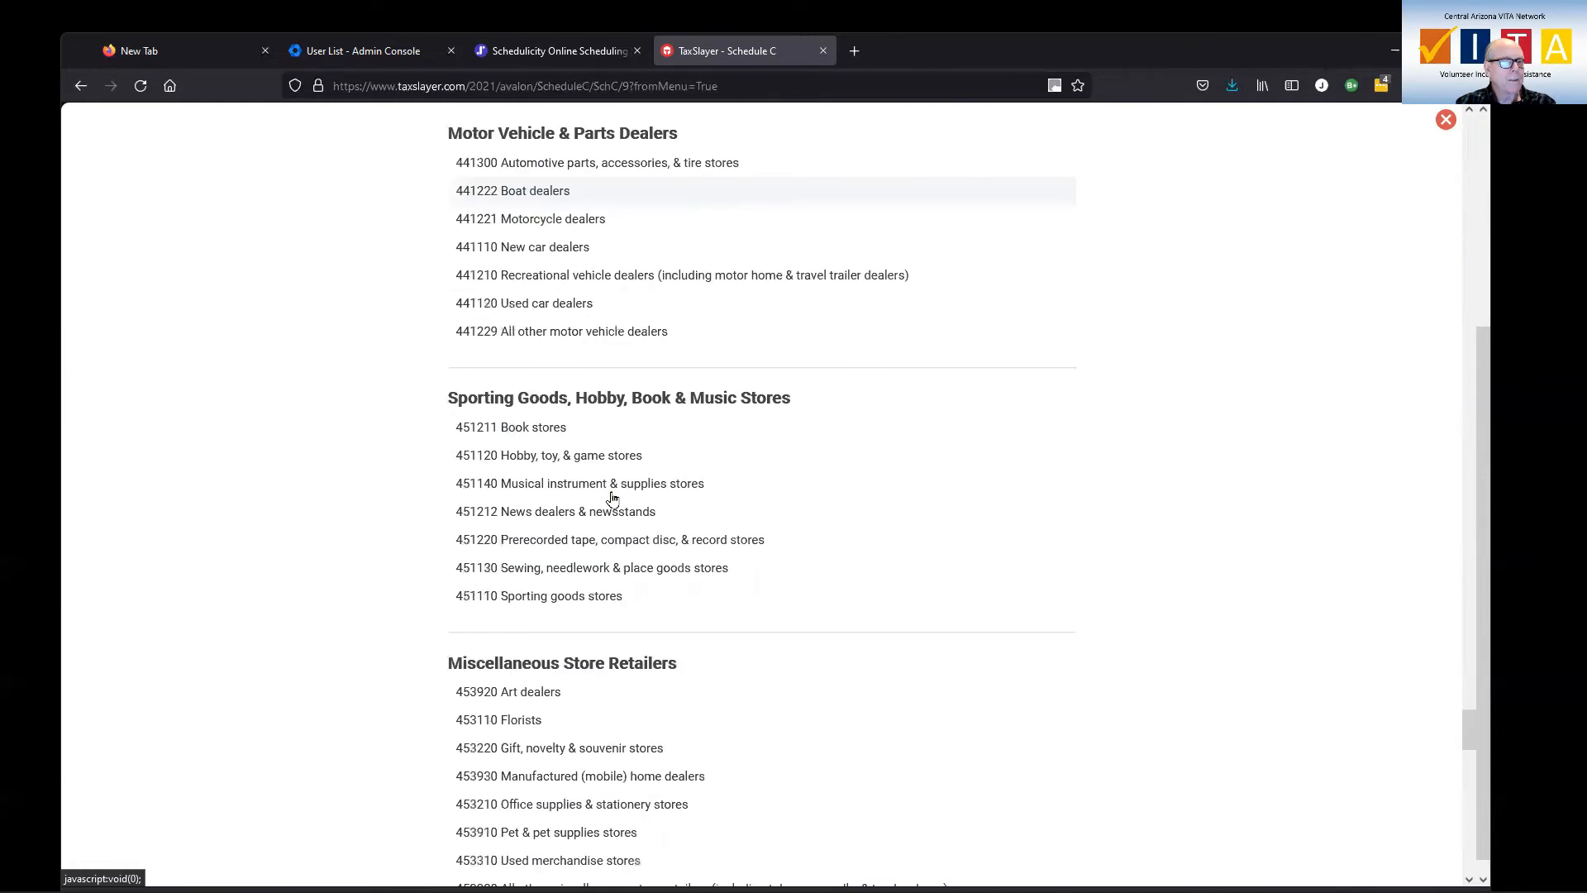
scroll(612, 499, down, 6)
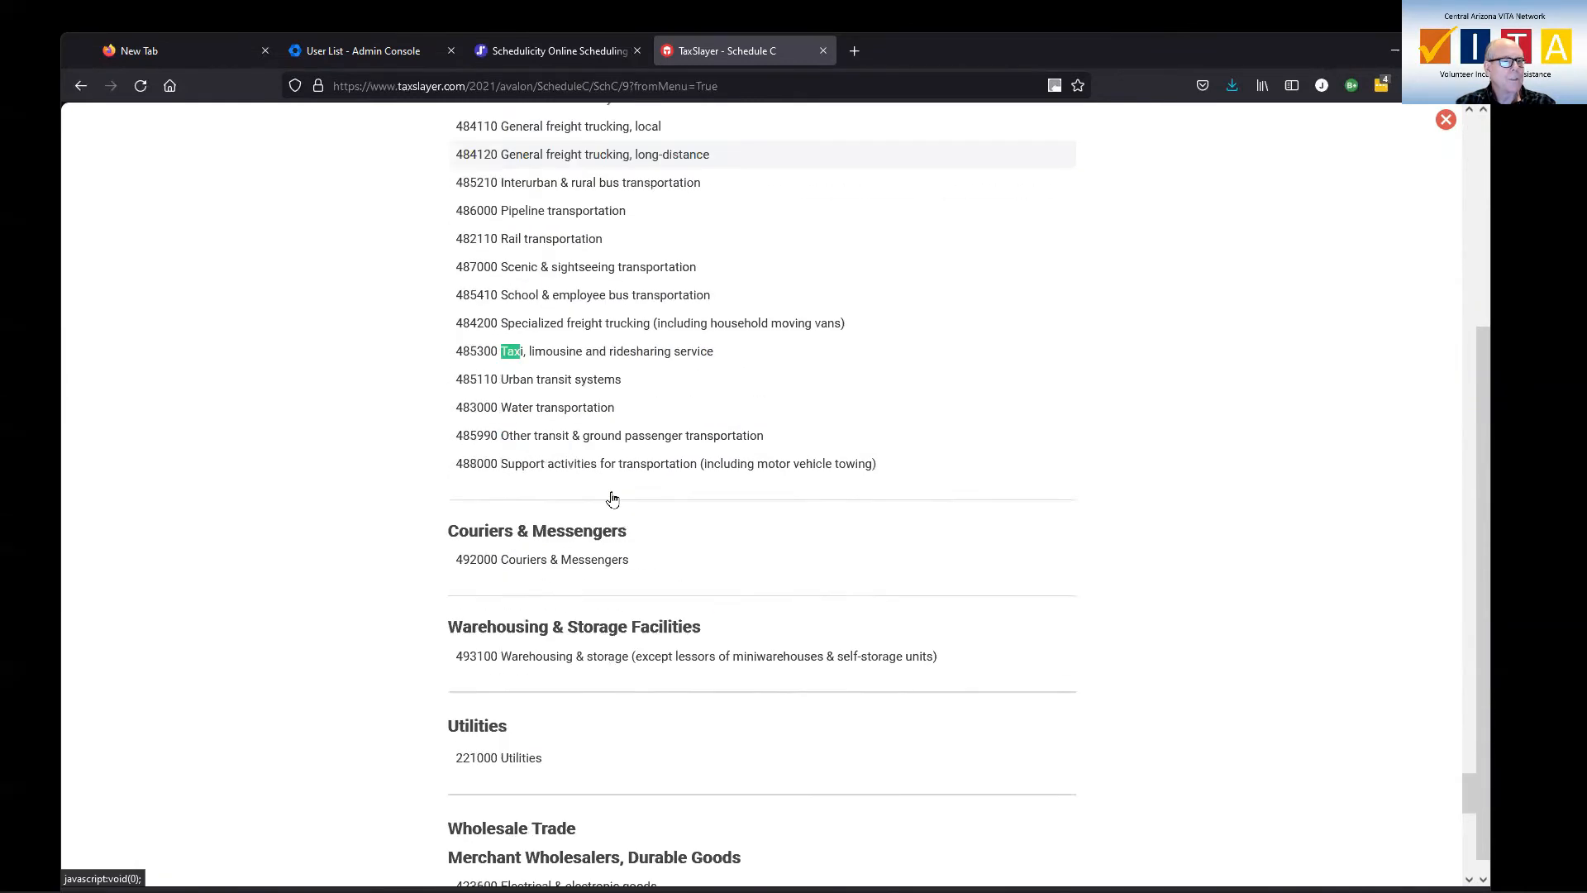
scroll(616, 495, up, 10)
scroll(636, 491, up, 20)
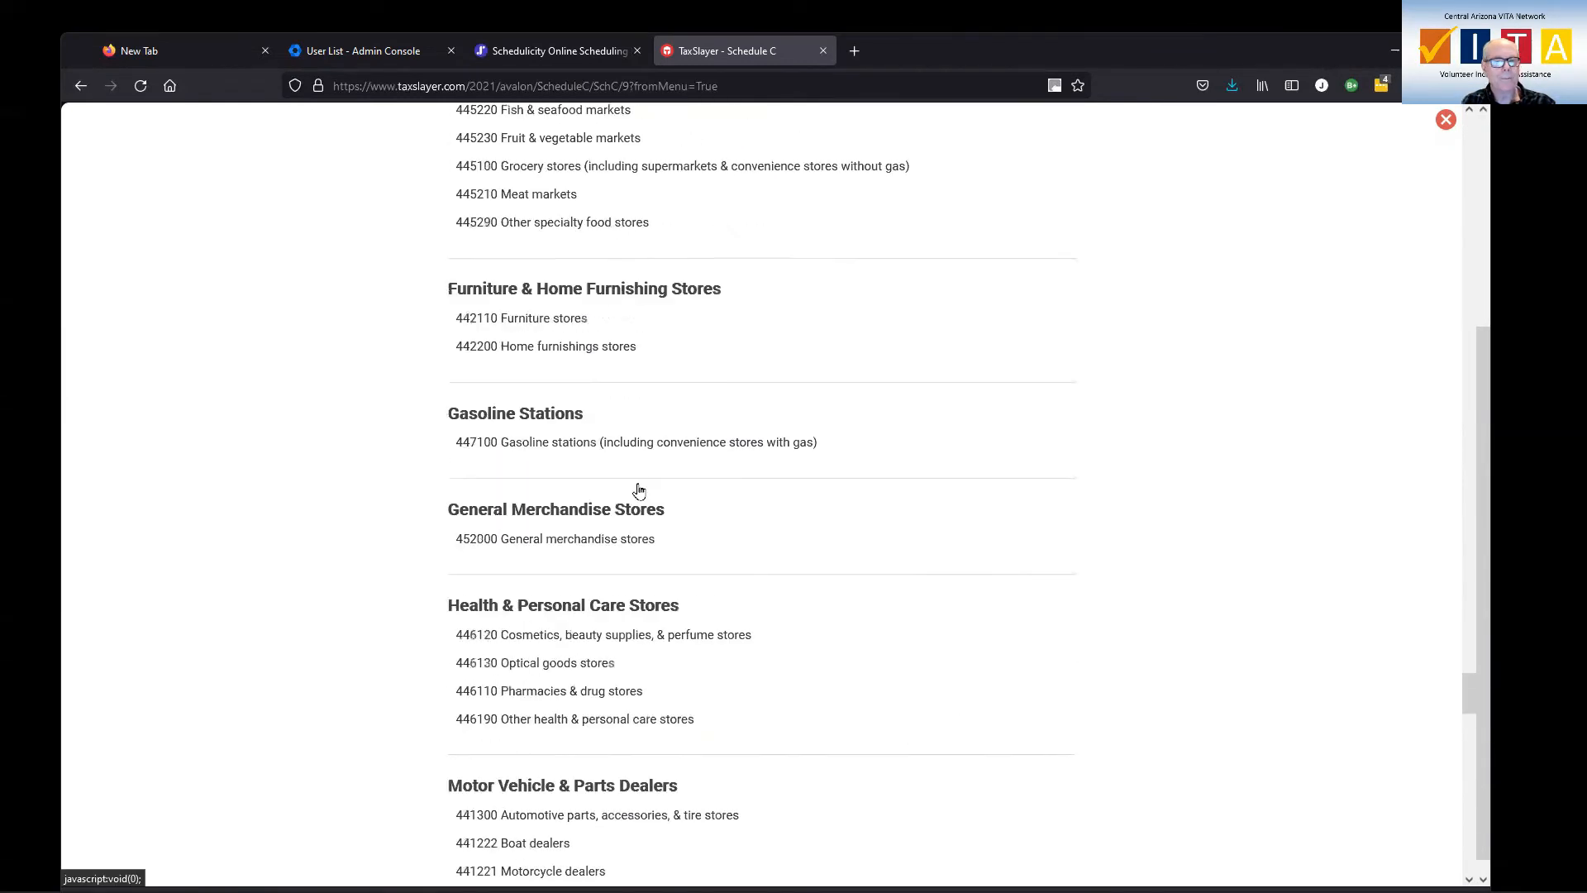
scroll(635, 490, up, 5)
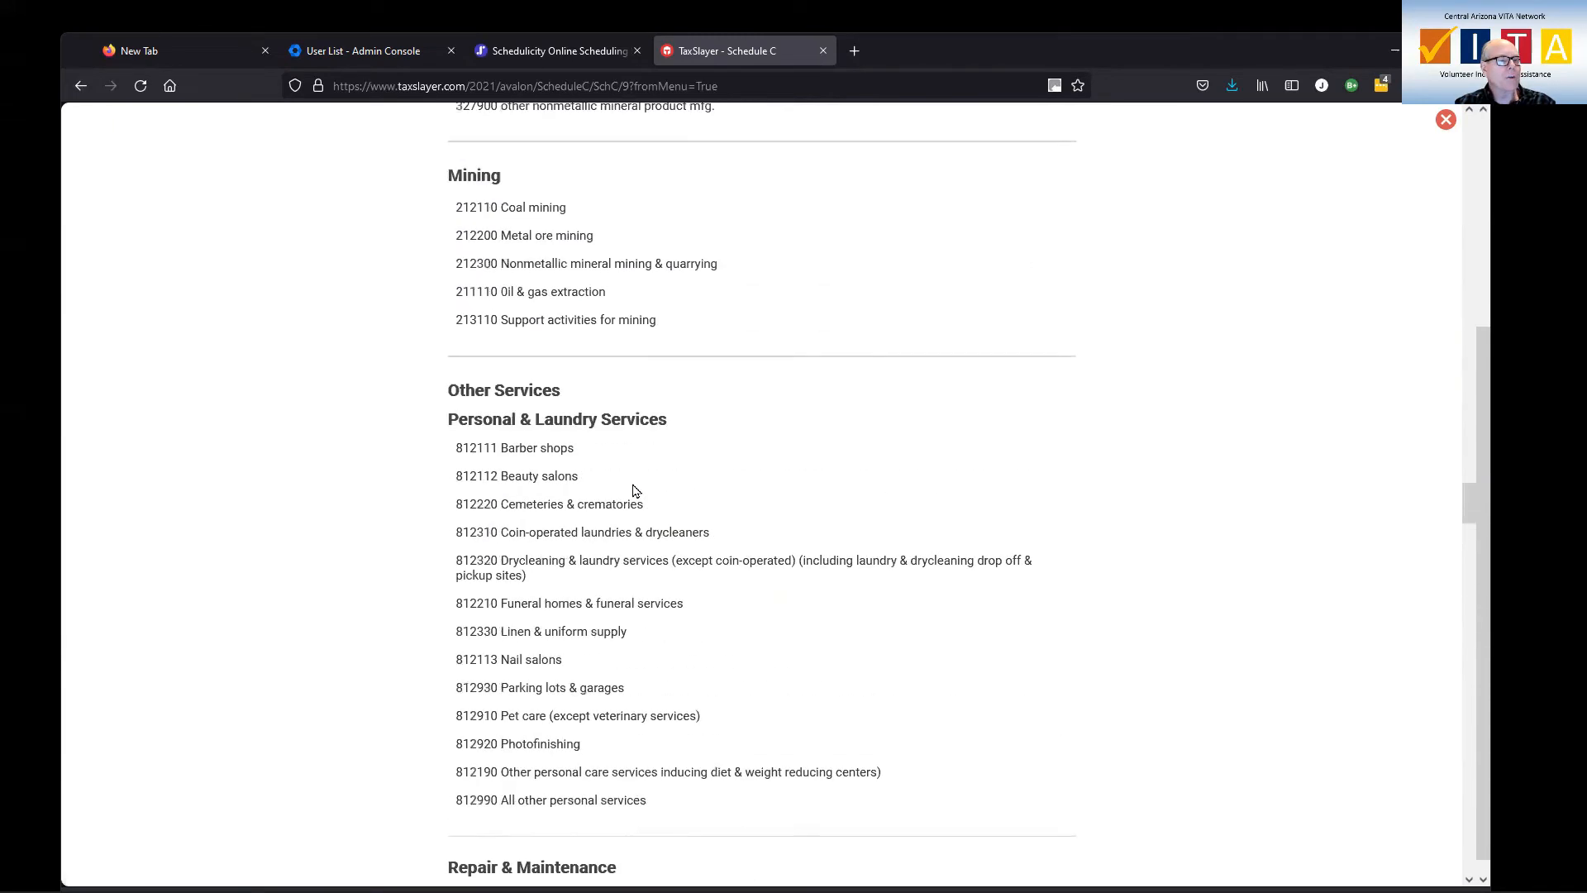
scroll(614, 475, up, 4)
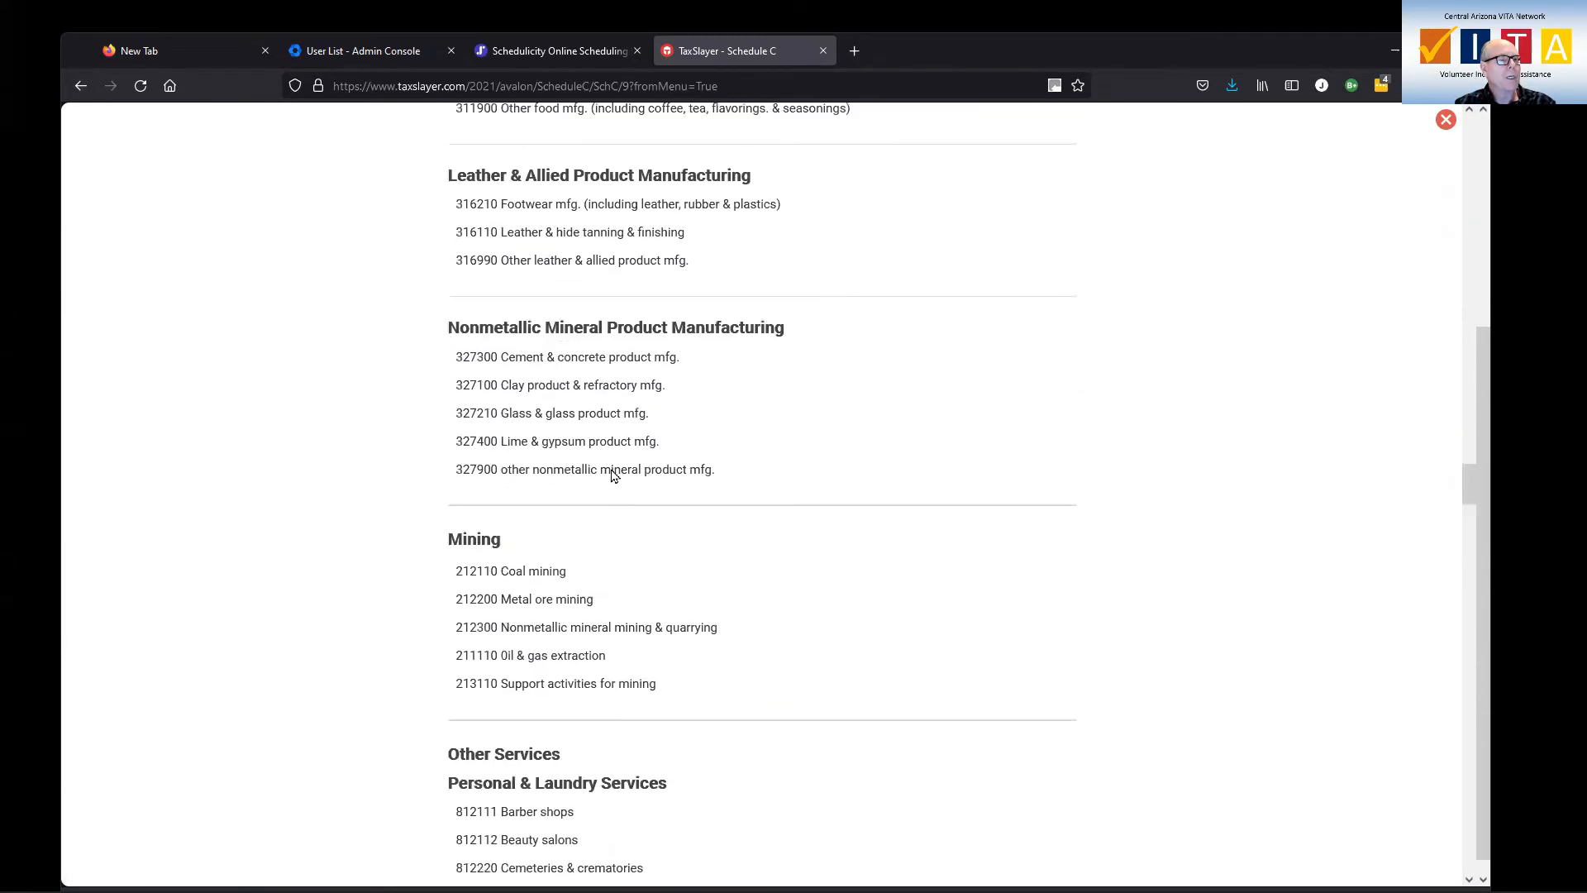
scroll(611, 479, down, 9)
scroll(612, 479, down, 4)
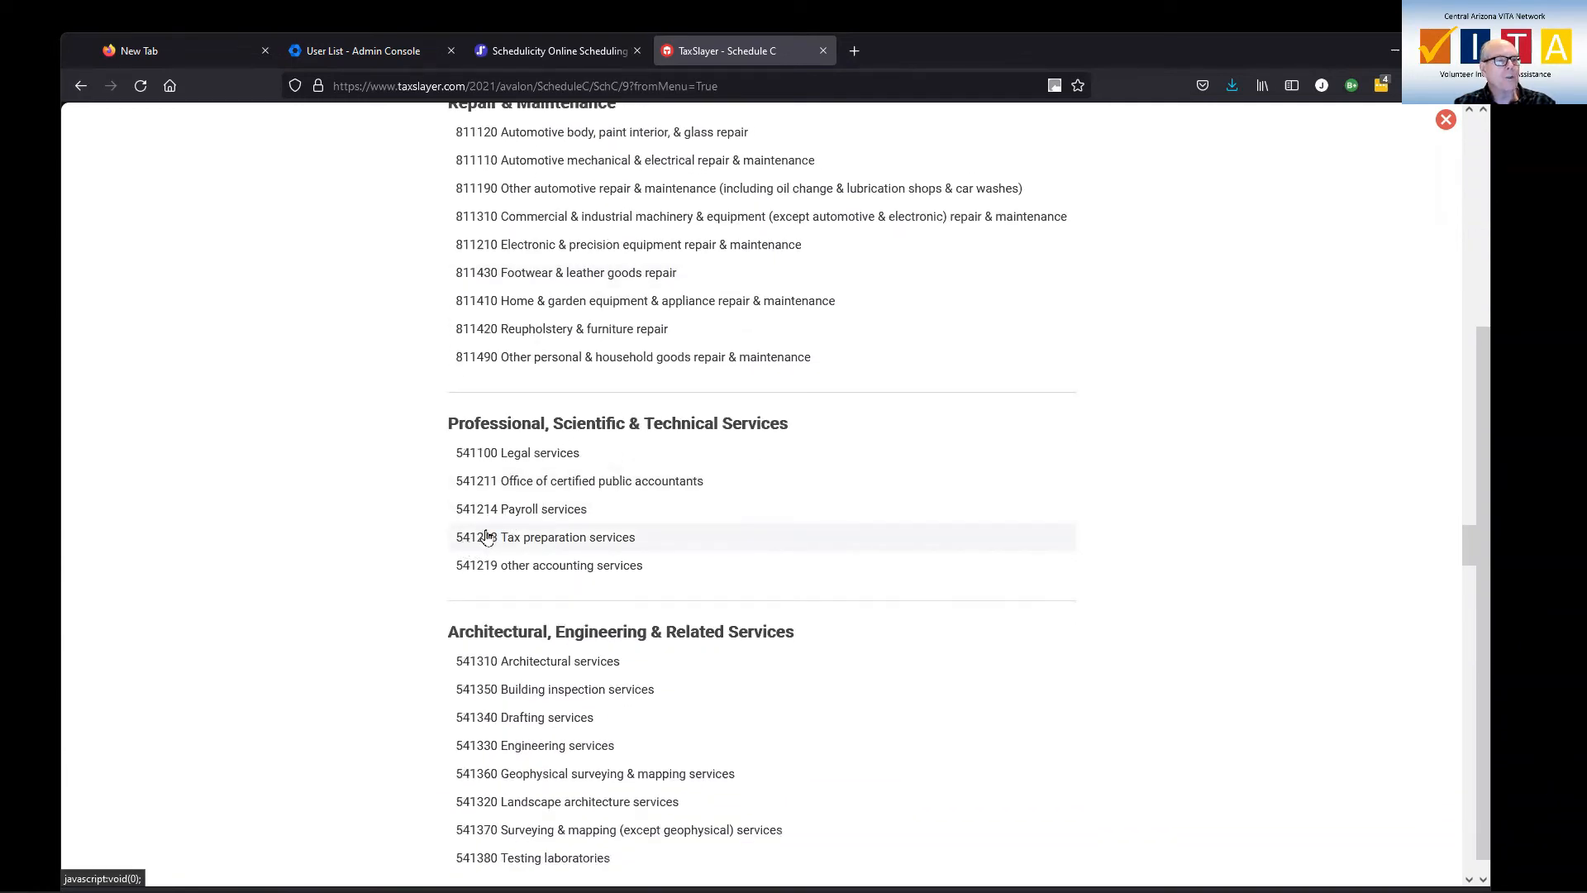
click(571, 53)
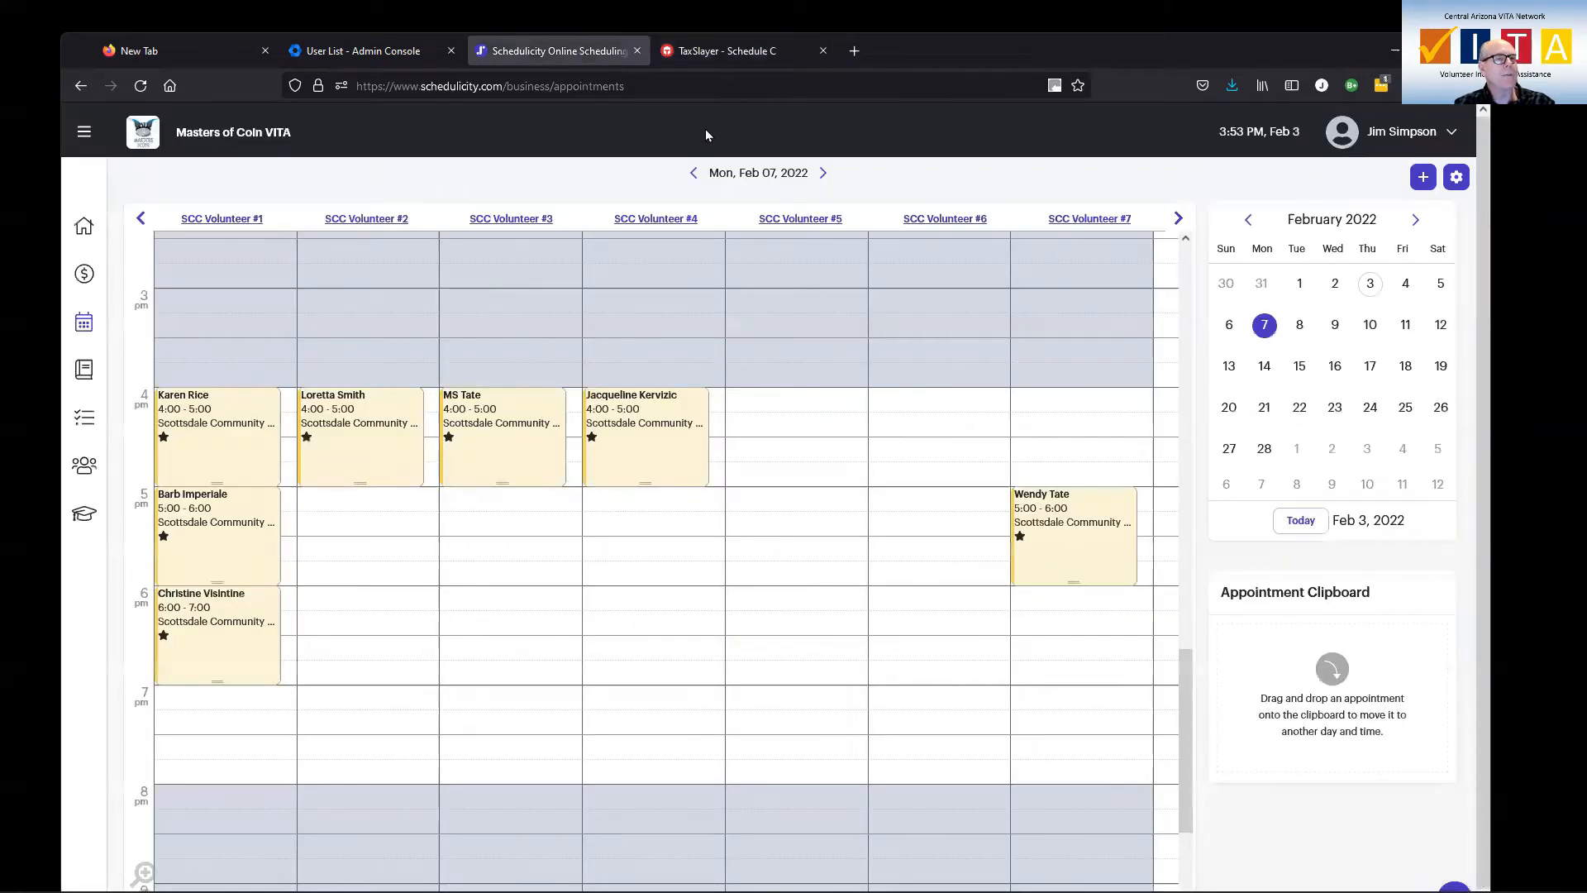
click(719, 52)
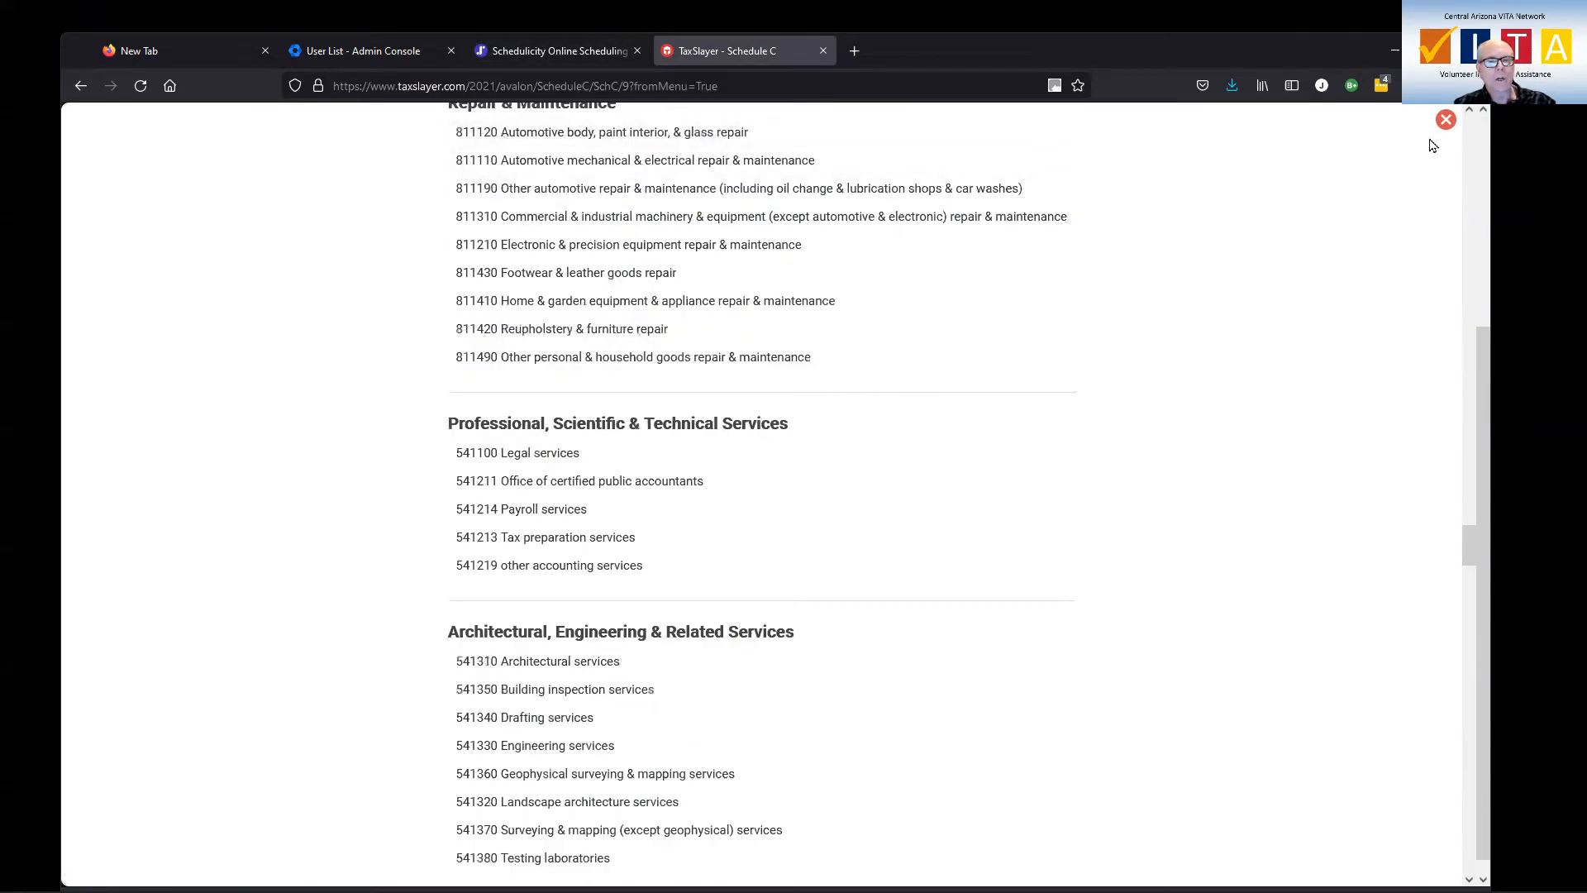
Close the code list, correct the business code to 541213 and describe the business as "Tax preparation"
click(1445, 120)
click(395, 618)
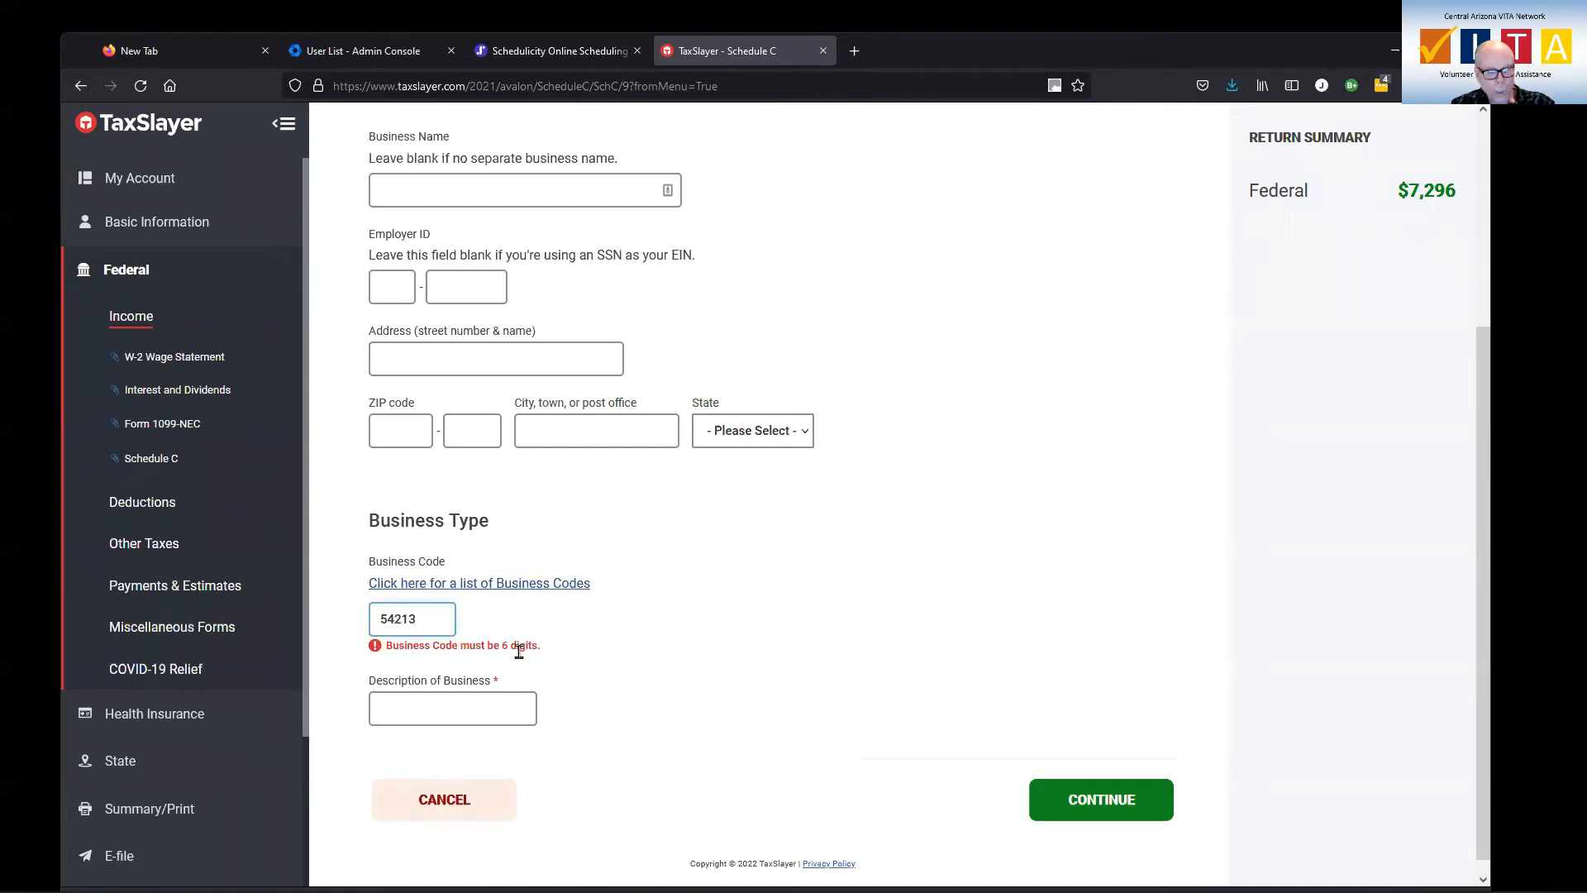
text(1)
click(480, 688)
text(Tax preparation)
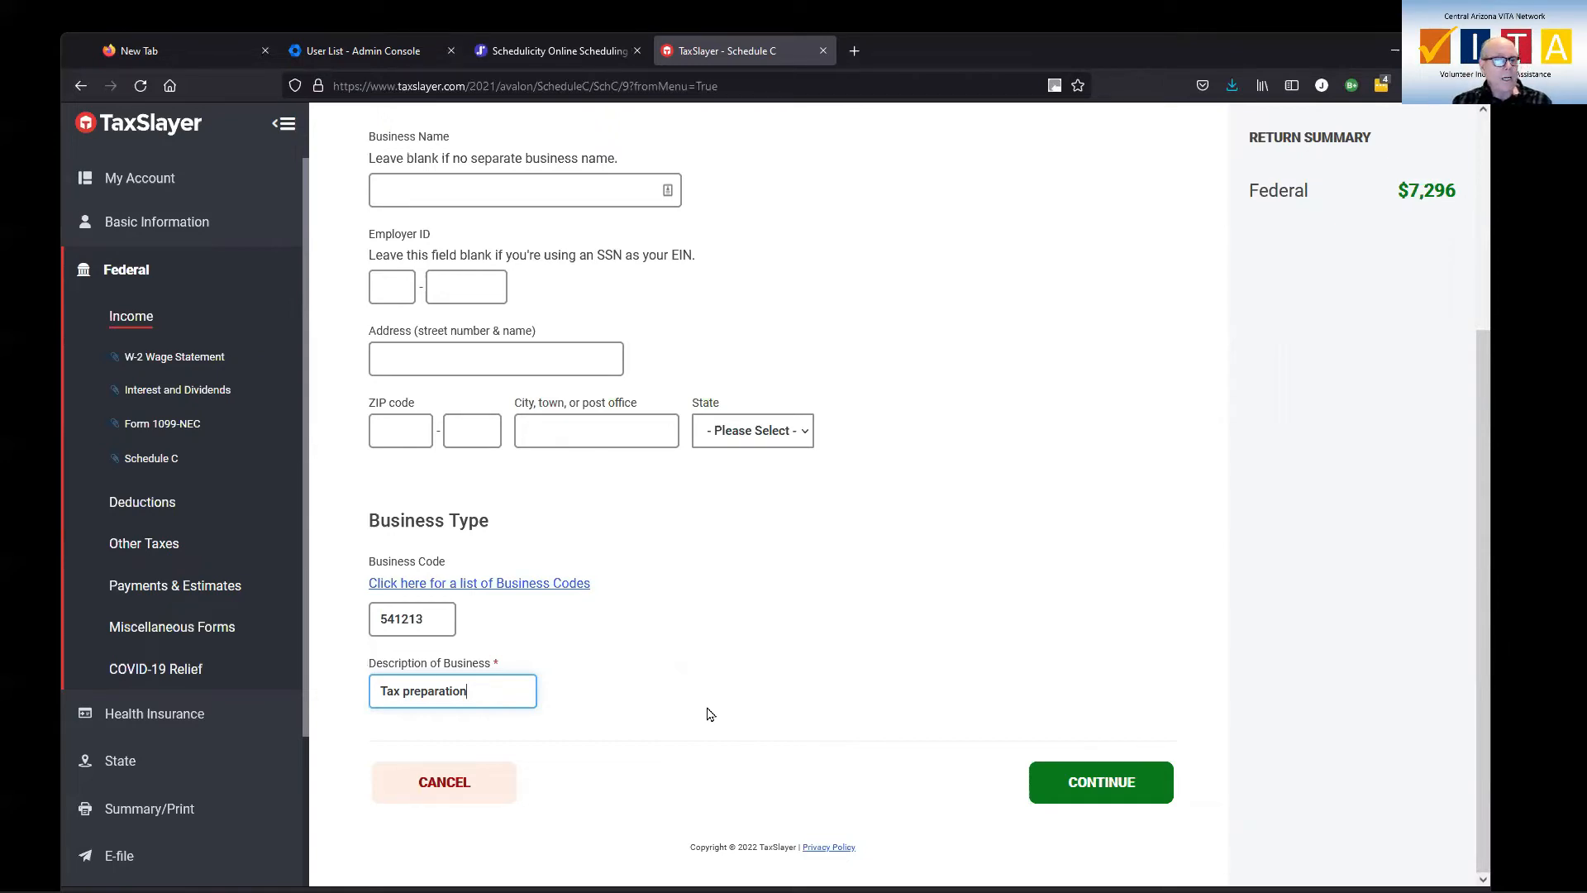
Save the Schedule C basic business information, reopen it to check the business code and description, and return to the Schedule C sections
click(1080, 789)
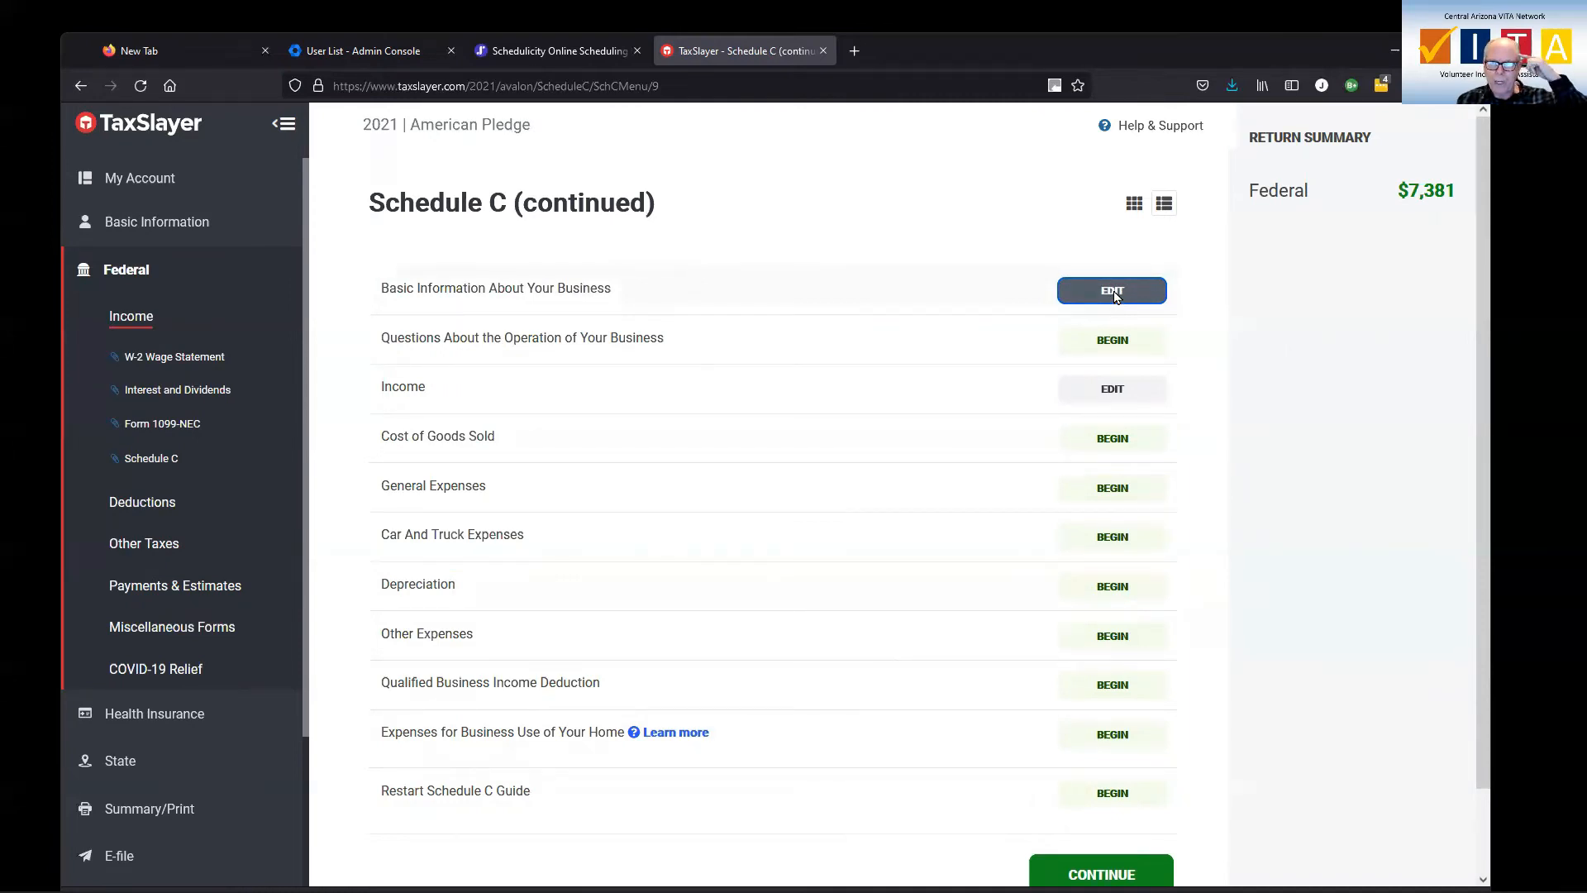
click(1113, 291)
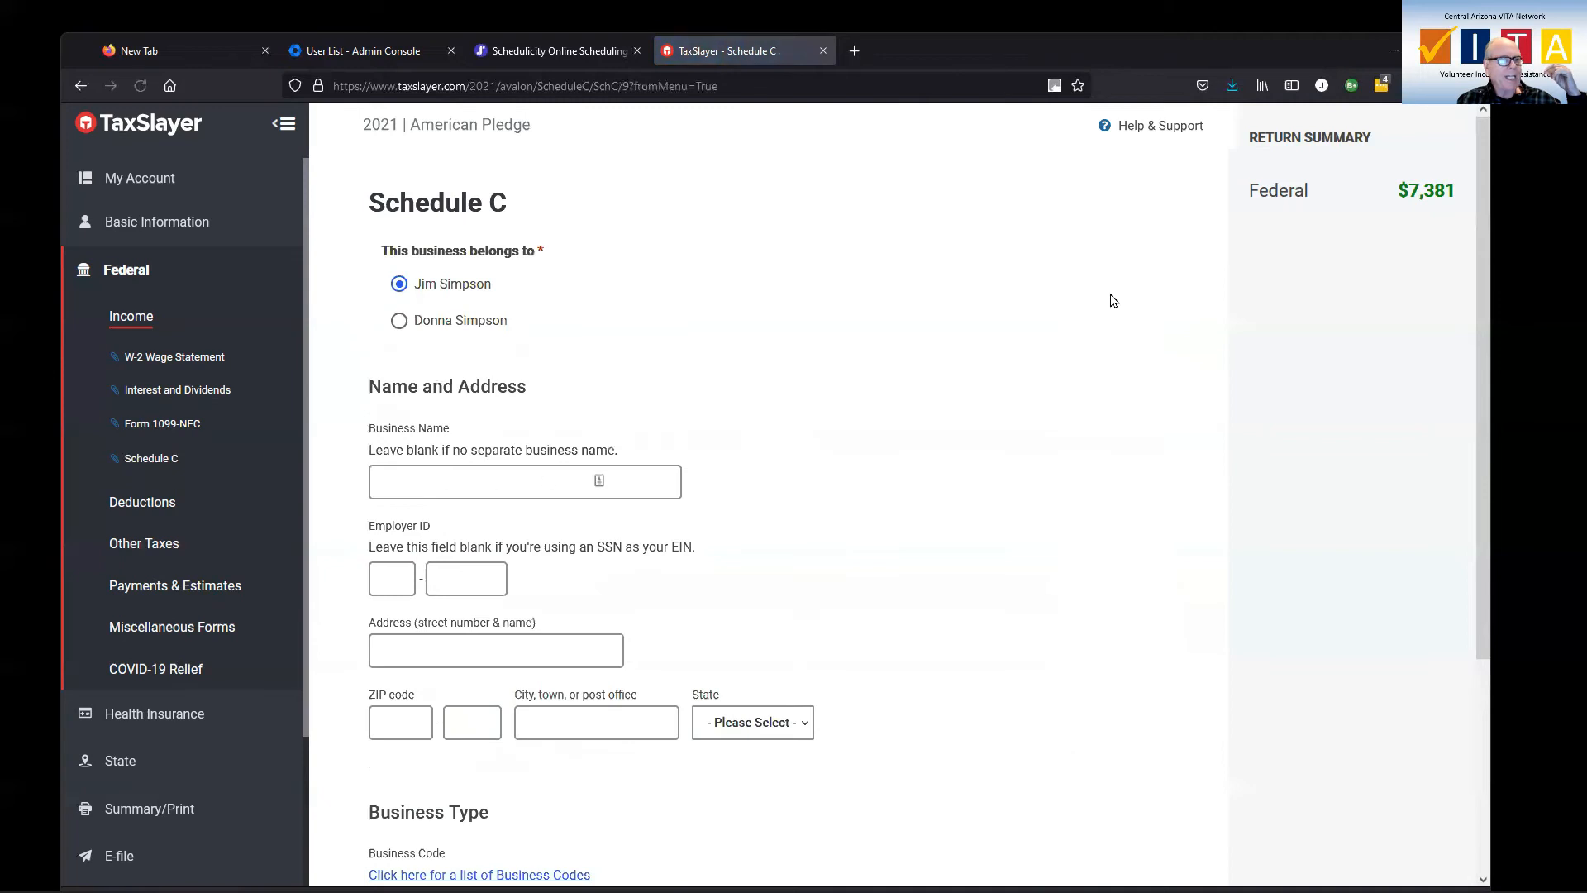
scroll(969, 440, down, 3)
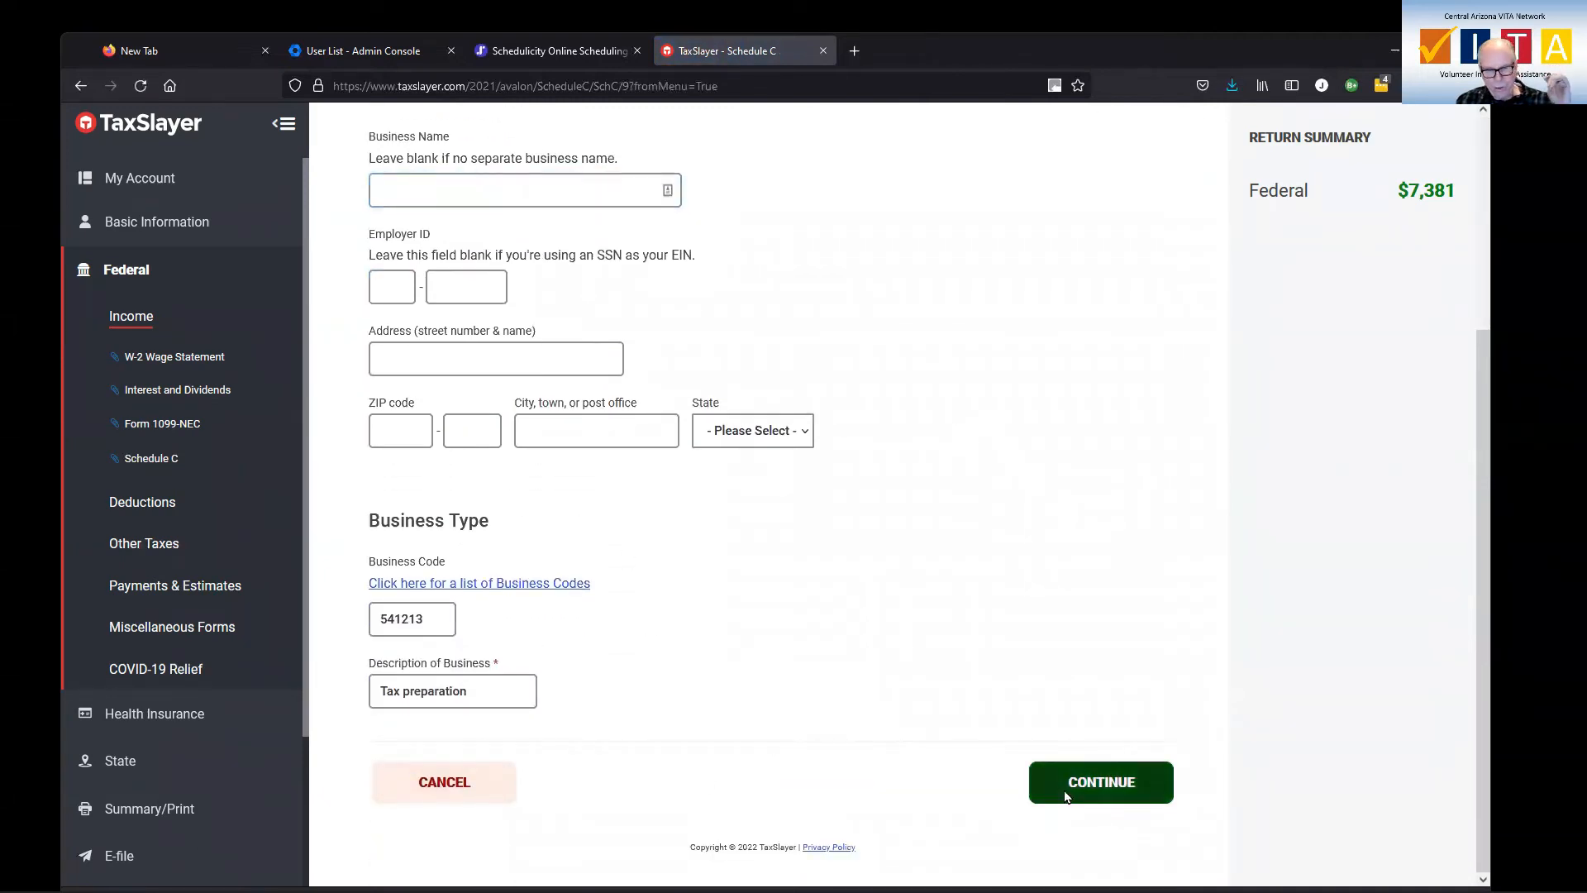
click(1071, 787)
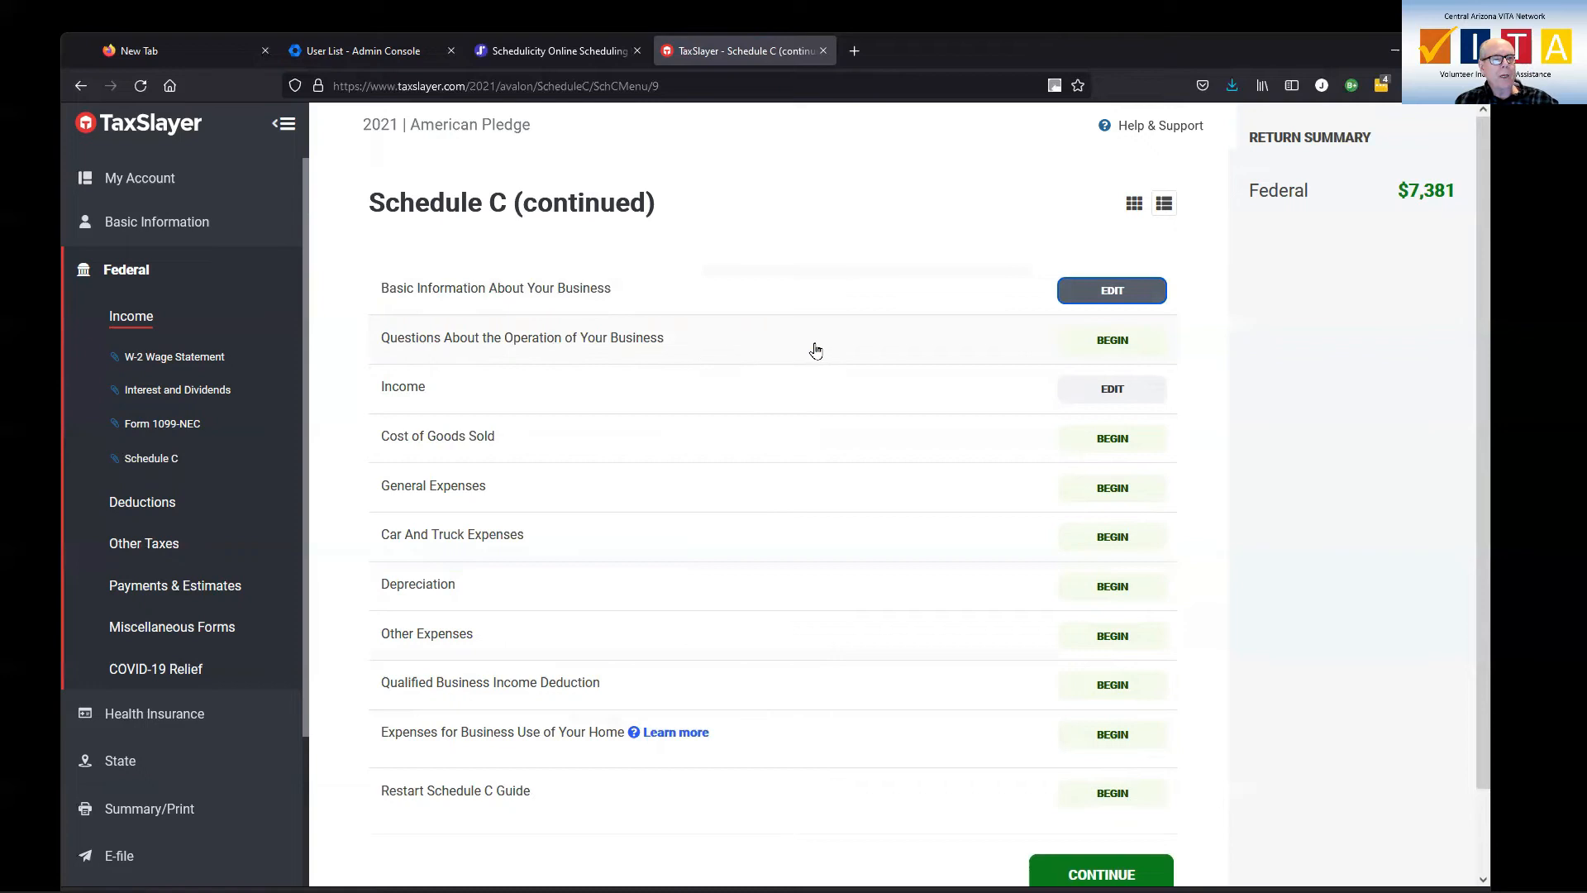
Open the questions about the operation of the business and go through the accounting method, closing inventory, material participation and remaining options
click(1113, 341)
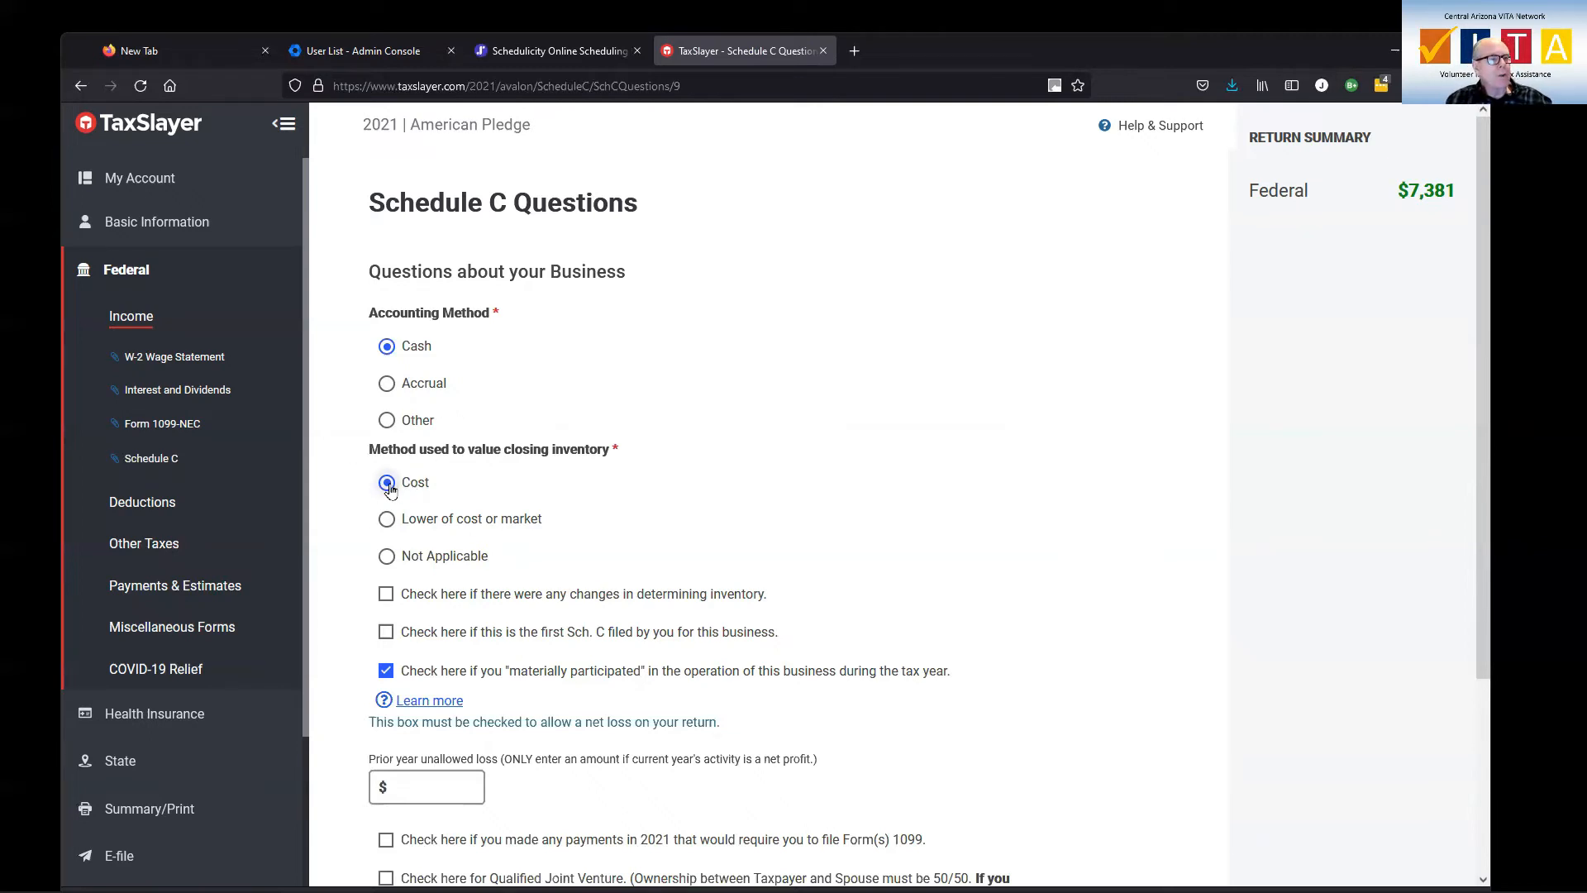
scroll(707, 509, down, 2)
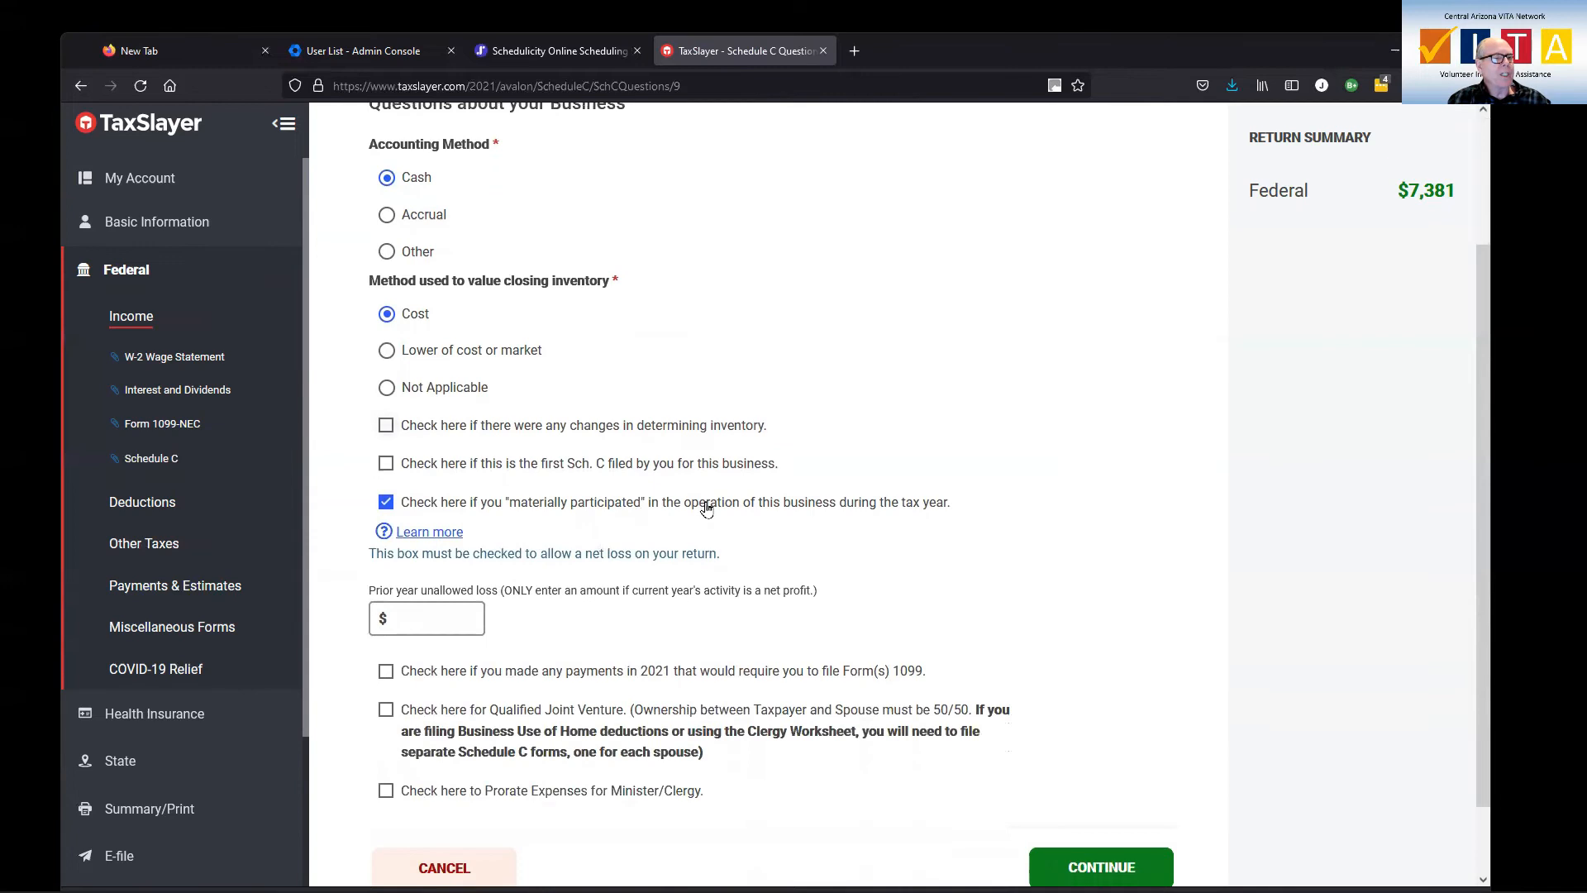
scroll(707, 509, down, 1)
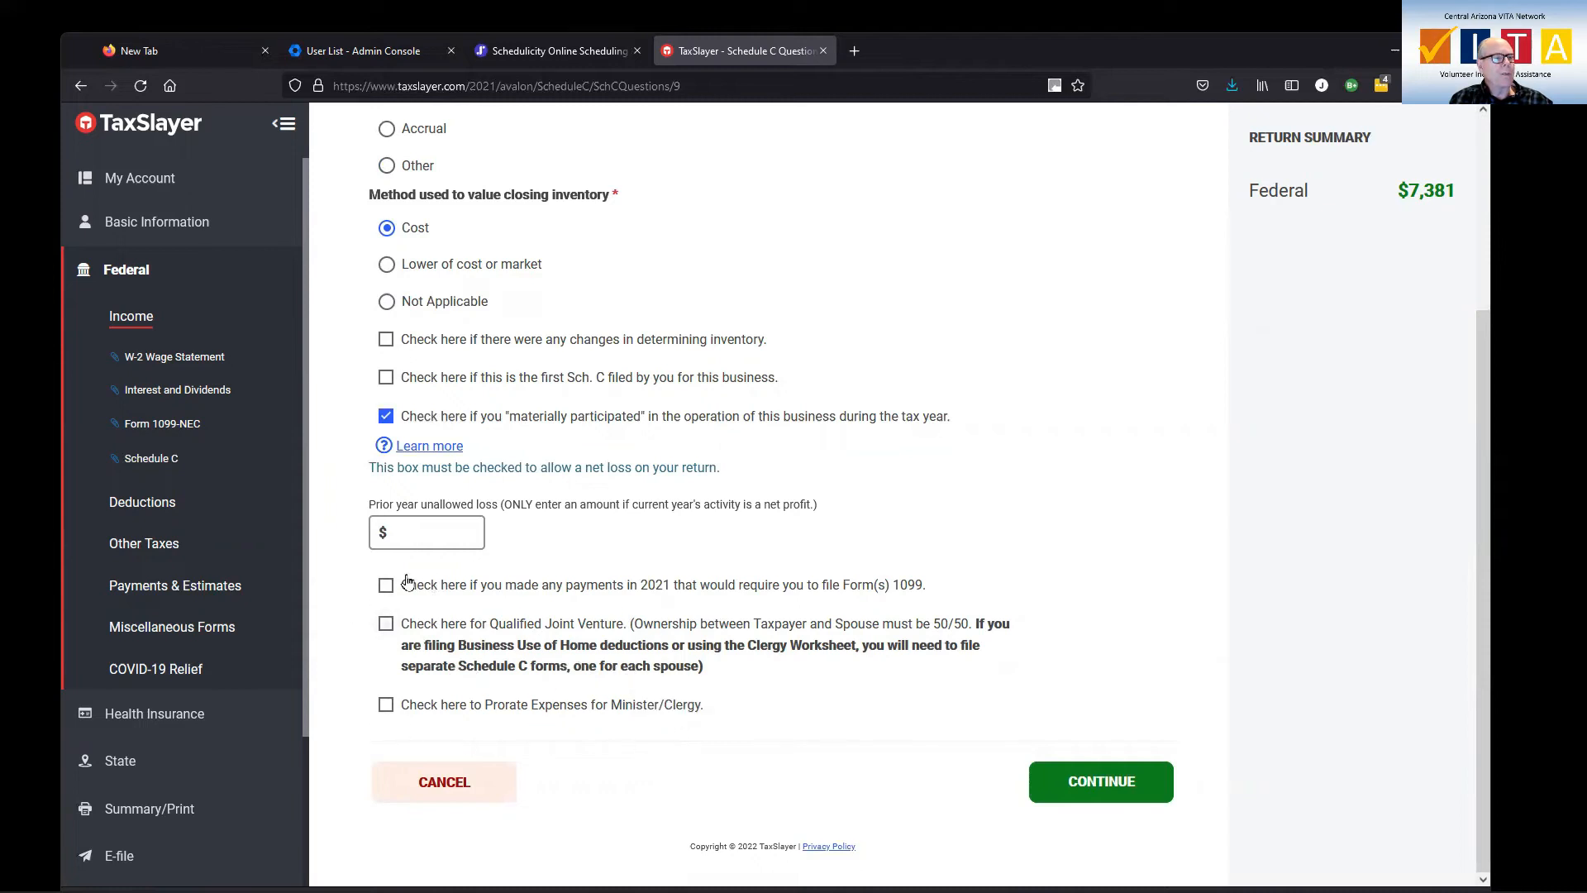
Recheck the answers about the operation of the business, save them and return to the Schedule C sections
scroll(637, 561, up, 3)
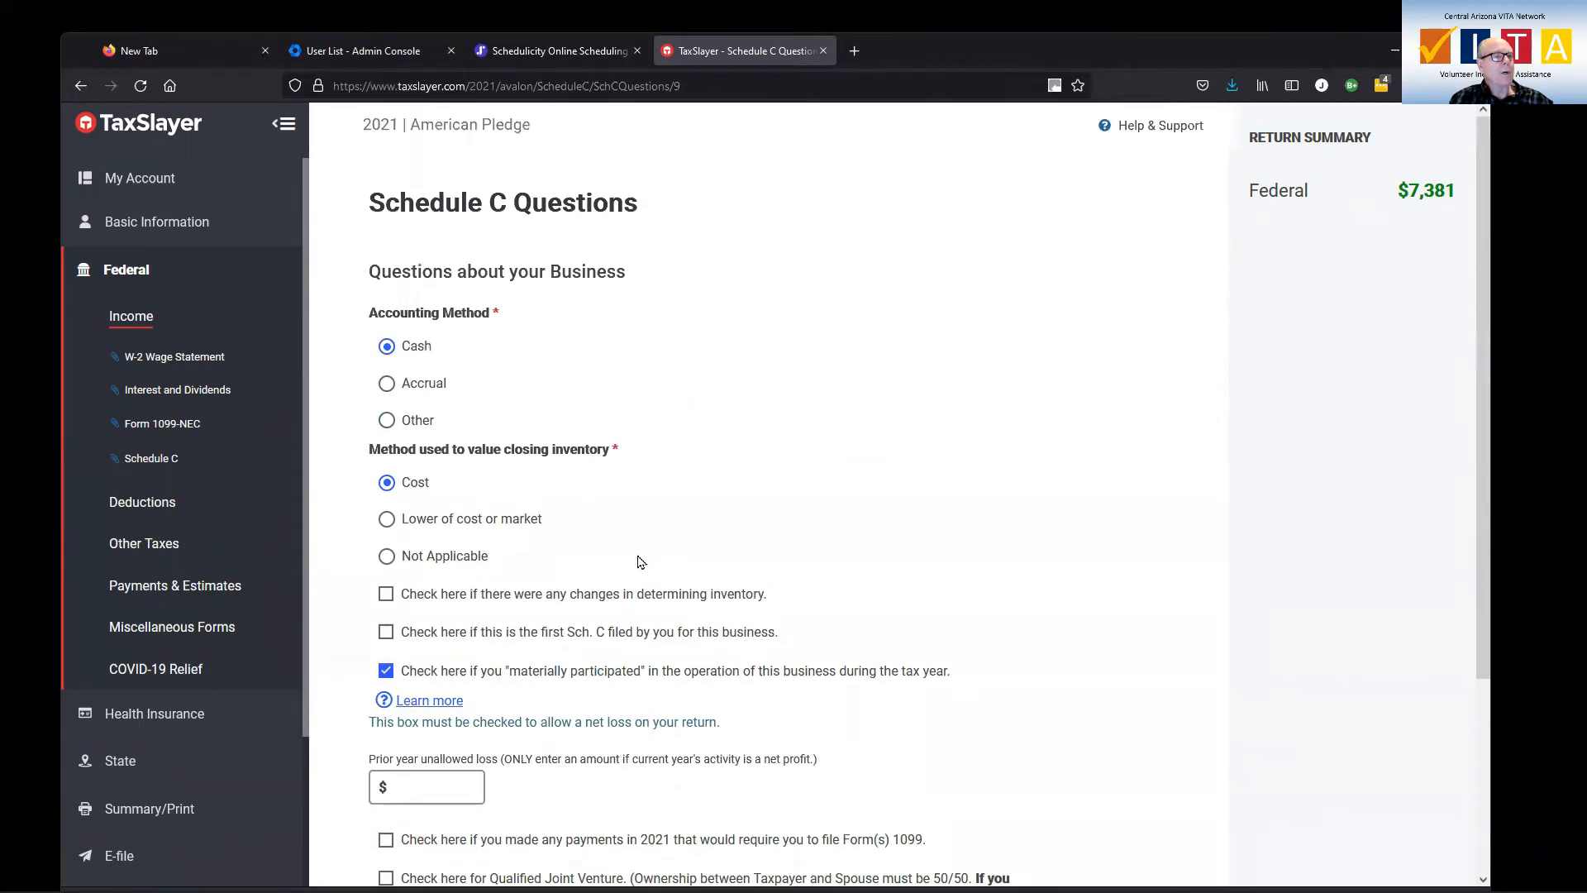
scroll(637, 562, down, 3)
click(1087, 781)
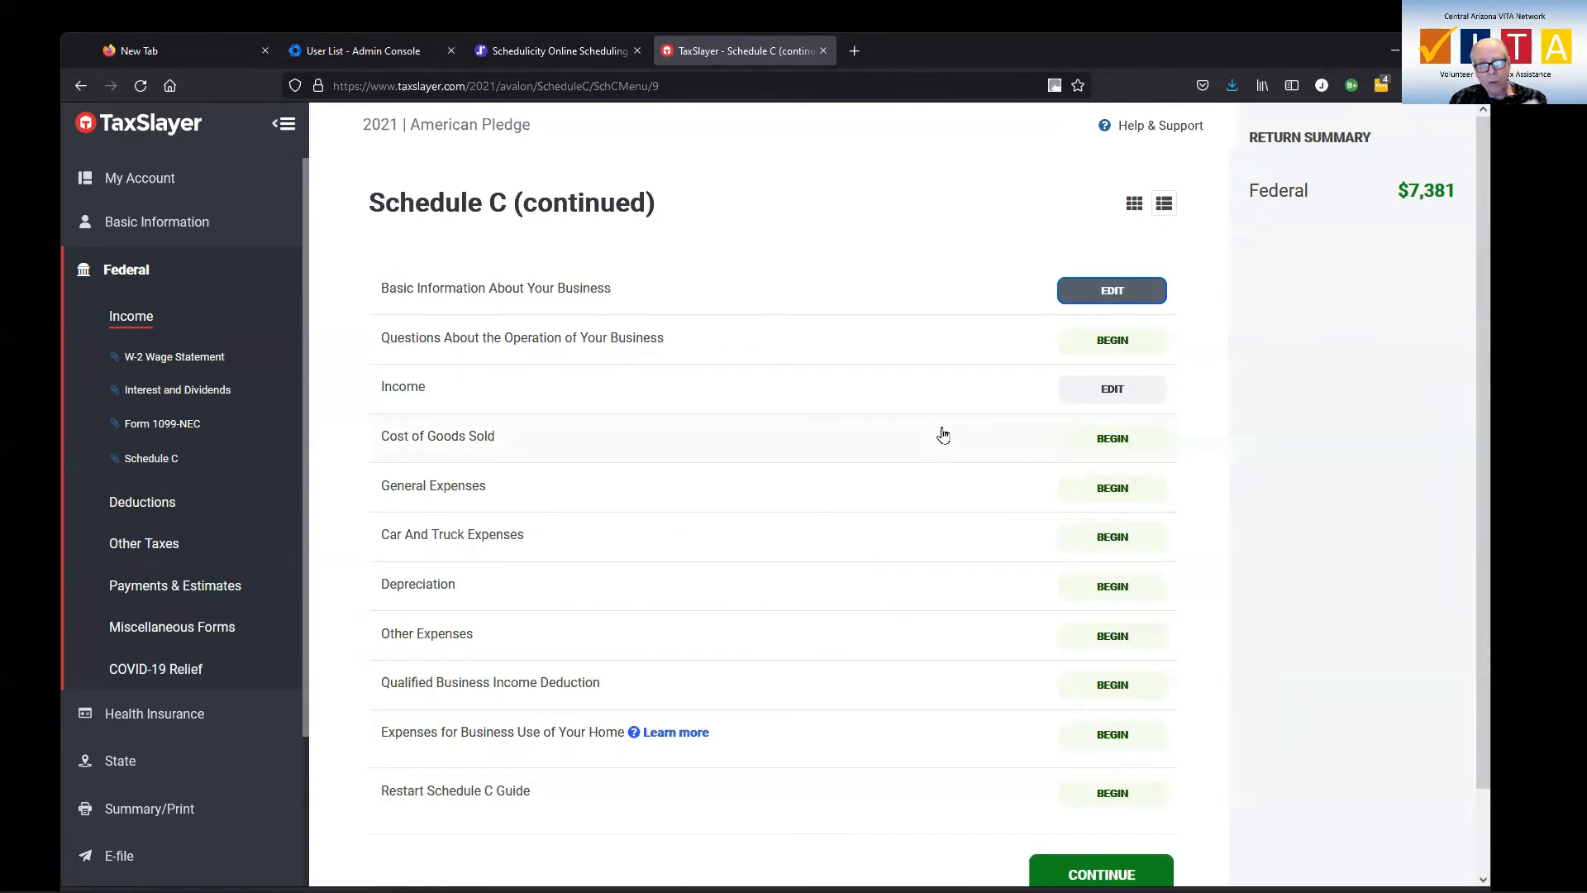
Enter 5500 as total income from work or sales in the Schedule C income section and save it
click(1109, 398)
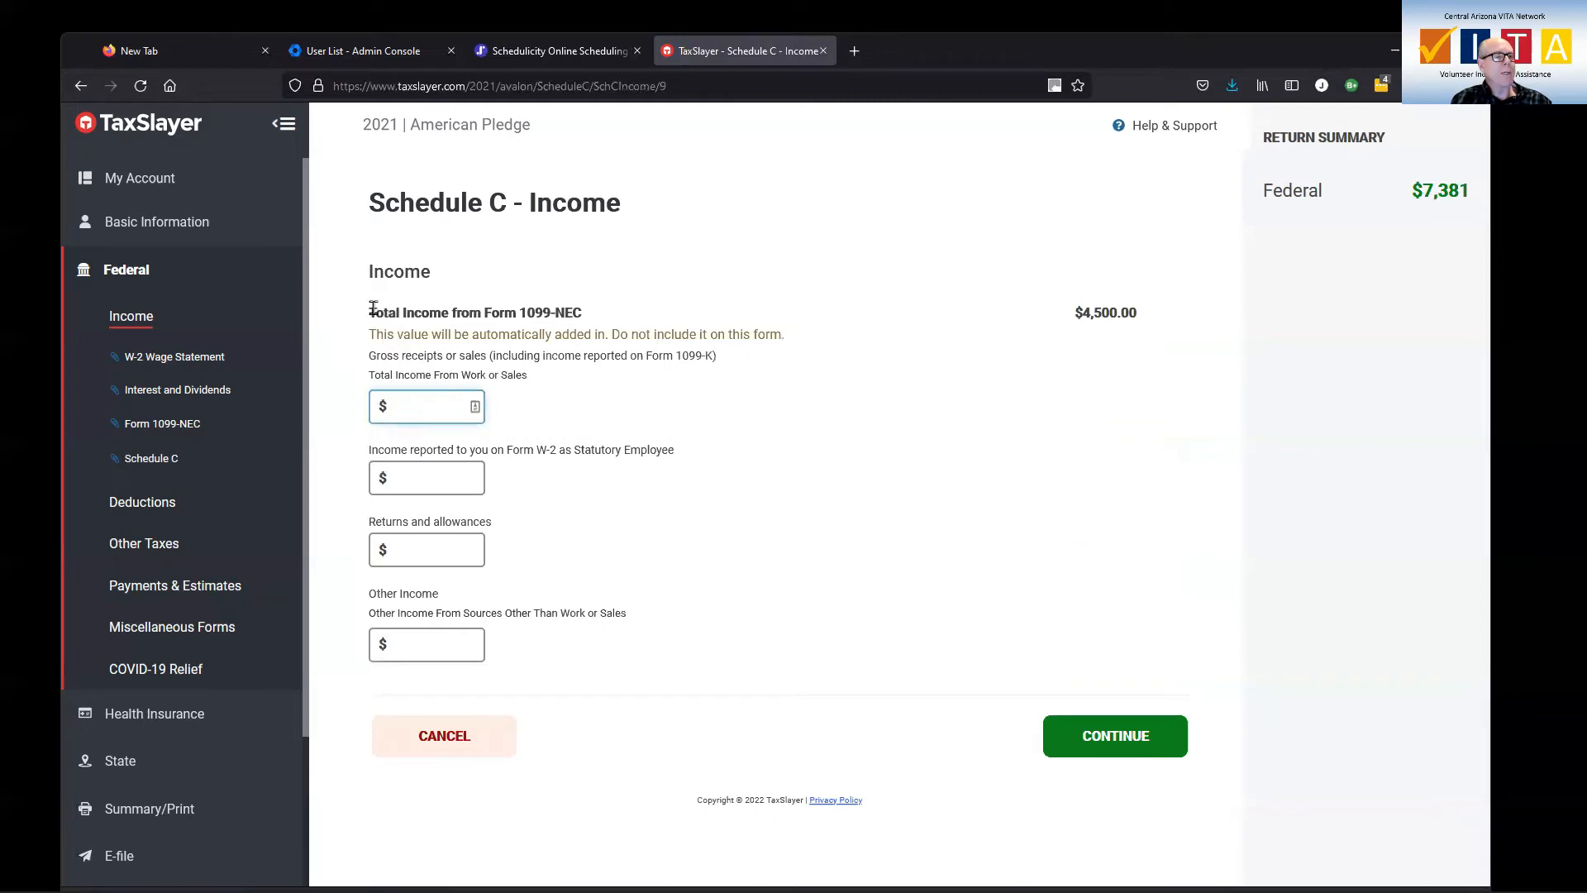
drag(376, 312, 593, 320)
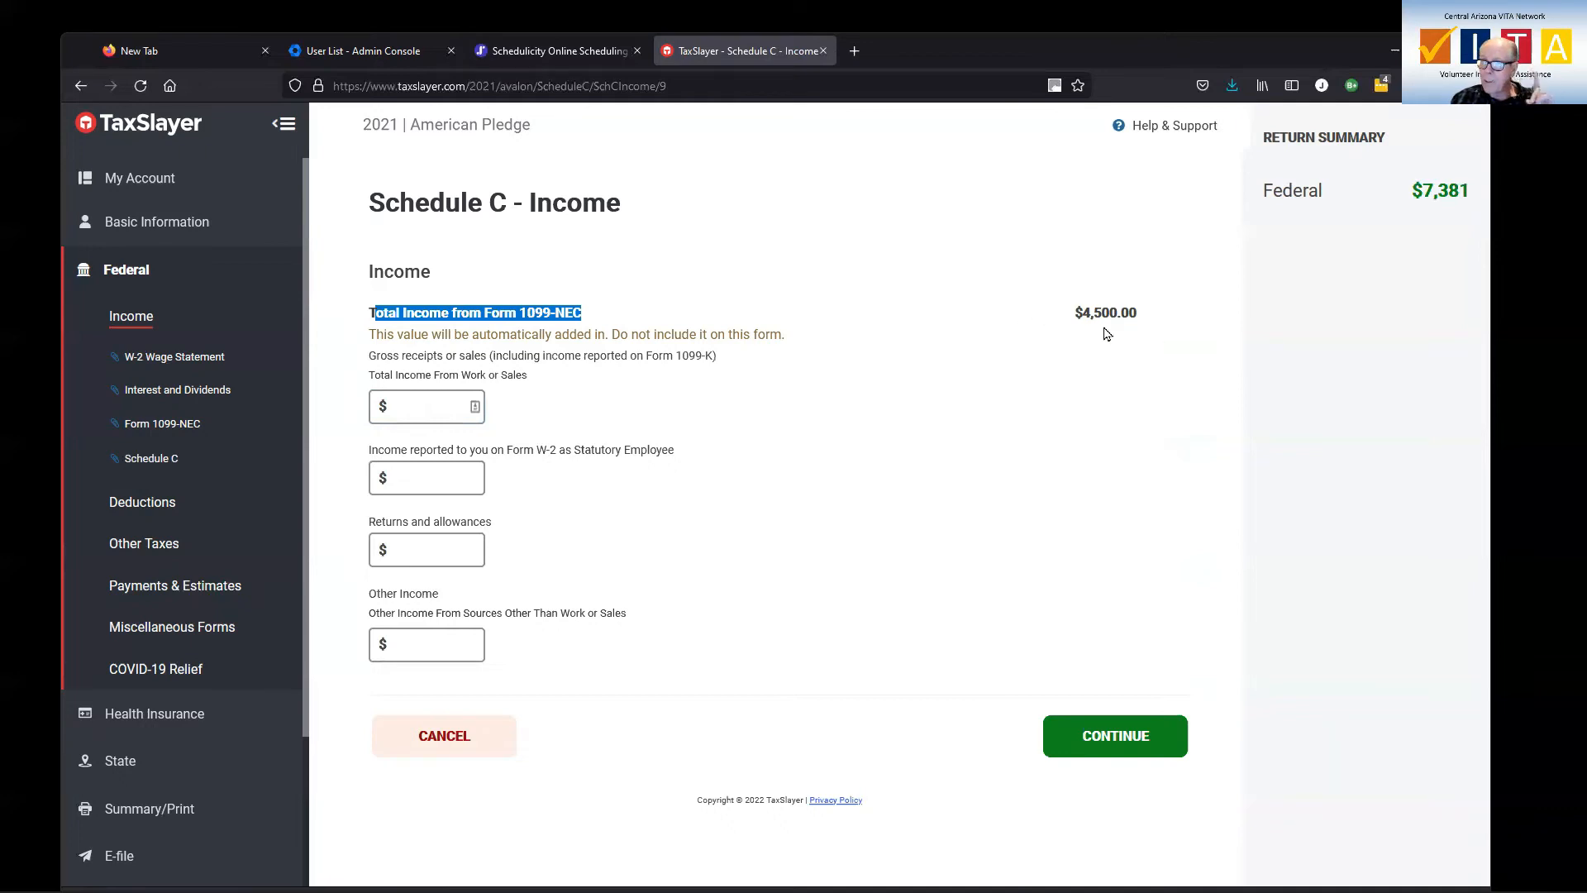
click(430, 406)
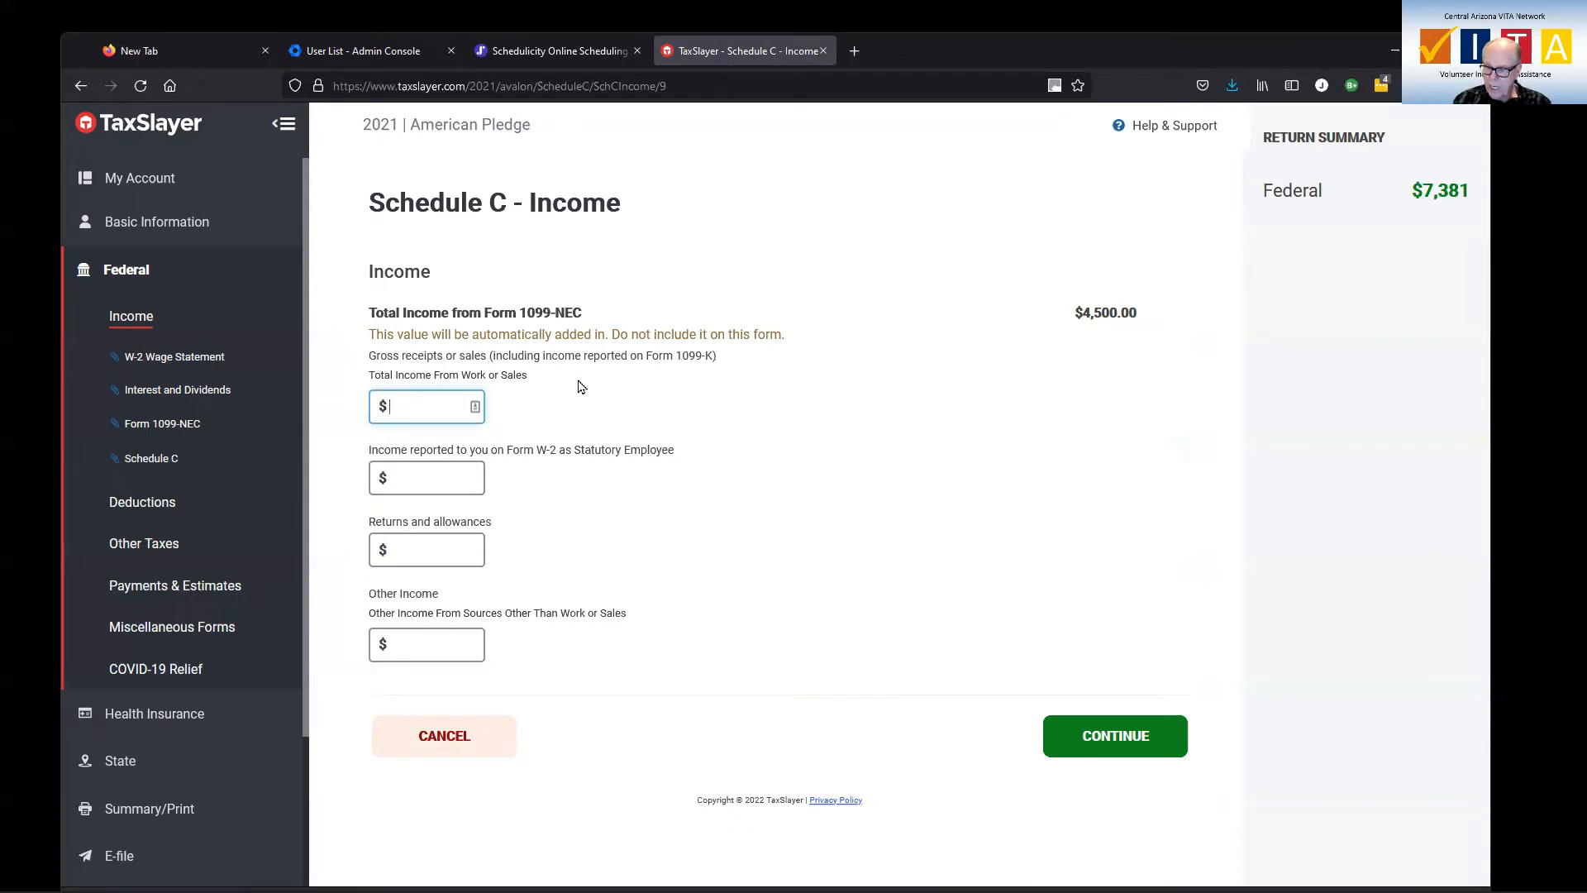
text(60)
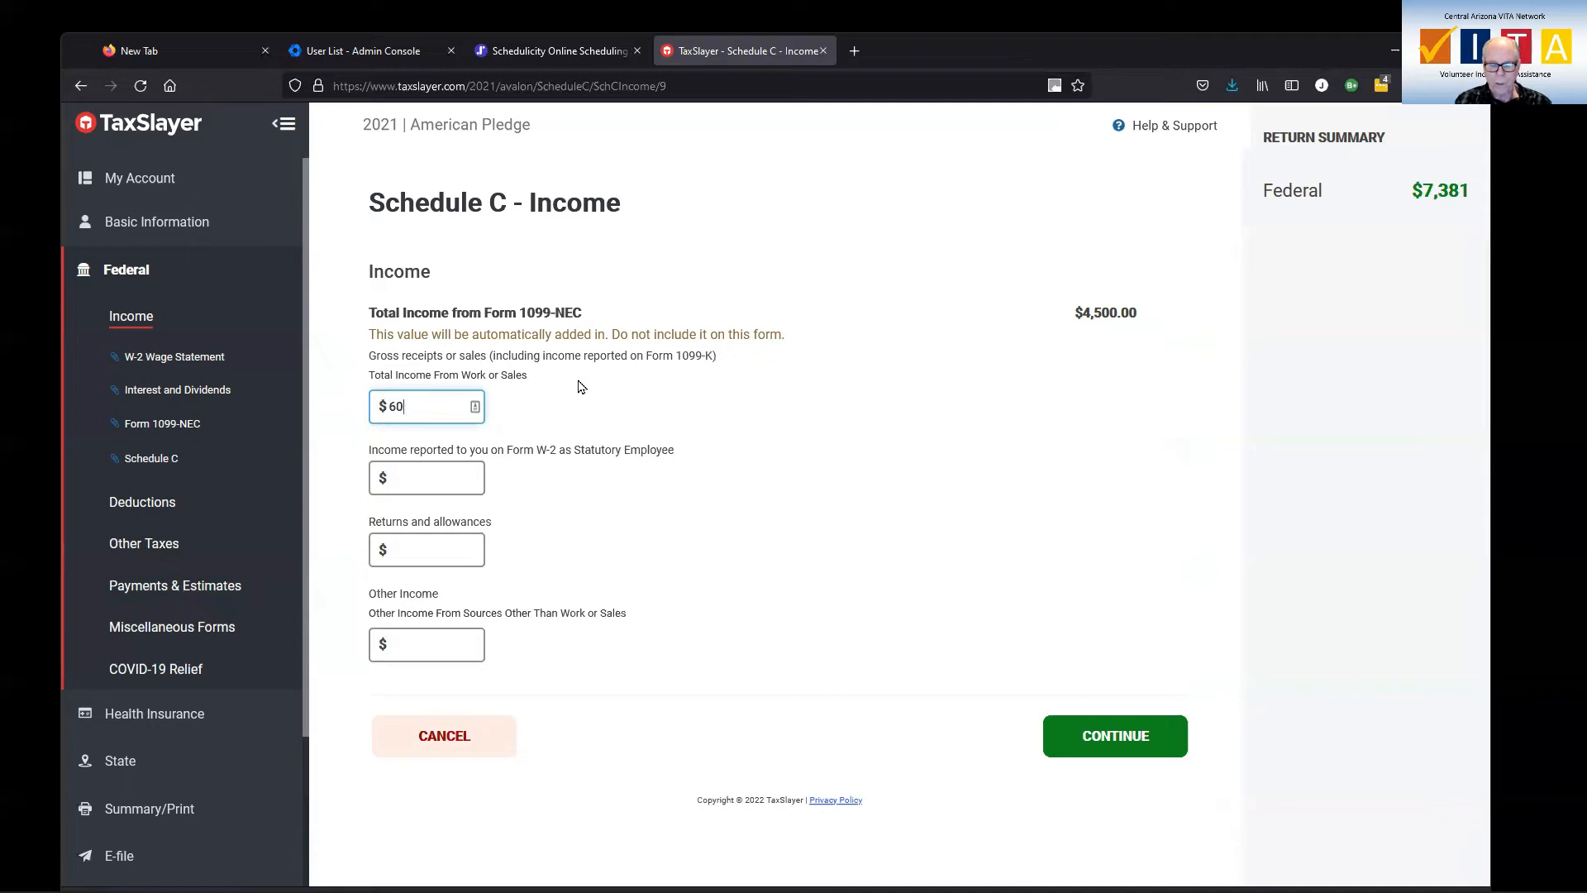
key(BackSpace)
key(BackSpace)
text(5500)
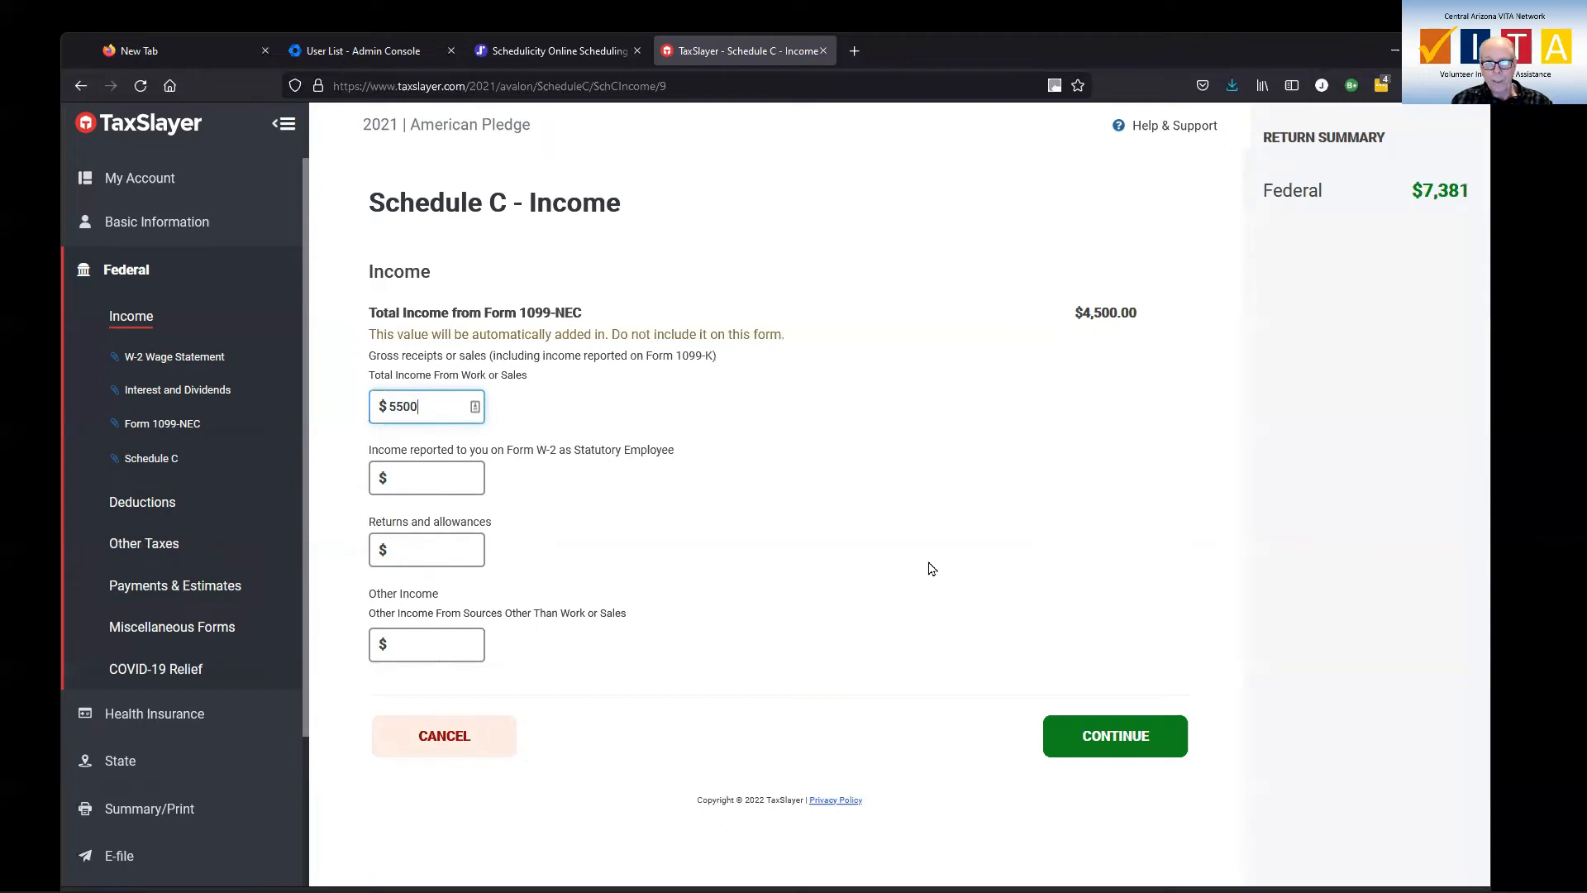
click(1094, 738)
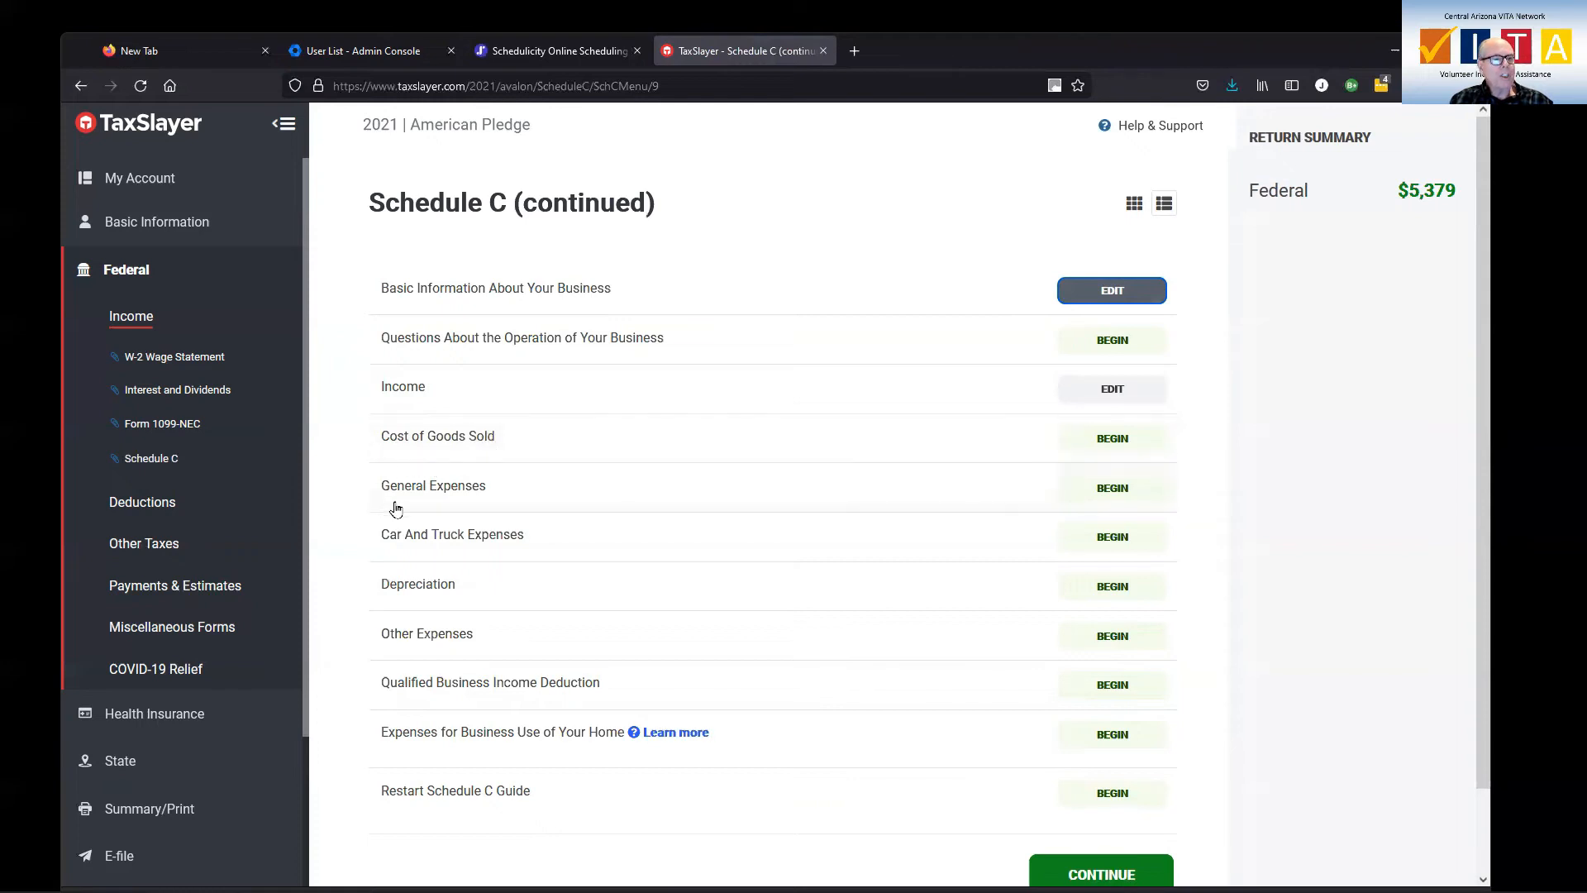
In the Schedule C general expenses, enter 500 for advertising, 250 for insurance other than health and 2500 for office expense
click(1111, 489)
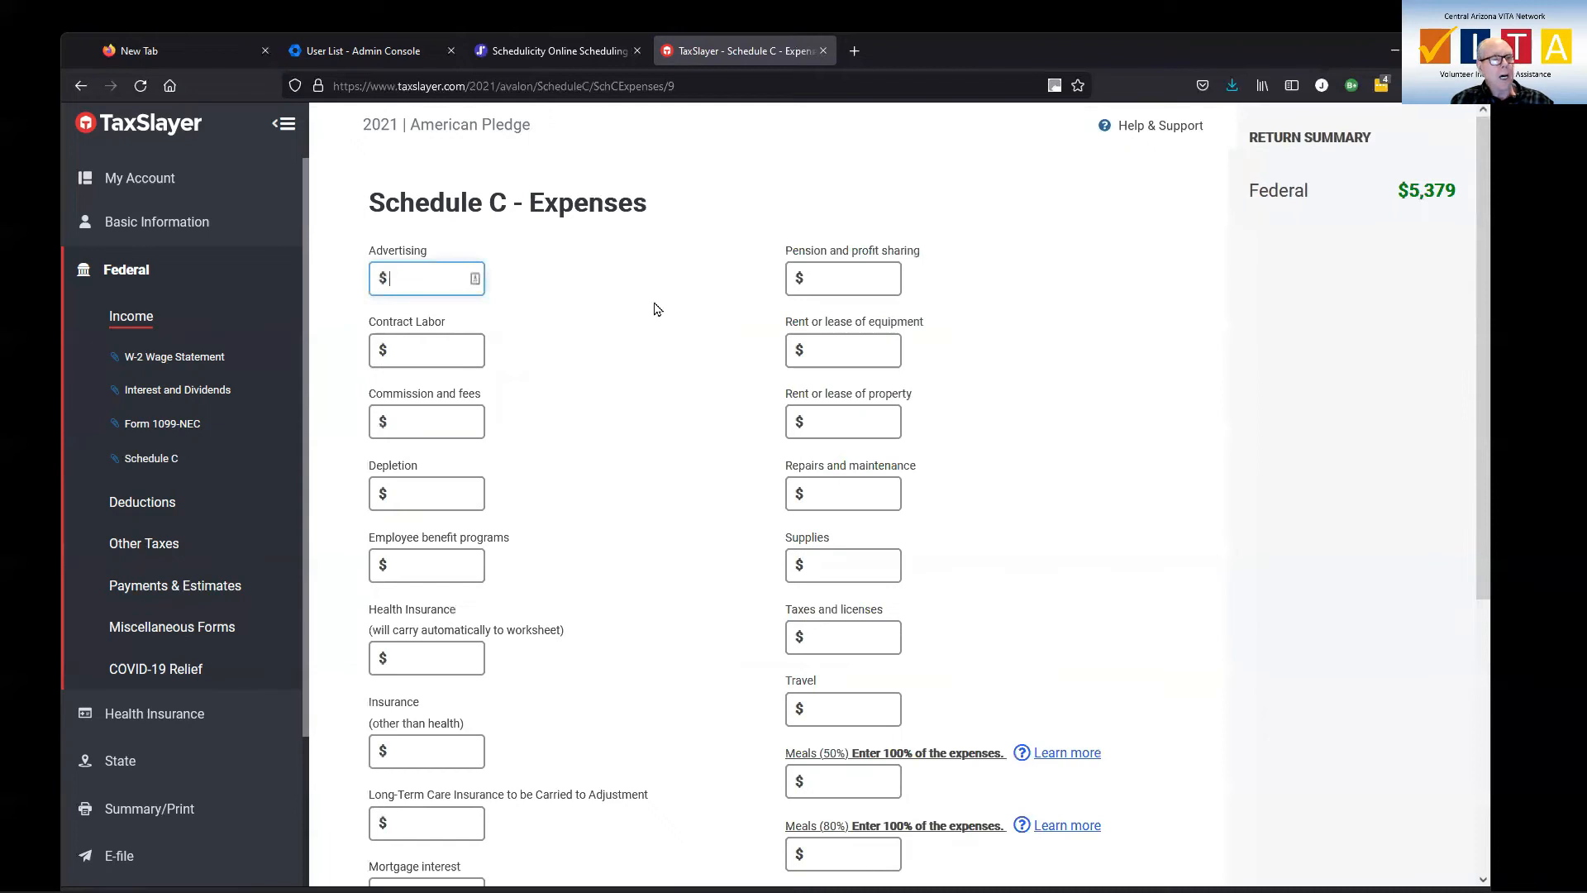
text(500)
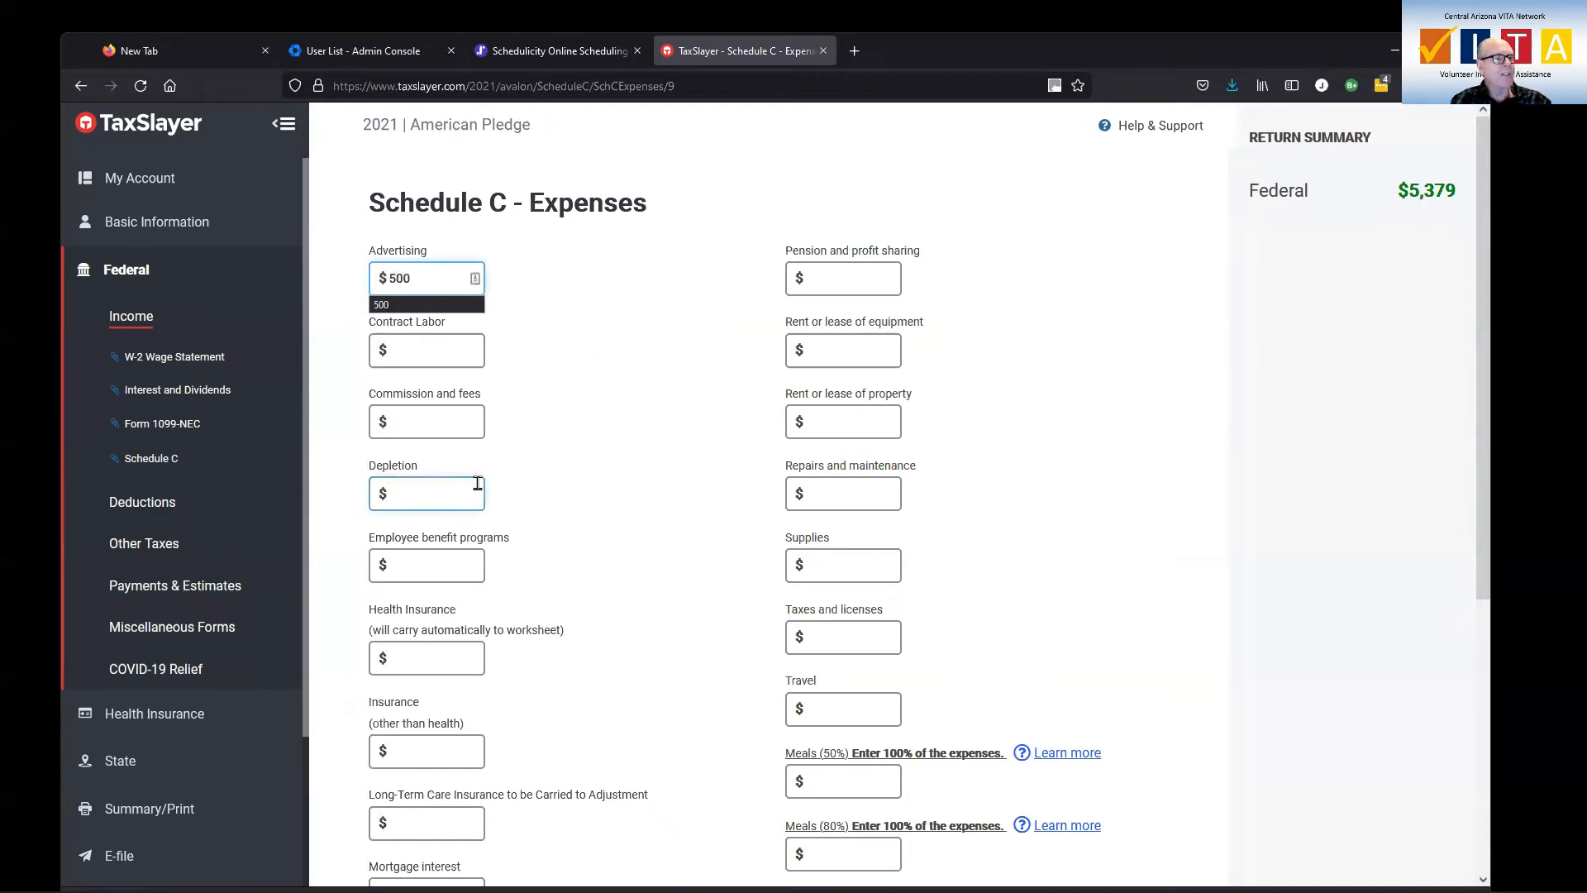
scroll(471, 634, down, 3)
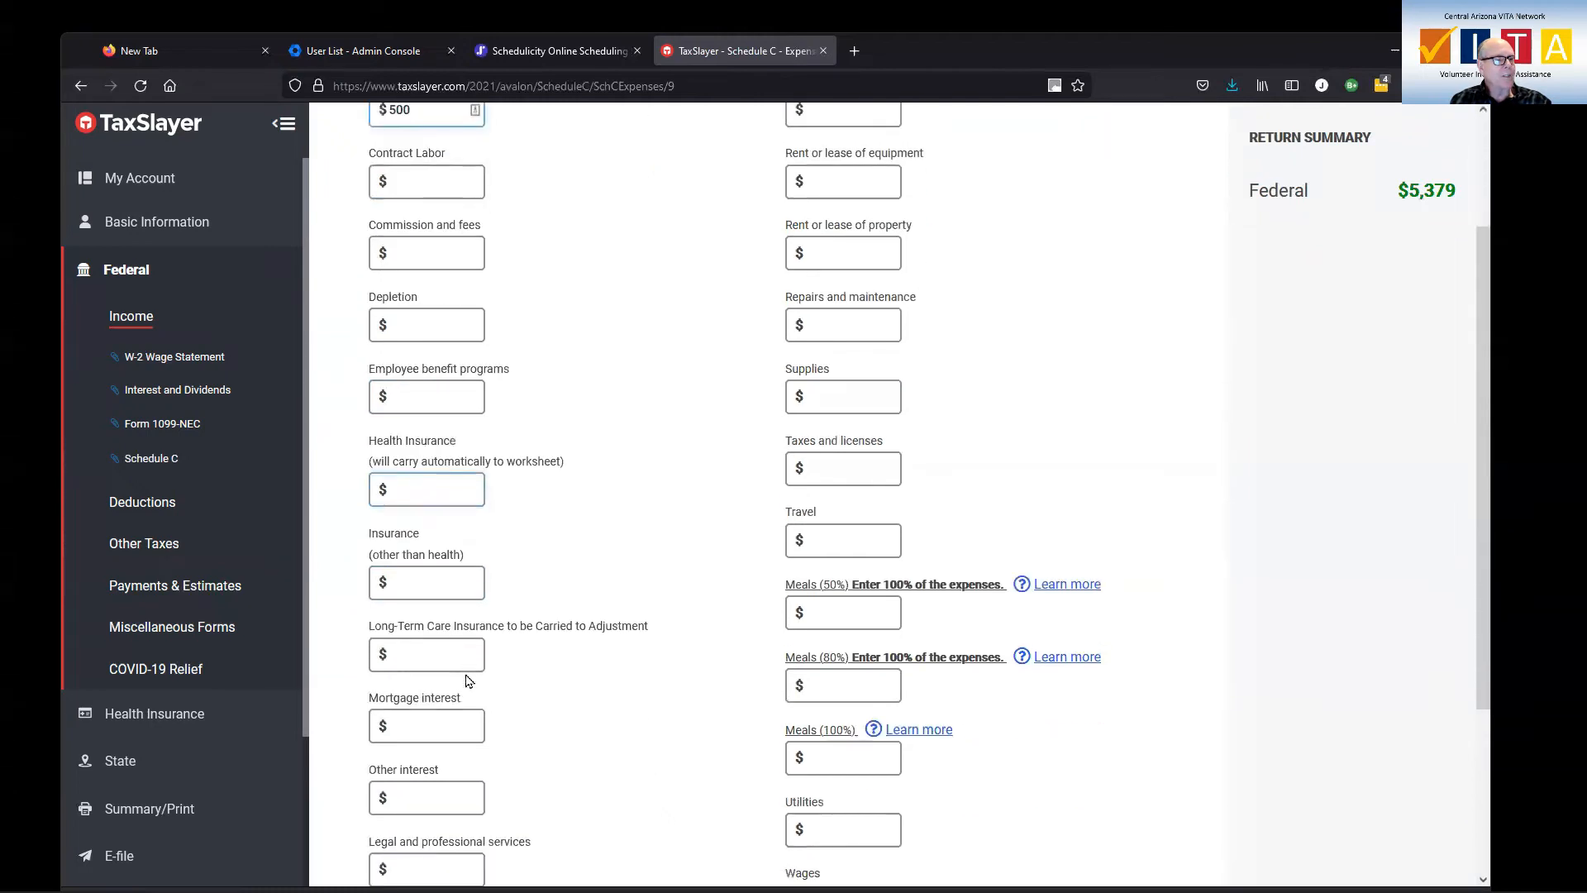
click(444, 582)
text(250)
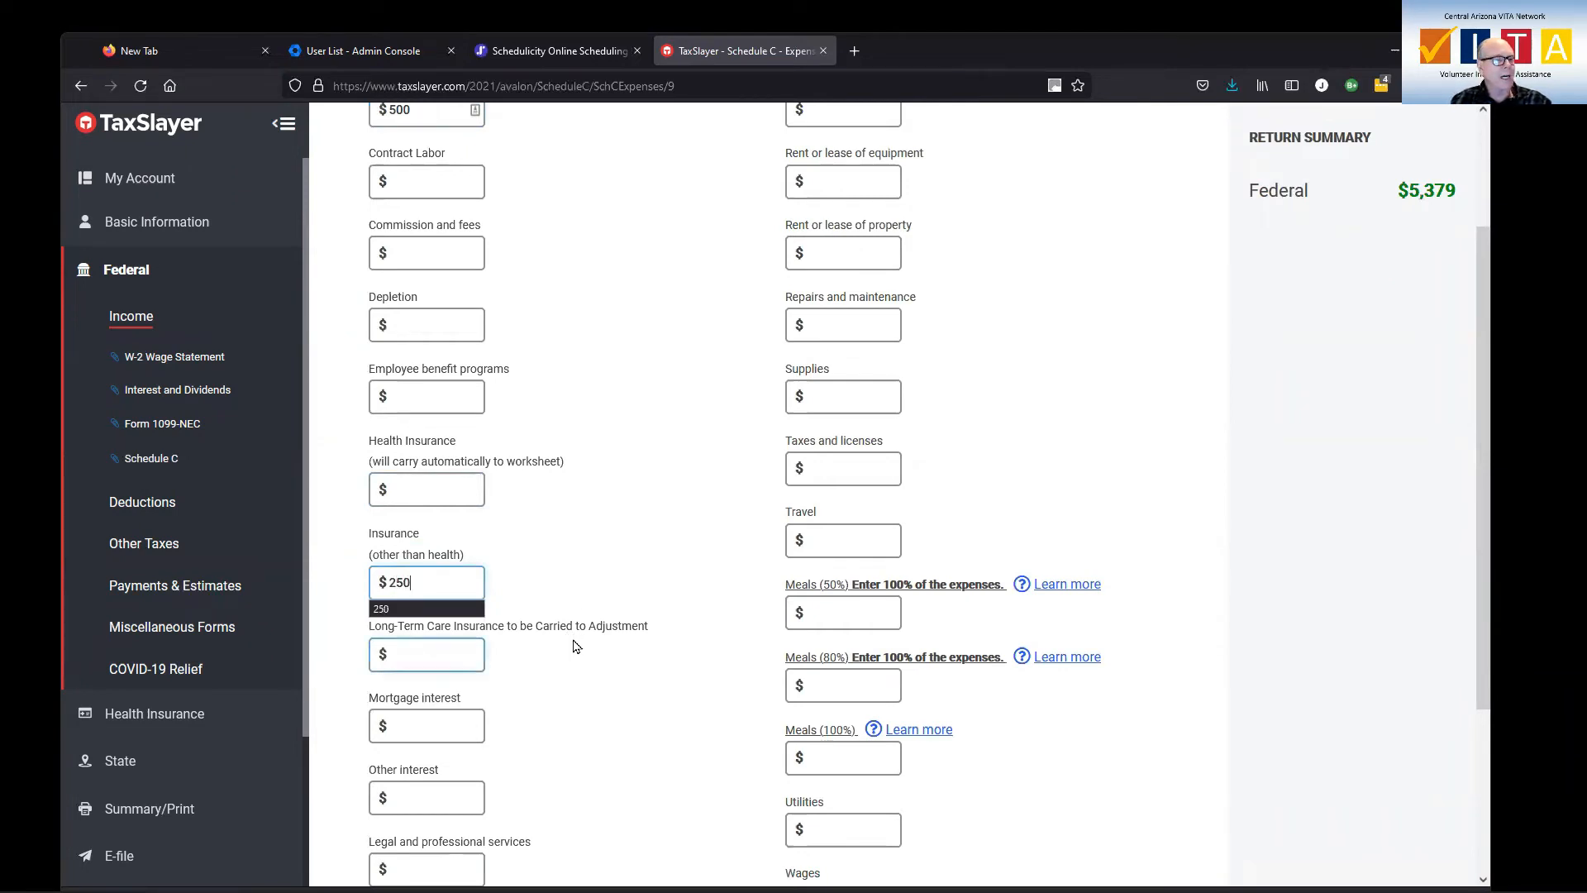
scroll(537, 640, down, 3)
click(438, 703)
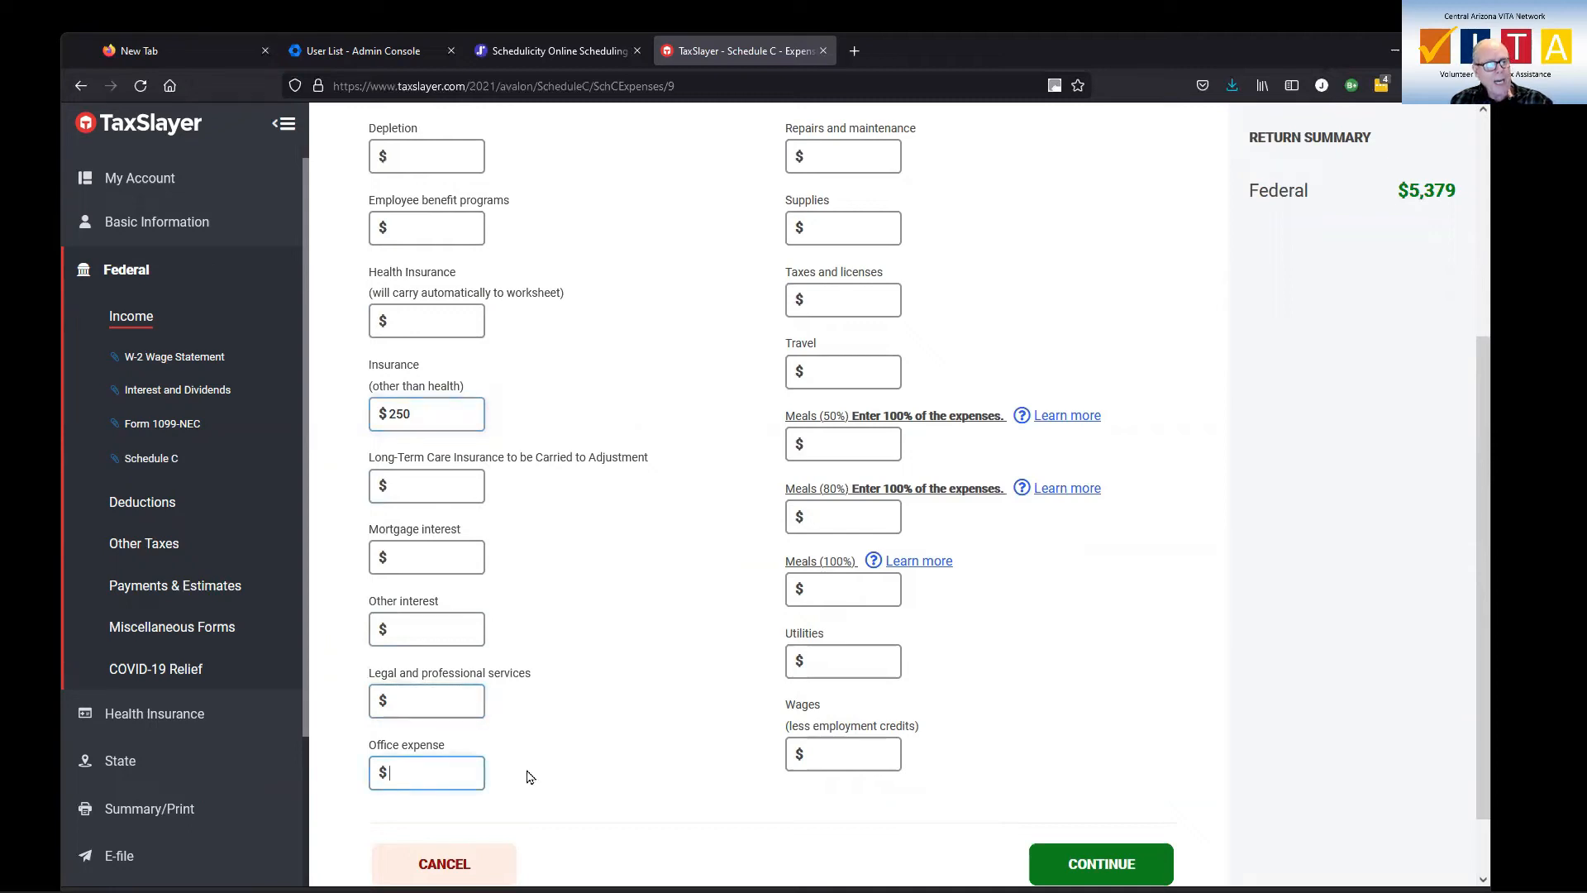
text(2500)
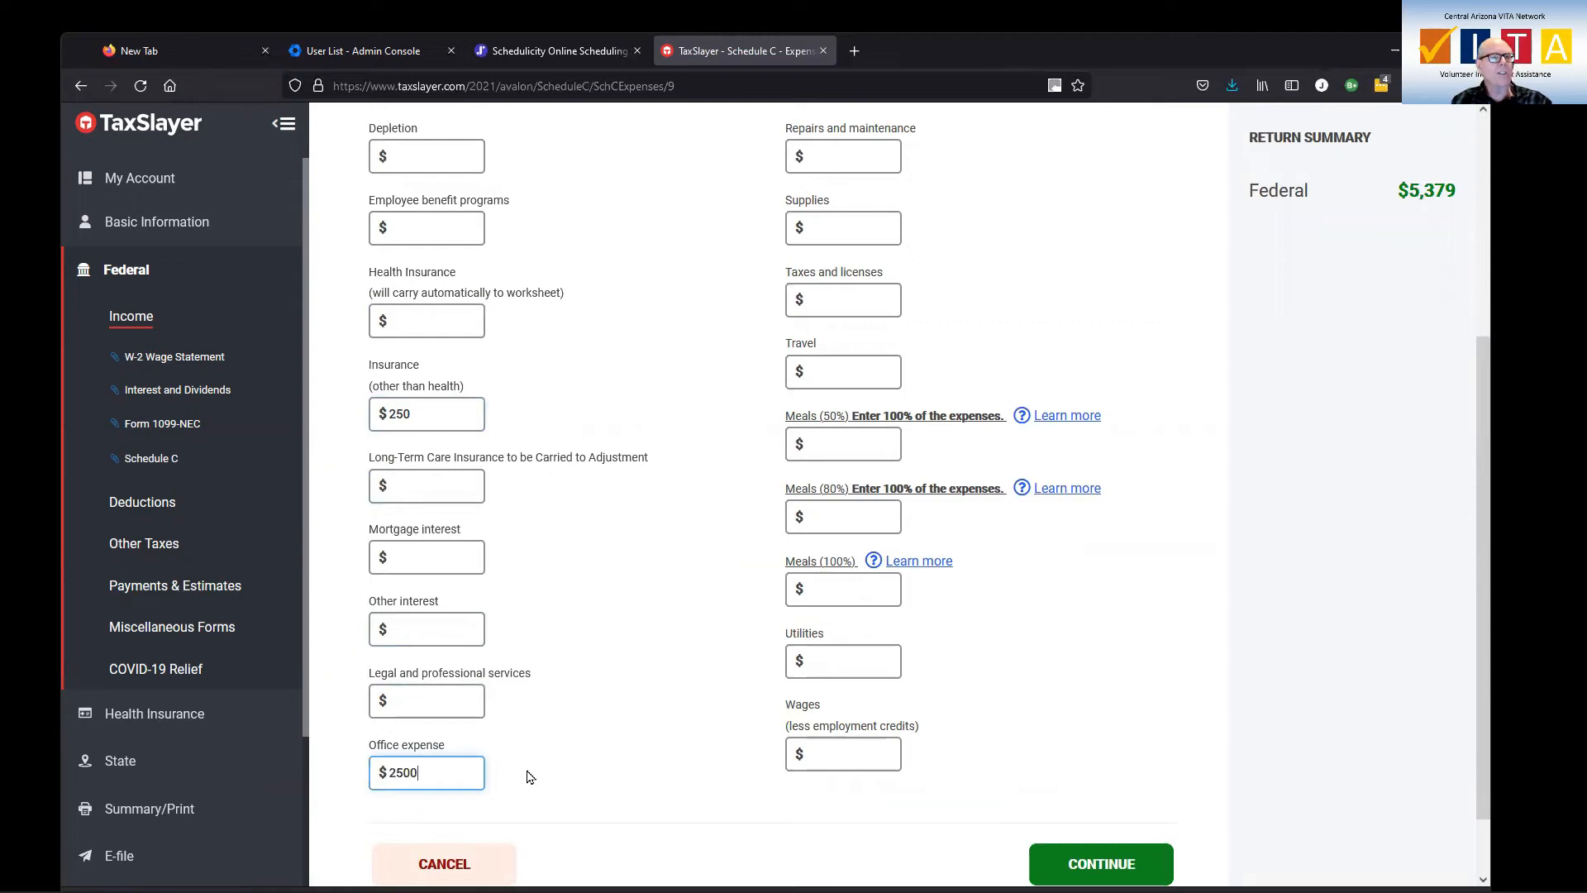
Enter 1000 for supplies and 300 for taxes and licenses, and save the general expenses
scroll(578, 727, up, 5)
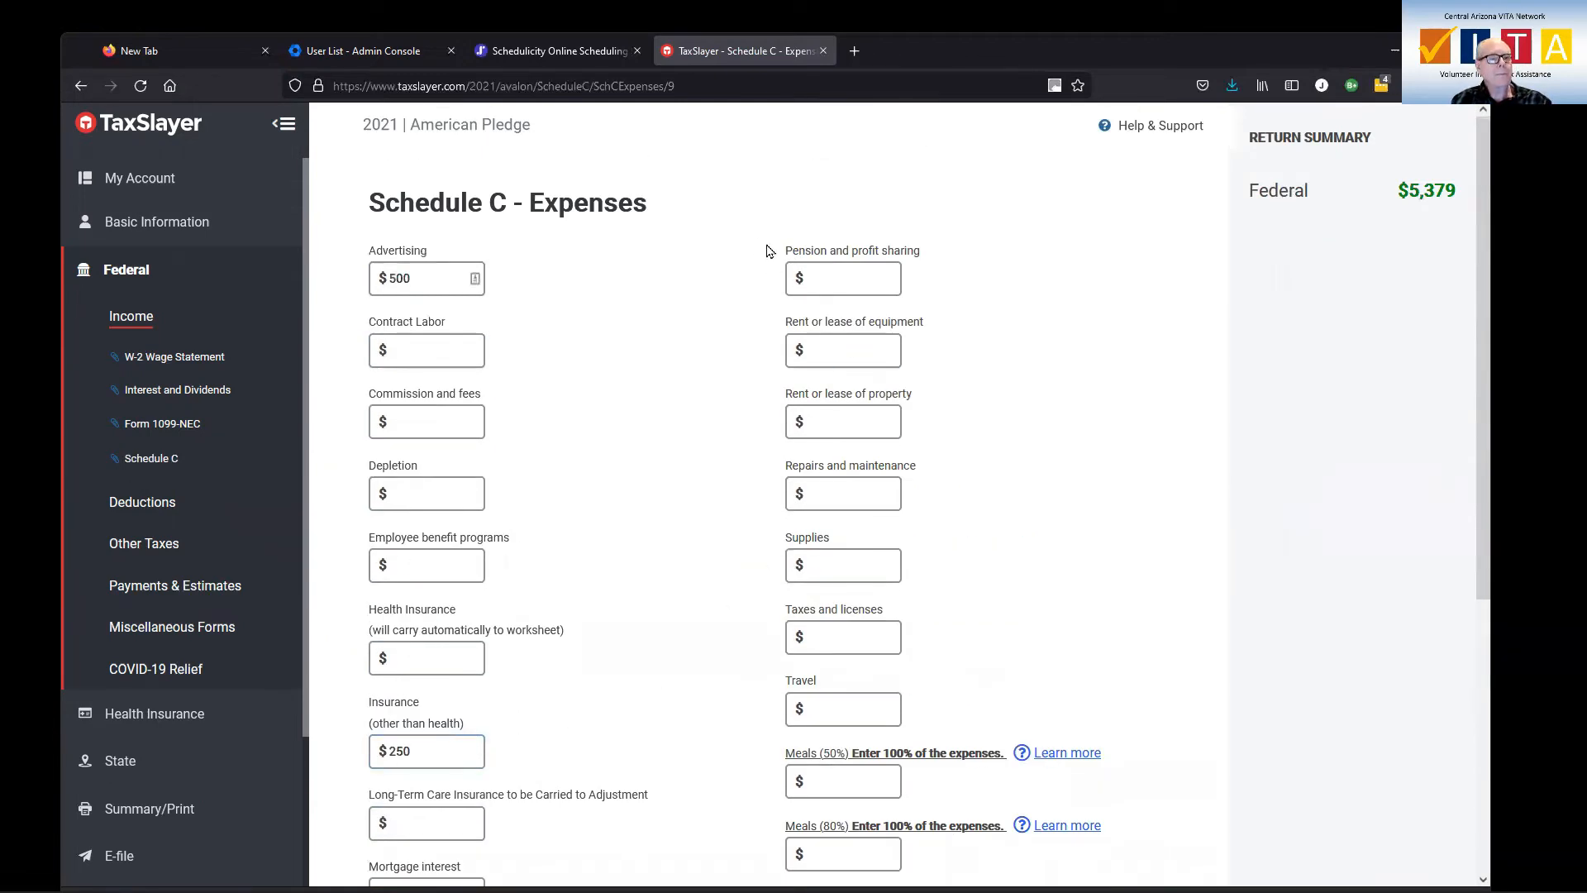
click(848, 560)
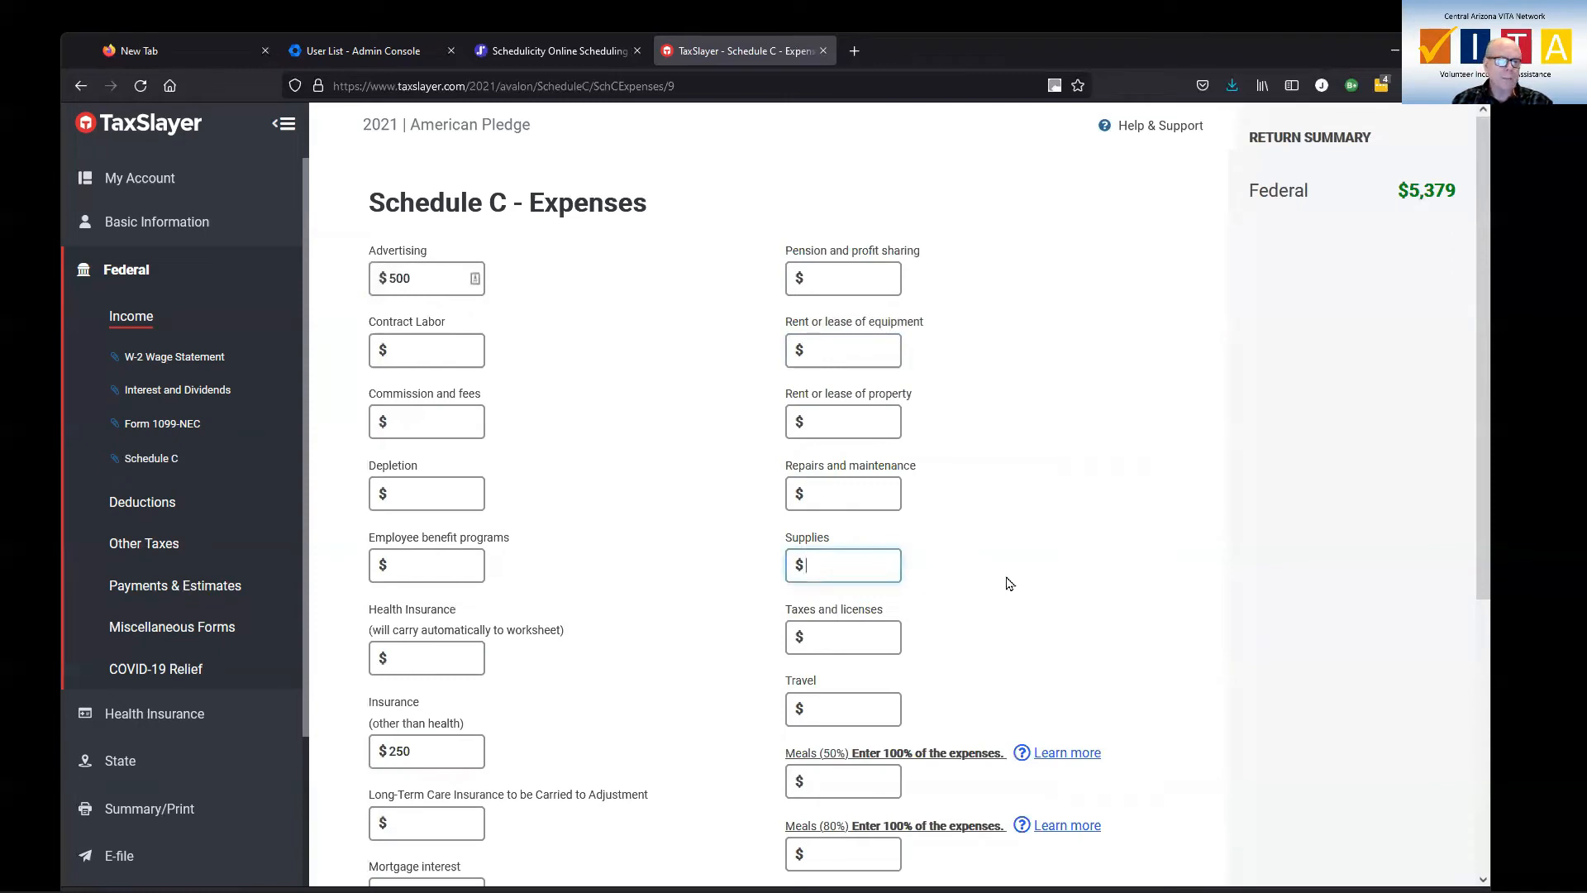
text(1000)
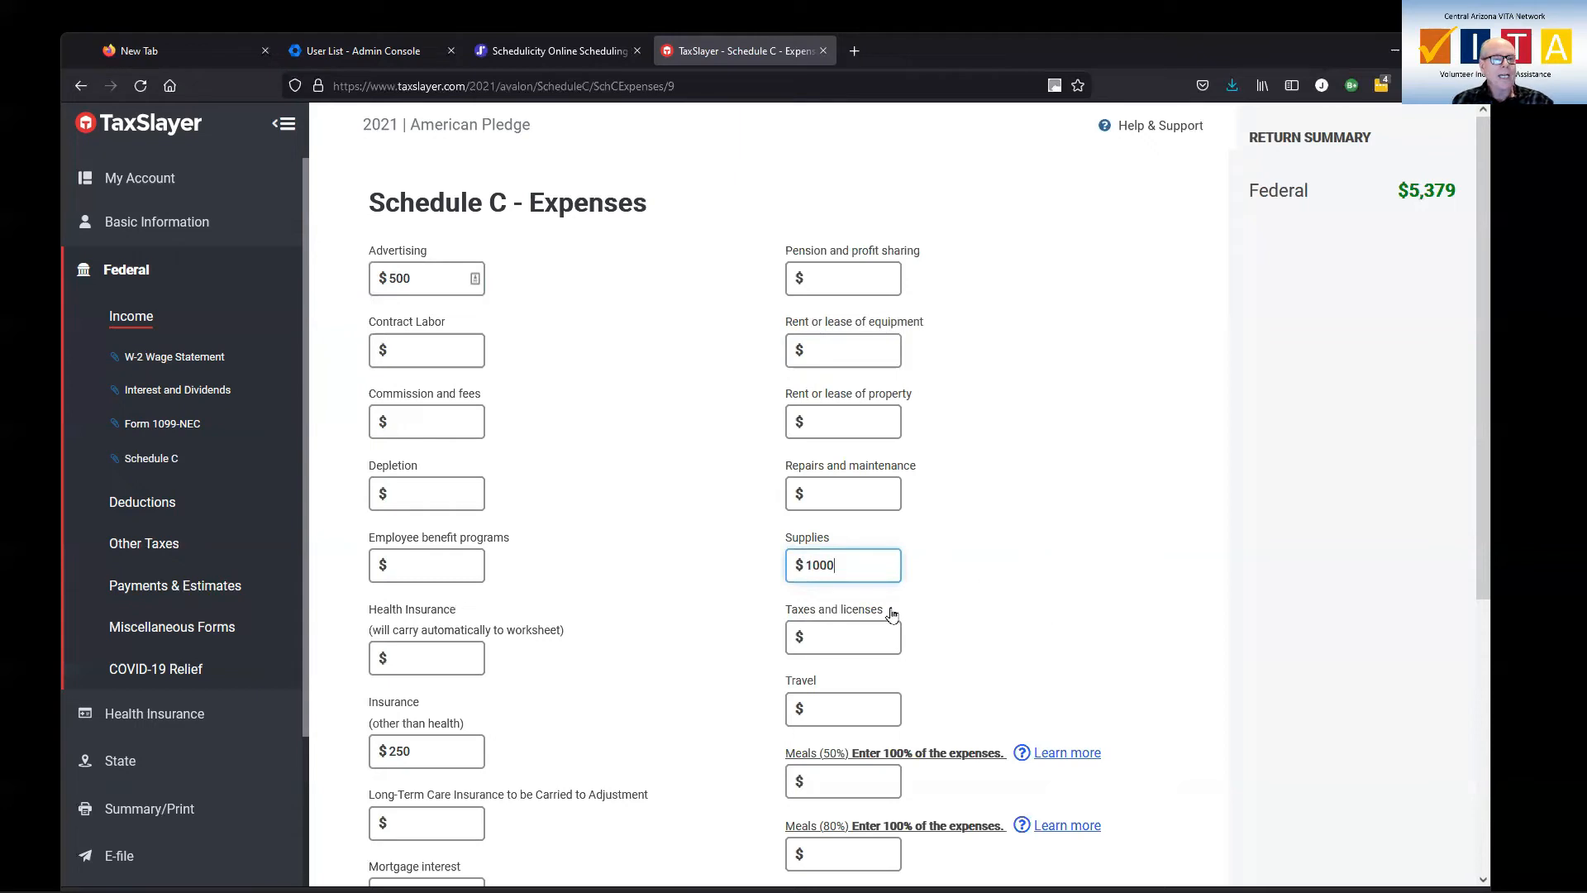
key(Tab)
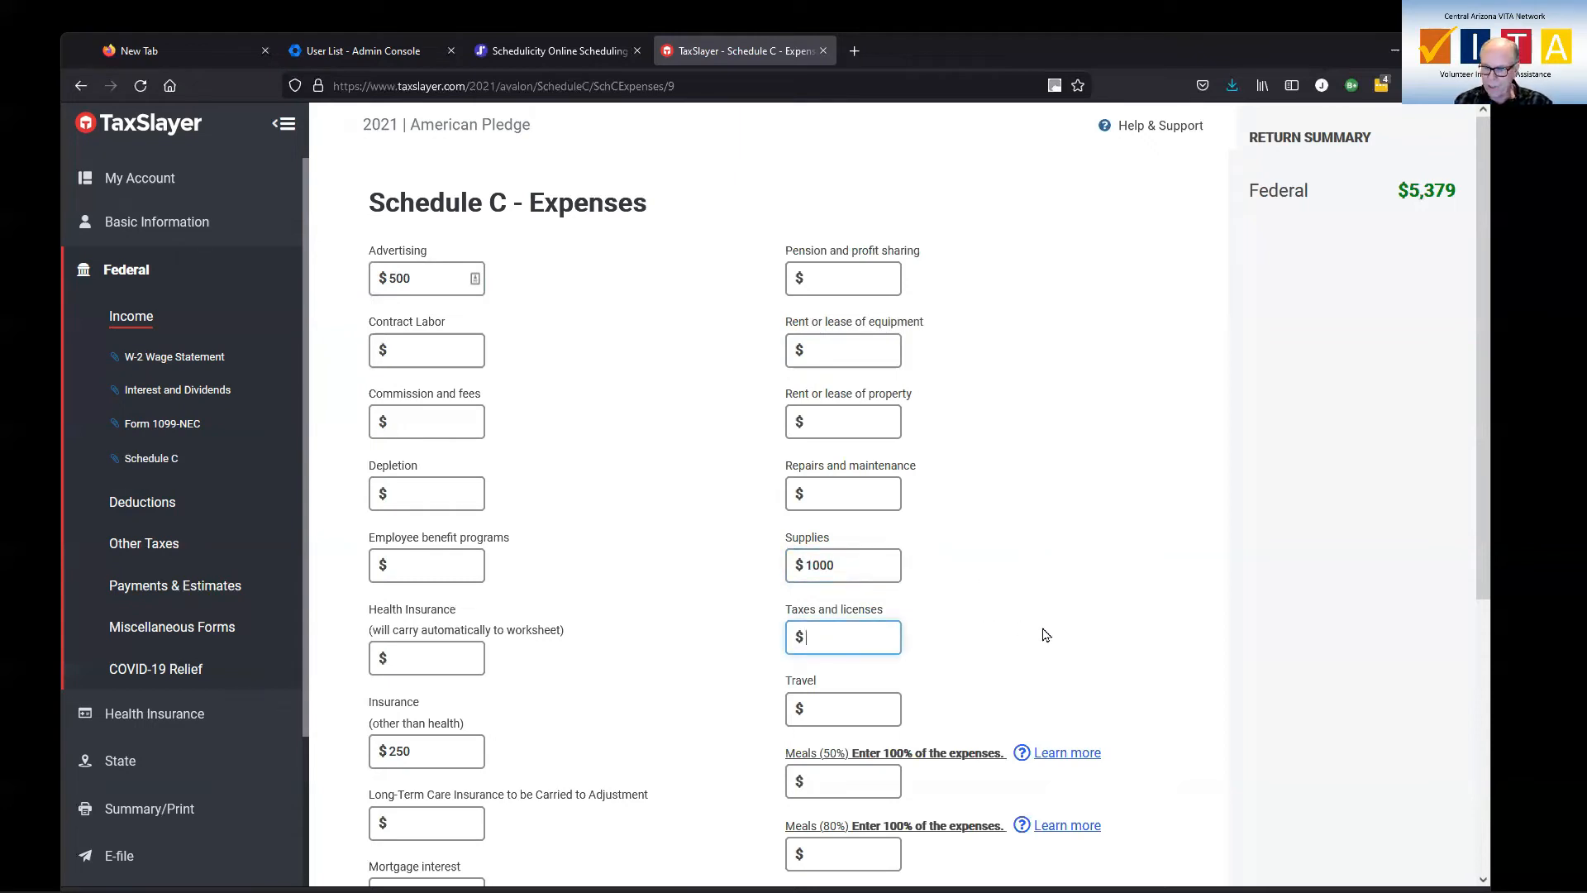
text(300)
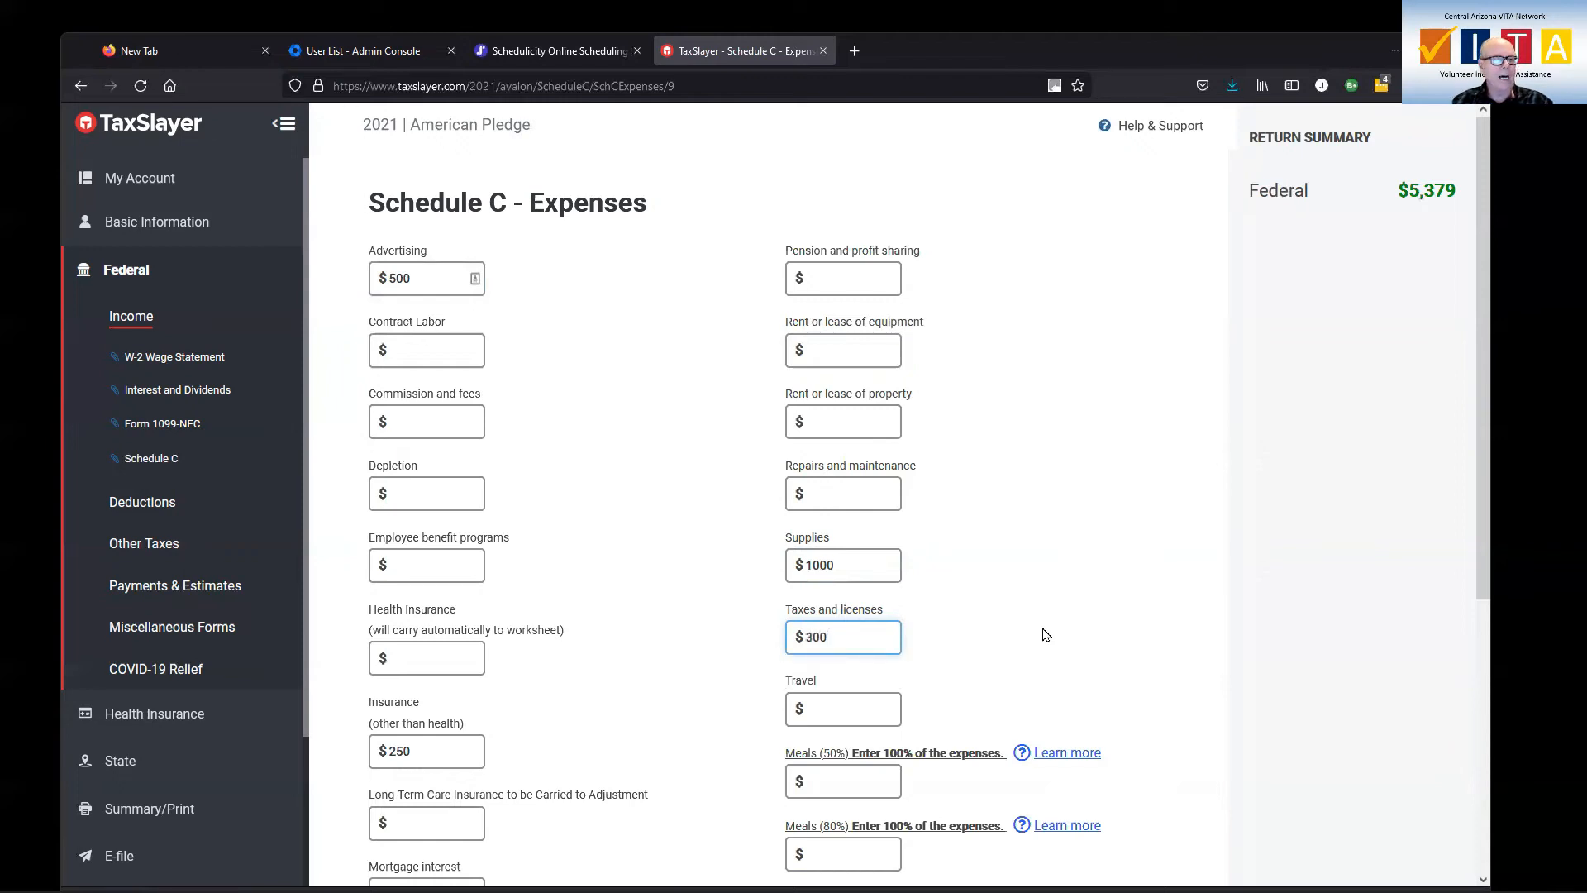
scroll(1043, 635, down, 3)
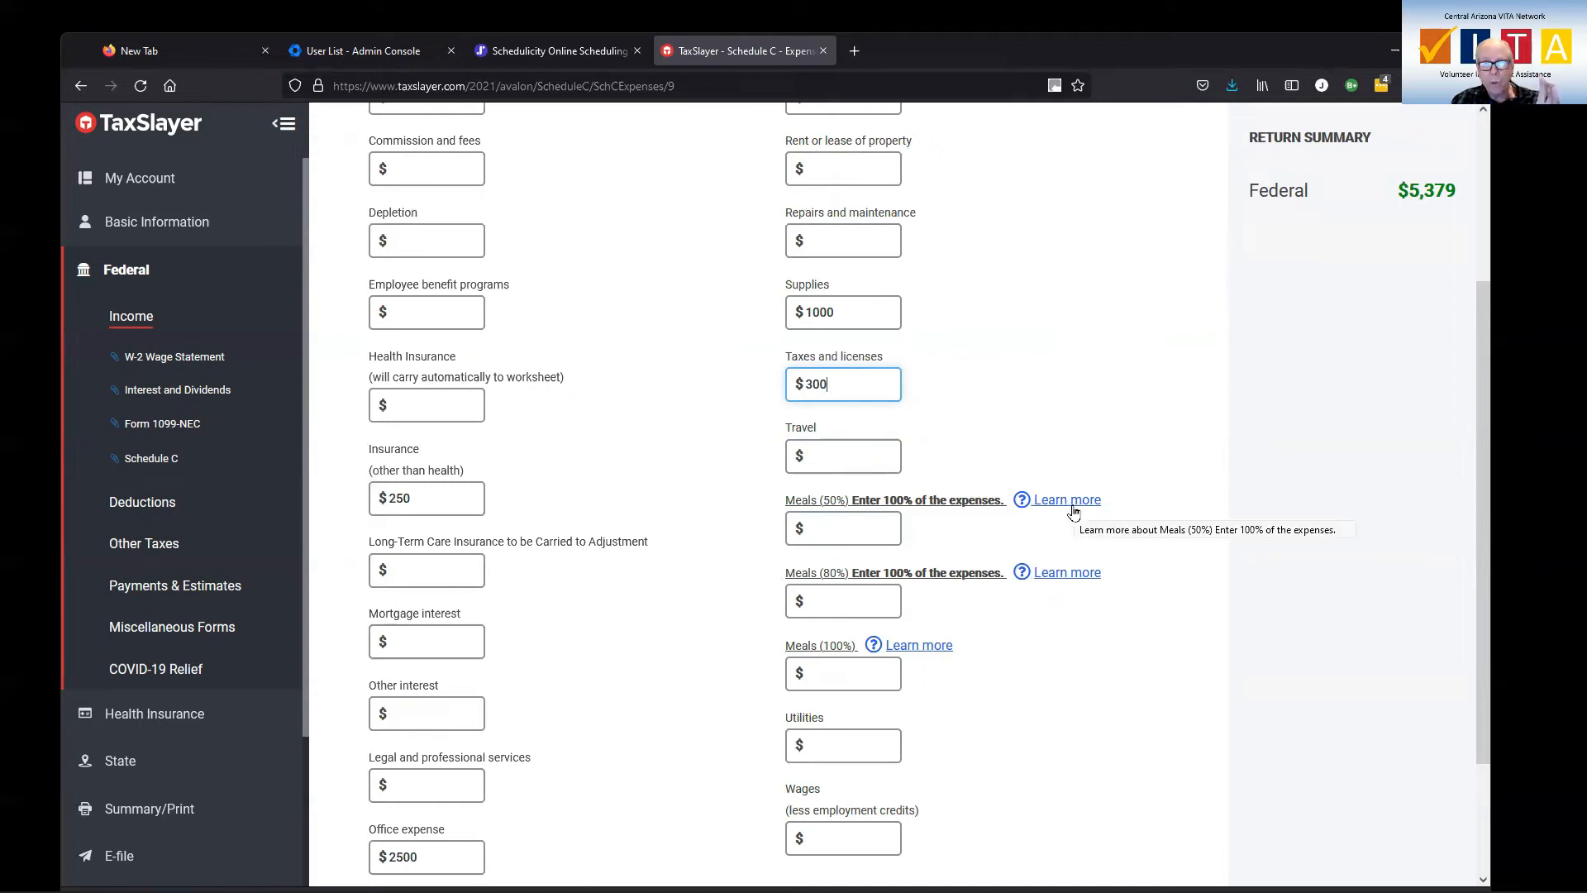
scroll(1089, 602, down, 2)
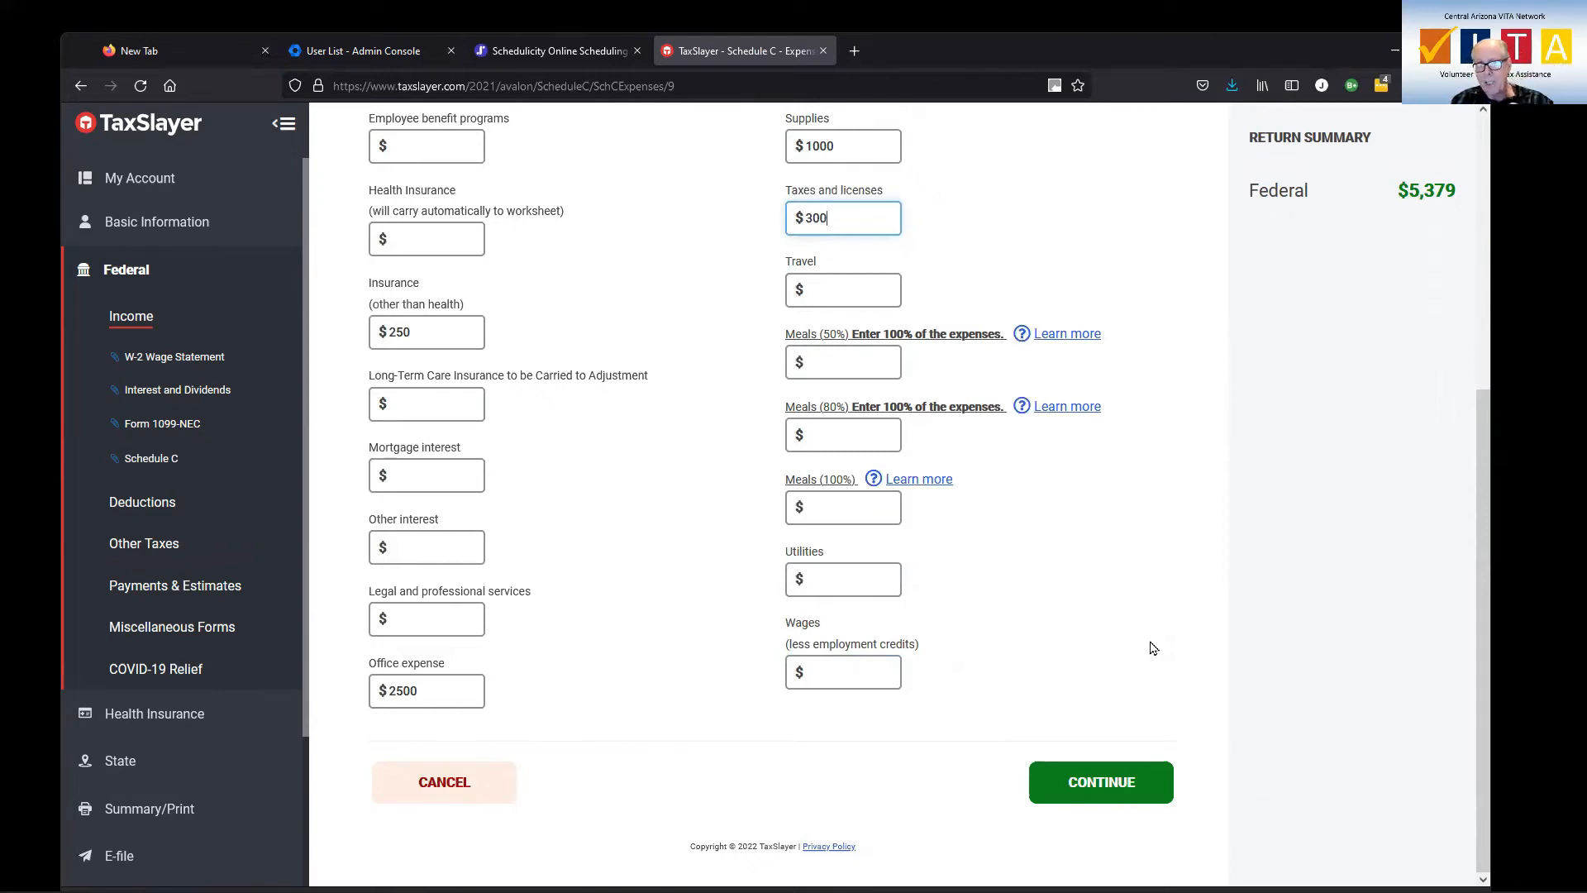
click(1107, 780)
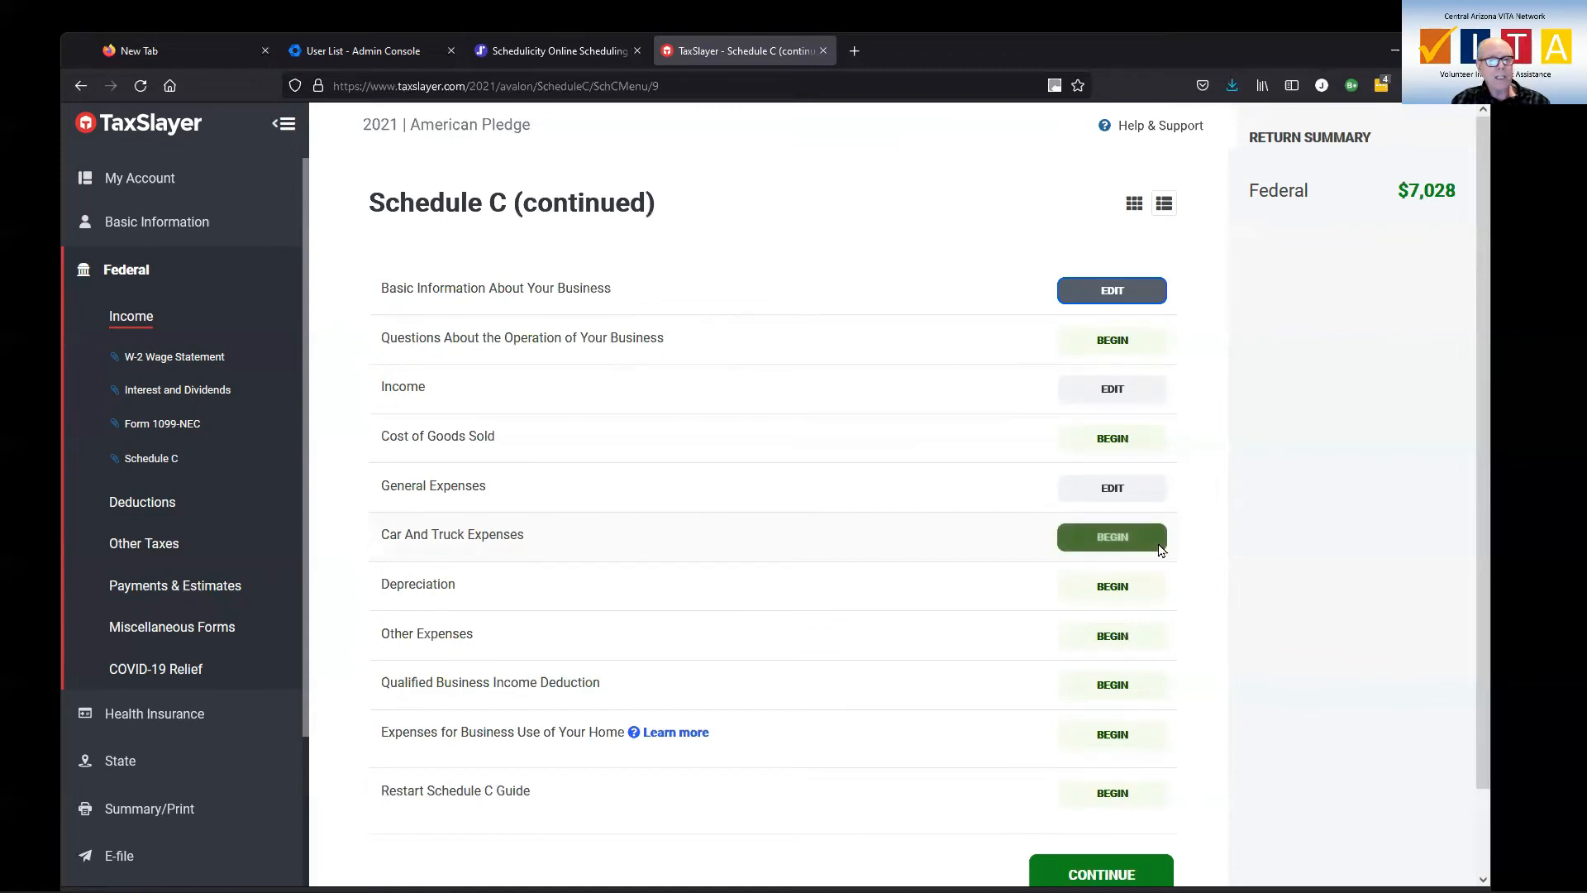
Begin the Schedule C car and truck expenses and describe the vehicle as "2018 Prius"
click(1124, 545)
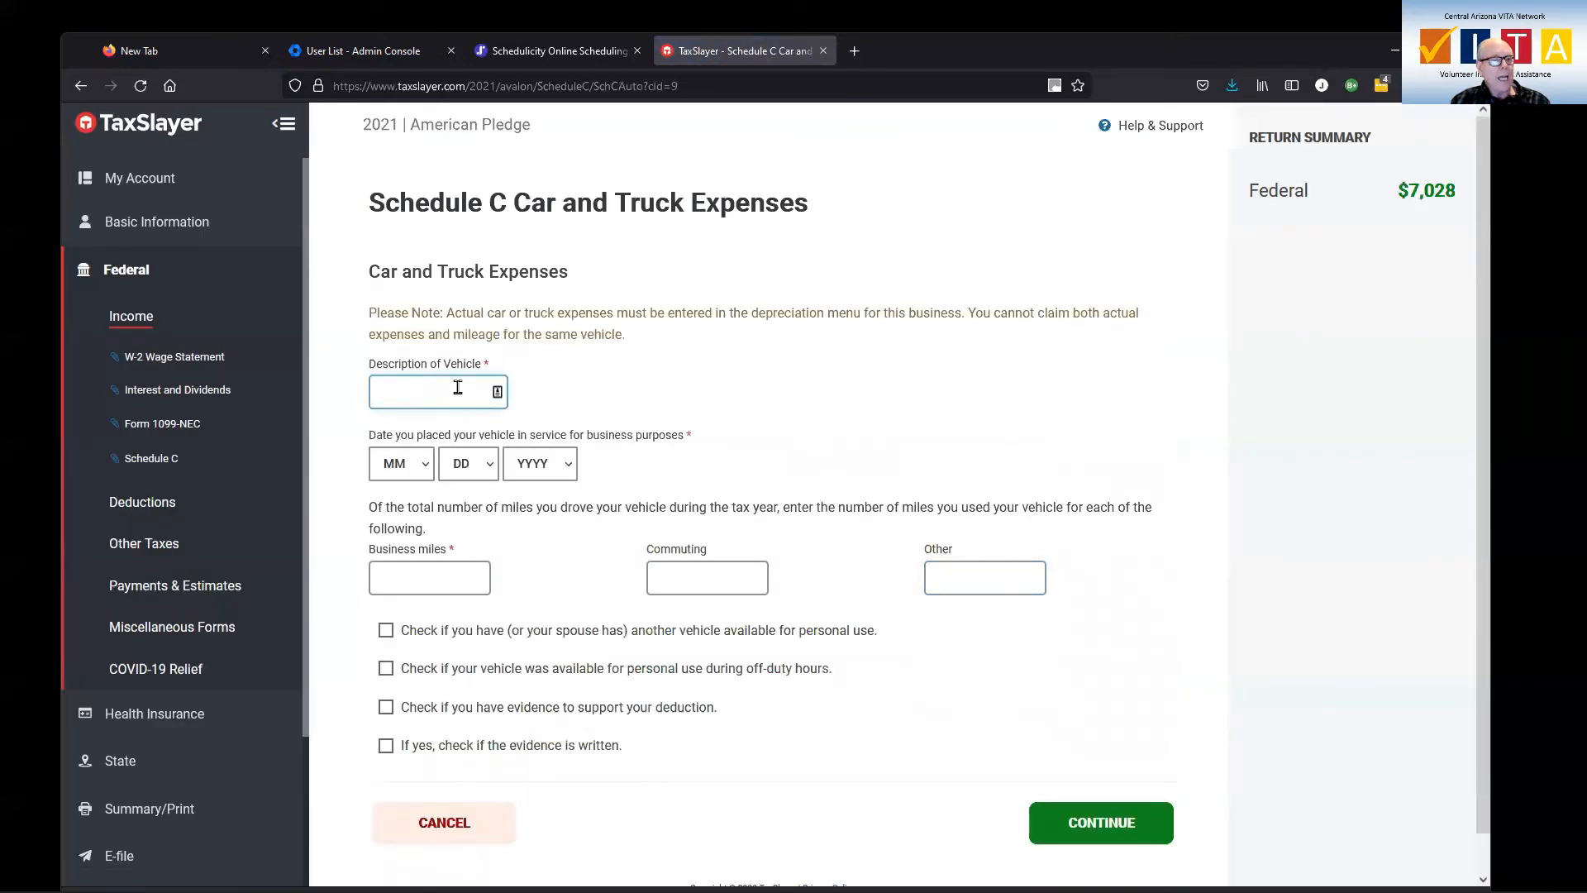
click(458, 385)
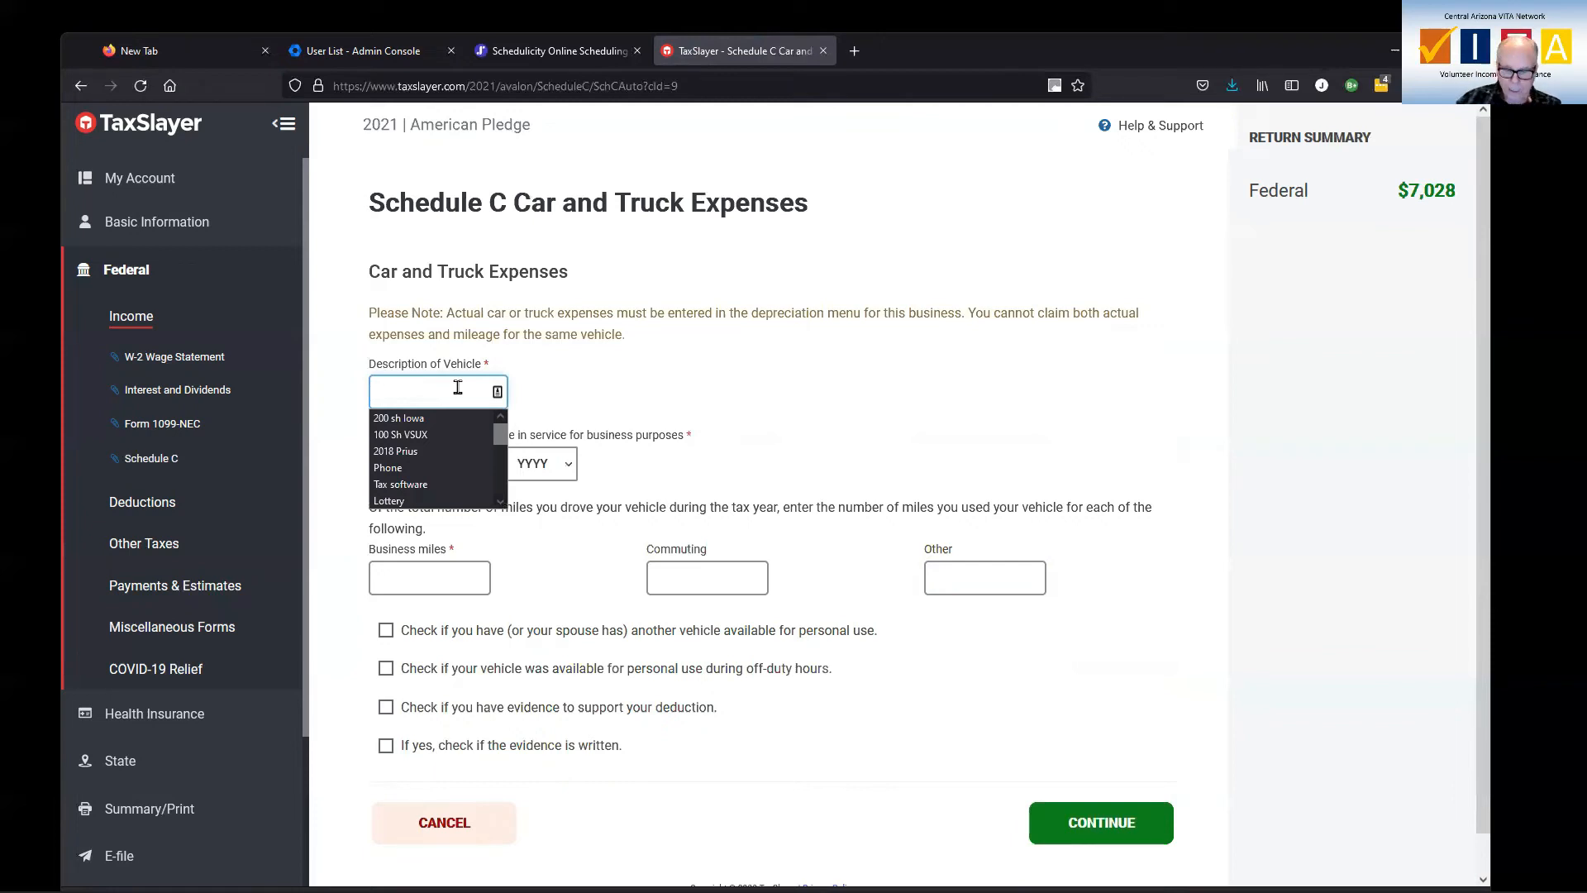
text(2018)
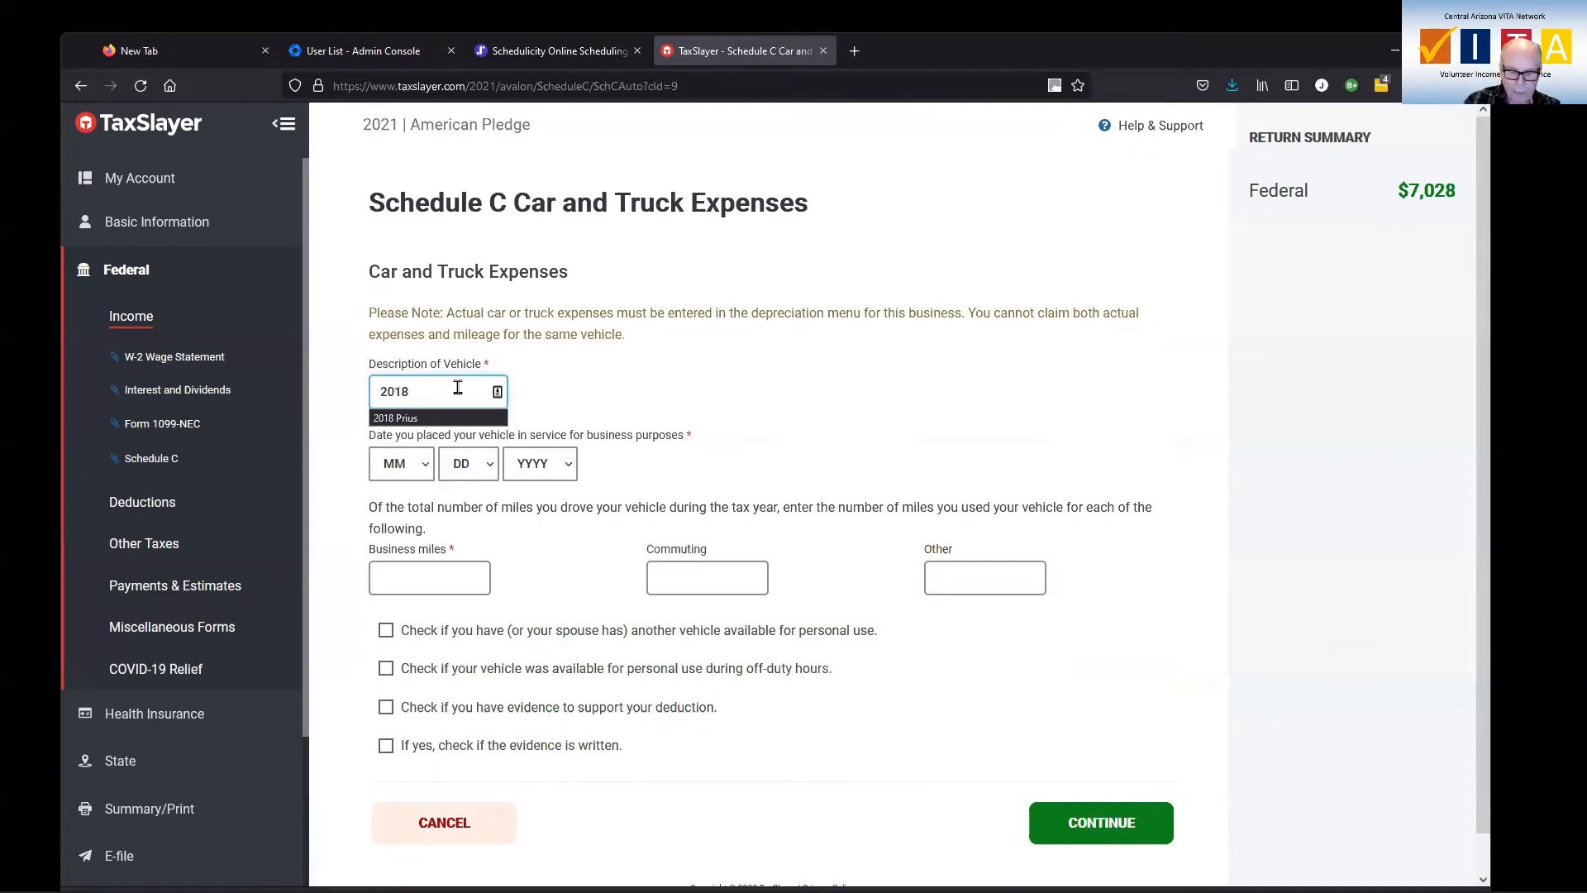
text( Prius)
key(Tab)
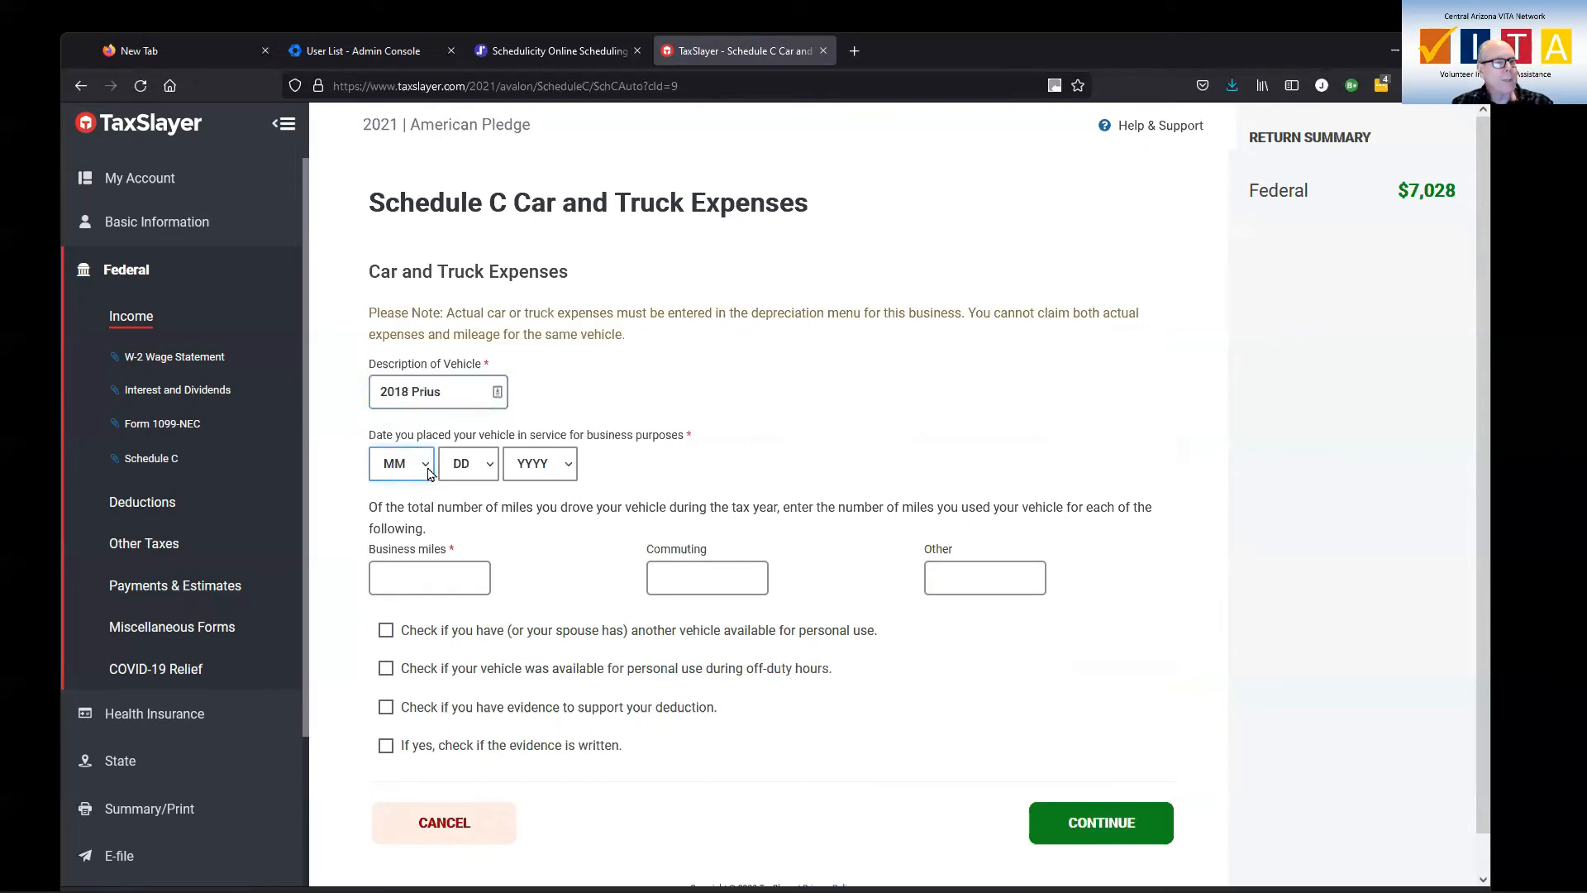
Set the date the vehicle was placed in service for business purposes to 11/1/2018
click(426, 468)
click(388, 518)
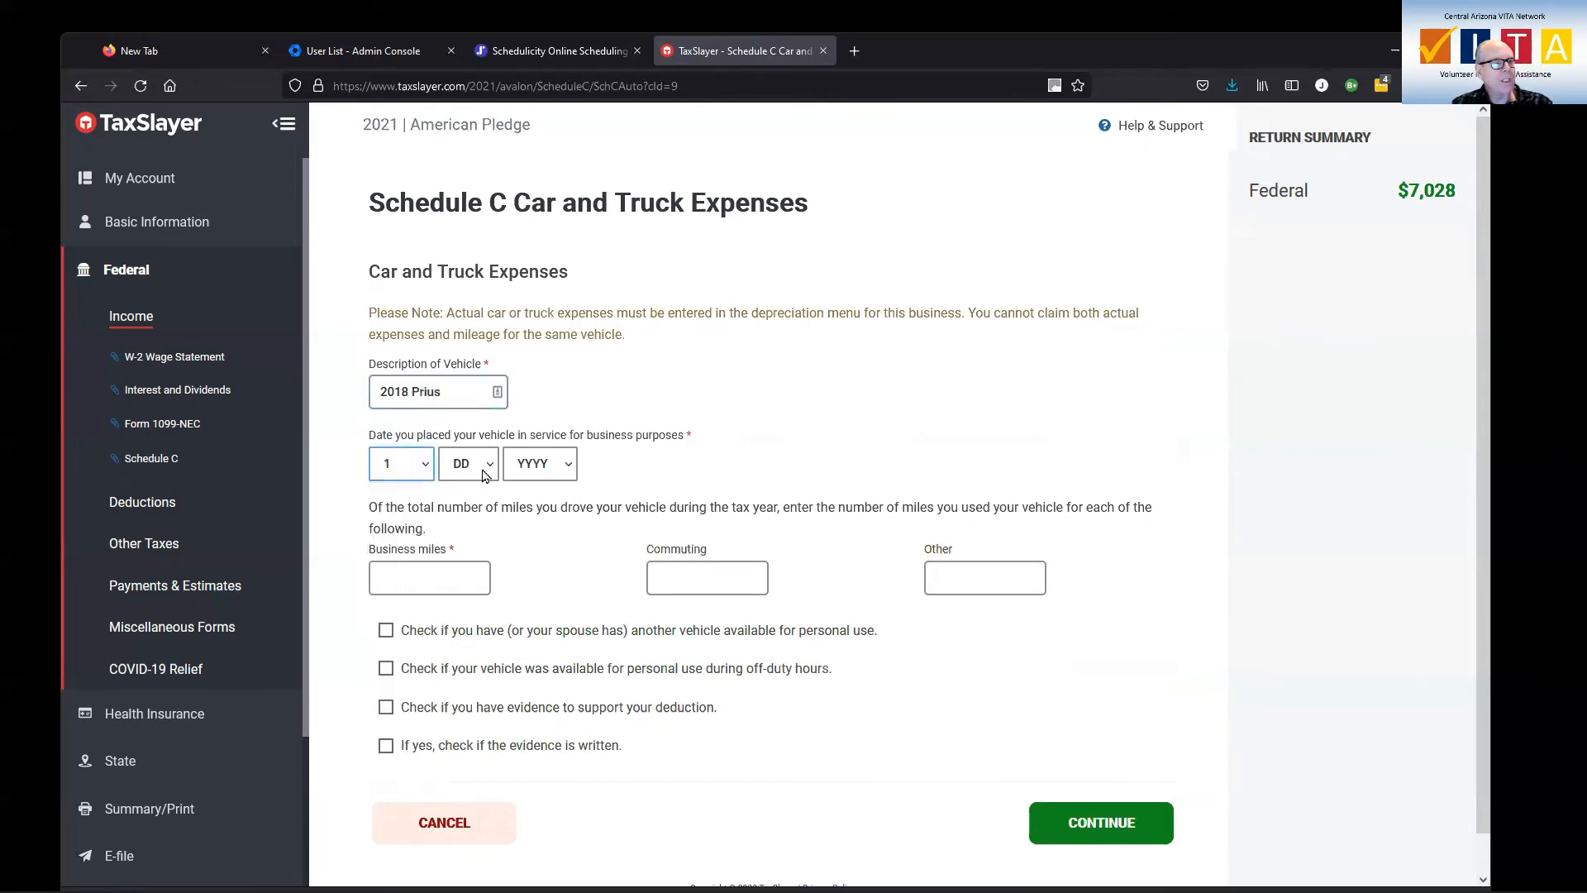
click(426, 466)
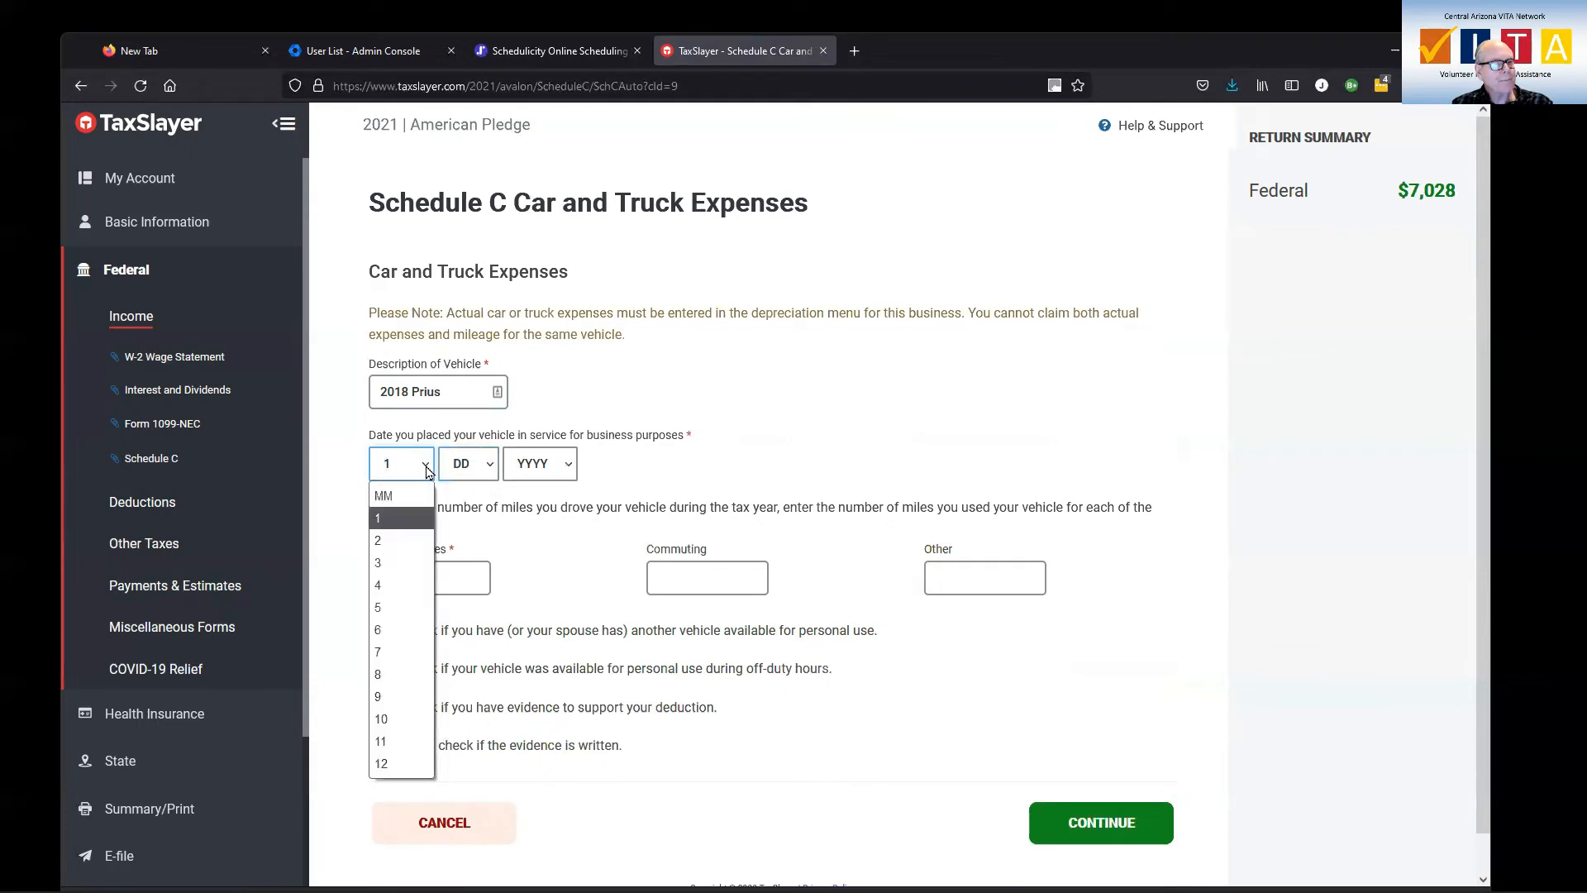
click(381, 741)
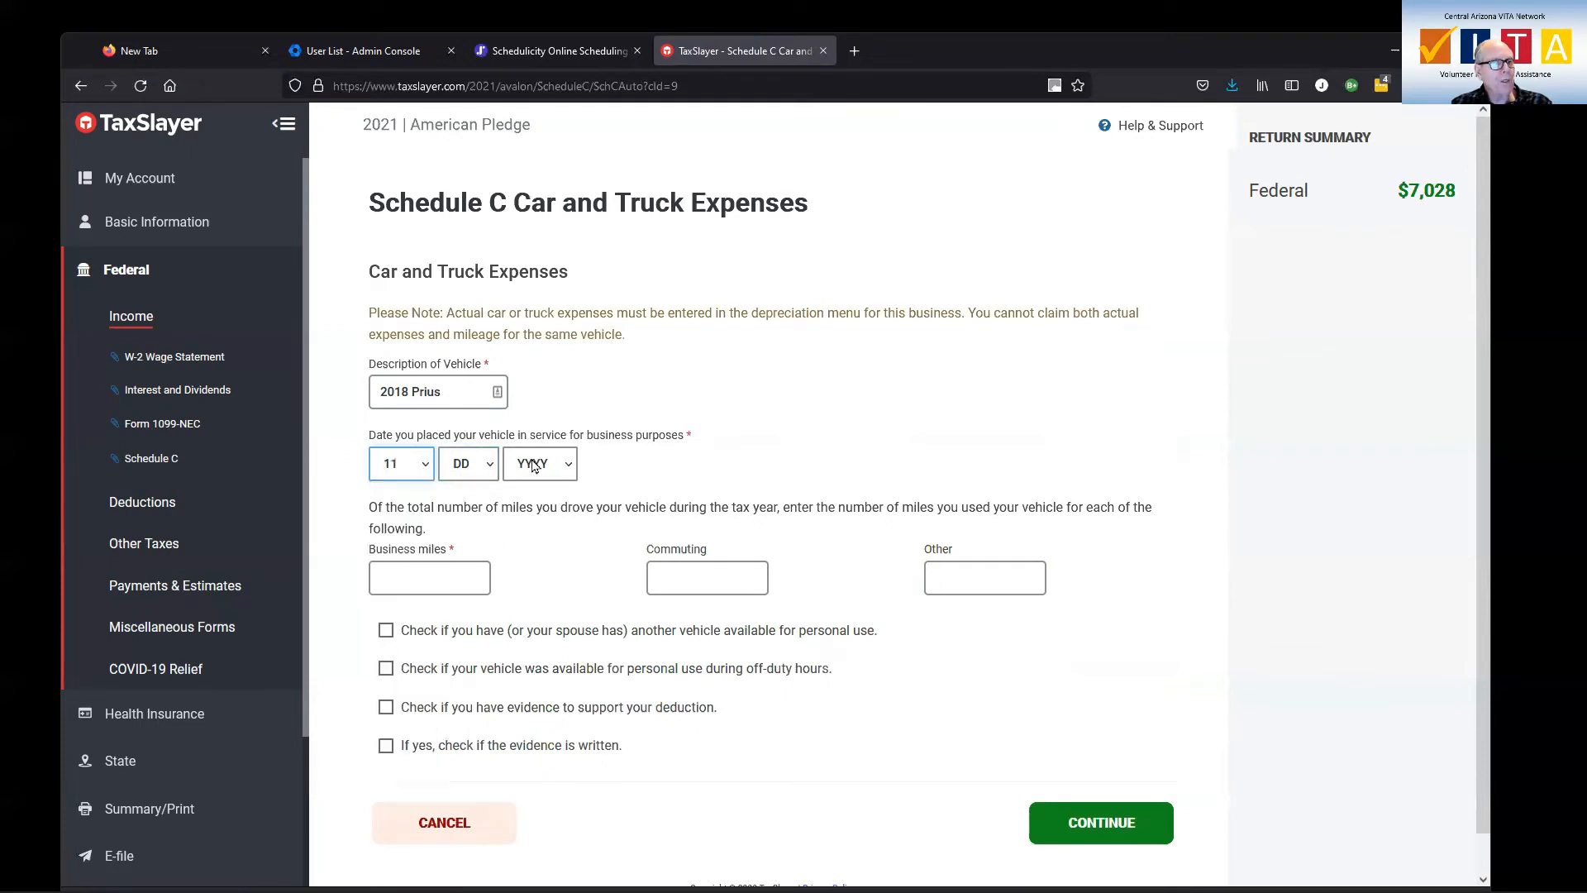
click(490, 465)
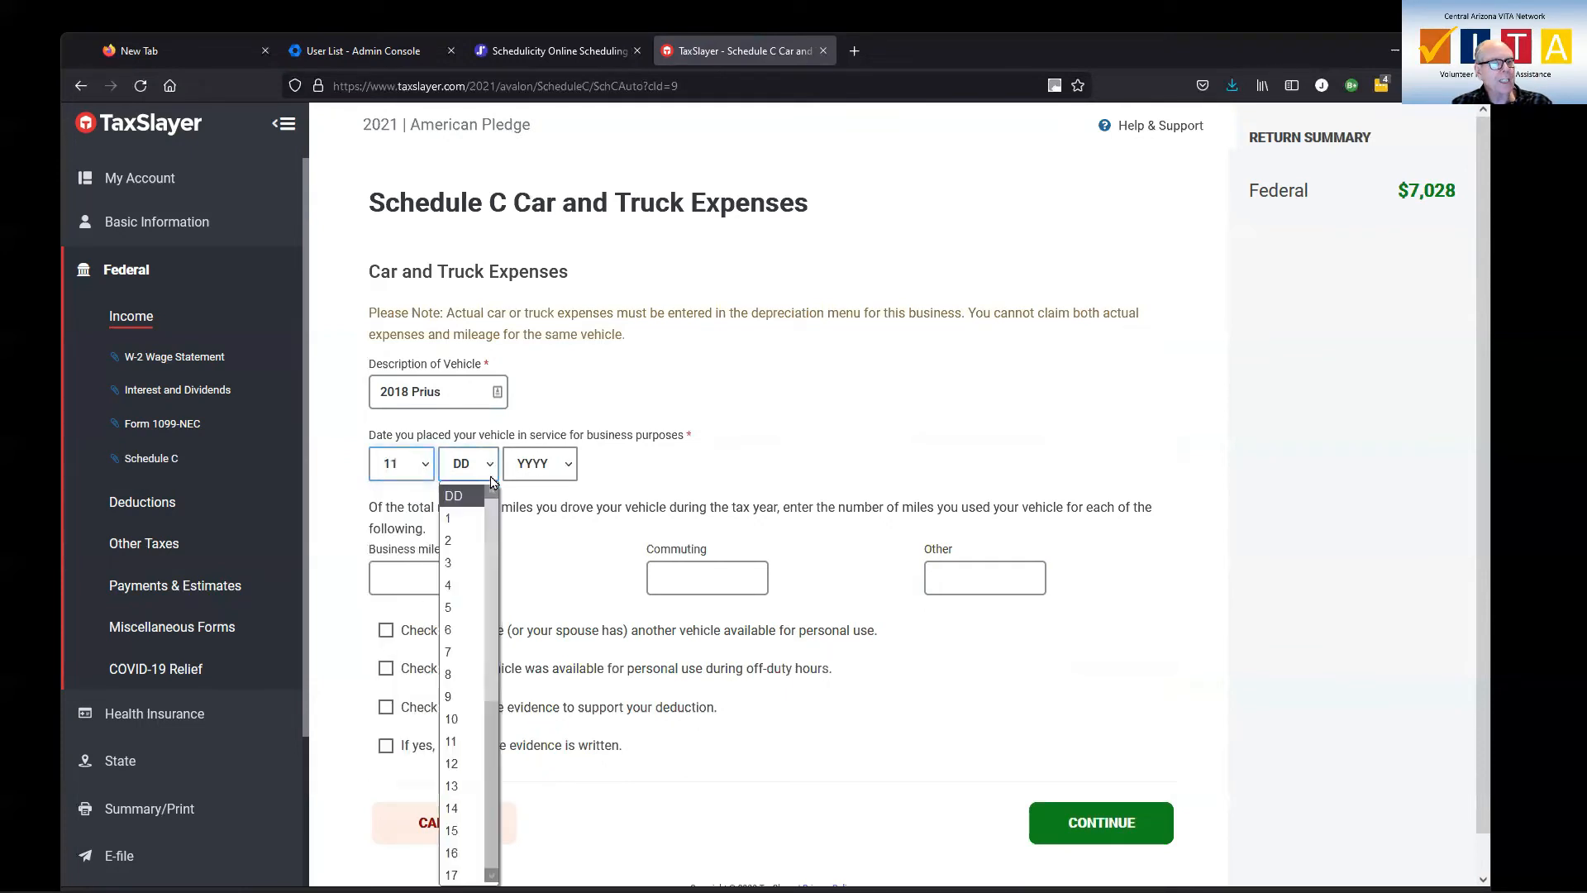
click(457, 518)
click(566, 469)
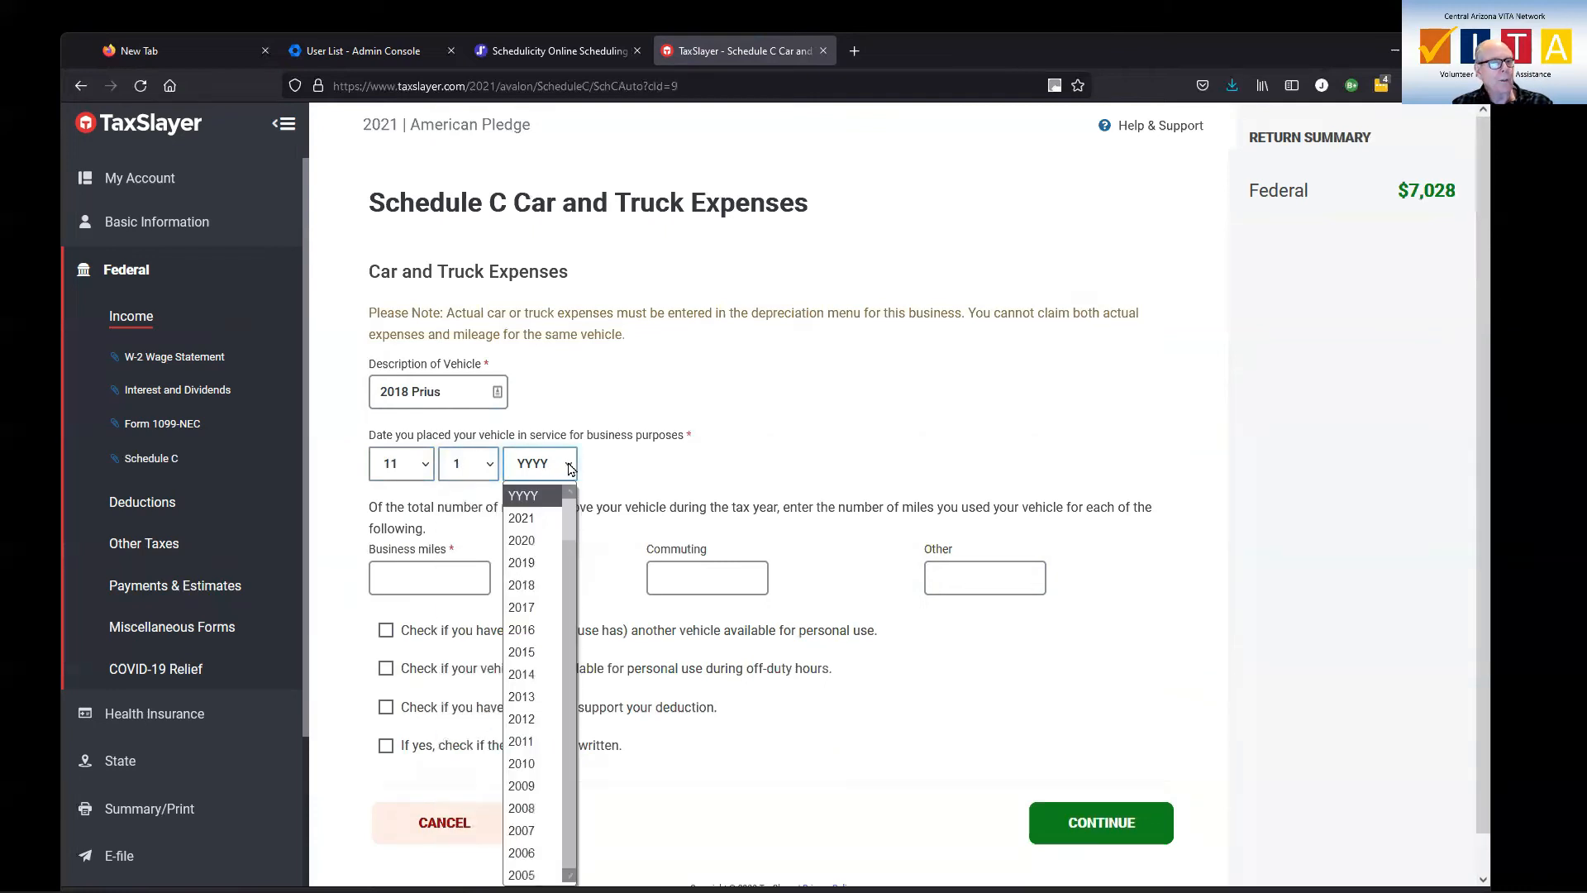
click(543, 584)
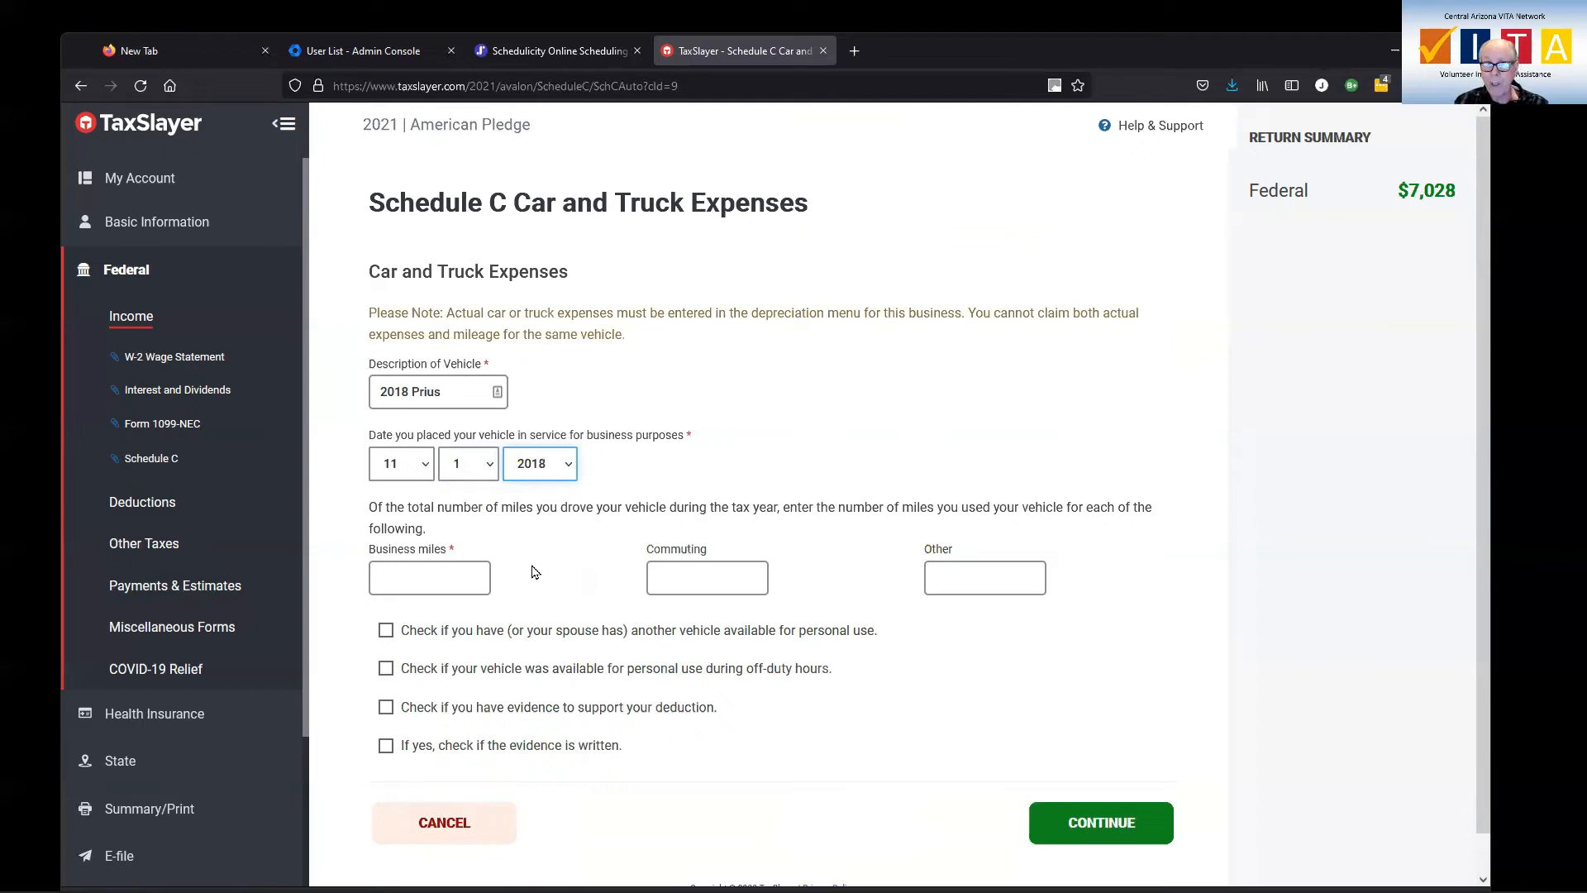
Mark the vehicle's off-duty personal use, another vehicle available for personal use, and written evidence supporting the deduction as applicable
click(442, 580)
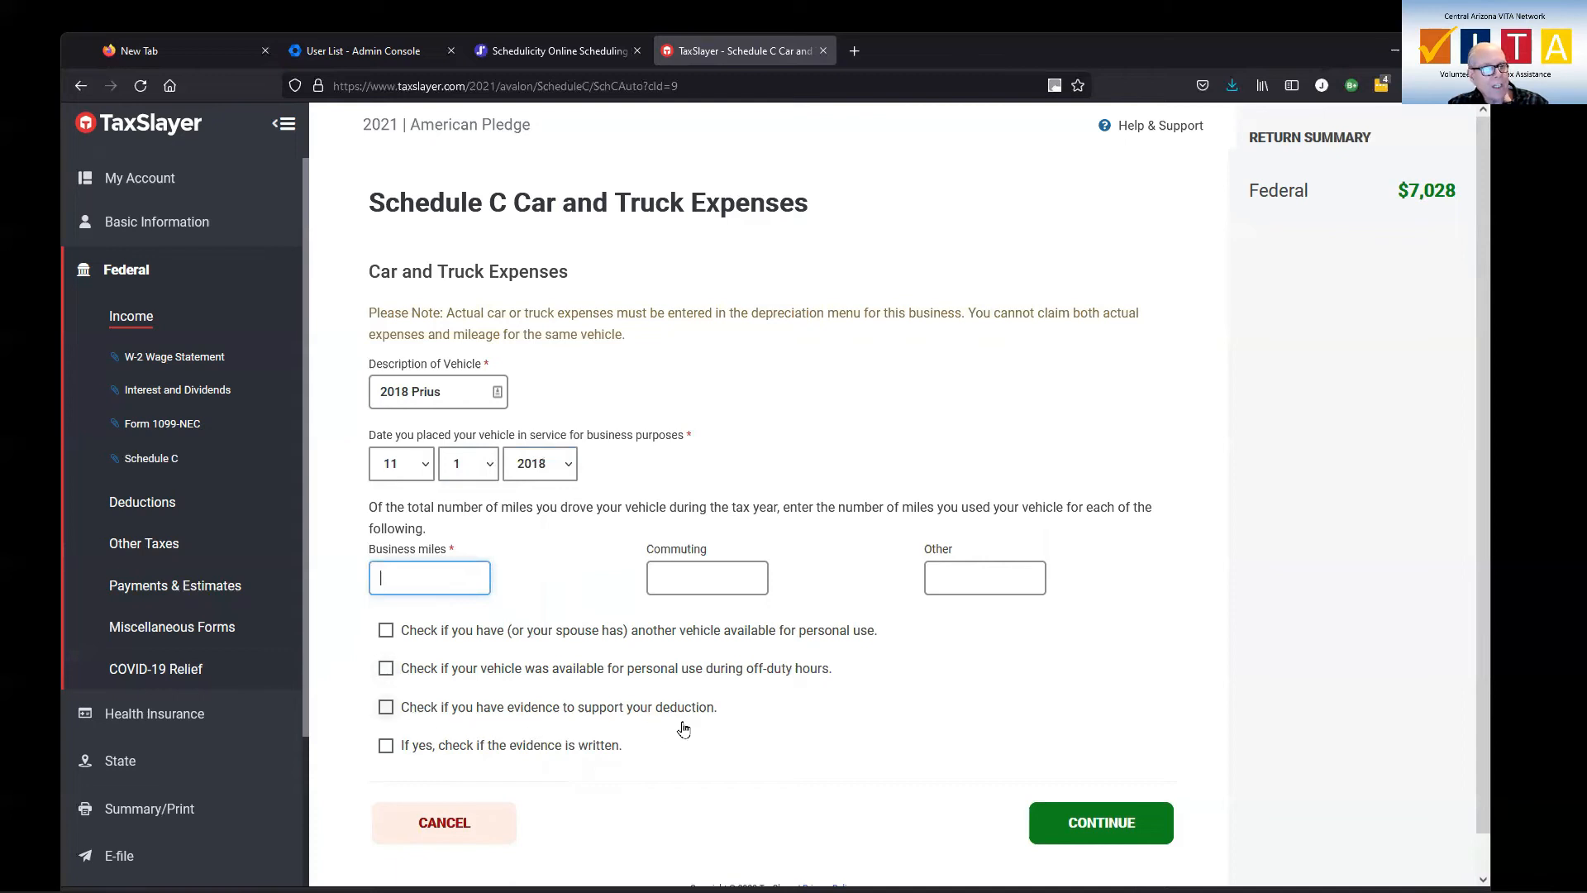
click(386, 746)
click(386, 706)
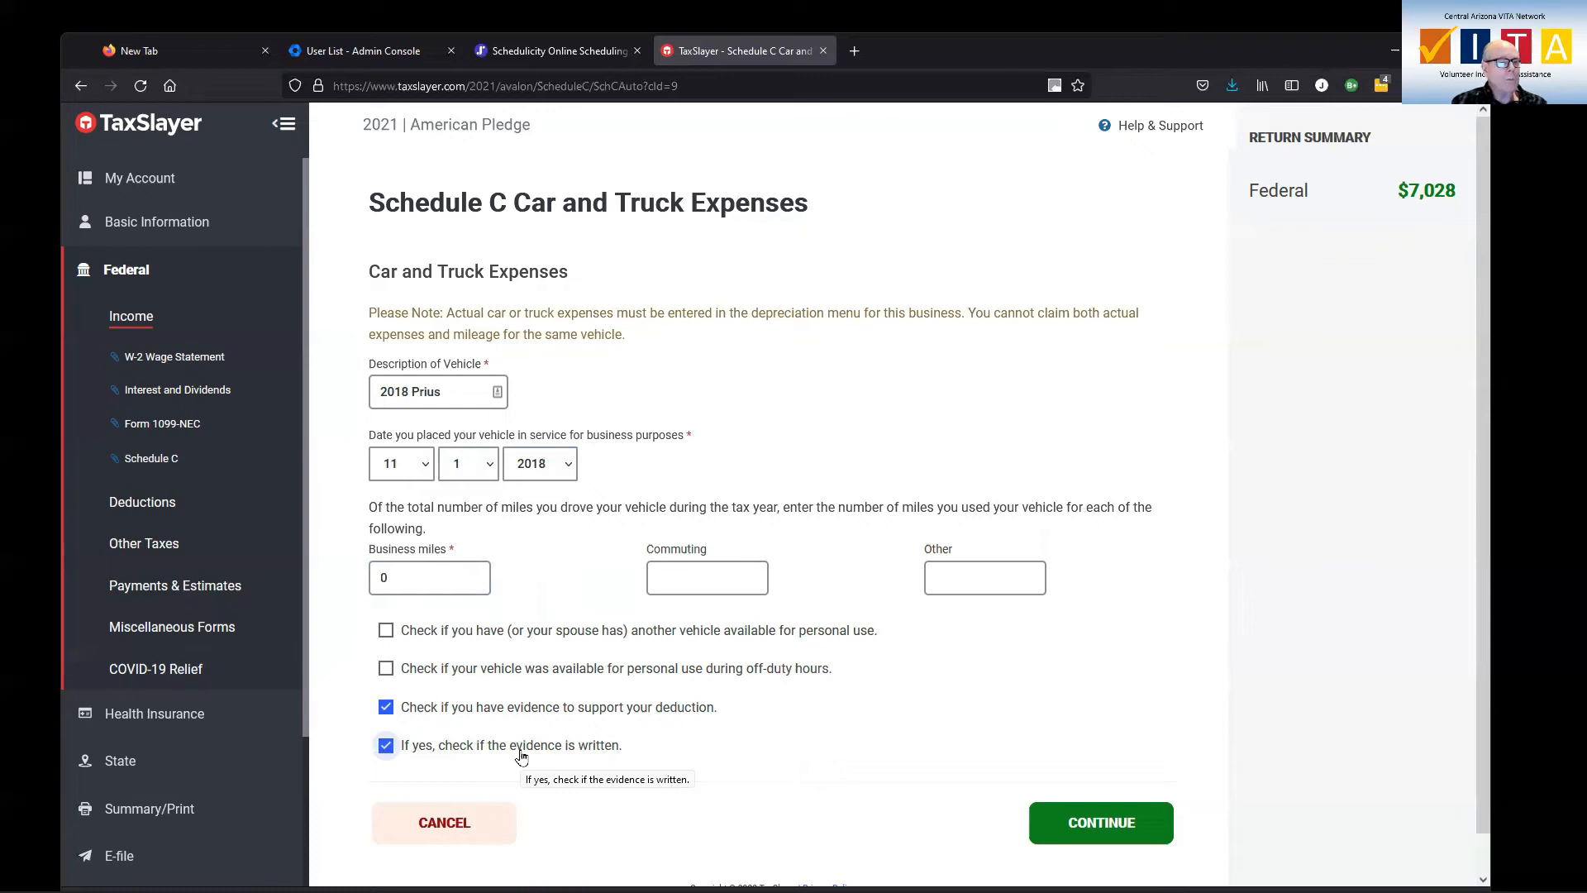
click(387, 670)
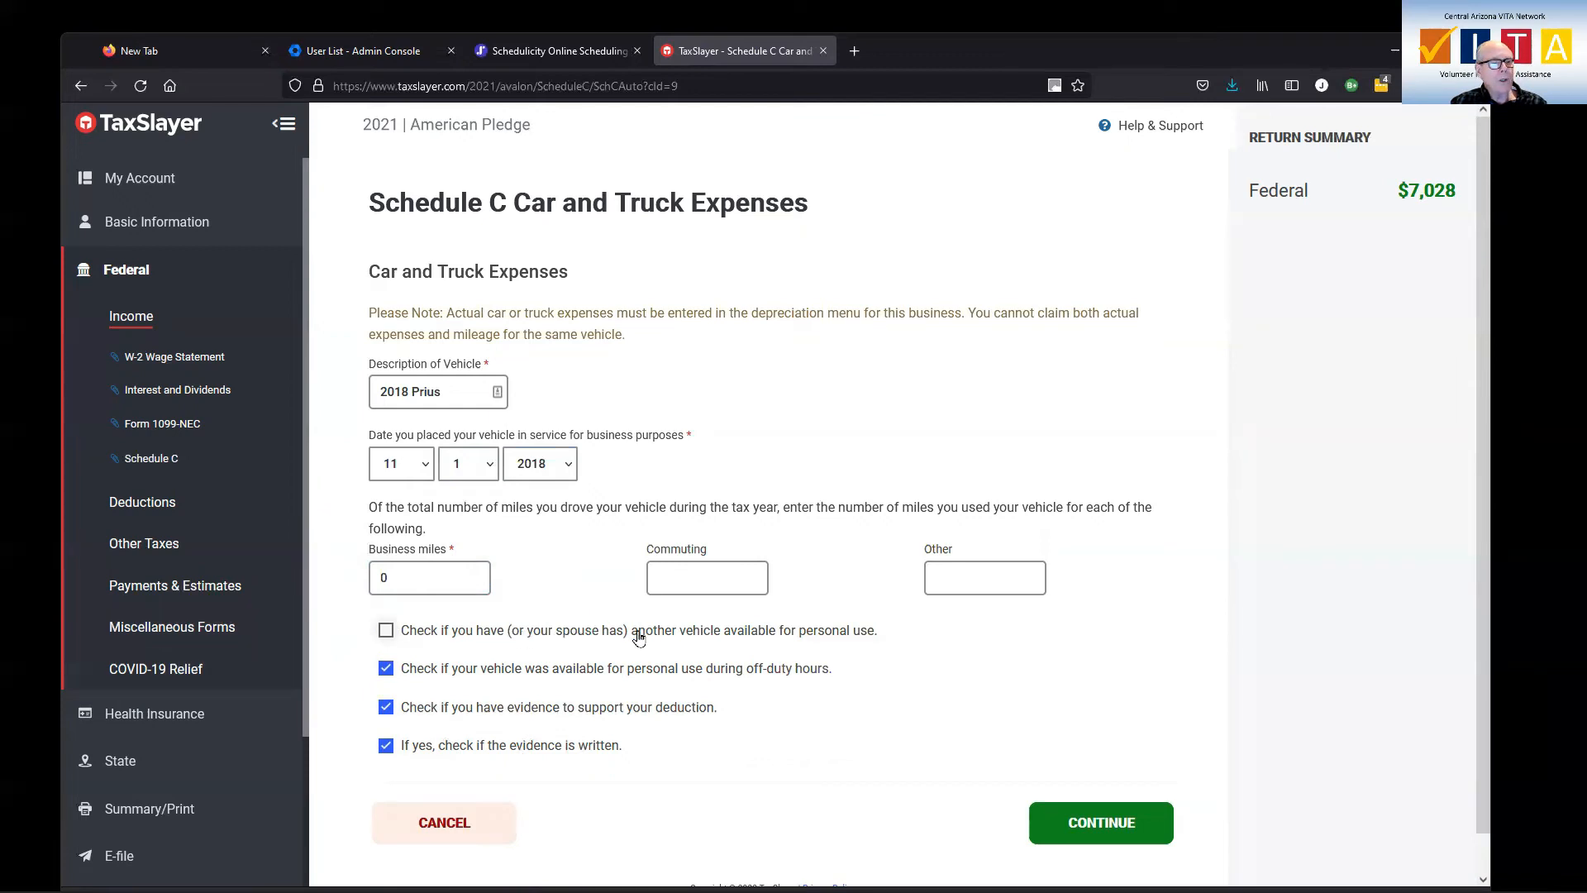
click(385, 631)
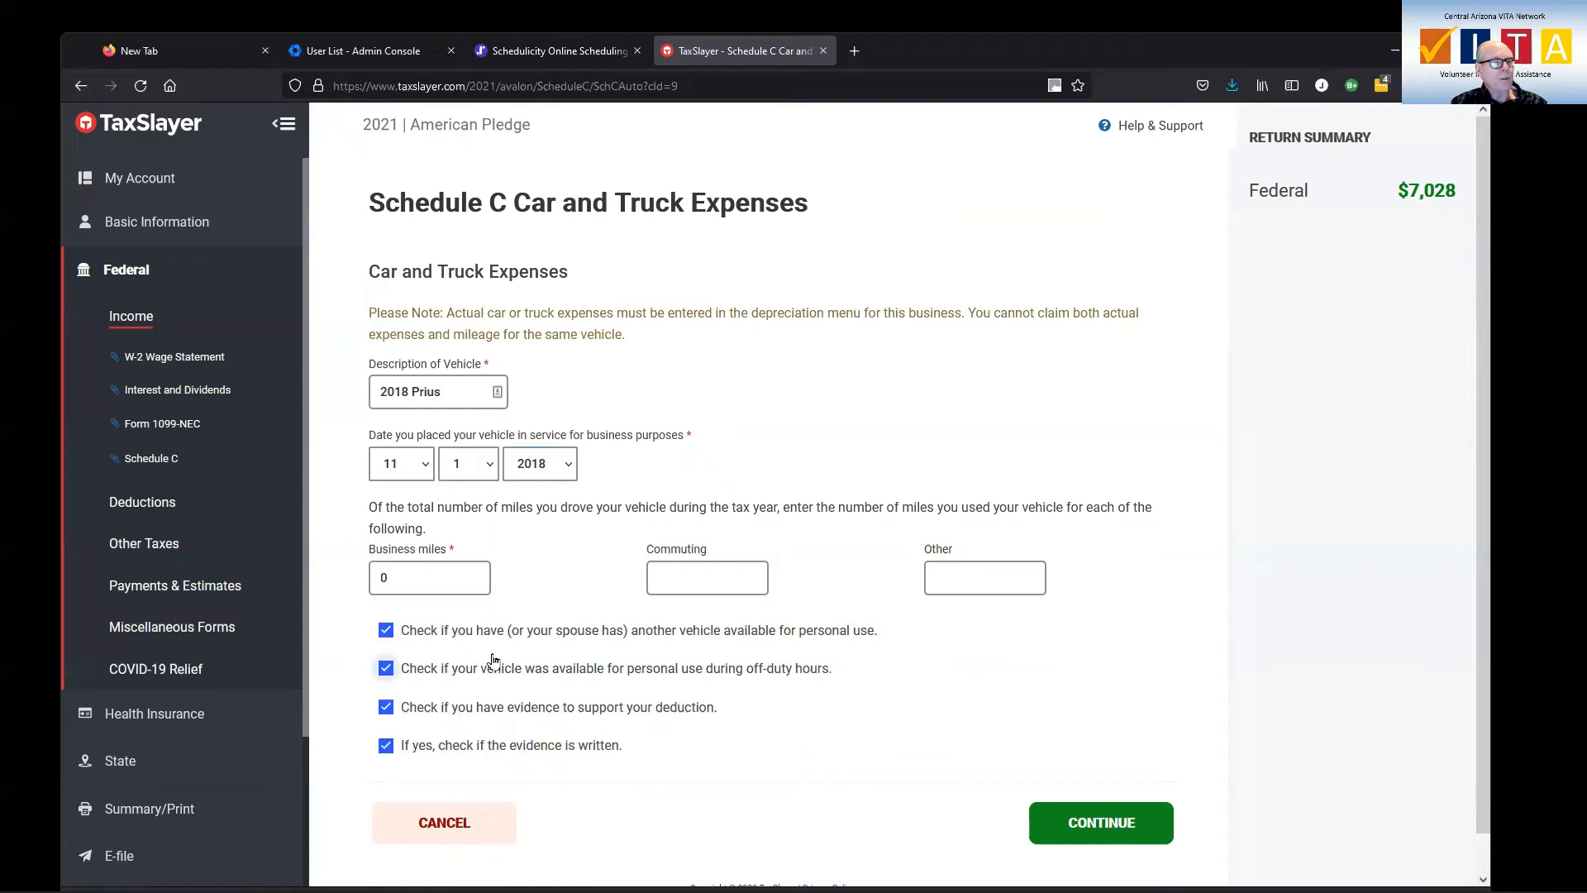
Enter 250 business miles, 5000 commuting miles and 3000 other miles for the 2018 Prius, and save the car and truck expenses
click(428, 576)
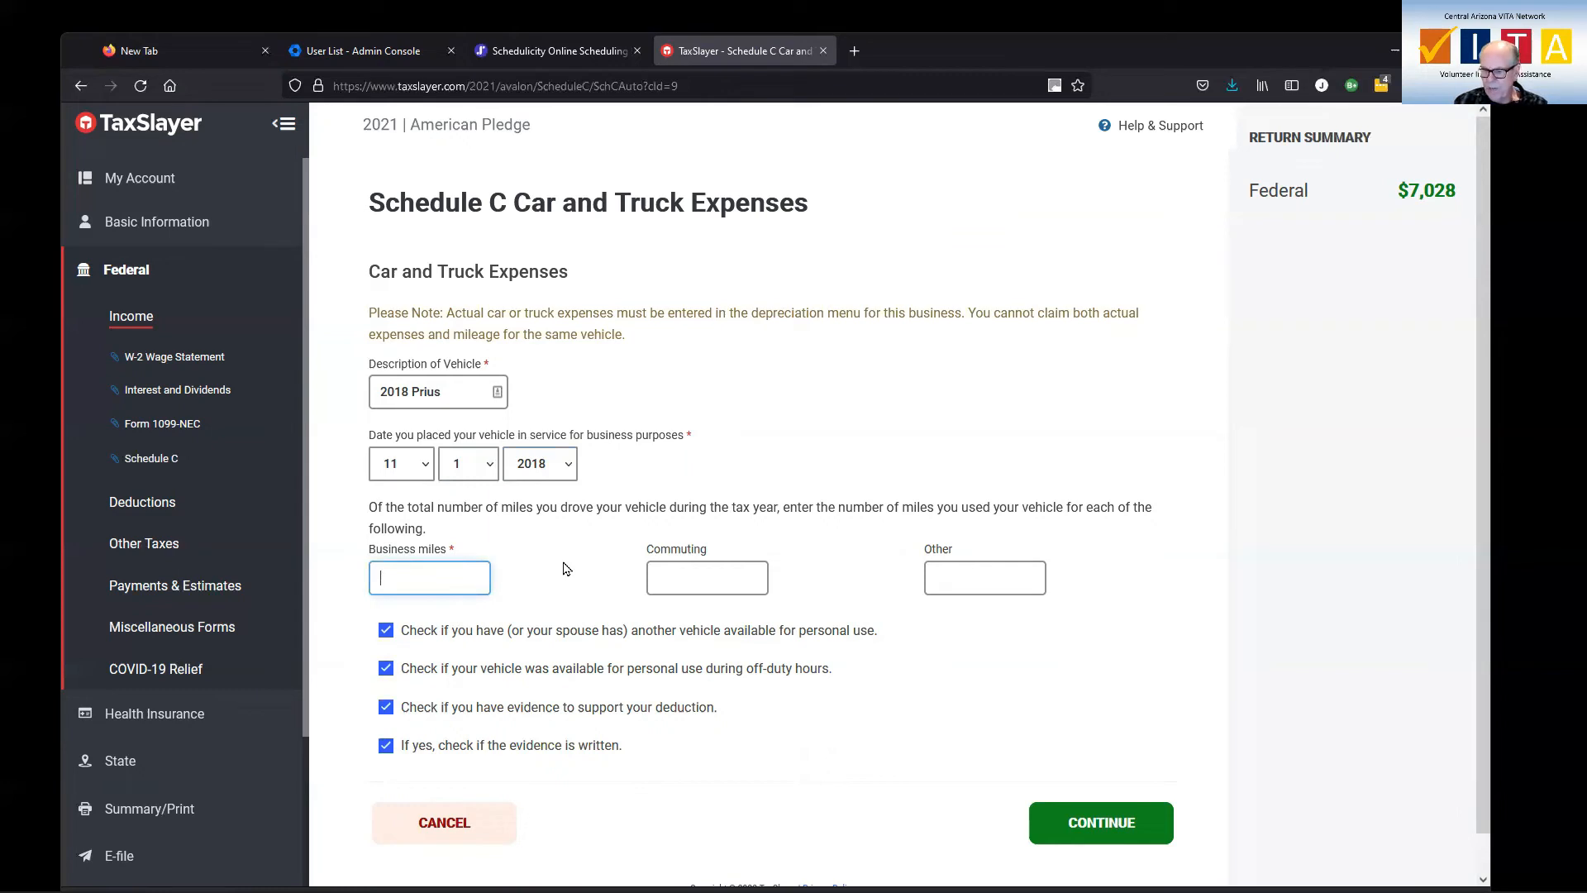
text(250)
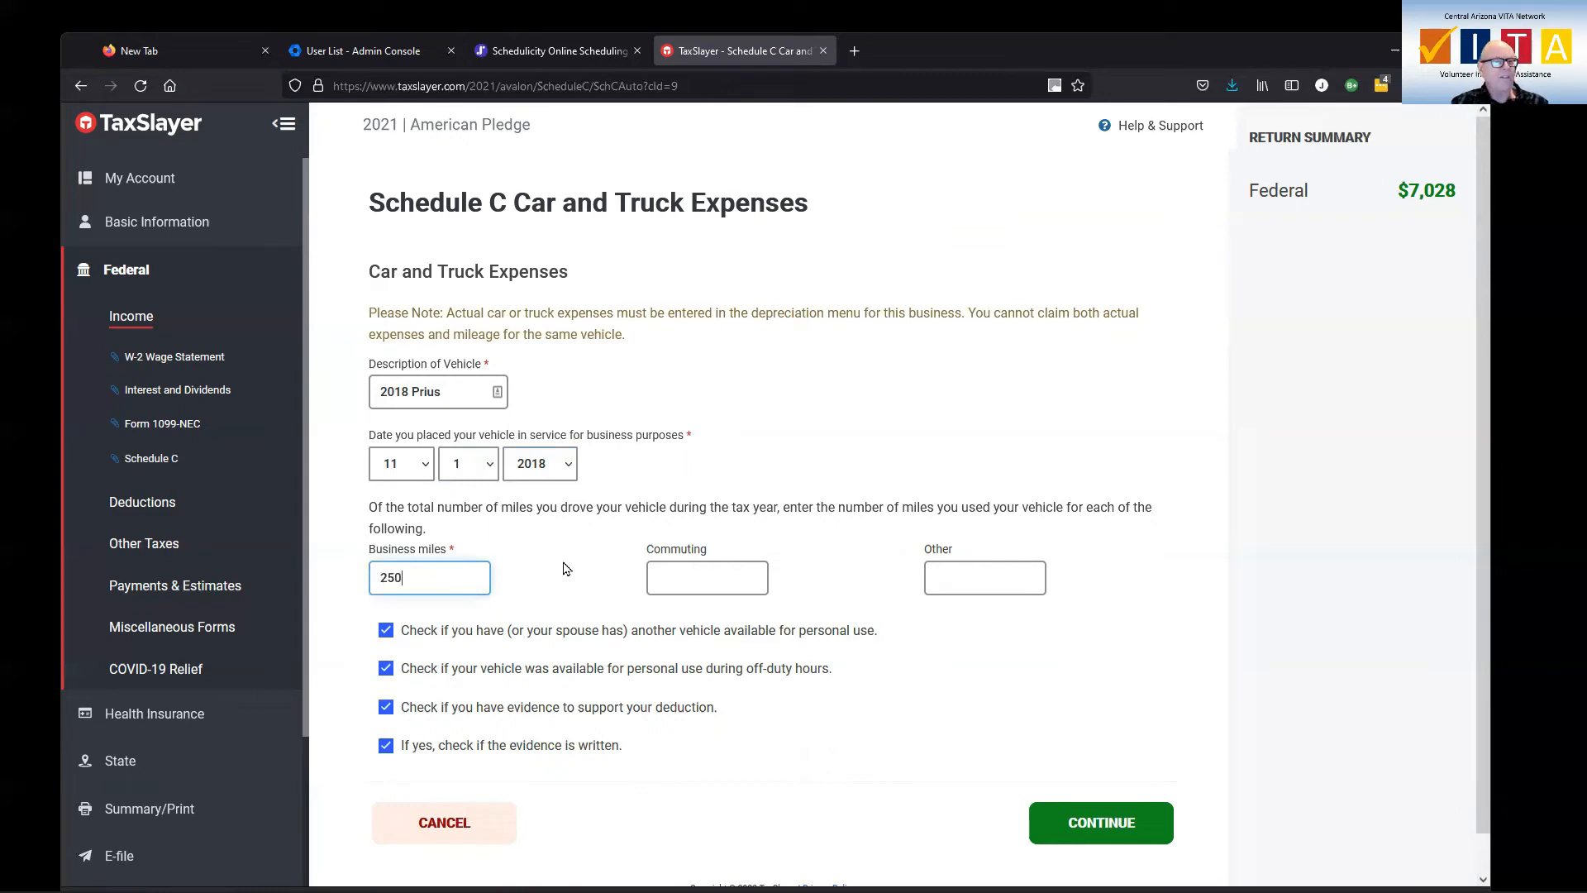
click(660, 576)
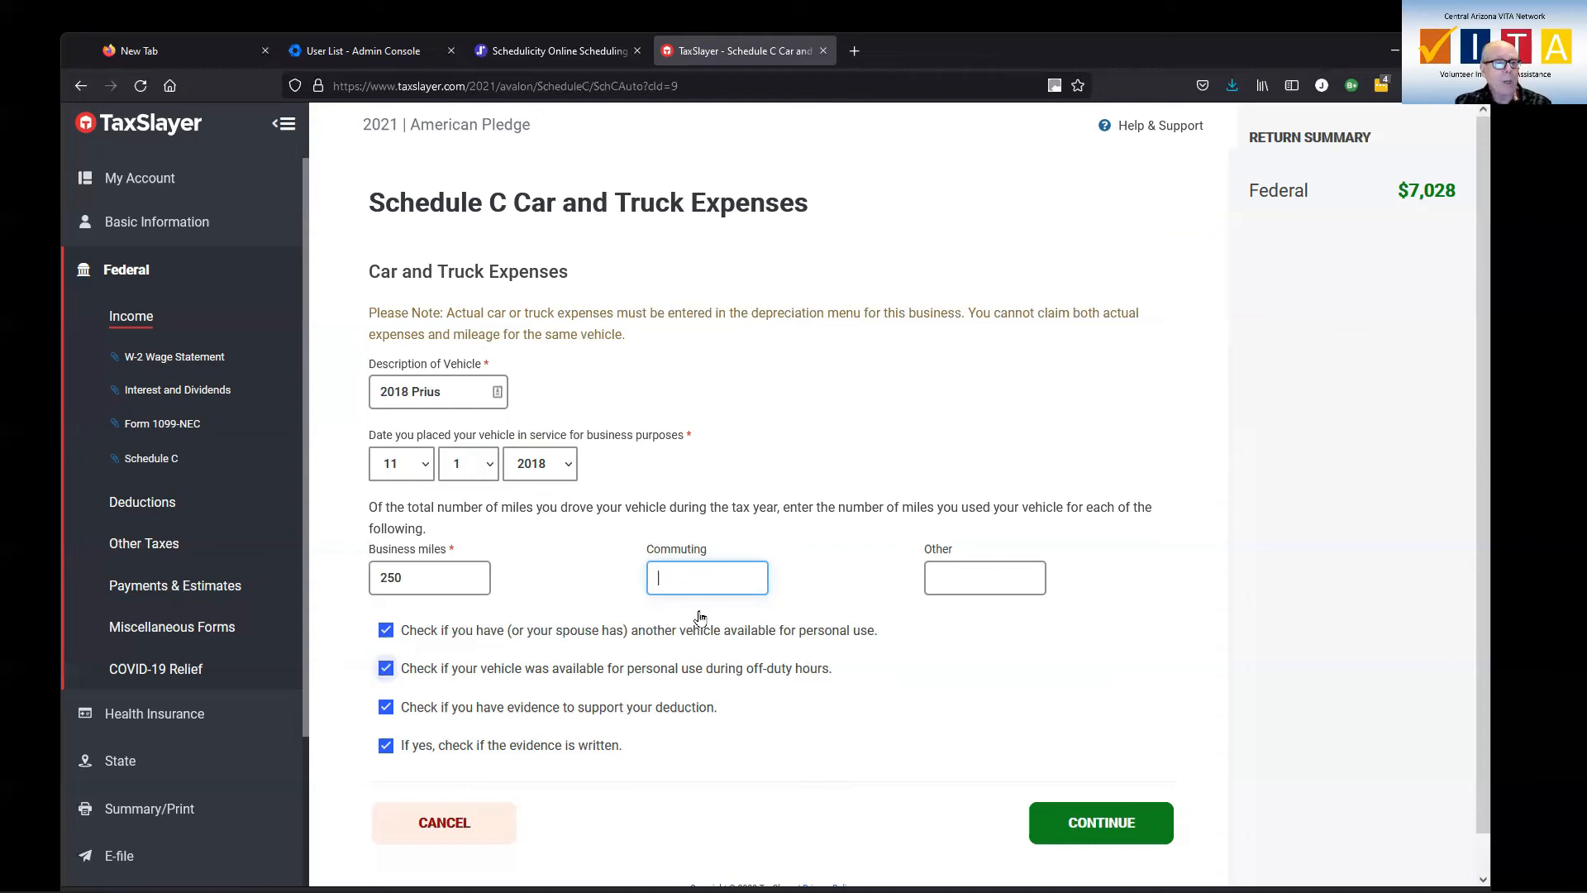
click(693, 577)
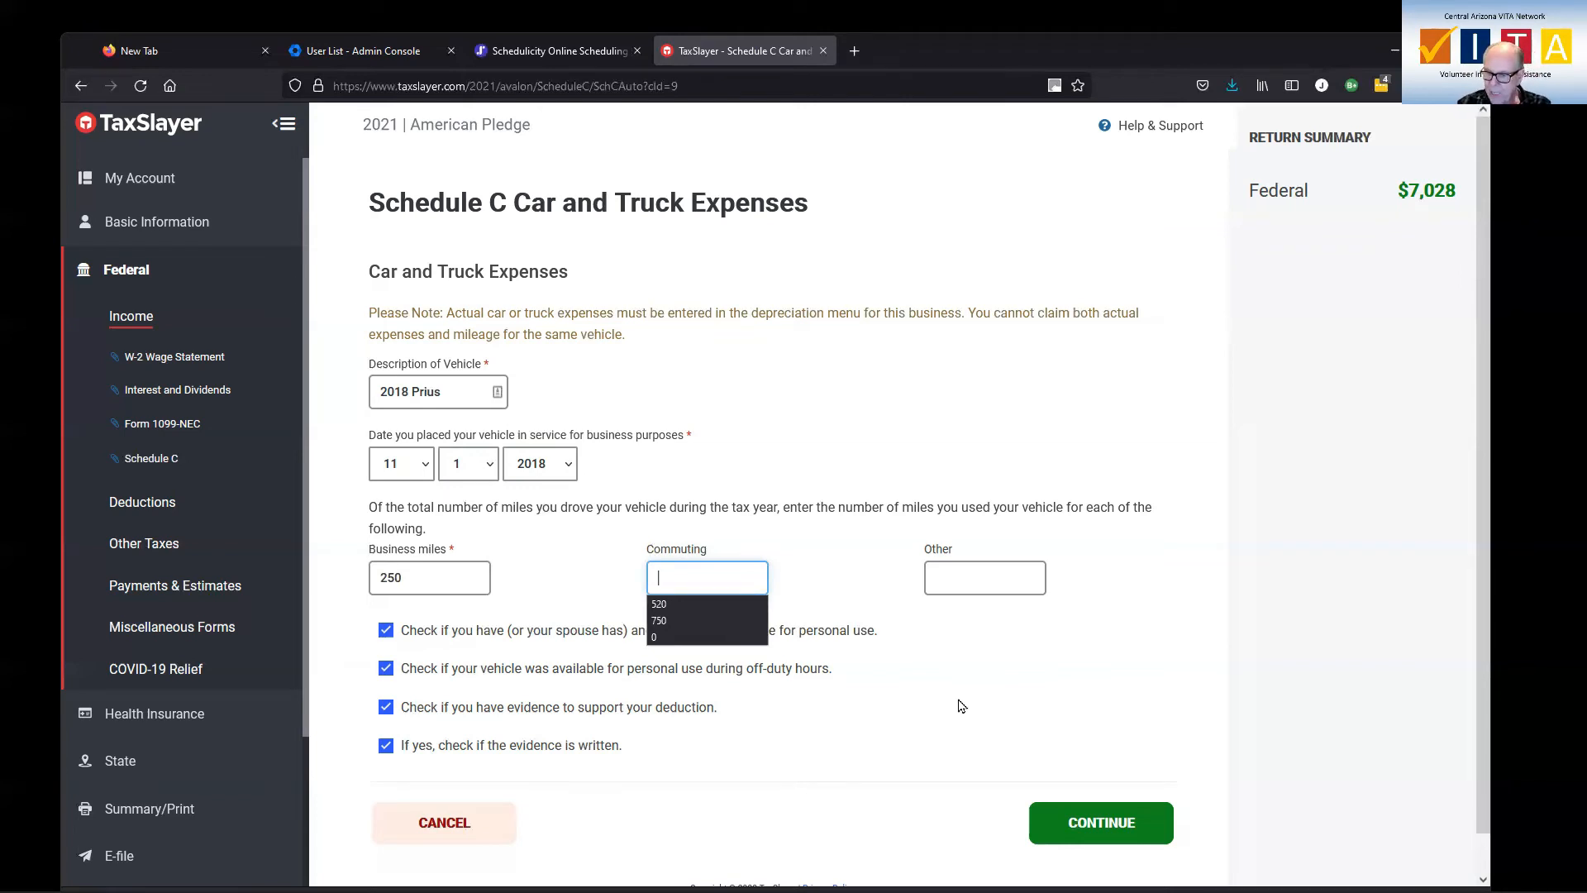
text(5000)
click(973, 577)
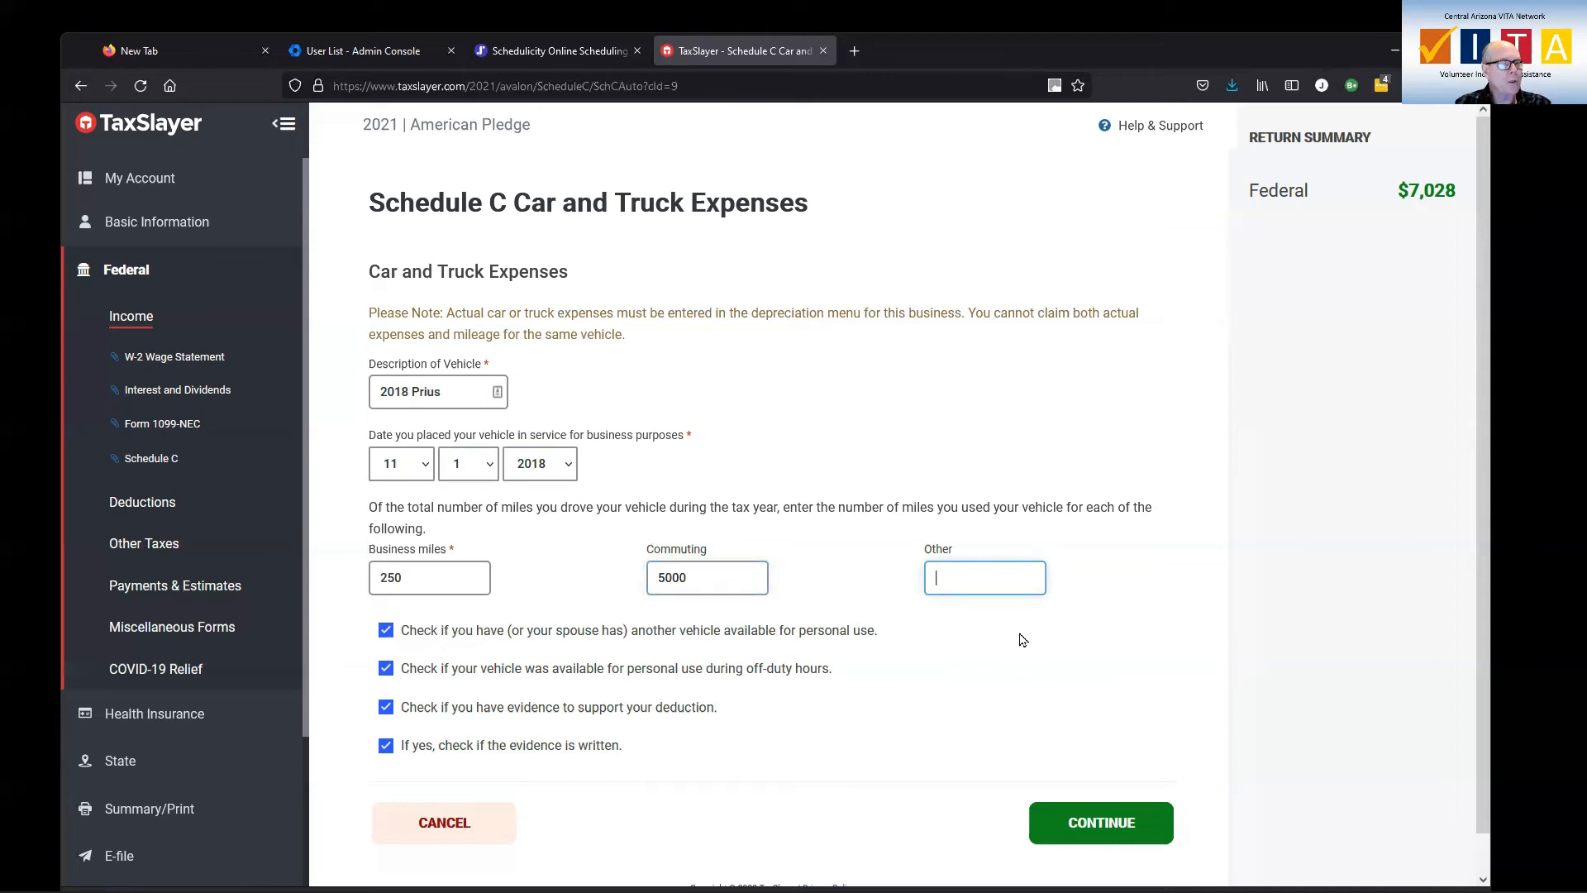
text(3000)
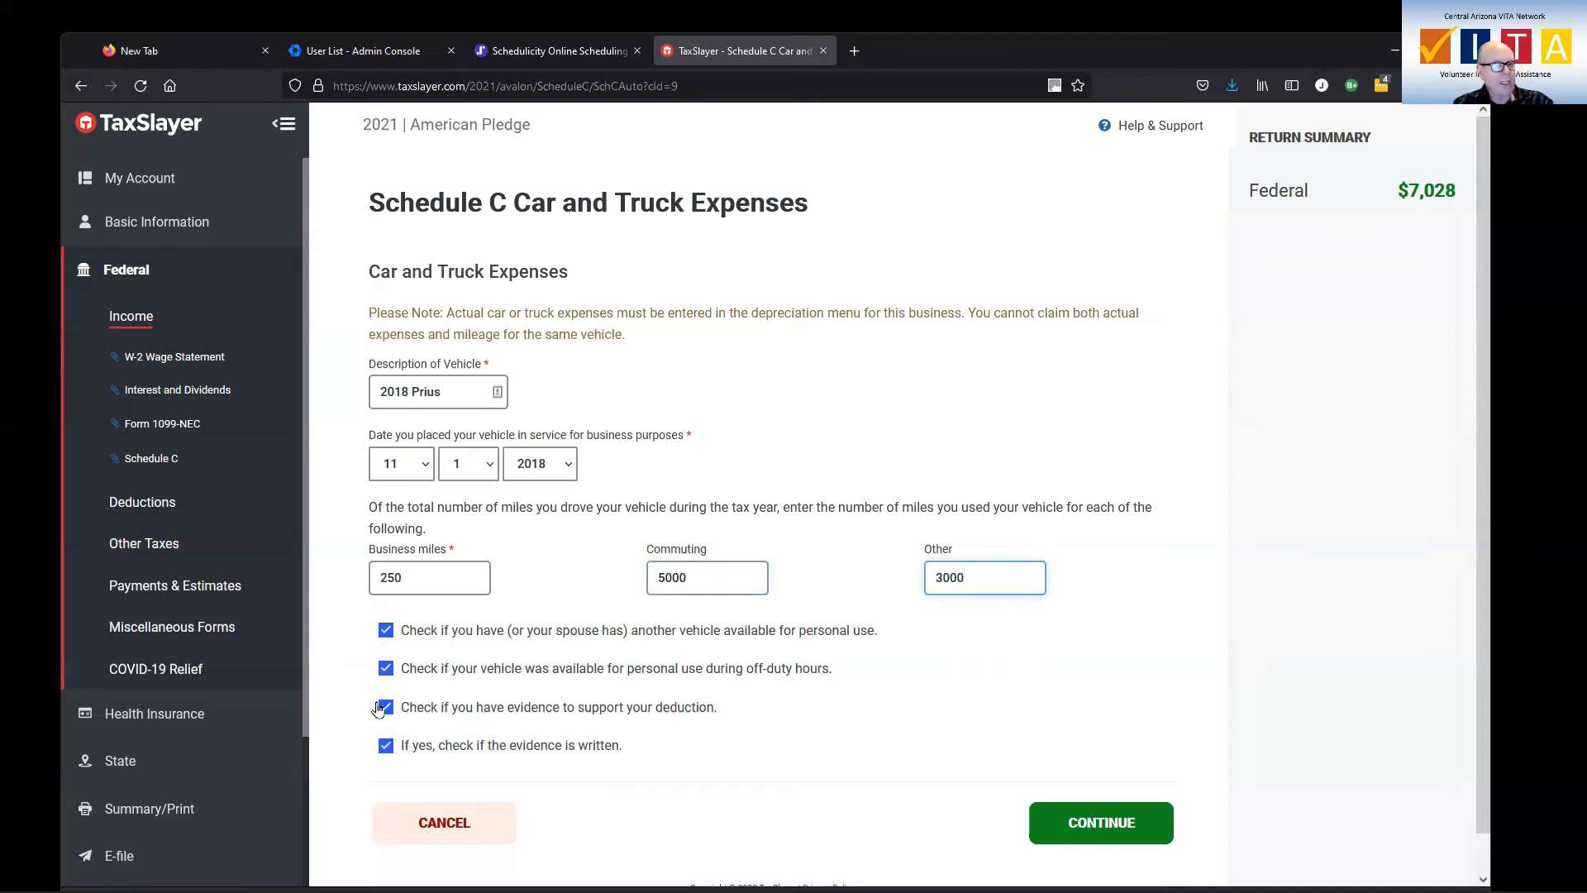
click(1103, 823)
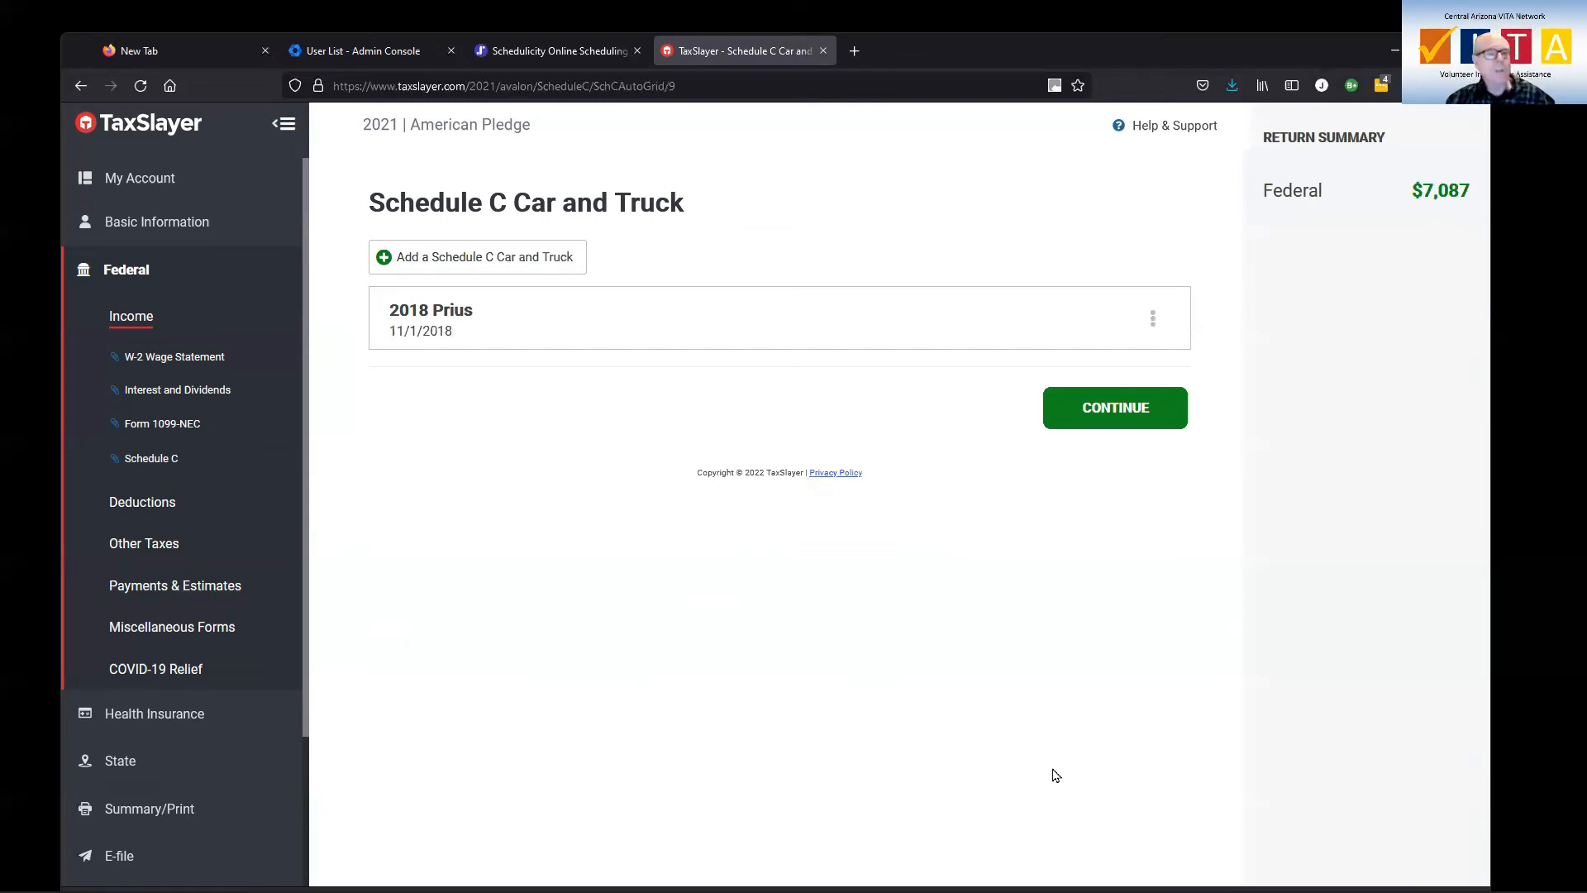
click(1101, 419)
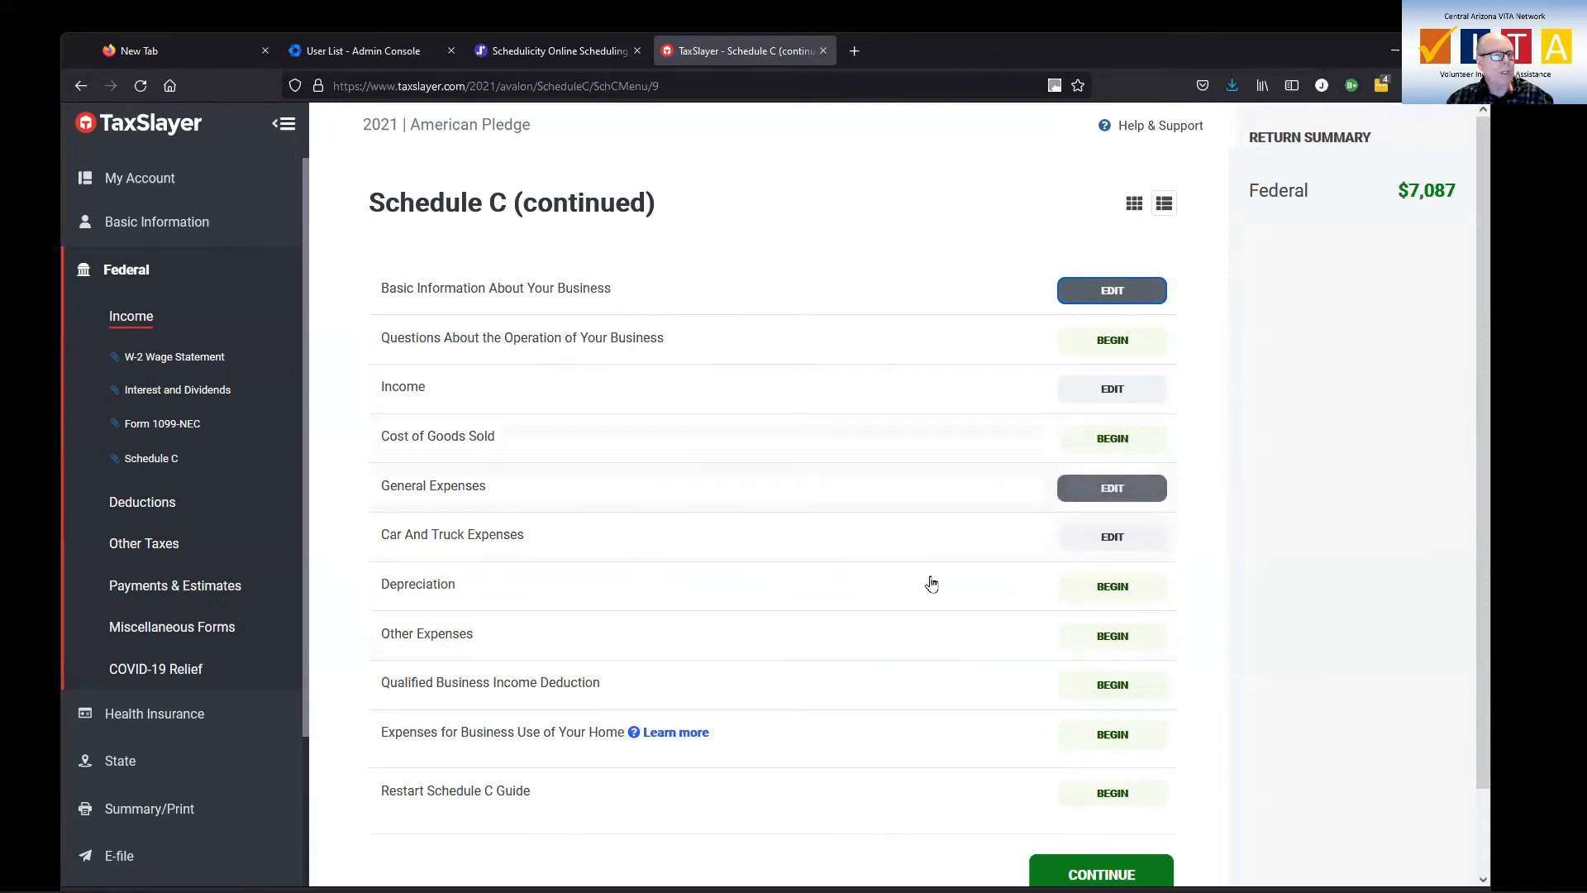
Add a Schedule C other expense described as "Tax software" with an amount of 1200, and save it
click(1115, 638)
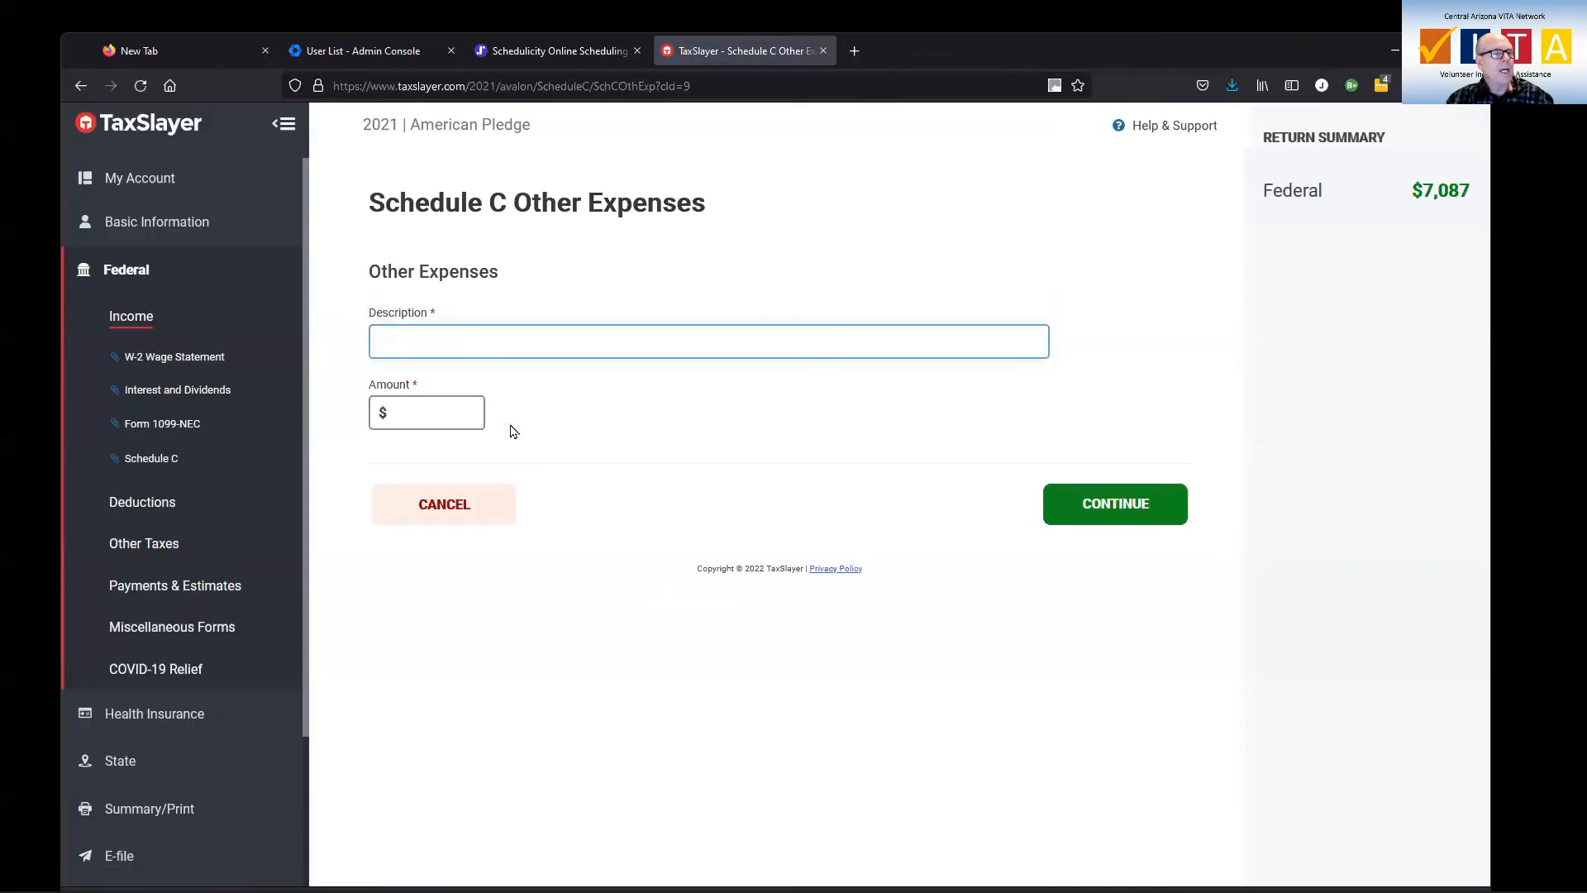
click(462, 345)
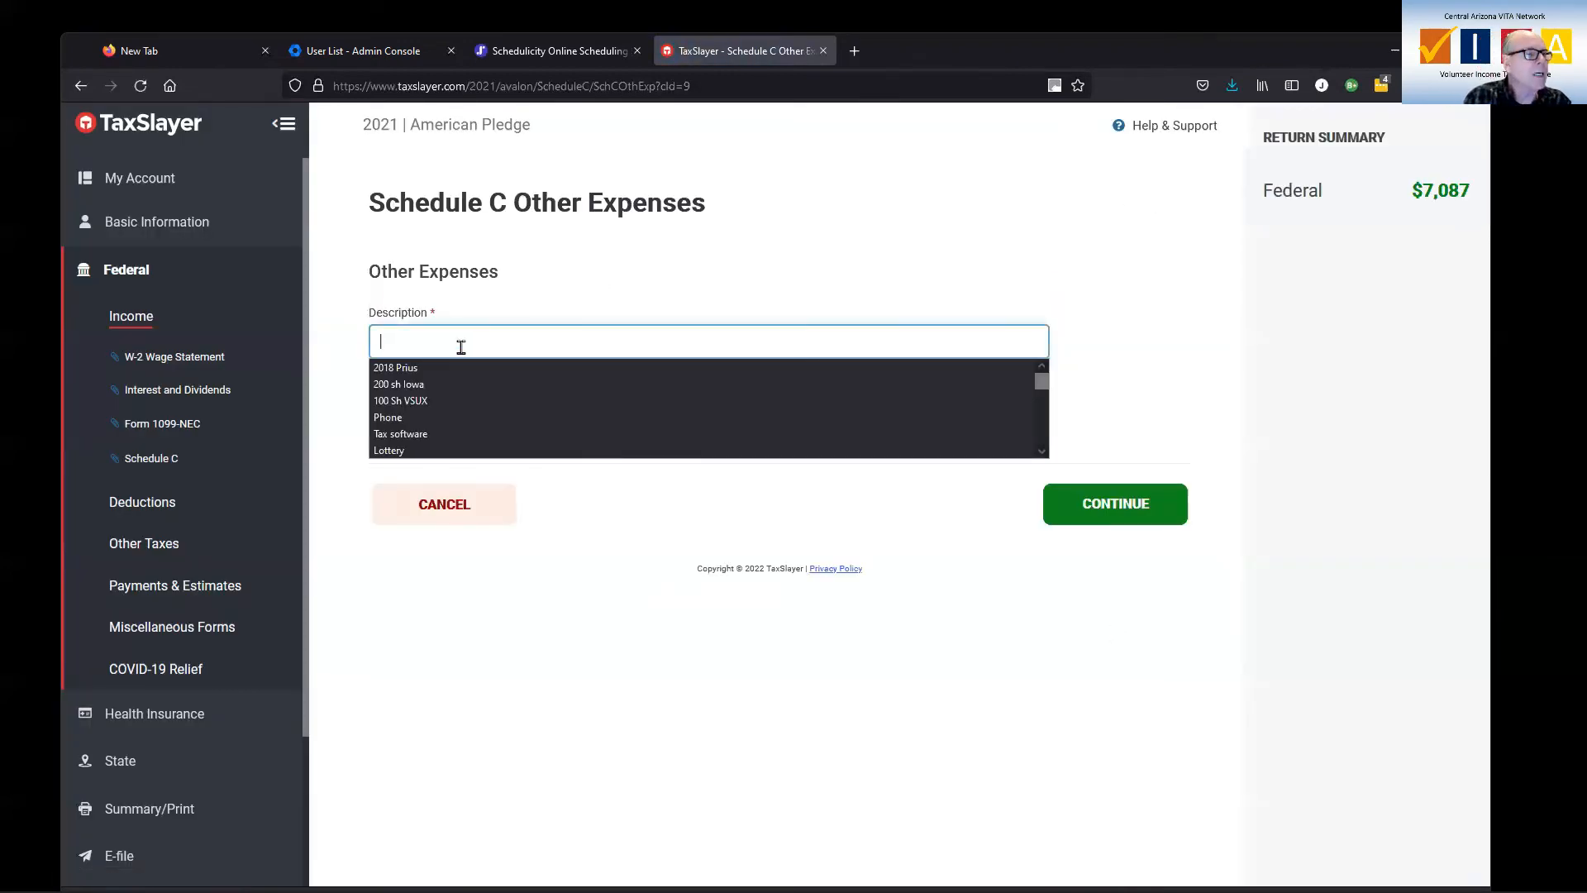
click(461, 347)
click(432, 346)
click(414, 431)
click(446, 413)
text(12000)
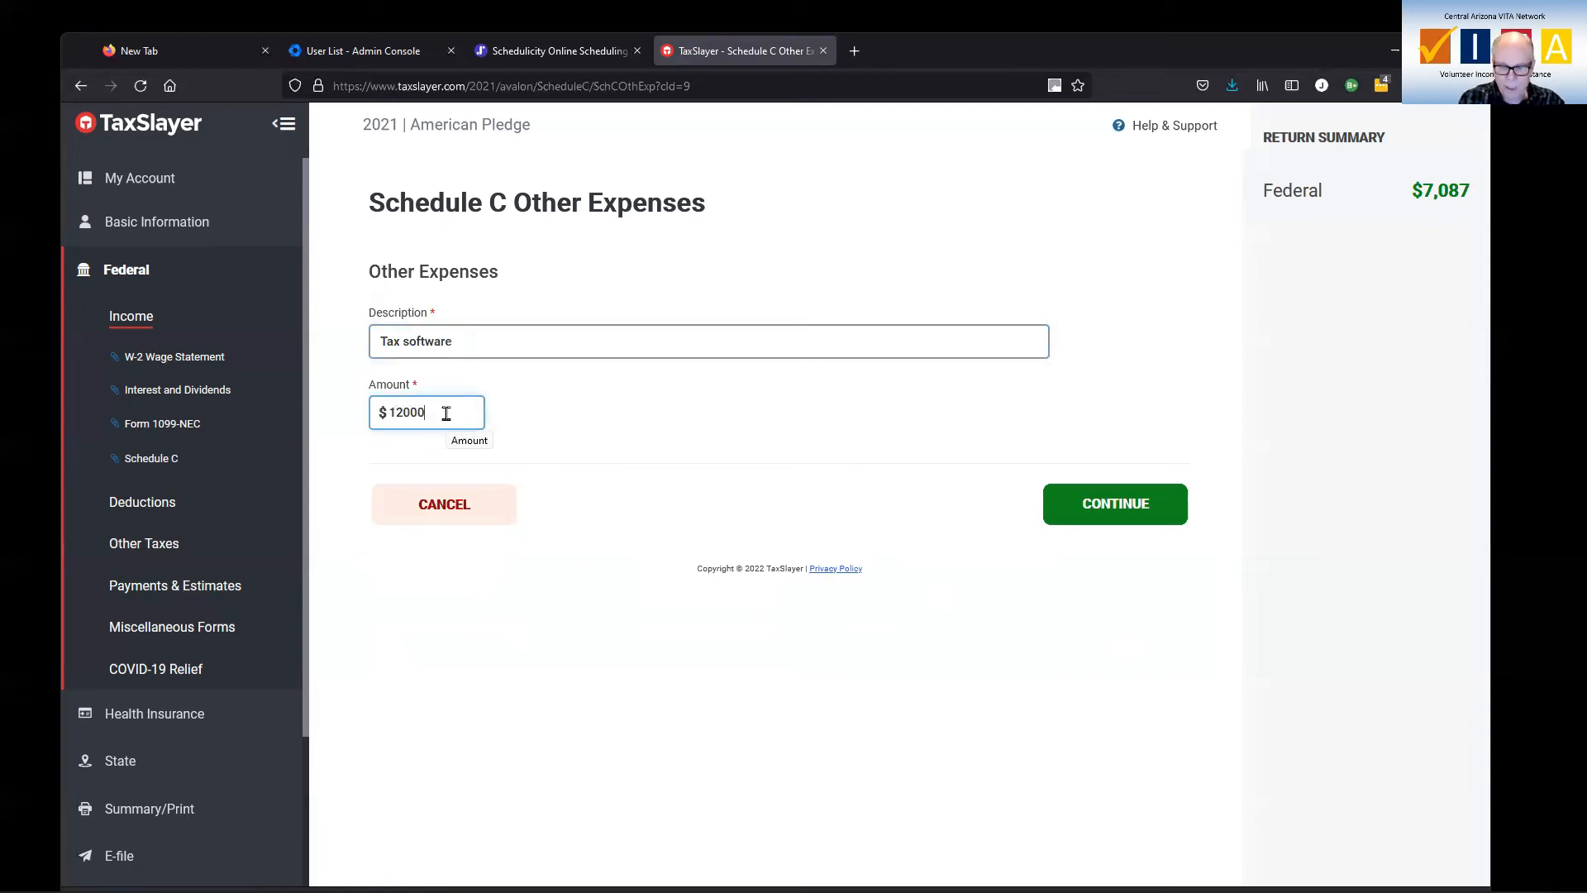
key(BackSpace)
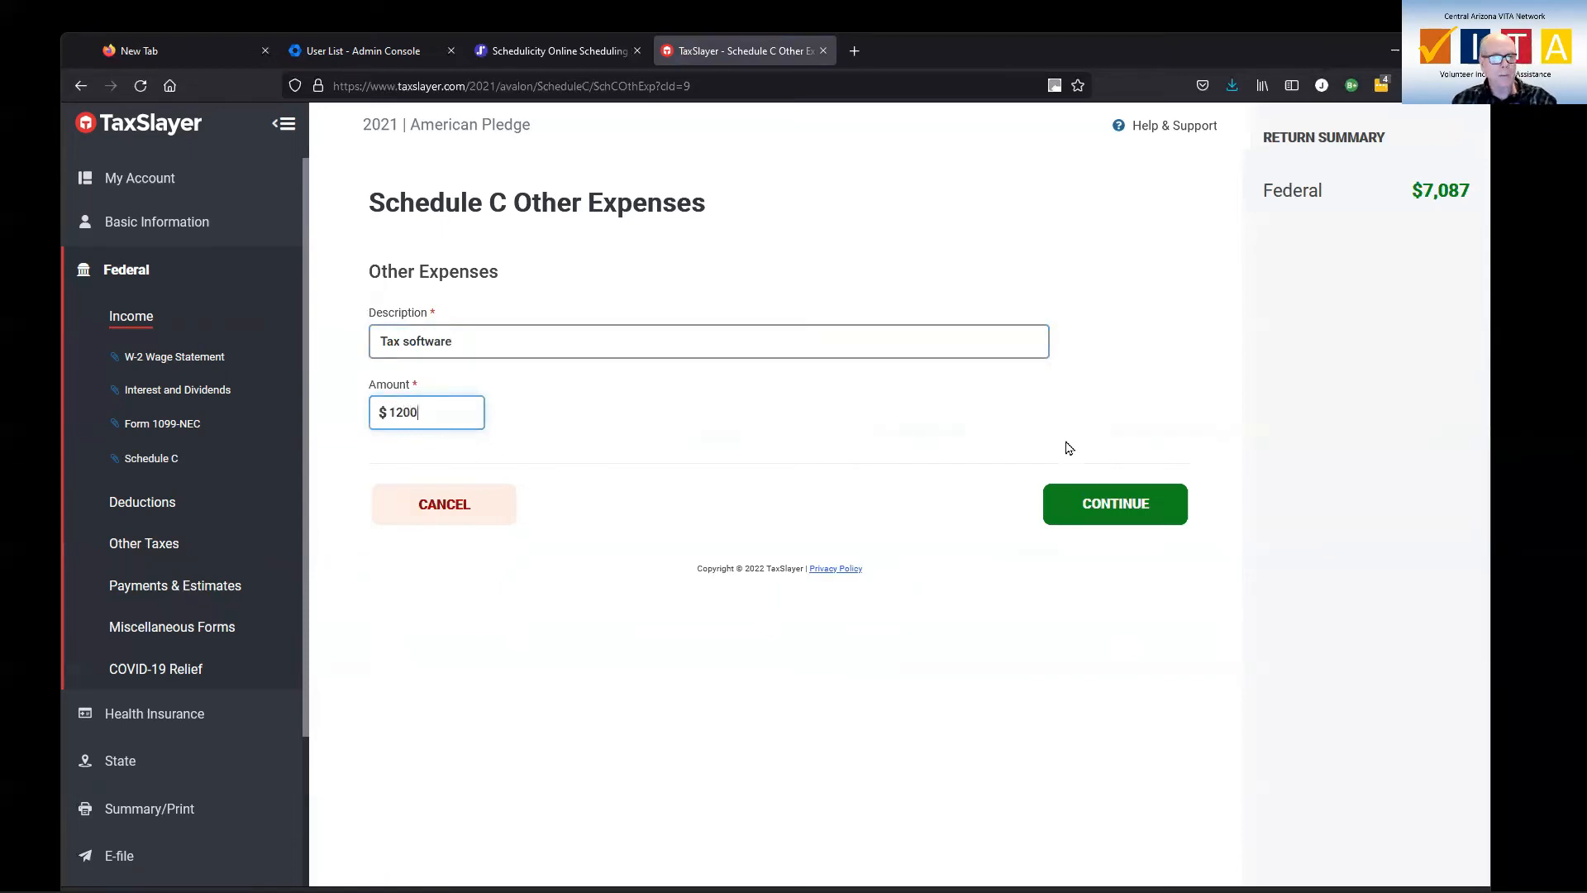
click(1117, 503)
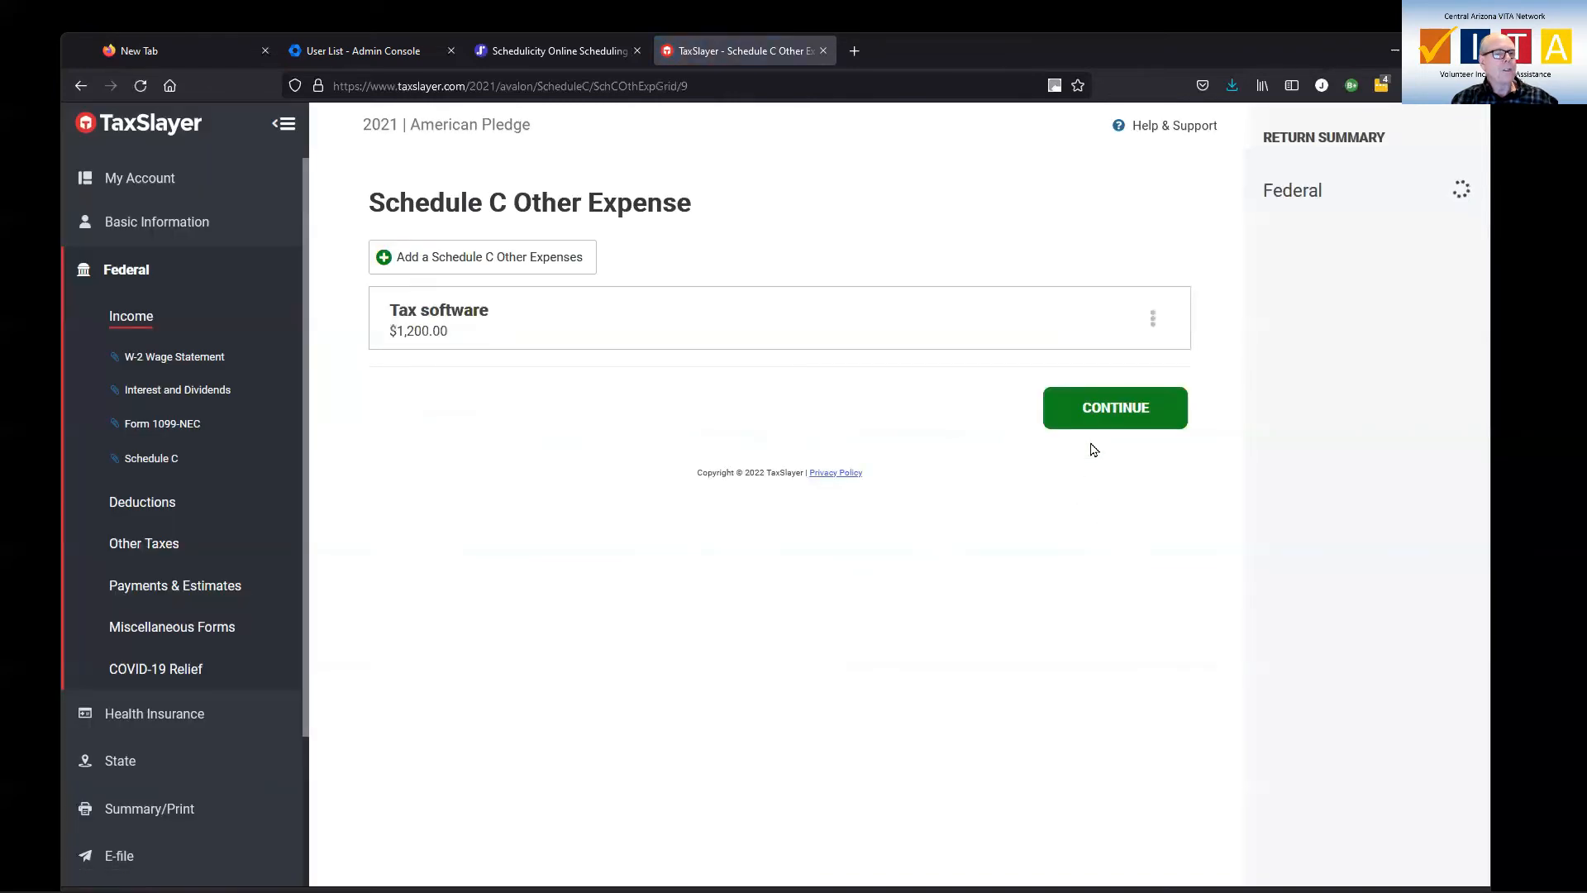
click(1112, 417)
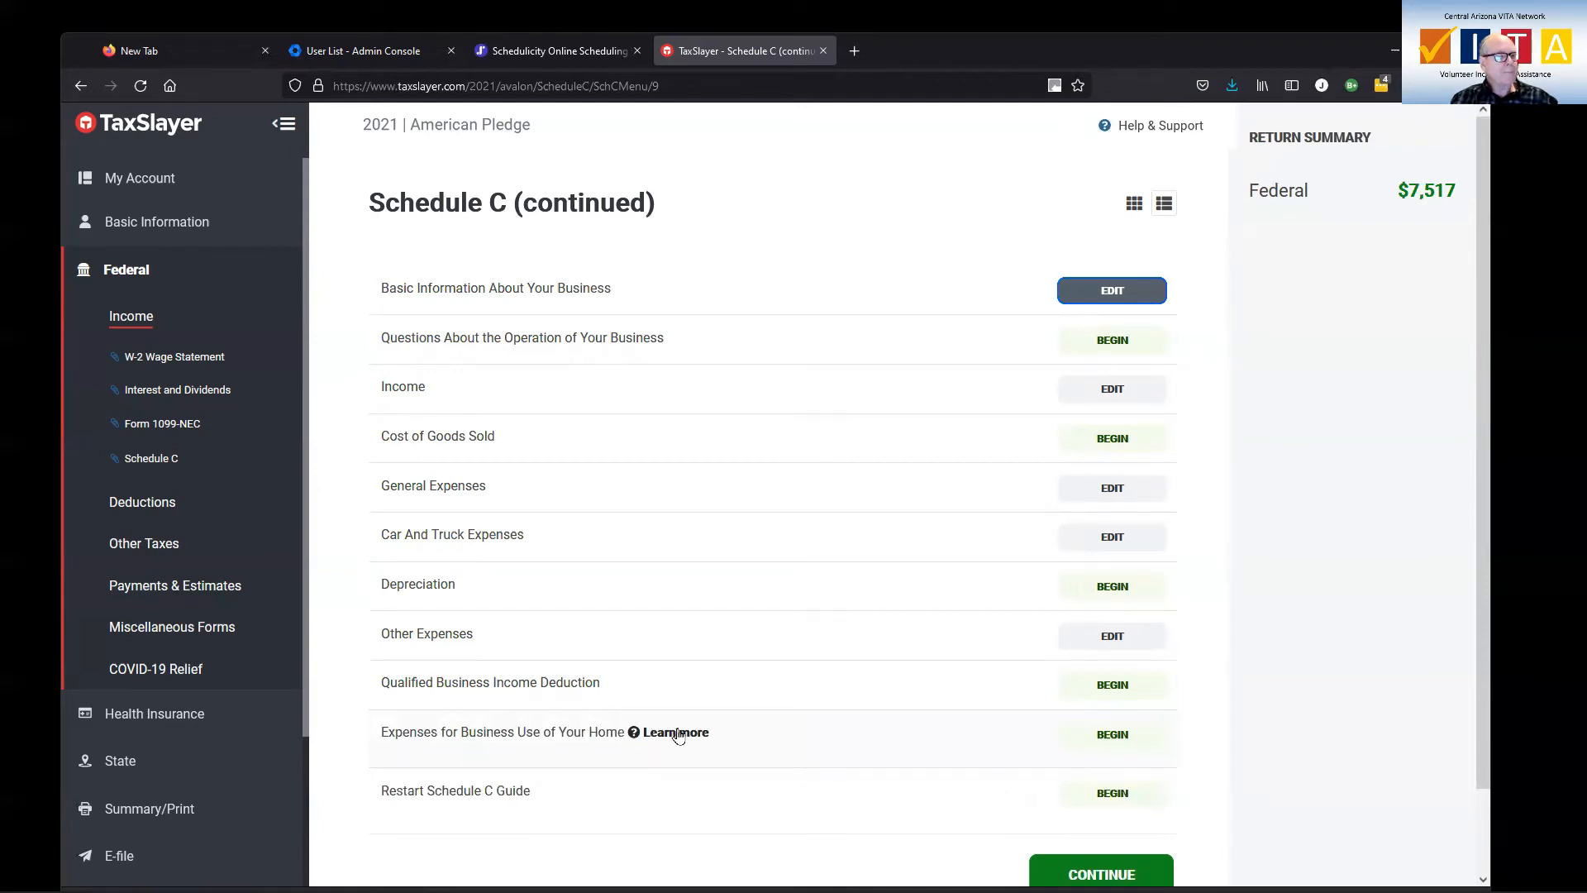
Finish the Schedule C and begin a new Form 1099-R under the IRA and pension distributions in the federal income section
scroll(929, 707, down, 1)
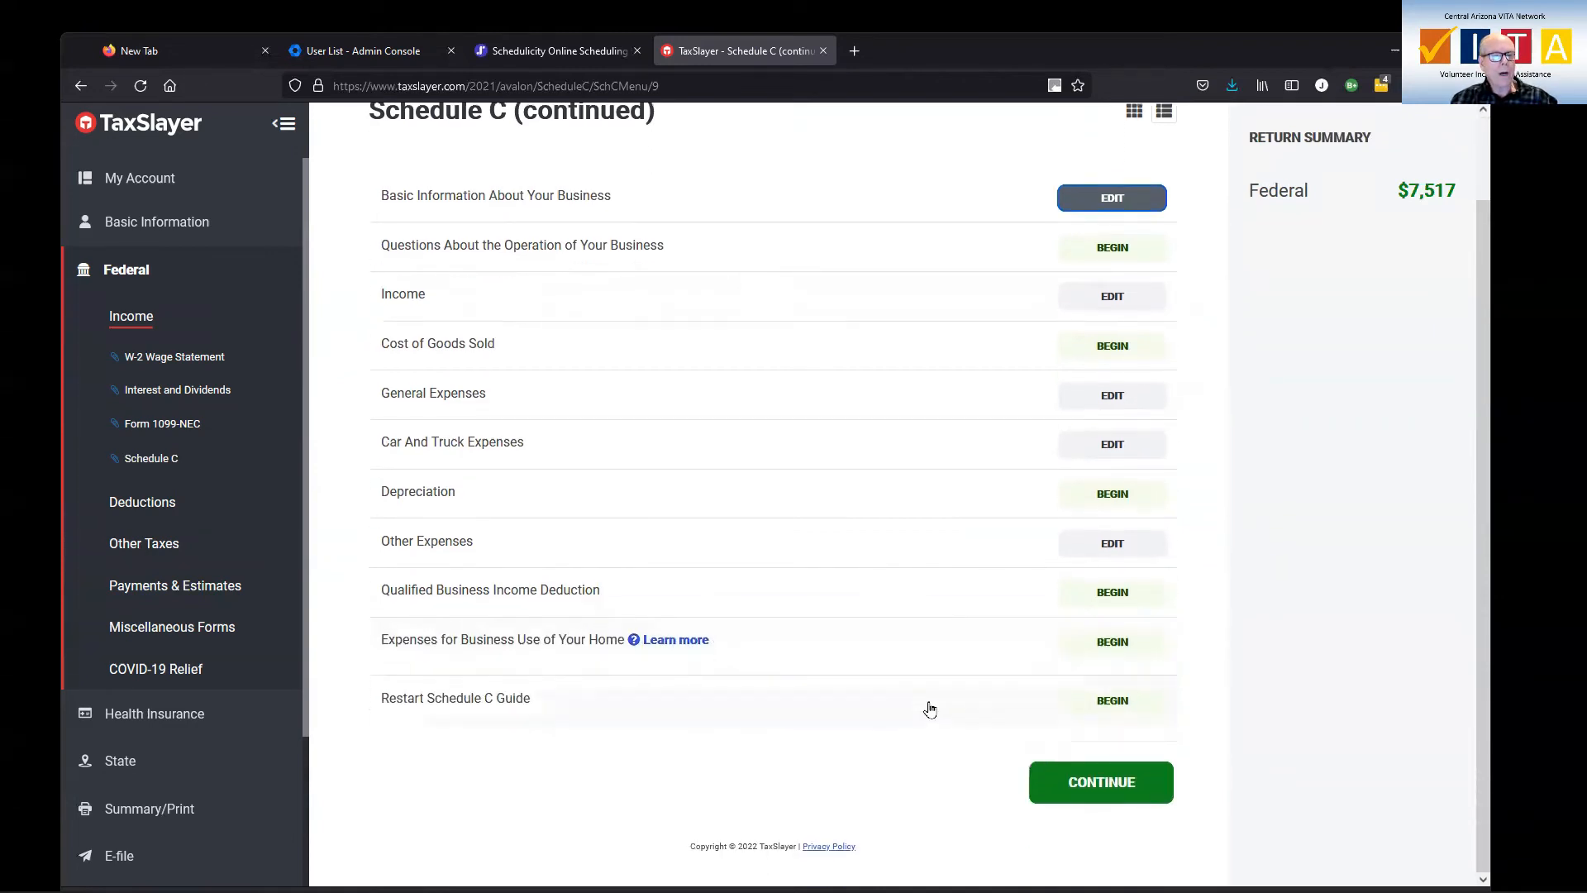
click(1092, 781)
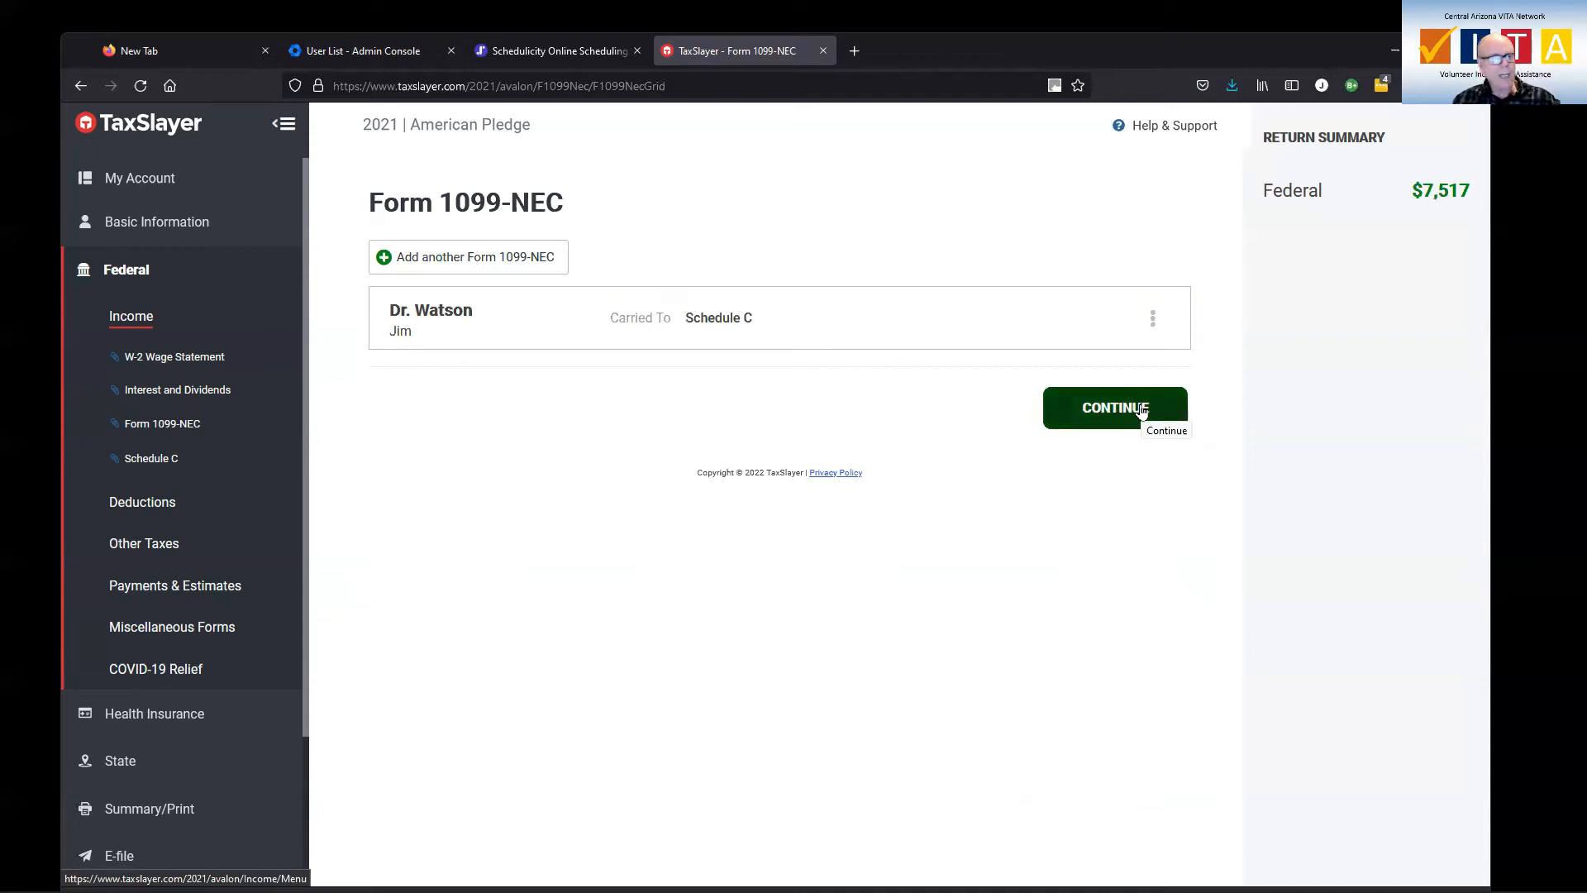
click(132, 322)
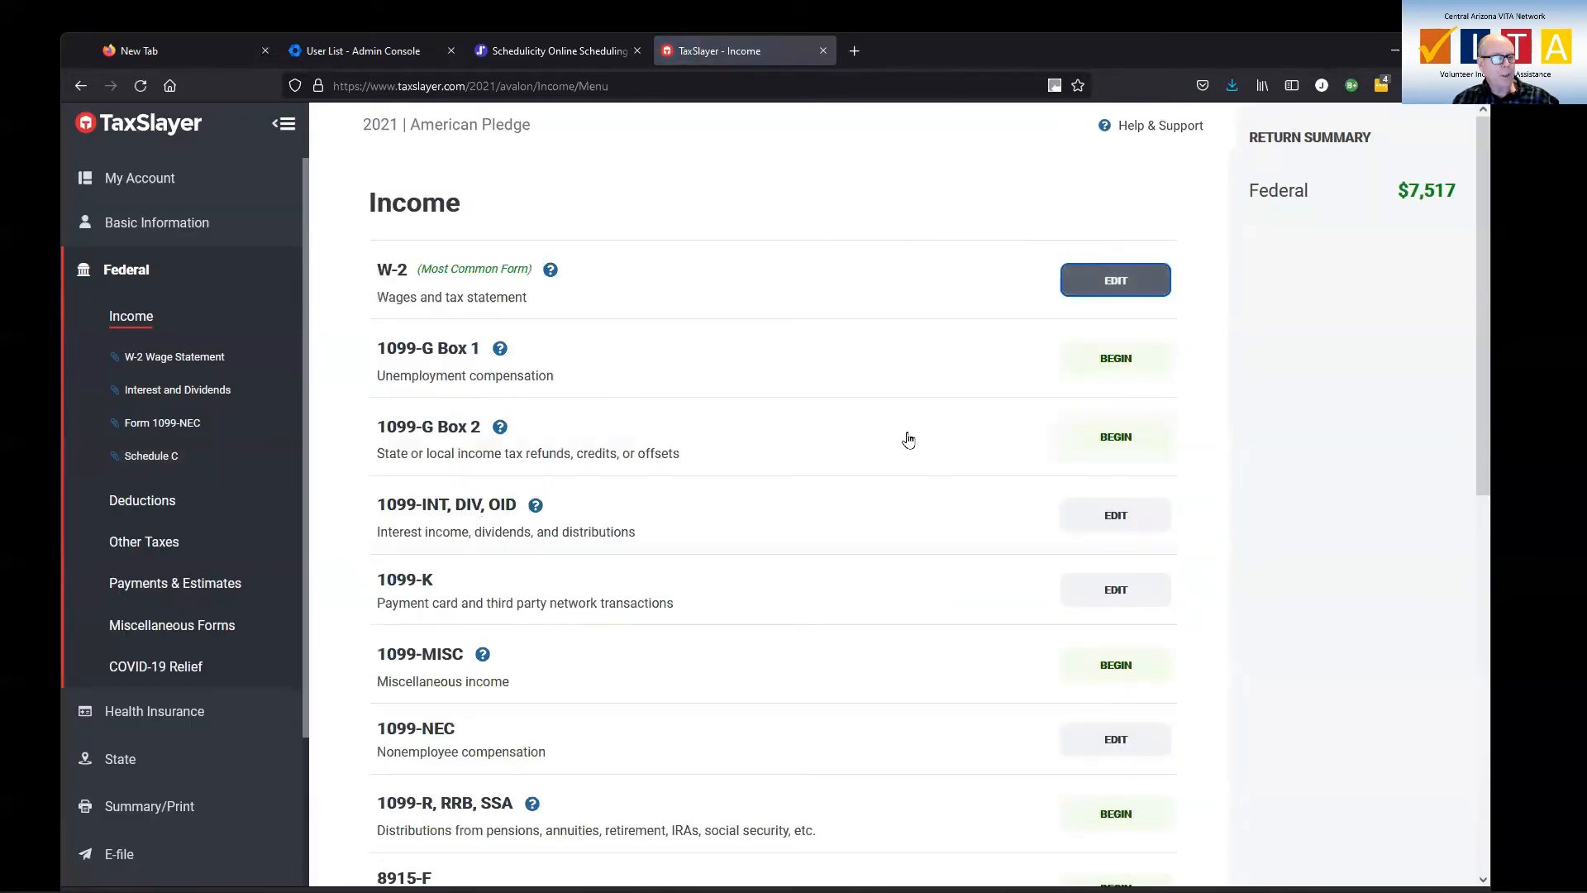
scroll(901, 451, down, 3)
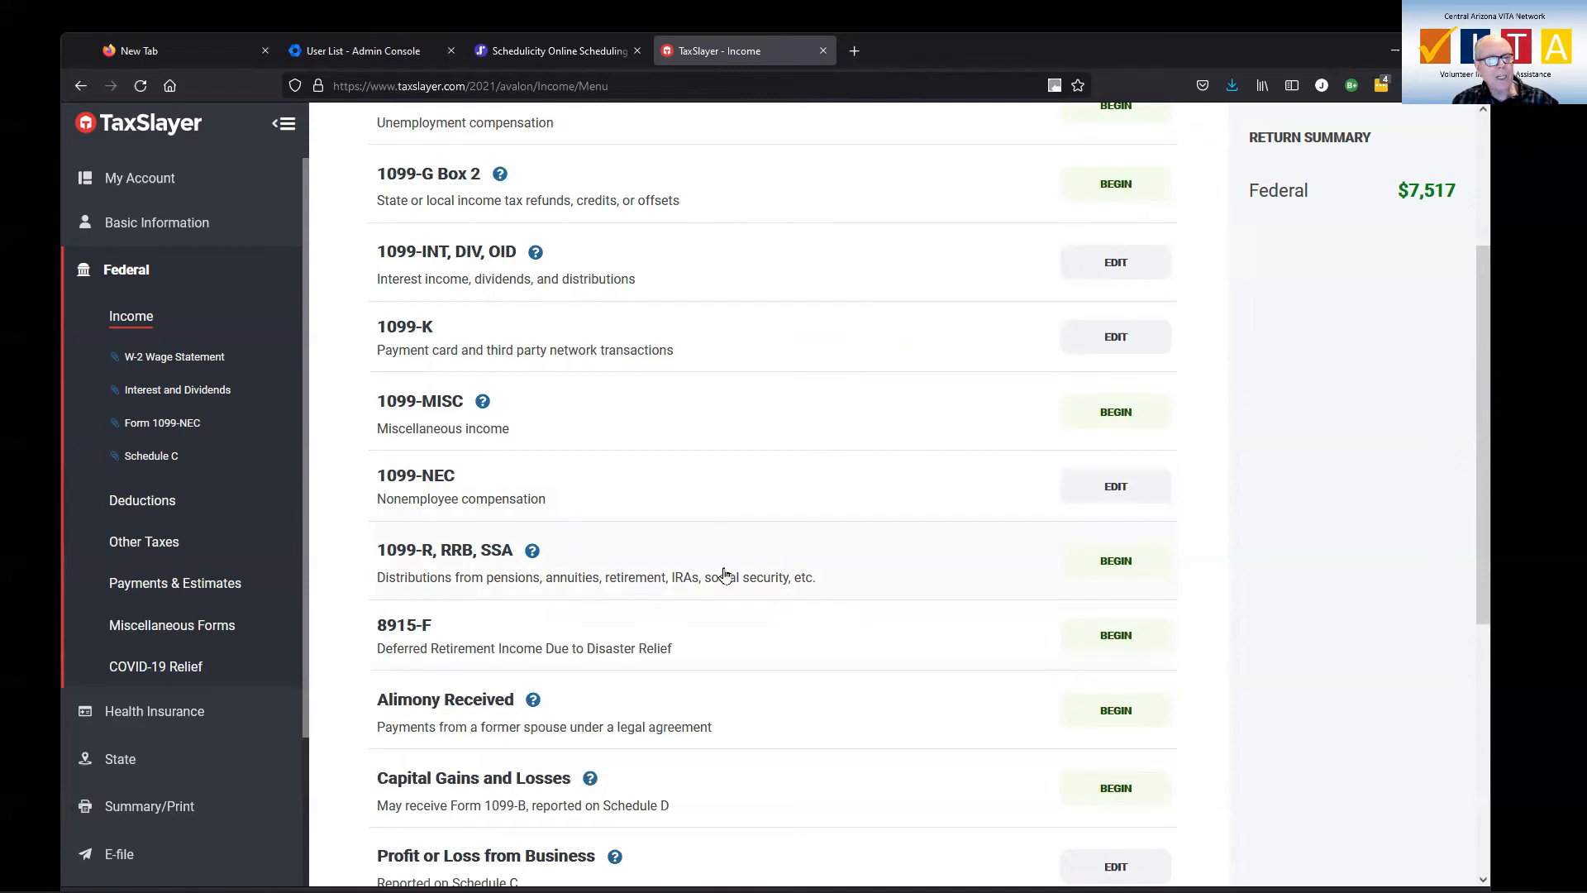
click(1104, 571)
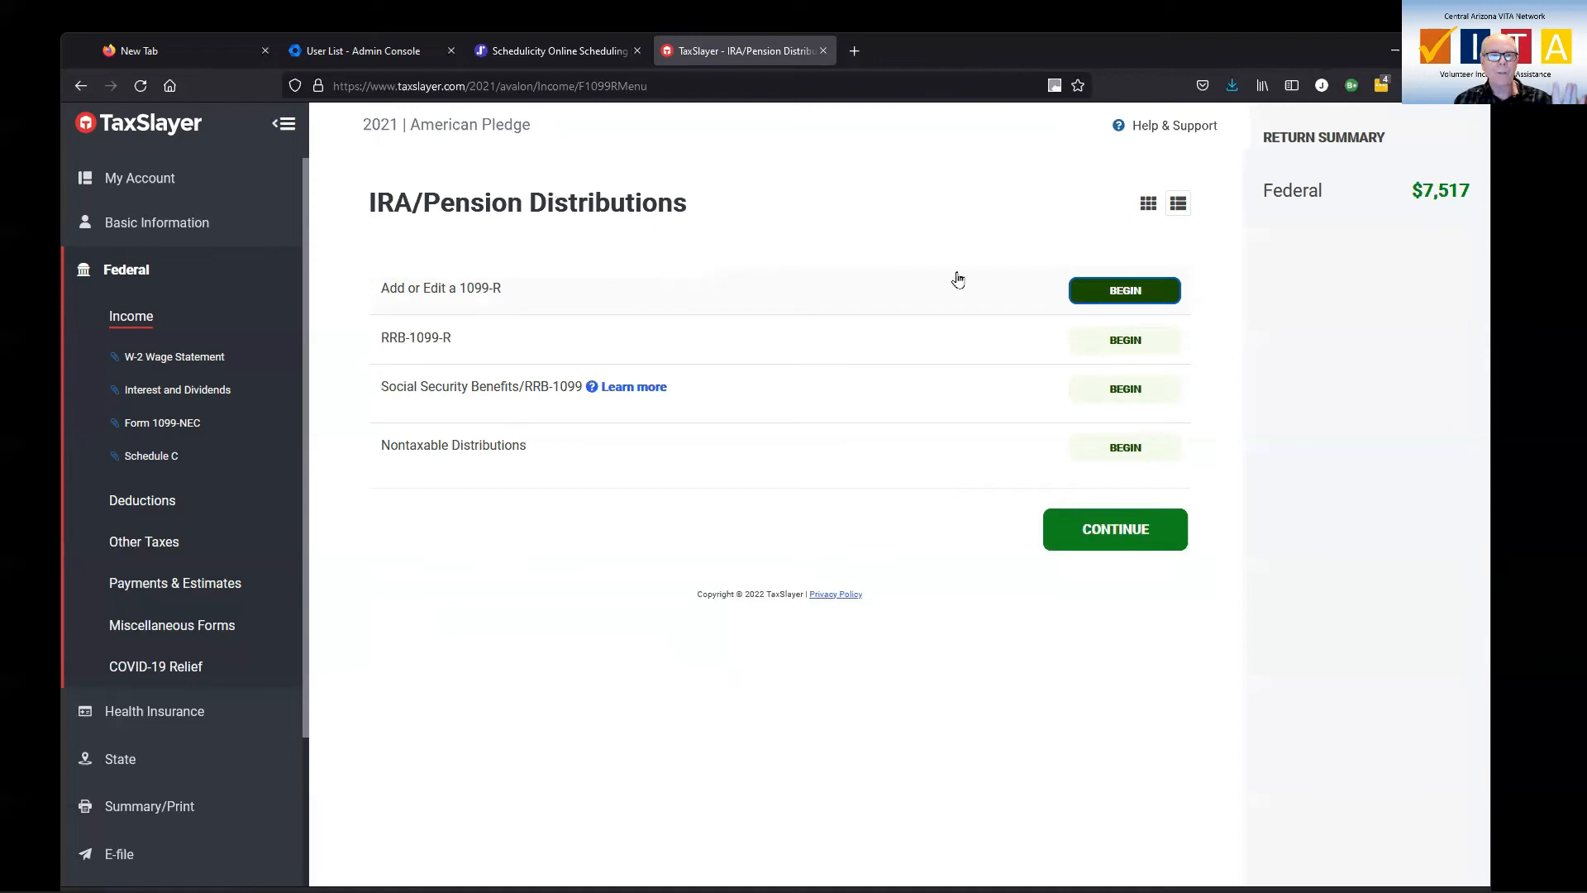
click(1131, 299)
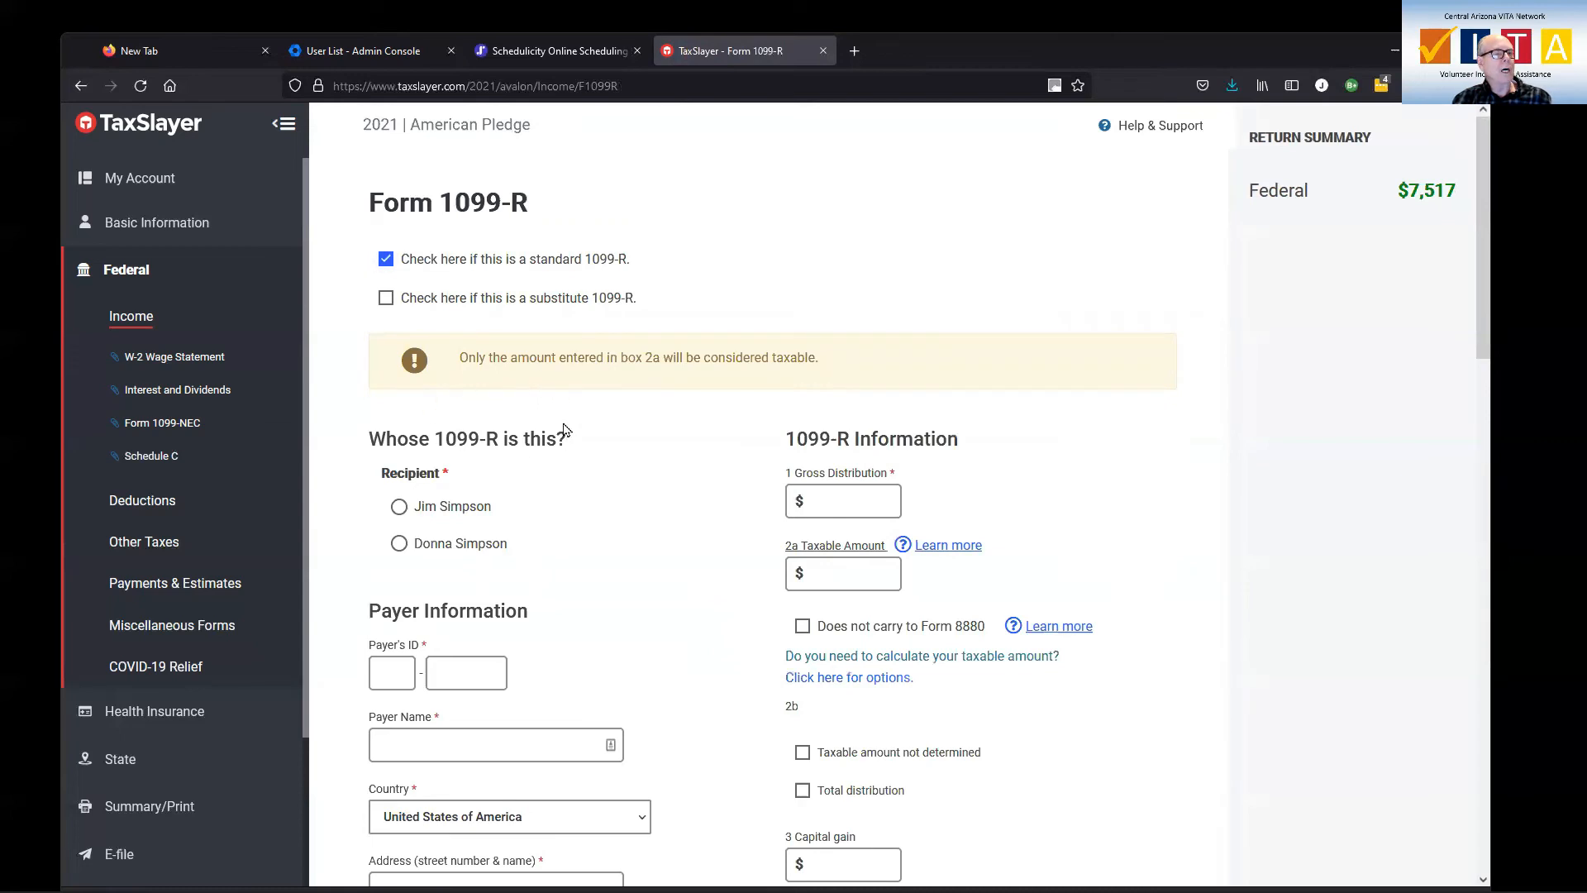
Select the primary taxpayer as the recipient of the standard 1099-R and enter the payer's ID number
click(399, 508)
scroll(632, 498, down, 3)
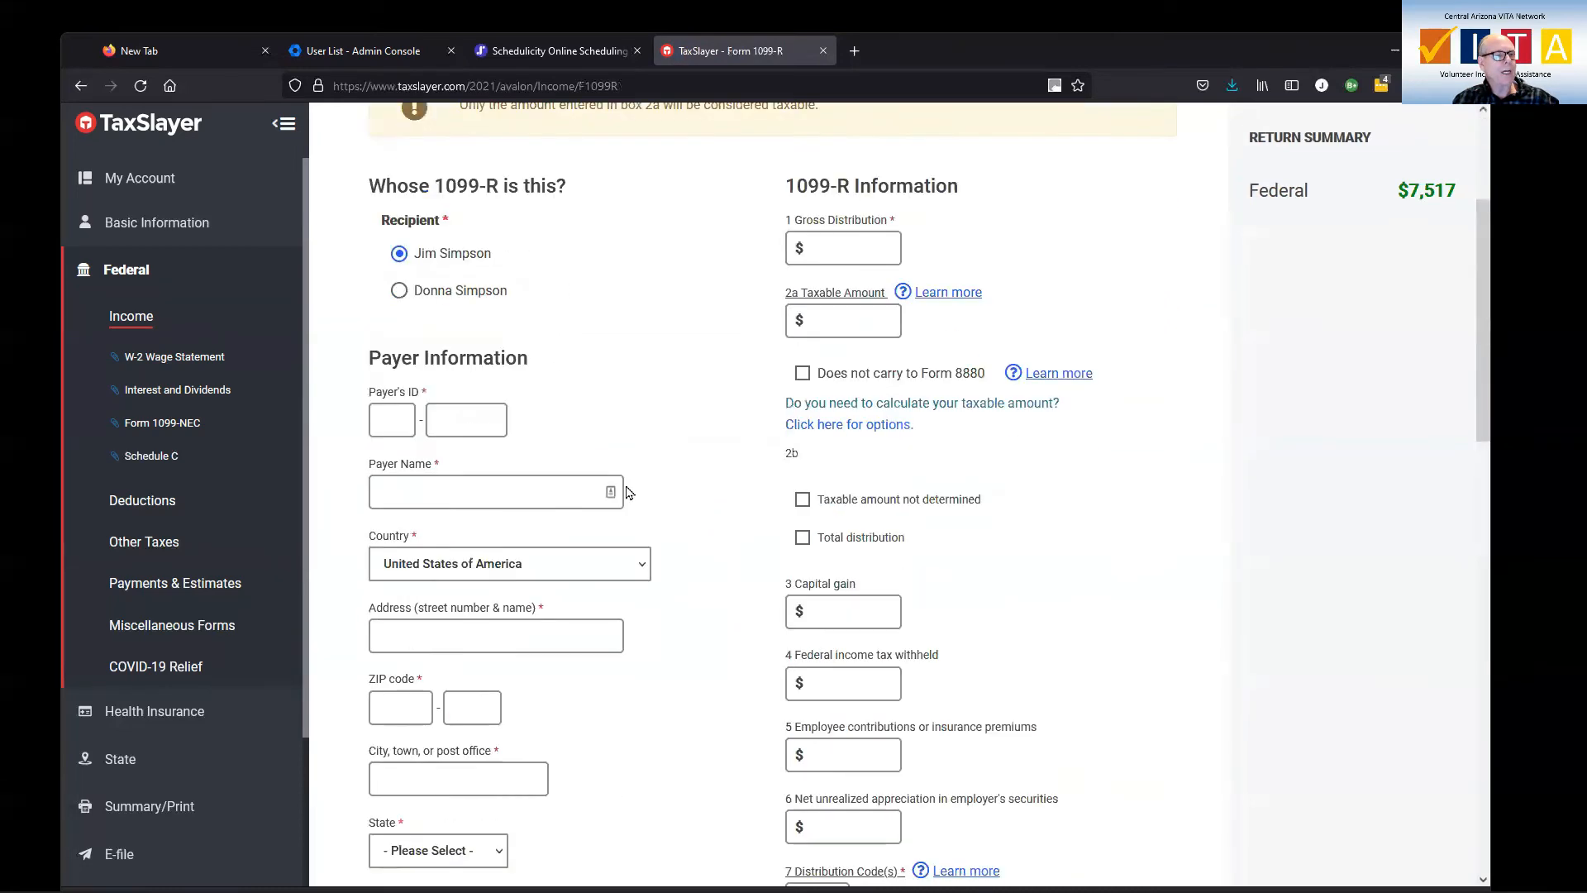
click(393, 419)
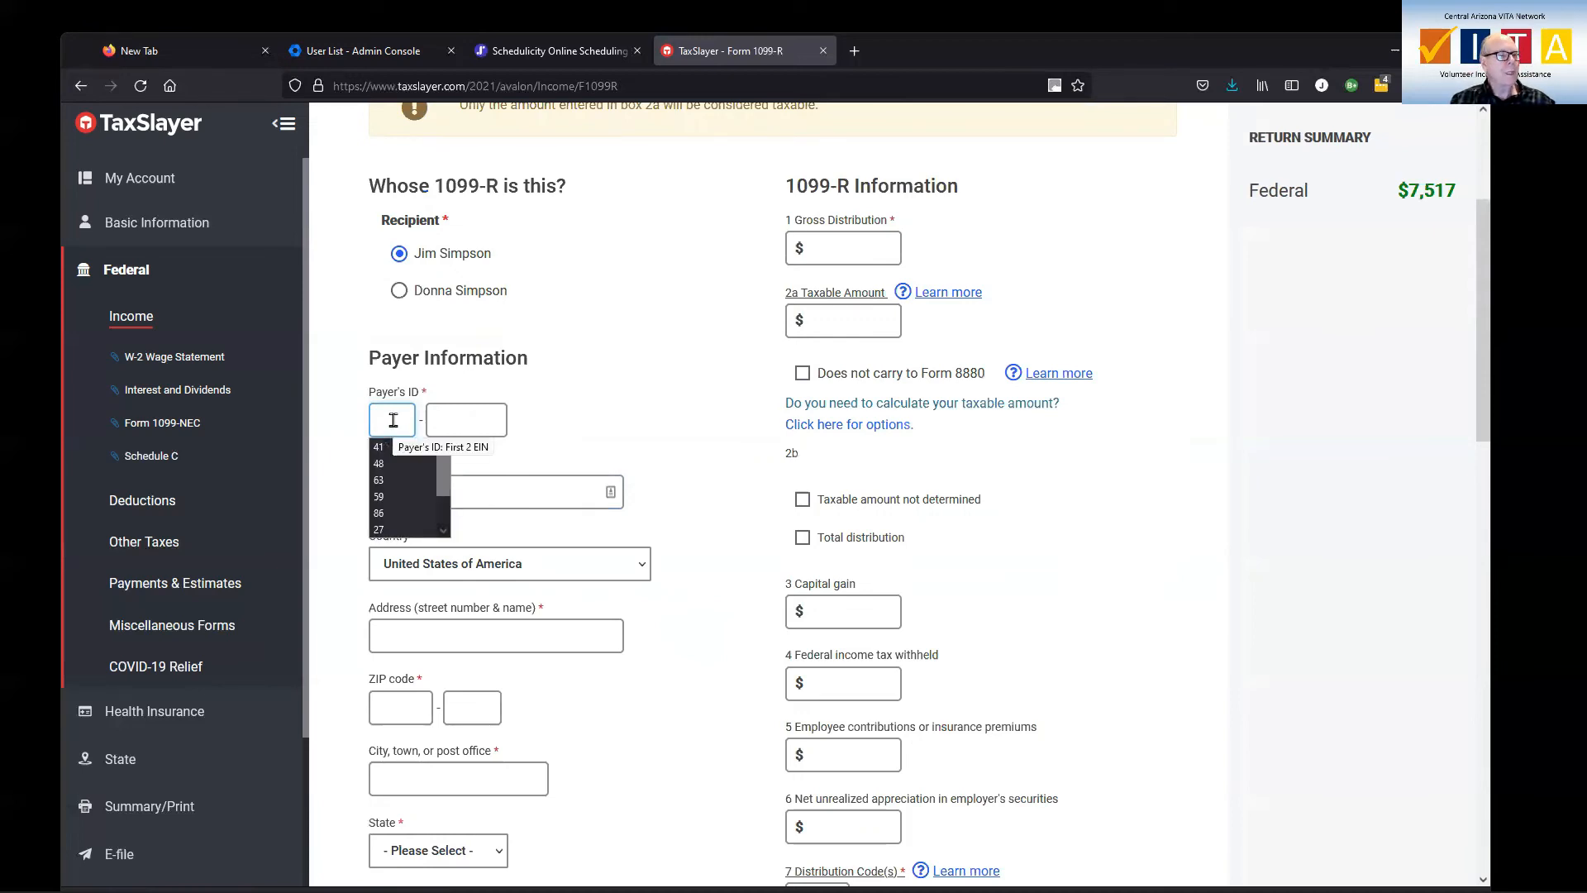
text(86)
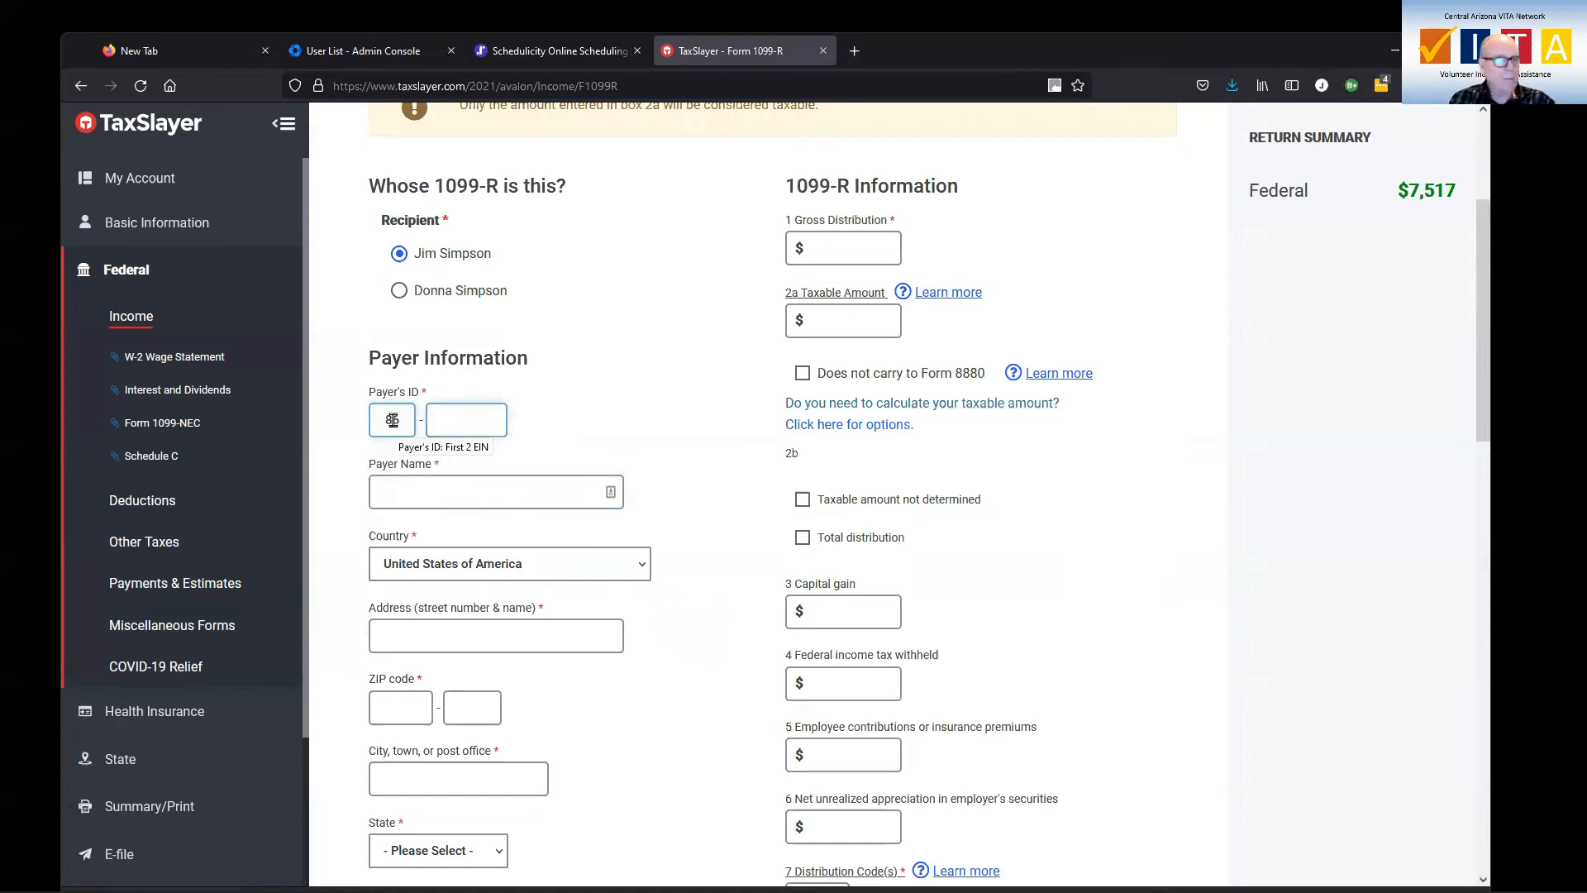
click(479, 419)
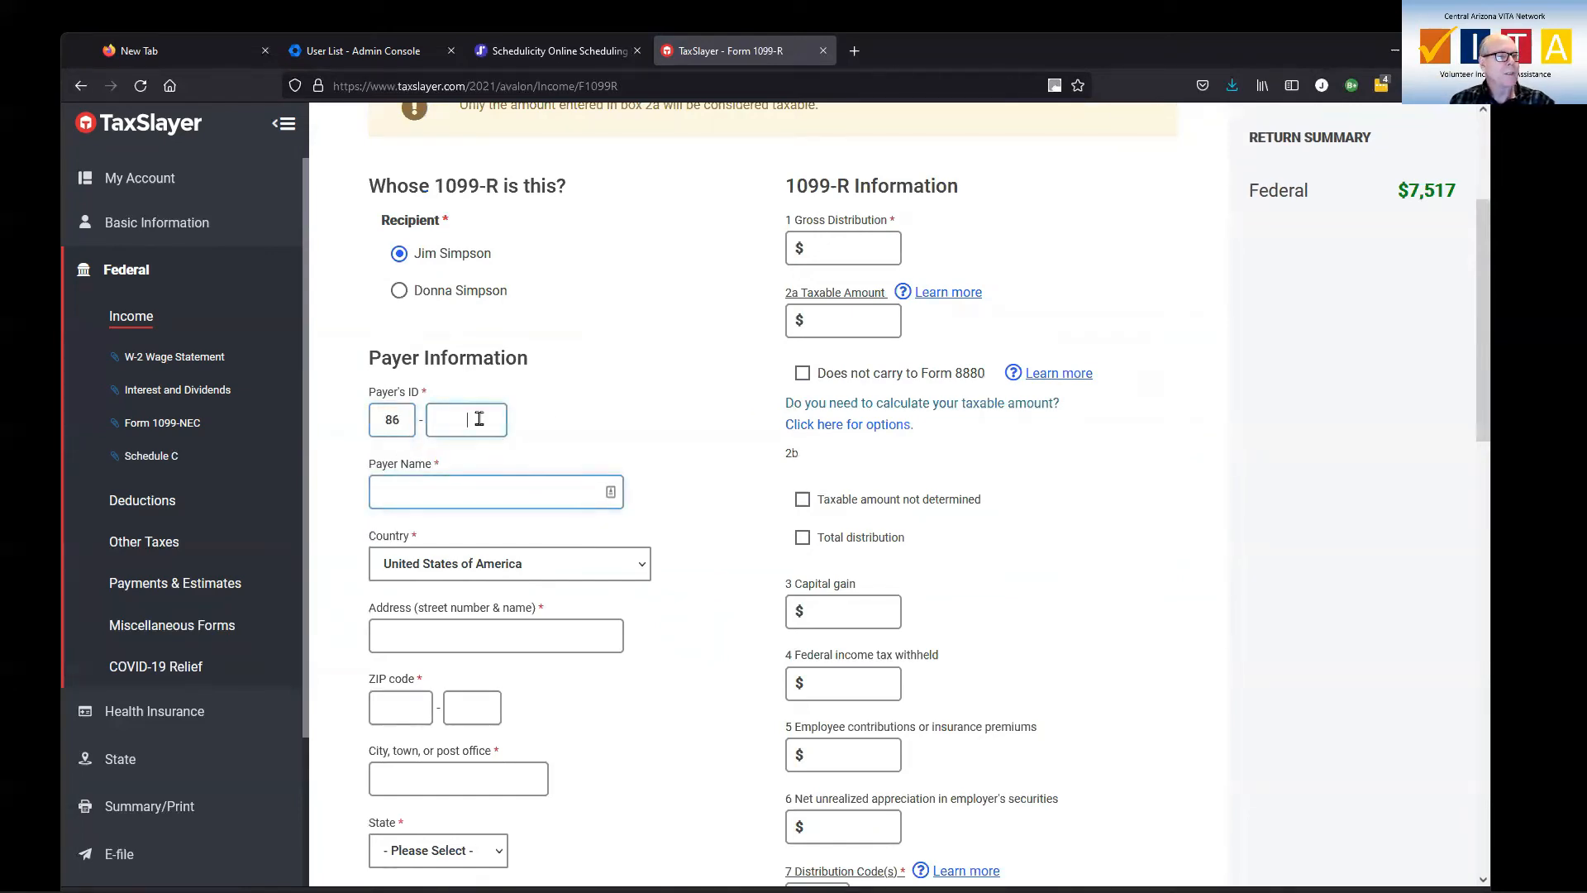
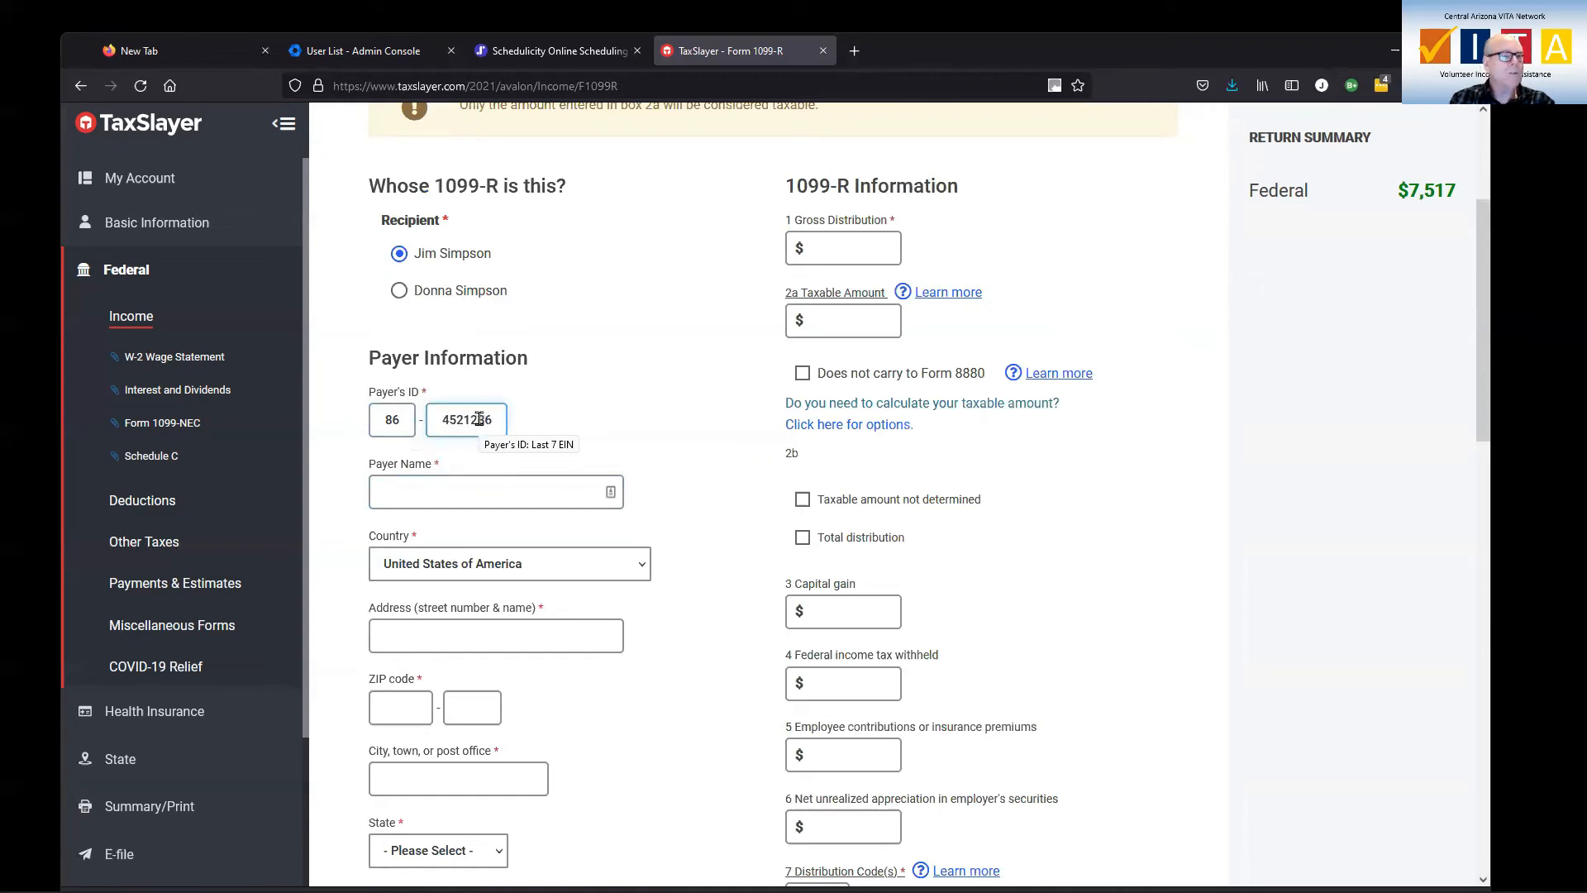
Enter ASRS as the 1099-R payer name and fill in the payer's street address and ZIP code
click(548, 488)
text(AS)
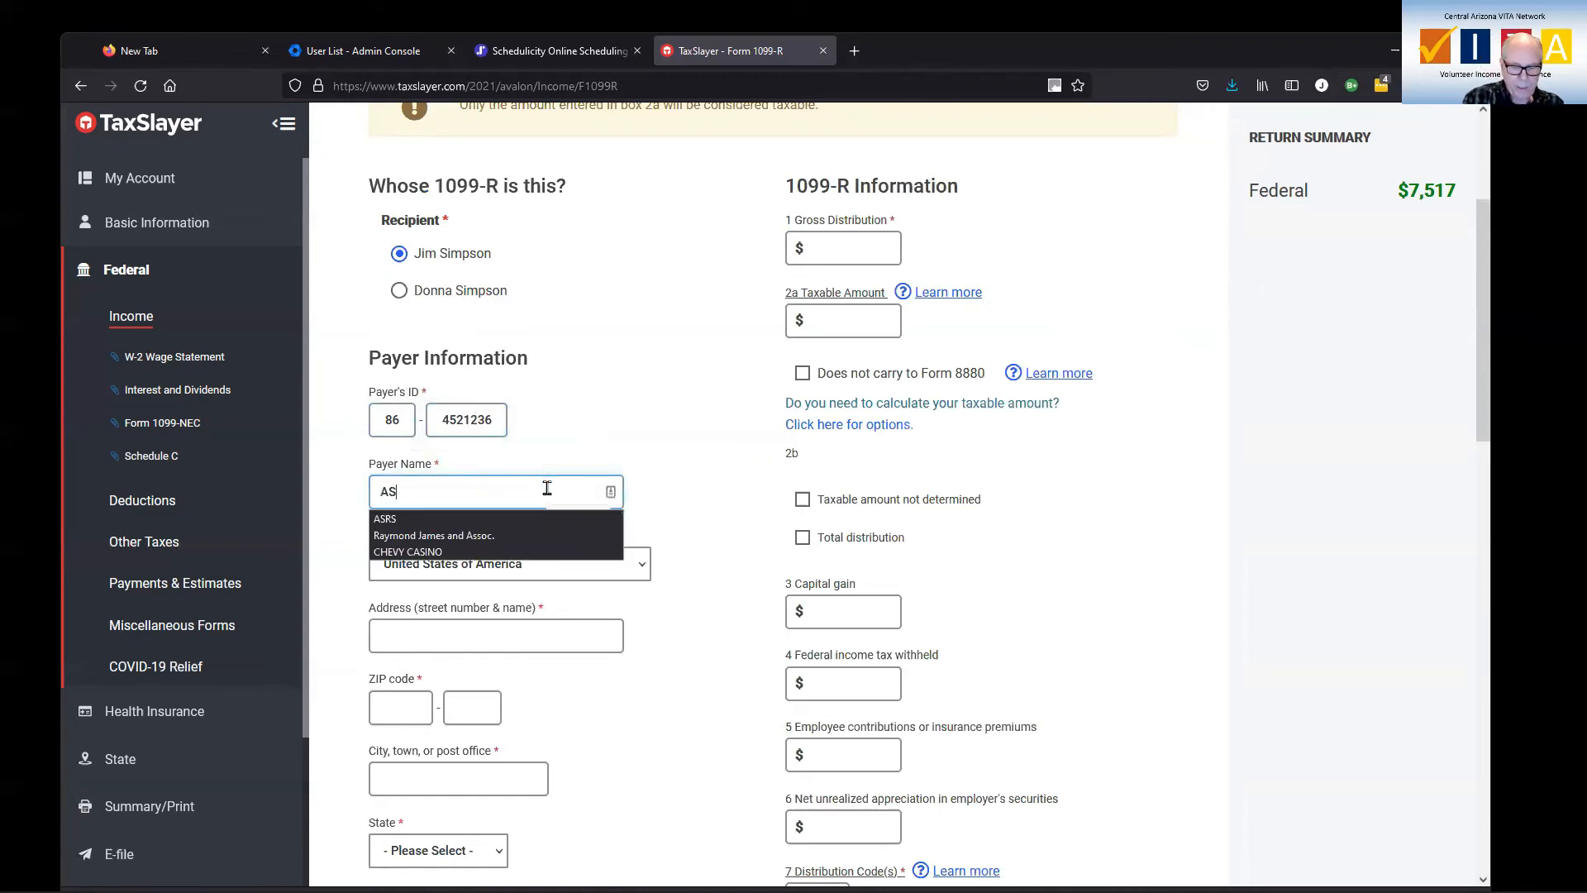
text(RS)
key(Tab)
key(Tab)
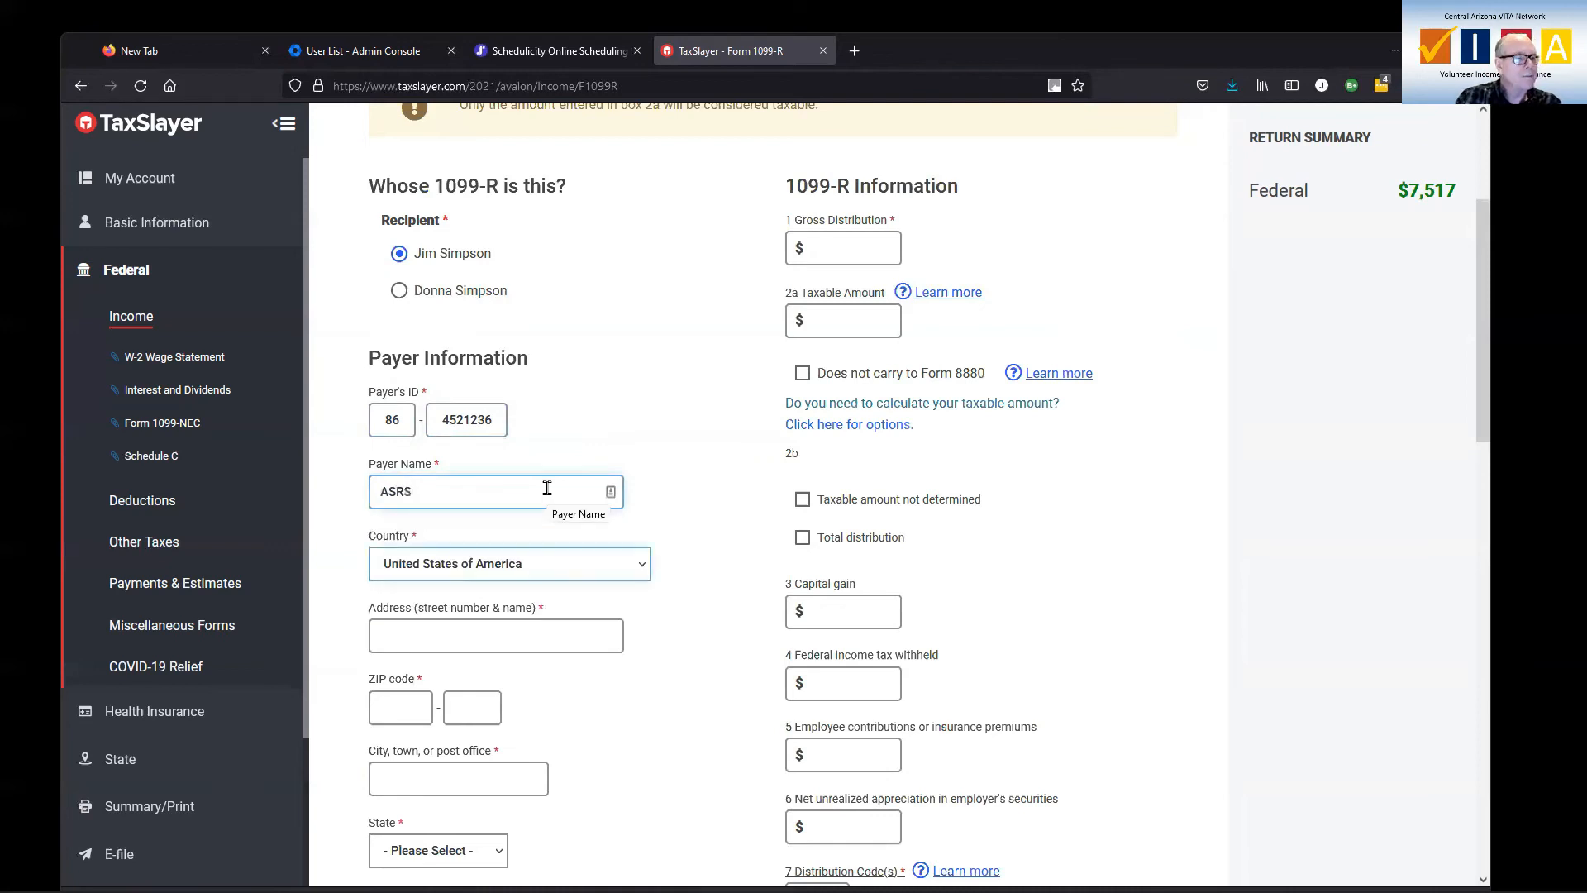
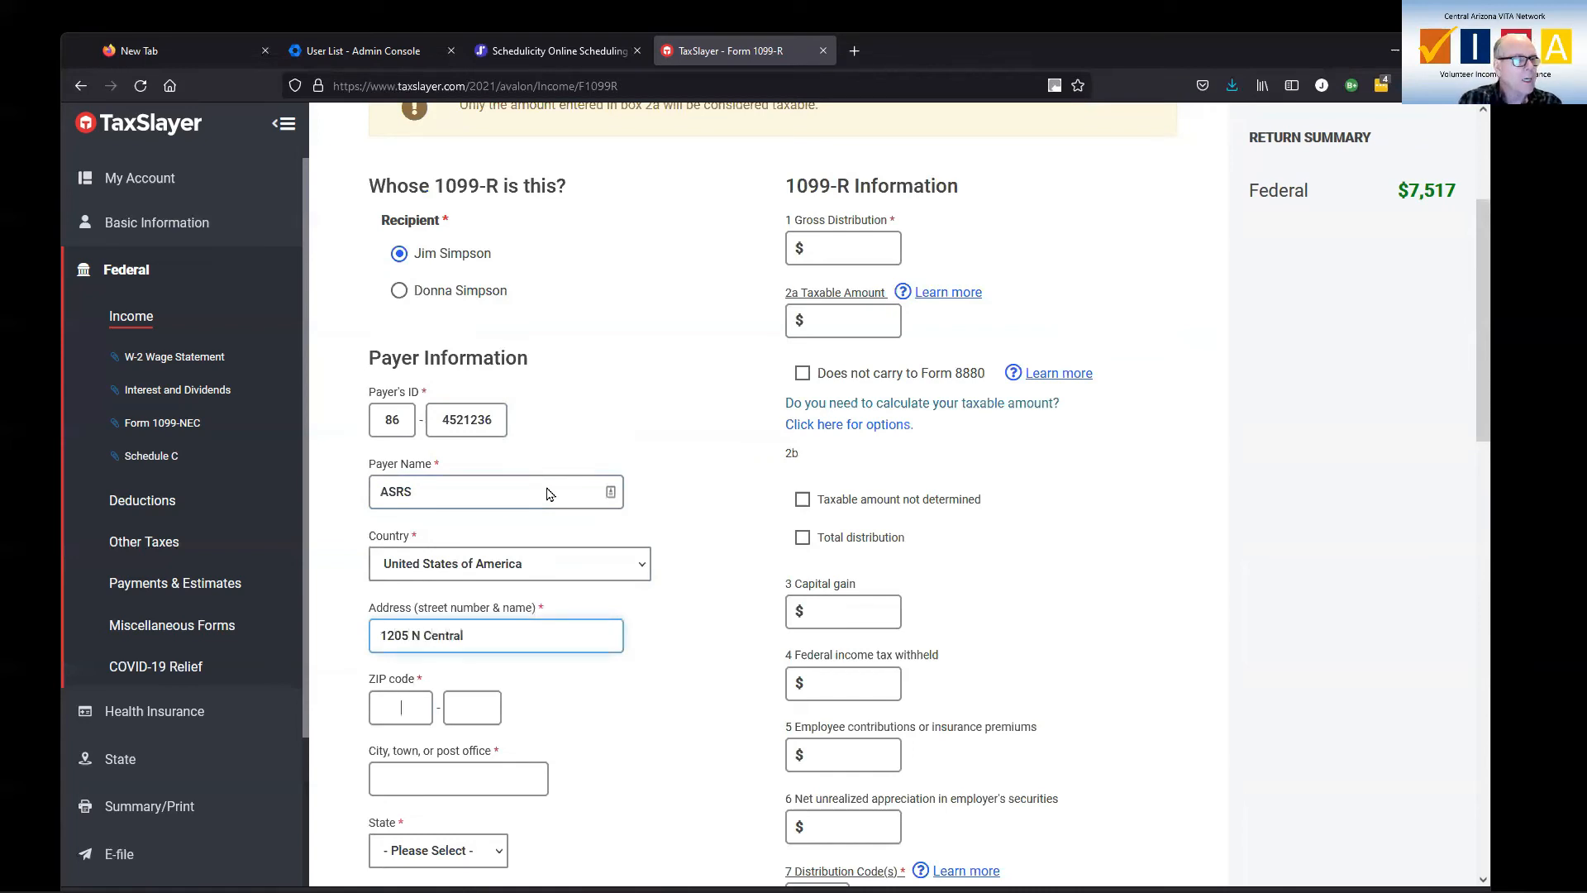
key(Tab)
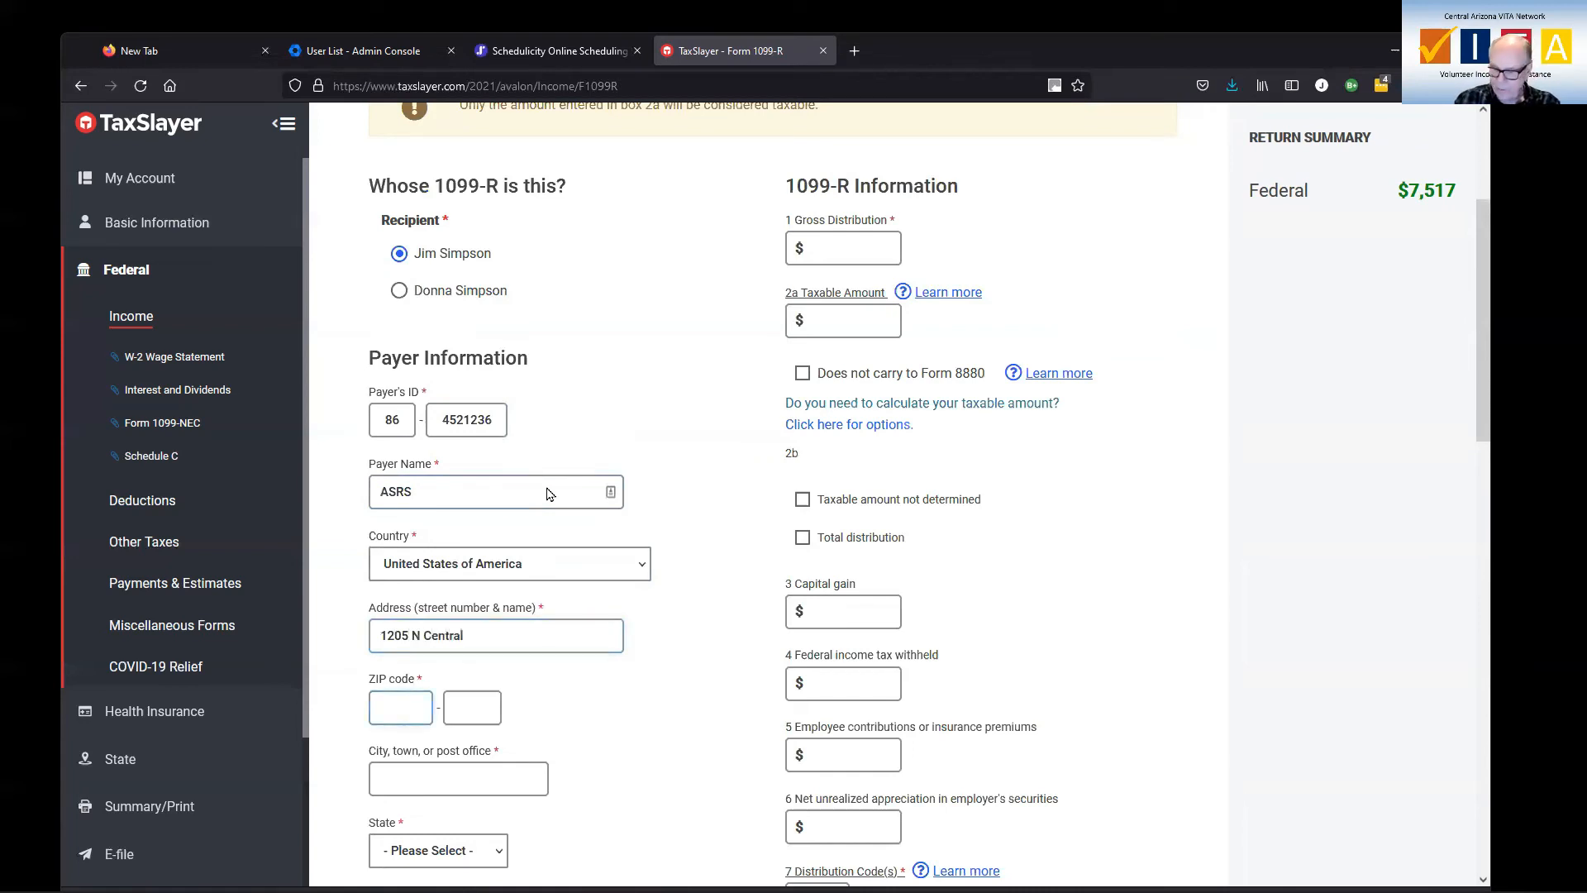
text(85013)
key(Tab)
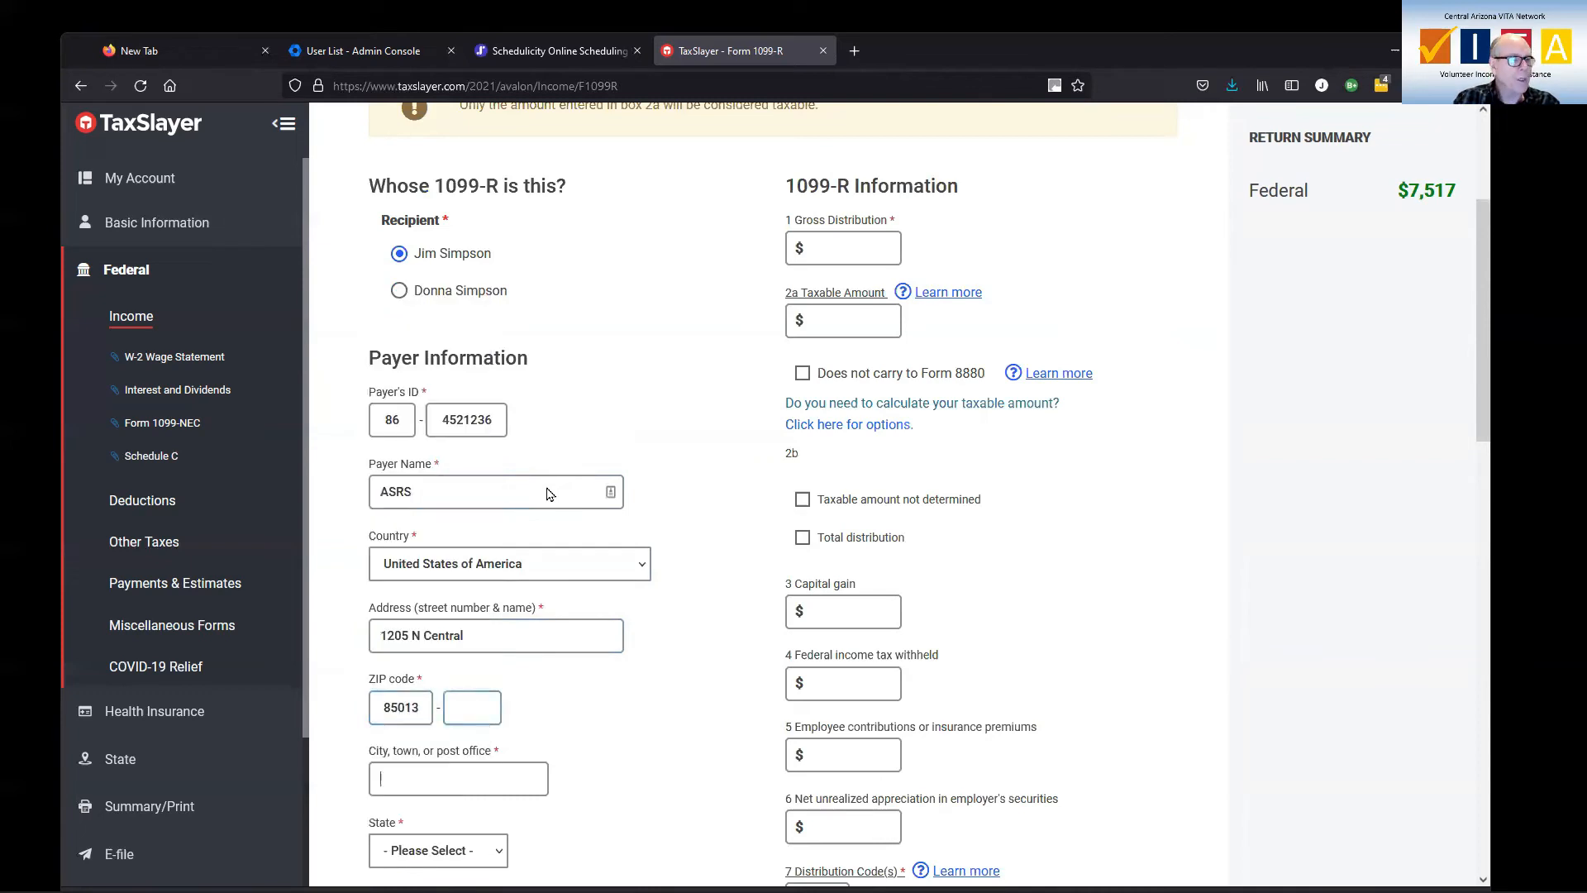
Review the rest of the 1099-R form, including the payer city, recipient address, rollover and state/local sections
scroll(581, 514, down, 2)
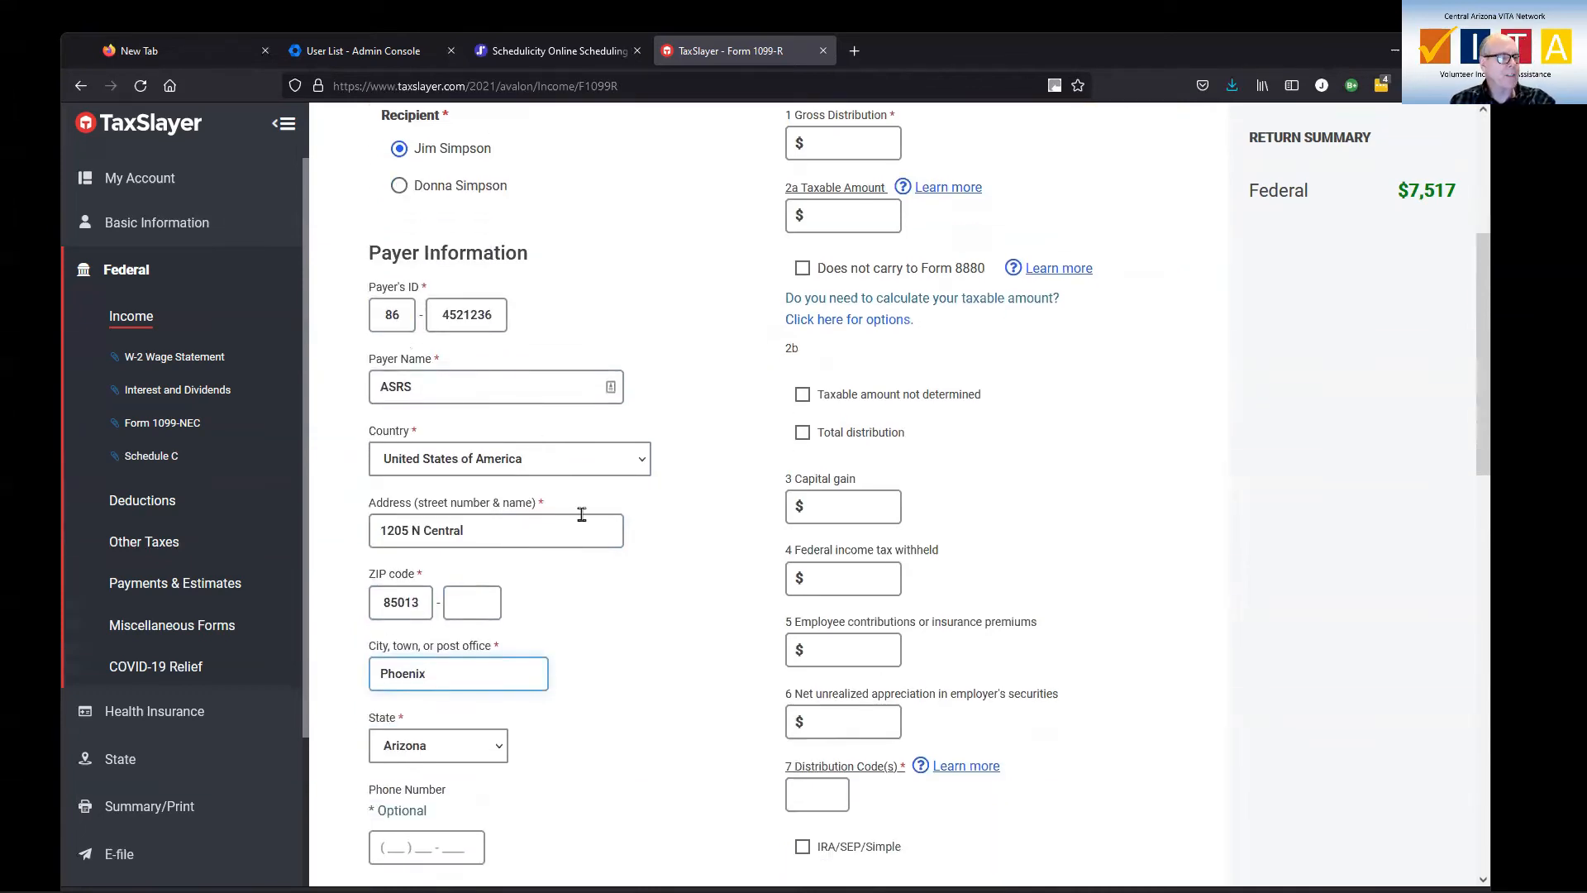
scroll(581, 514, down, 3)
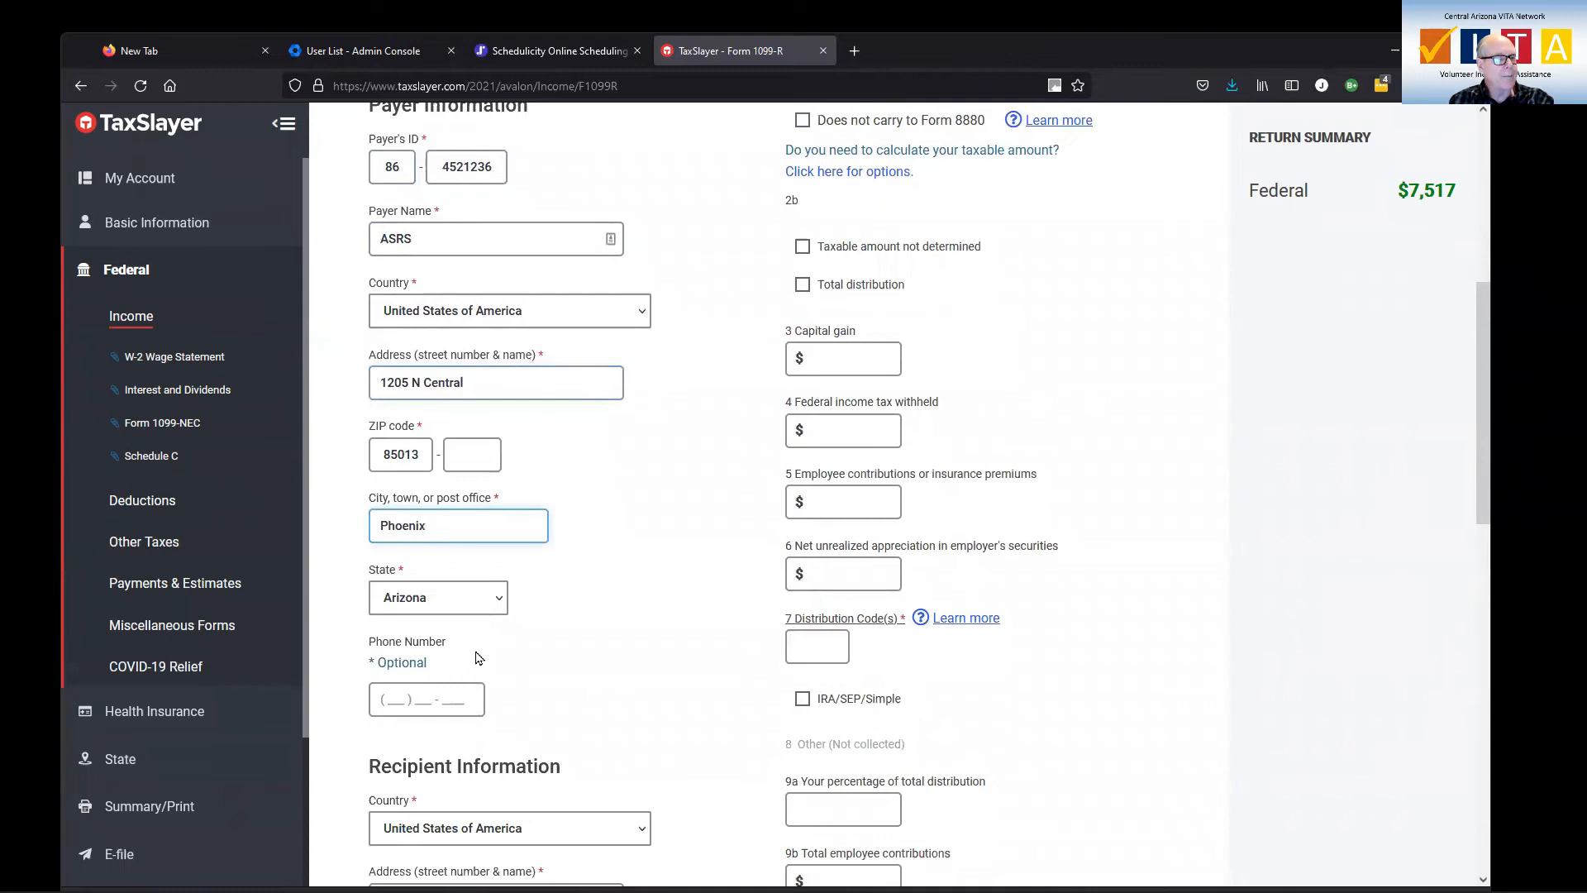
scroll(593, 655, down, 1)
scroll(593, 654, down, 5)
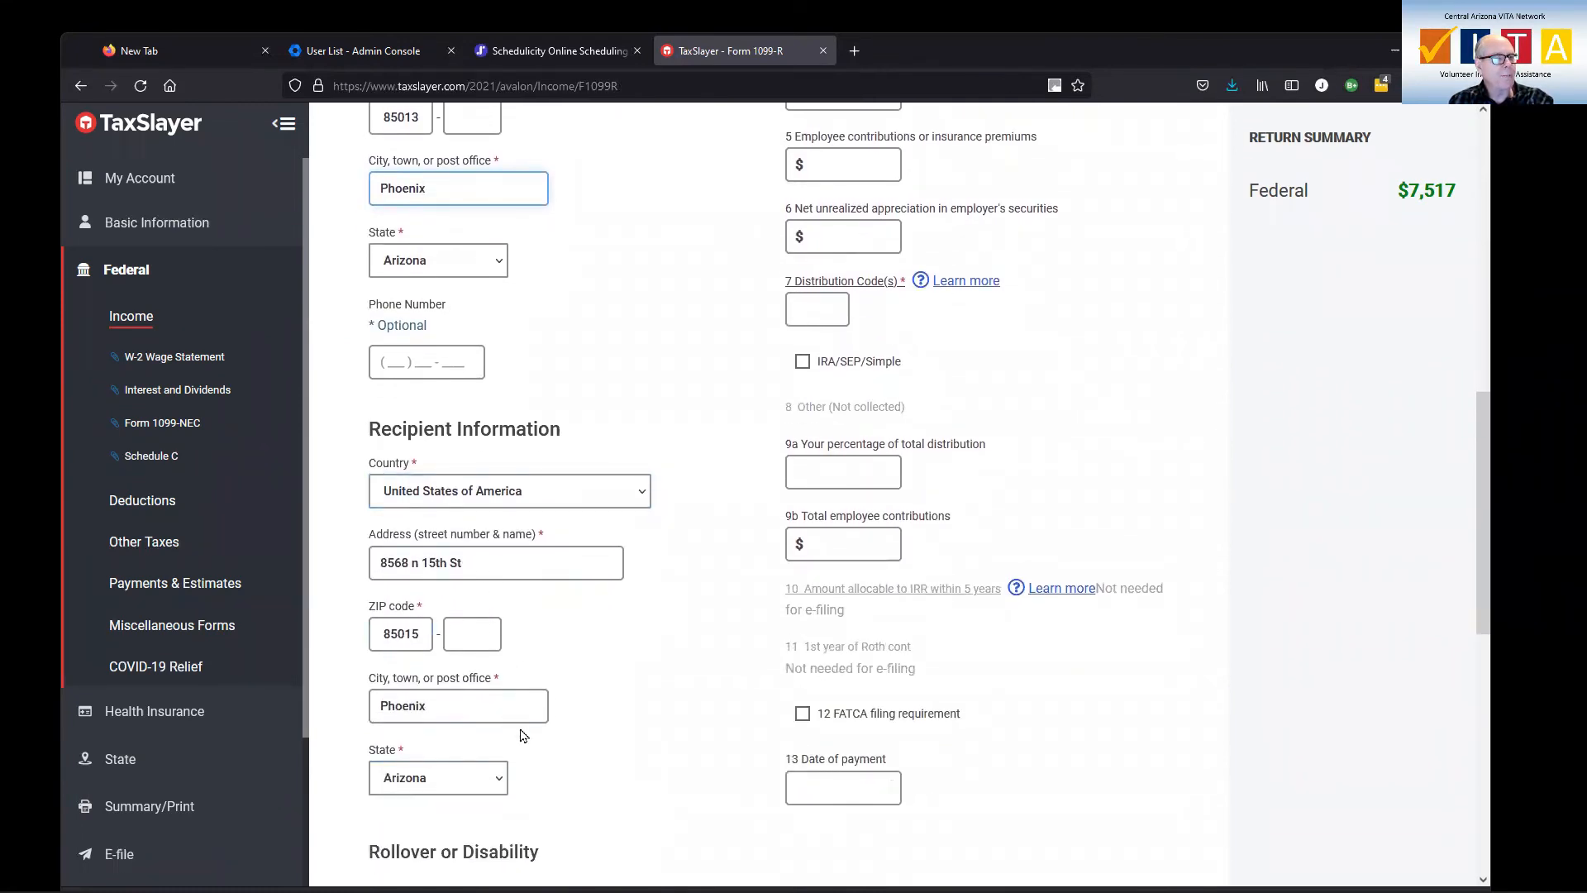
scroll(589, 704, down, 1)
scroll(590, 703, down, 3)
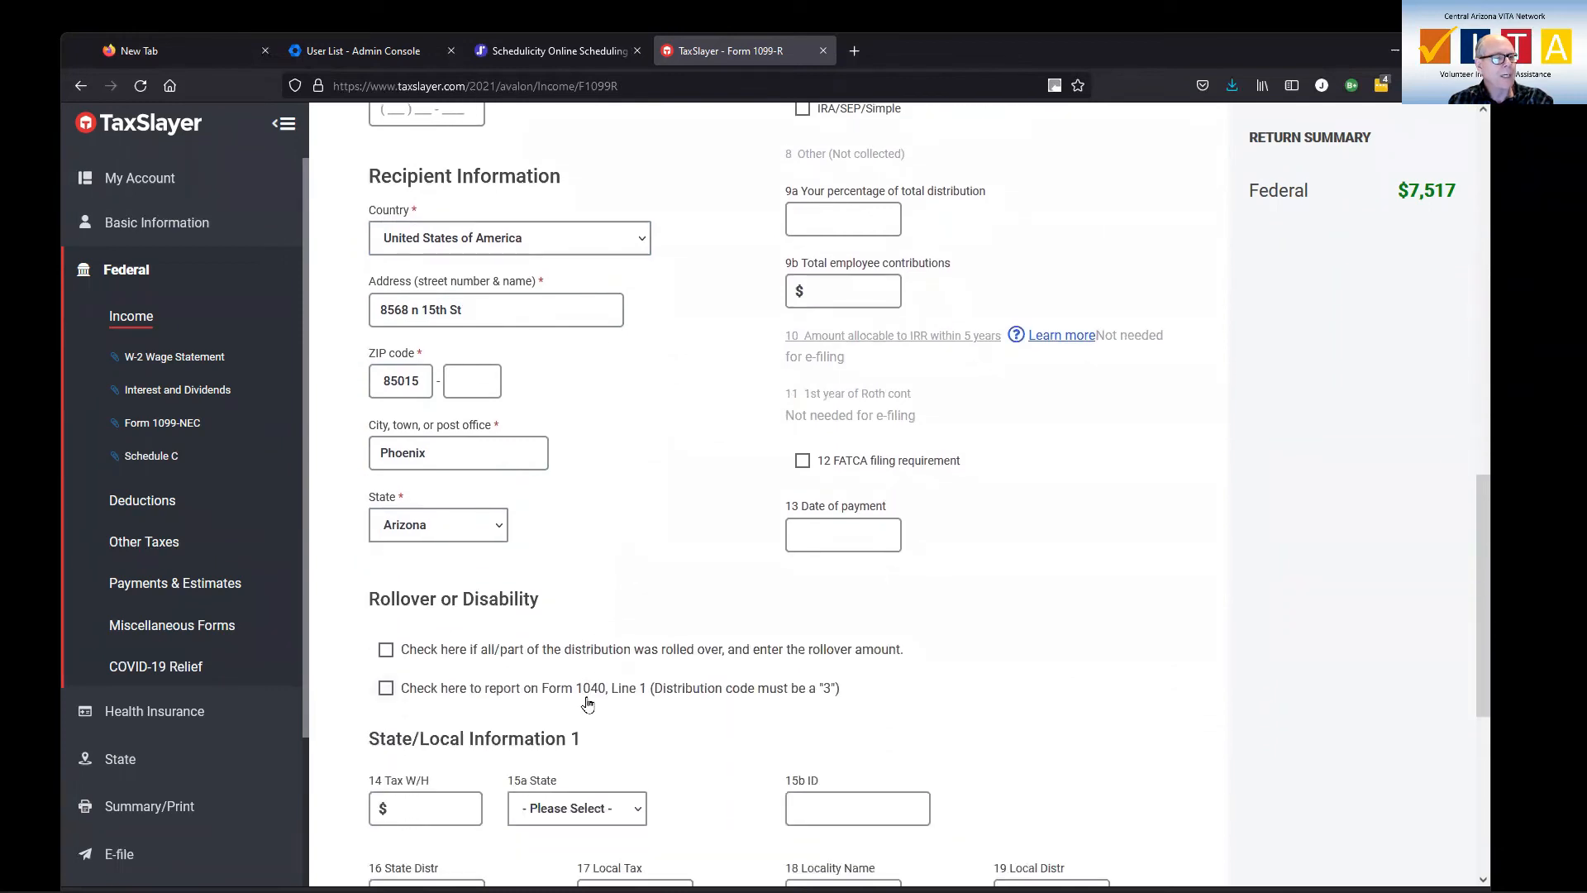
scroll(588, 704, down, 1)
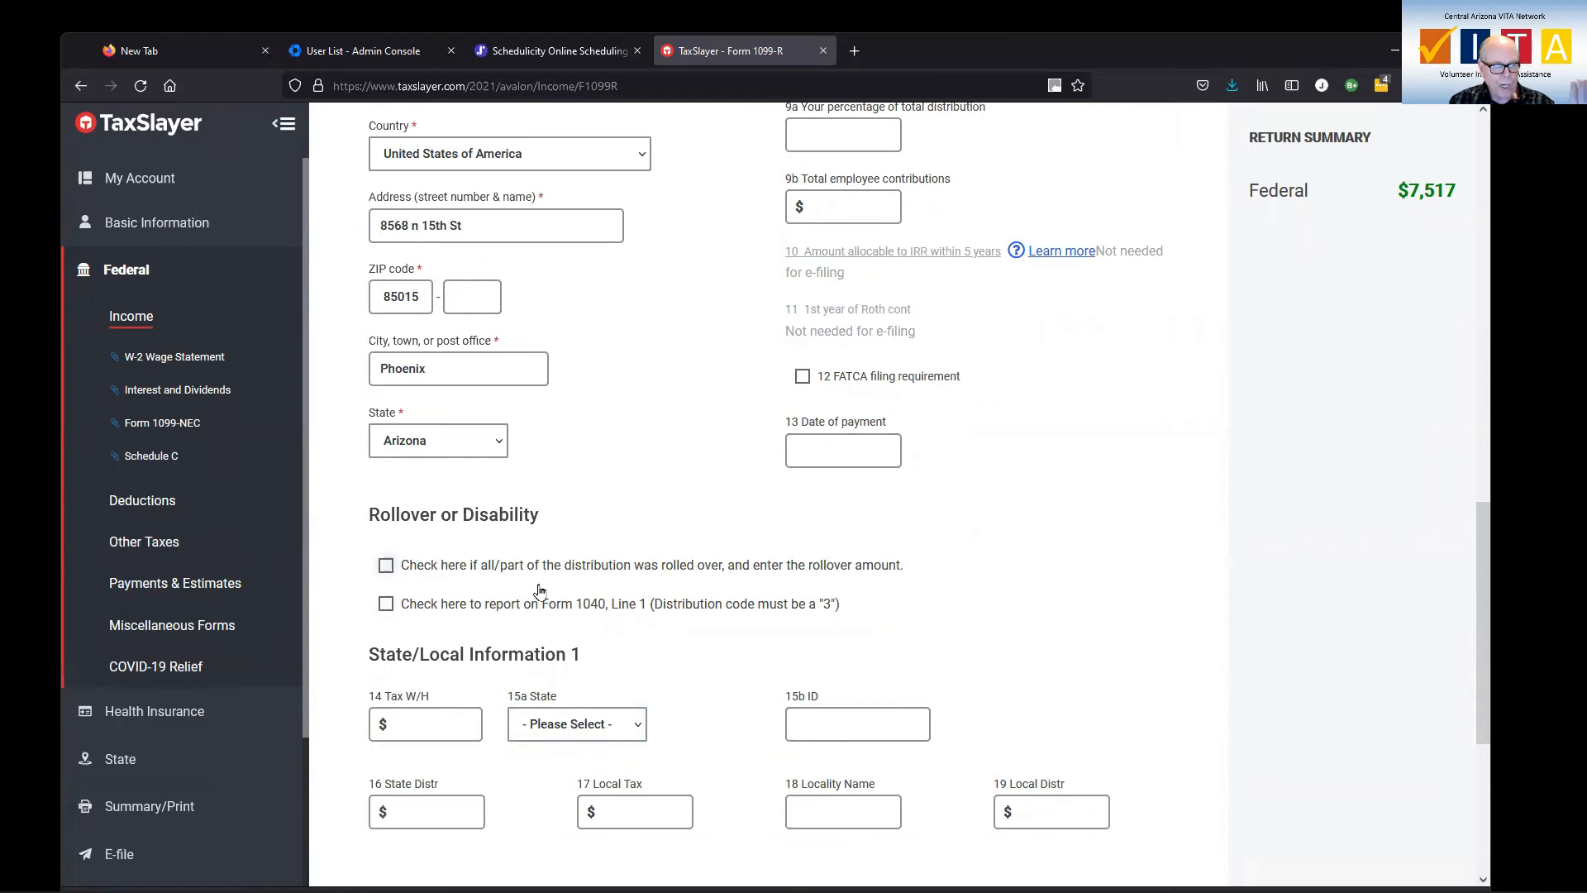
Enter 20000 as the 1099-R gross distribution and carry it over as the taxable amount
scroll(575, 630, up, 8)
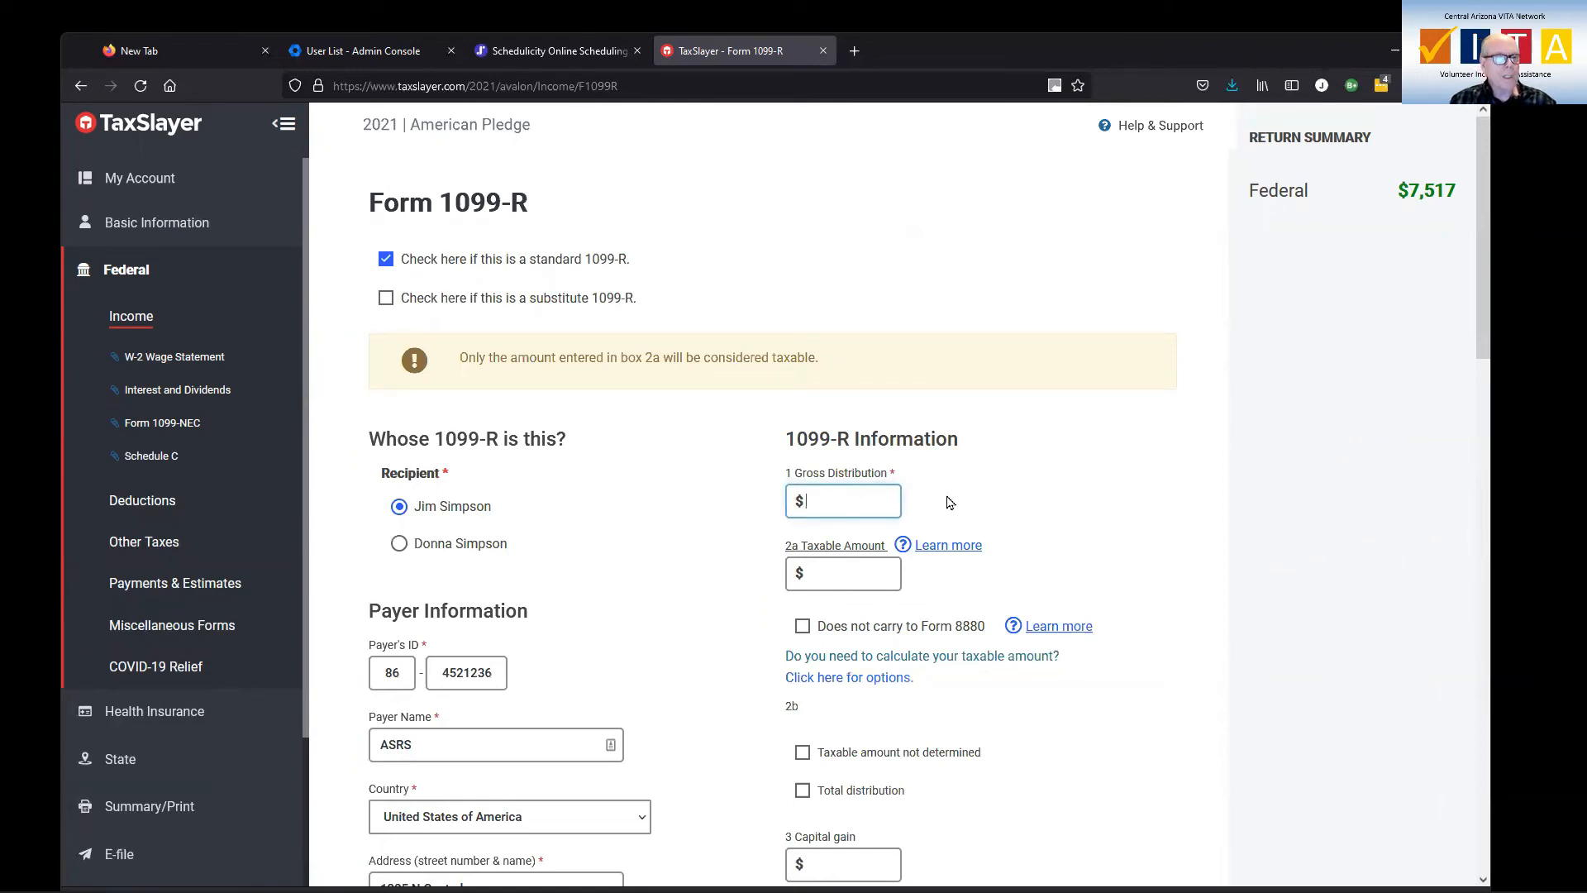
text(2000)
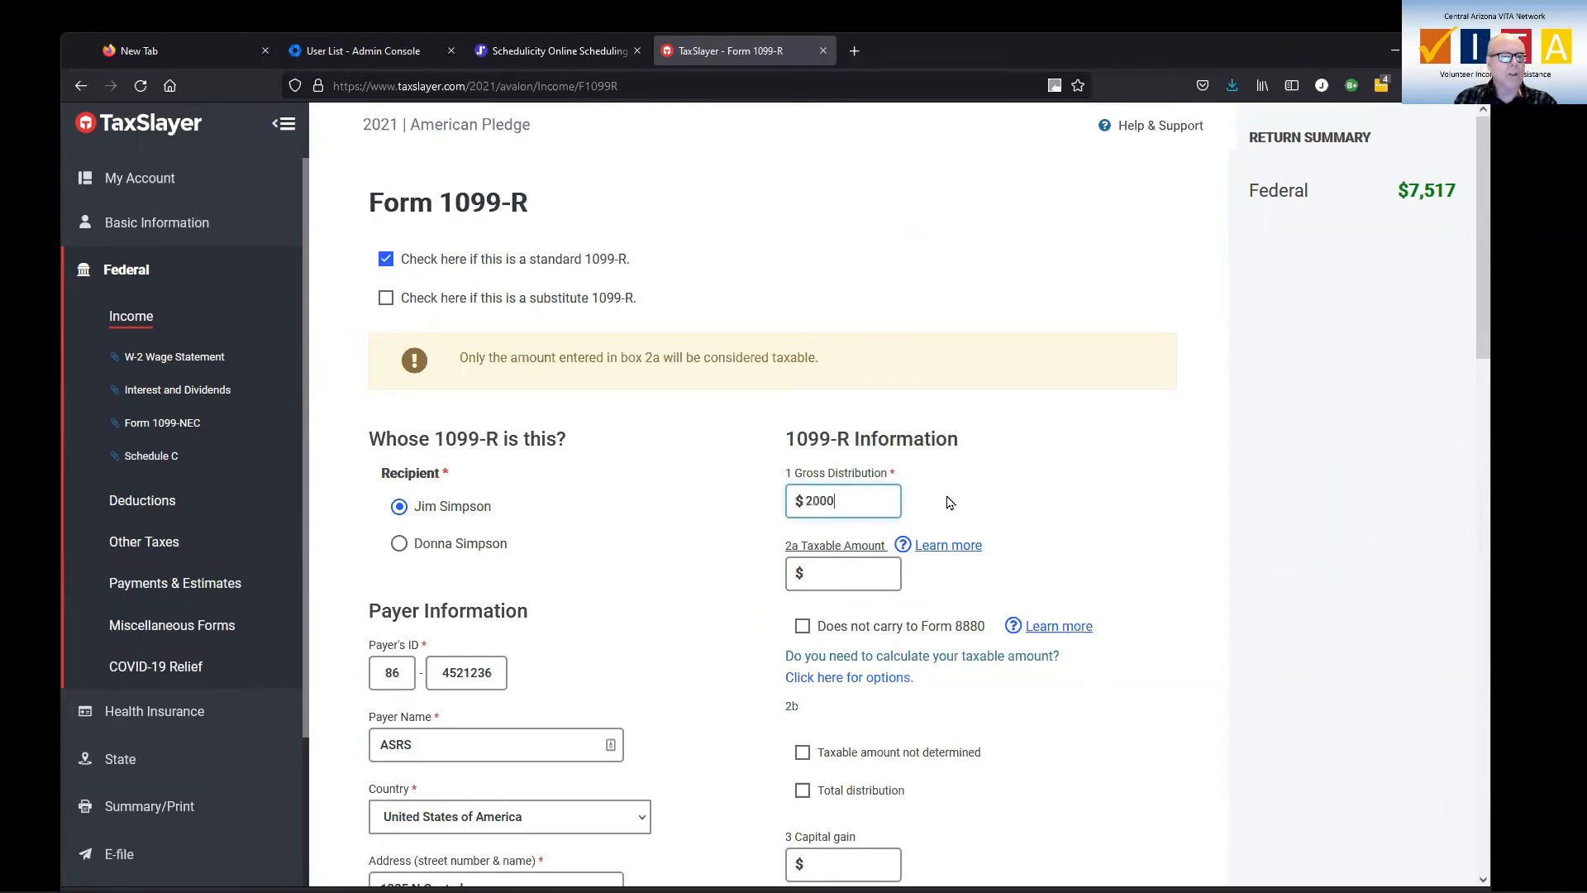
text(0)
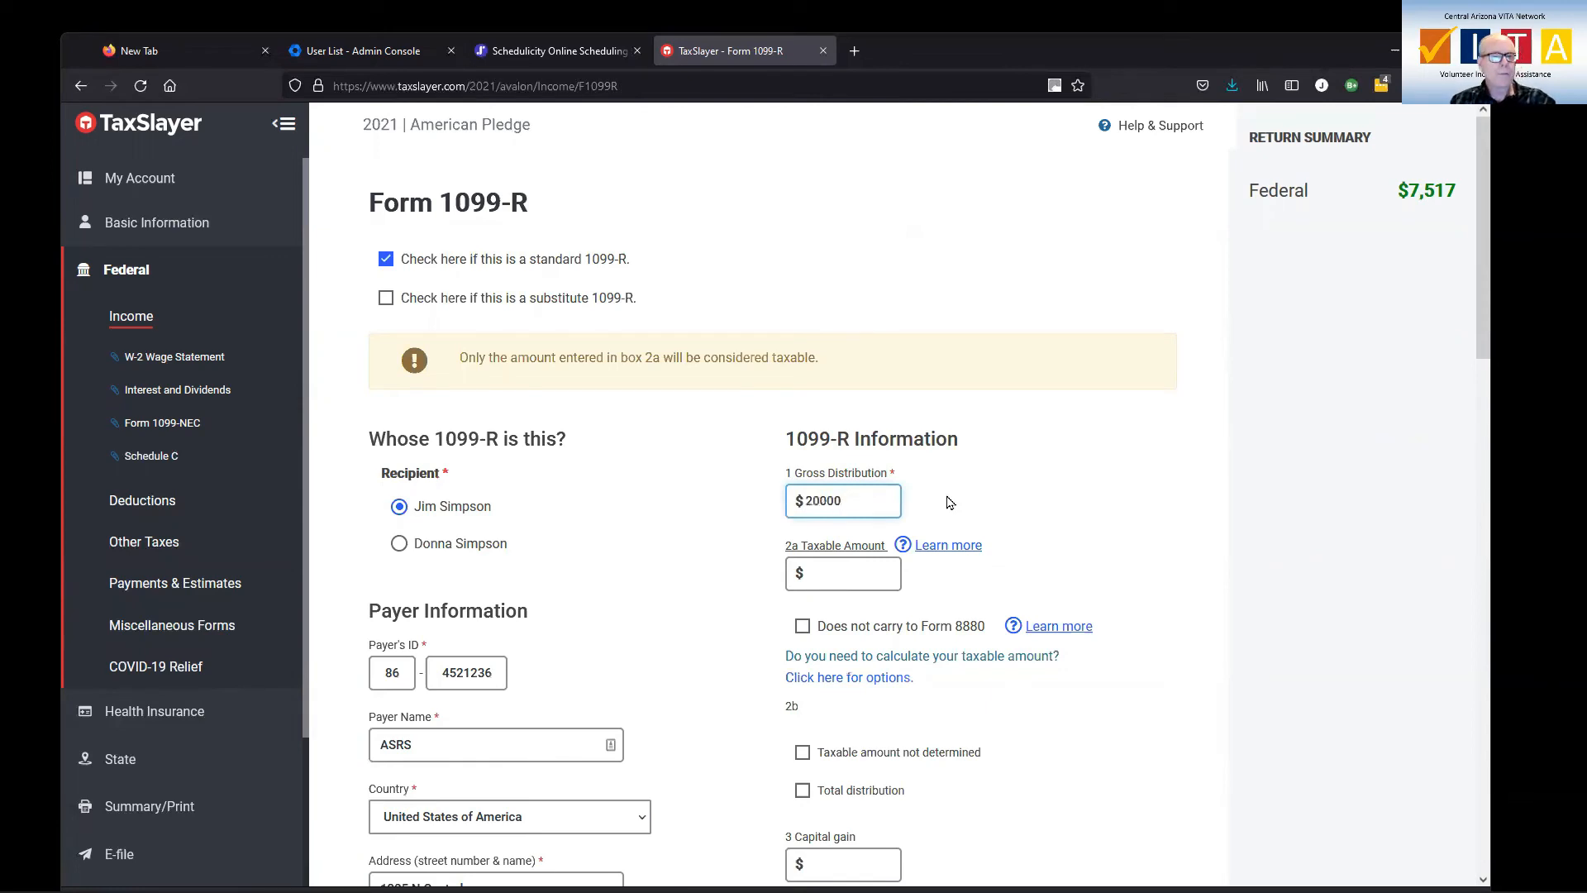
click(871, 574)
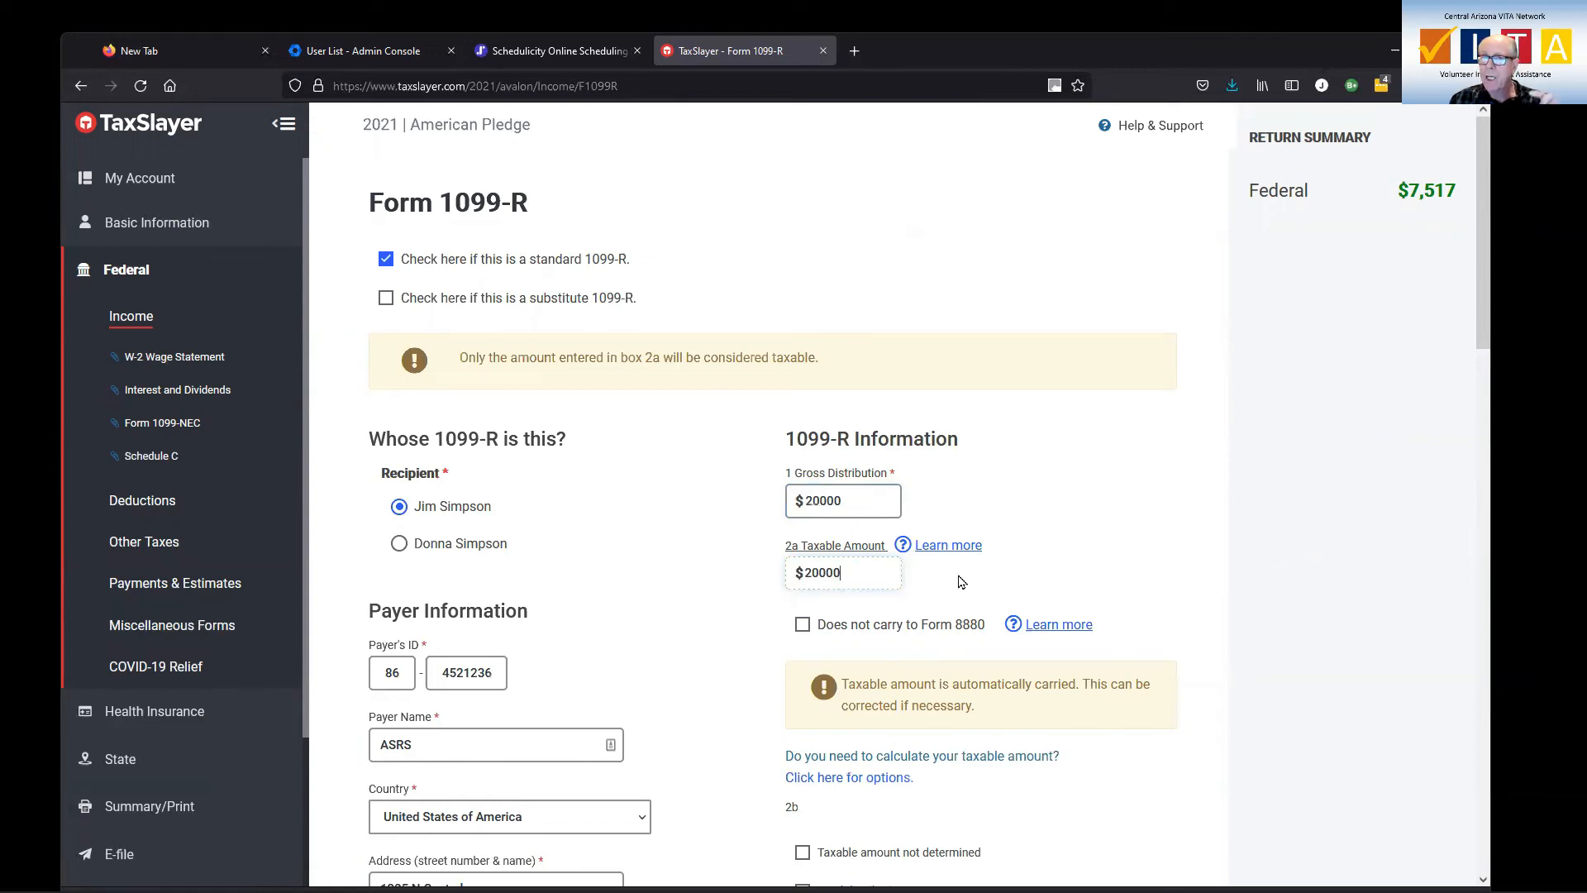
Set the 1099-R federal income tax withheld in box 4 to 2000
scroll(967, 582, down, 2)
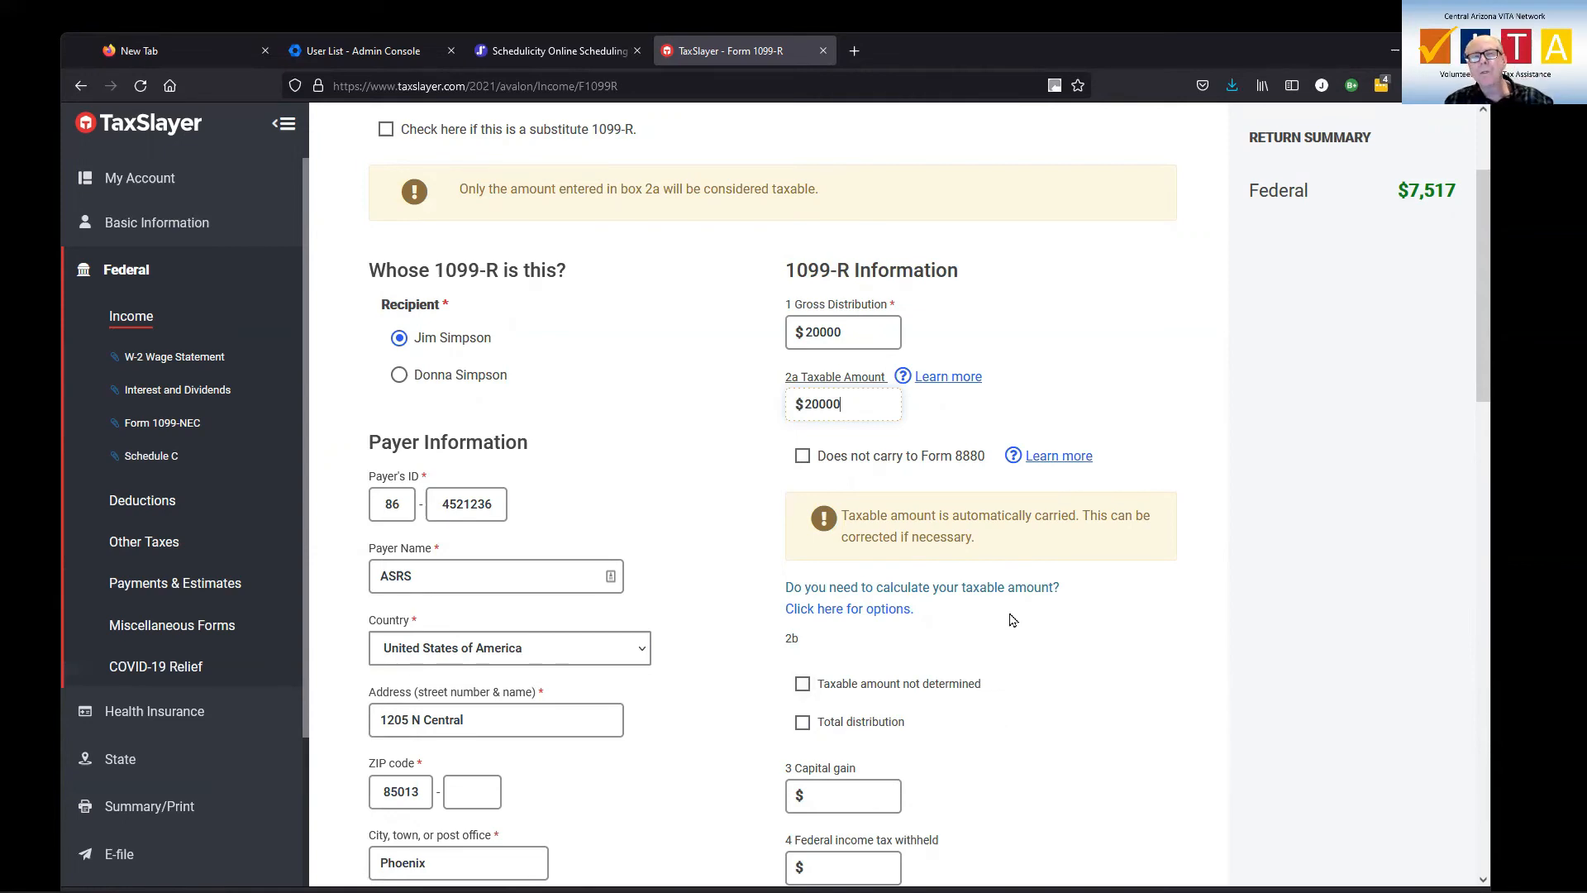
scroll(984, 554, down, 4)
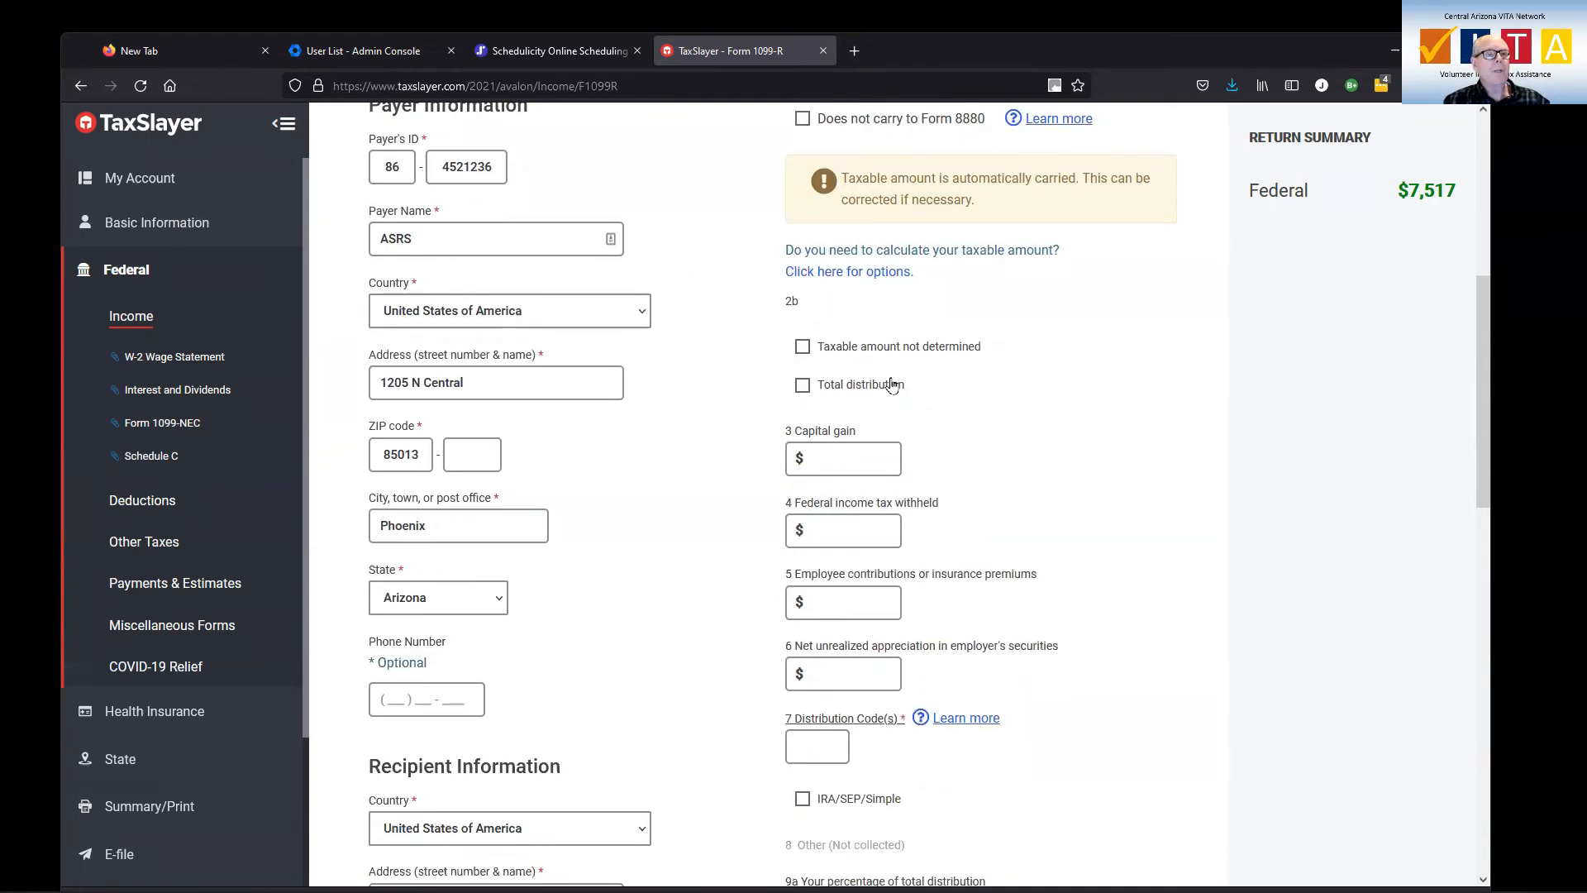
click(976, 447)
scroll(976, 447, down, 1)
click(882, 446)
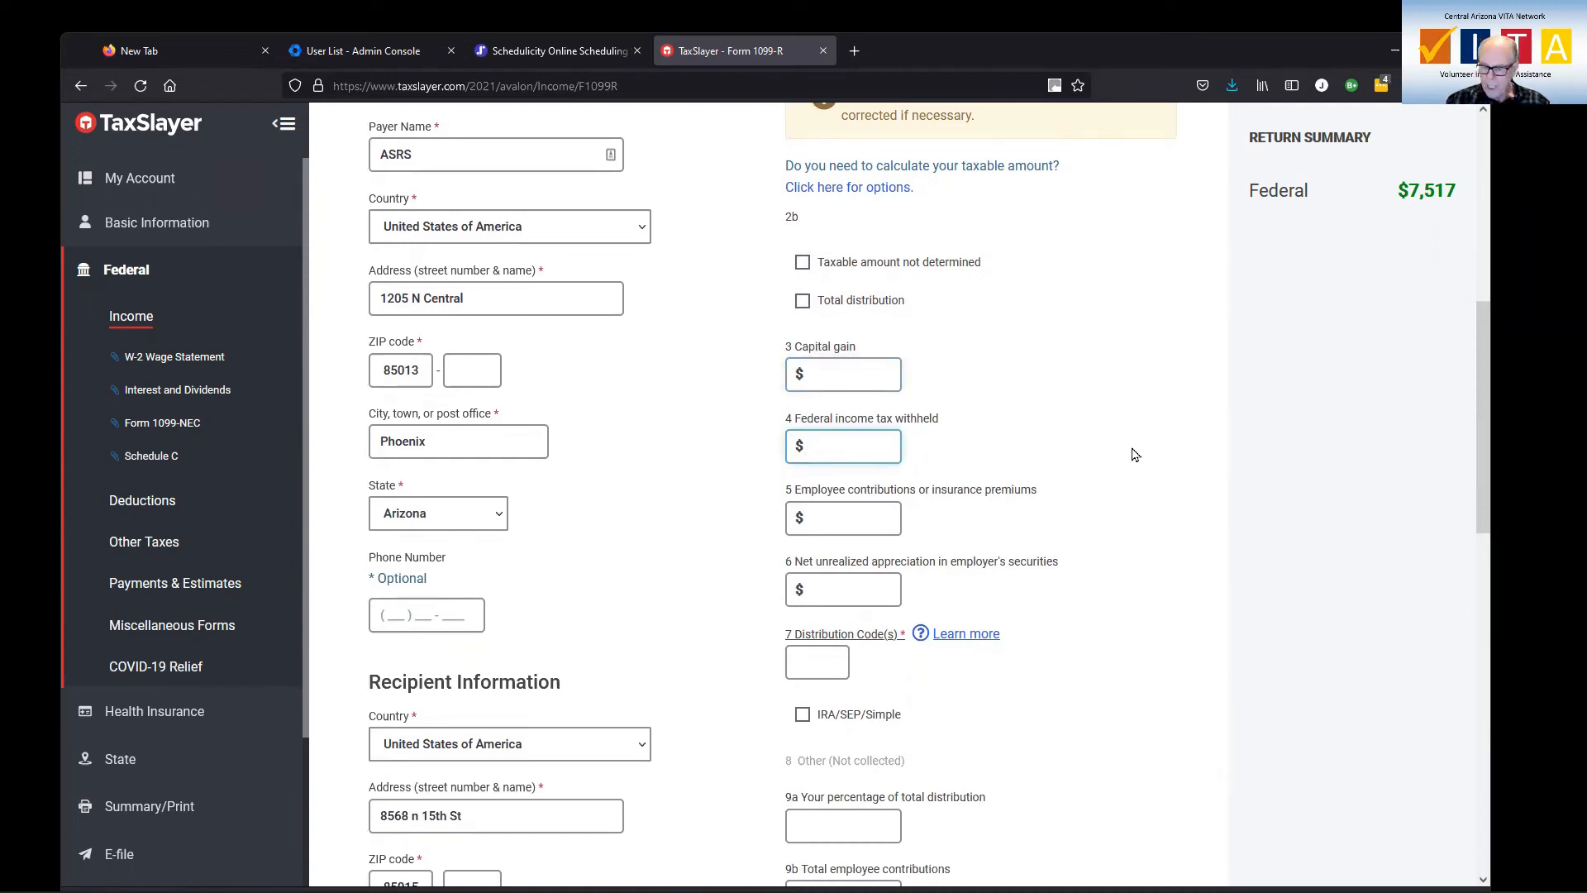
text(2000)
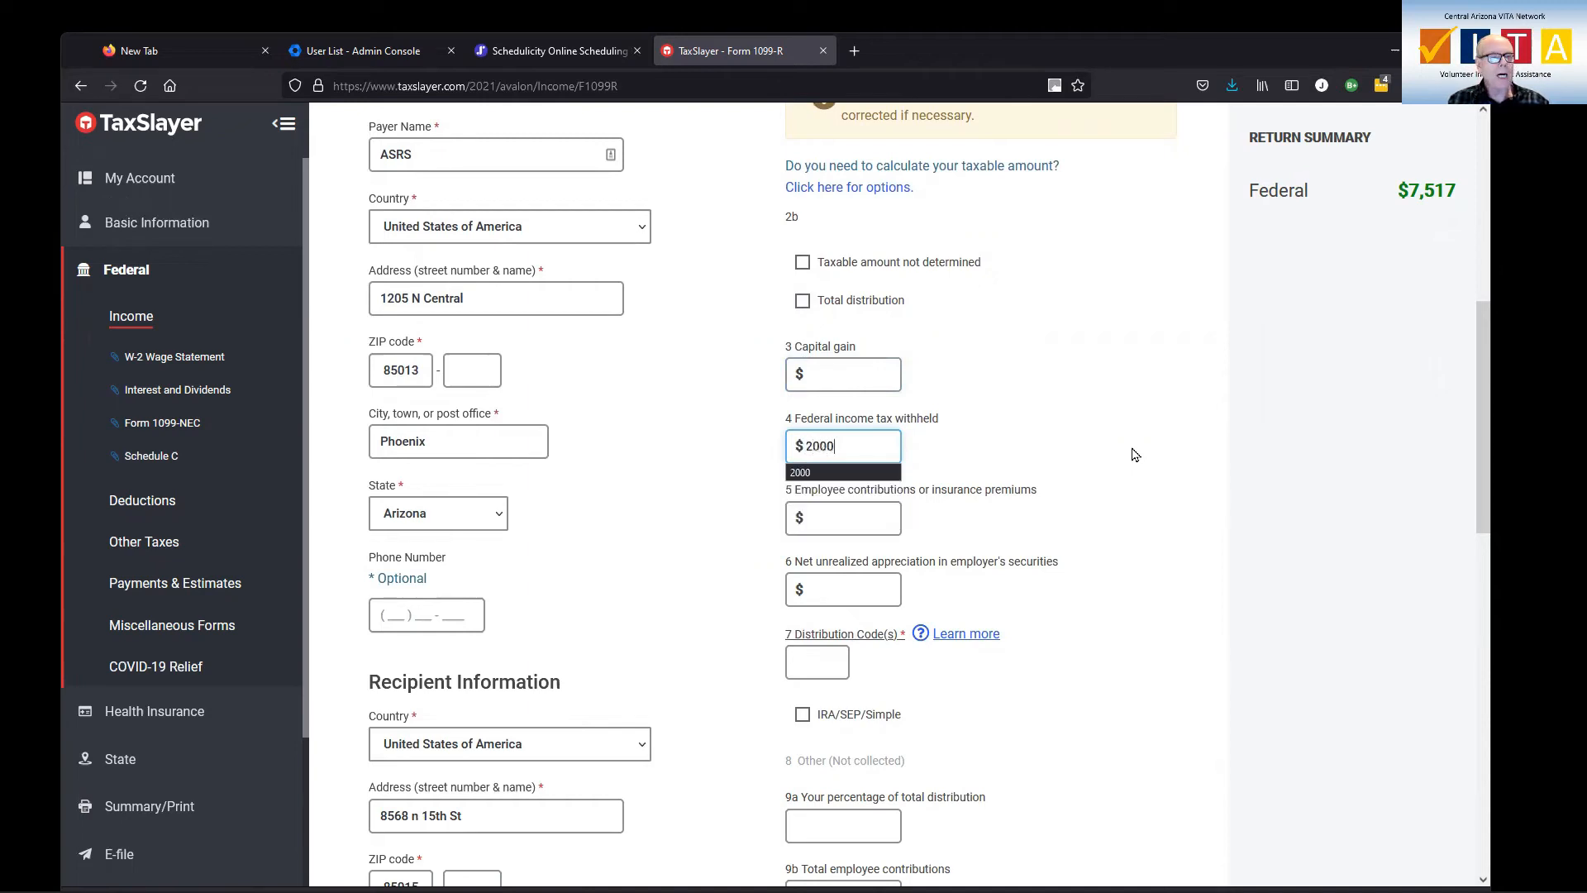
click(1040, 429)
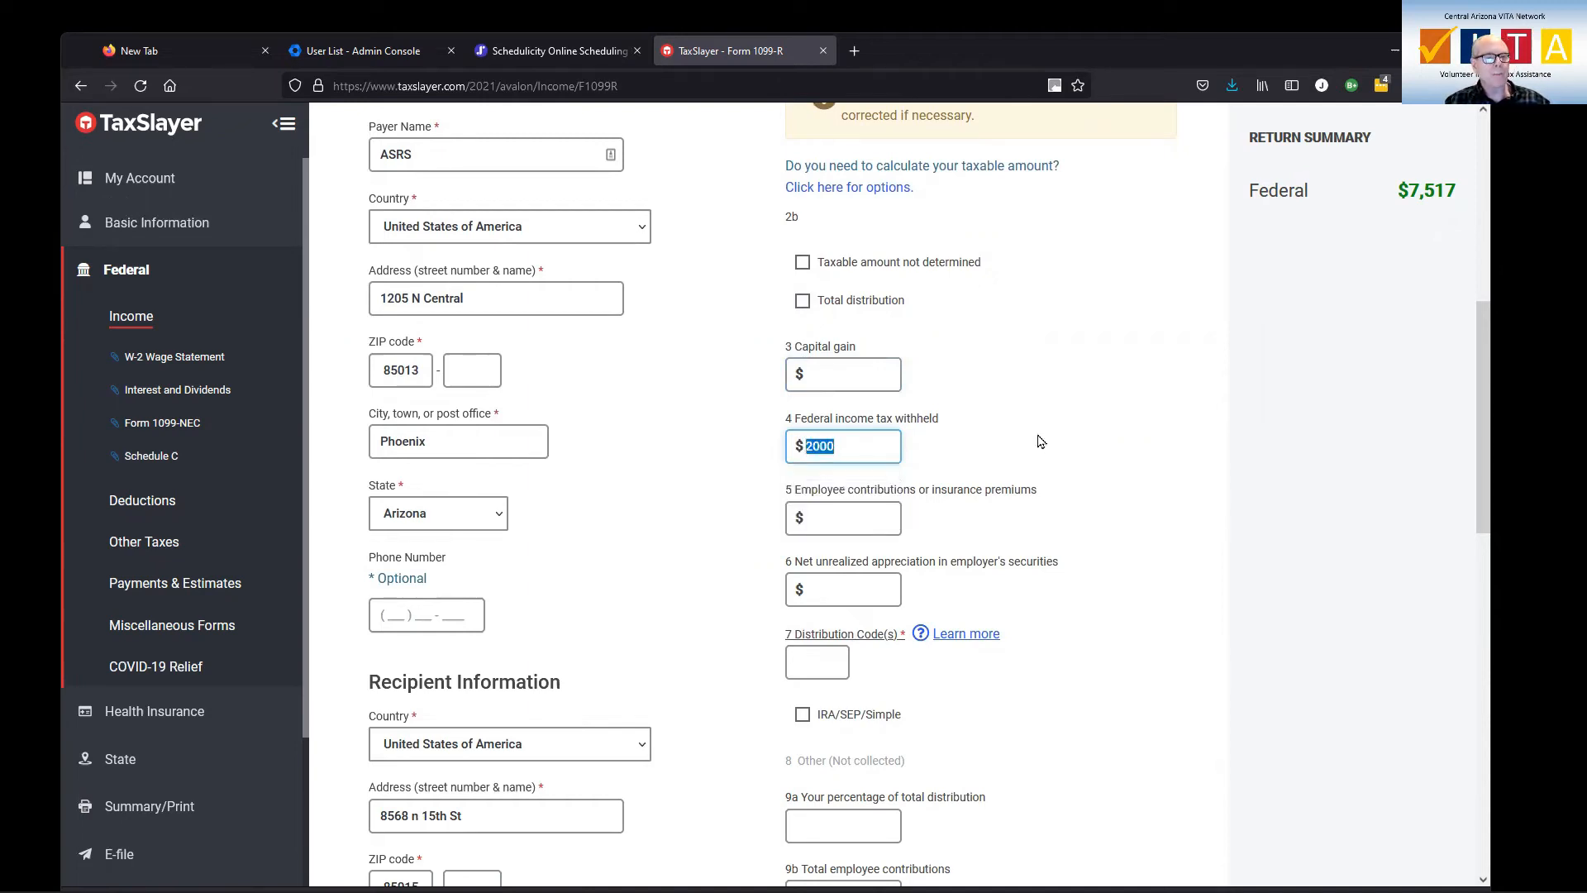
Try to submit the 1099-R with the distribution code and state/local information left blank
scroll(1044, 450, down, 2)
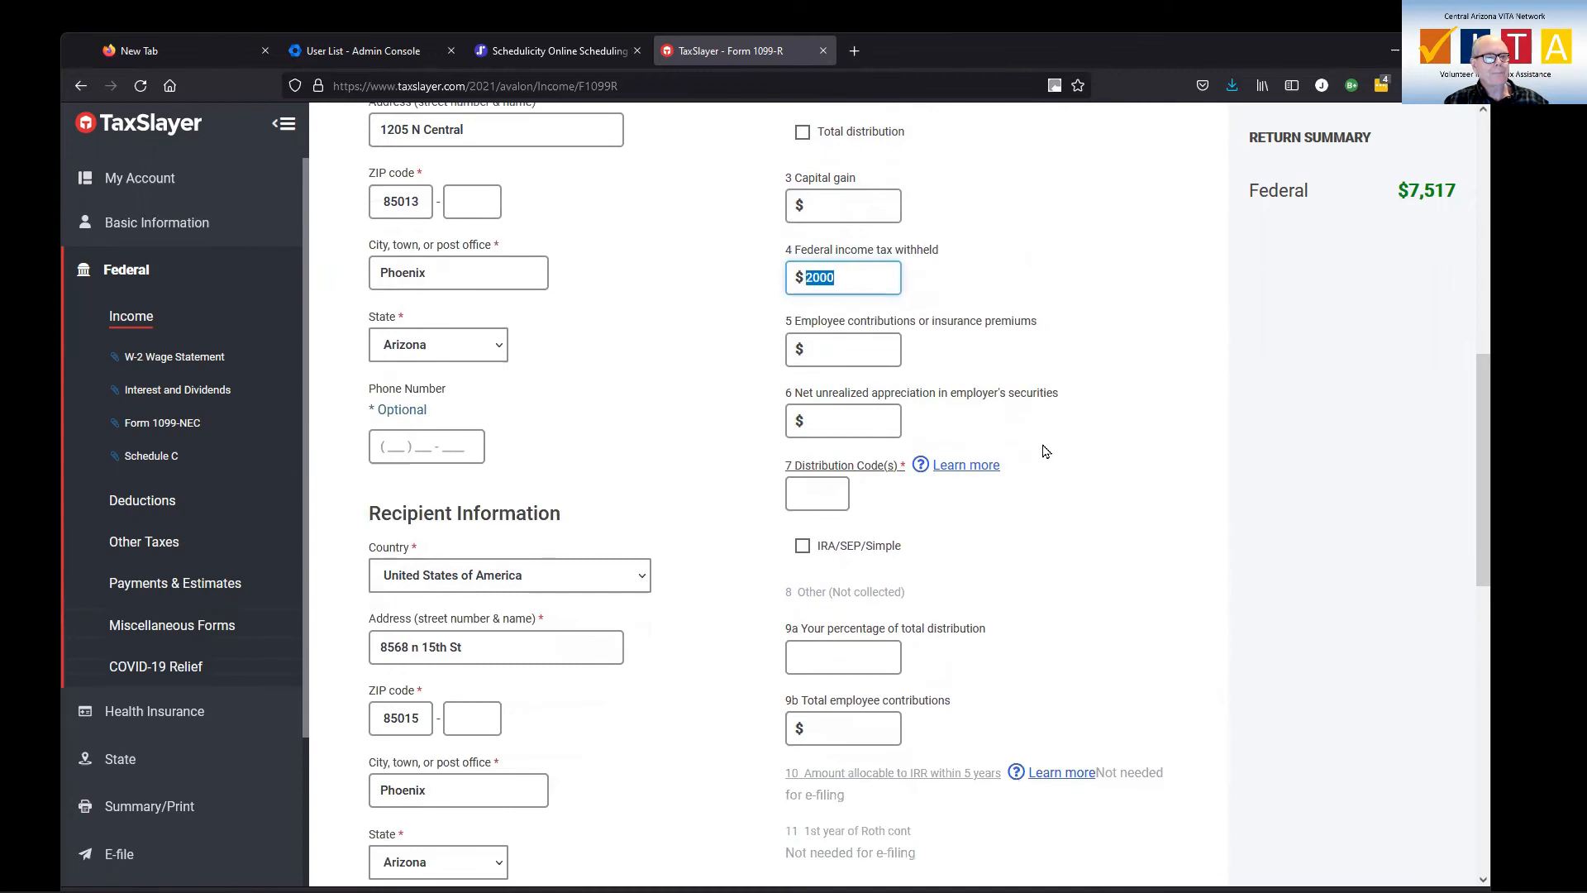
scroll(1043, 450, down, 1)
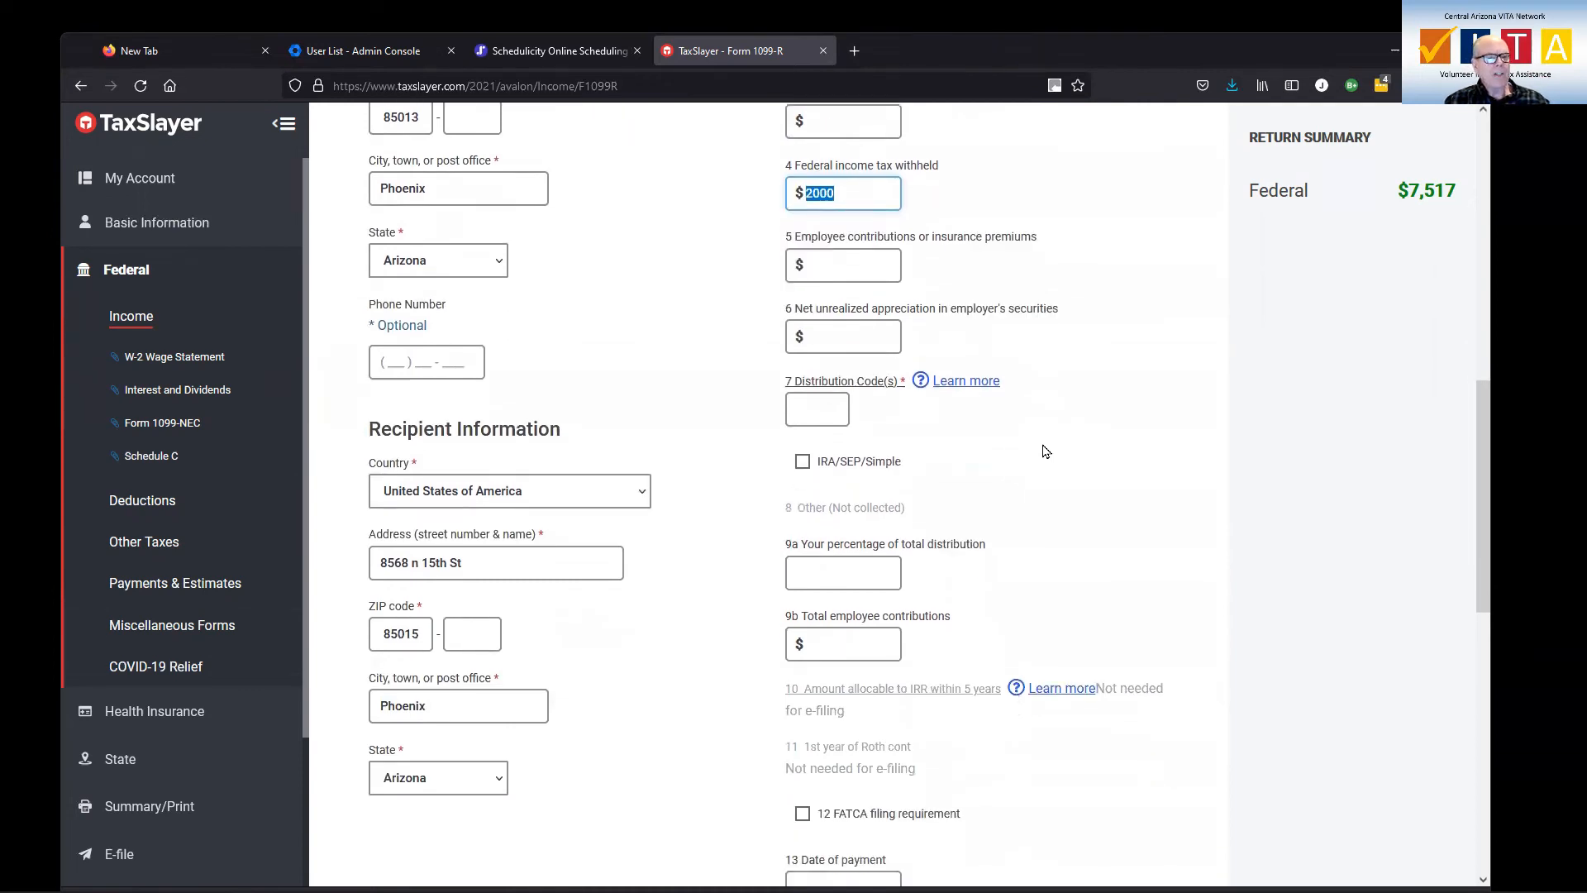
scroll(1044, 450, down, 2)
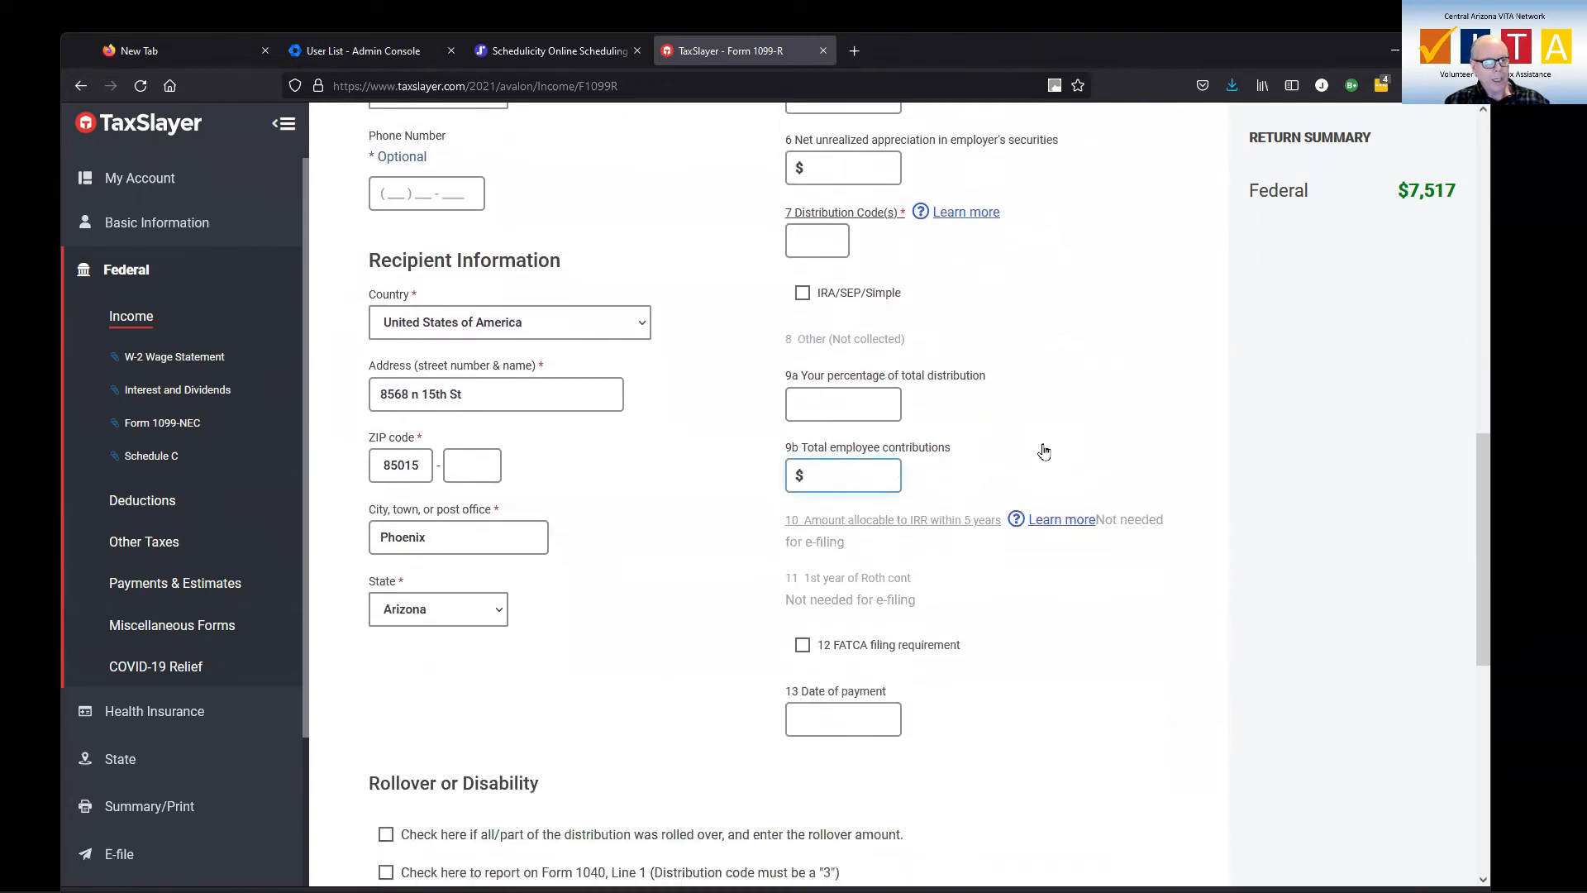
scroll(1044, 450, down, 3)
scroll(1044, 450, down, 5)
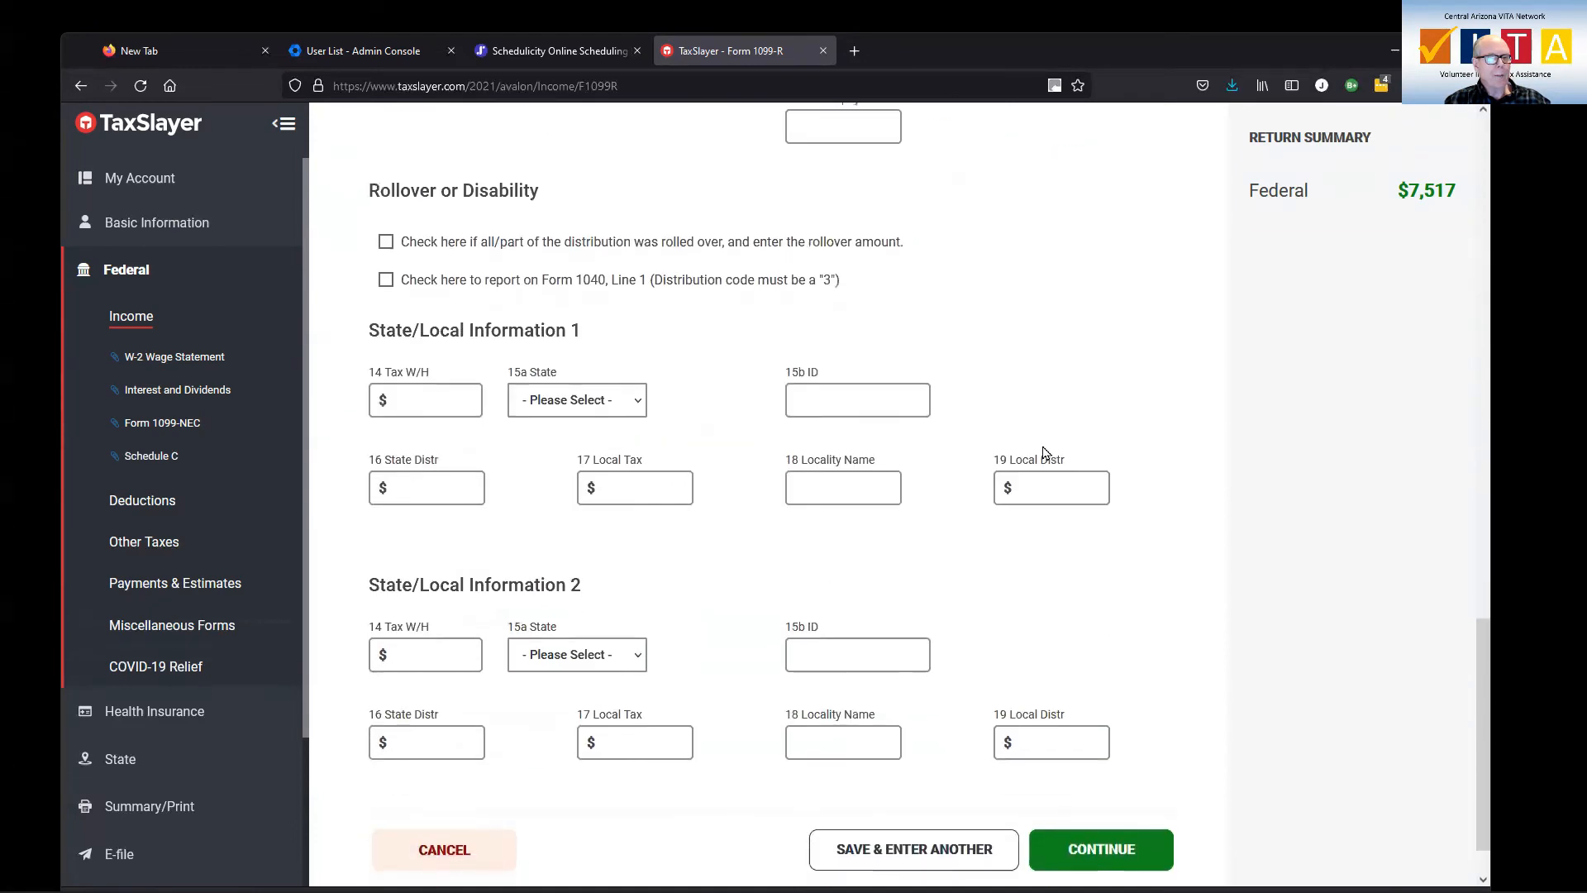
click(1106, 786)
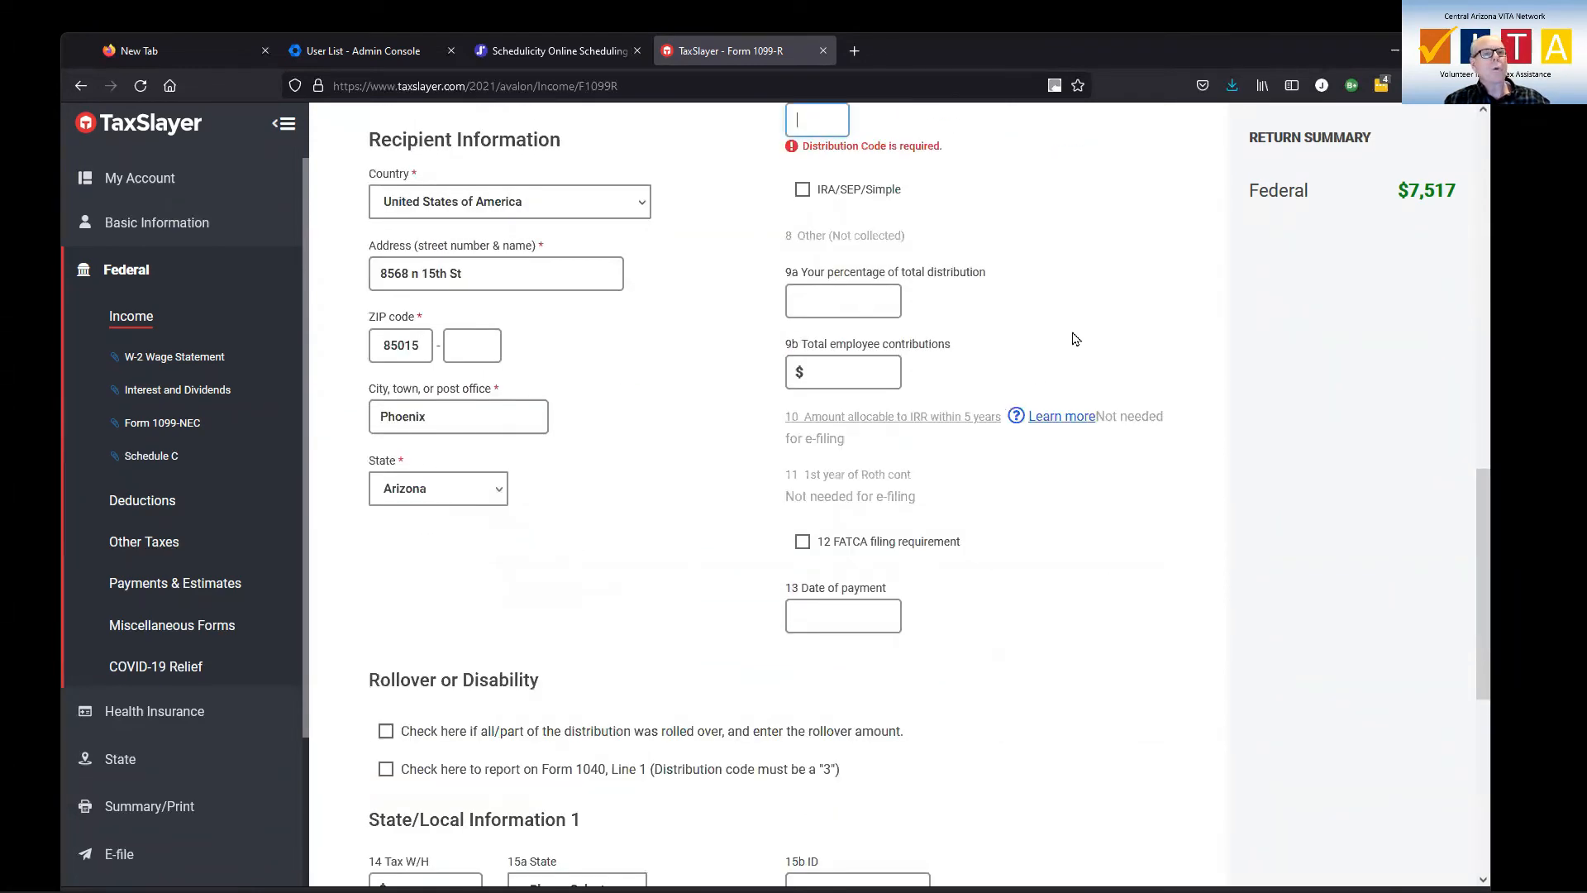
Set the box 7 distribution code of the 1099-R to 7
scroll(1072, 339, up, 5)
click(831, 541)
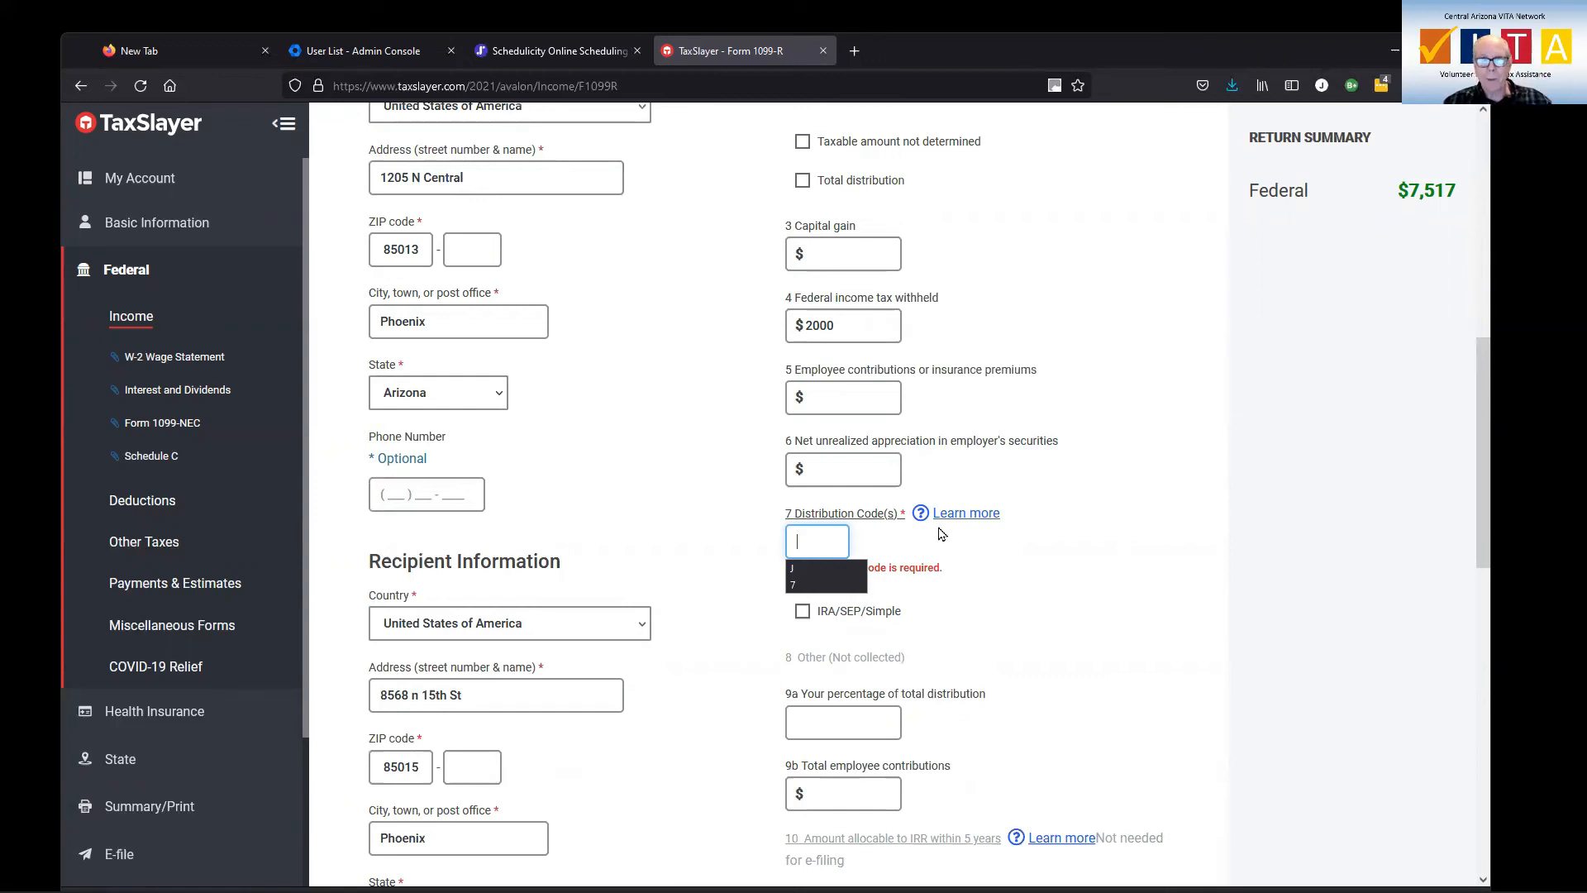
click(800, 585)
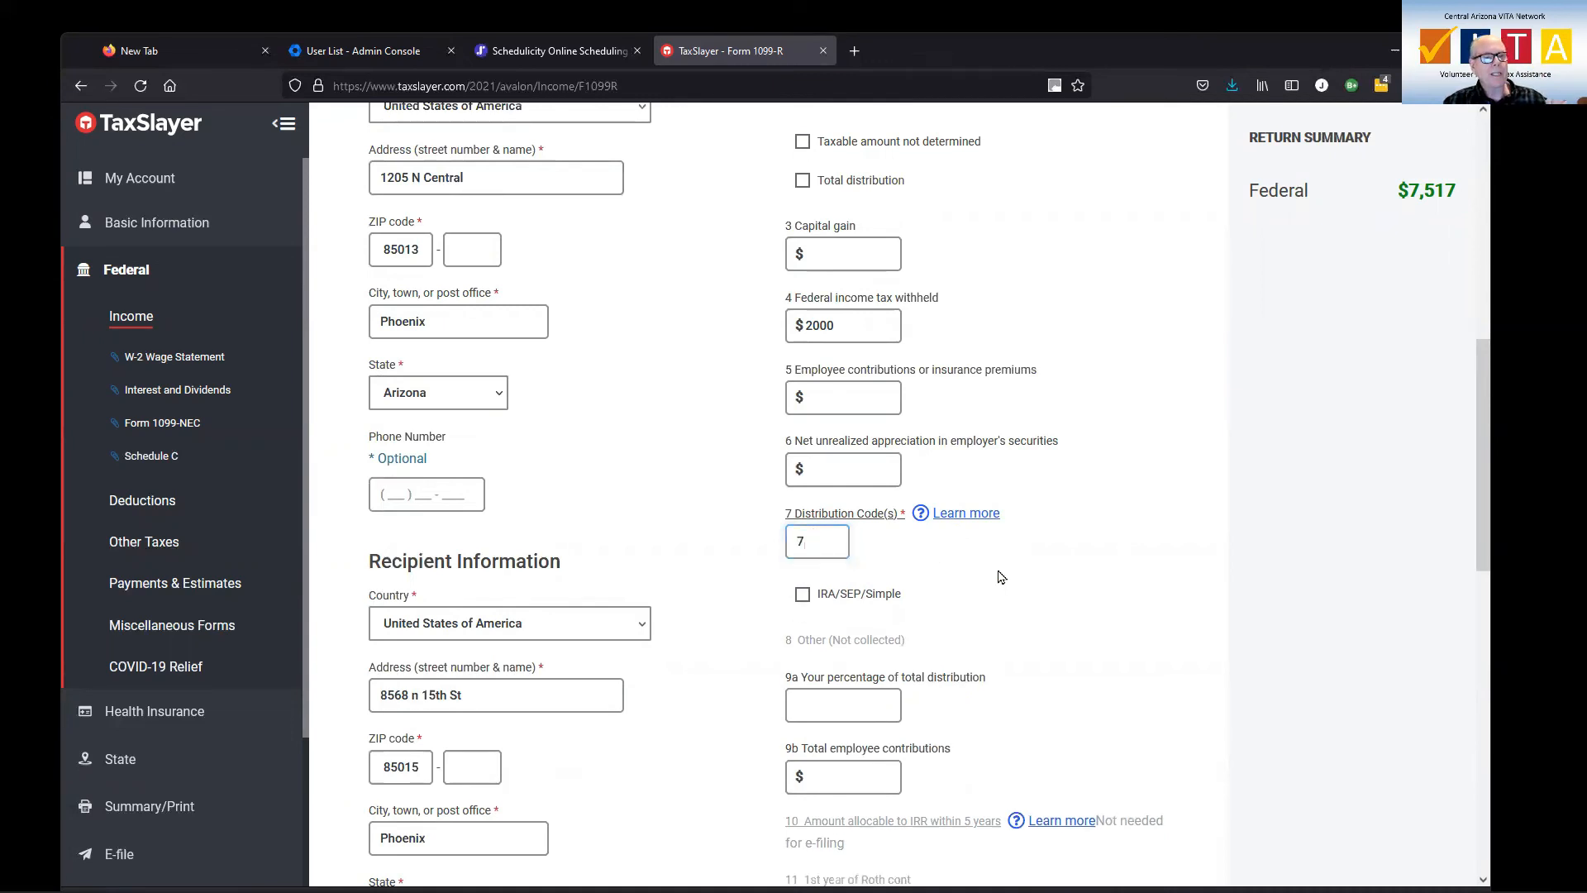
click(595, 462)
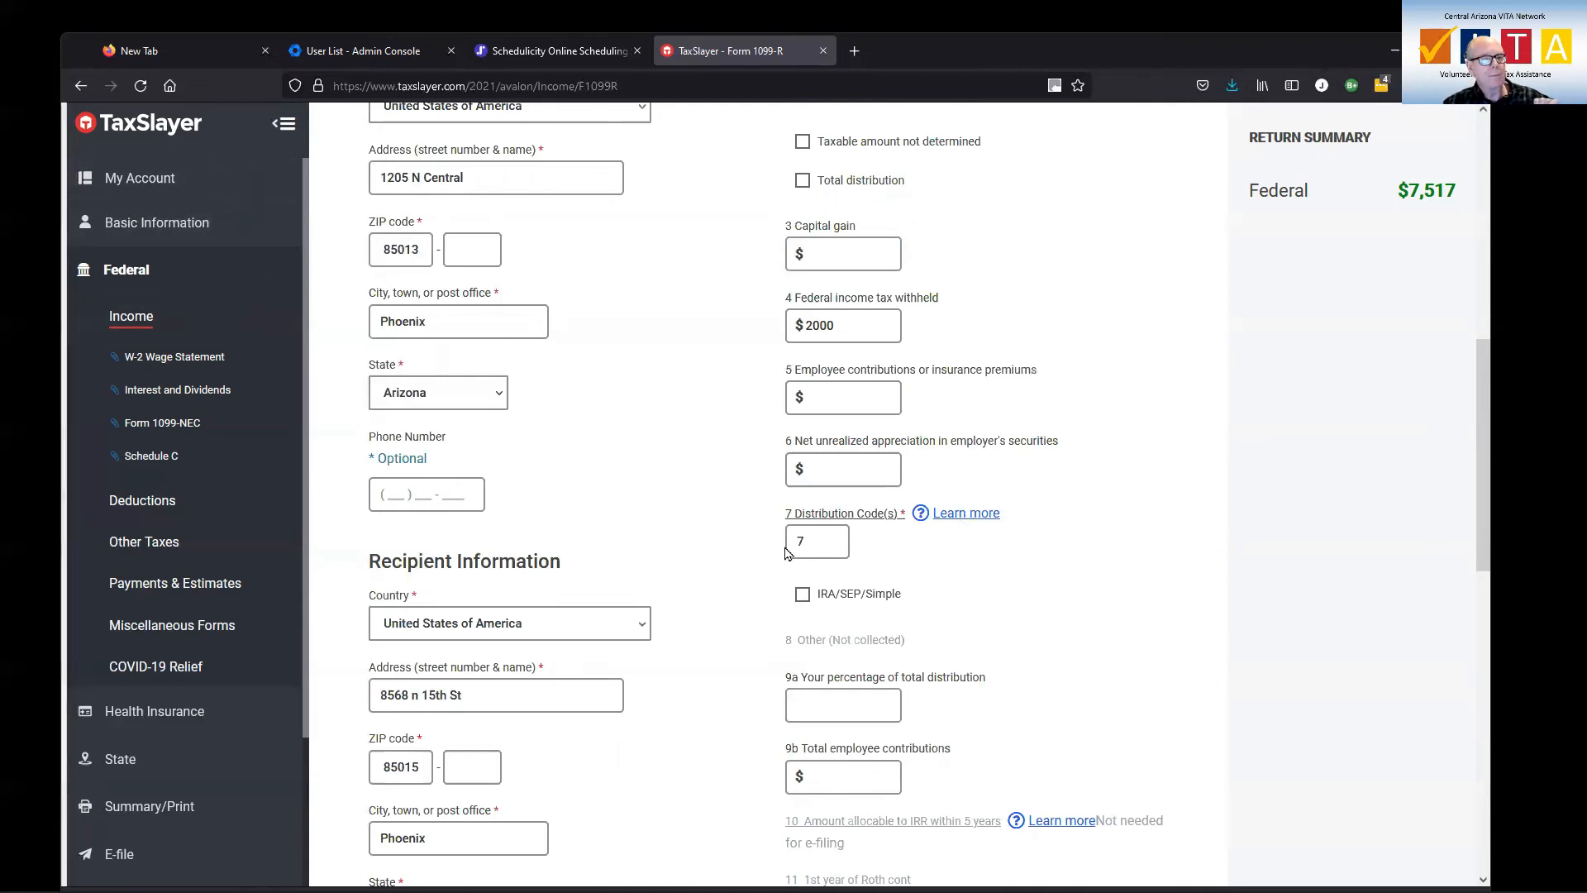
Look up the definitions of the box 7 distribution codes in the help article and close it
click(933, 517)
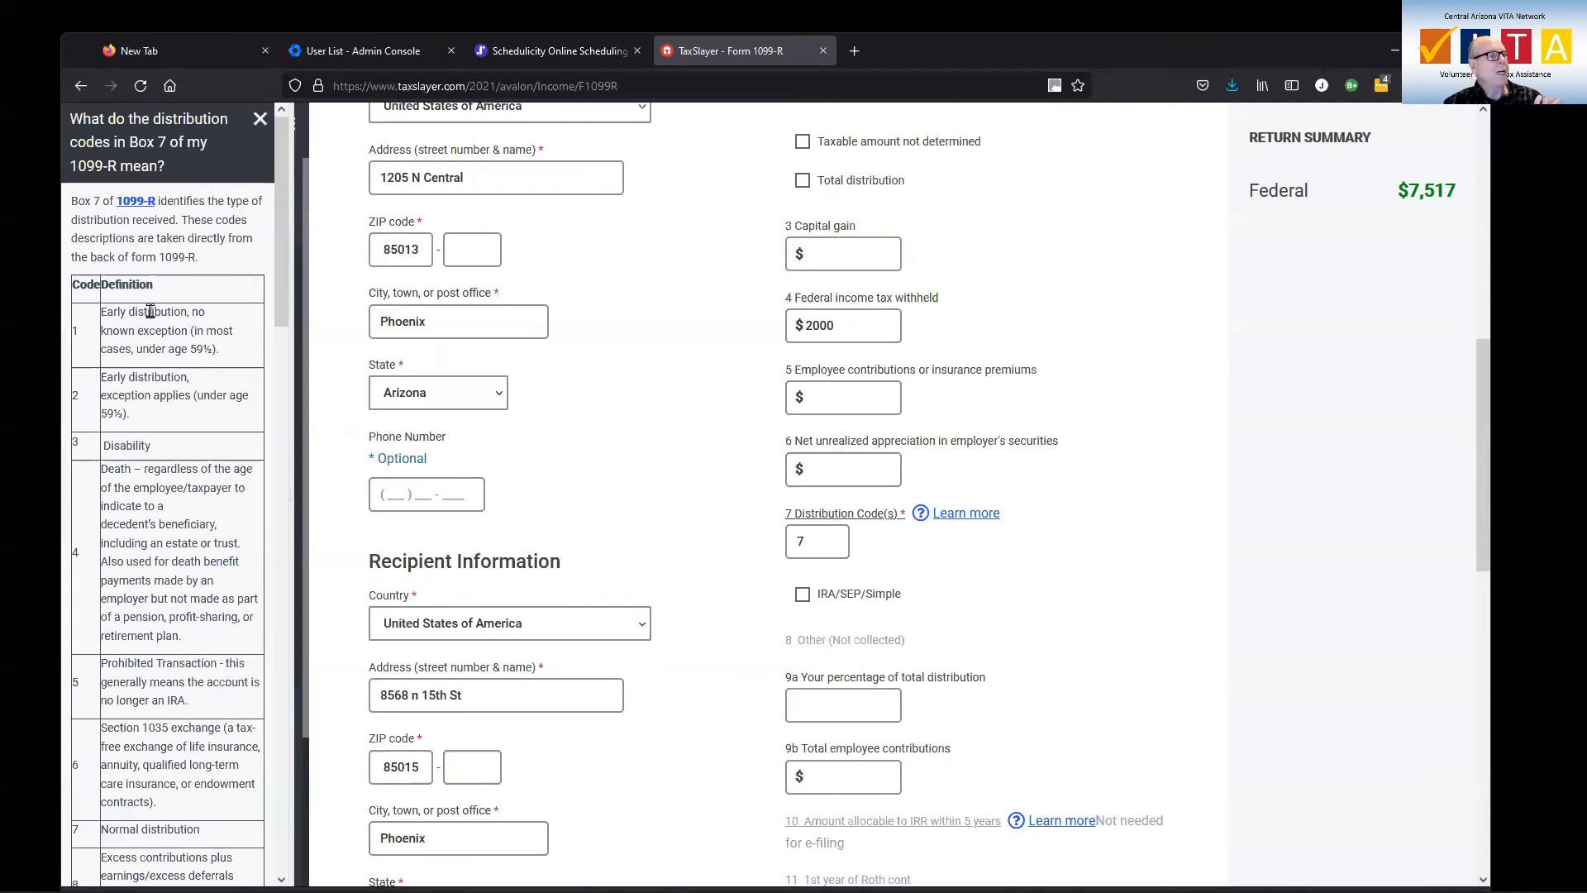
scroll(139, 426, down, 3)
scroll(139, 425, down, 6)
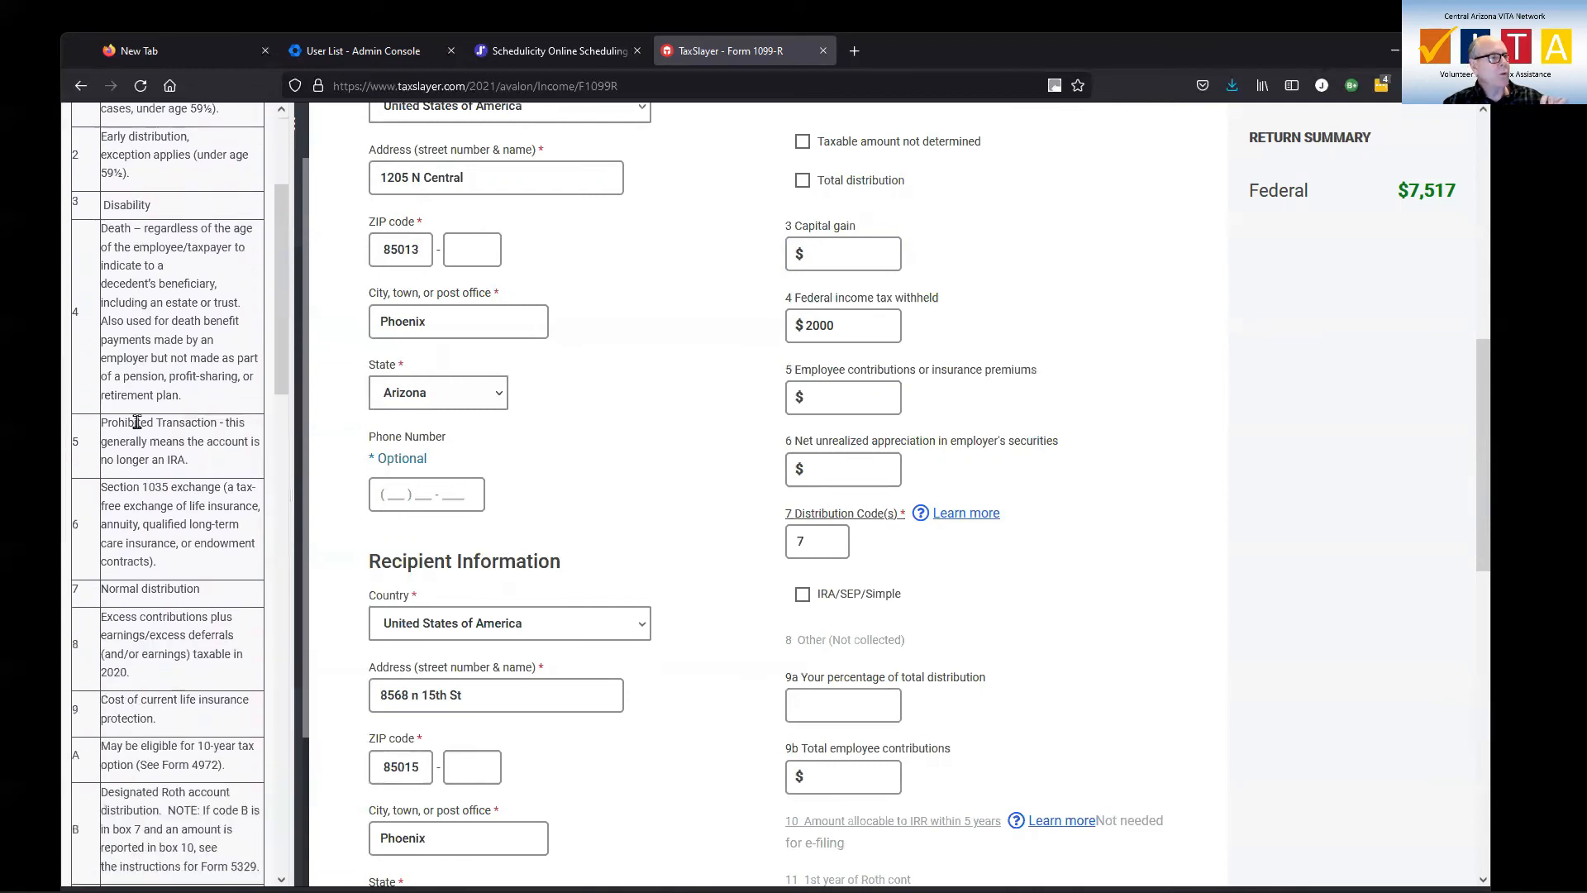
scroll(153, 401, up, 8)
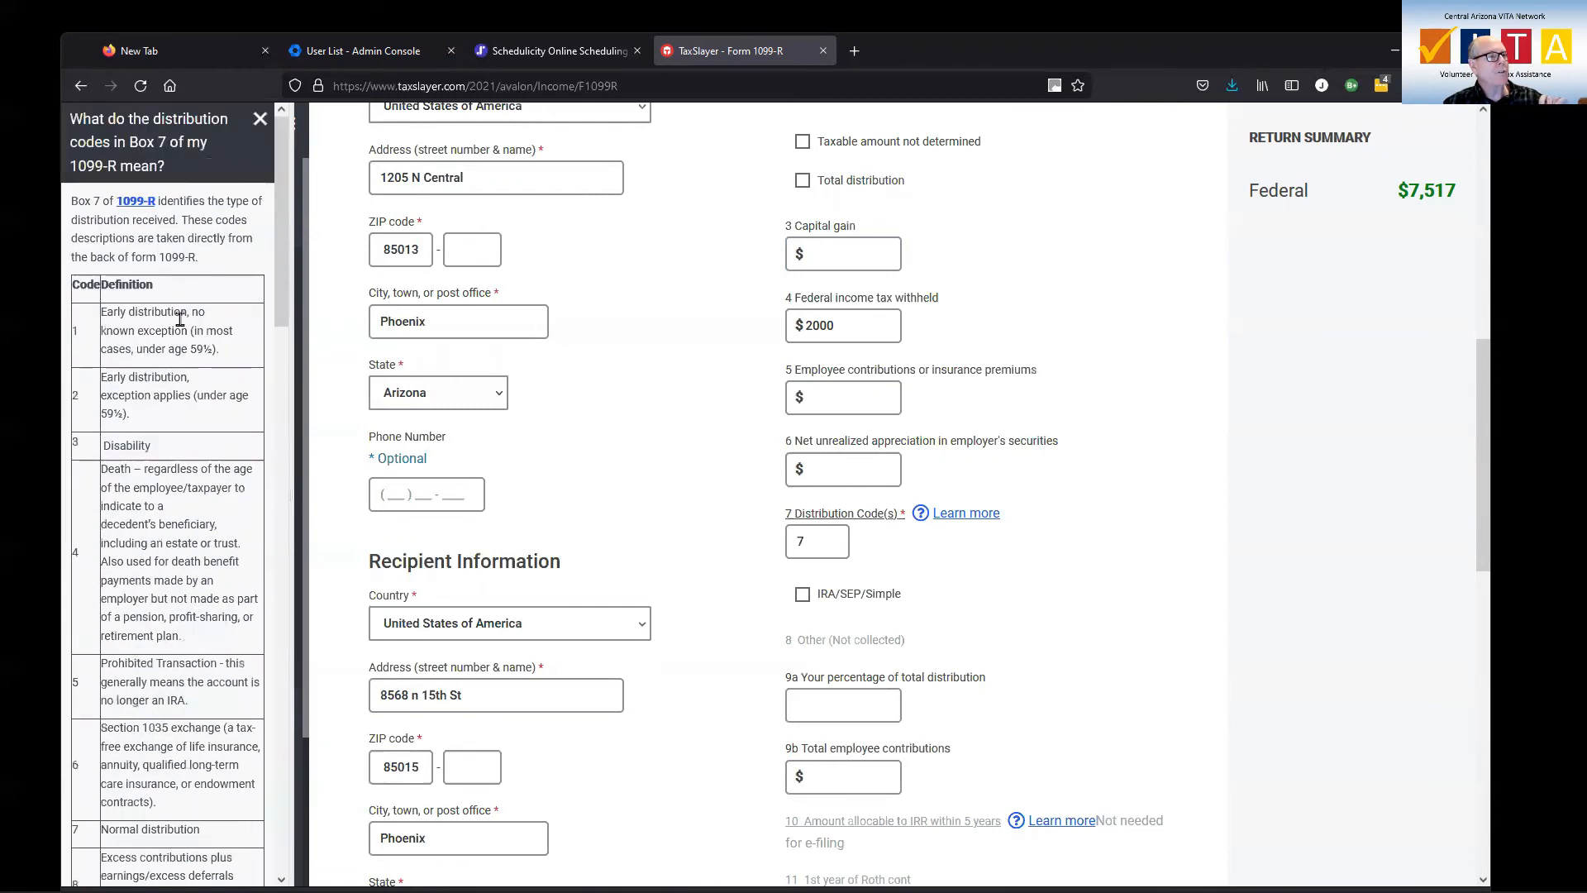
click(260, 118)
Save the 1099-R, answer No to the qualified disaster early withdrawal question, and return to the IRA/pension distributions overview
scroll(994, 586, down, 10)
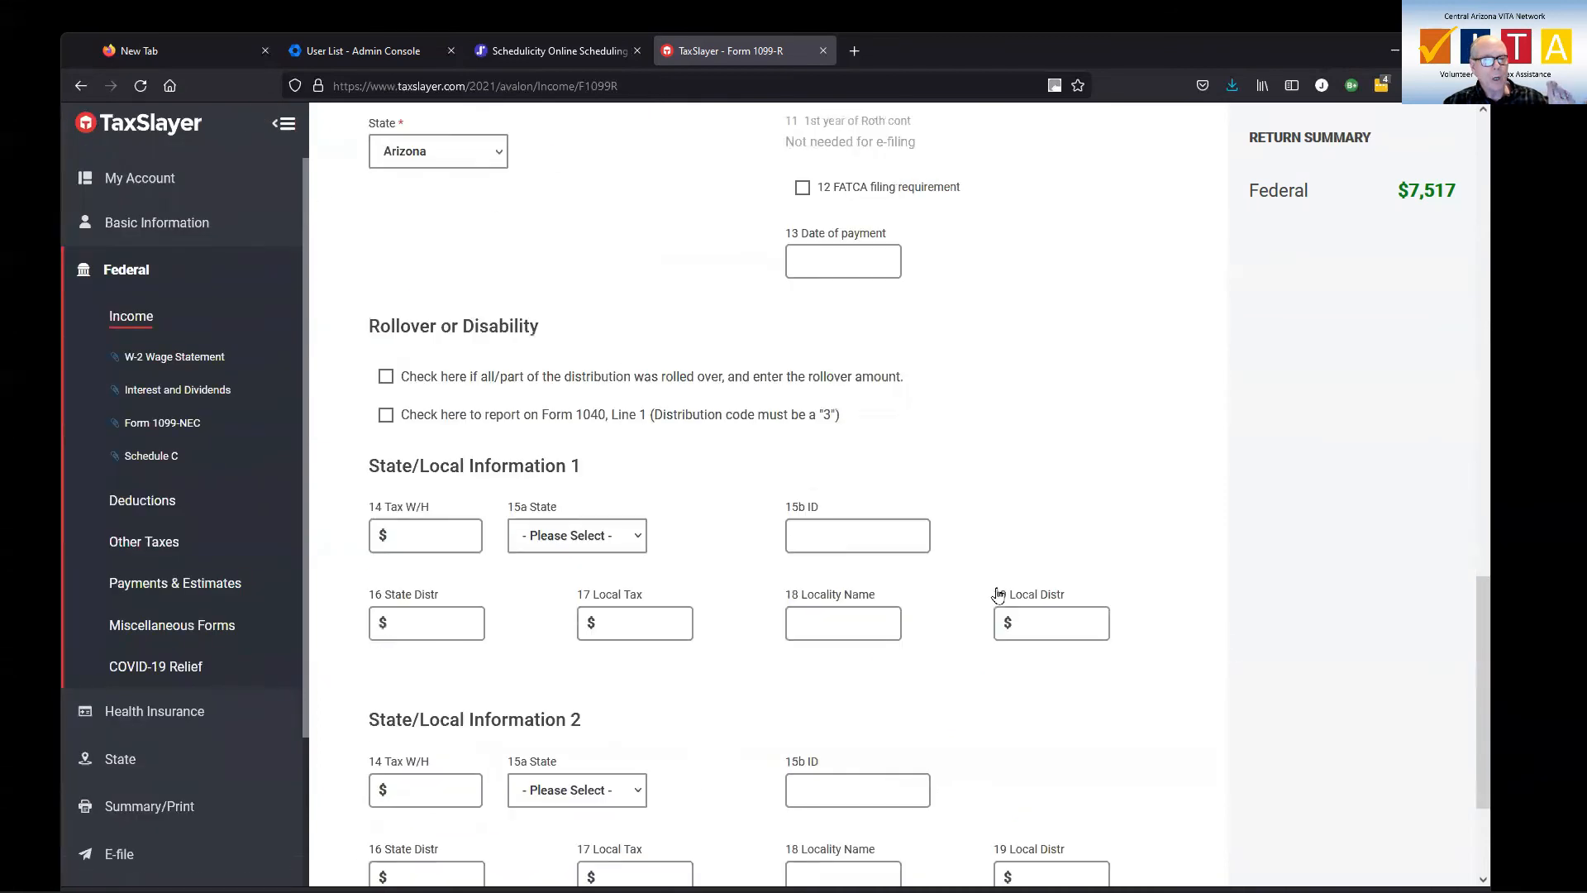
click(1090, 780)
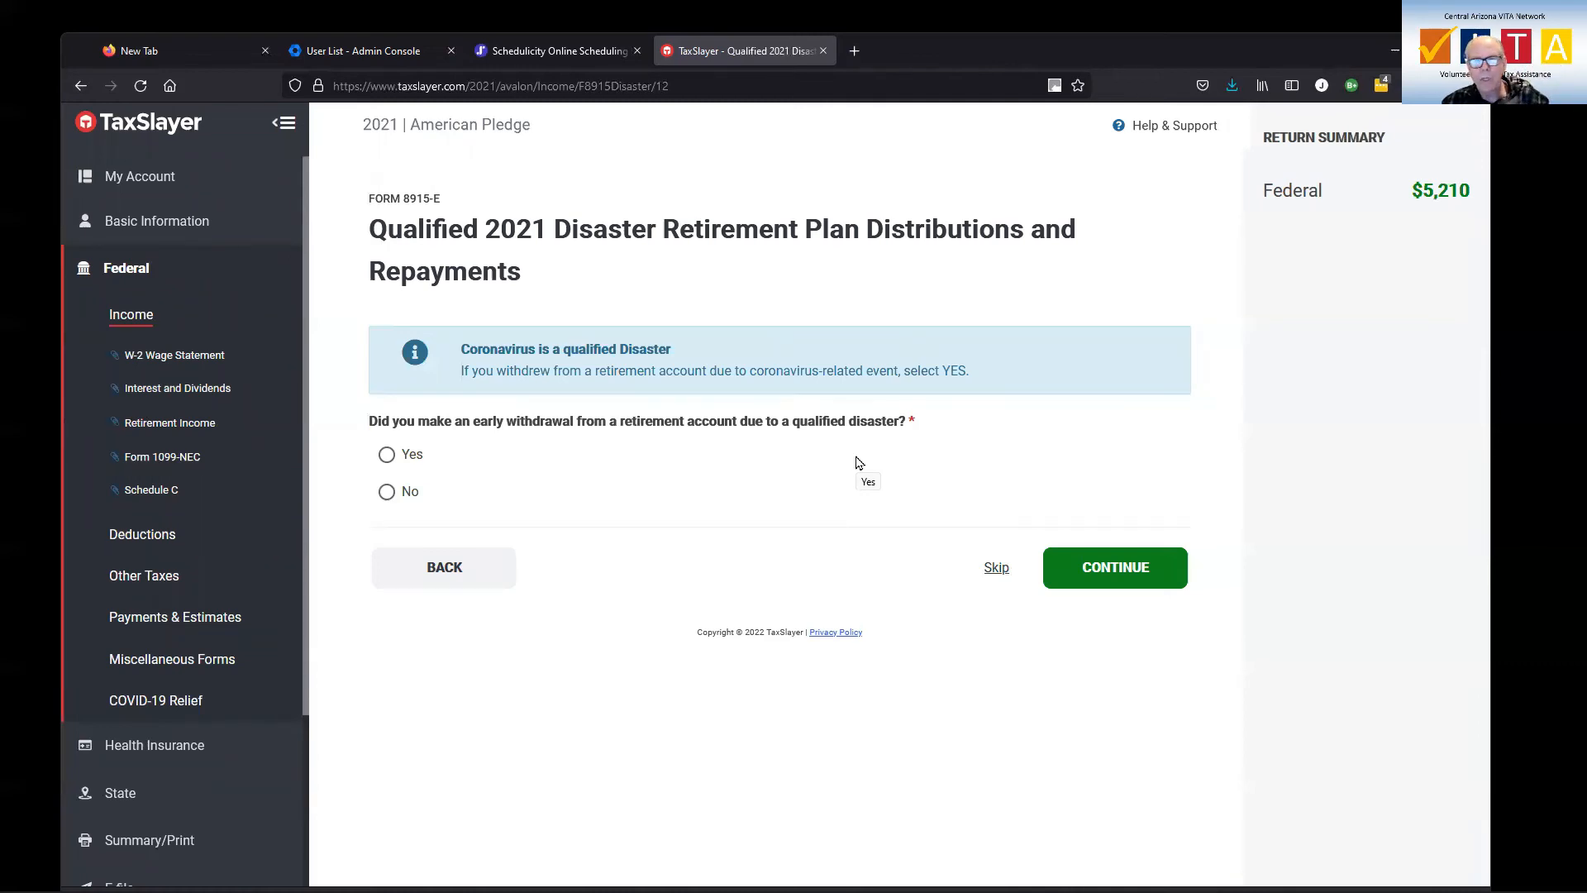
click(393, 494)
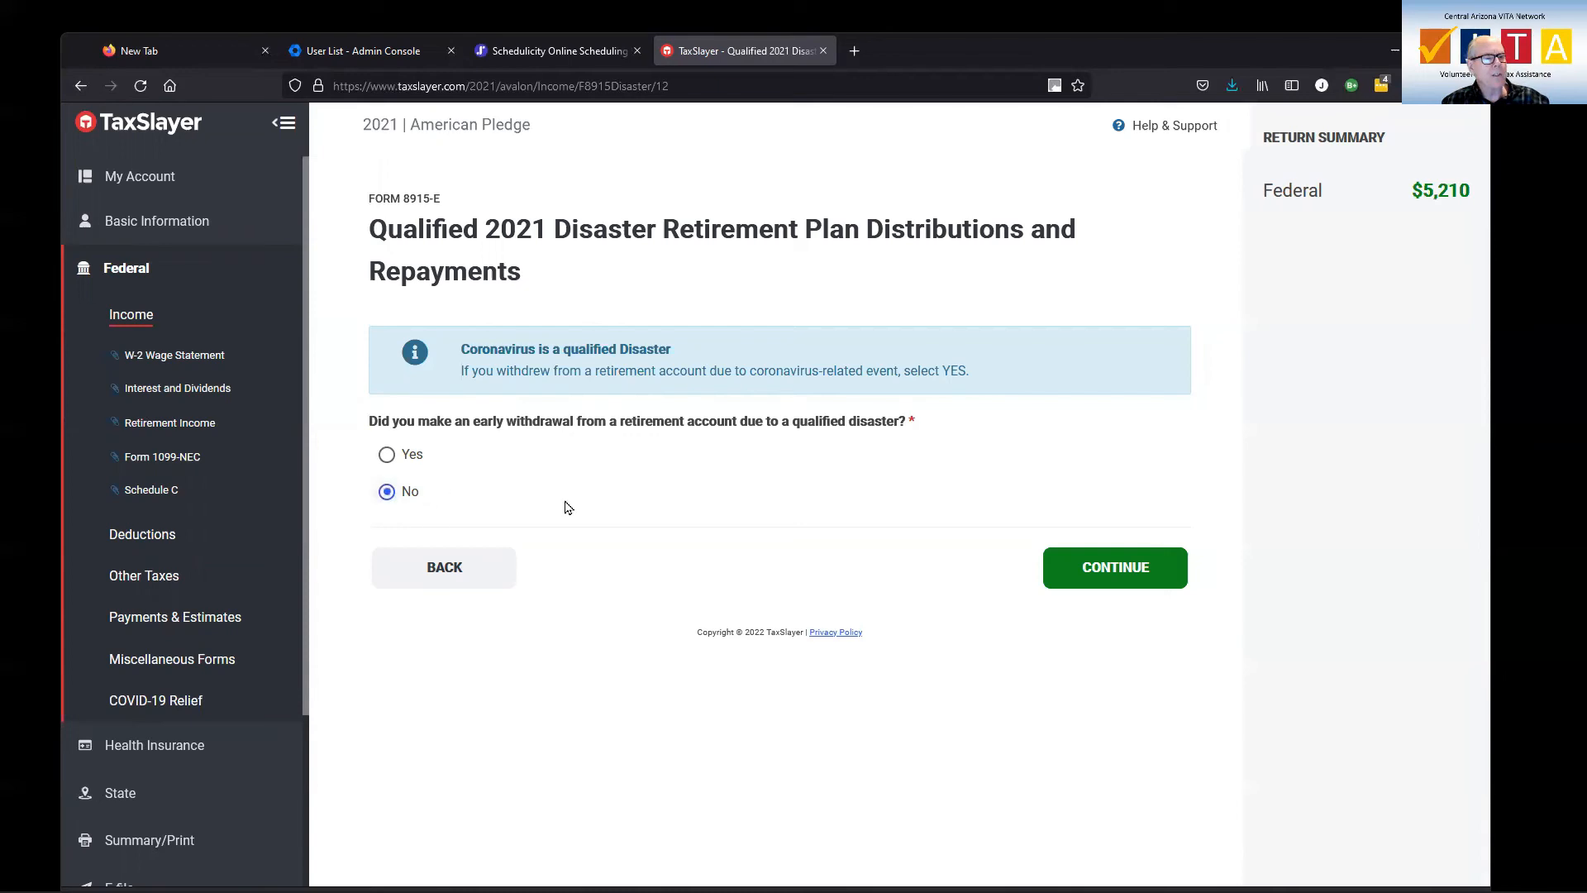
click(1084, 567)
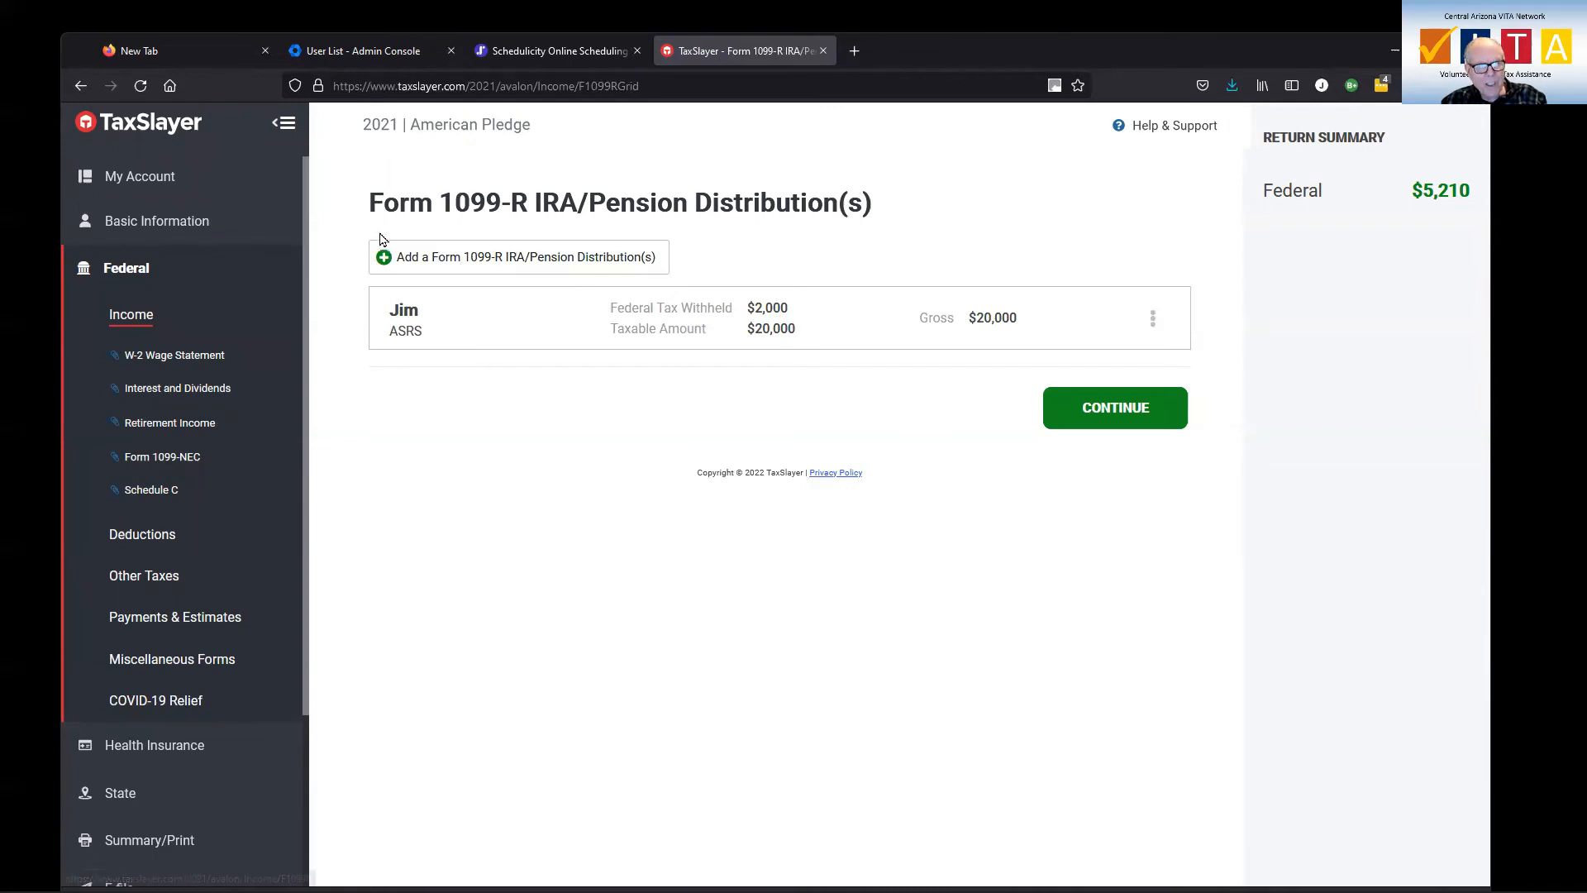
click(1116, 409)
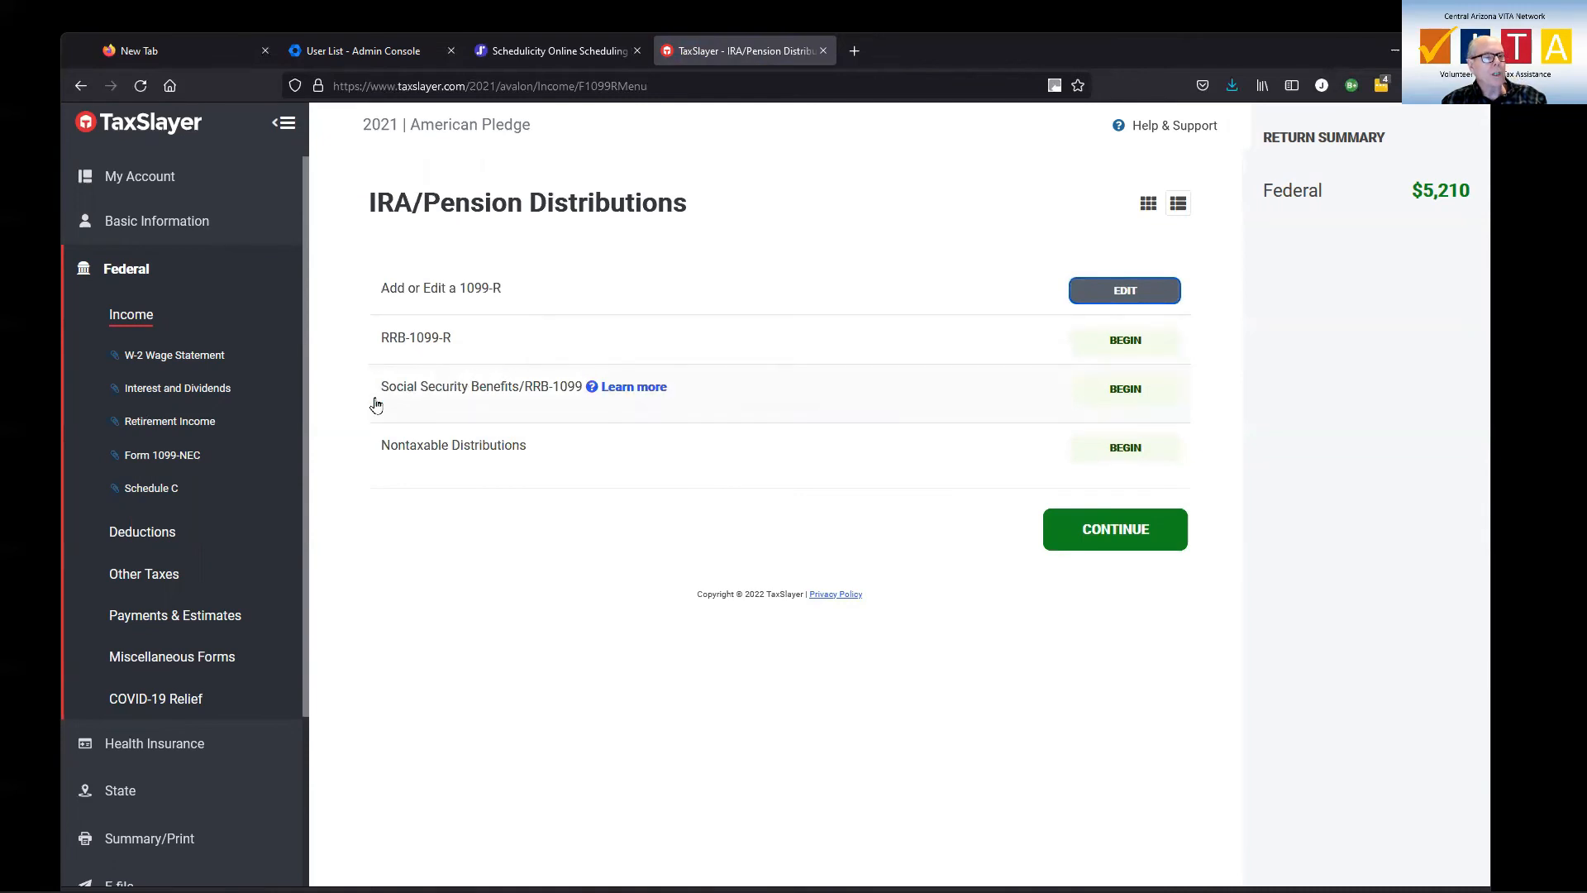
Begin the Social Security benefits entry and give the spouse a benefit of 12000 with 1200 federal tax withheld
click(1122, 393)
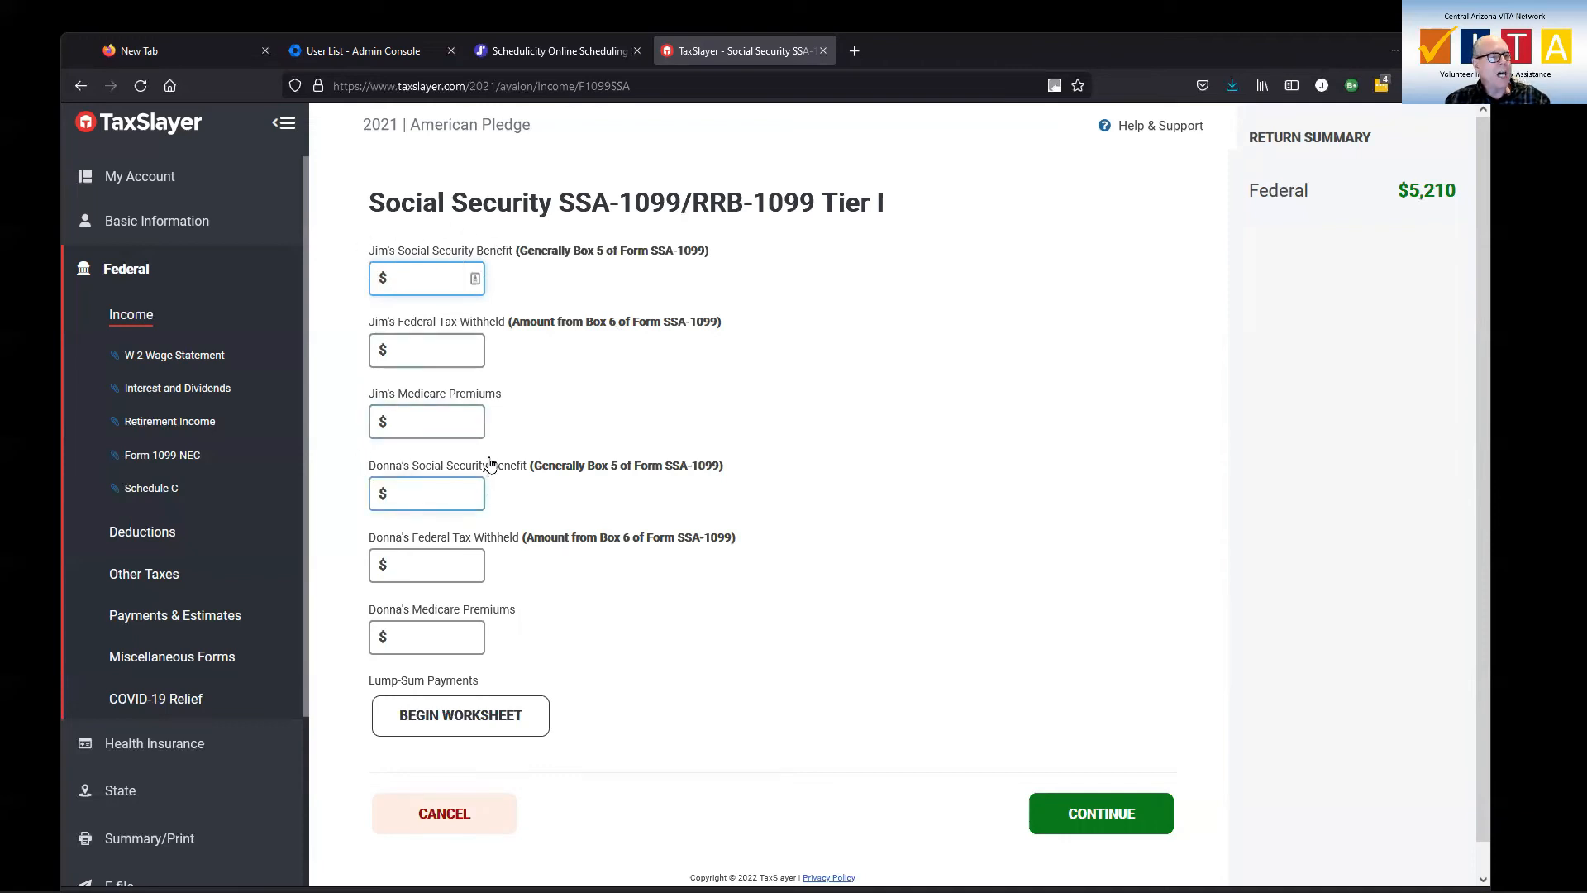
click(431, 488)
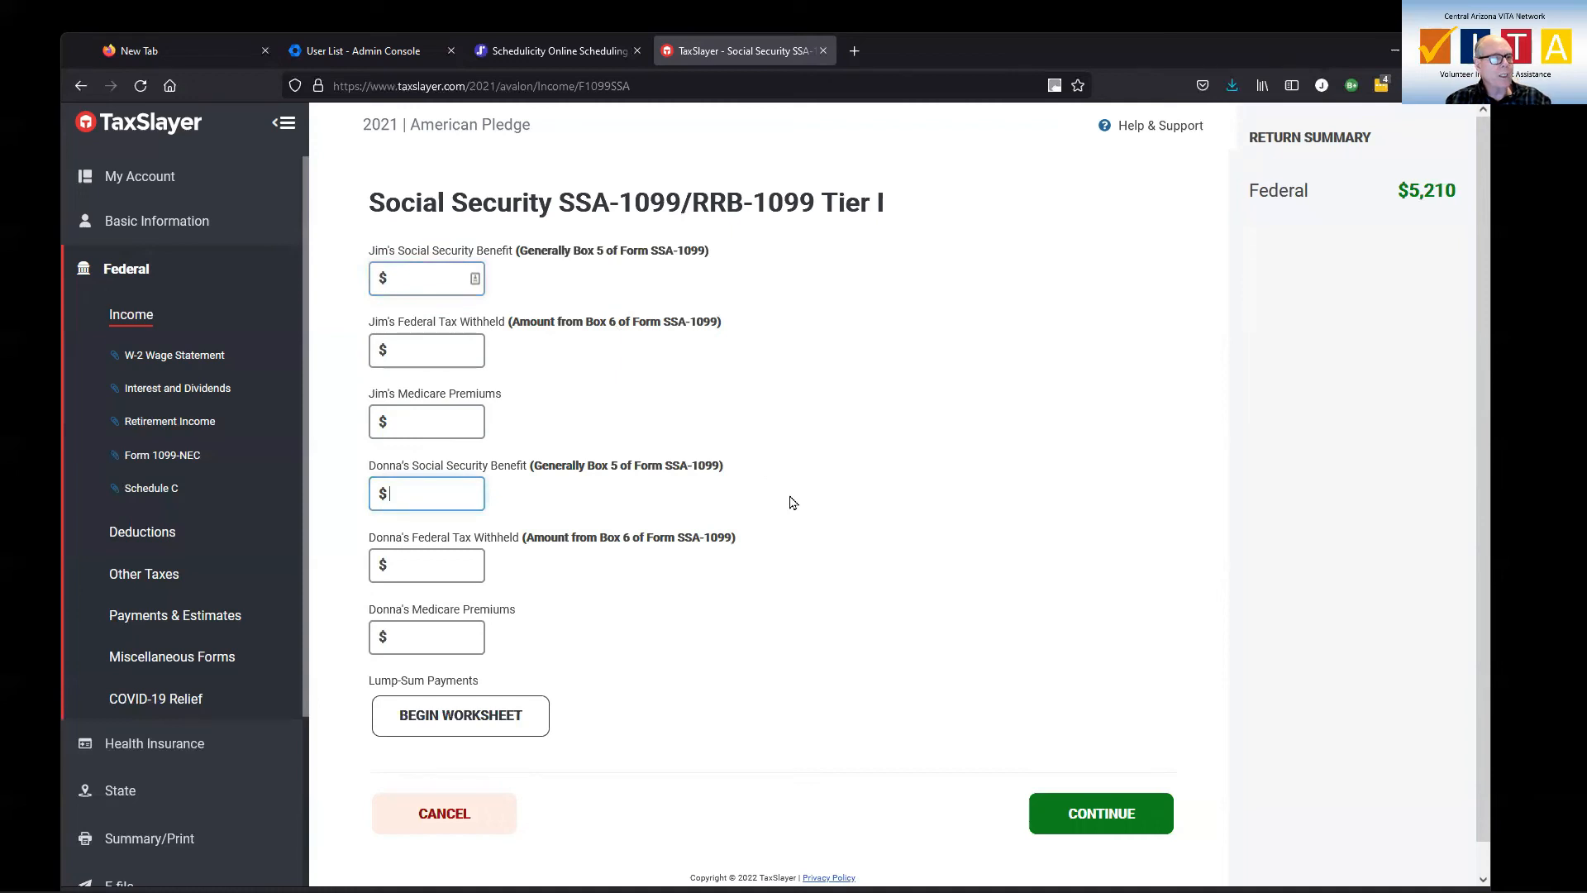
text(12000)
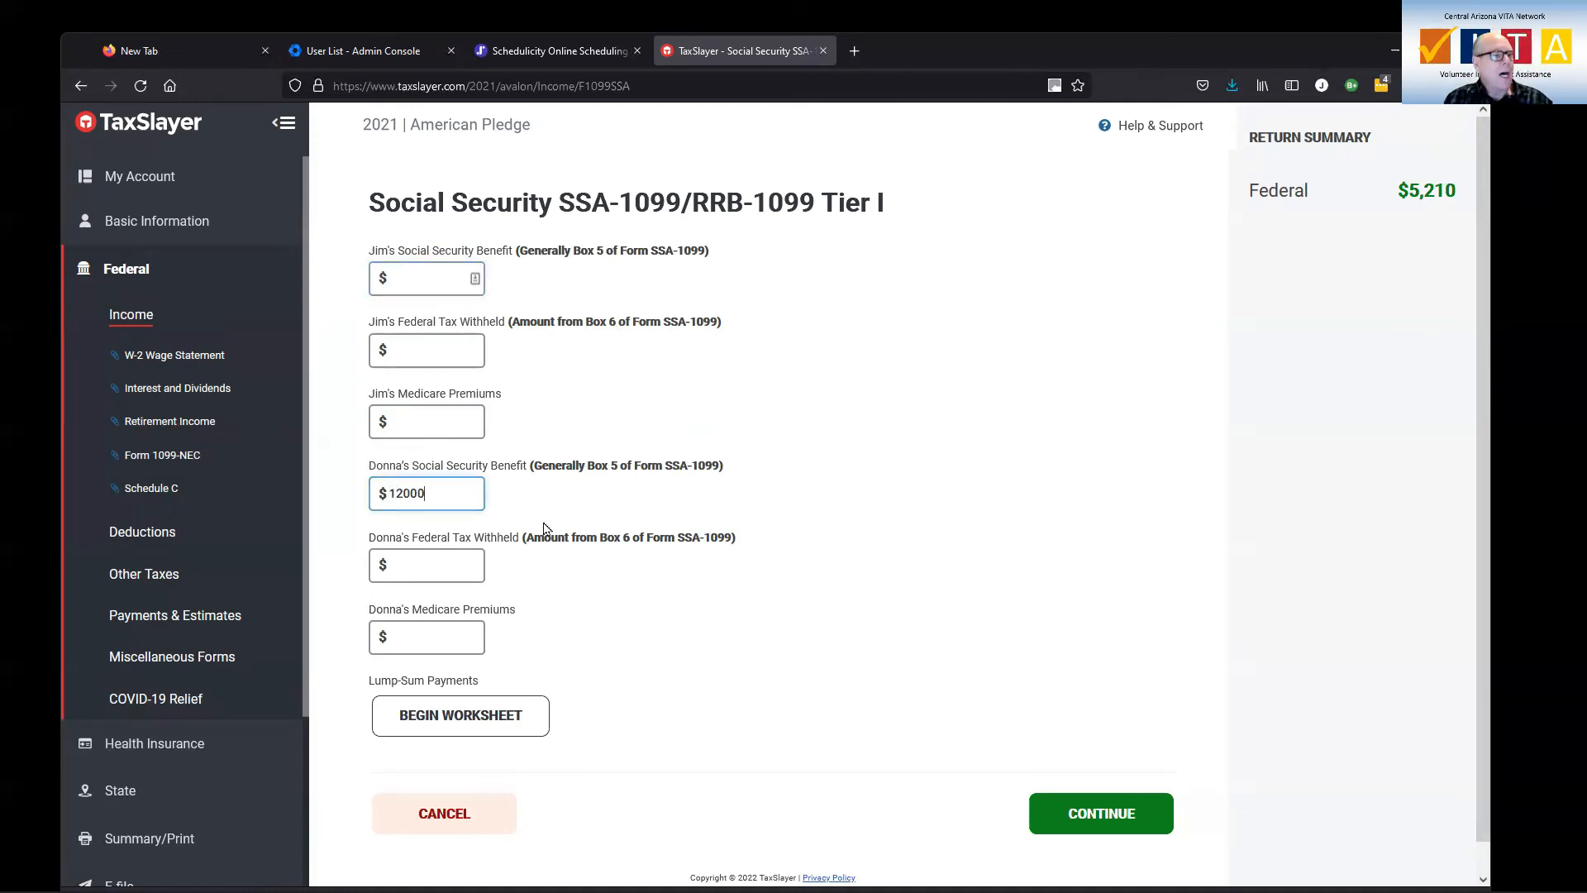
click(460, 560)
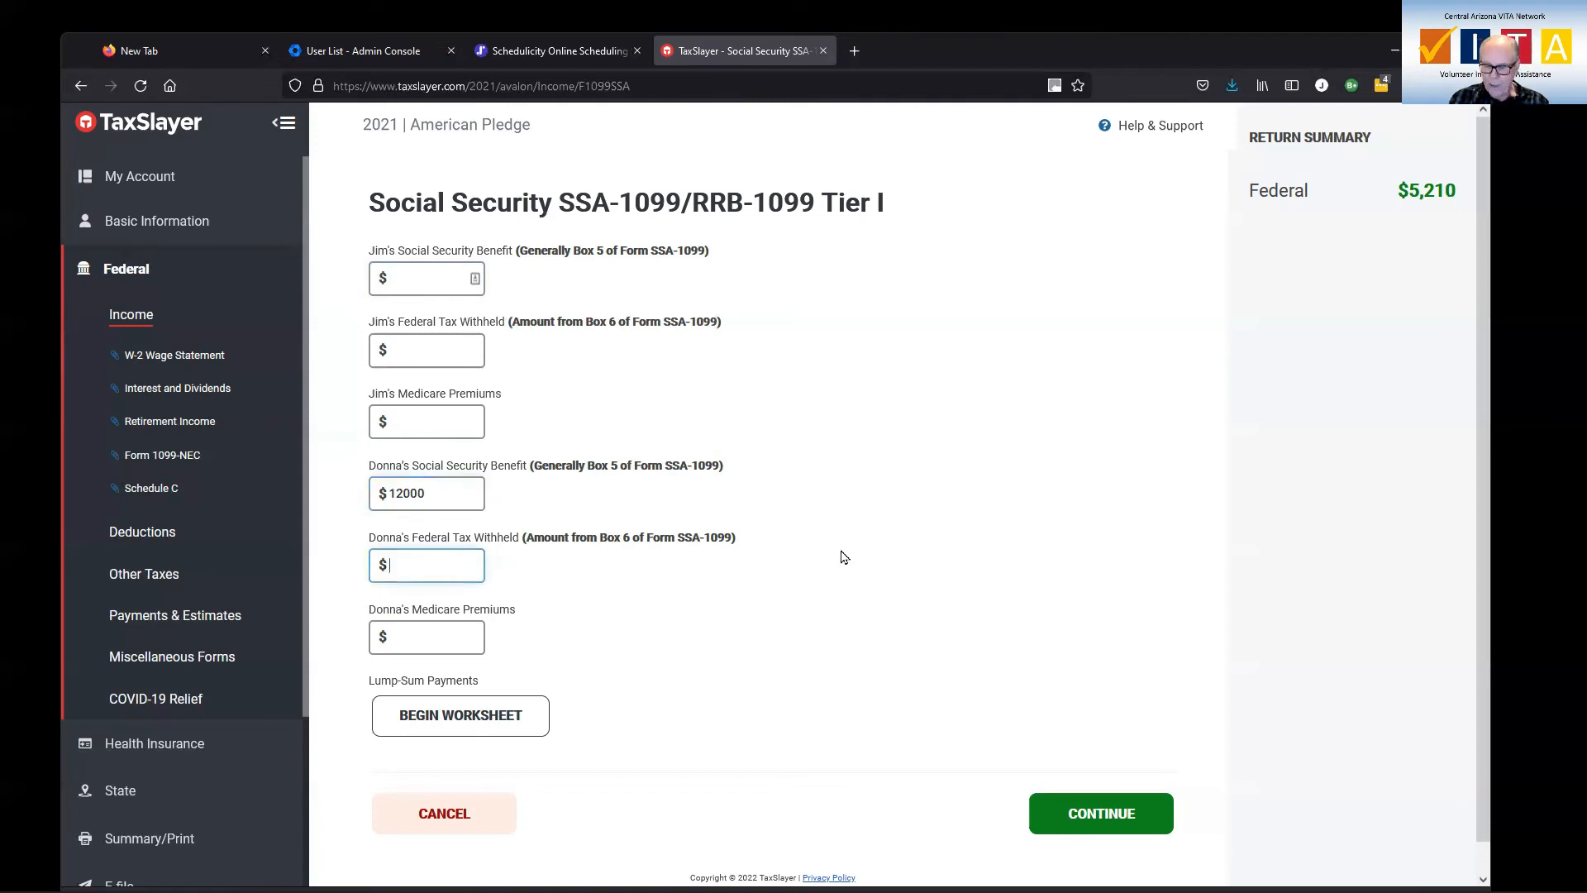
text(1200)
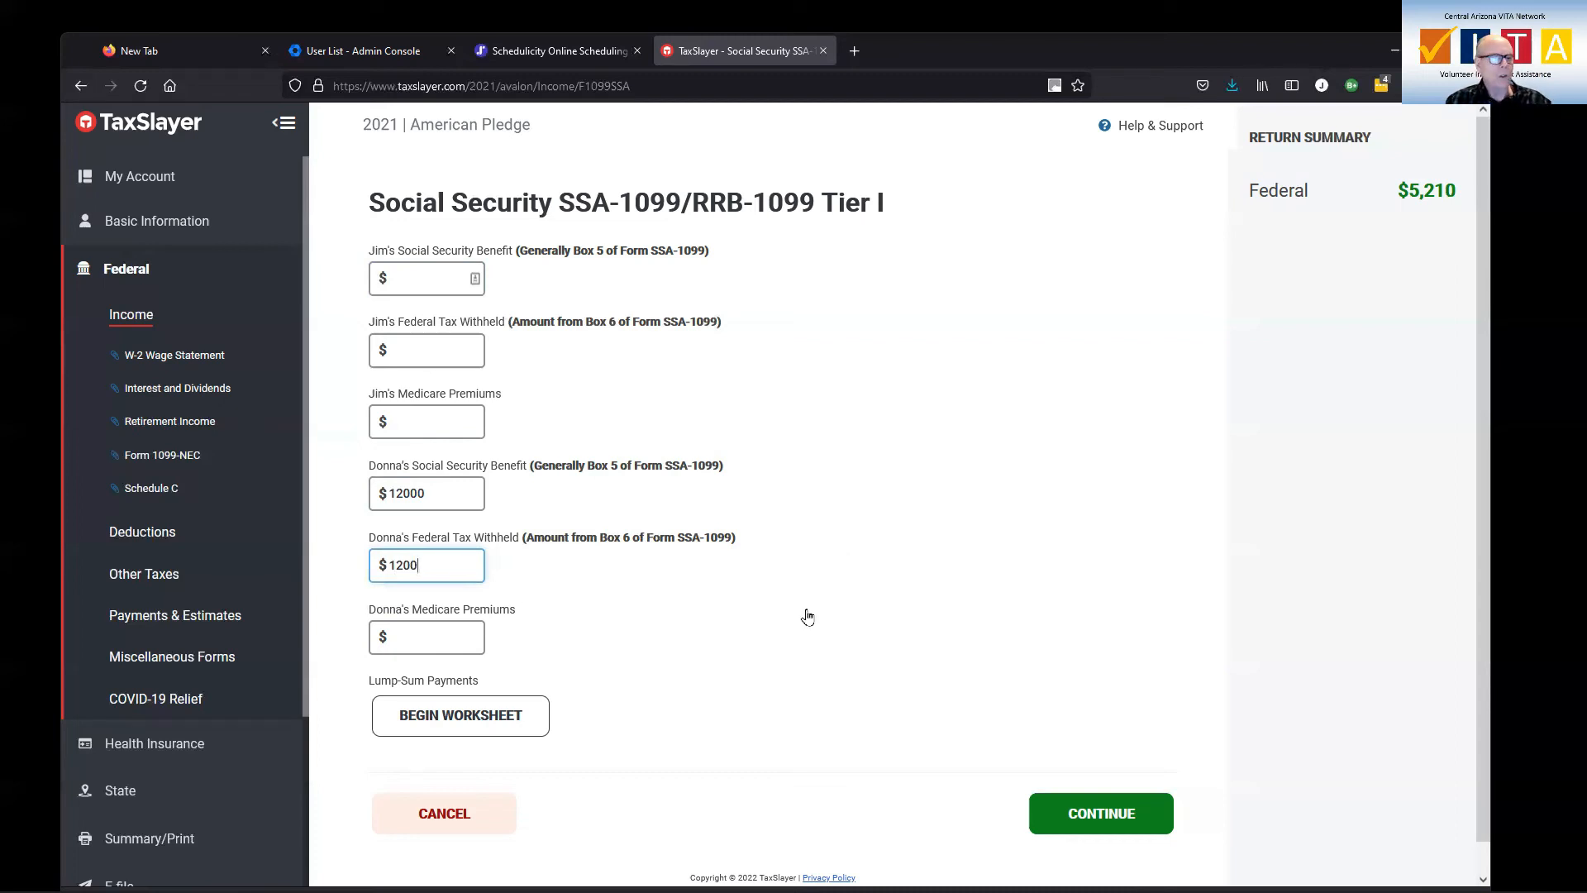
Clear the spouse's federal tax withheld, set the spouse's Medicare premiums to 2125, and save the Social Security entry
key(BackSpace)
key(BackSpace)
key(BackSpace)
key(BackSpace)
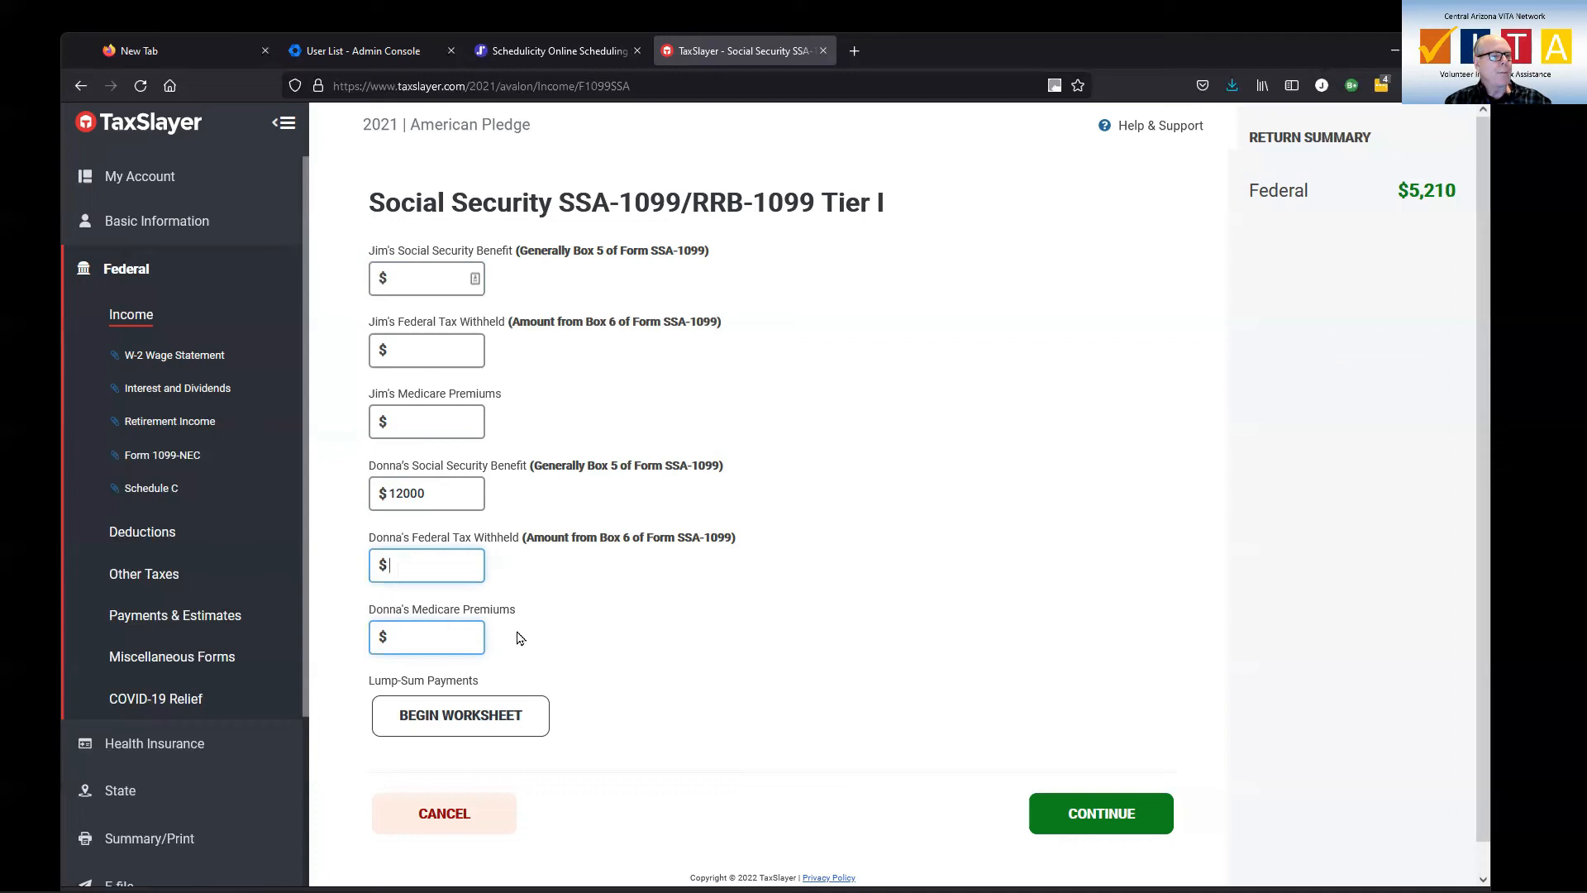
click(422, 636)
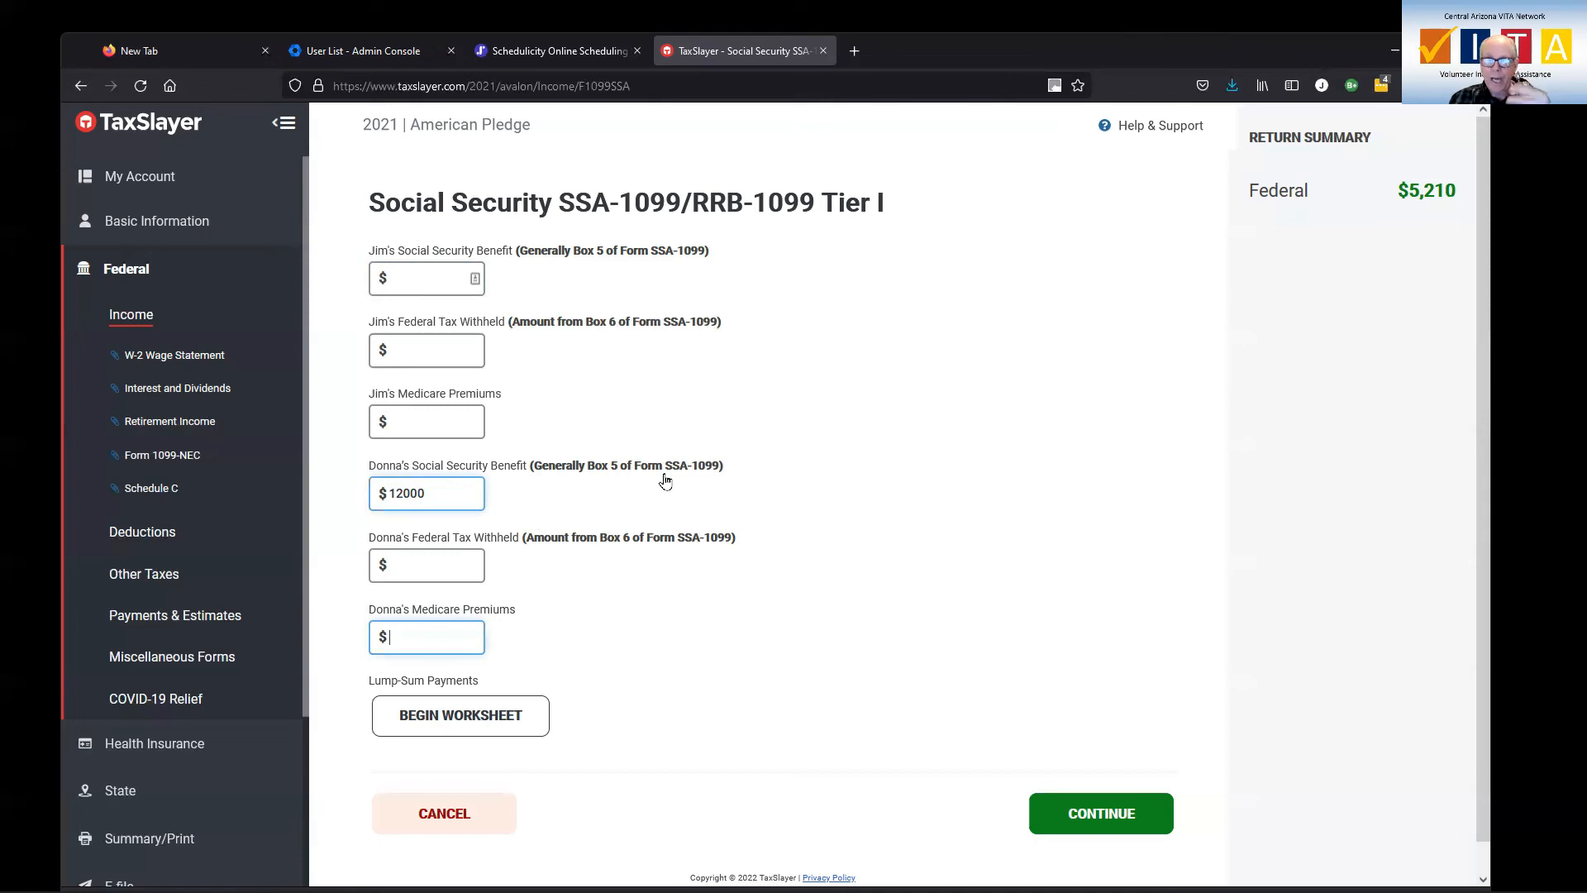
click(441, 636)
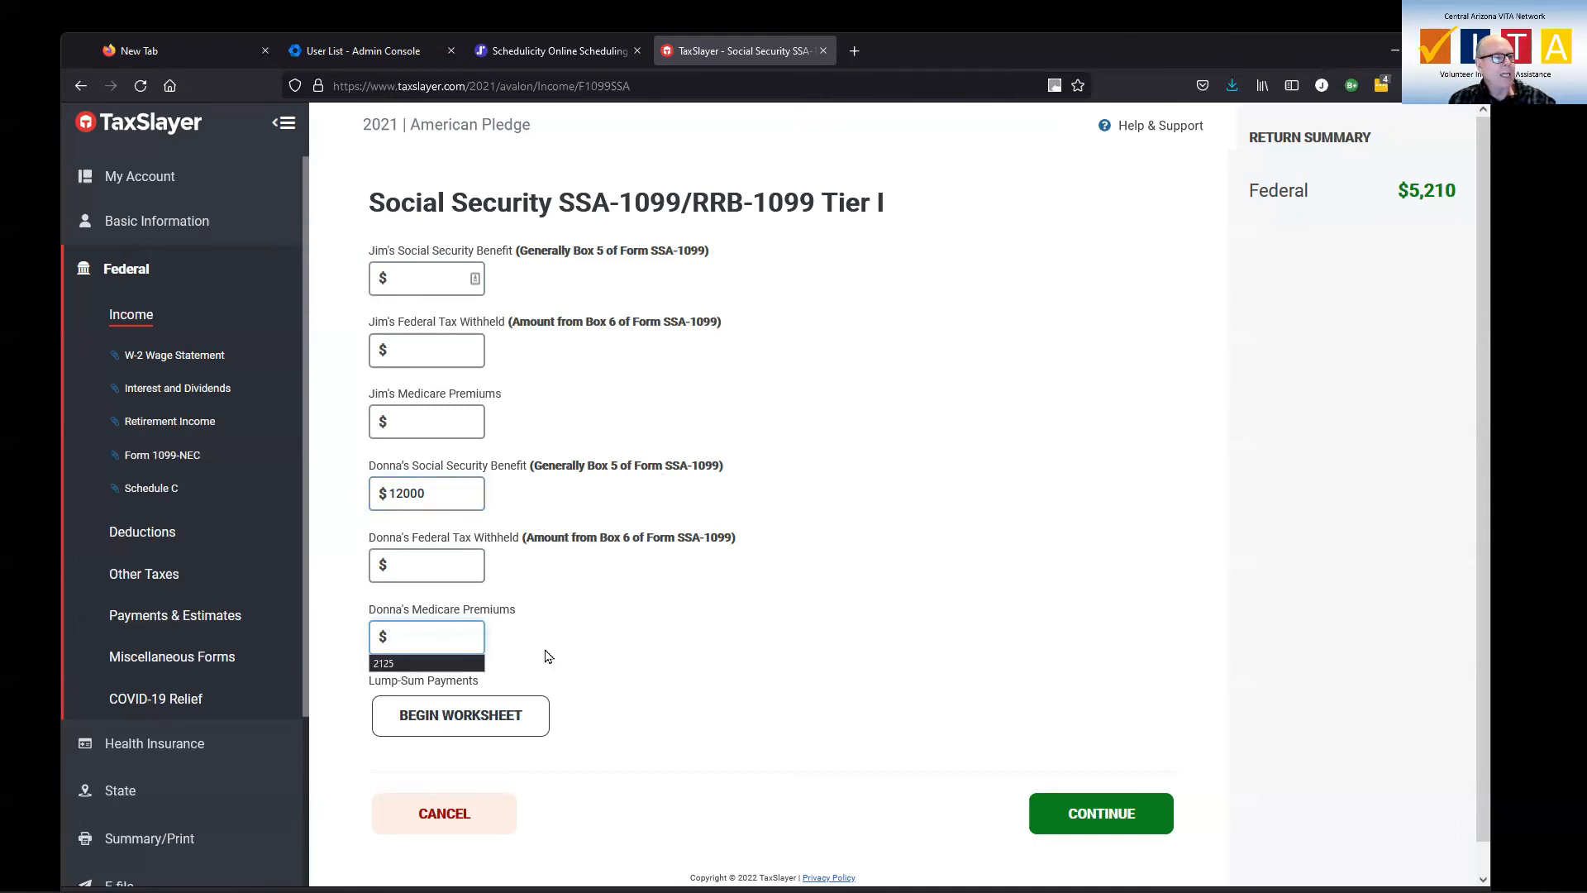
click(413, 663)
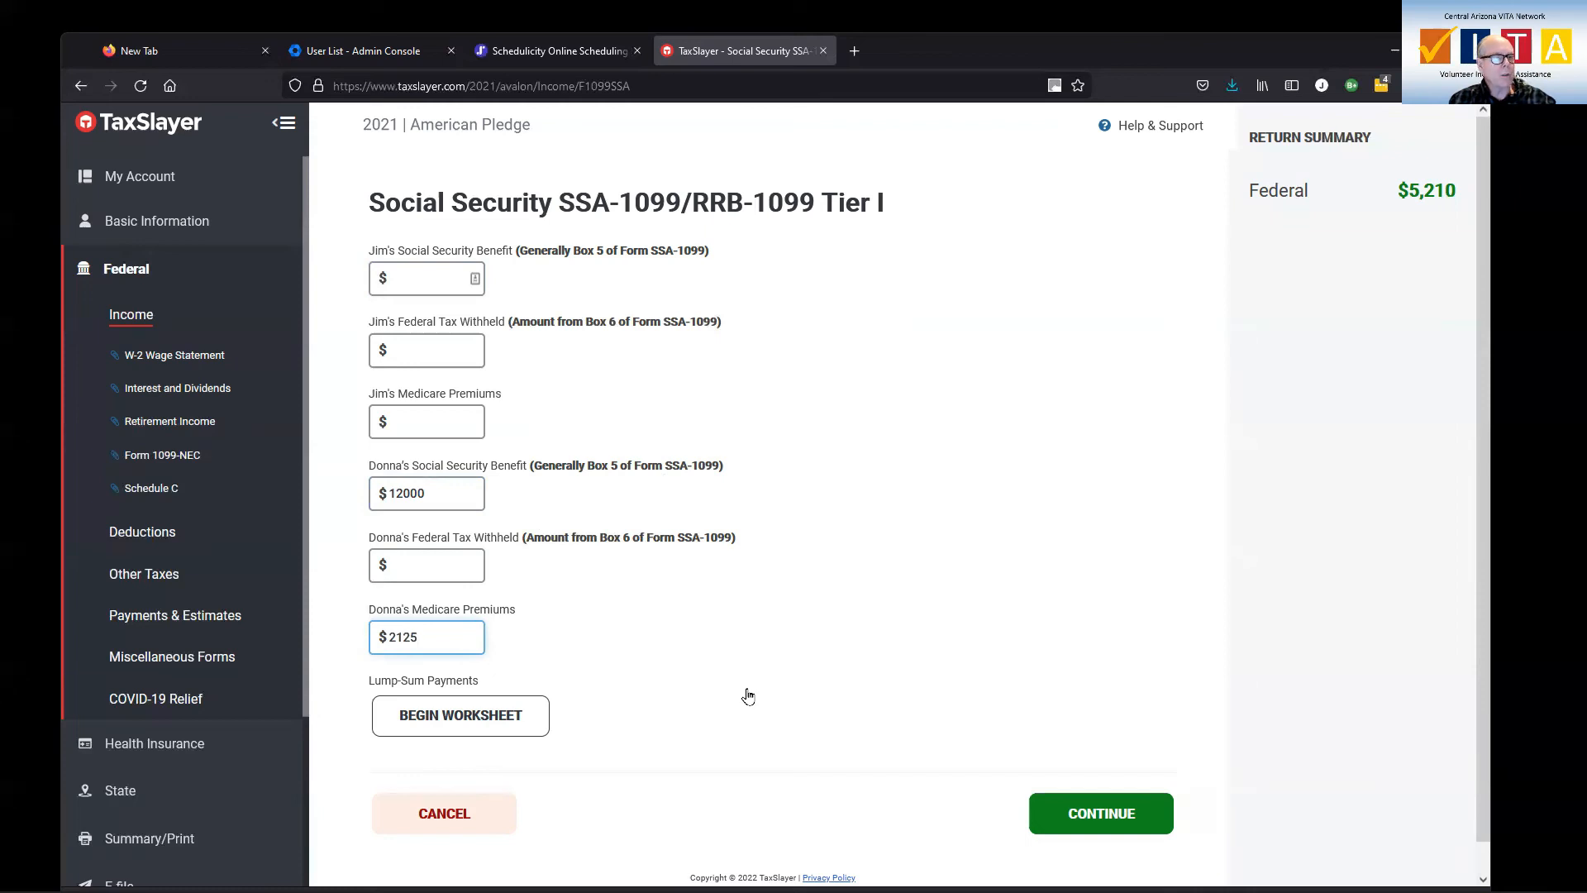
click(1083, 812)
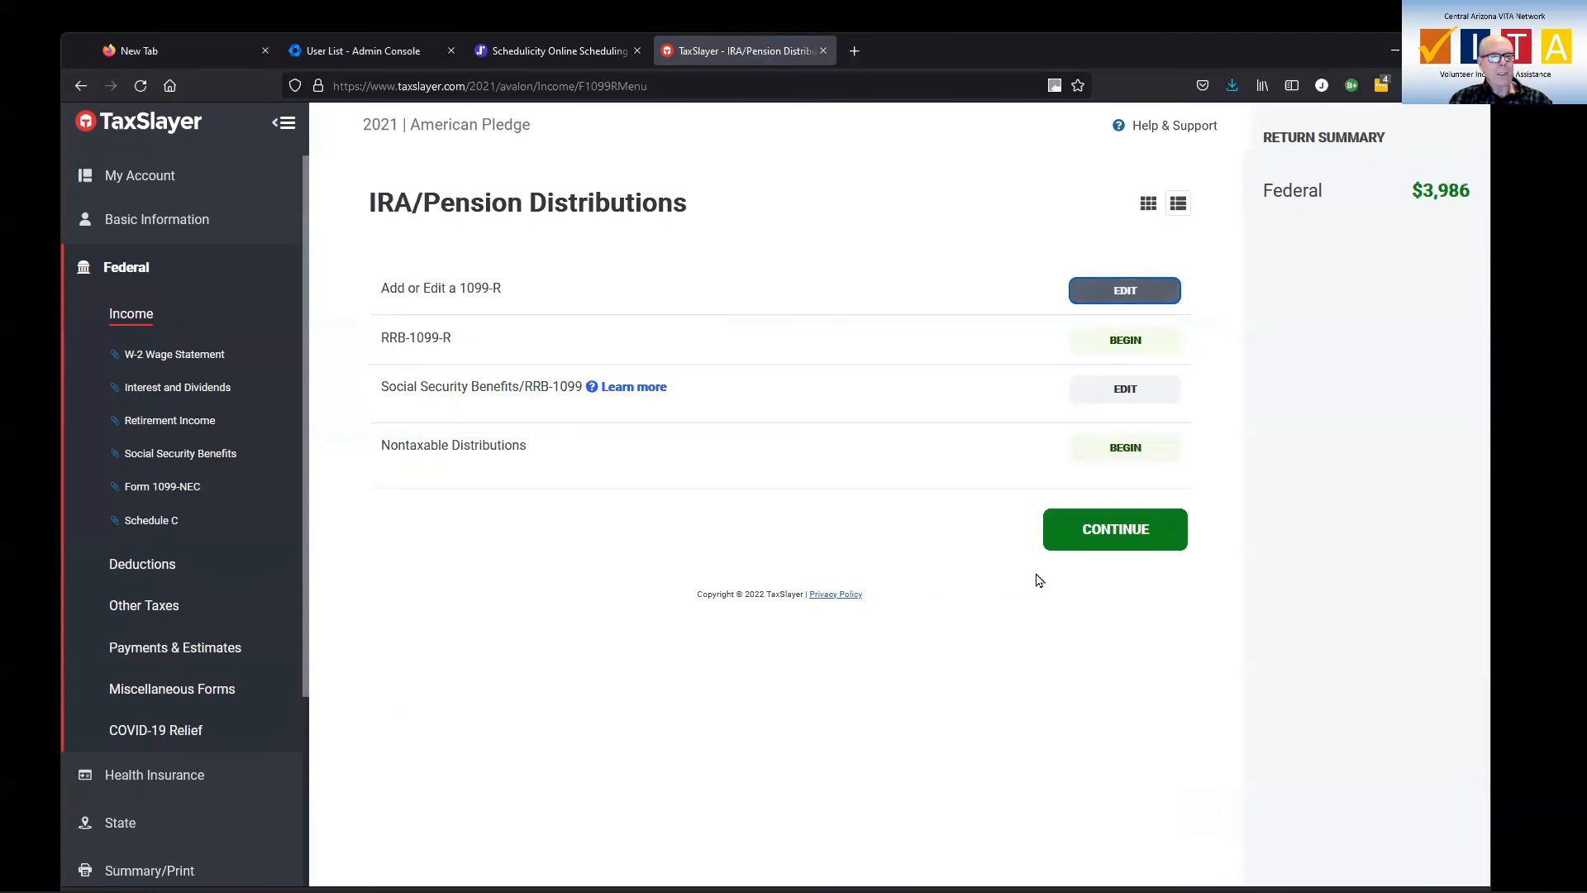
Return to the income overview and begin a new capital gains and loss item for Schedule D
click(1097, 545)
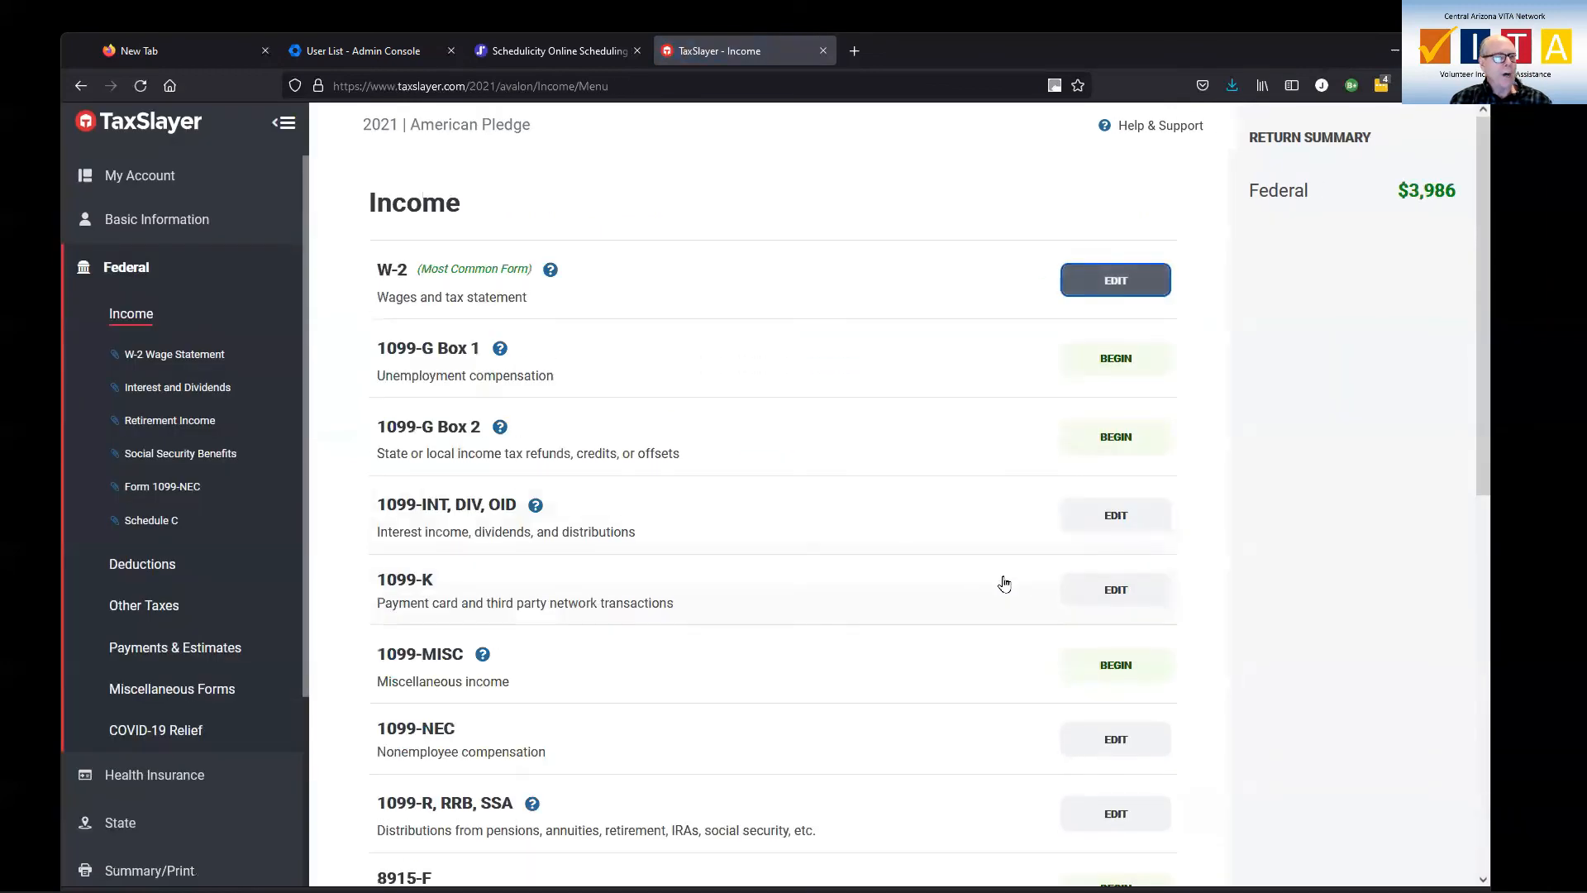
scroll(1004, 584, down, 6)
scroll(1004, 584, down, 2)
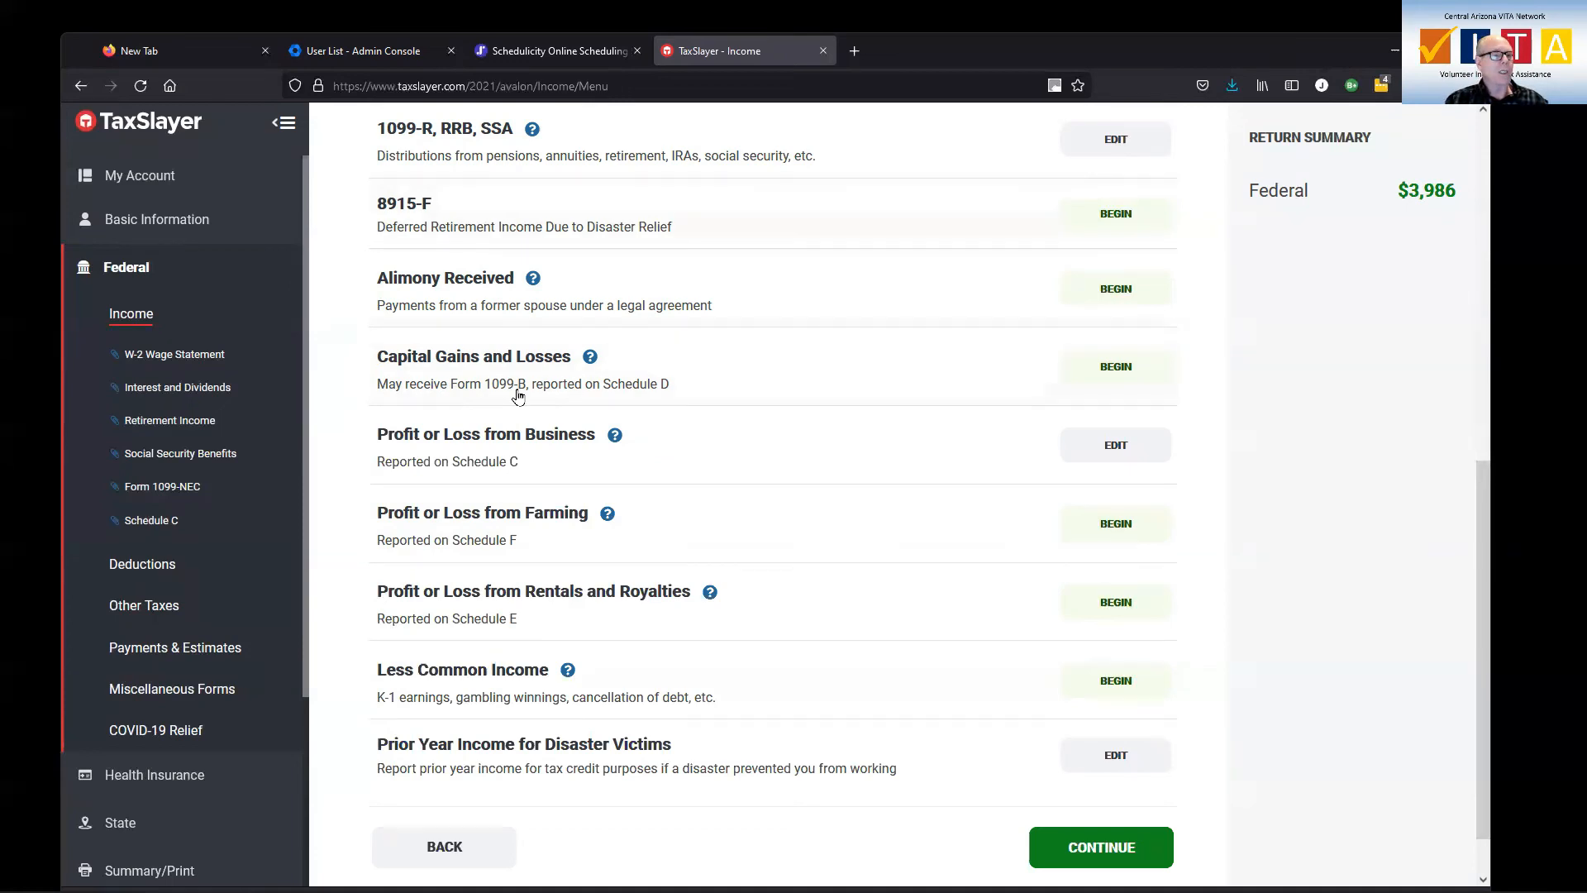
click(1108, 371)
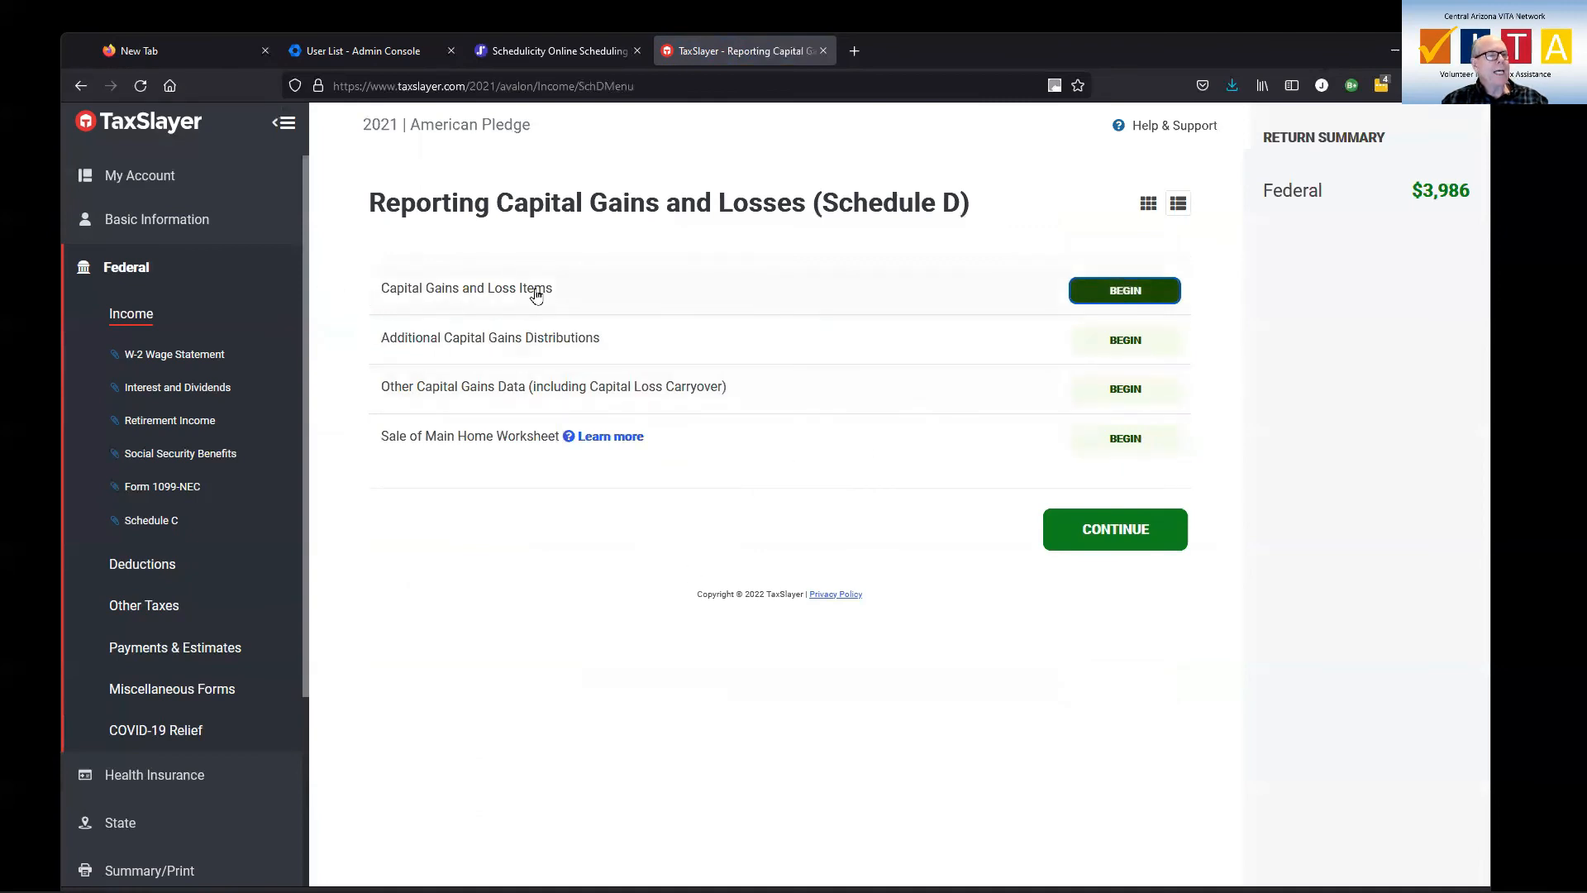
click(1125, 291)
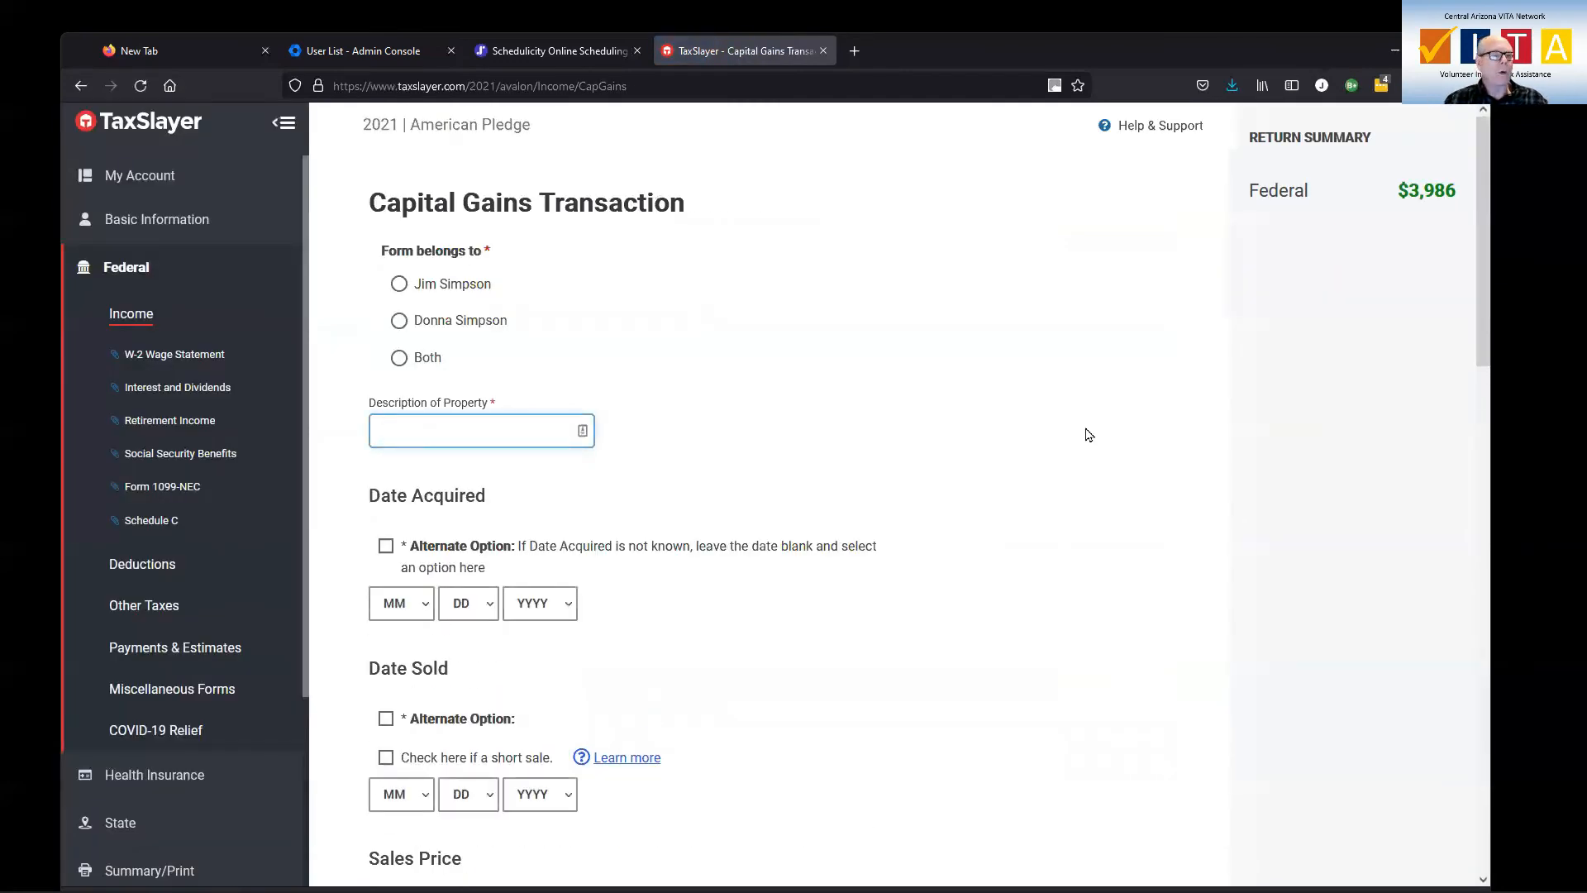
Assign the capital gains transaction to both spouses and describe the property as 100 Sh VSUX
click(400, 359)
click(530, 429)
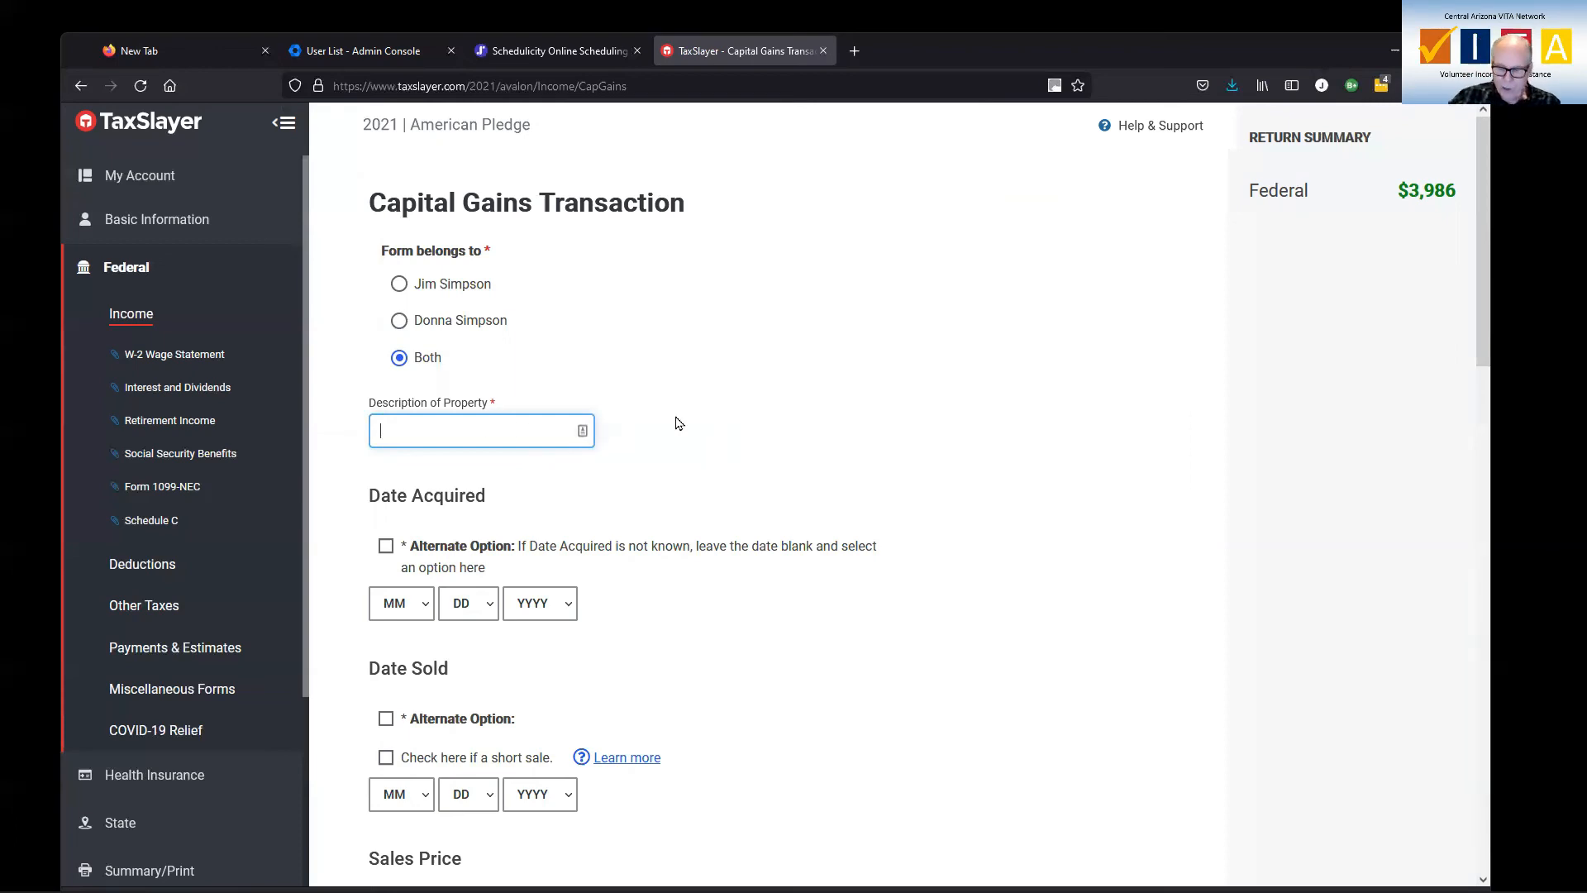
text(100 Sh)
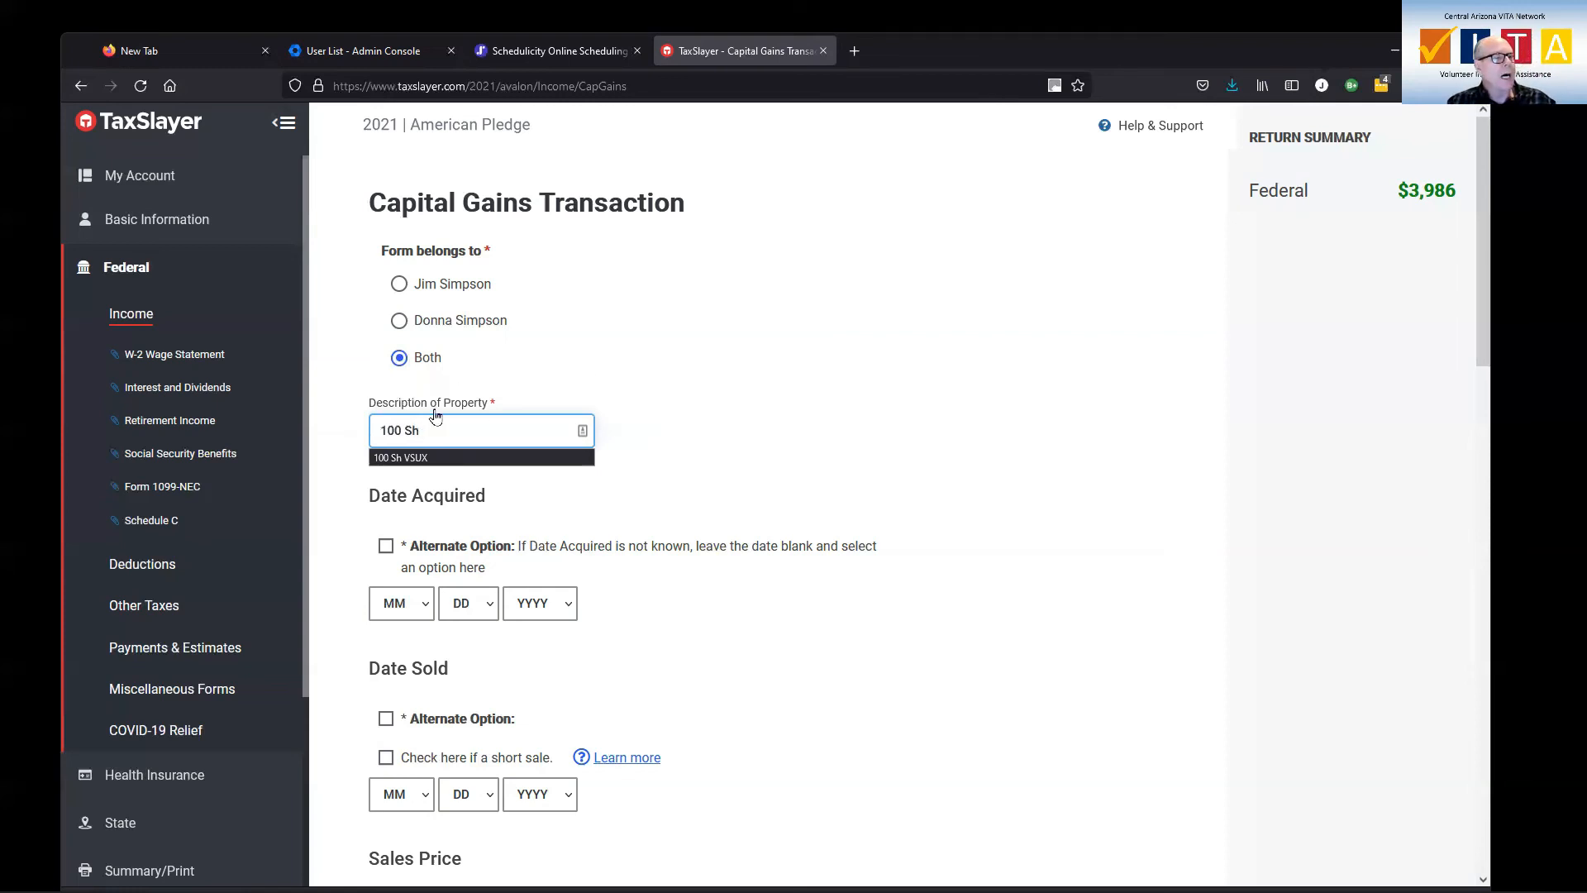
click(437, 460)
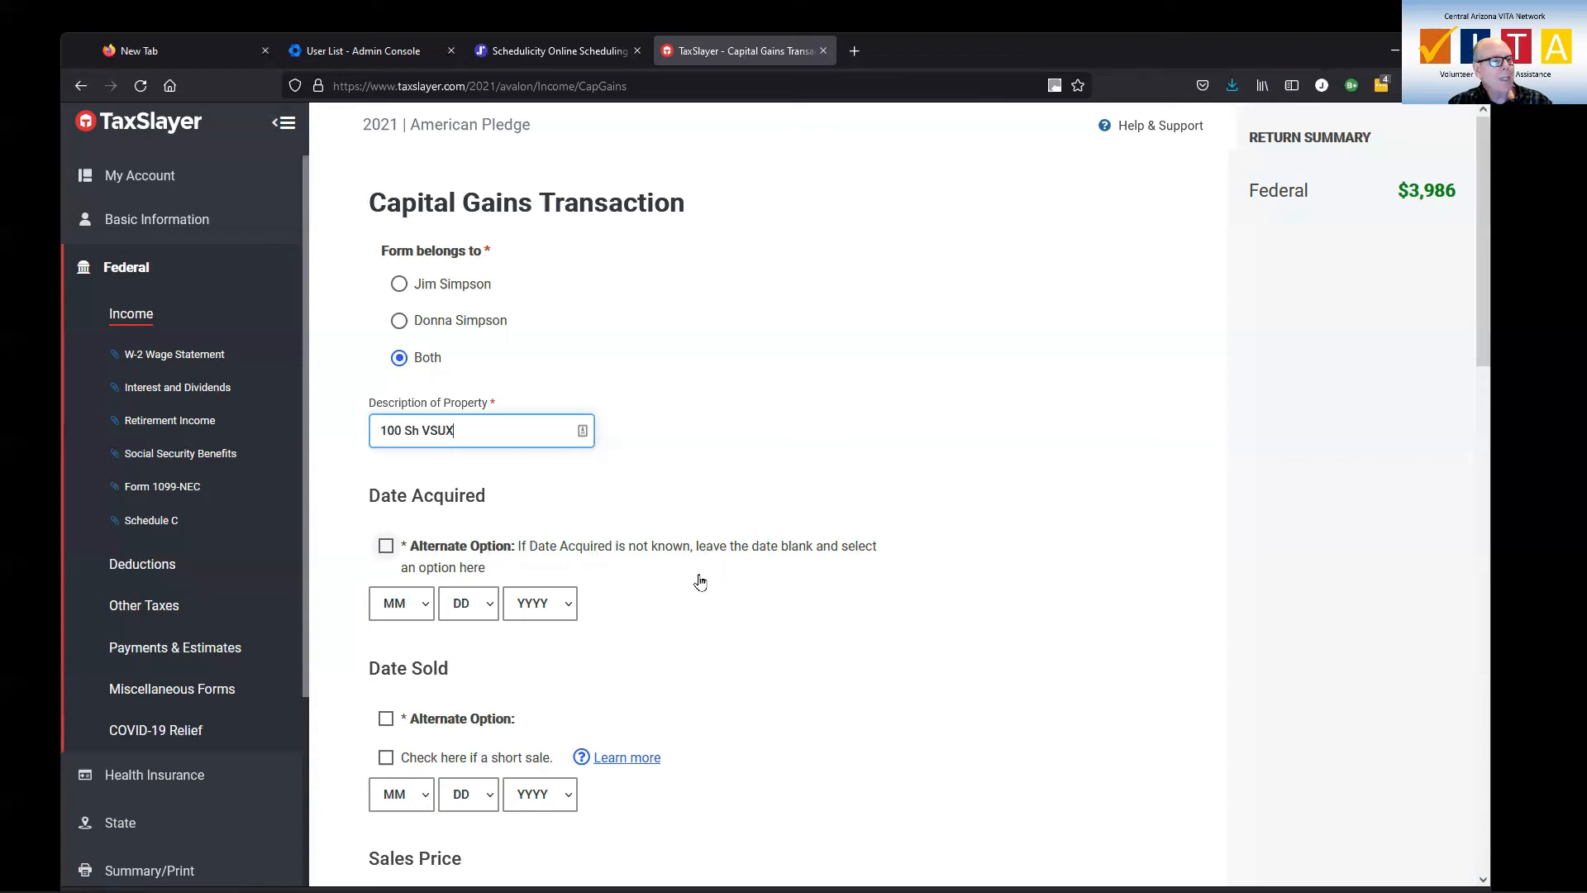
Use the alternate option for the date acquired and set it to Various - Long Term
click(386, 547)
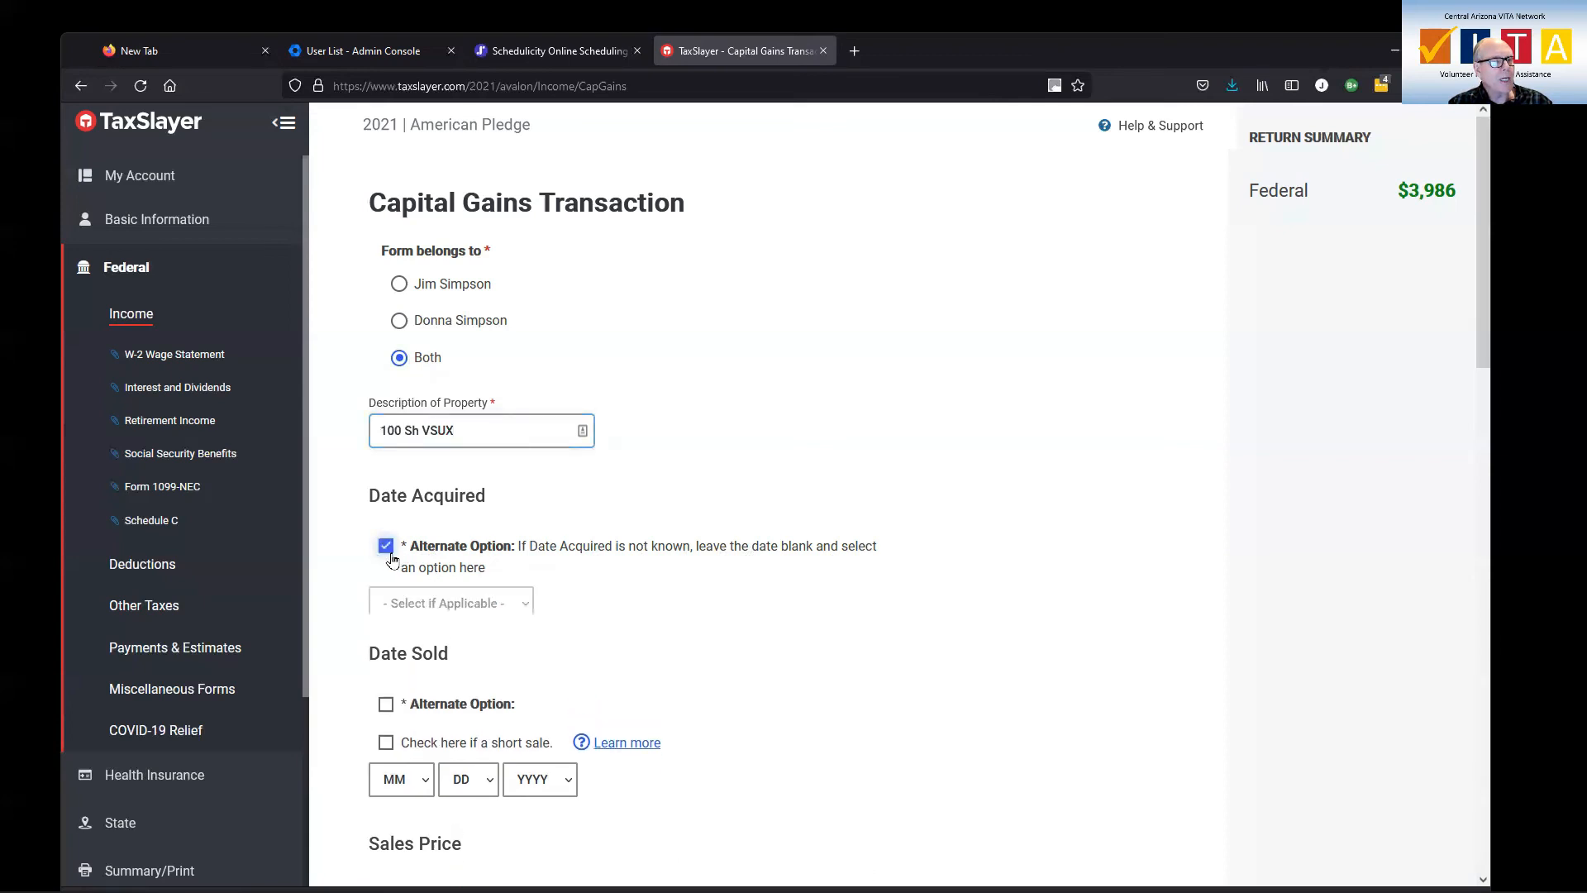
click(449, 604)
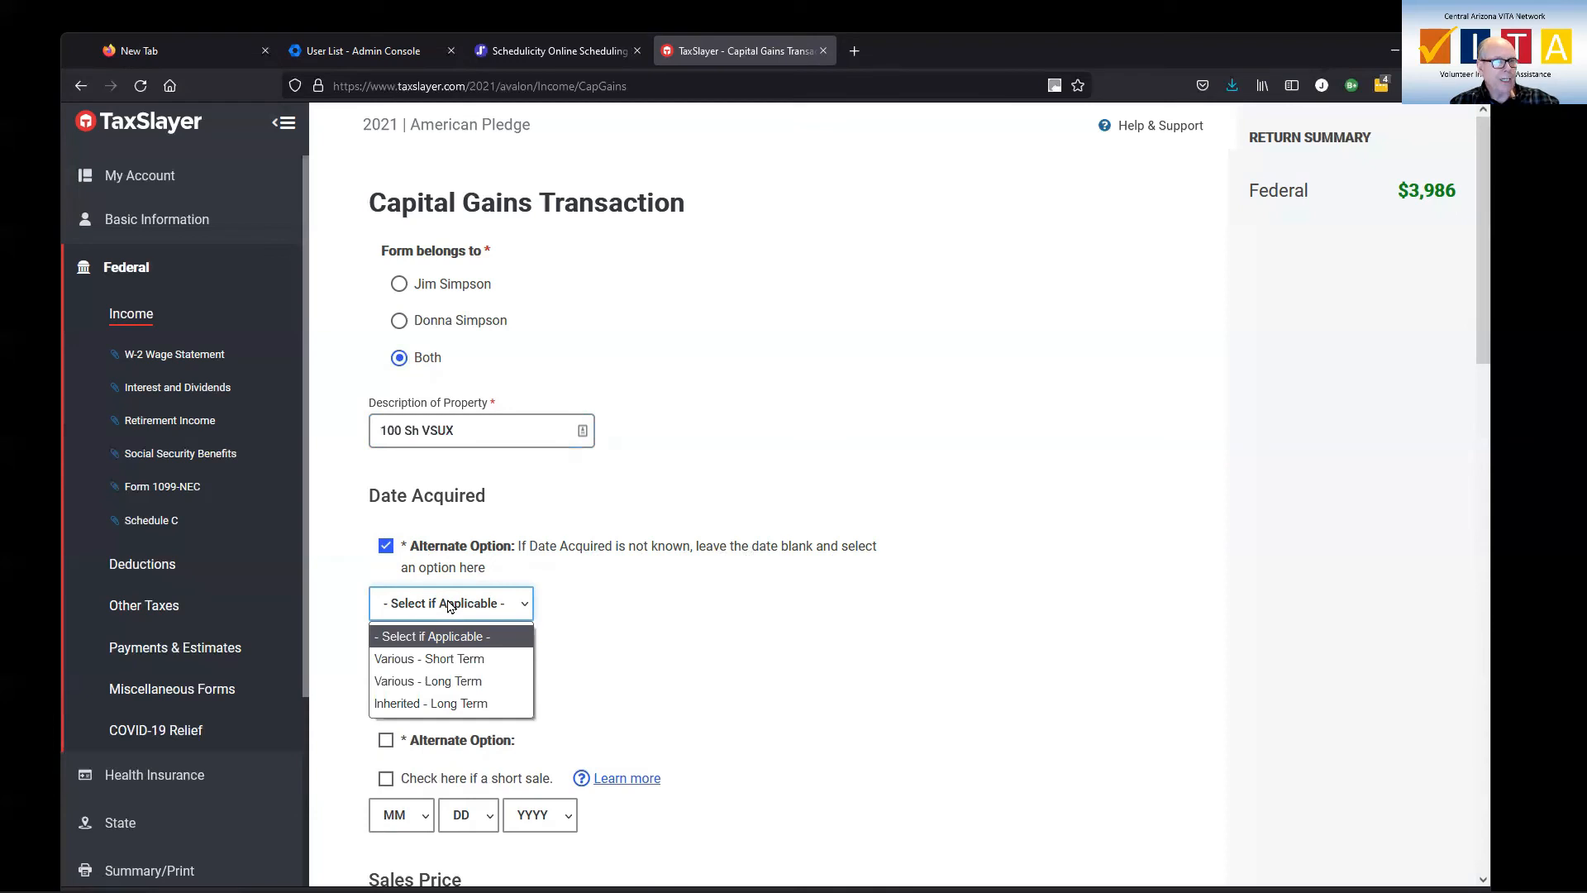
click(468, 683)
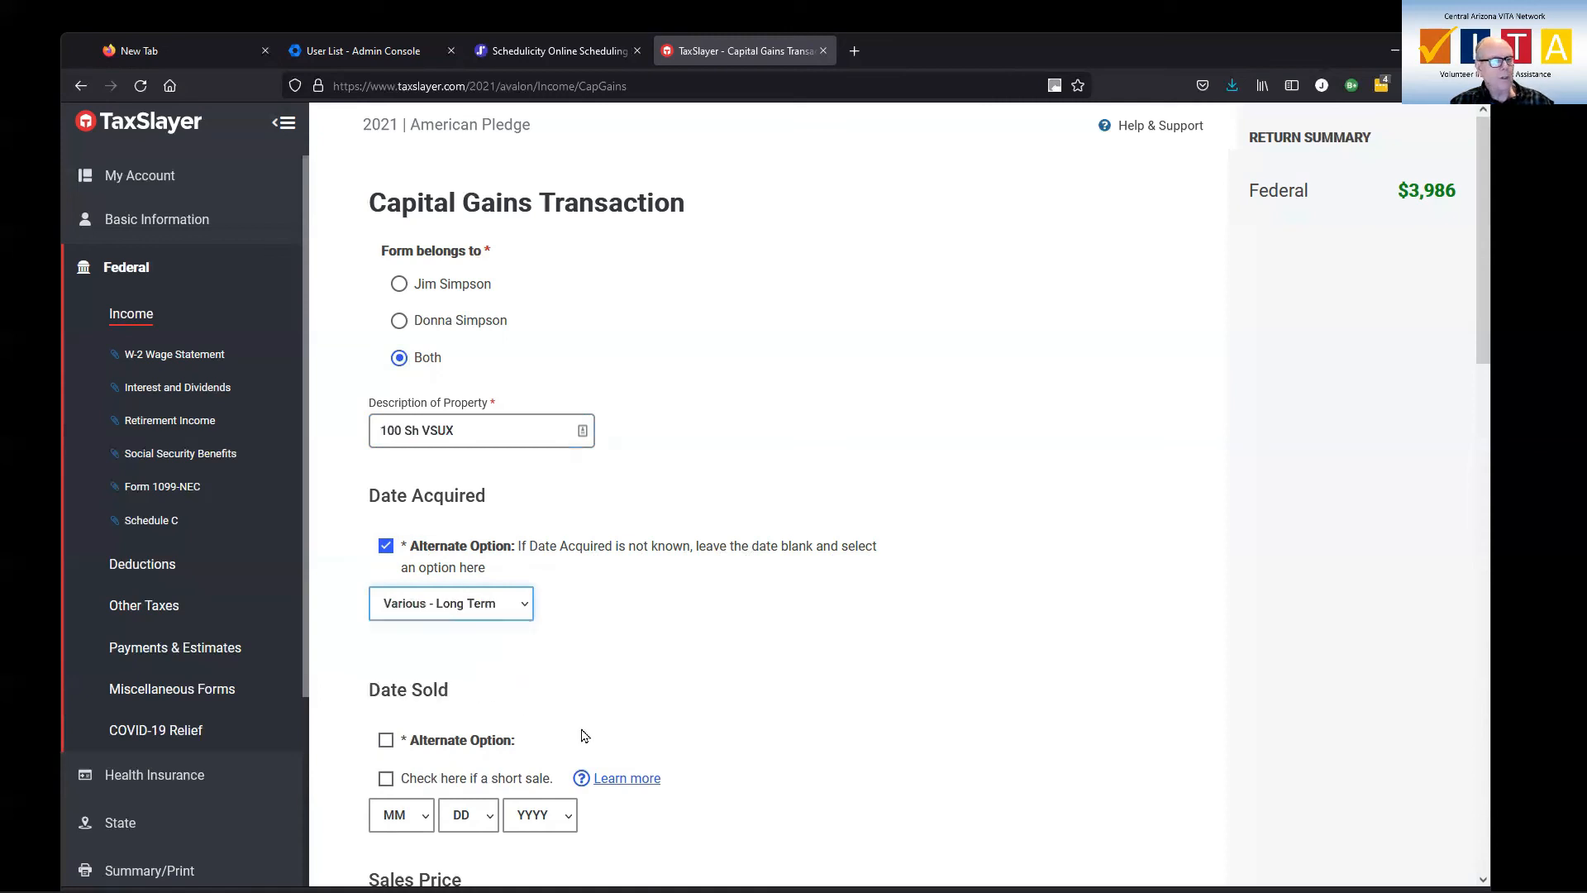
Set the date sold of the capital gains transaction to 12/7/2021
scroll(584, 718, down, 3)
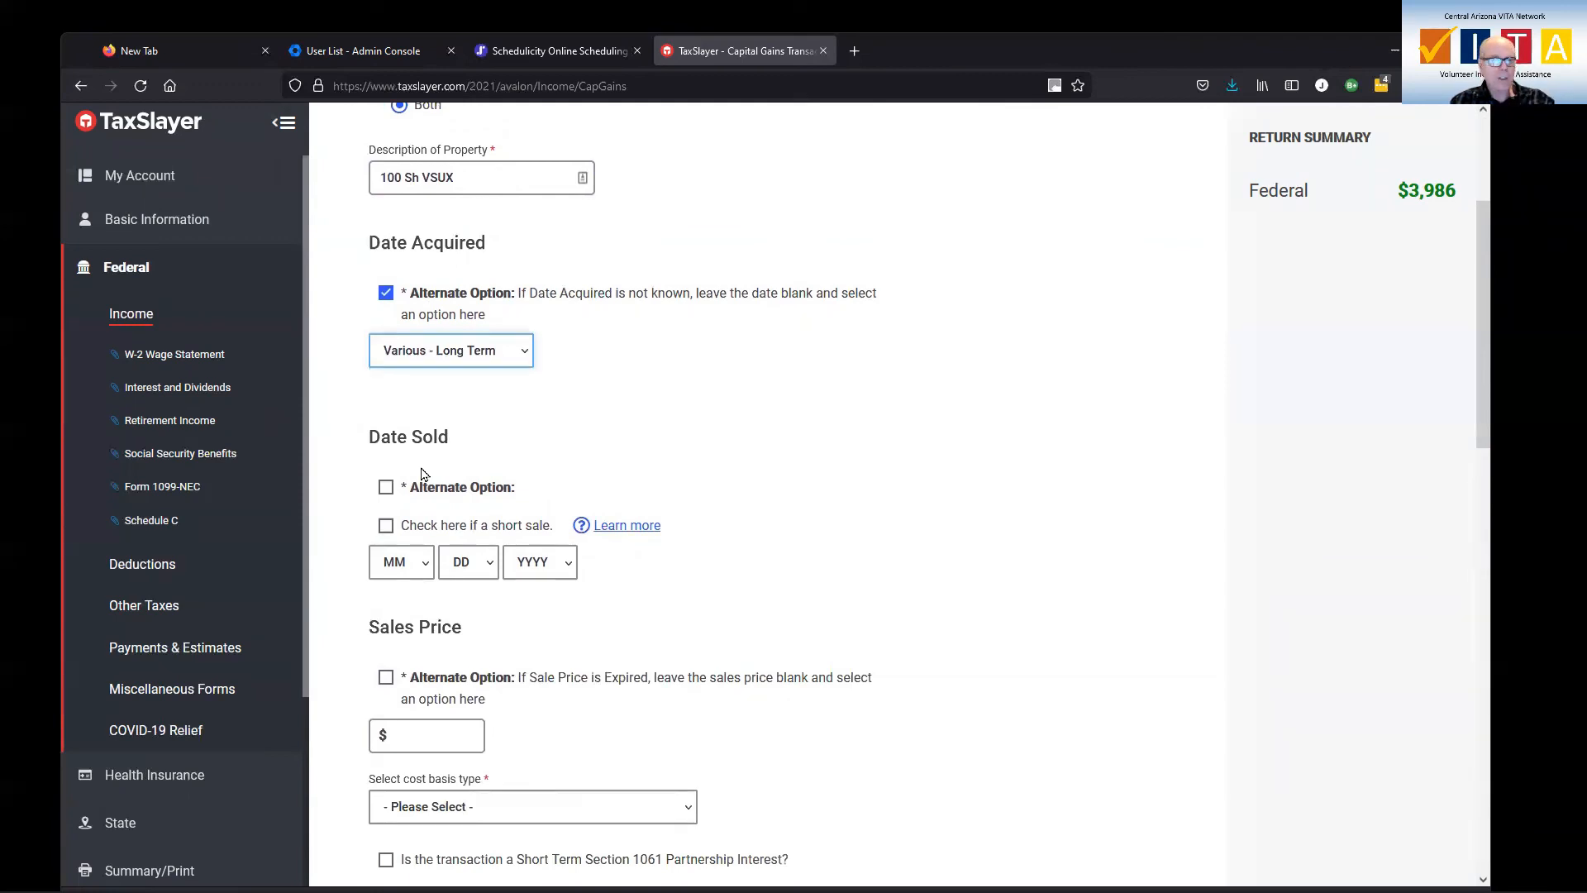
click(426, 562)
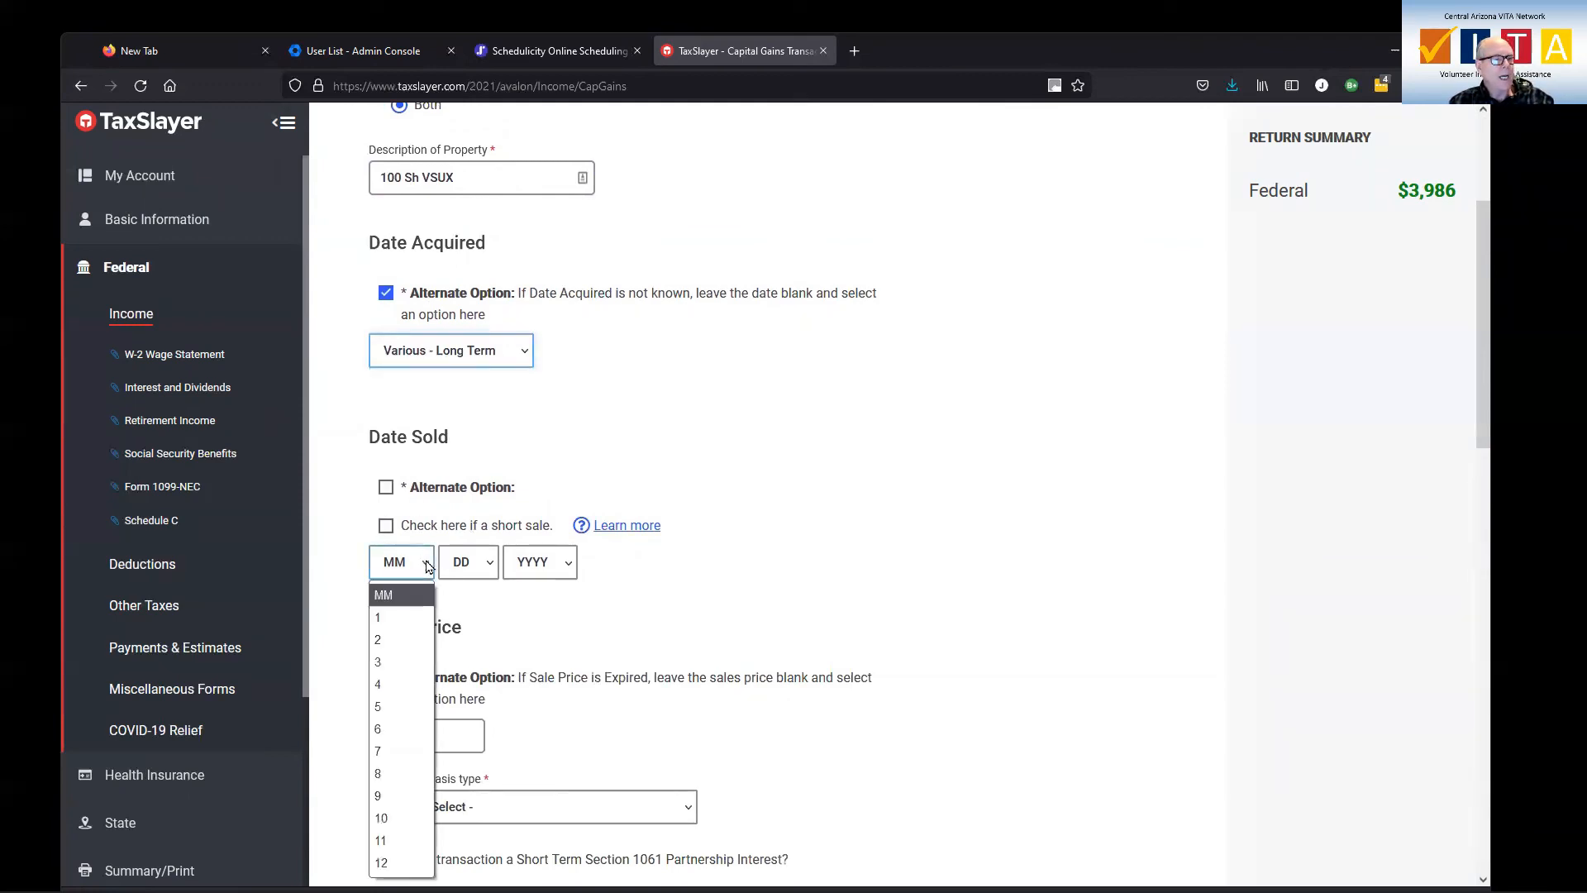
click(381, 863)
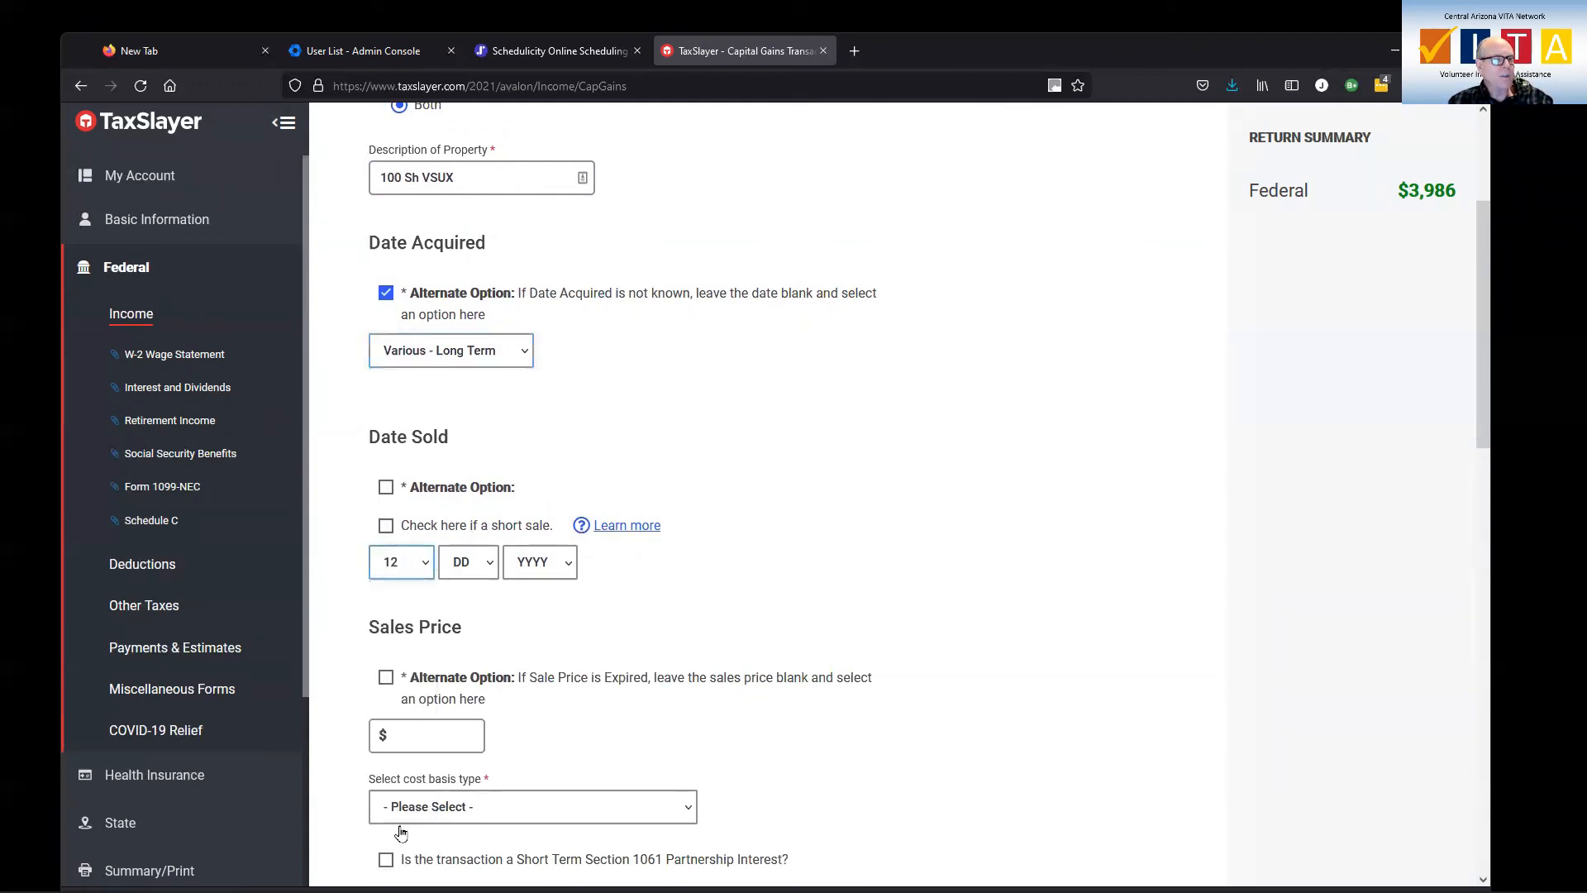
click(489, 565)
click(461, 277)
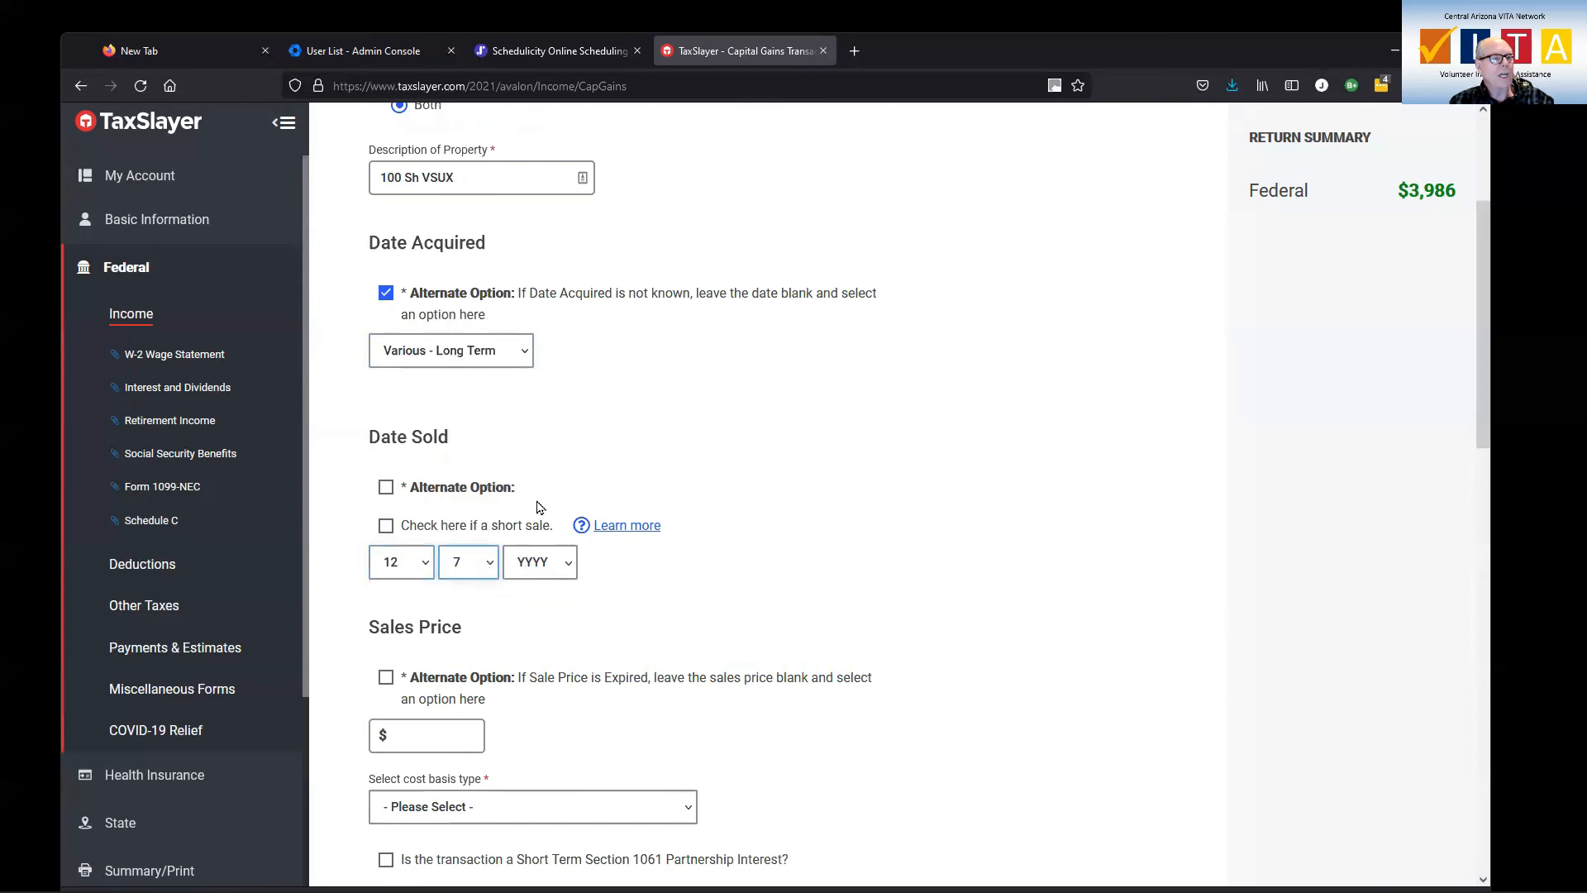
click(567, 563)
click(547, 610)
Enter 10000 as the sales price of the 100 Sh VSUX transaction
scroll(617, 620, down, 4)
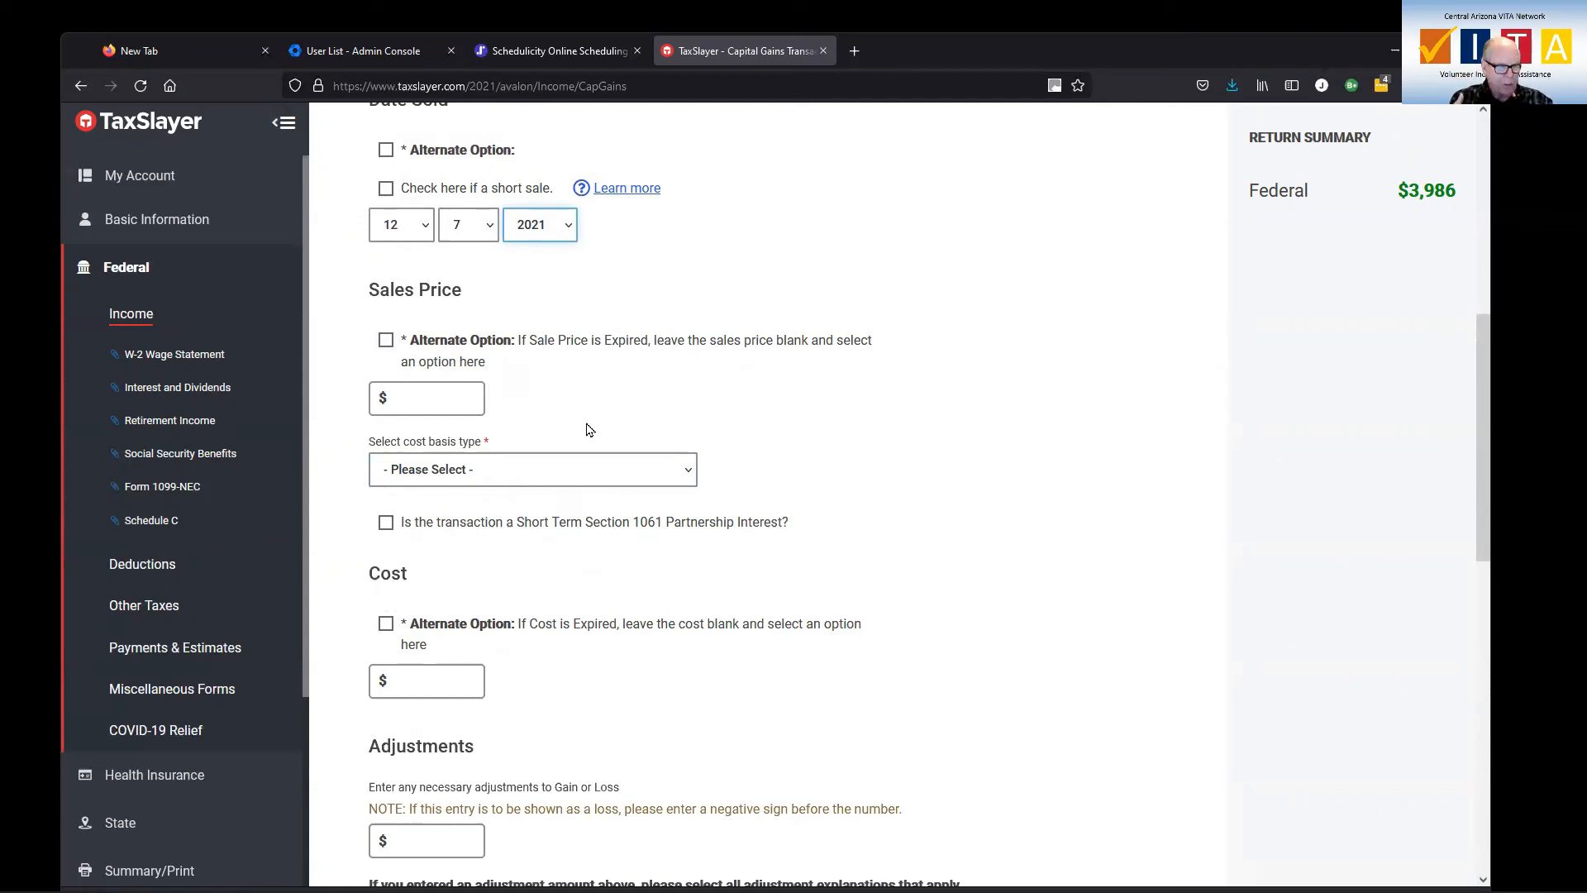
click(428, 398)
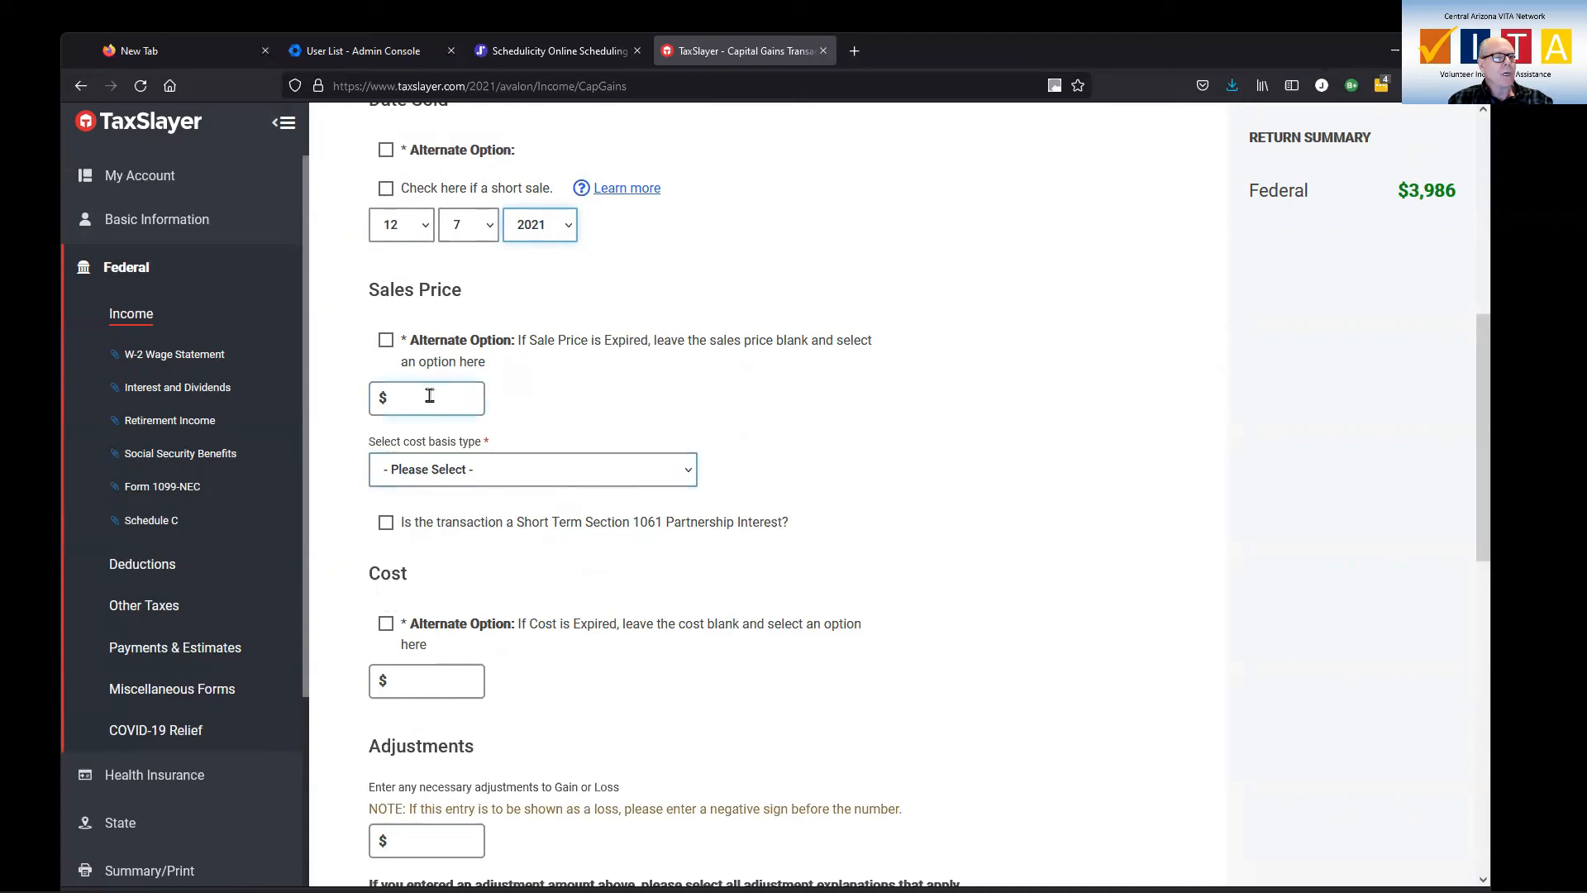
scroll(577, 442, up, 2)
scroll(577, 443, up, 3)
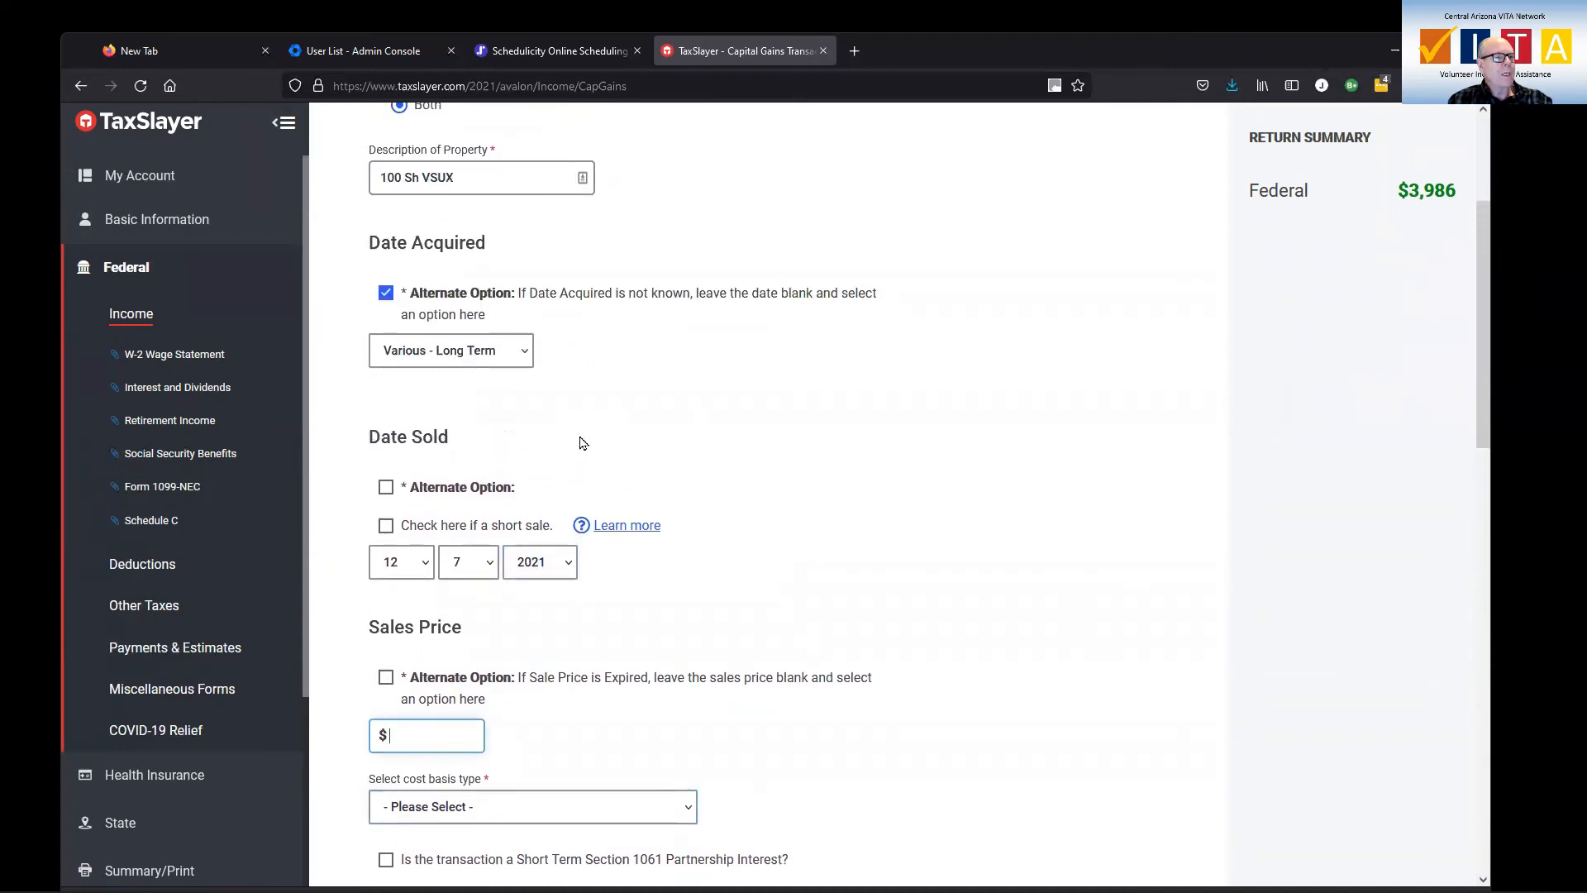
scroll(580, 443, down, 5)
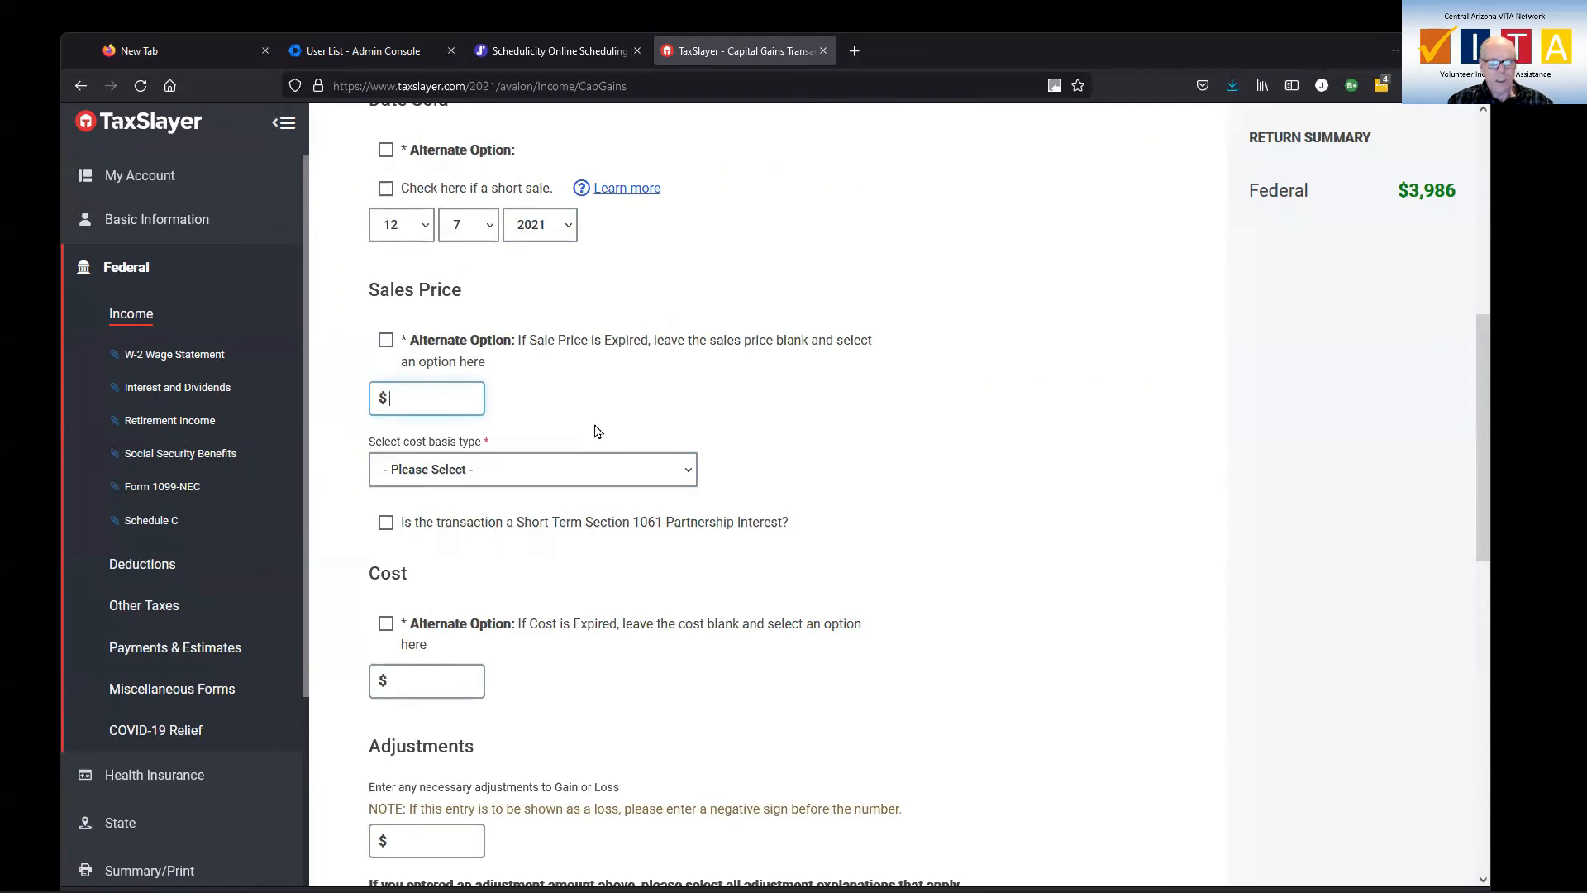
text(10000)
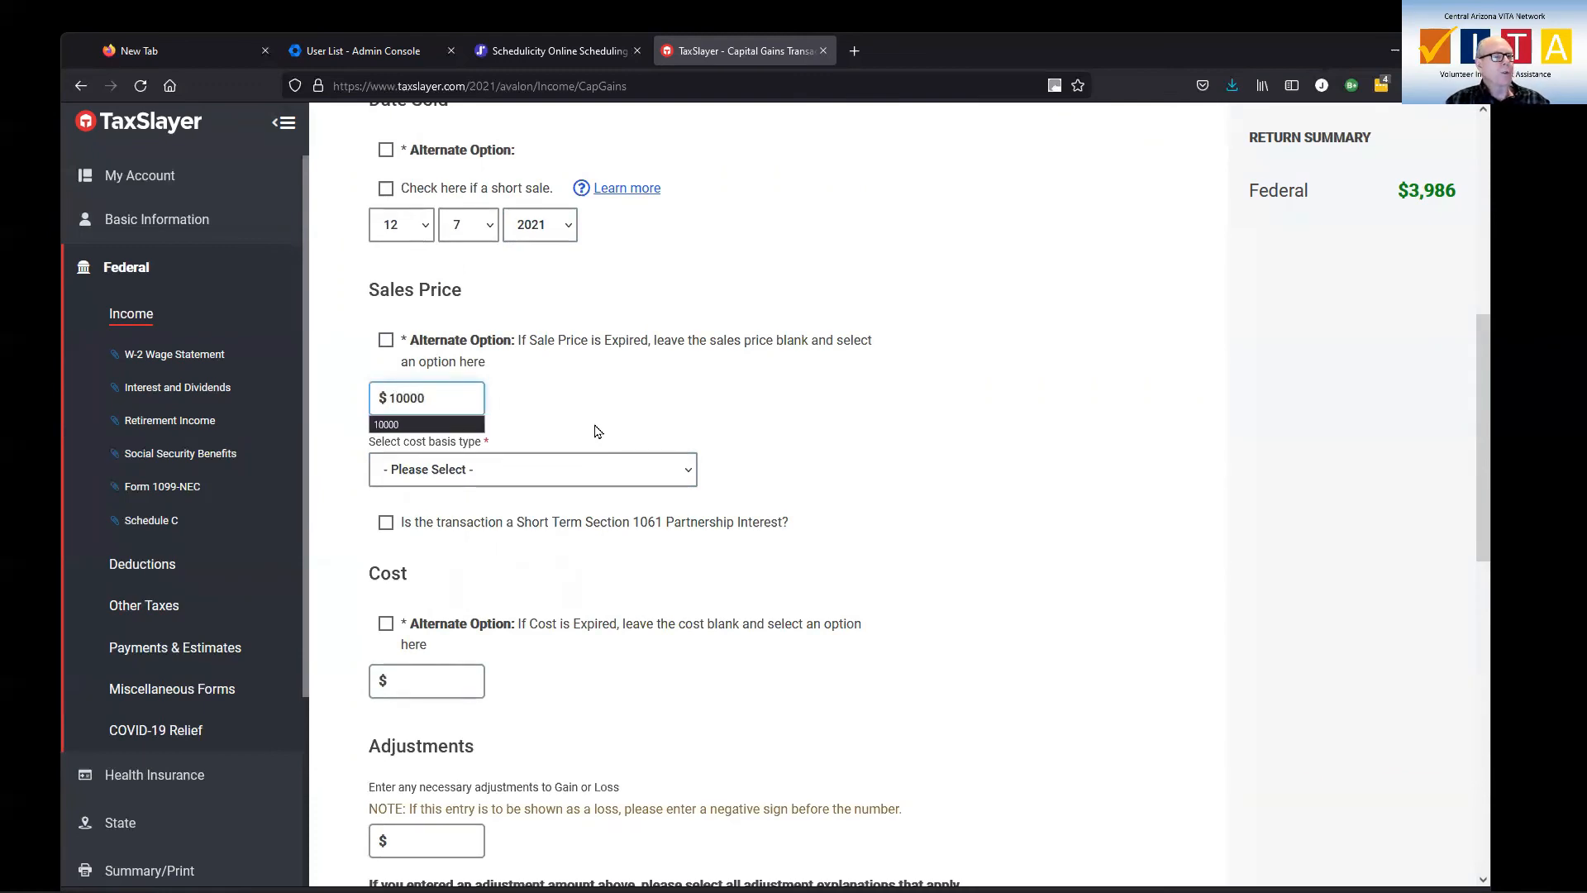
Set the cost basis type to 1099-B, Box 12 Cost Basis Reported to the IRS, and enter a cost of 8000
scroll(578, 431, up, 4)
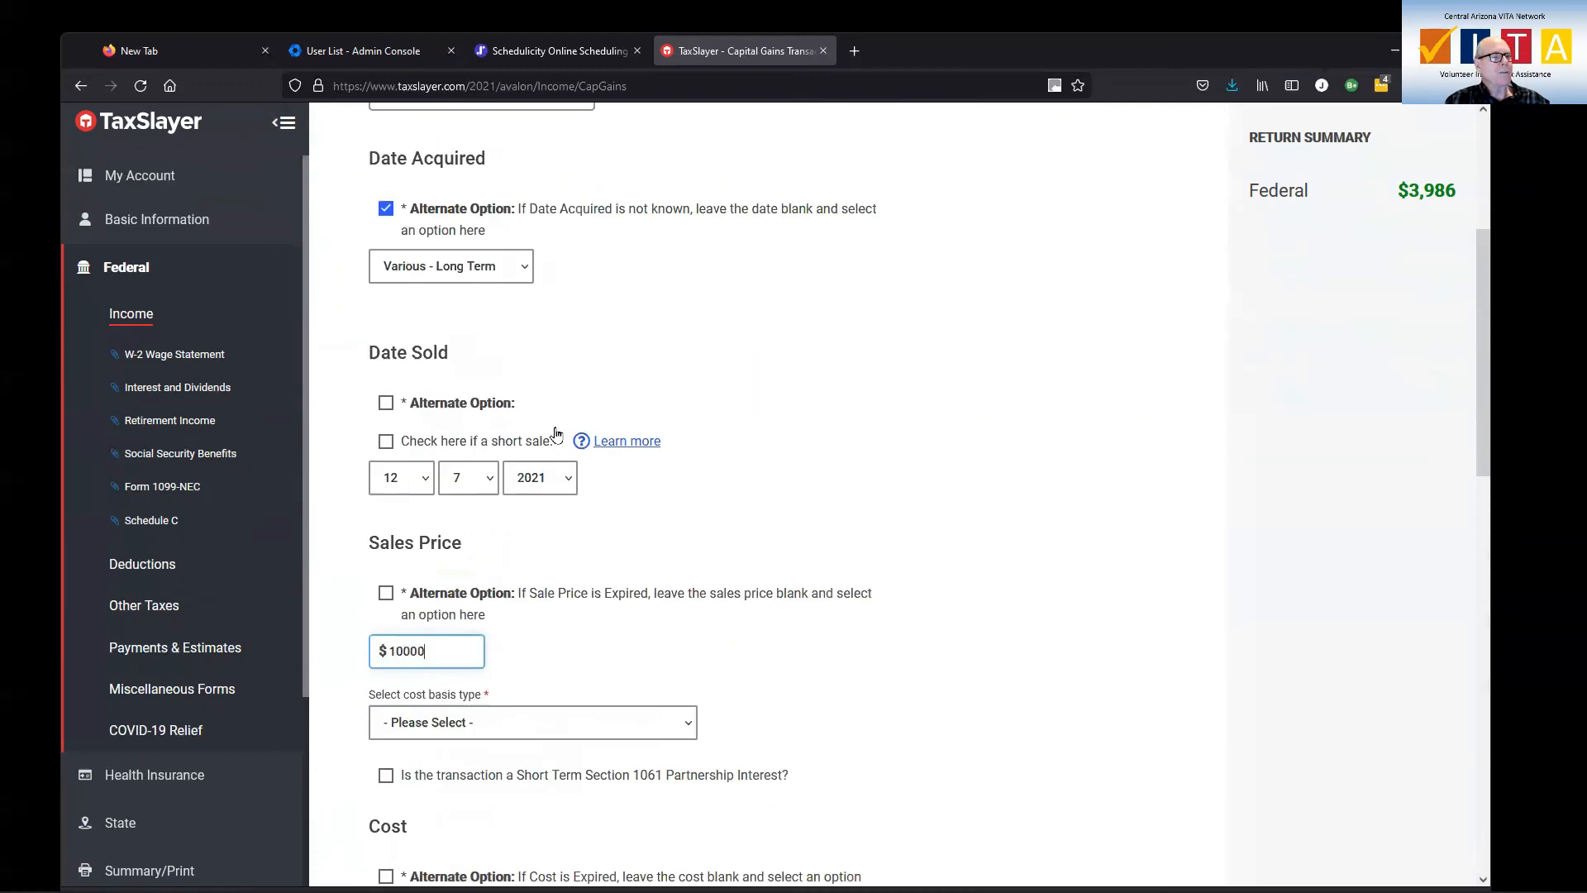
scroll(611, 589, down, 3)
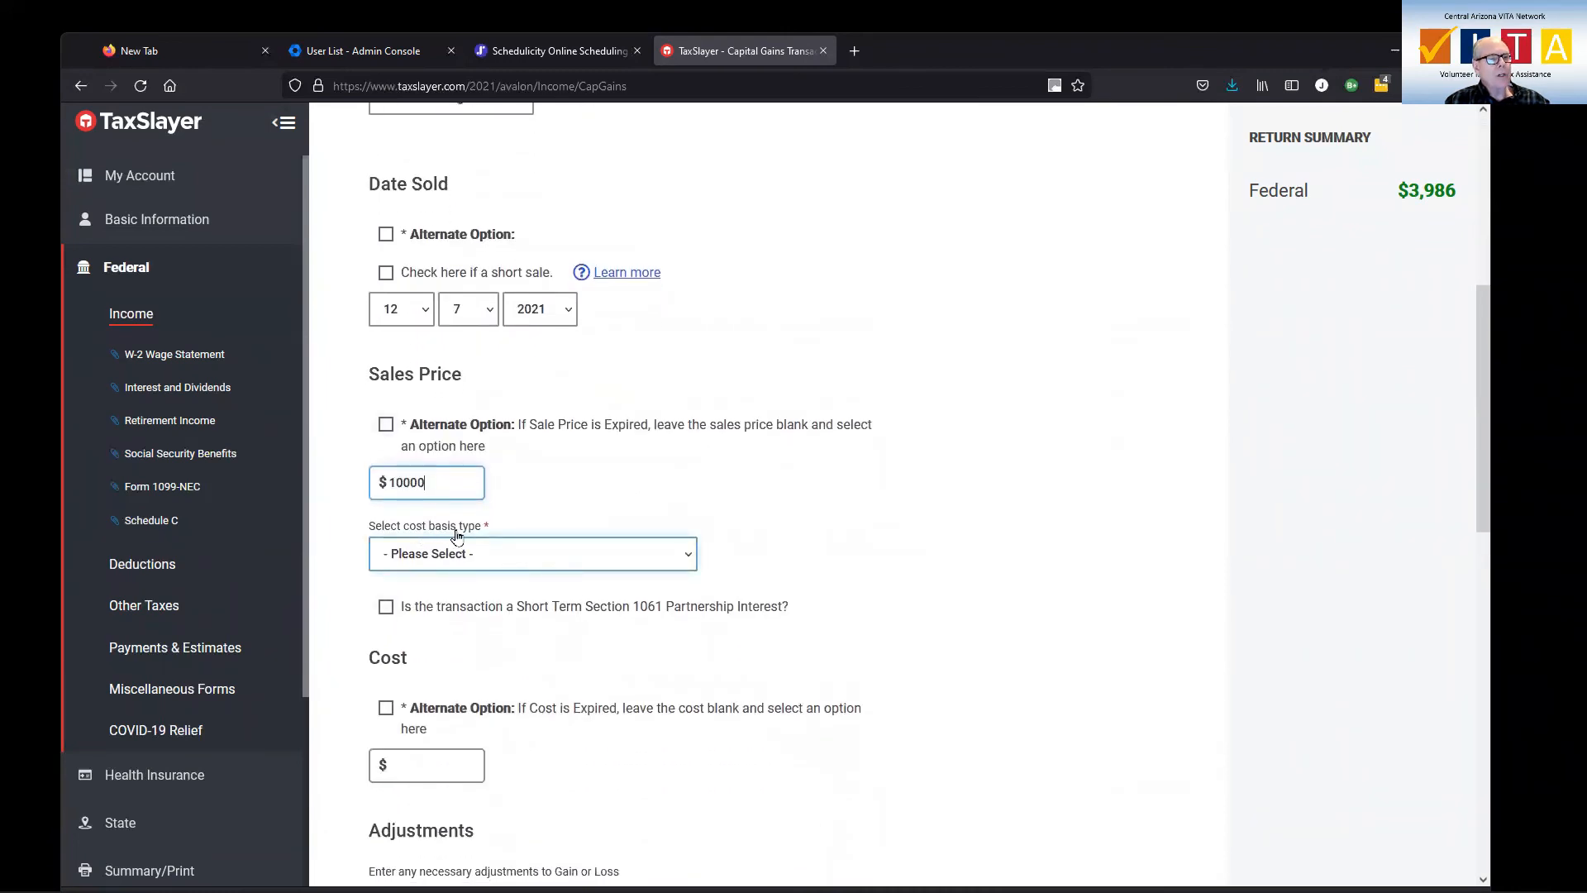
click(499, 557)
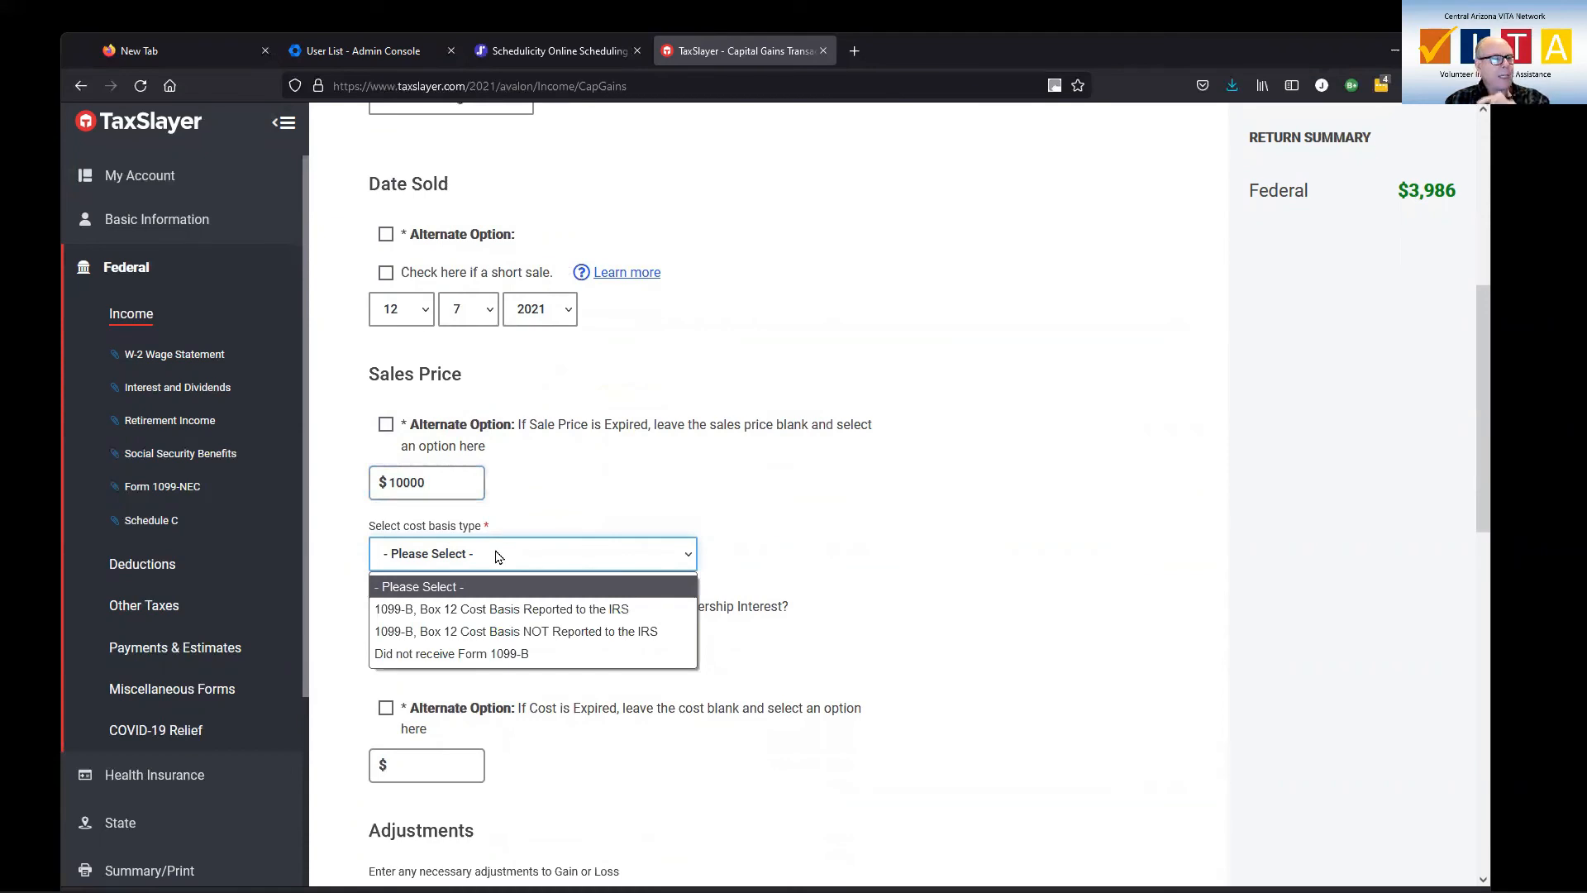
click(537, 612)
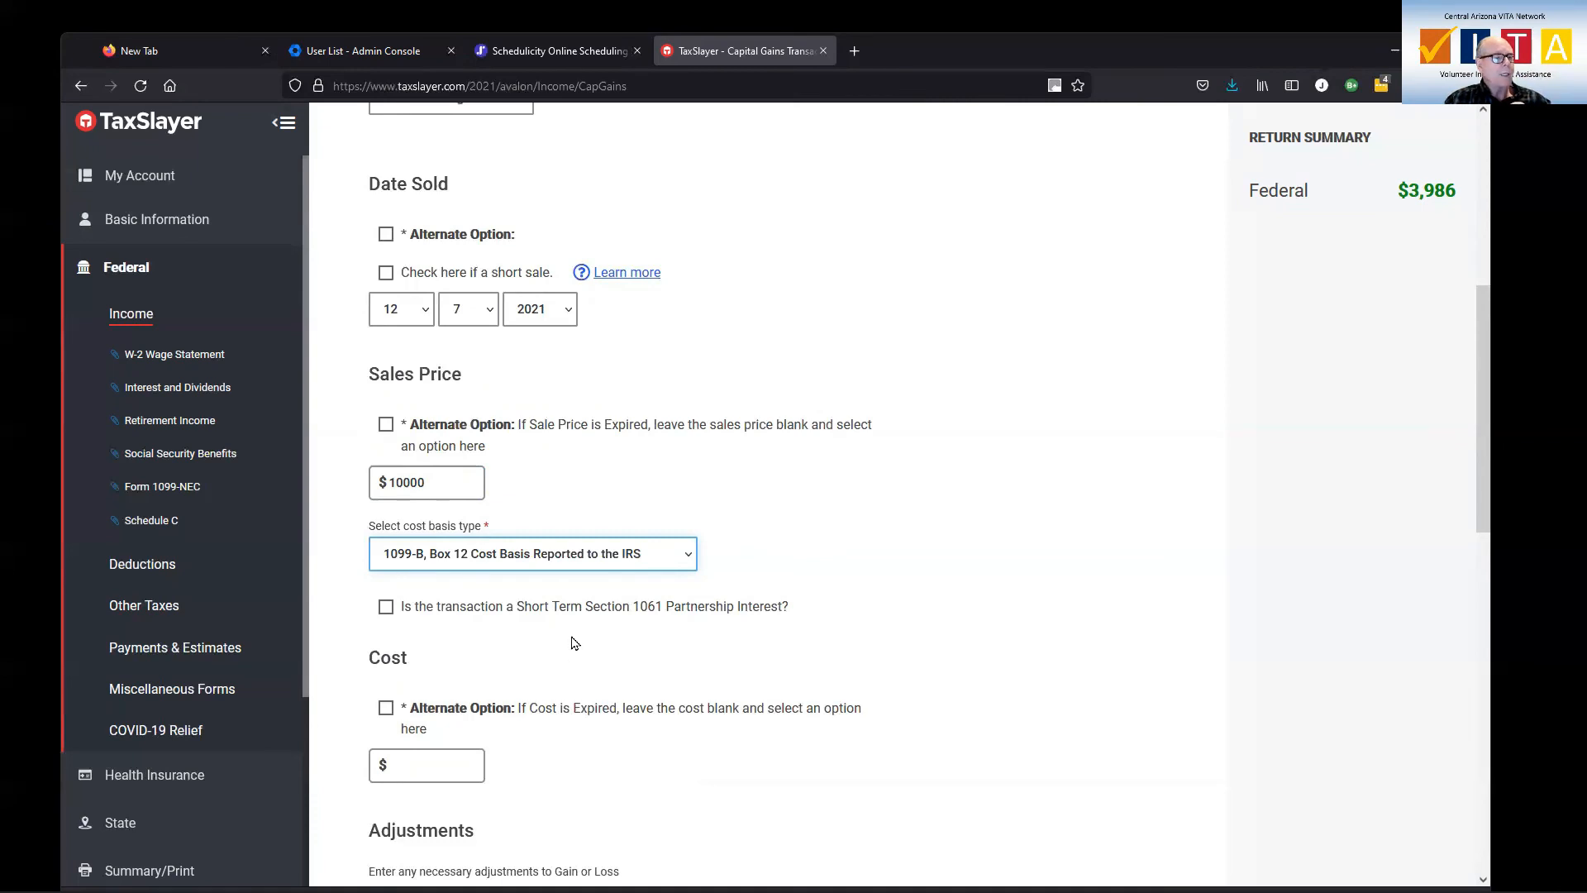
scroll(532, 672, down, 1)
click(472, 678)
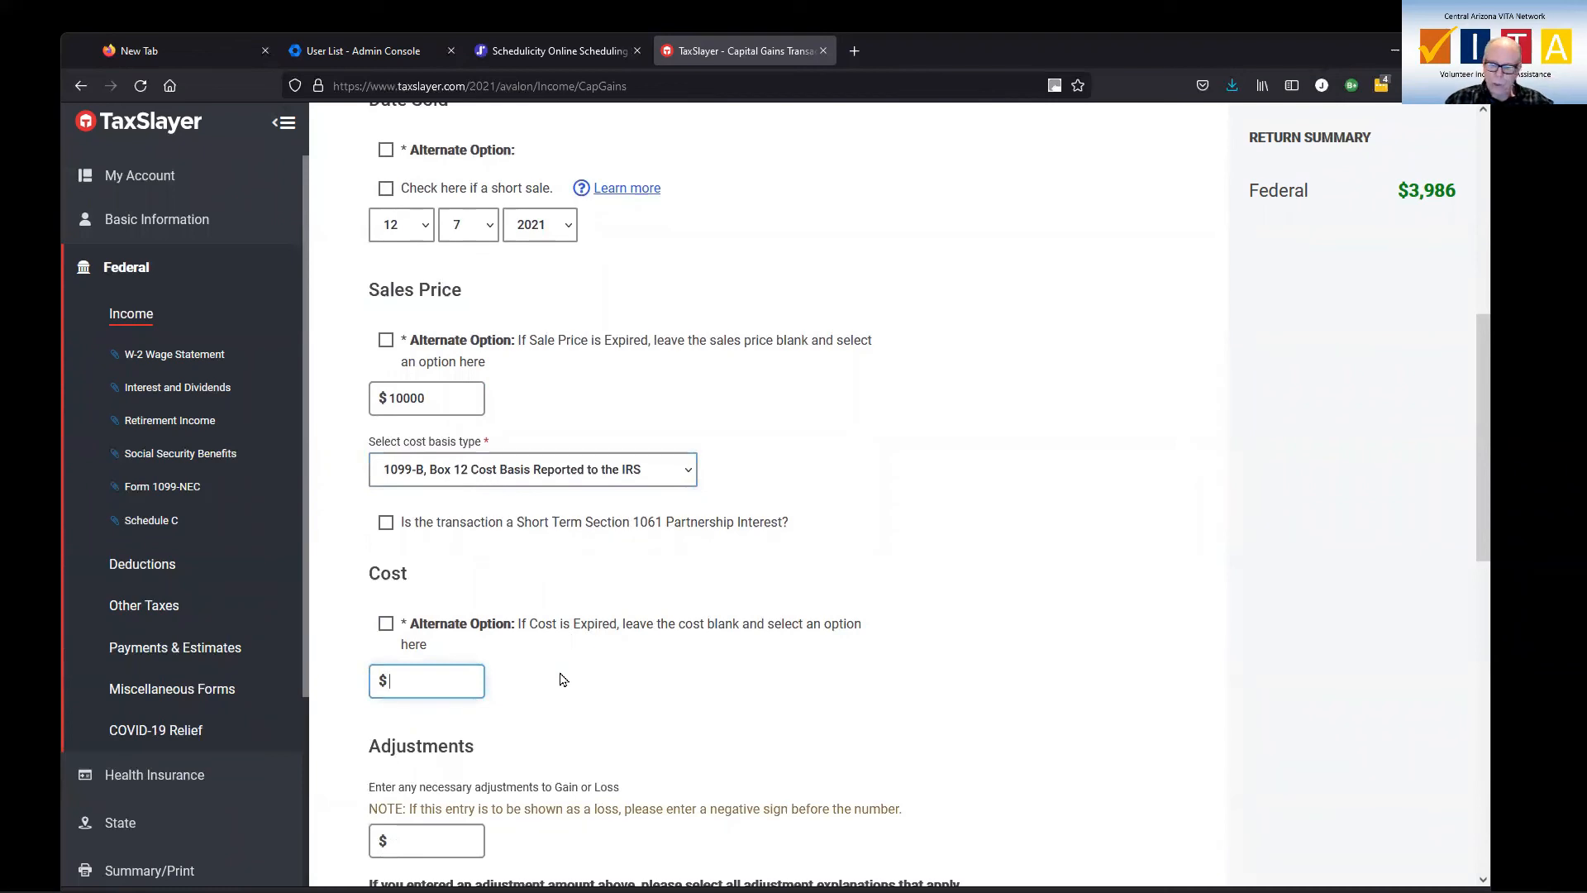
text(8000)
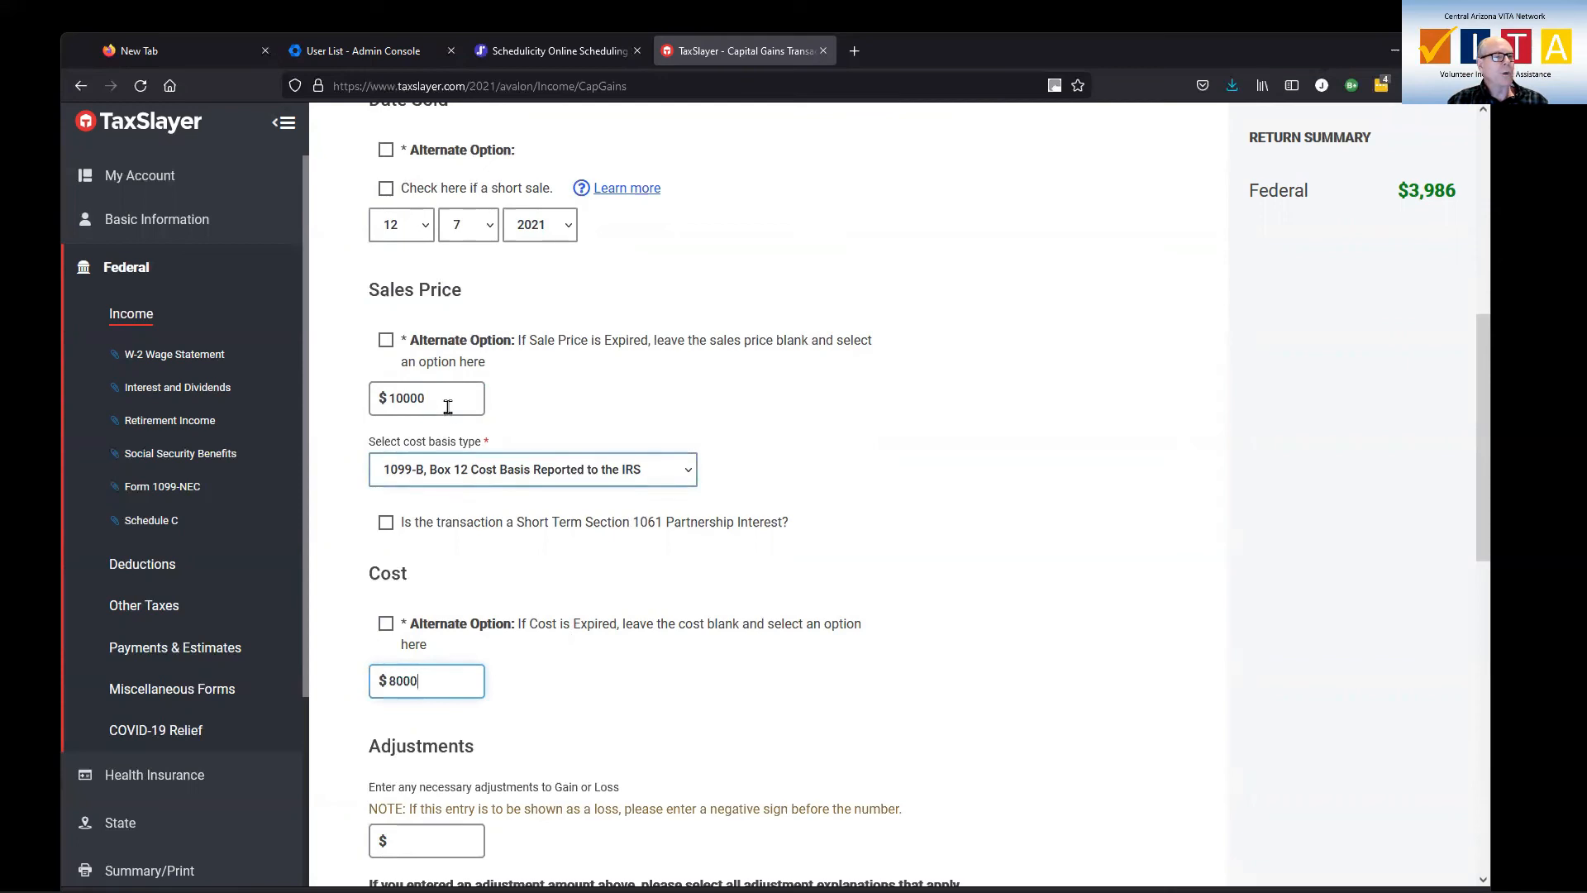
Review the adjustment amount field and the list of adjustment explanations for the capital gains transaction
scroll(609, 656, down, 4)
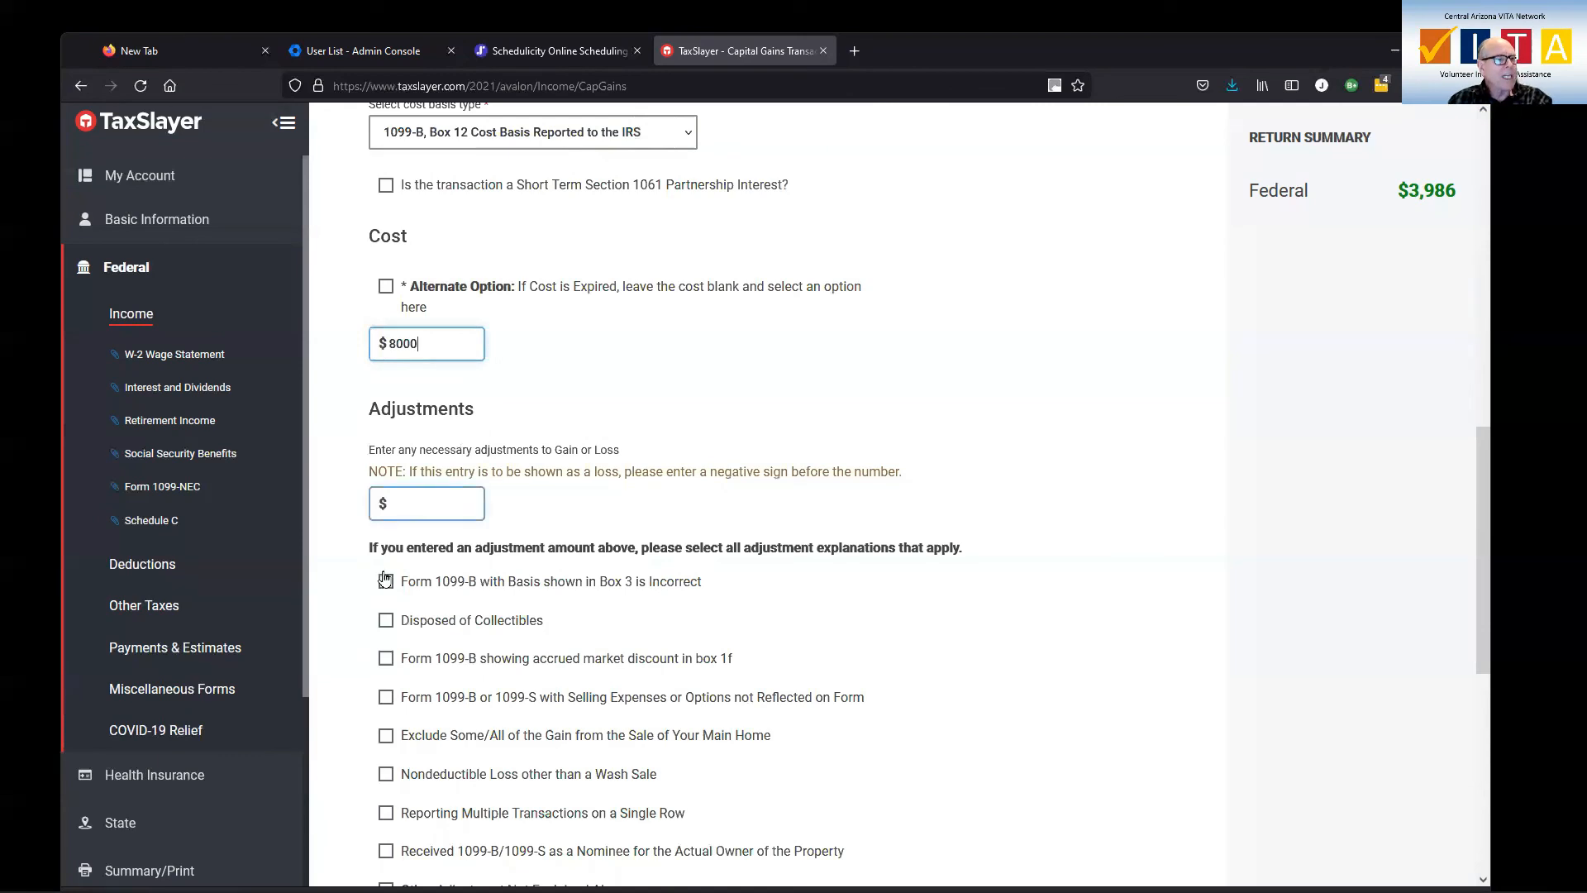
scroll(440, 616, down, 1)
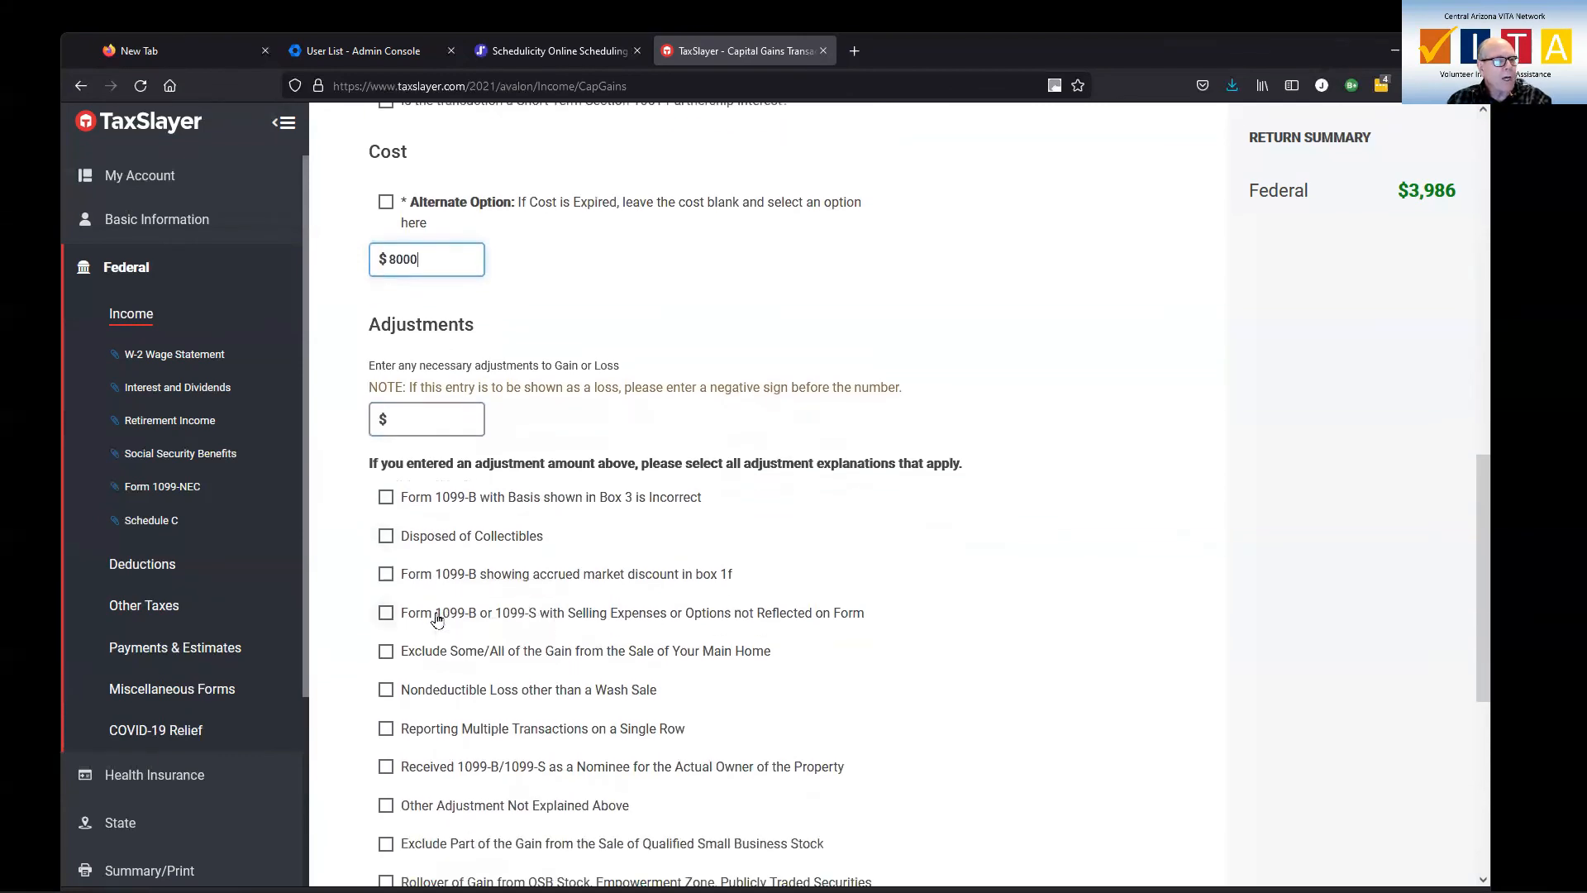
scroll(447, 616, down, 3)
scroll(468, 472, down, 1)
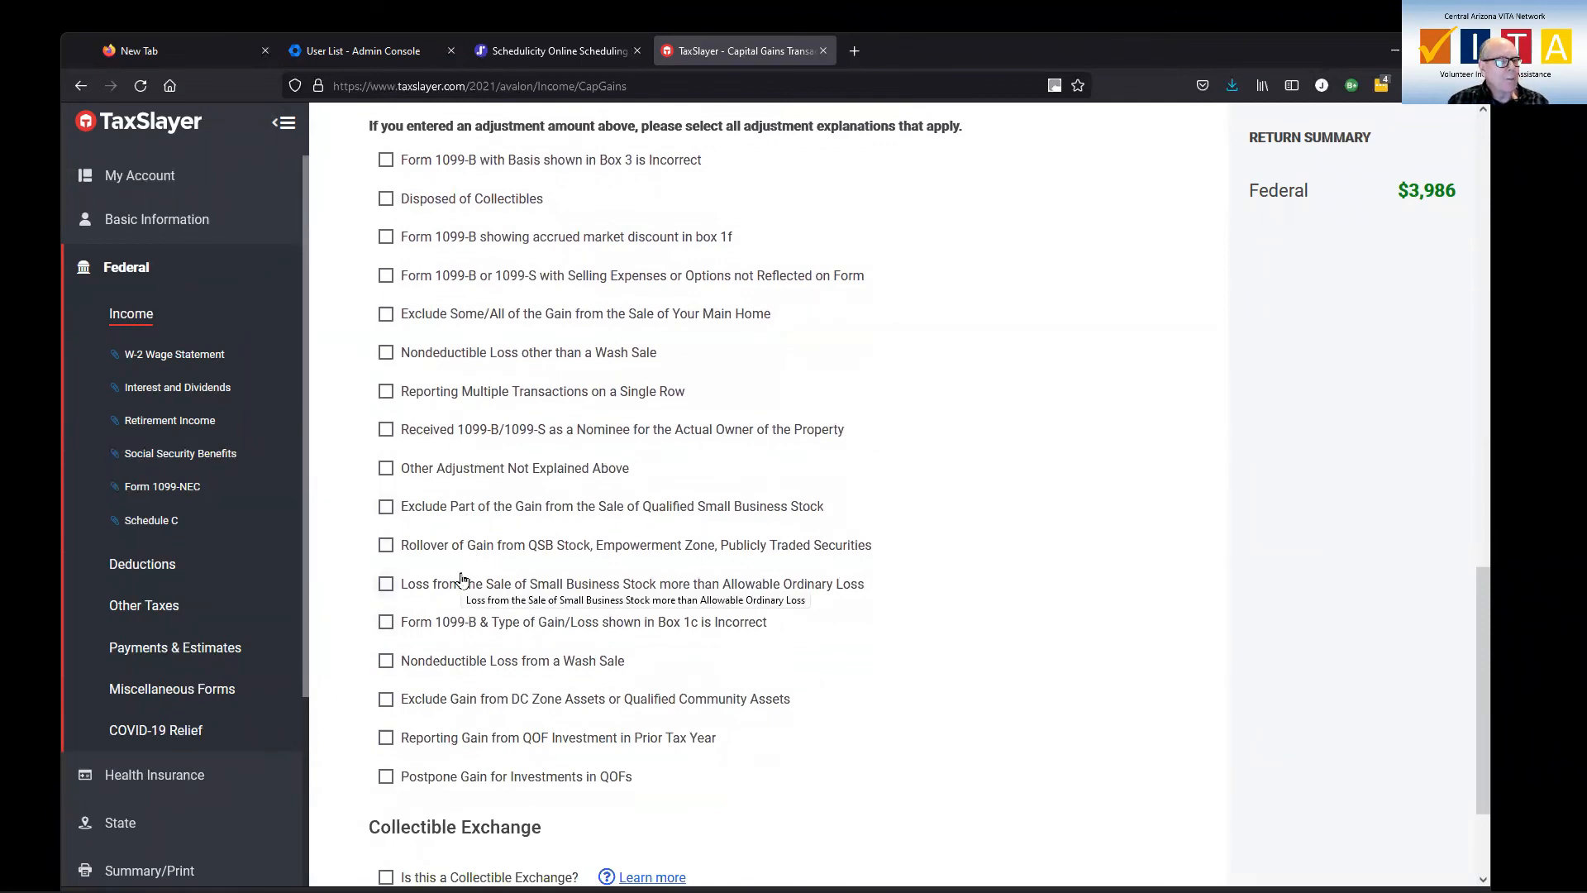
scroll(461, 578, up, 2)
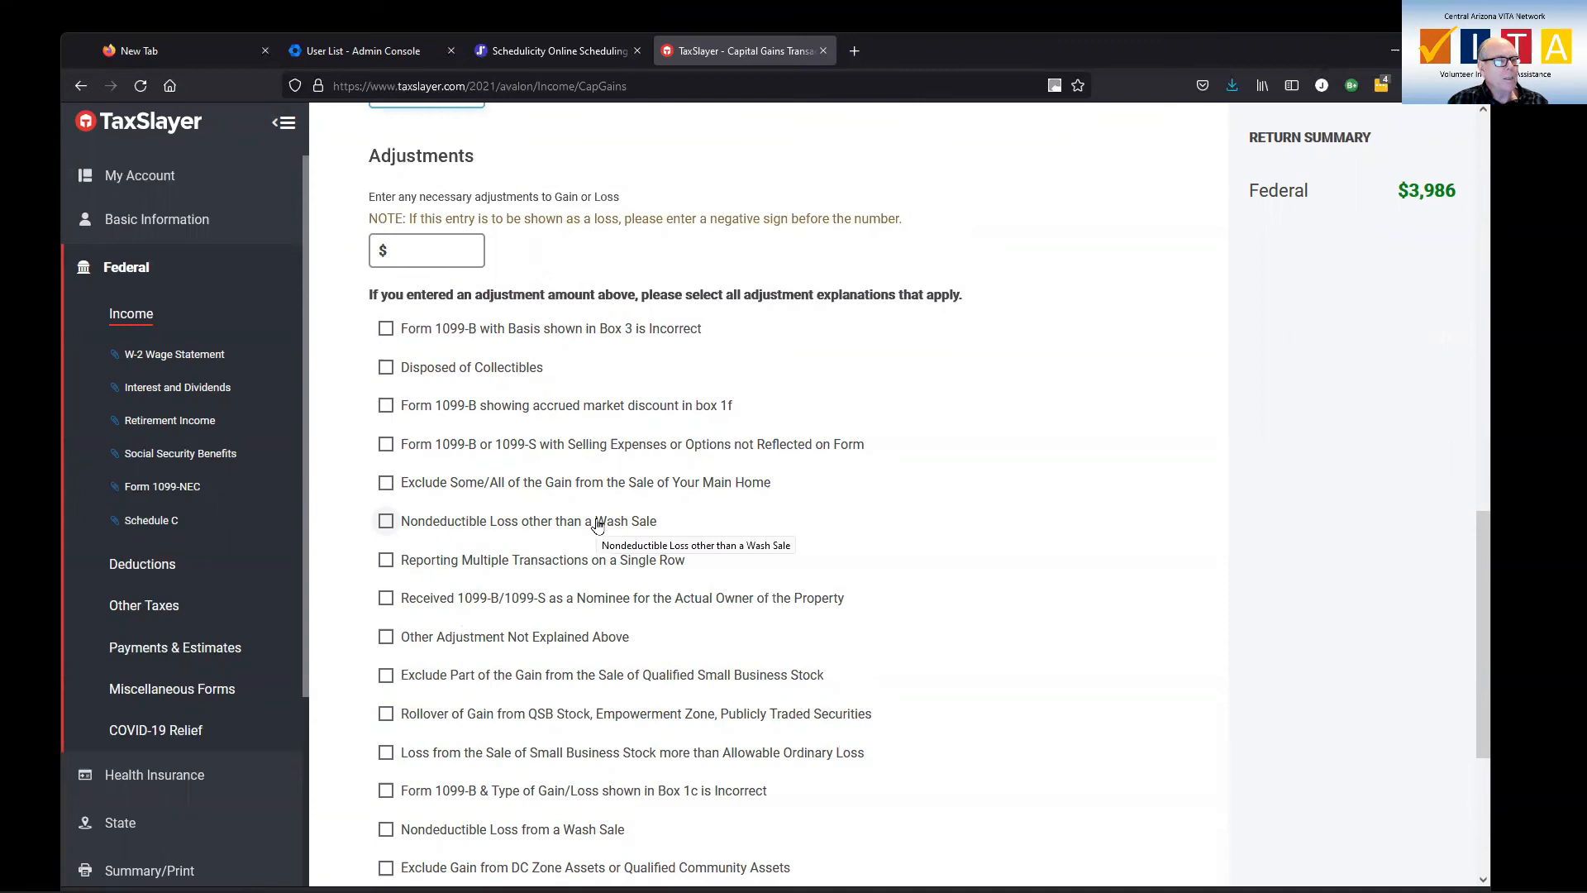
scroll(597, 526, down, 1)
scroll(596, 526, down, 1)
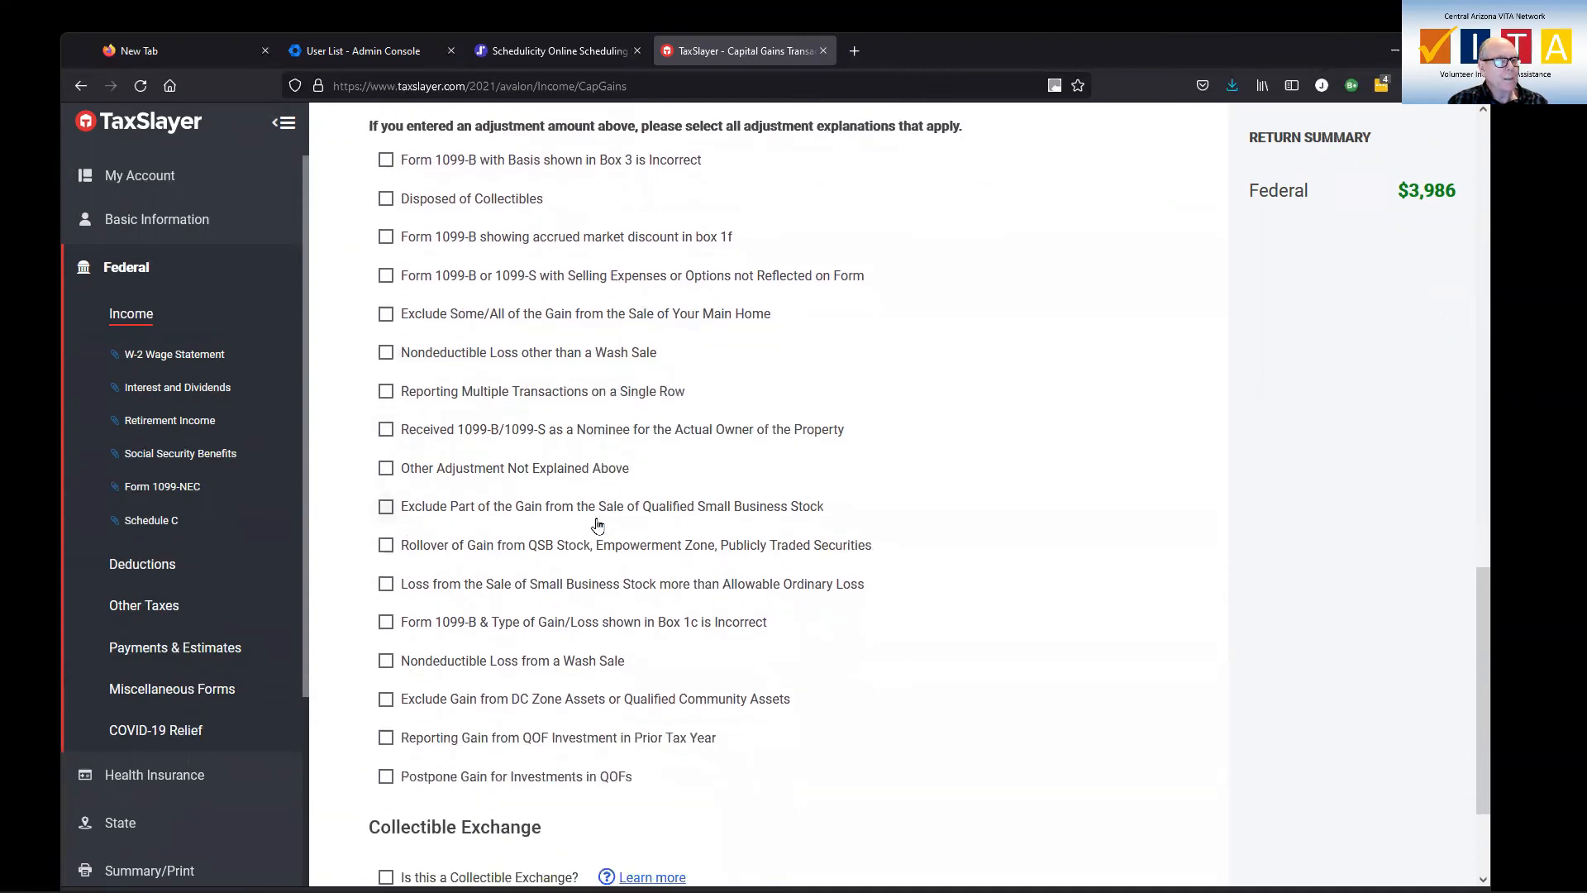
Save the capital gains transaction without any adjustments and return through Schedule D to the income list
scroll(597, 526, up, 3)
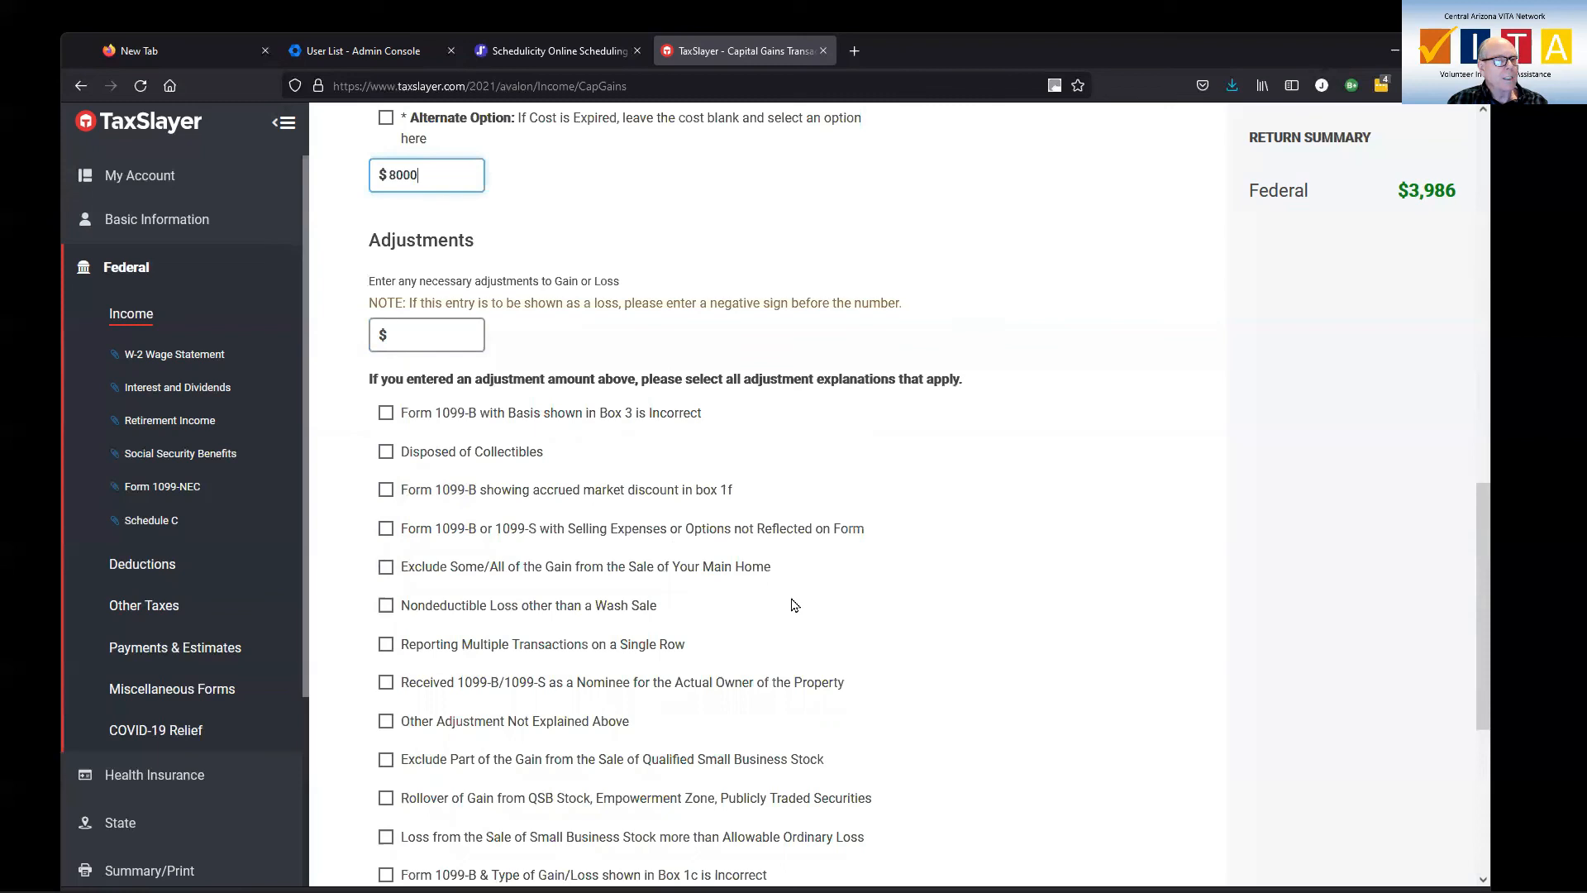
scroll(791, 605, down, 3)
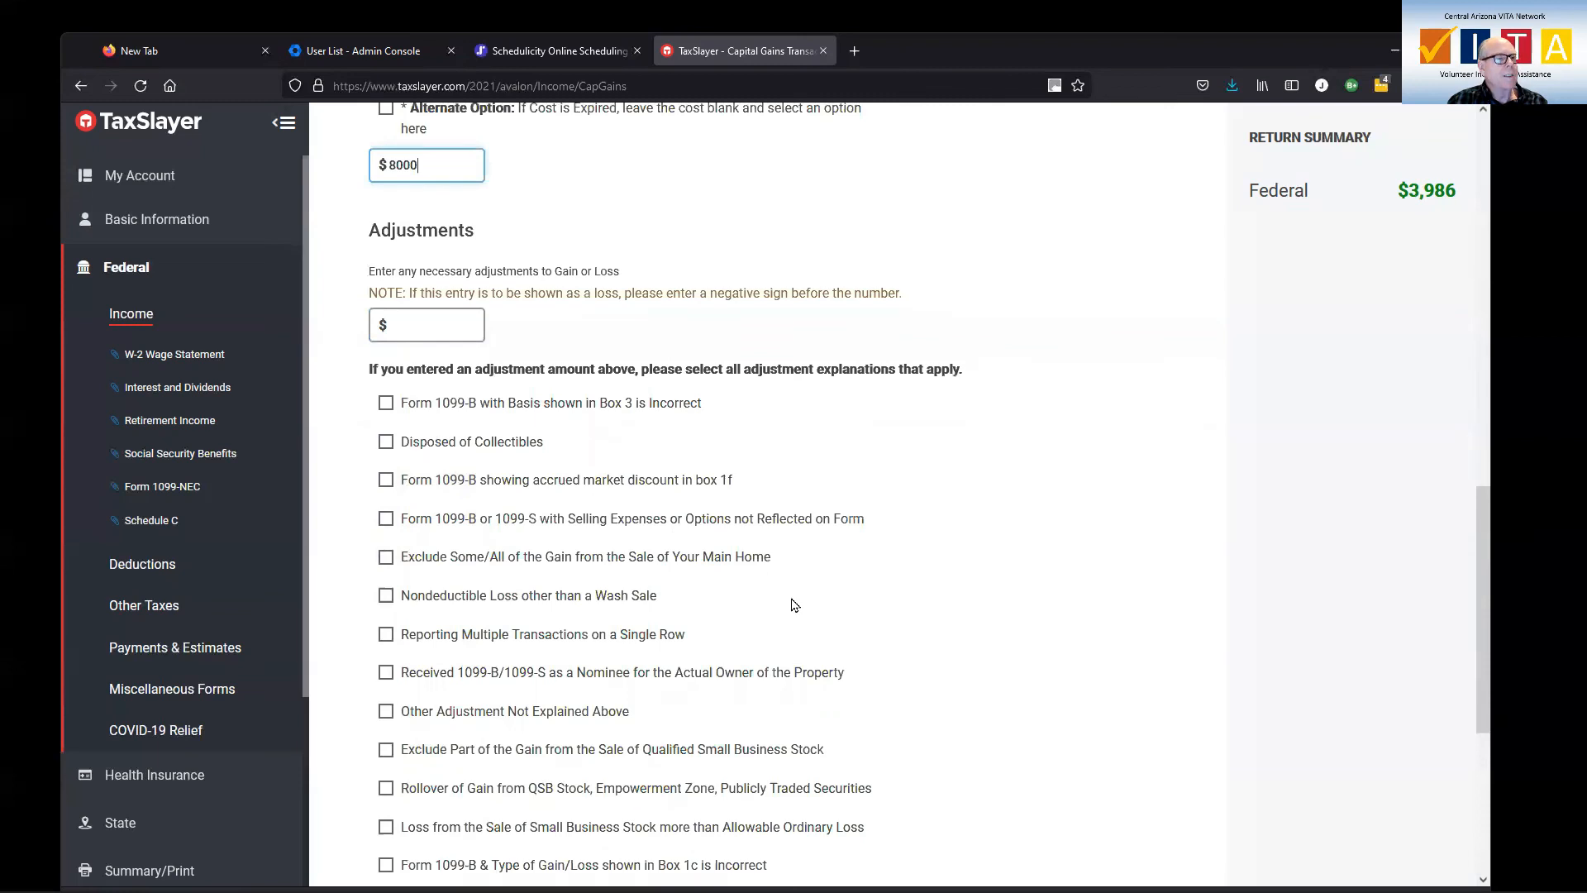
scroll(792, 604, down, 2)
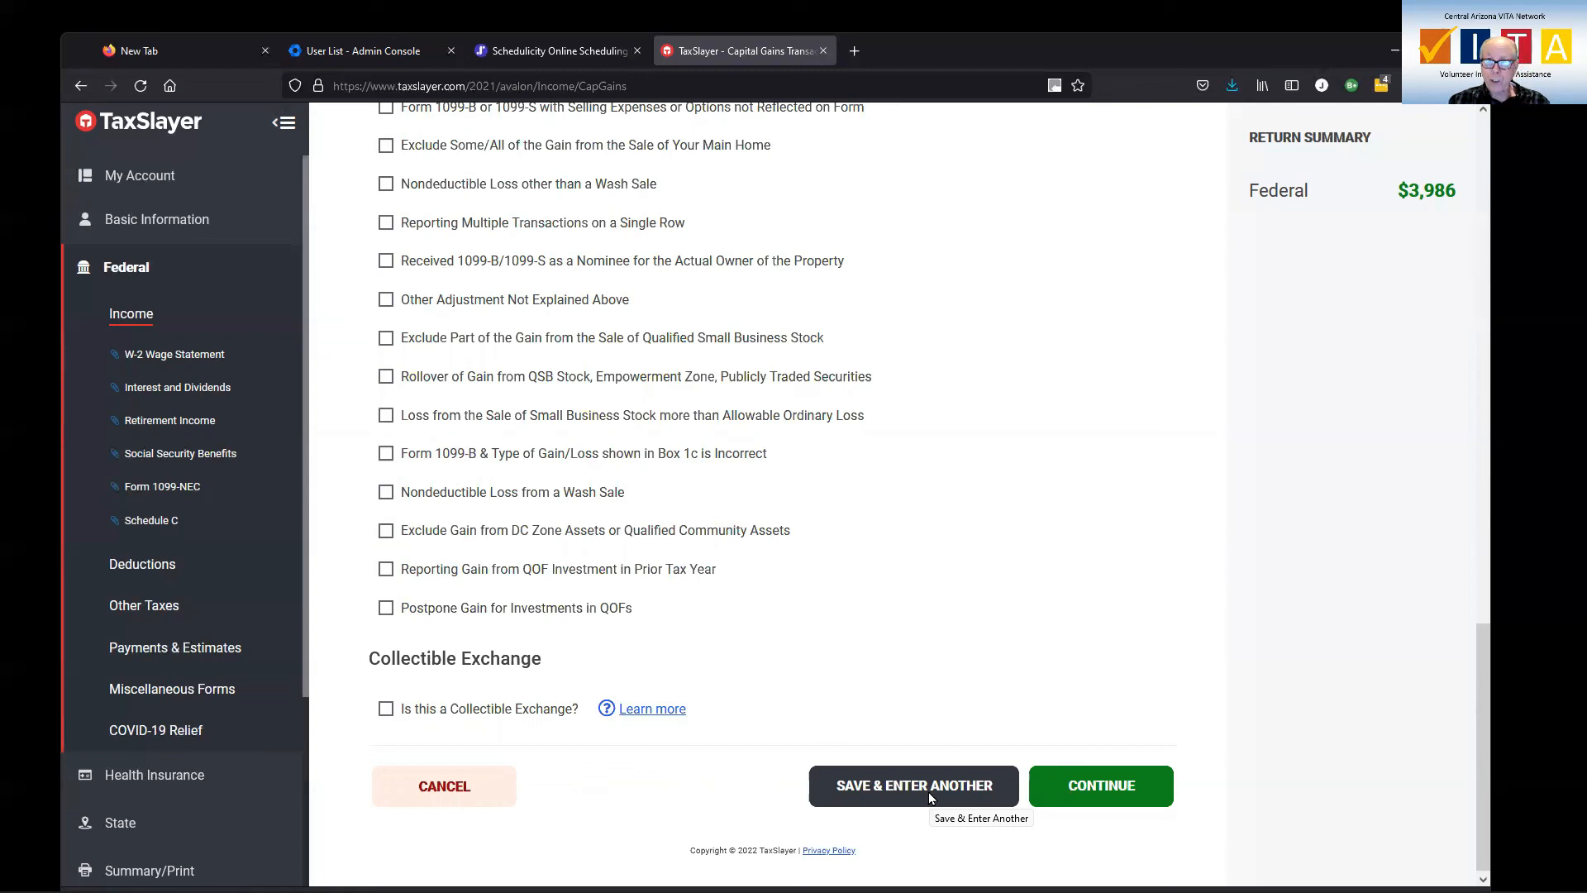
click(930, 795)
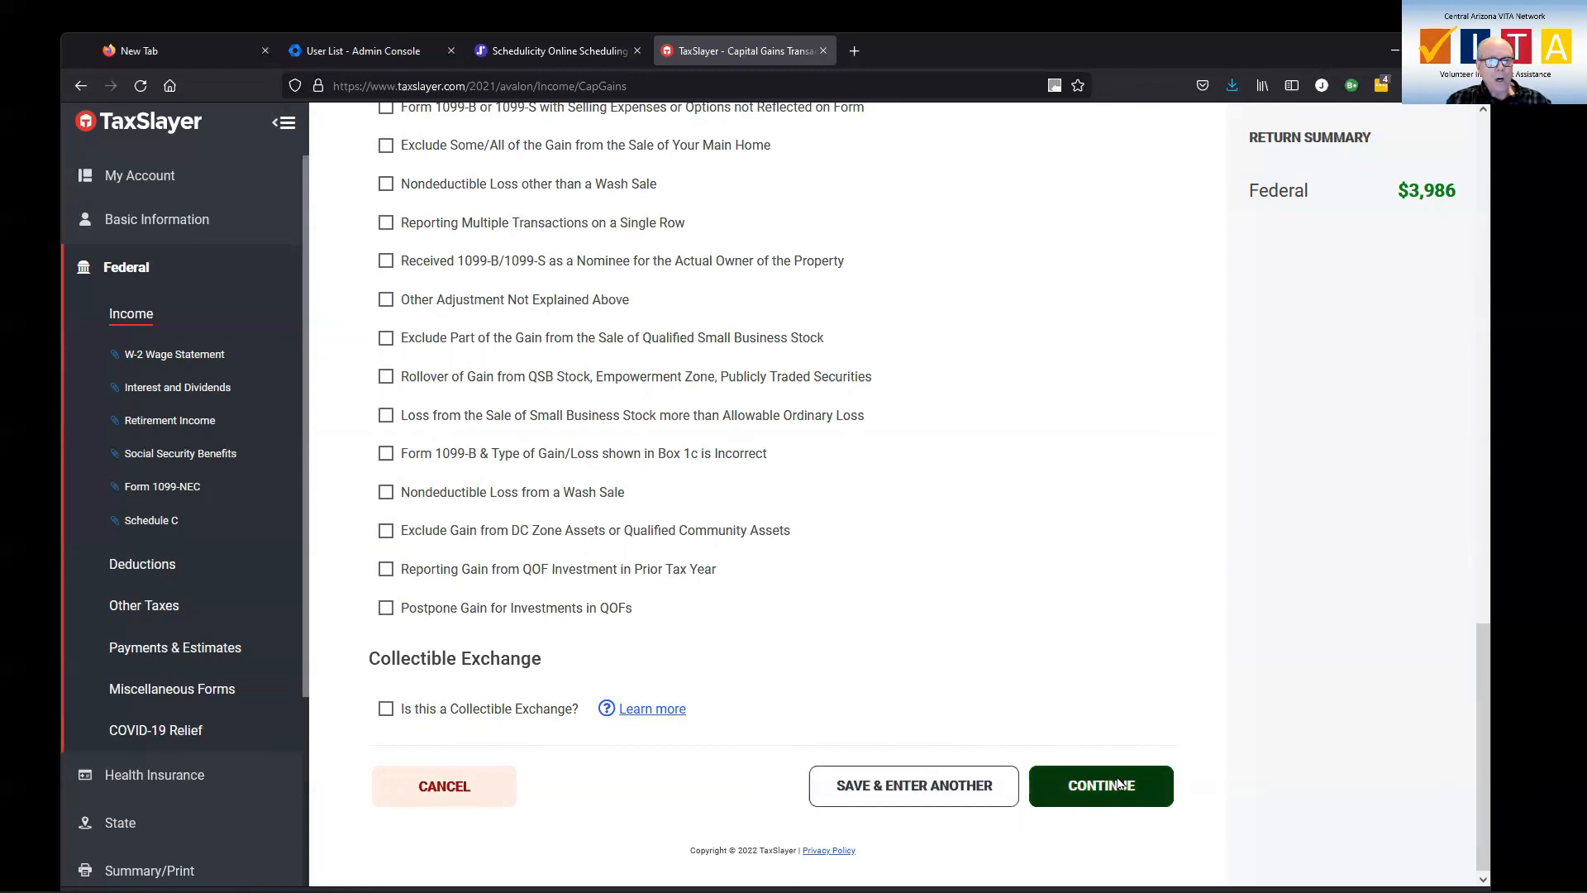
click(1091, 792)
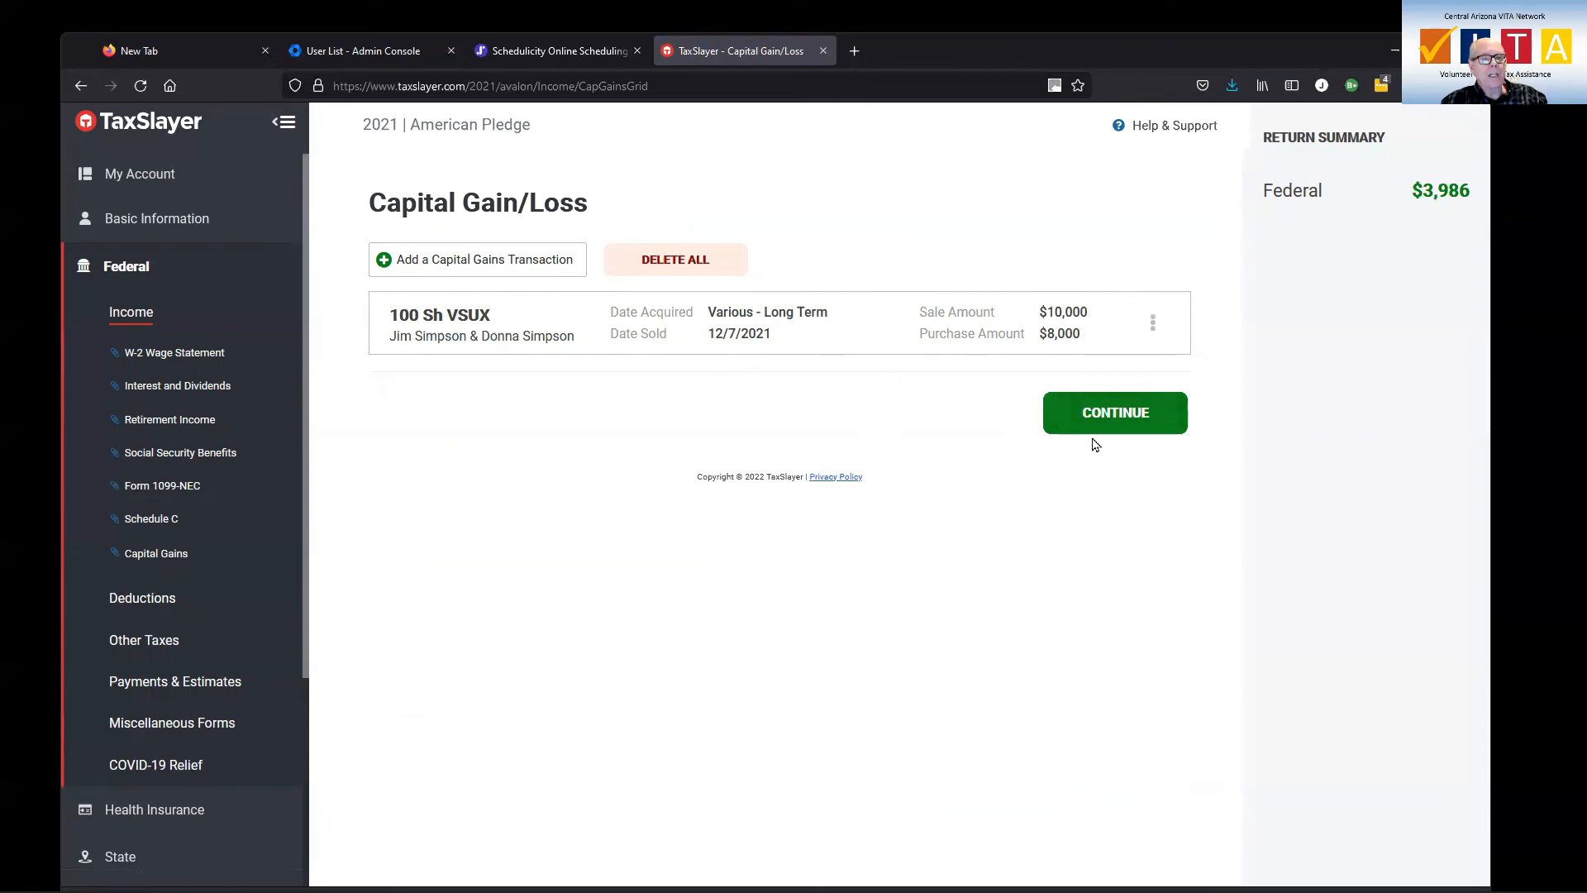
click(1123, 415)
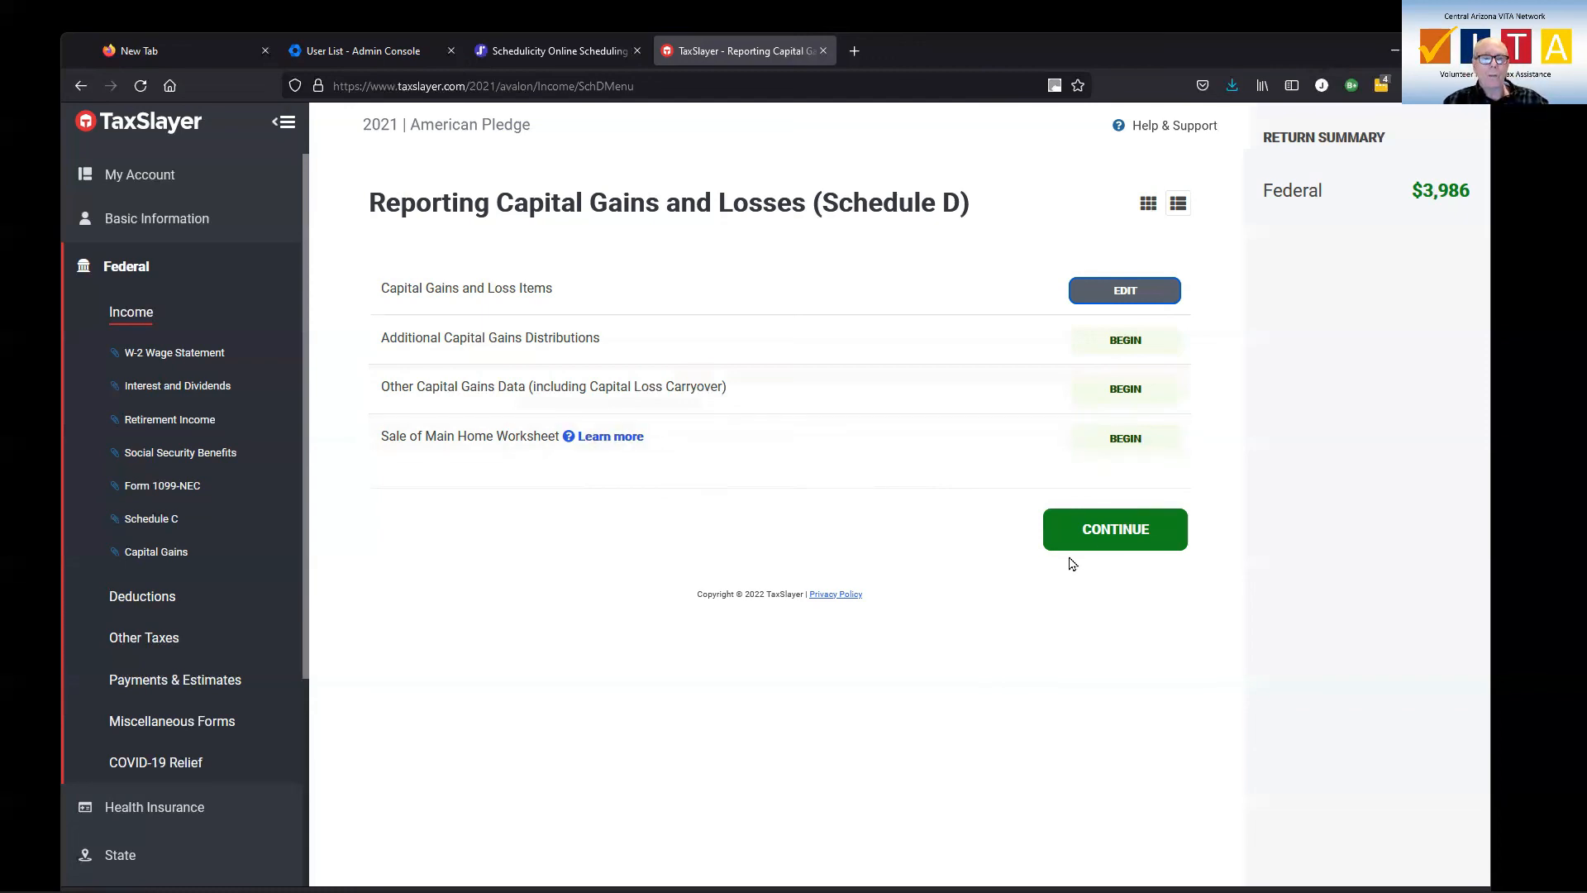
click(1109, 536)
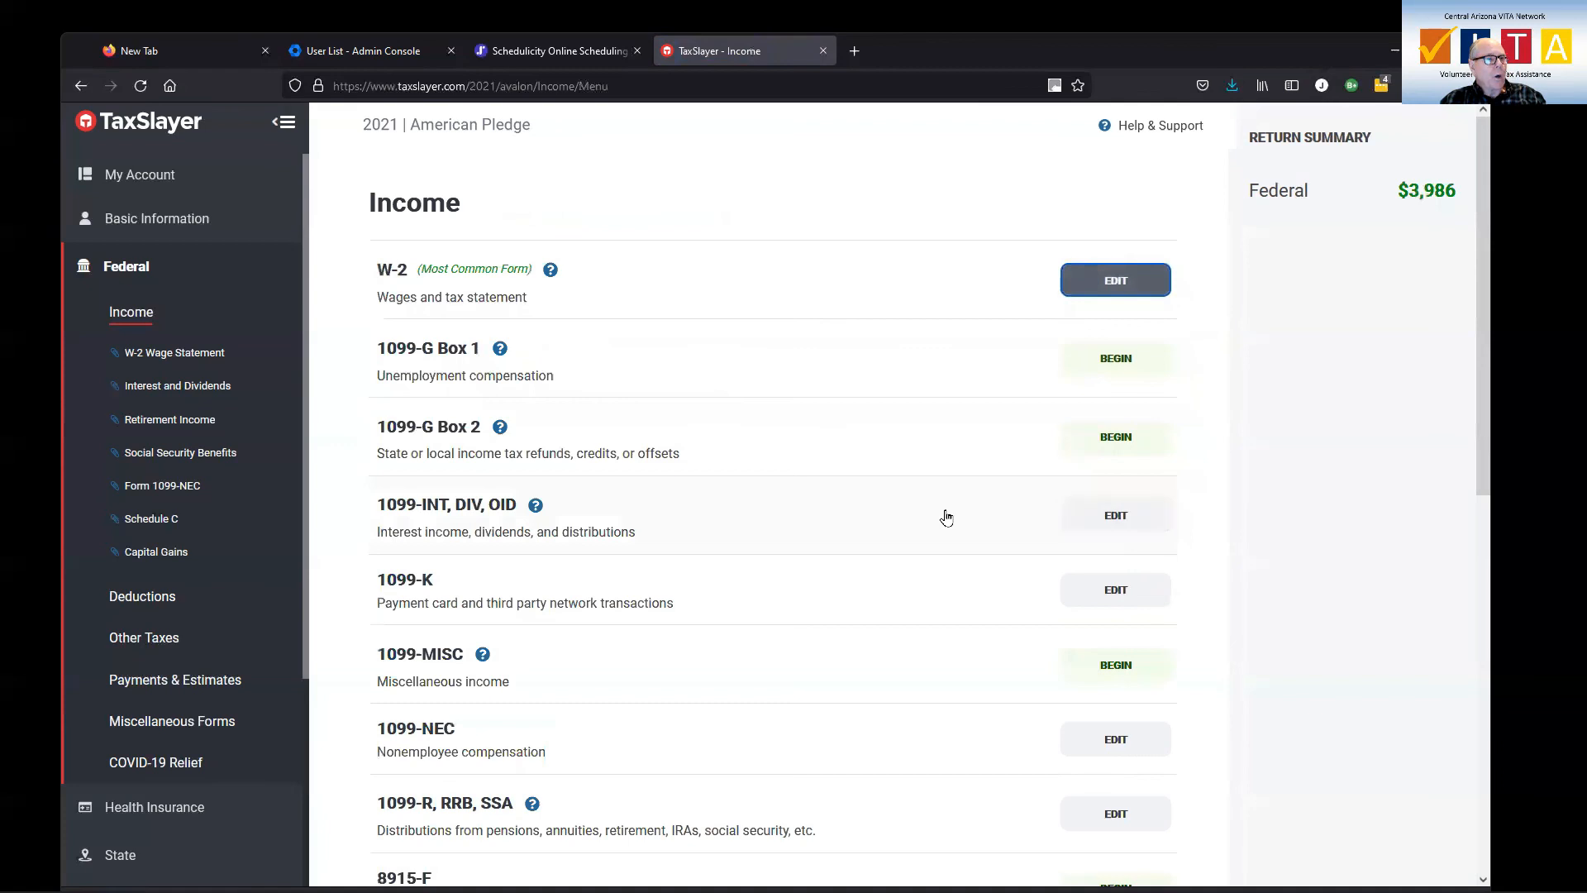
Begin a Gambling Winnings W-2G entry under Less Common Income
scroll(947, 517, down, 7)
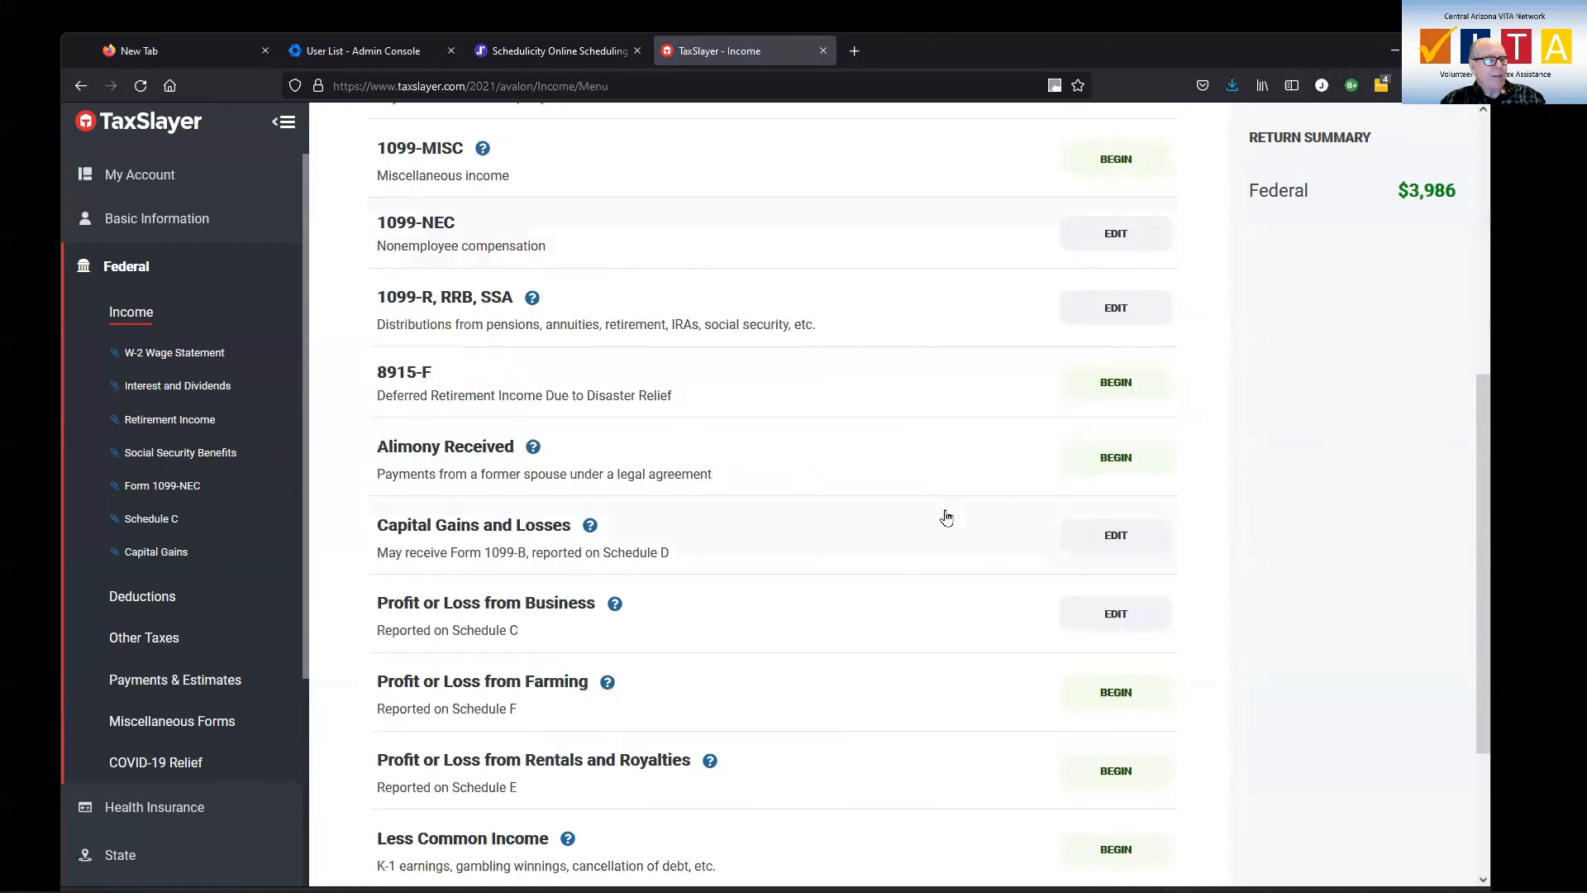
scroll(947, 517, down, 2)
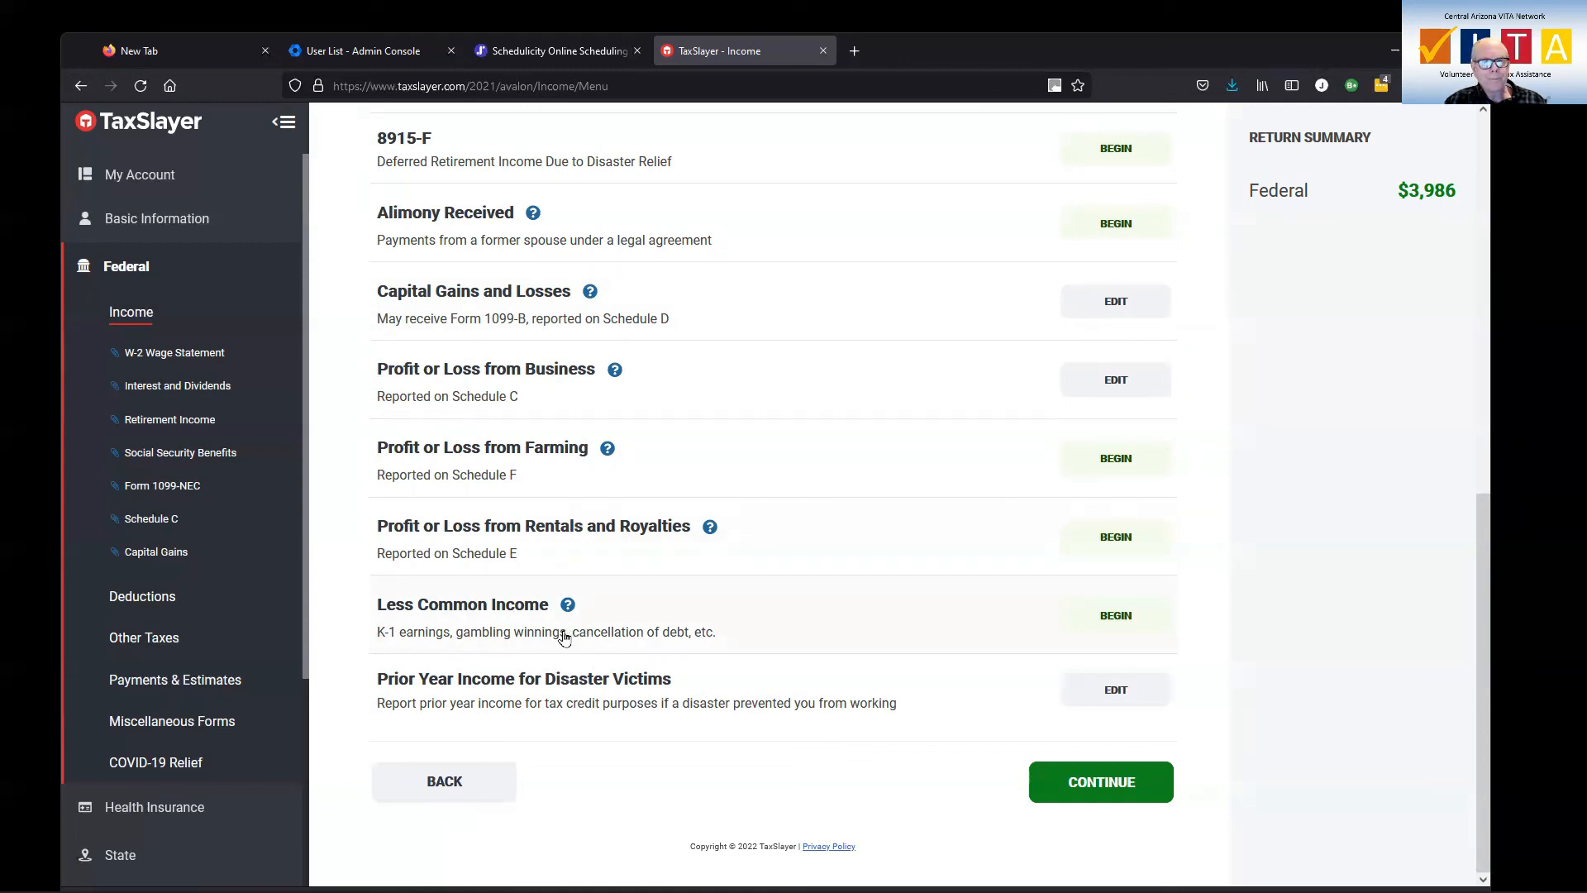
scroll(564, 636, up, 1)
scroll(564, 635, up, 8)
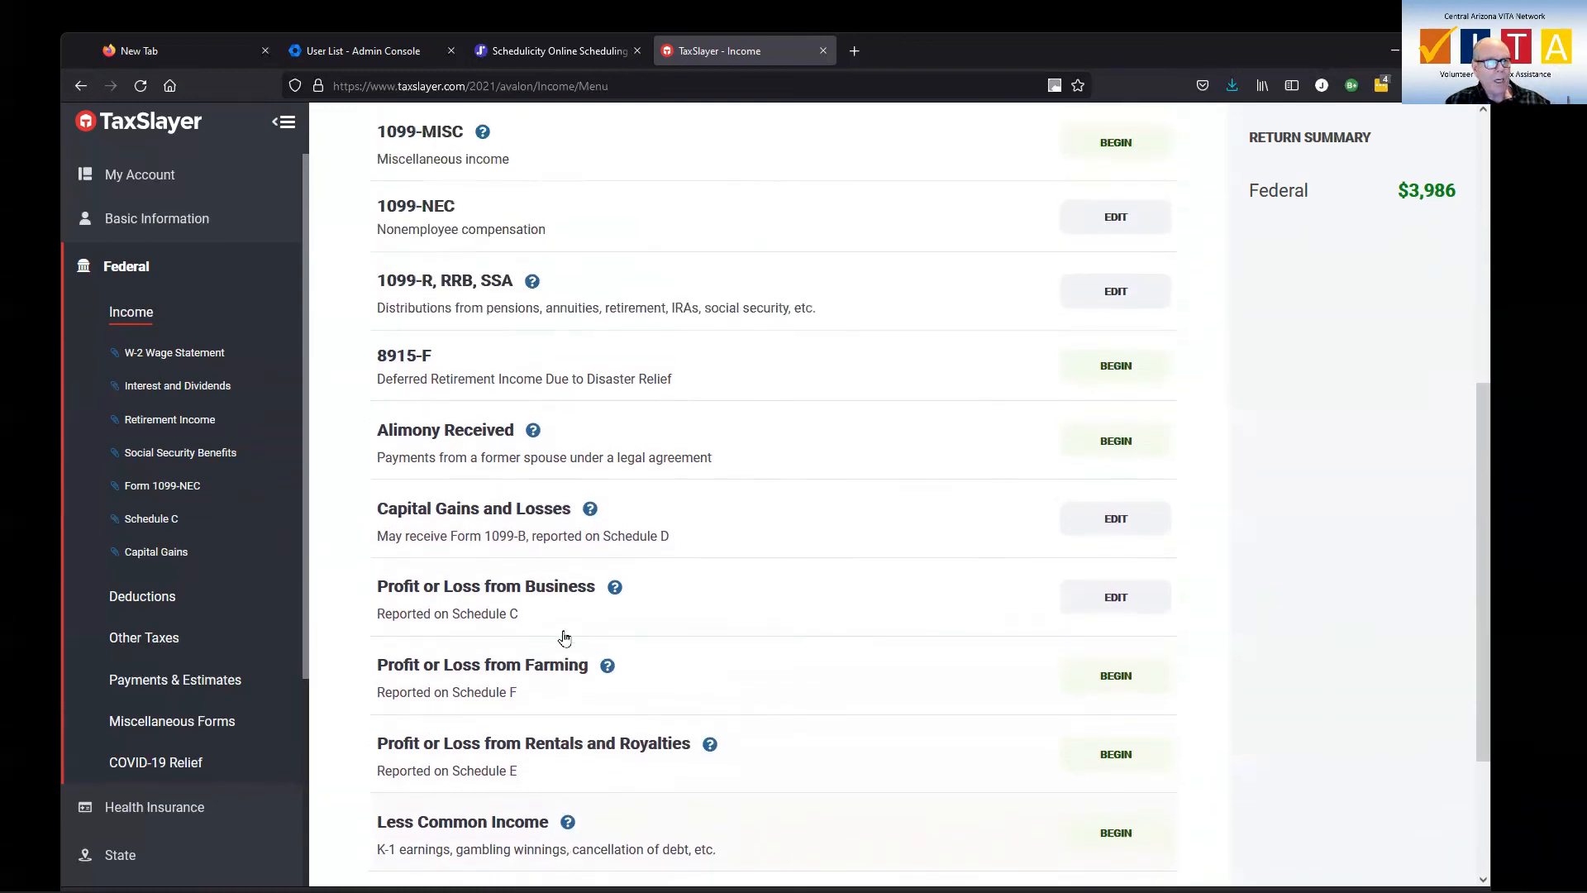
scroll(565, 635, up, 1)
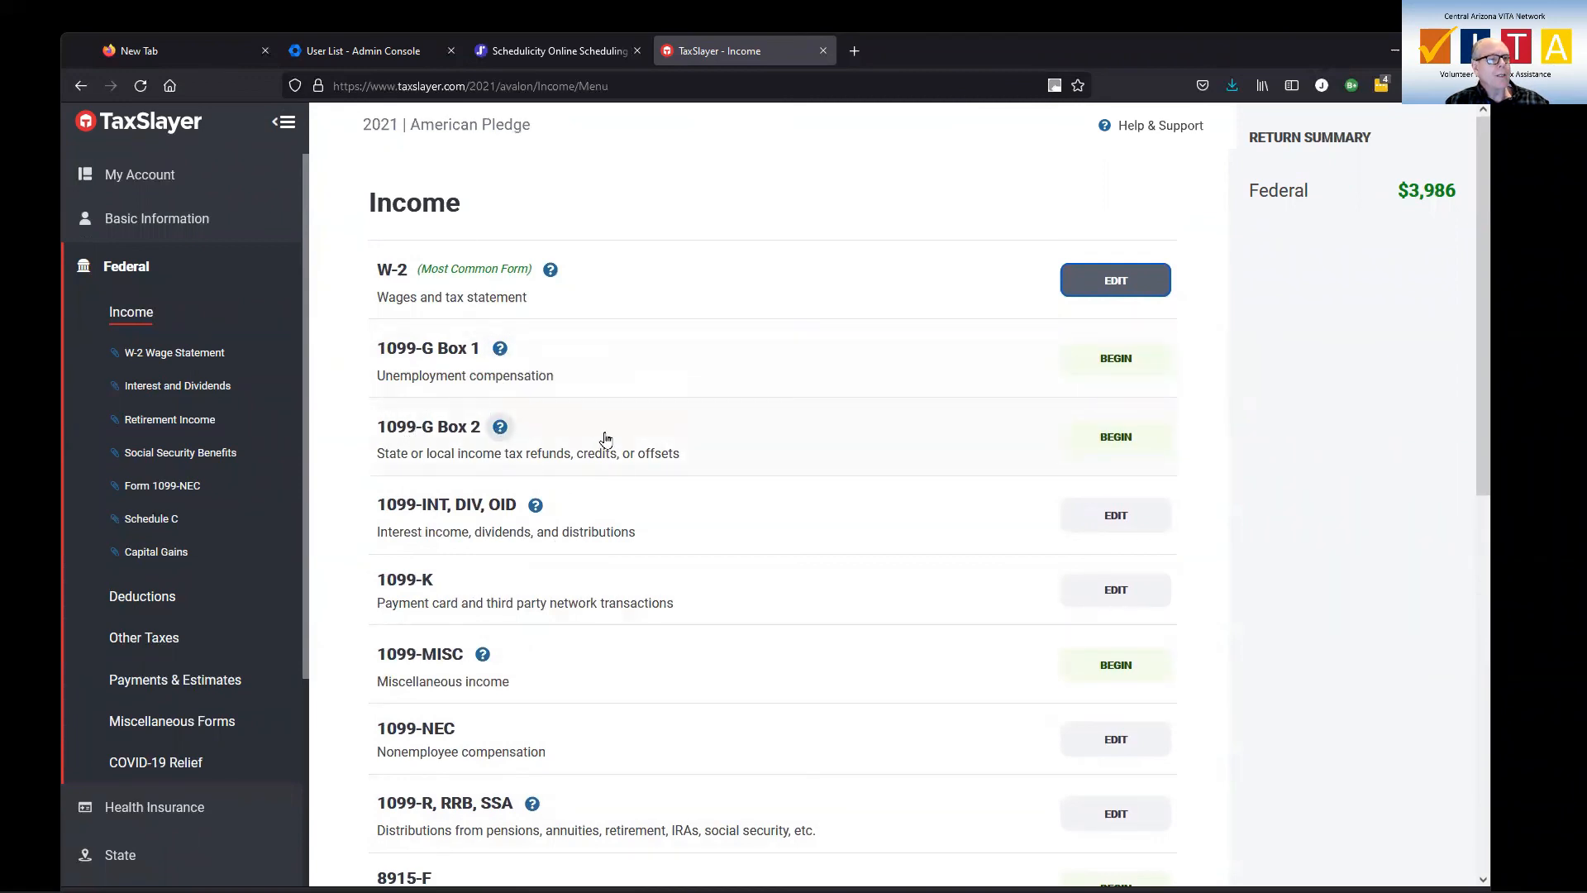
scroll(600, 442, down, 9)
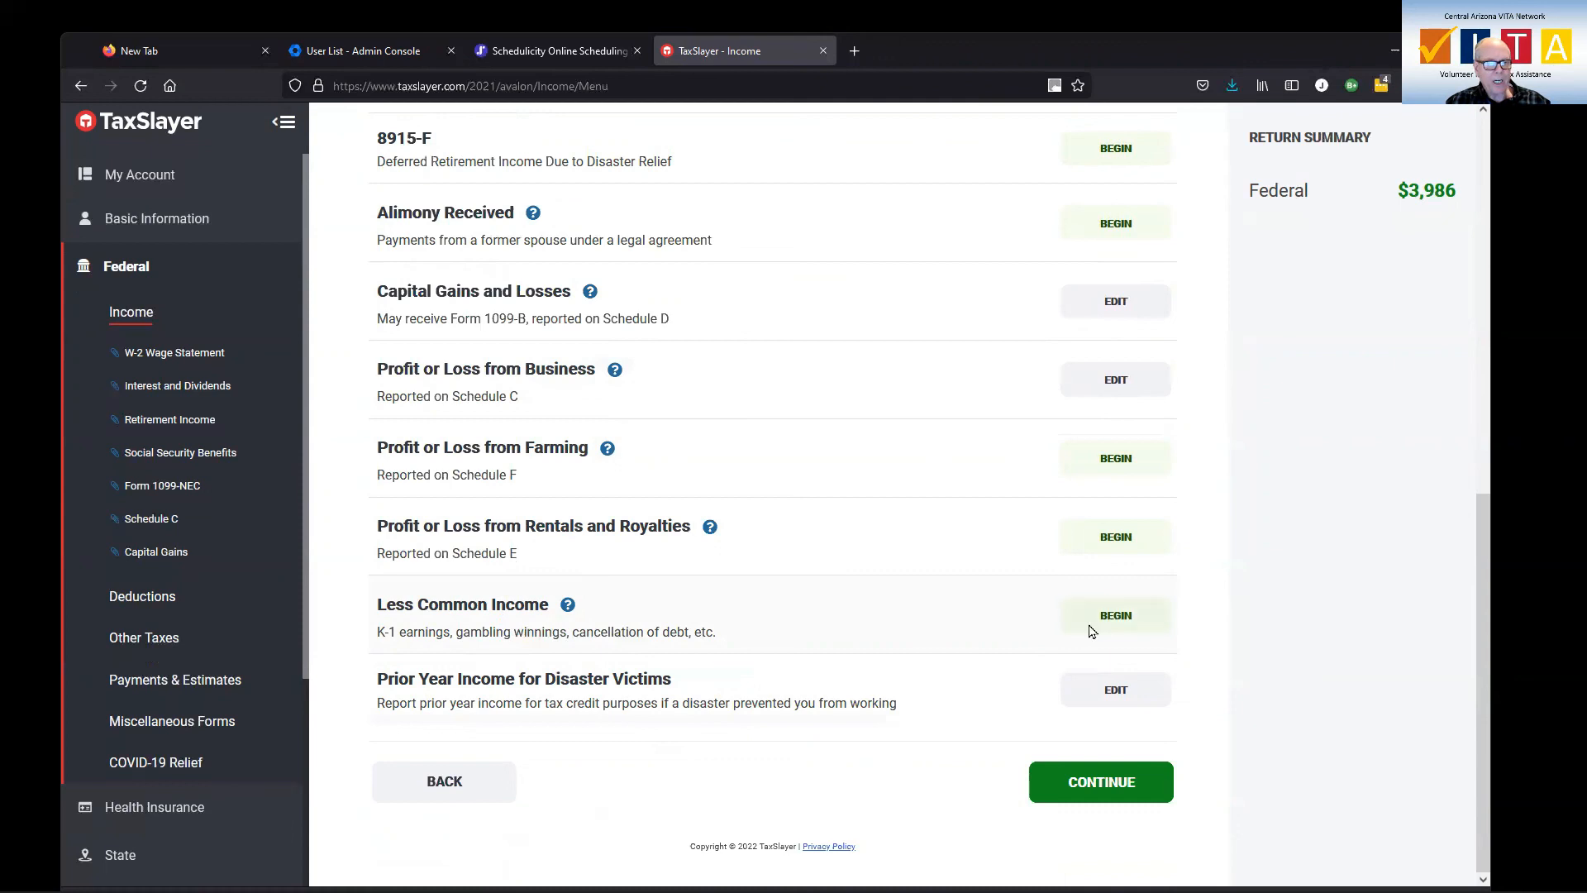
click(1121, 624)
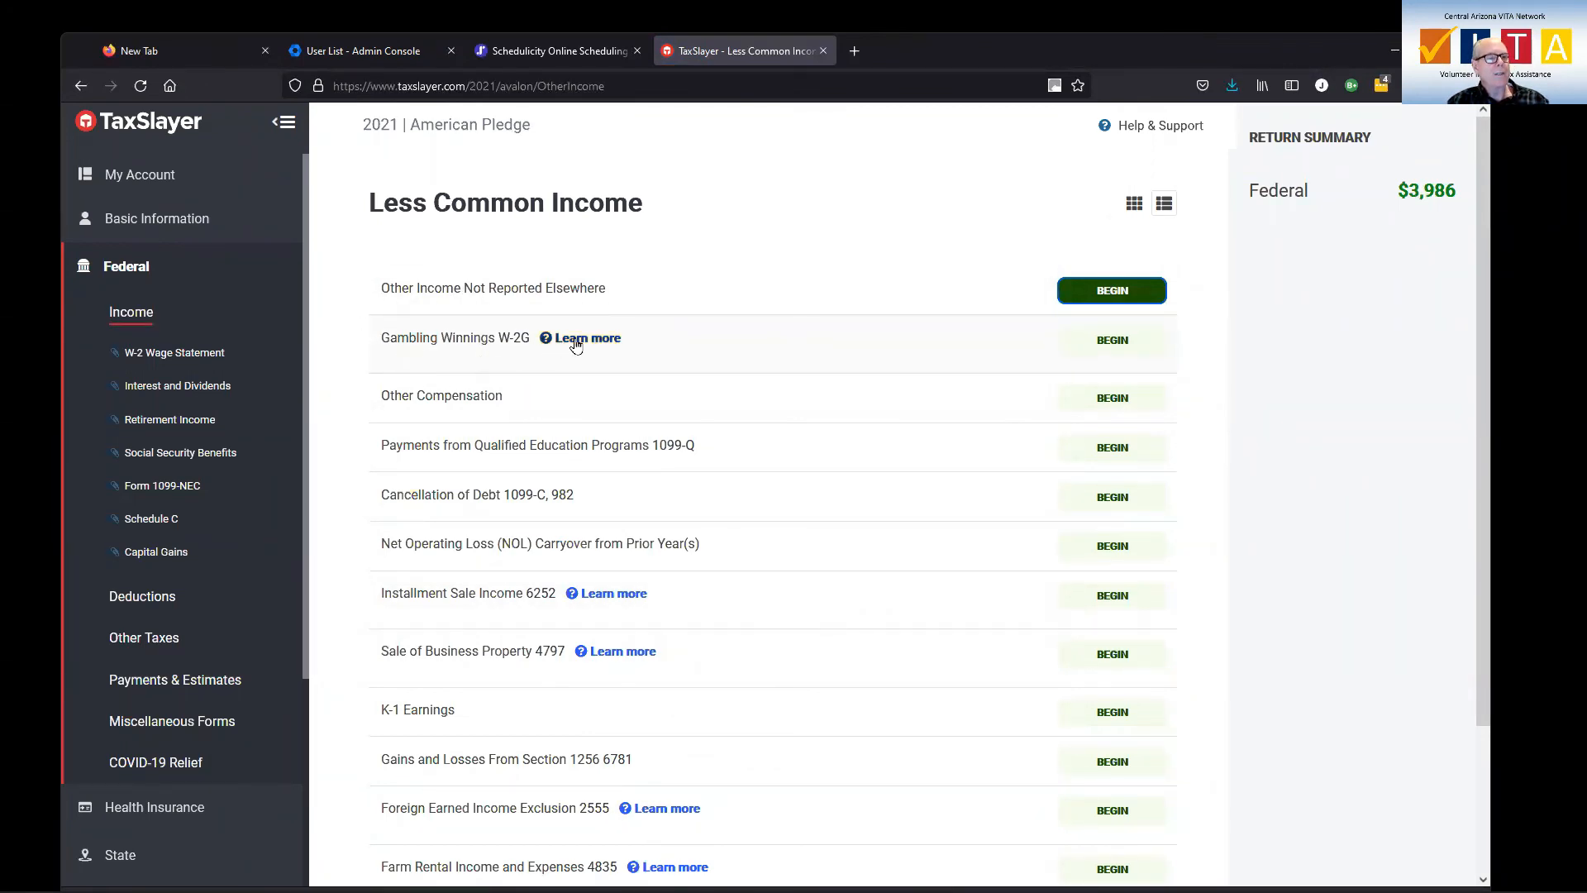
click(1109, 348)
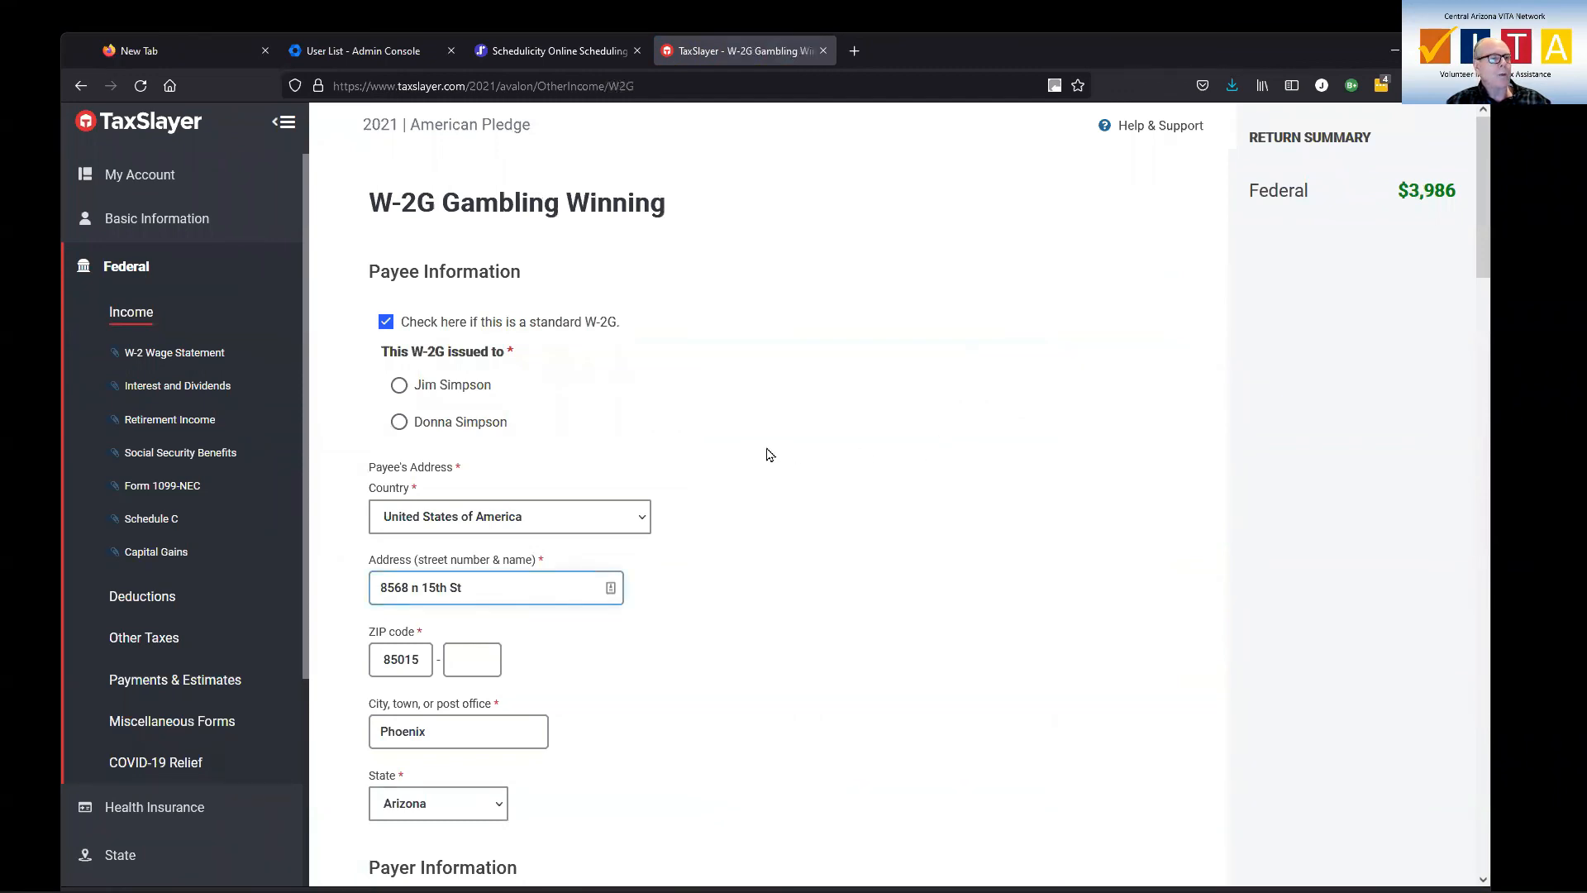
click(398, 423)
scroll(872, 478, down, 3)
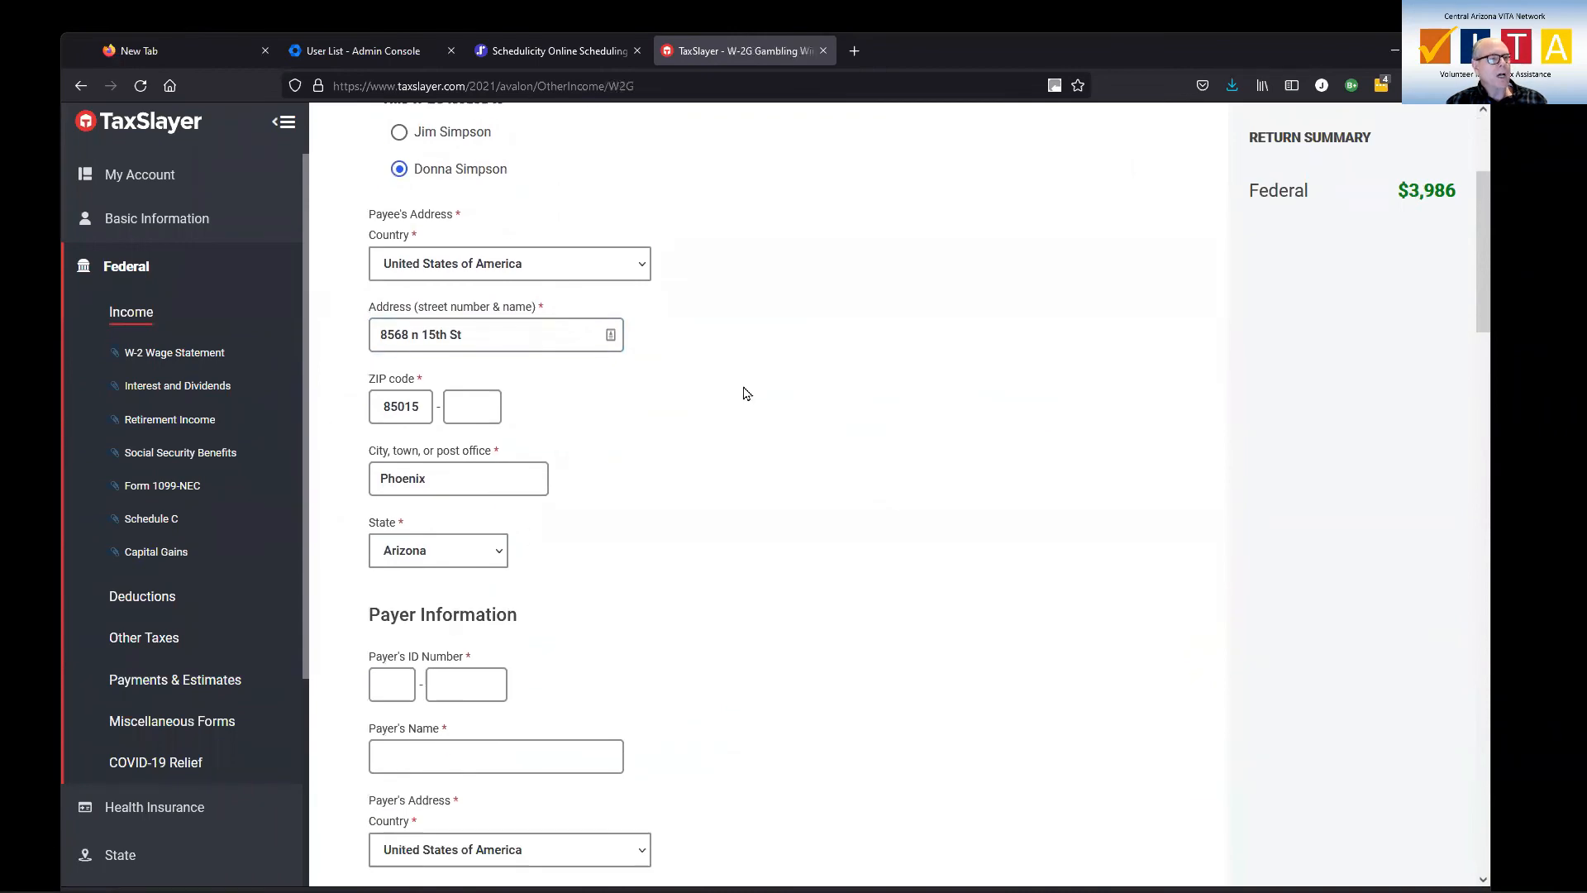
scroll(744, 394, down, 3)
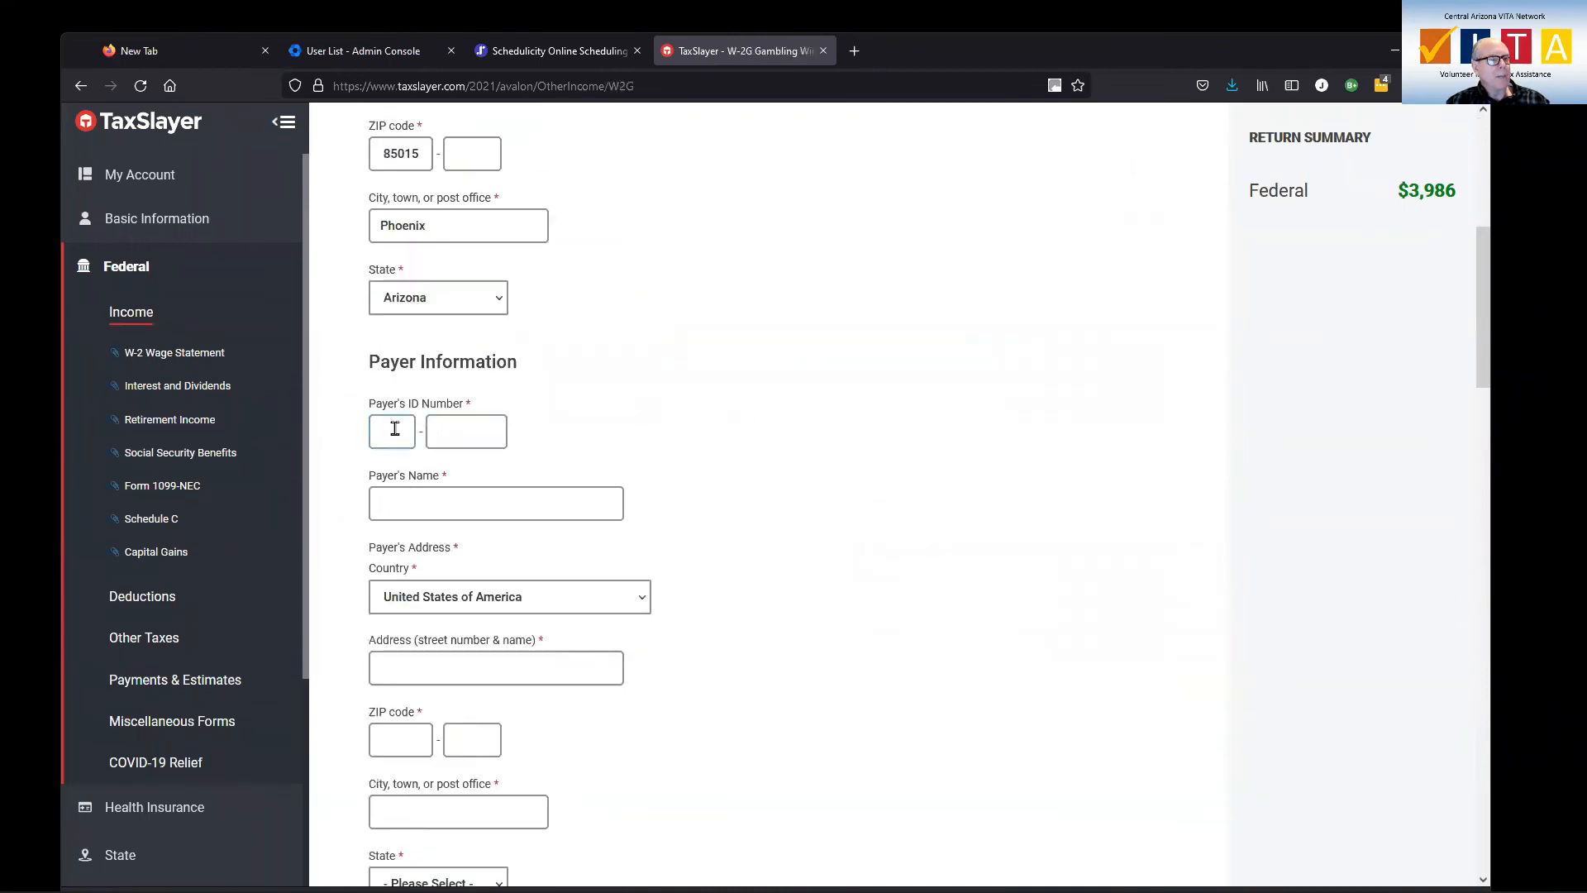
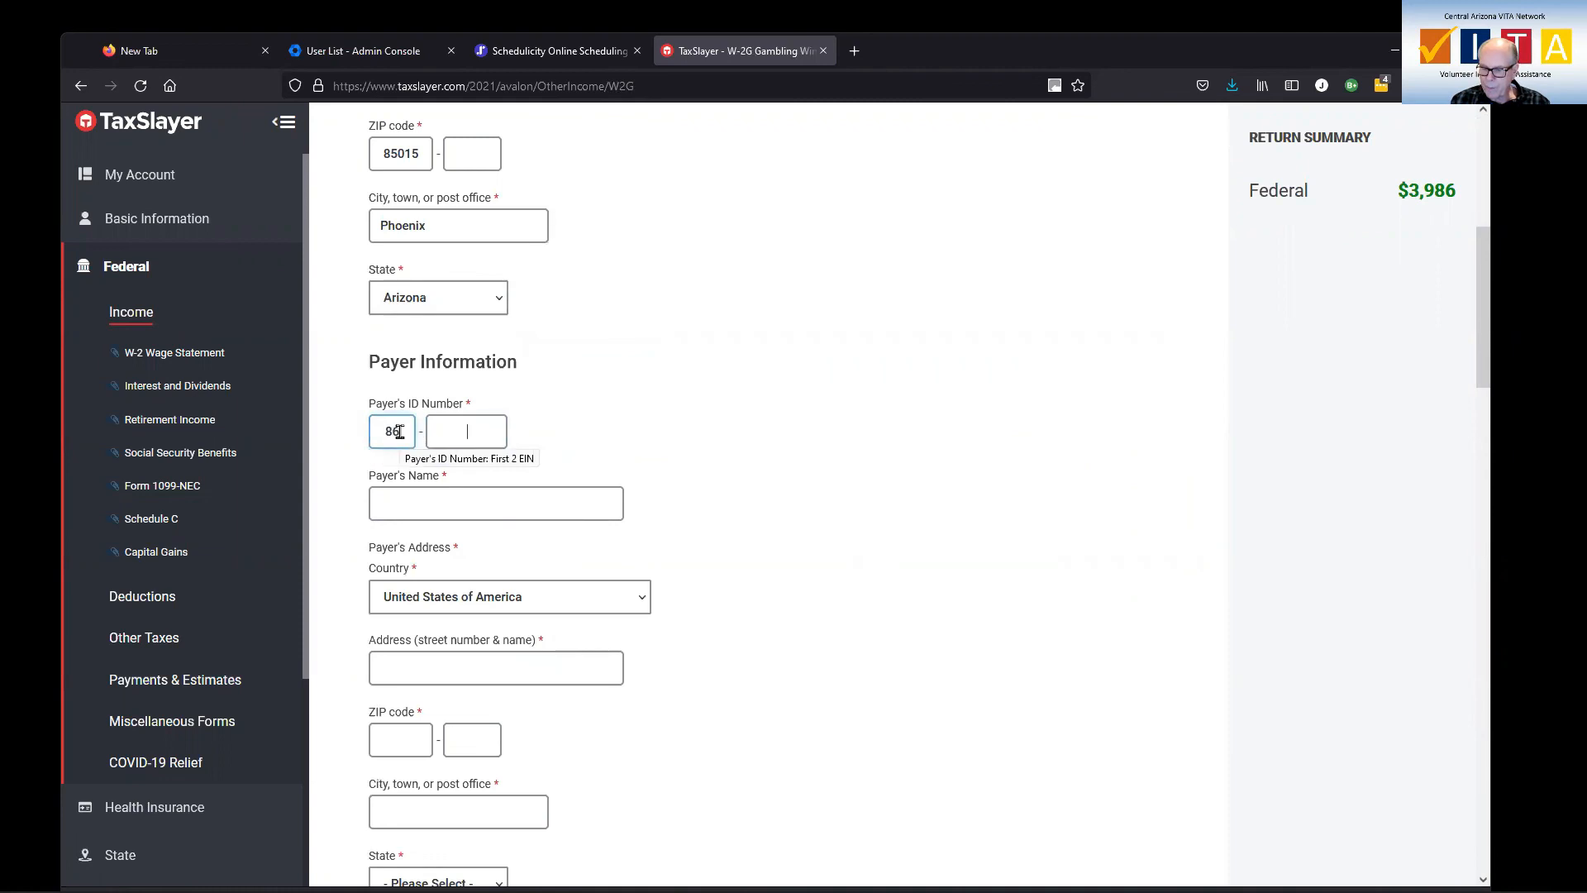
click(474, 502)
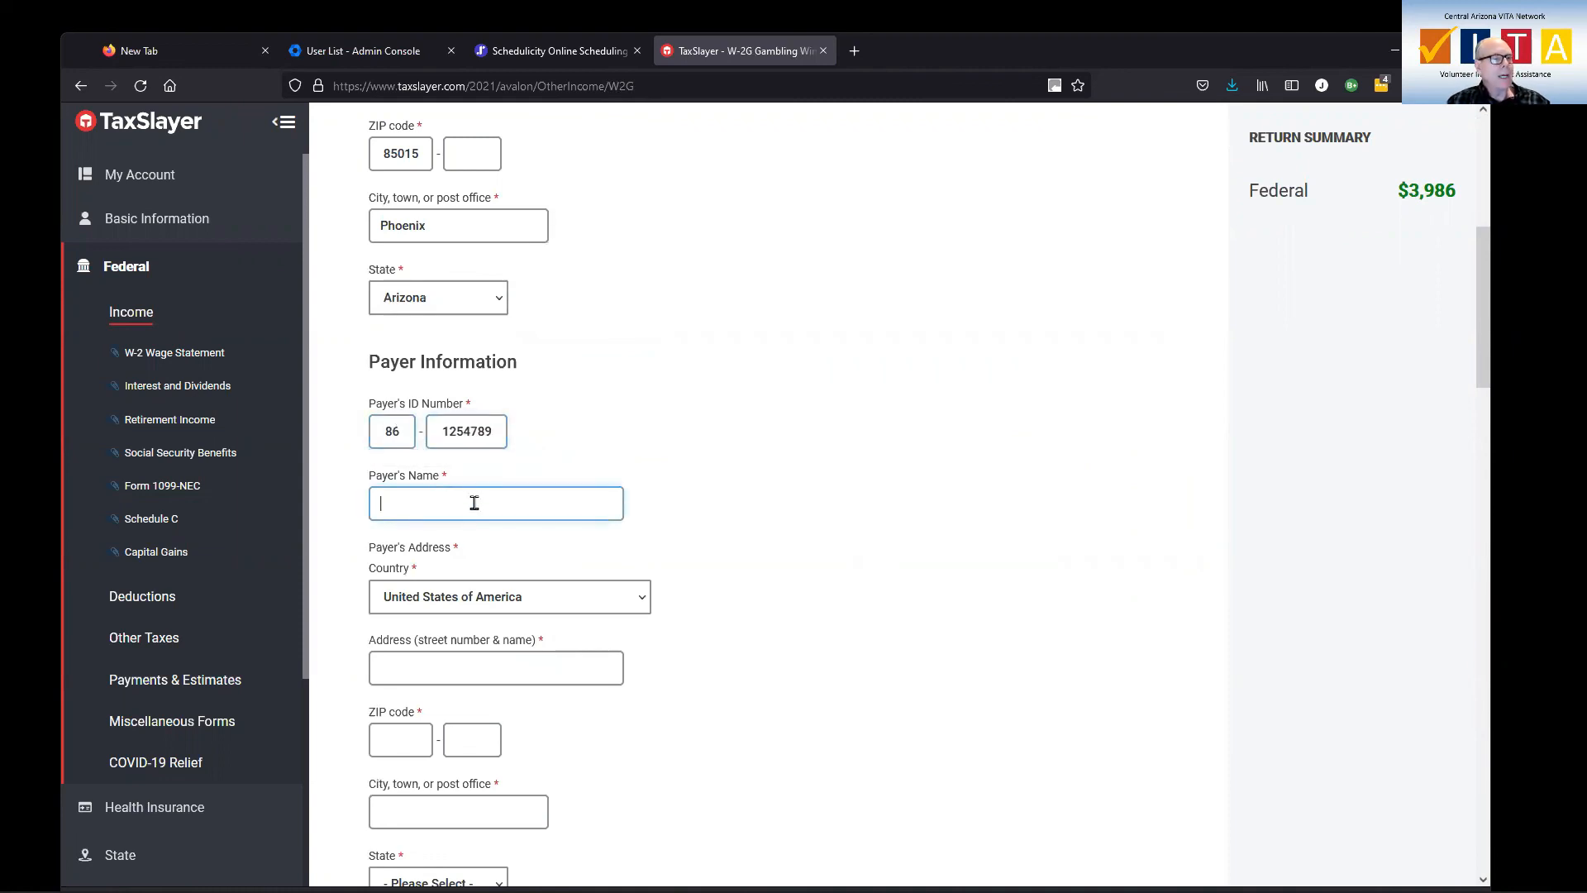
text(Vee)
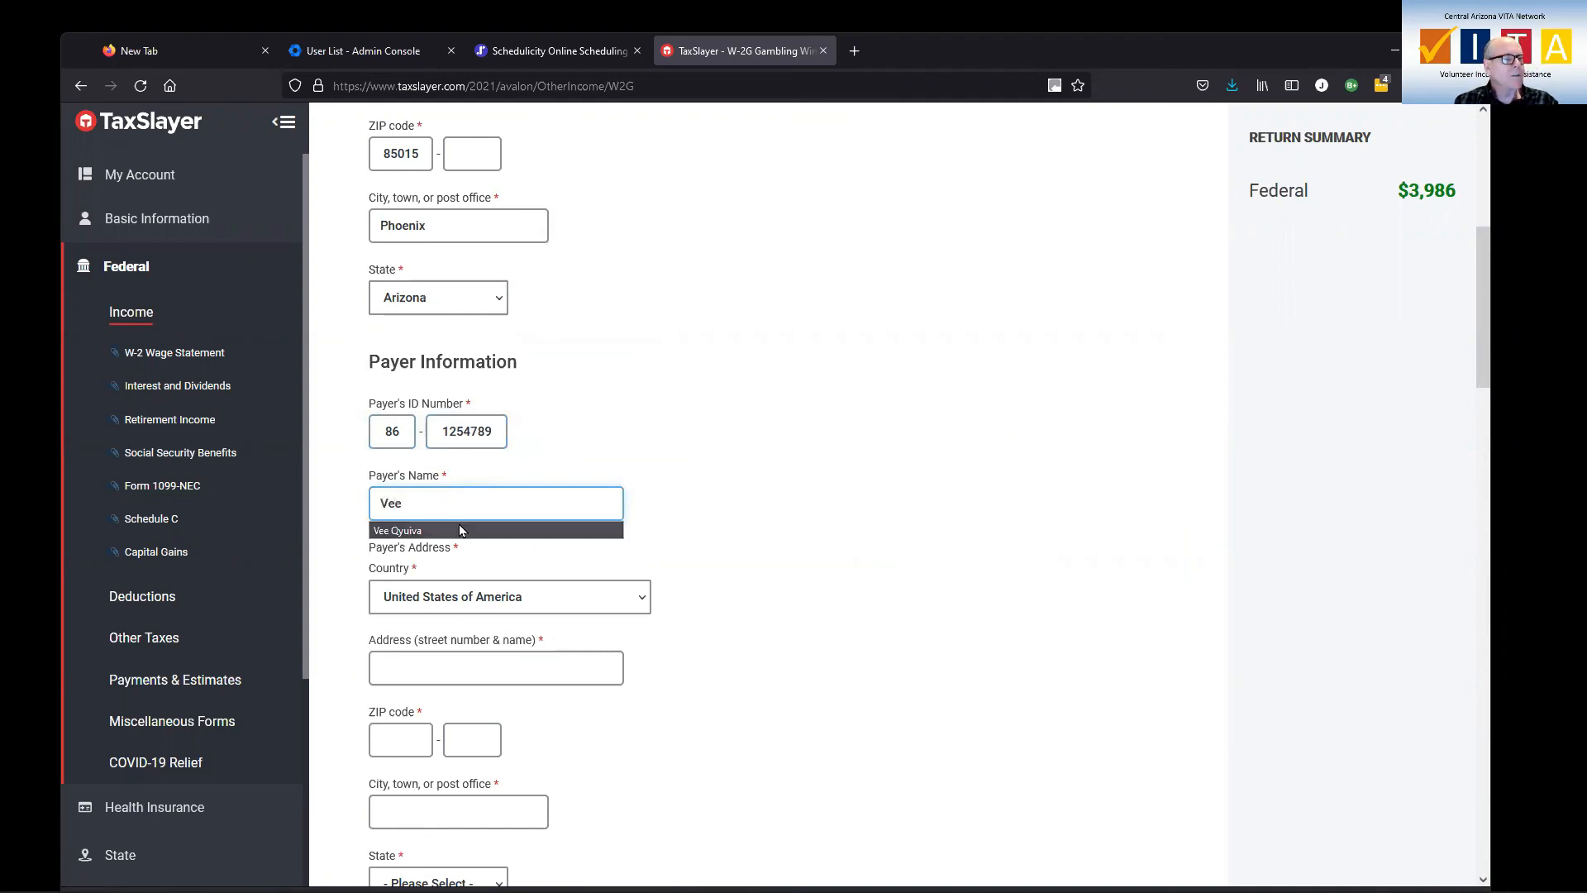
click(460, 530)
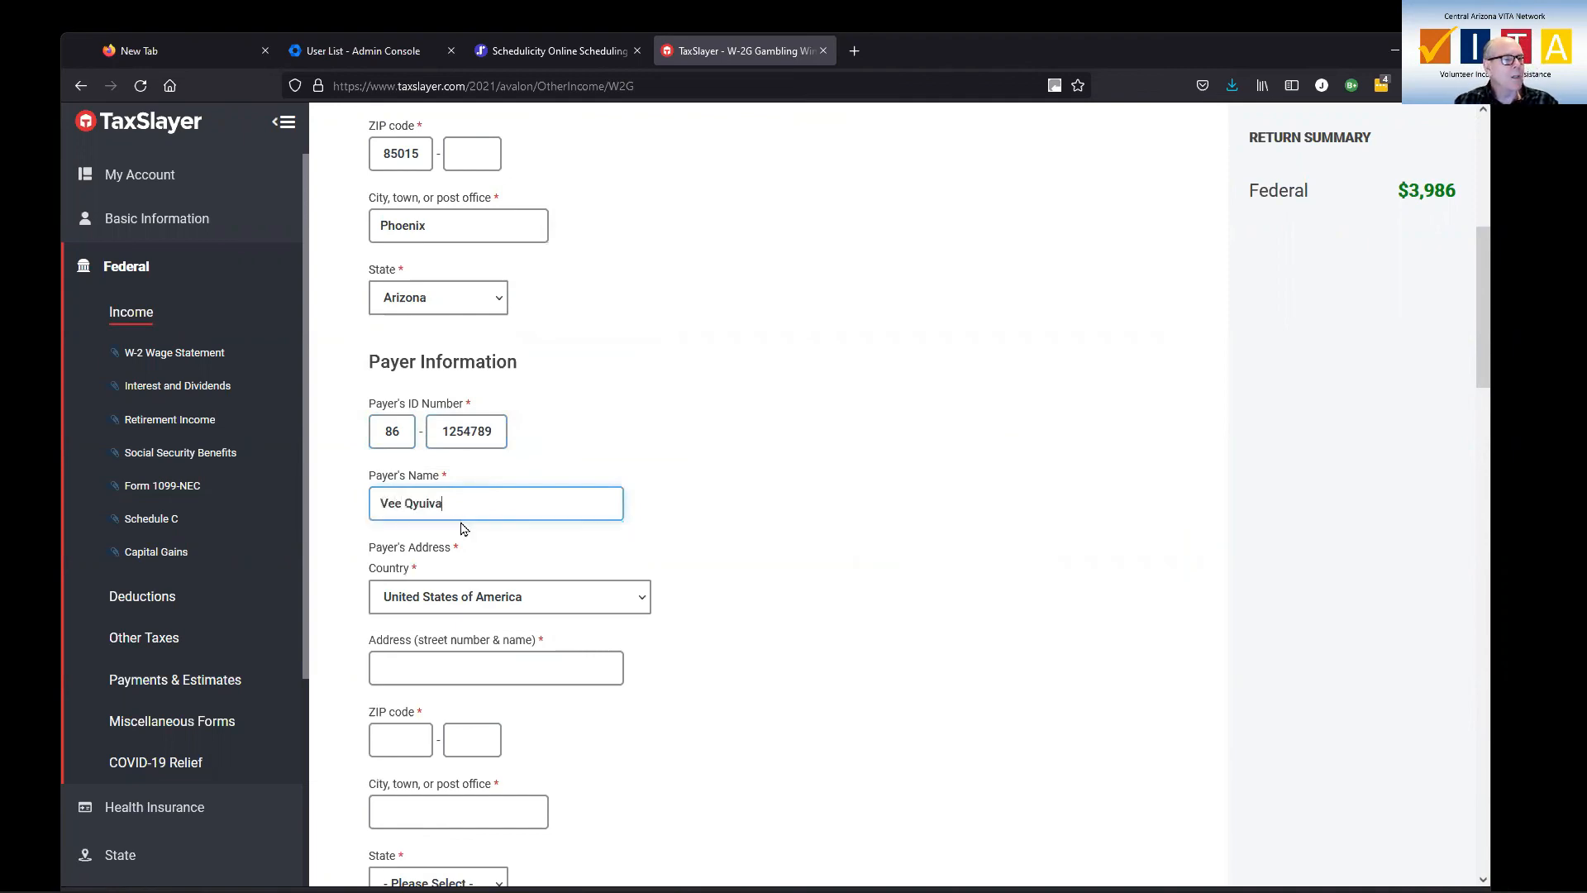
Fill in the payer's street address and ZIP code on the W-2G
click(488, 658)
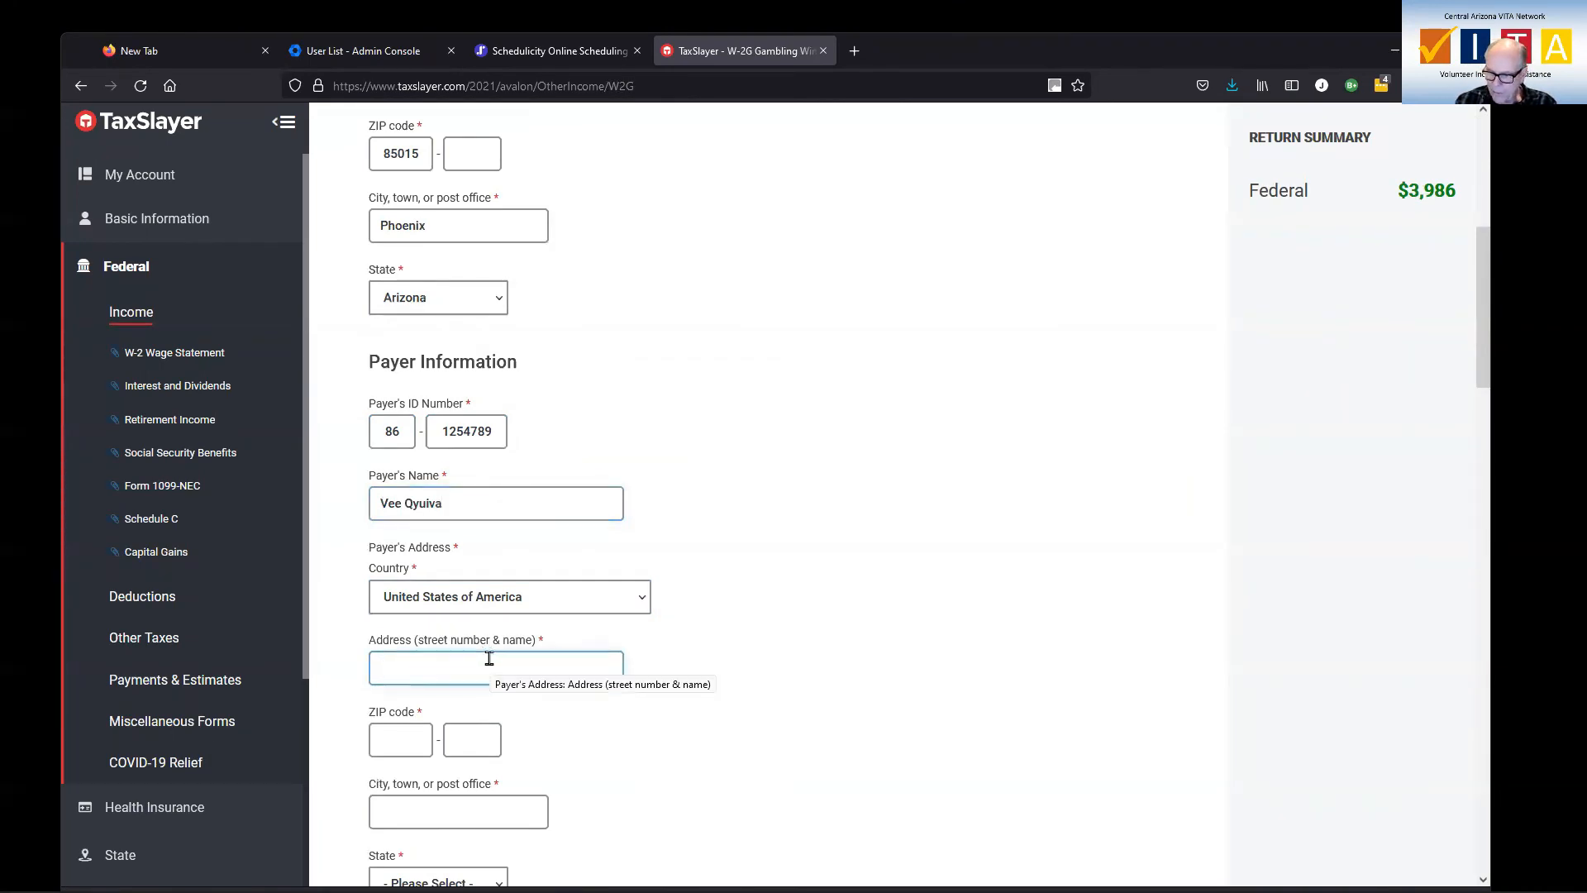
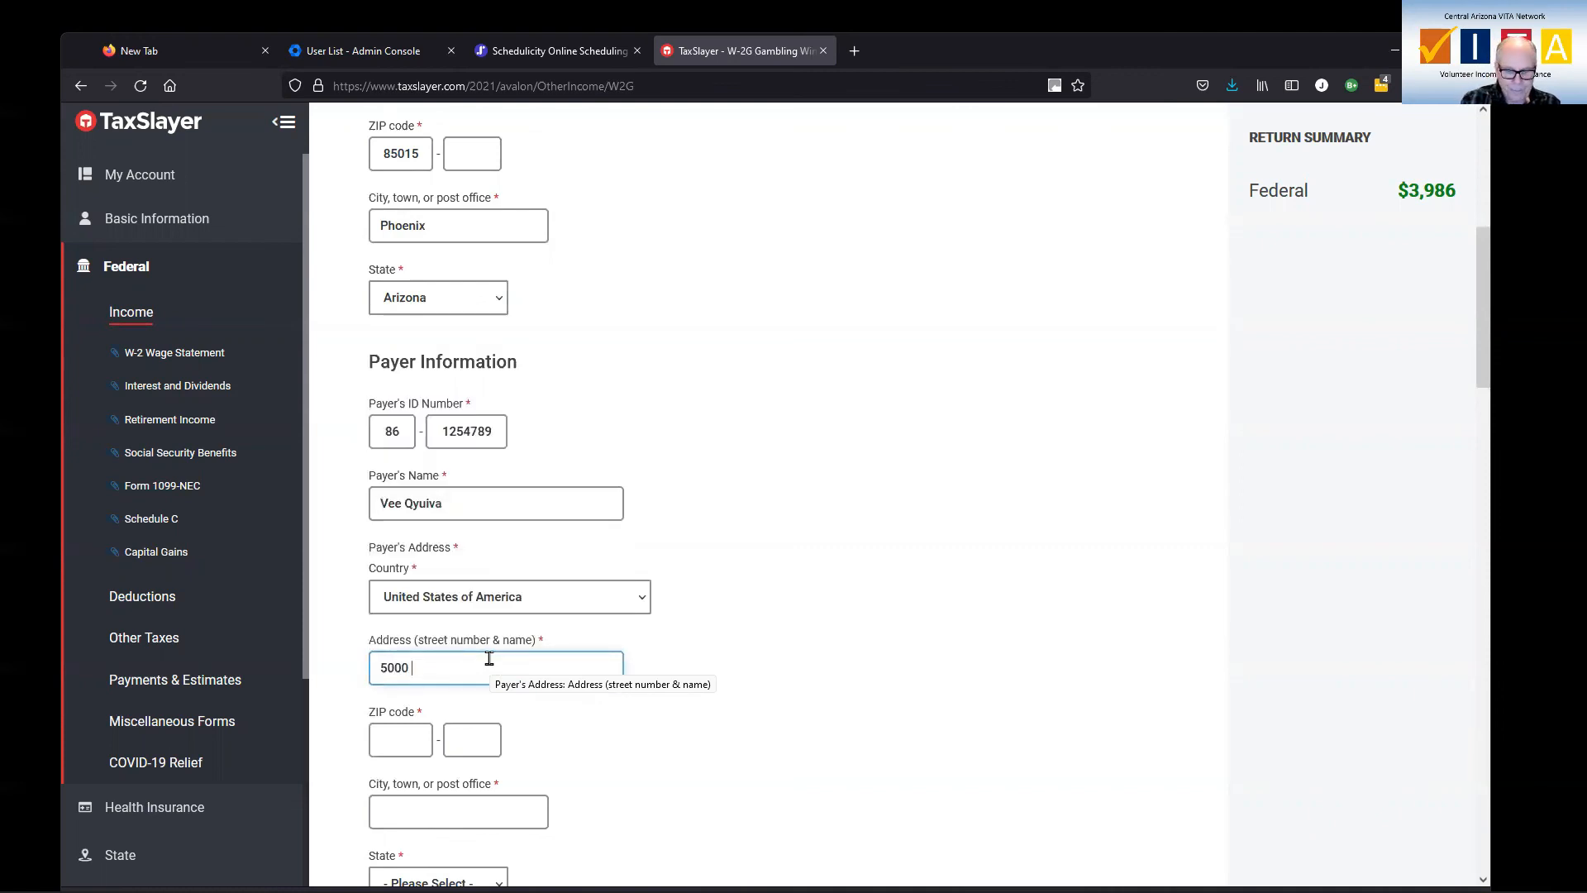
key(Tab)
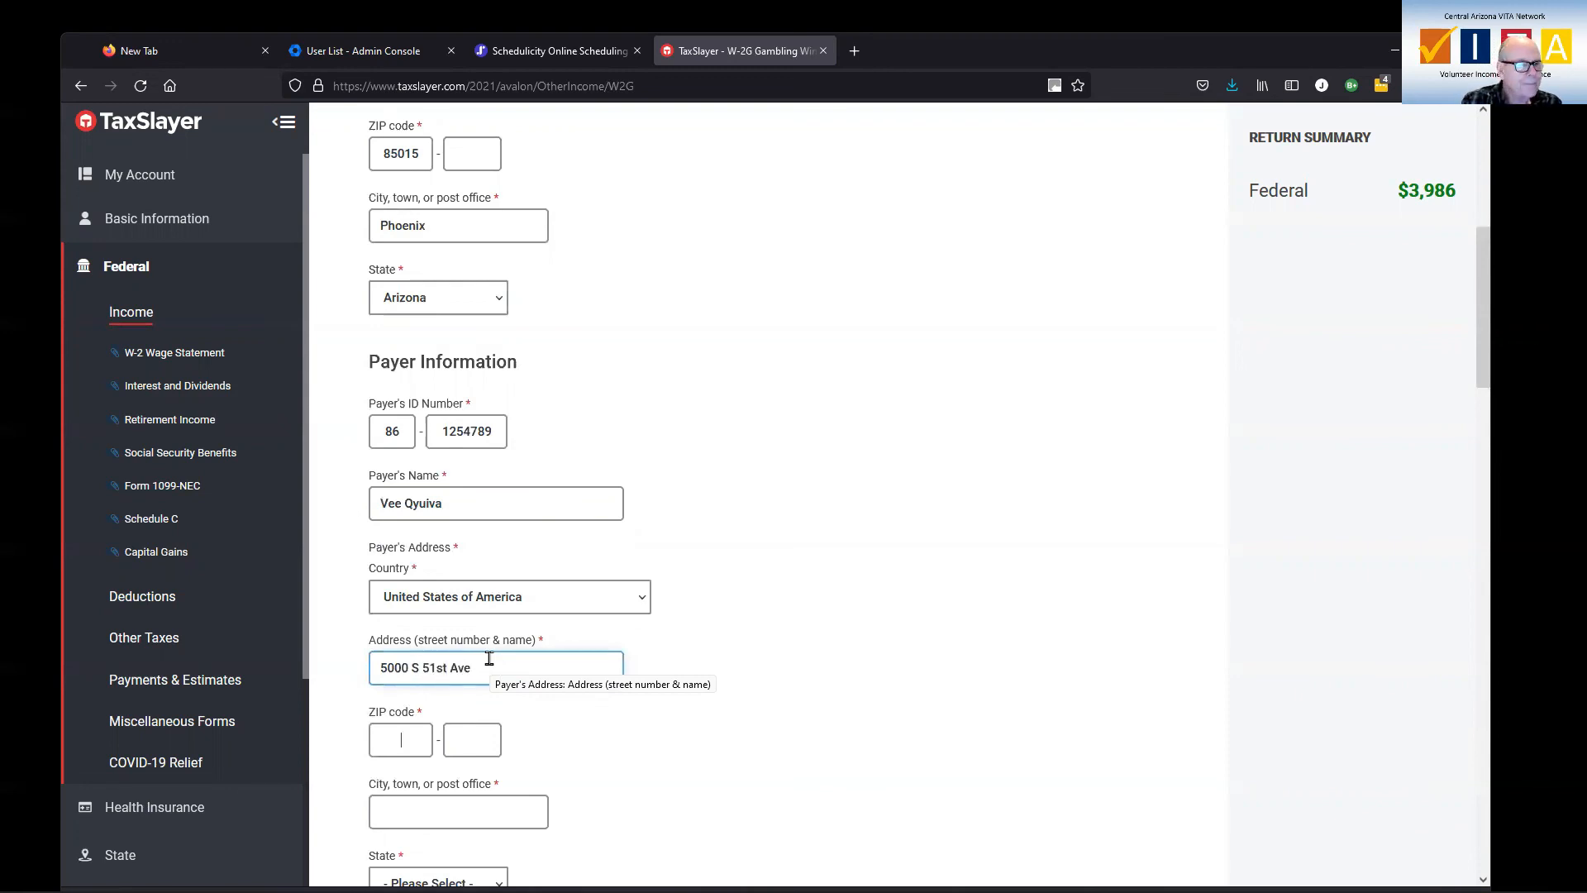
text(85041)
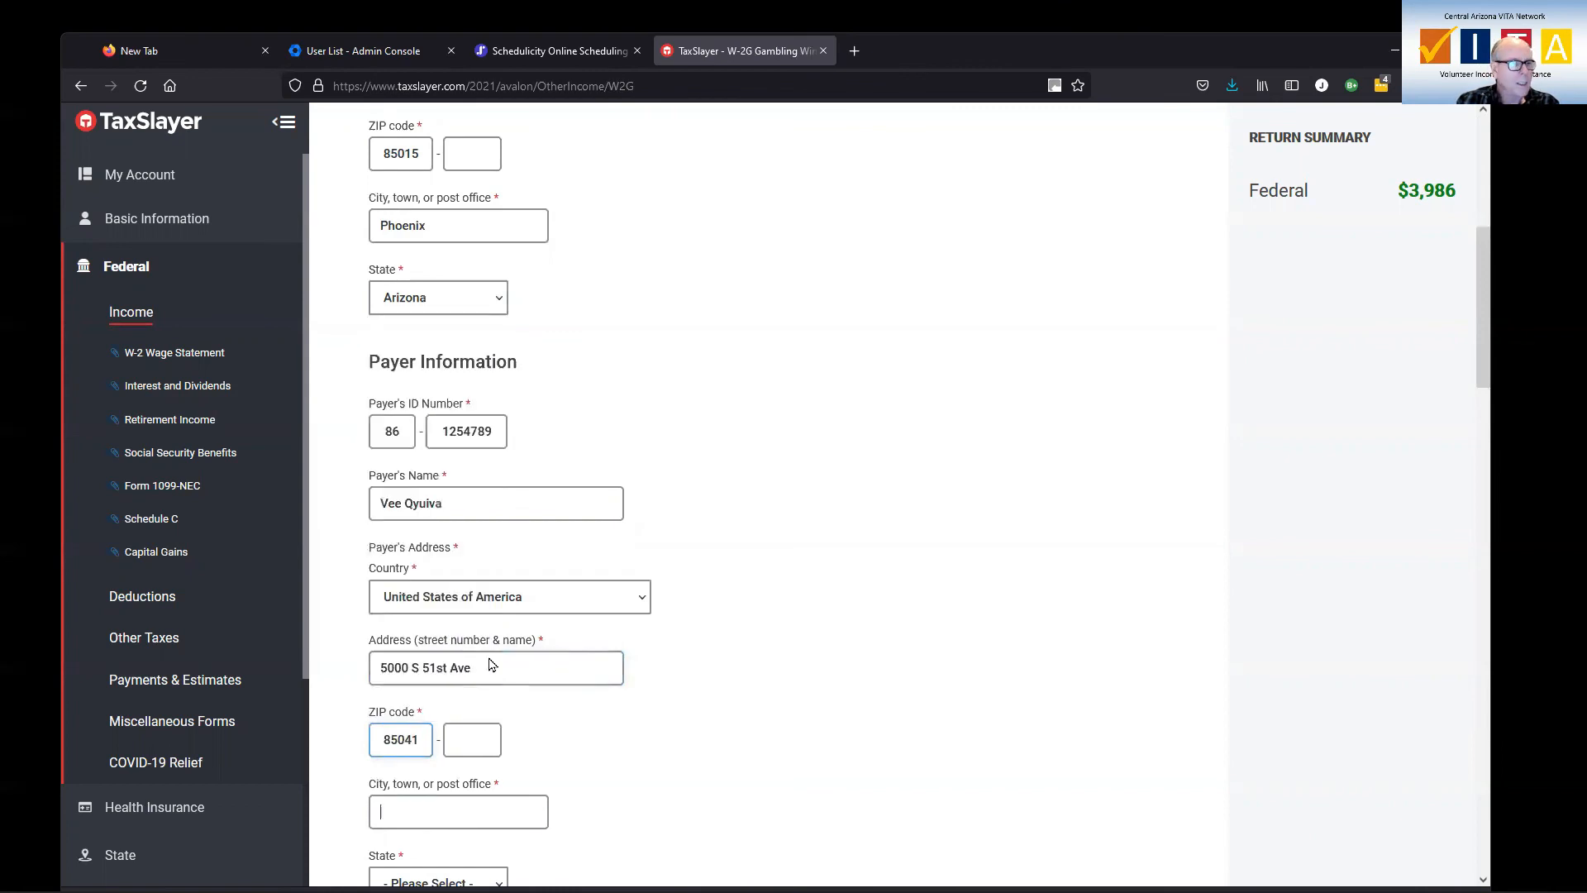
Enter 2000 as the gross winnings on the W-2G
scroll(648, 623, down, 4)
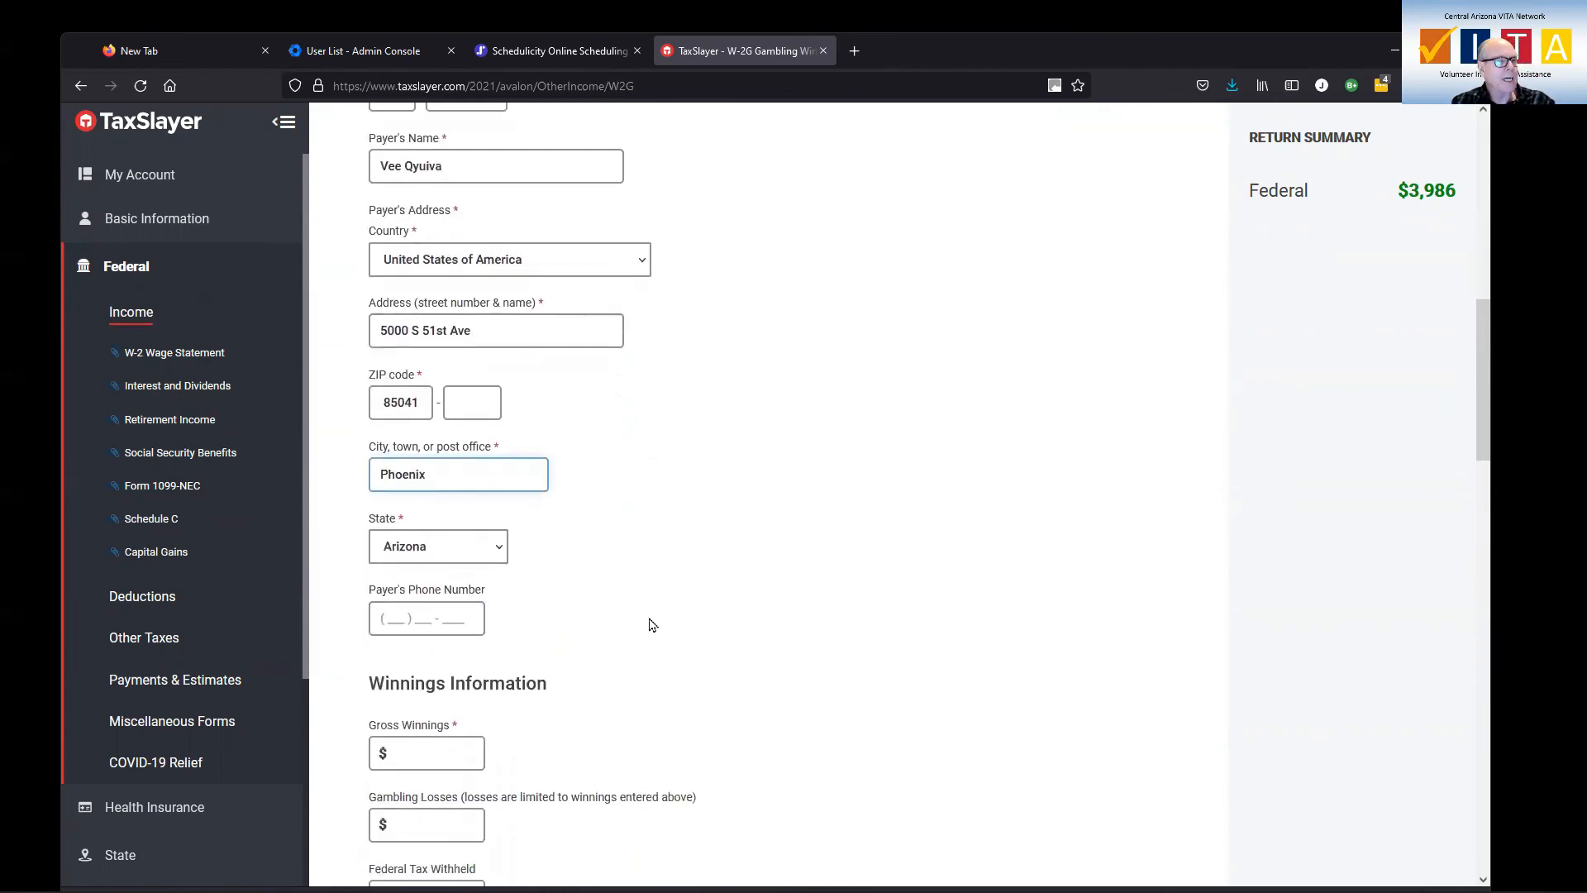
scroll(632, 632, down, 2)
click(454, 584)
text(2)
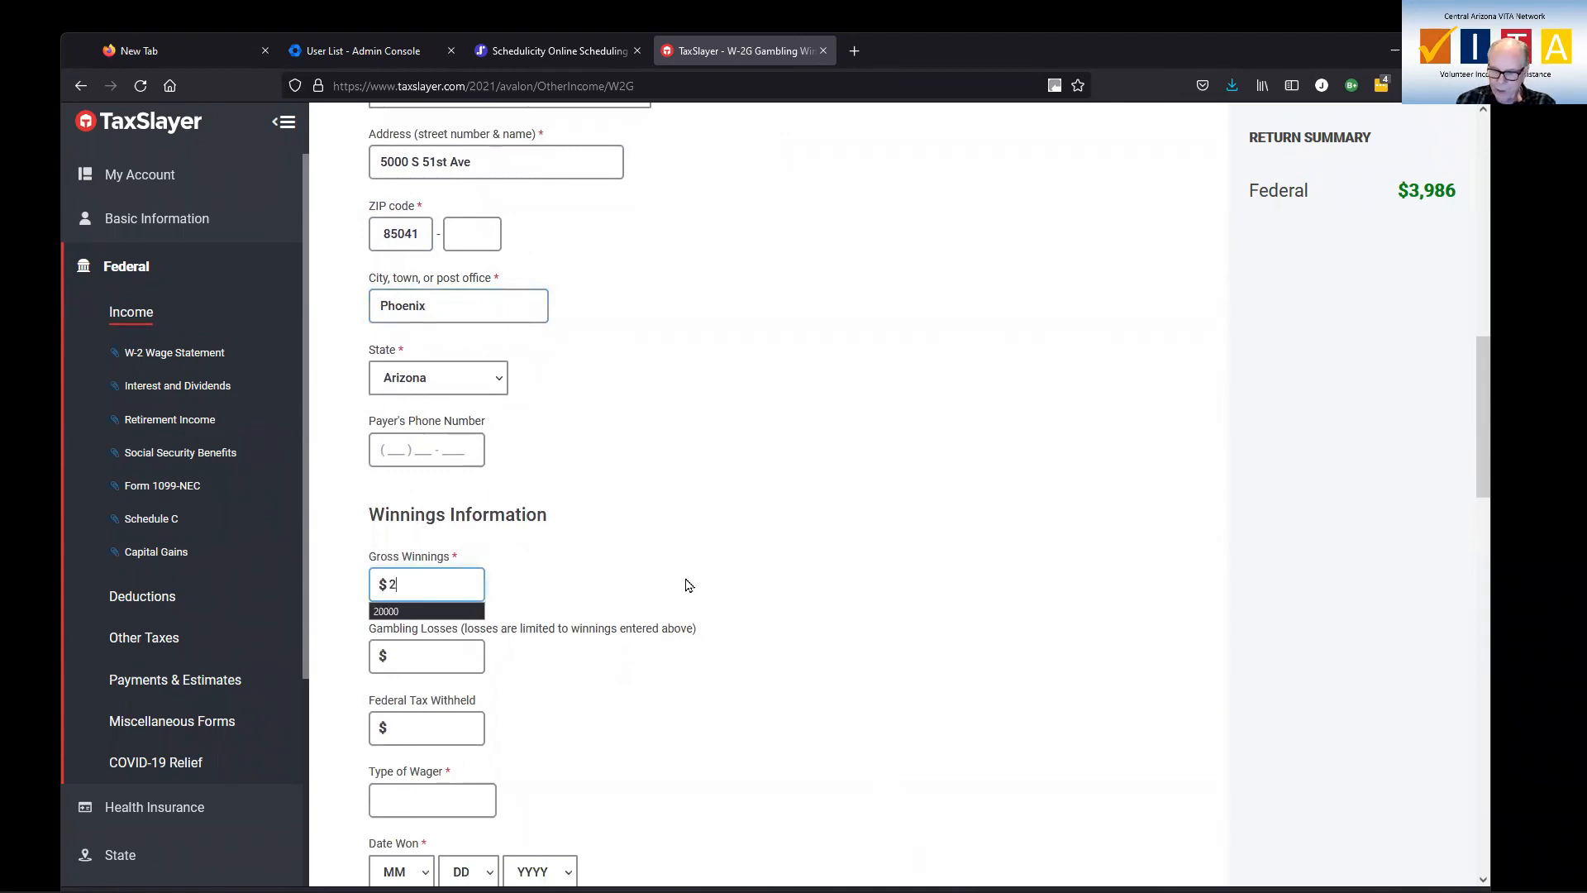
text(000)
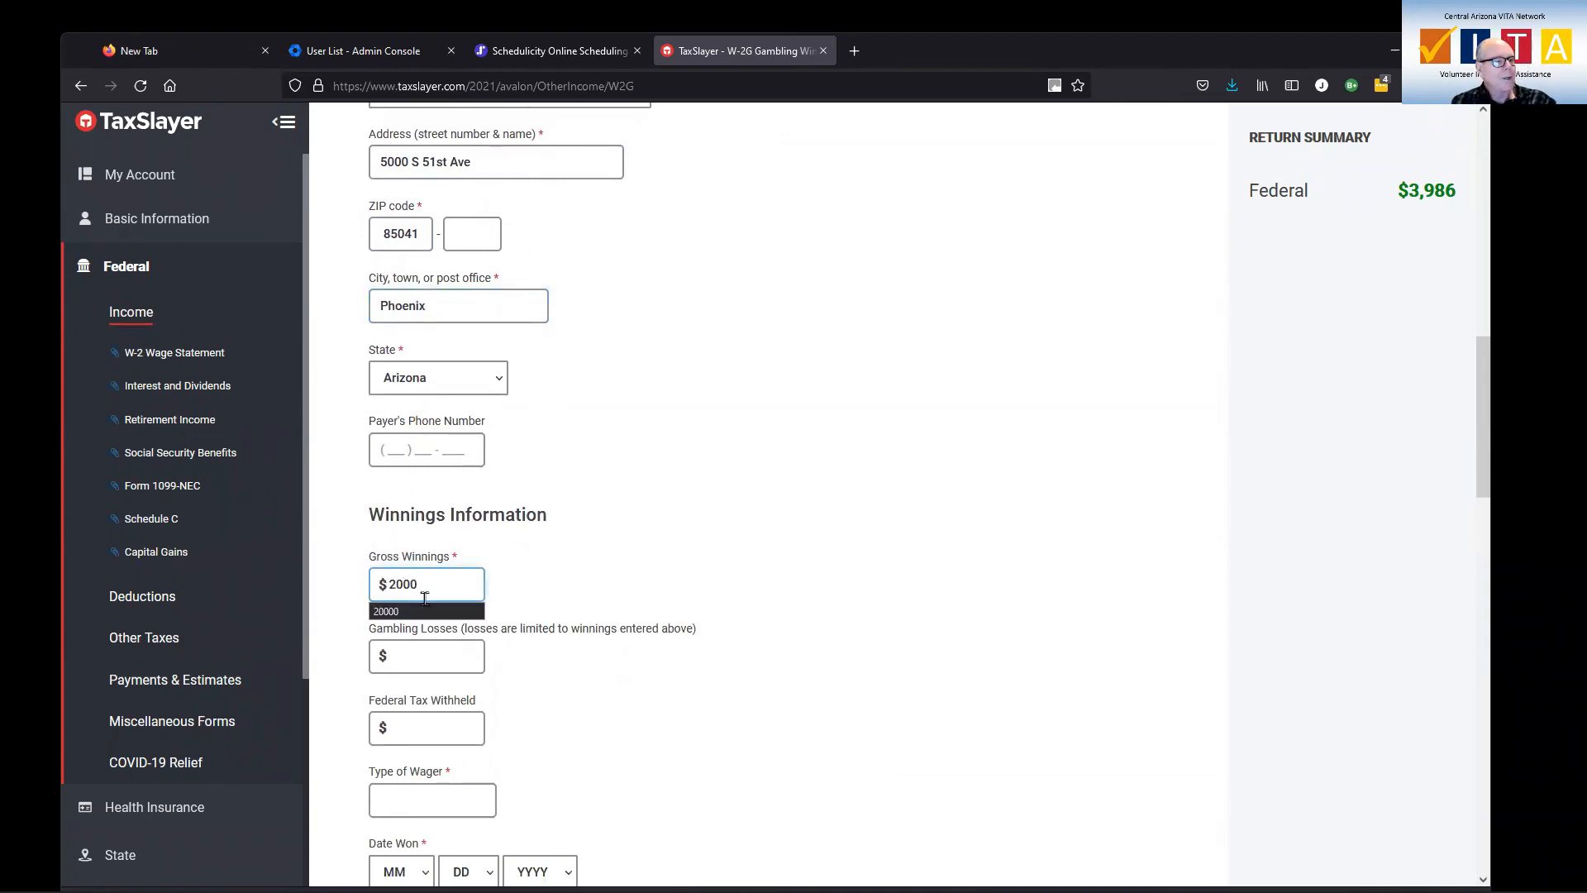
Enter 1500 as the gambling losses on the W-2G
click(443, 656)
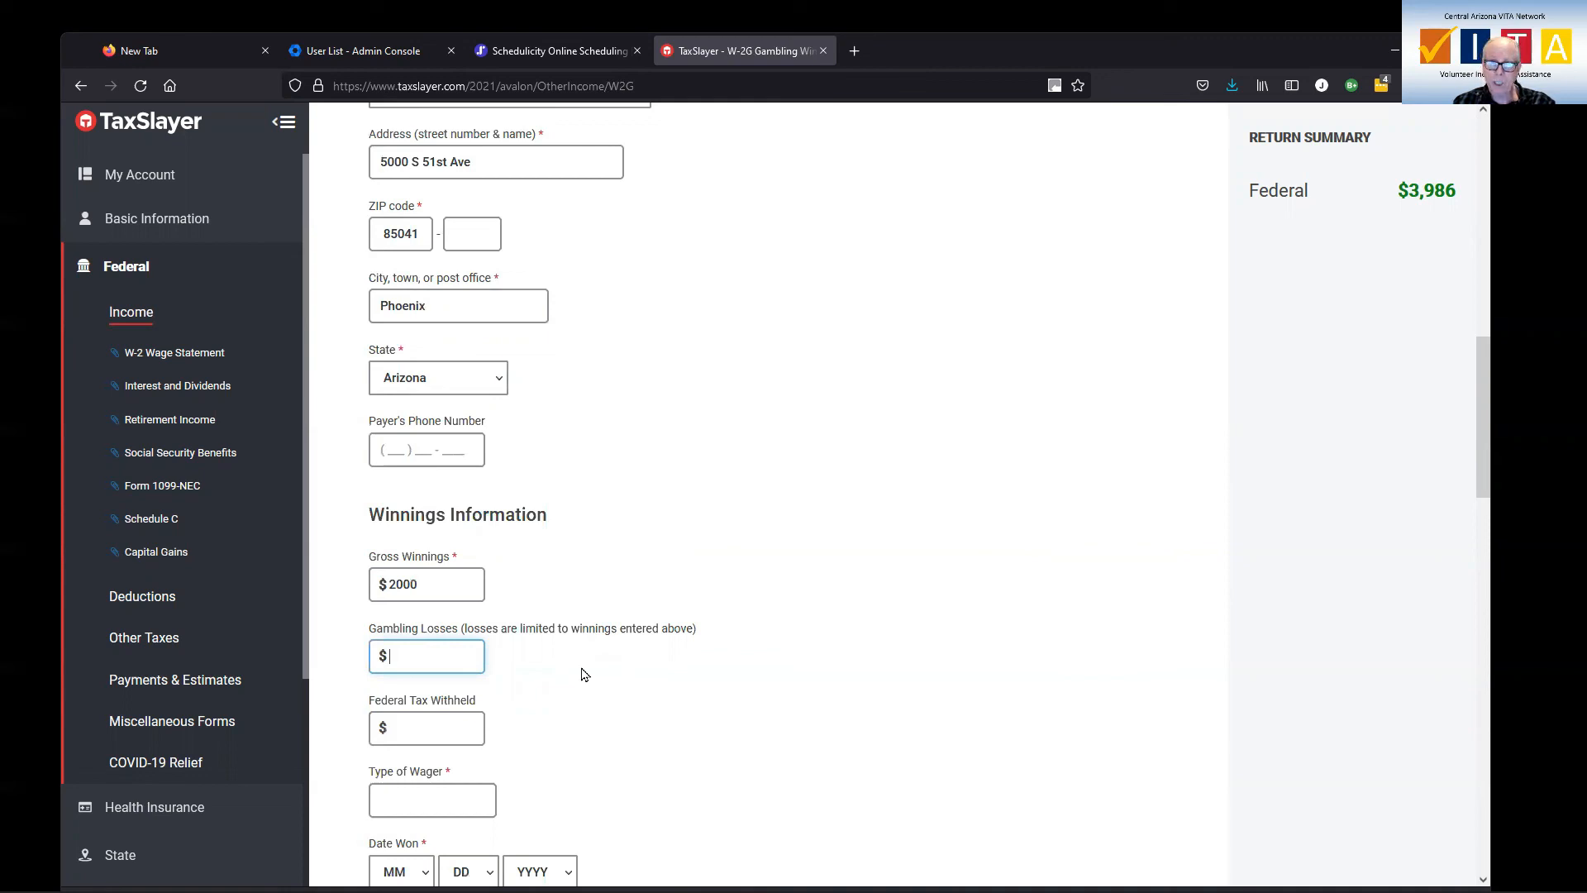
click(447, 656)
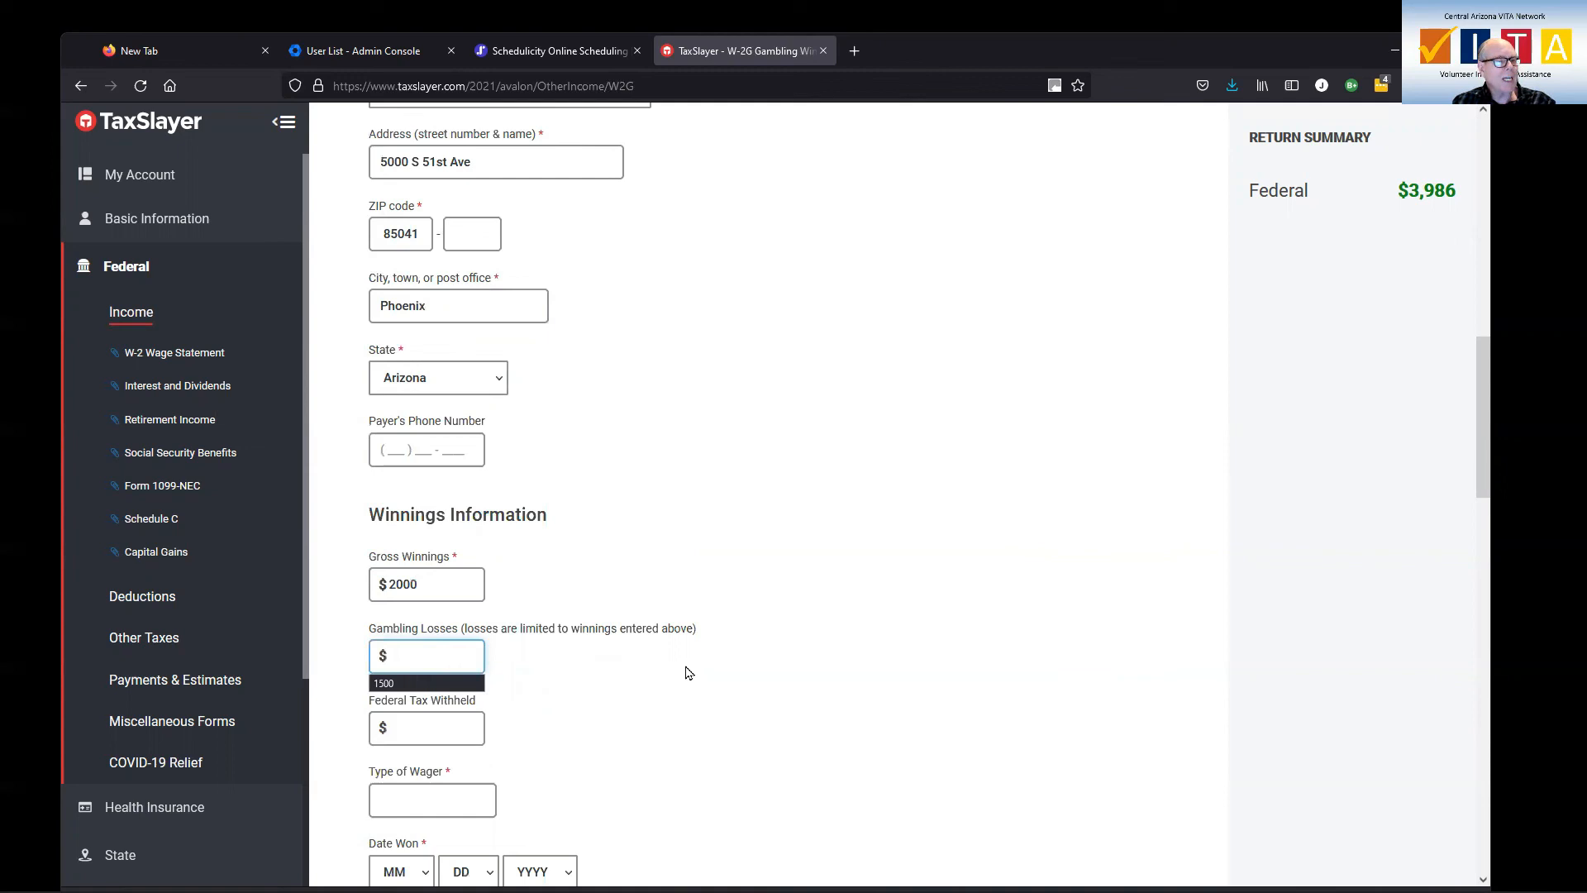
text(1502)
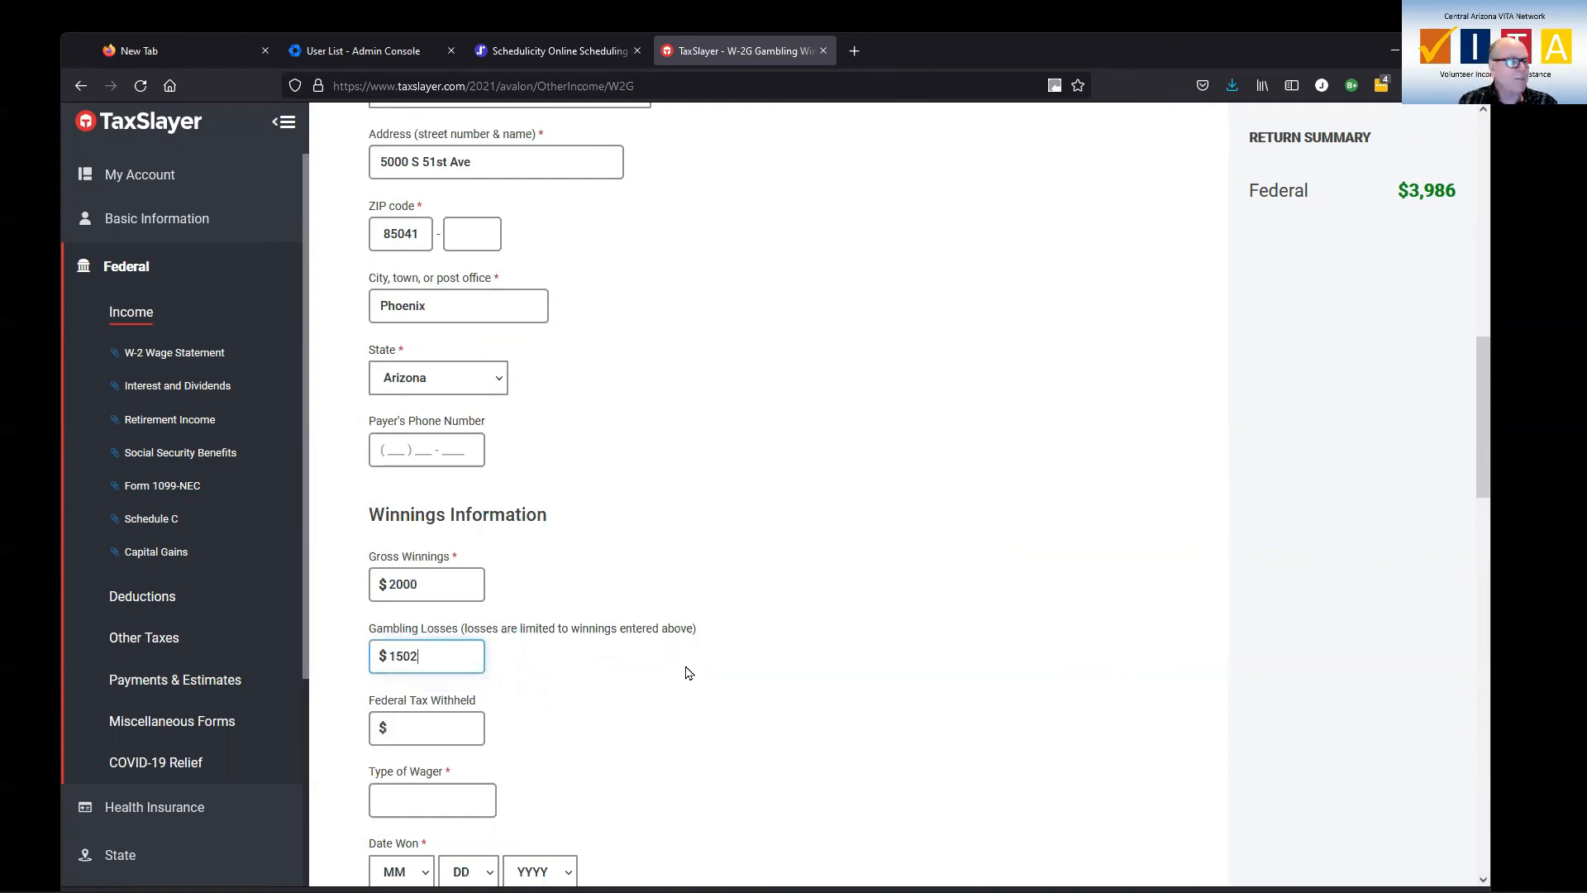
key(BackSpace)
text(0)
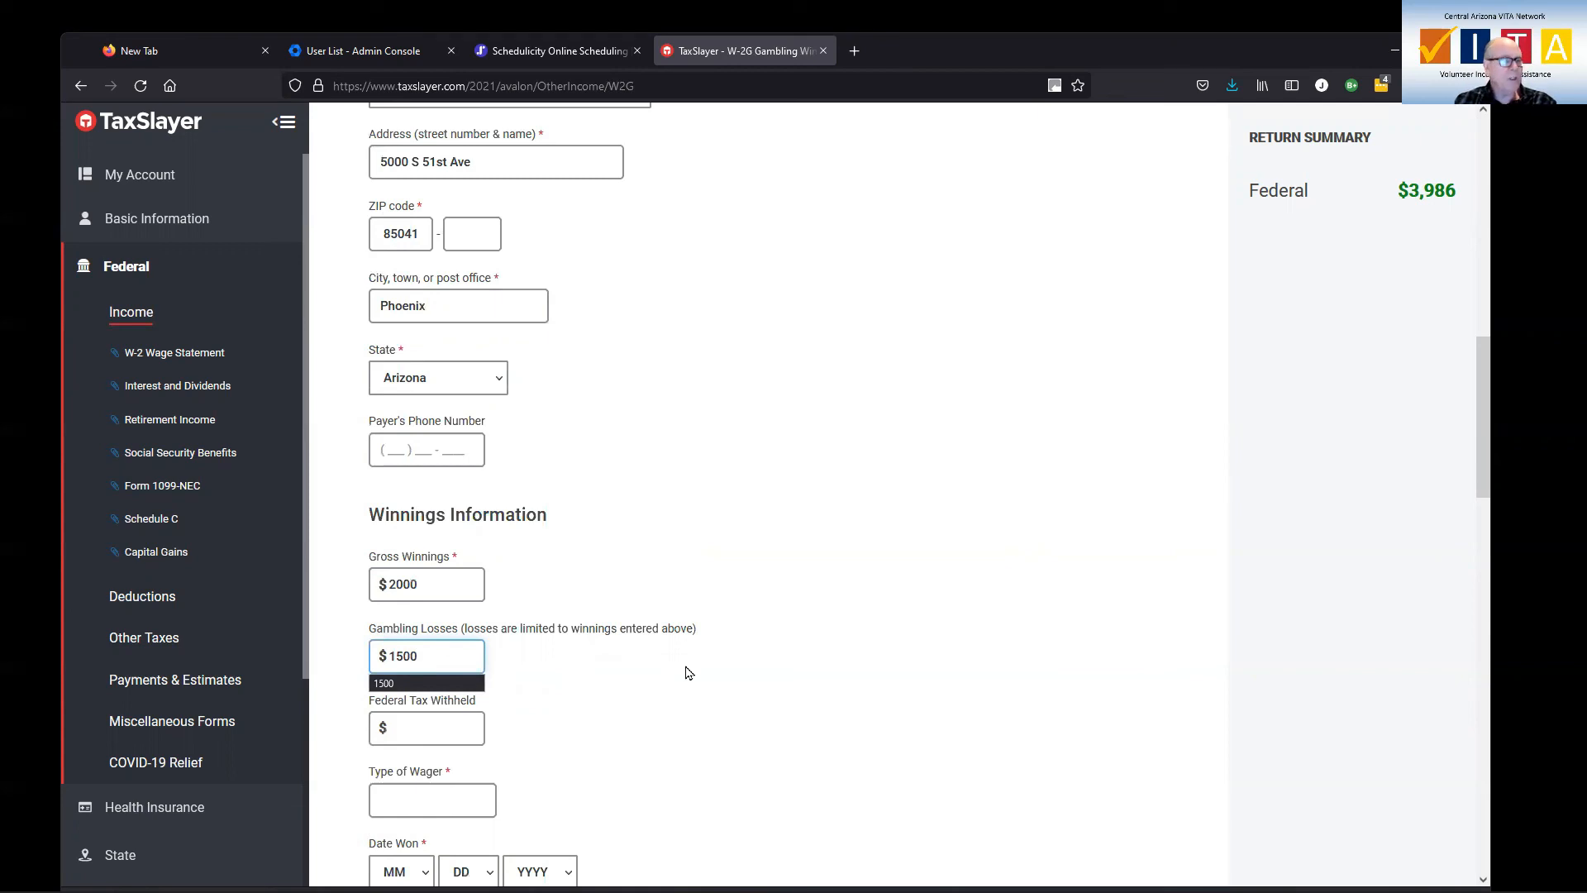
key(Tab)
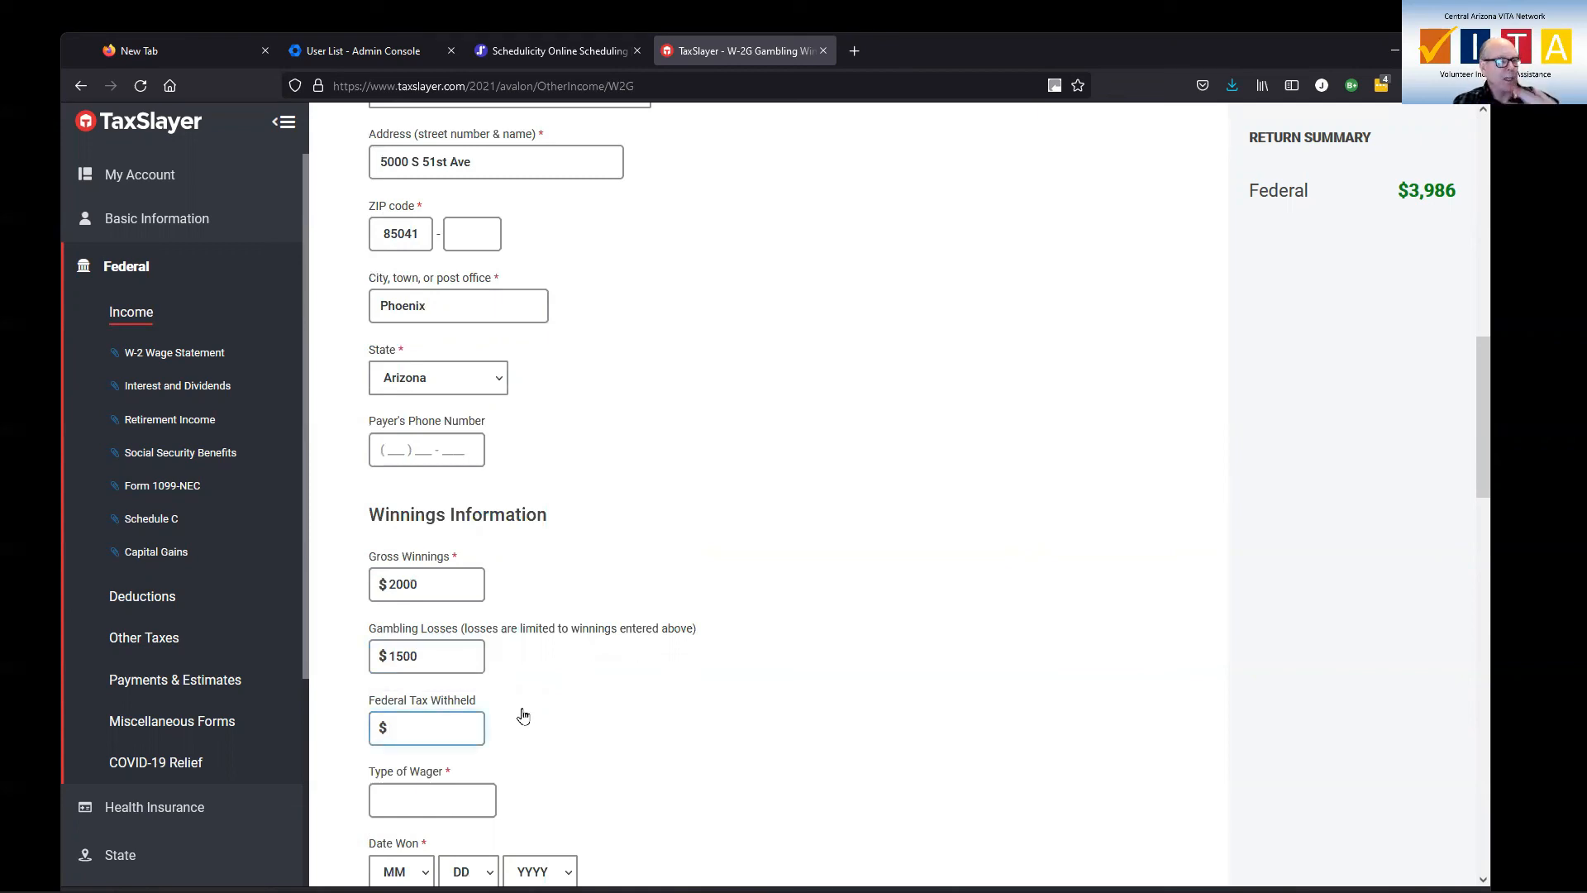
Set the type of wager to Slots, leaving the federal tax withheld blank
click(459, 792)
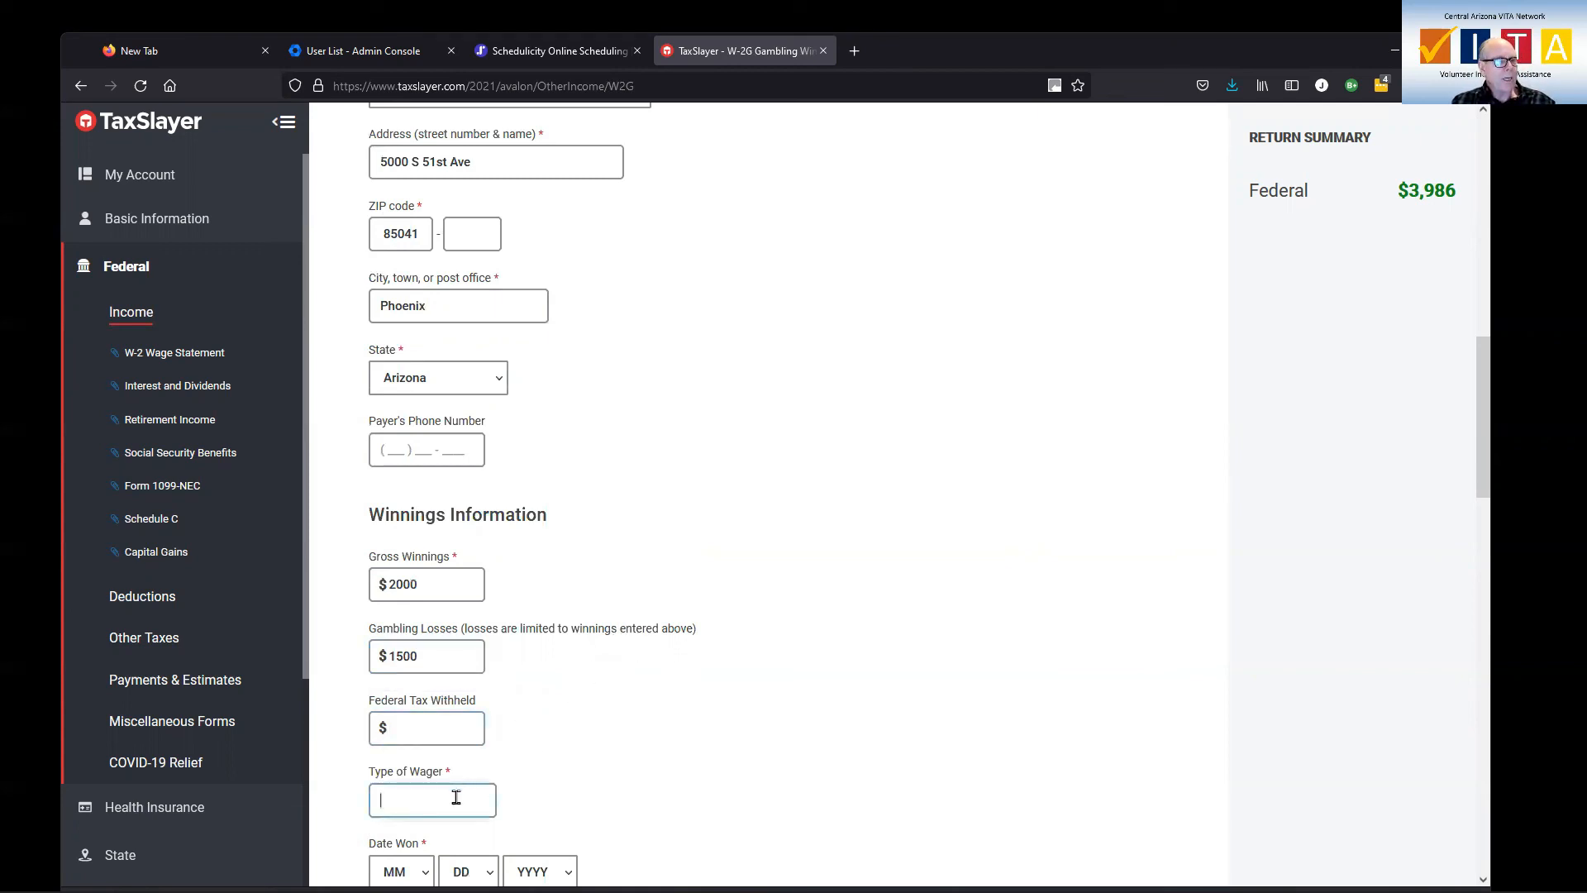
click(457, 797)
click(435, 827)
Set the date won on the W-2G to 12/31/2021
scroll(826, 686, down, 2)
scroll(827, 686, down, 3)
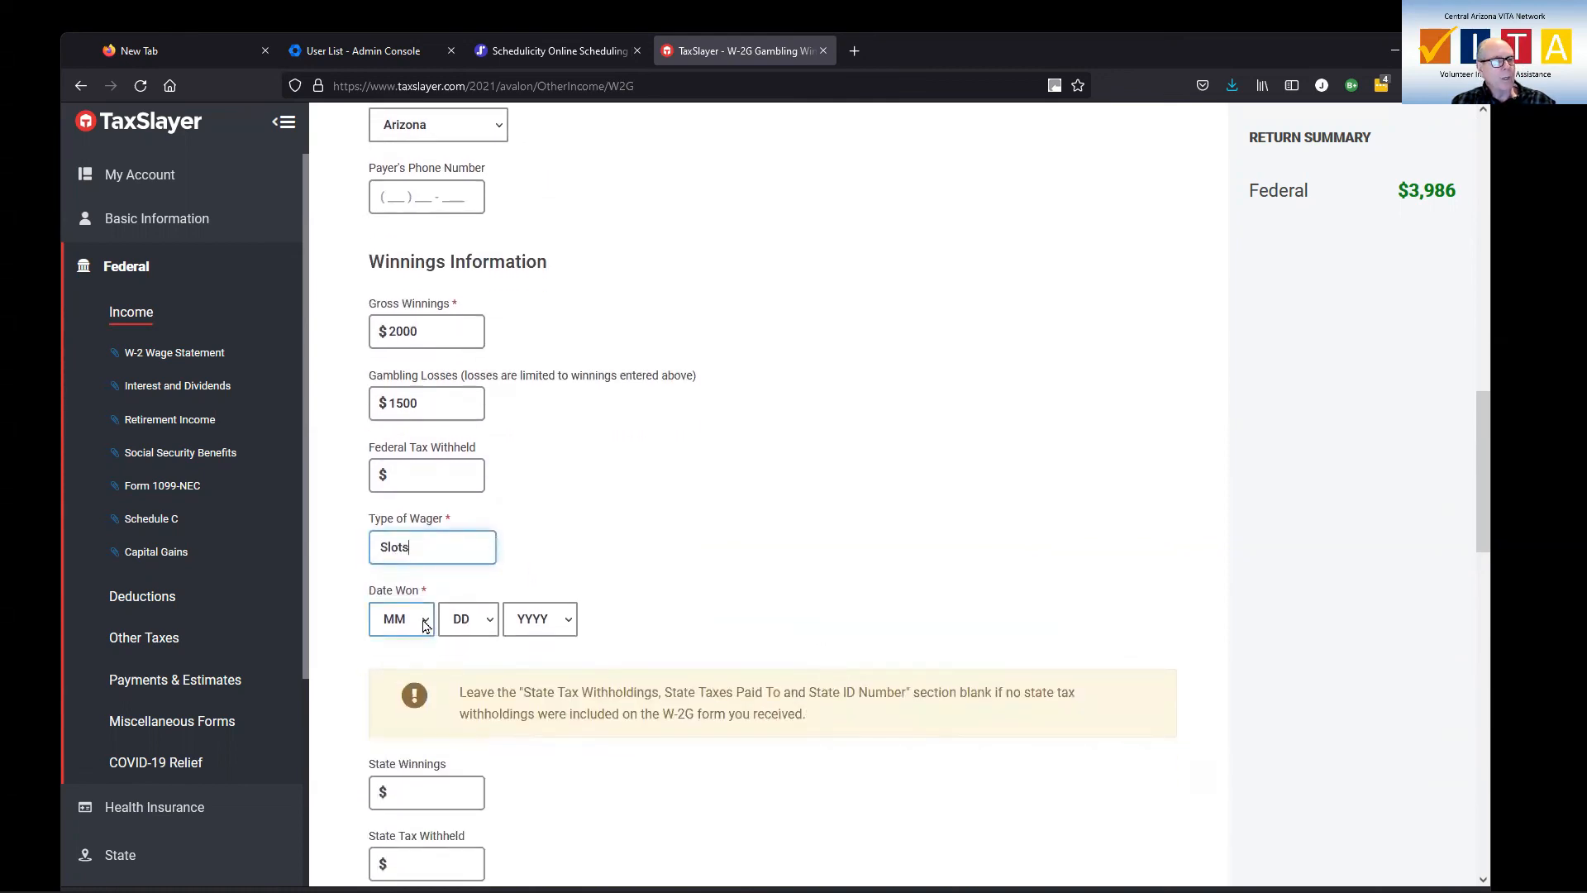
click(427, 620)
click(402, 589)
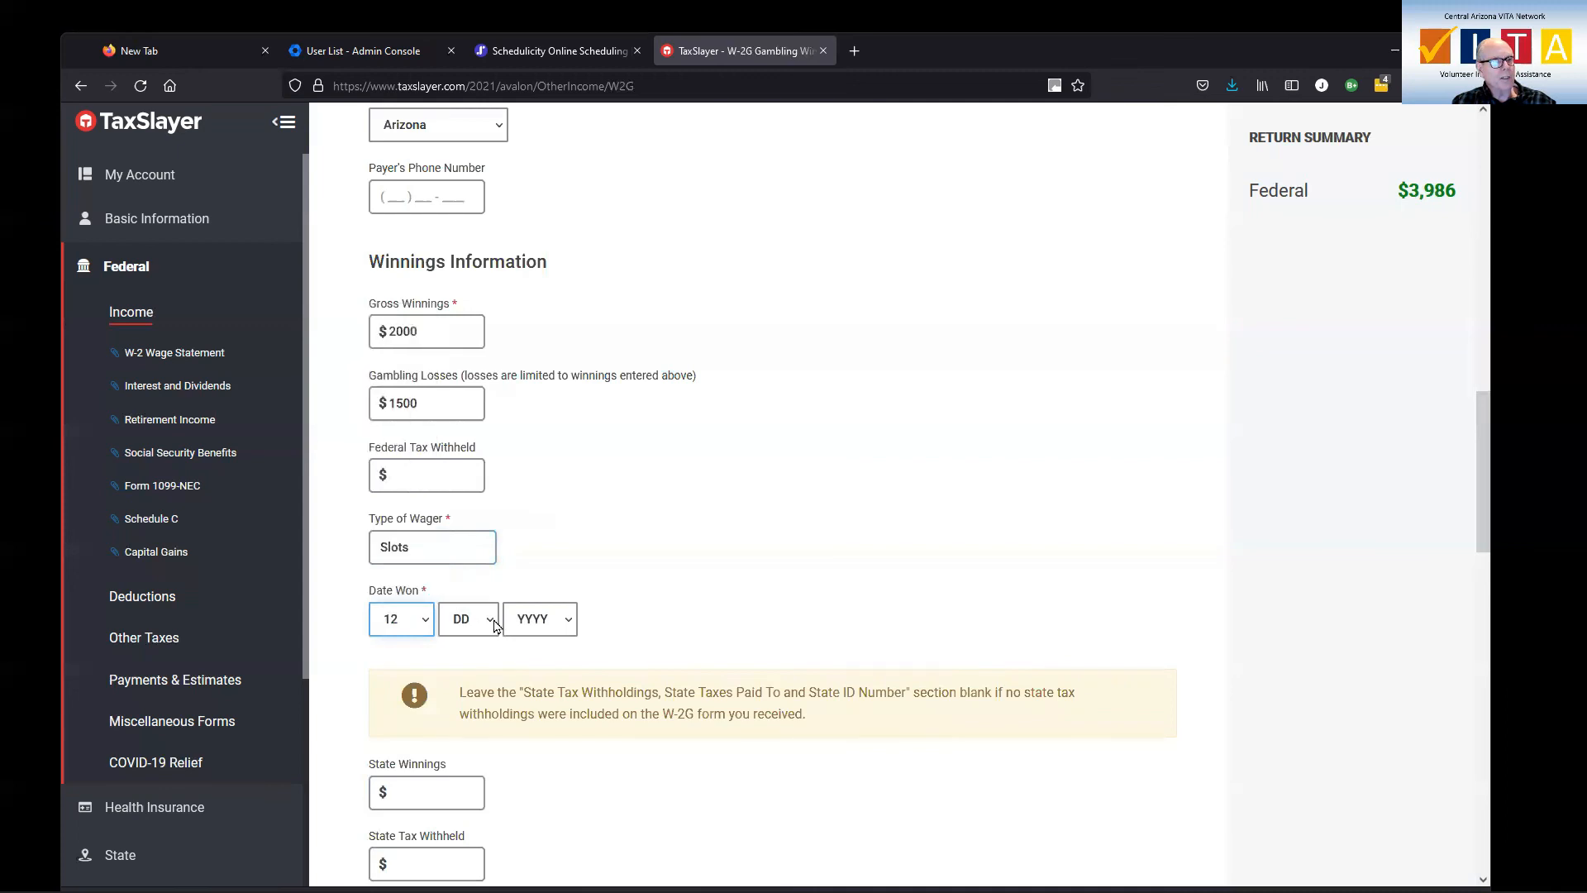
click(490, 622)
scroll(454, 570, down, 3)
click(457, 589)
click(542, 625)
click(543, 673)
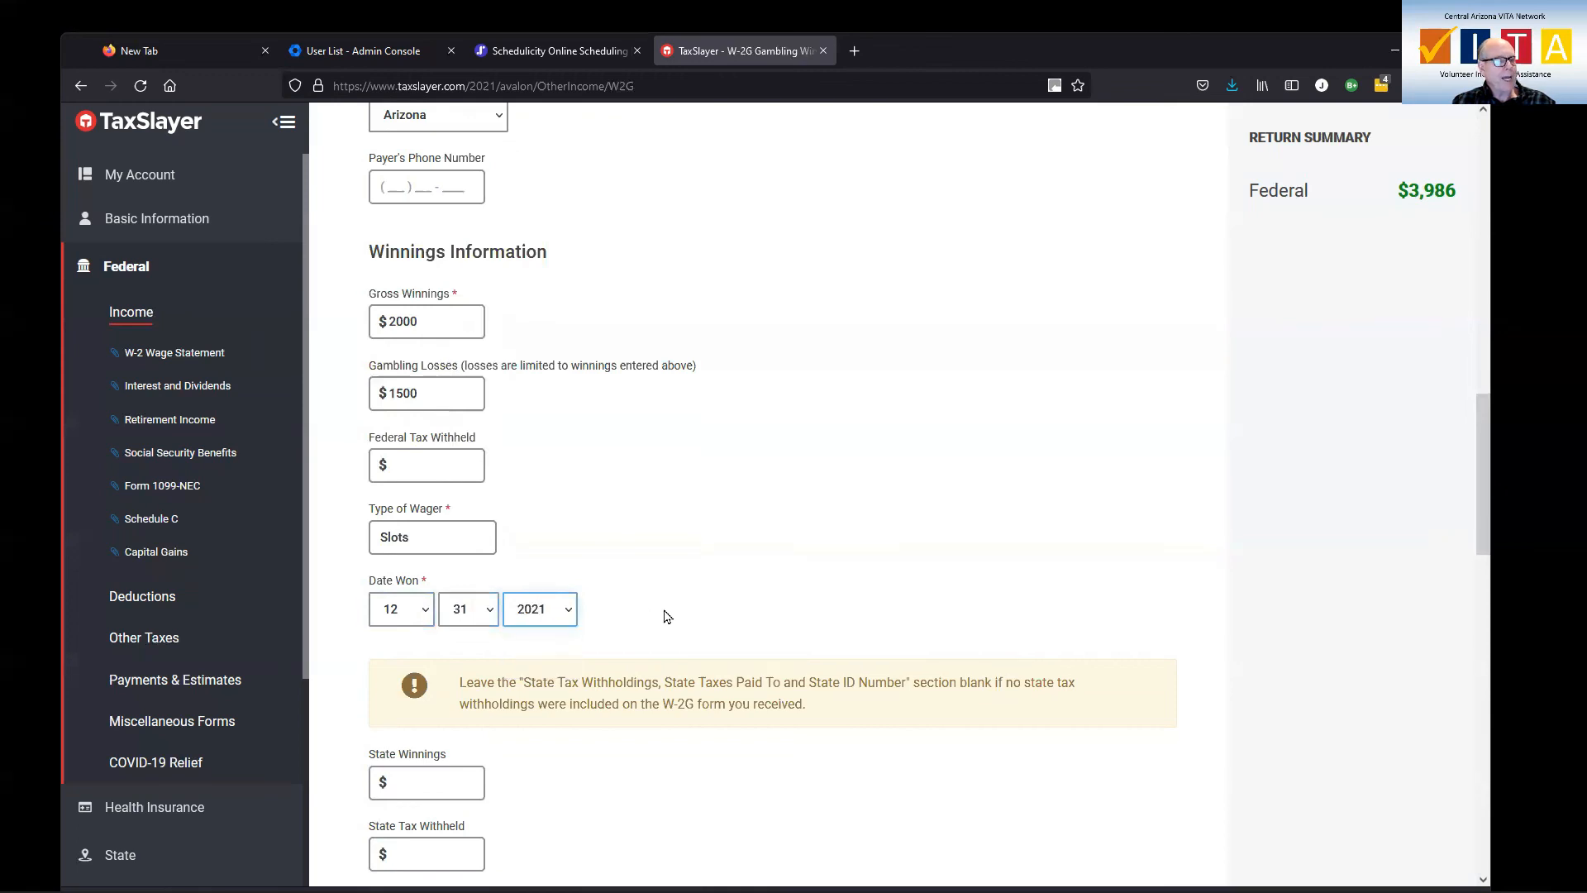
Save the W-2G with the remaining state and local fields blank, and go back to the less common income list
scroll(668, 616, down, 5)
scroll(668, 616, down, 8)
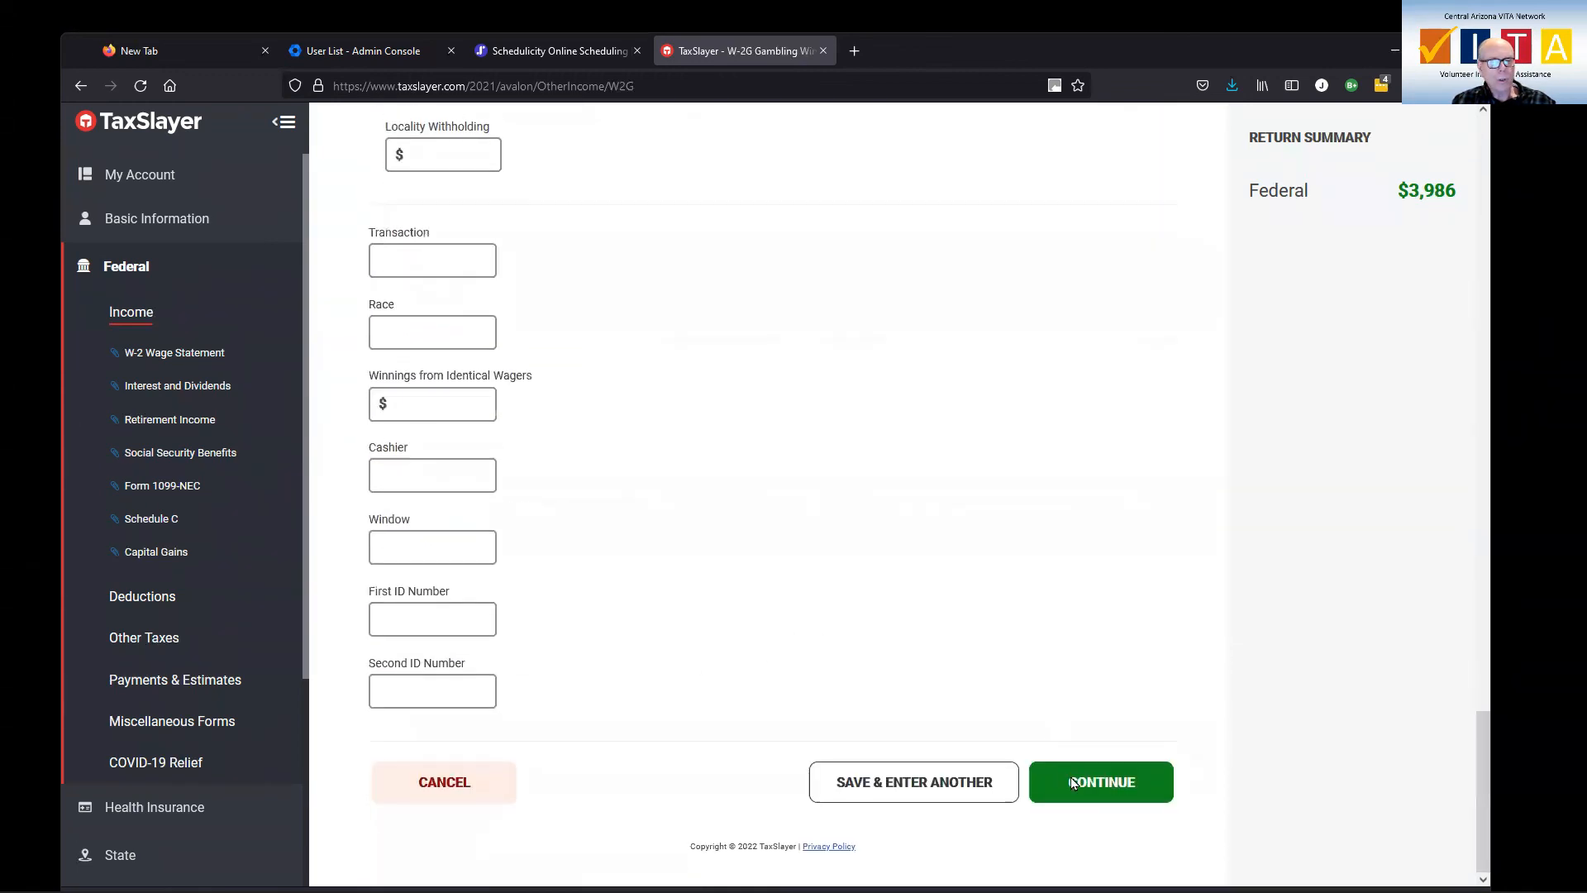
click(1103, 785)
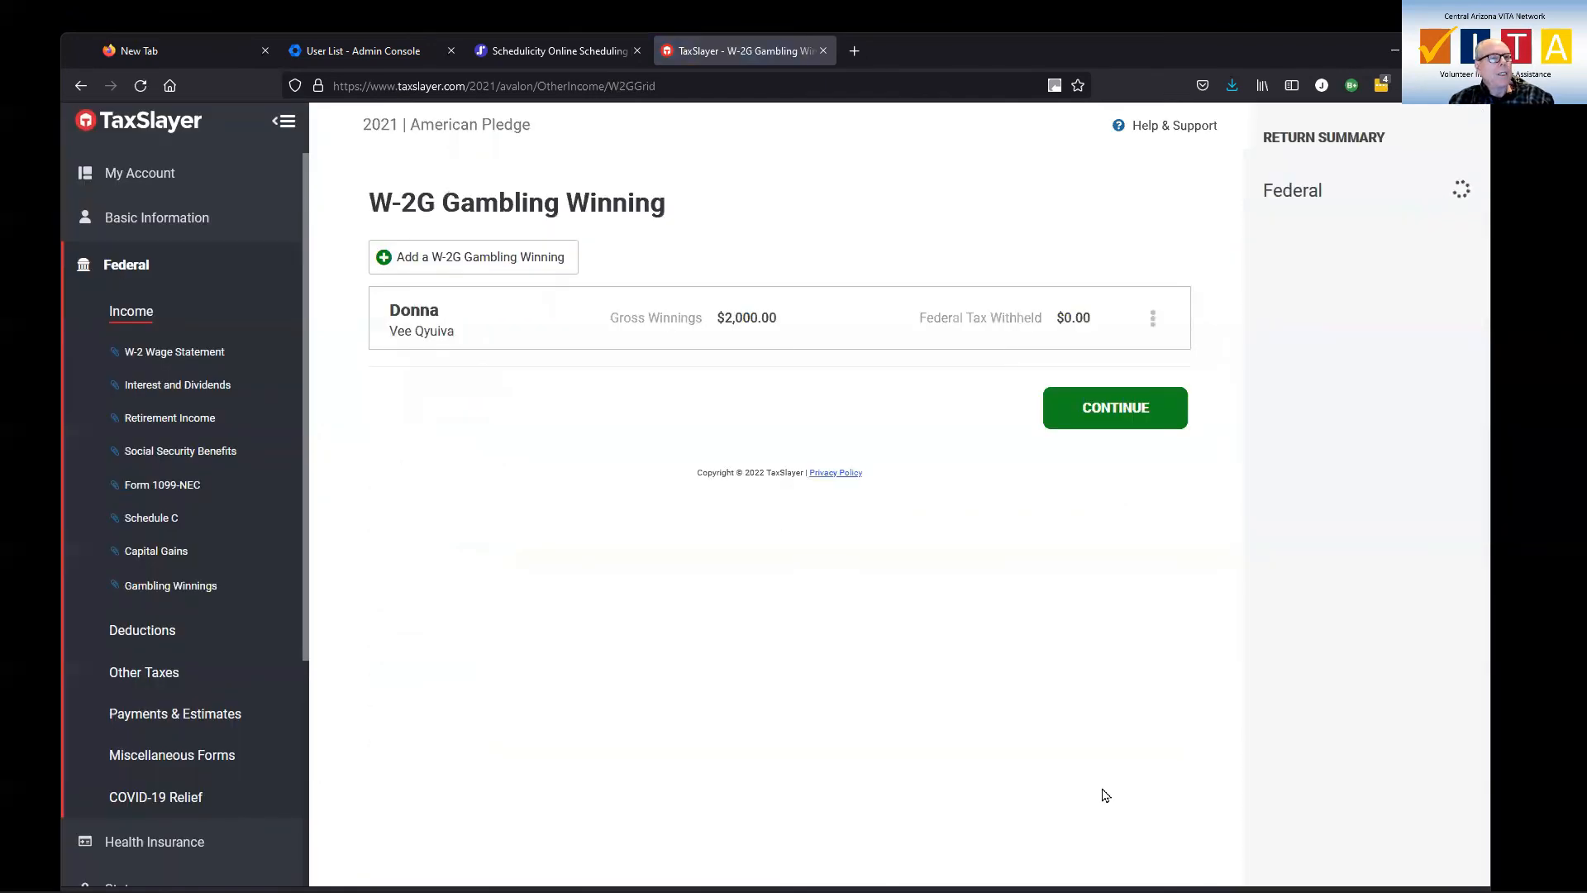
click(1091, 409)
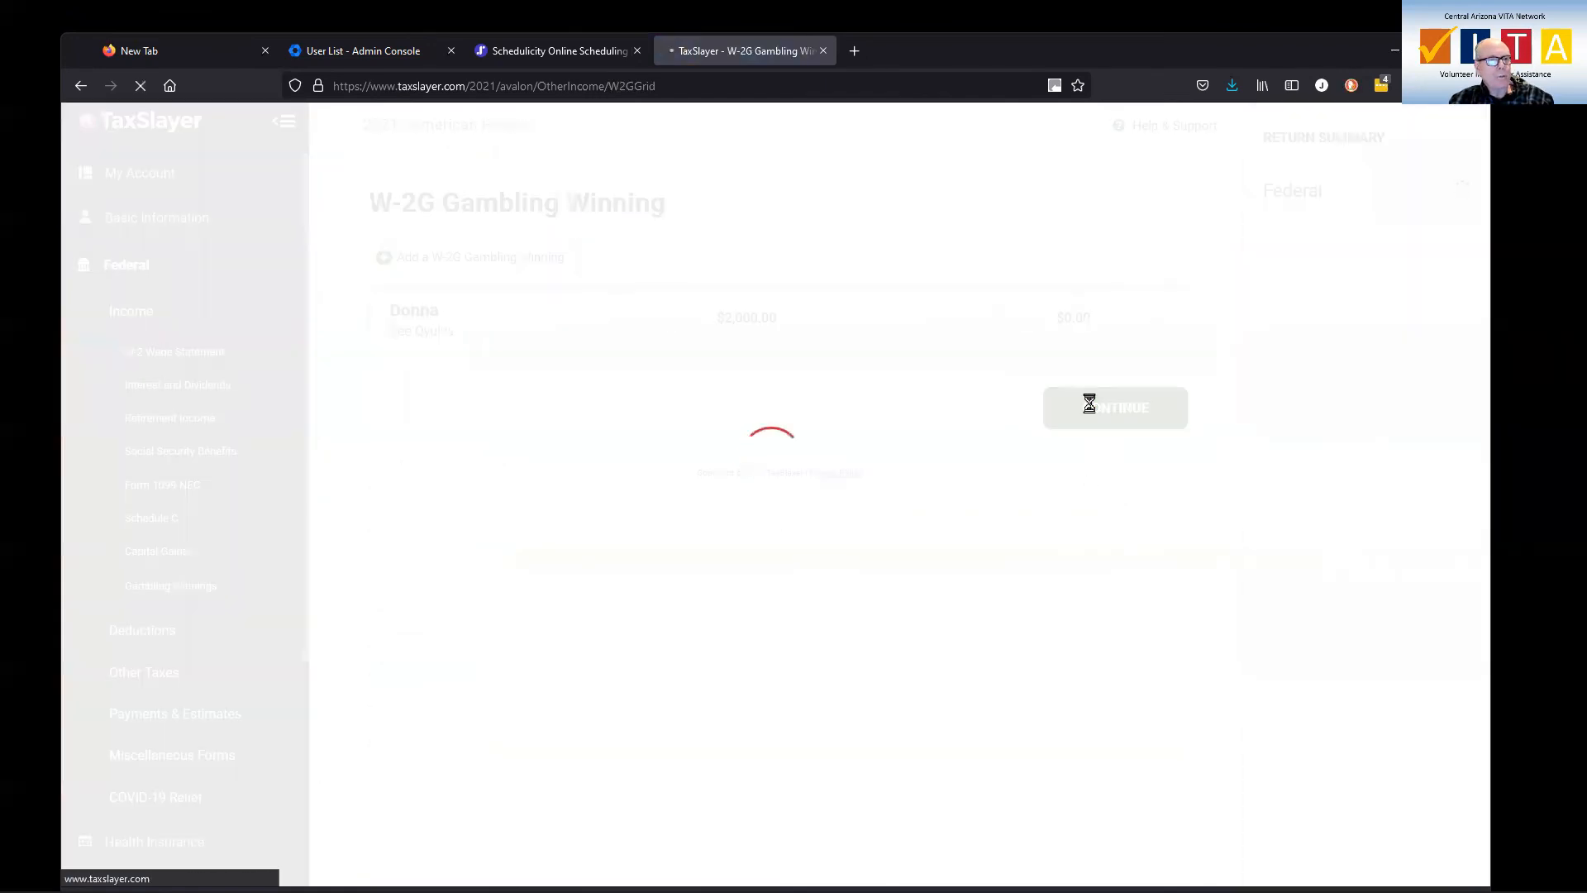
Look through the less common income types and return to the main list of income categories
scroll(939, 533, down, 3)
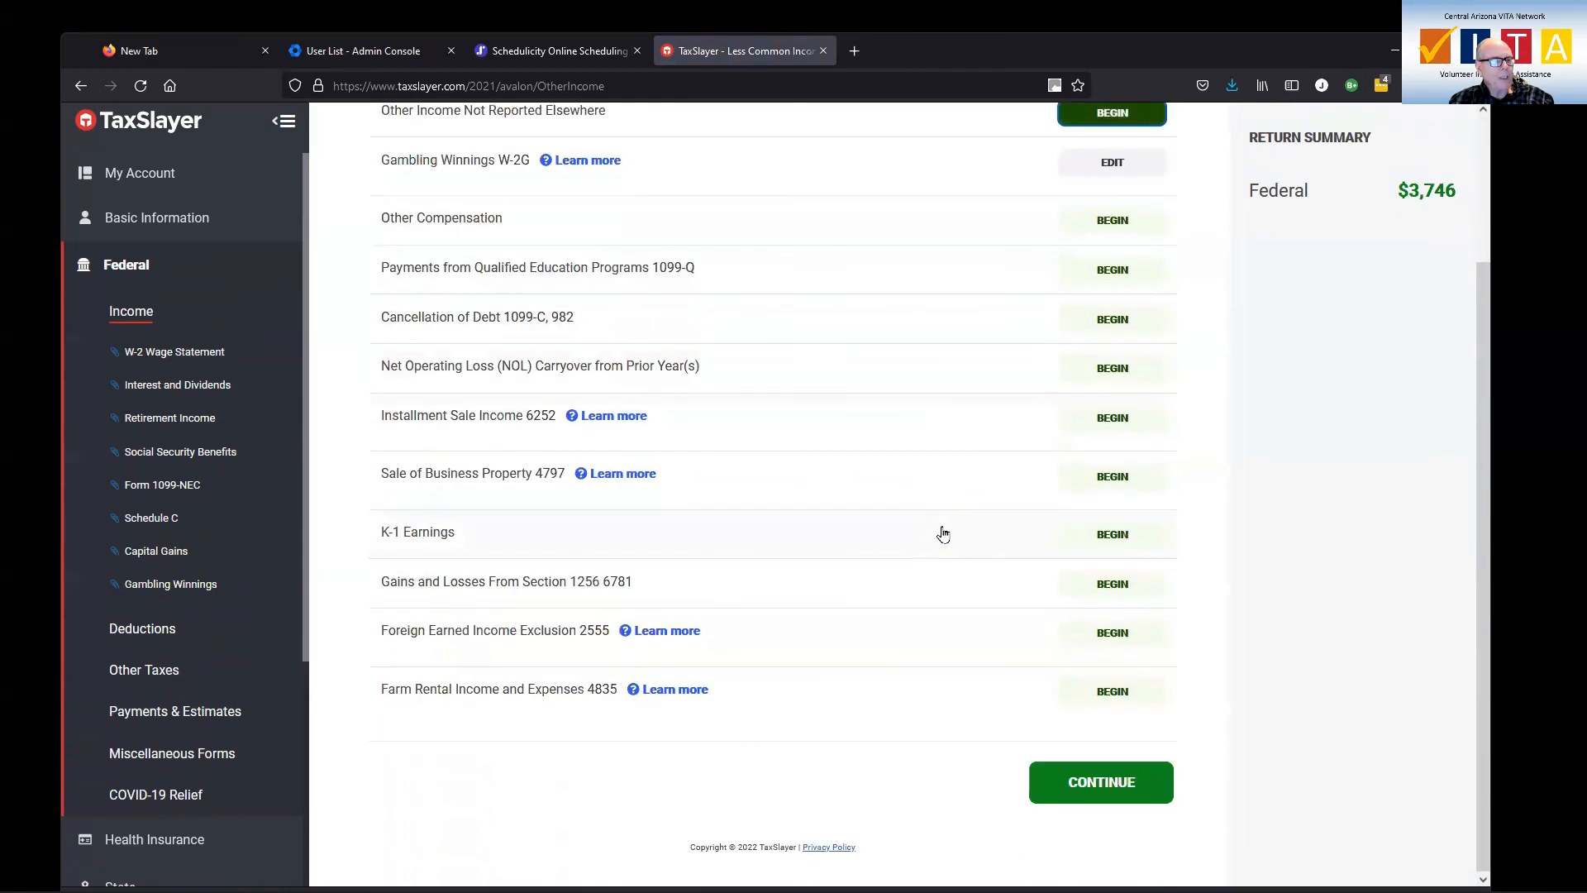
scroll(781, 661, up, 3)
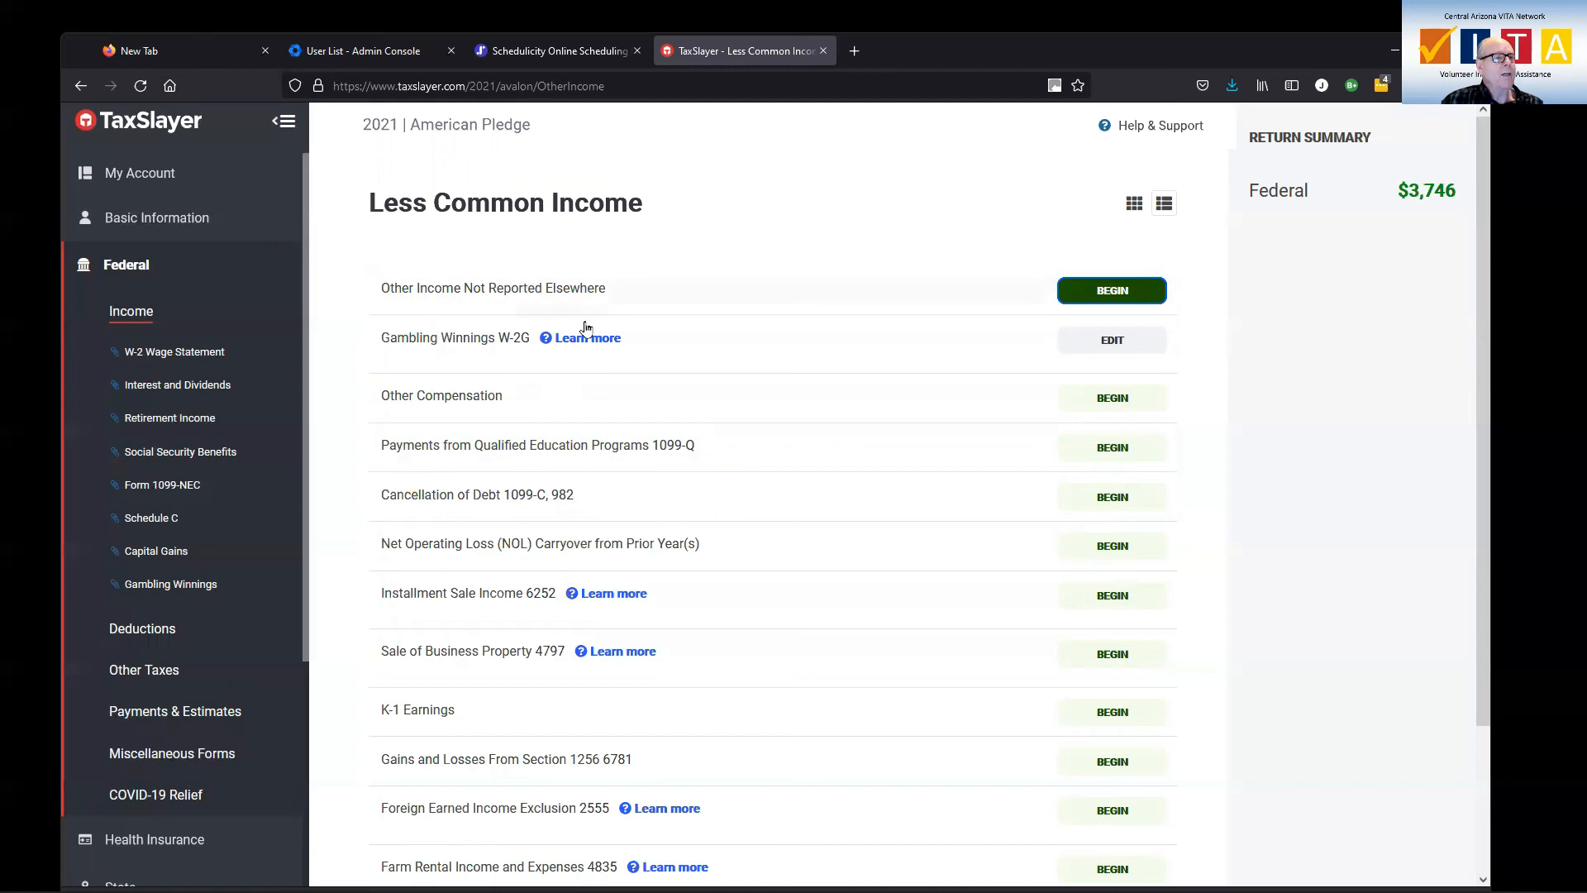
scroll(587, 339, down, 1)
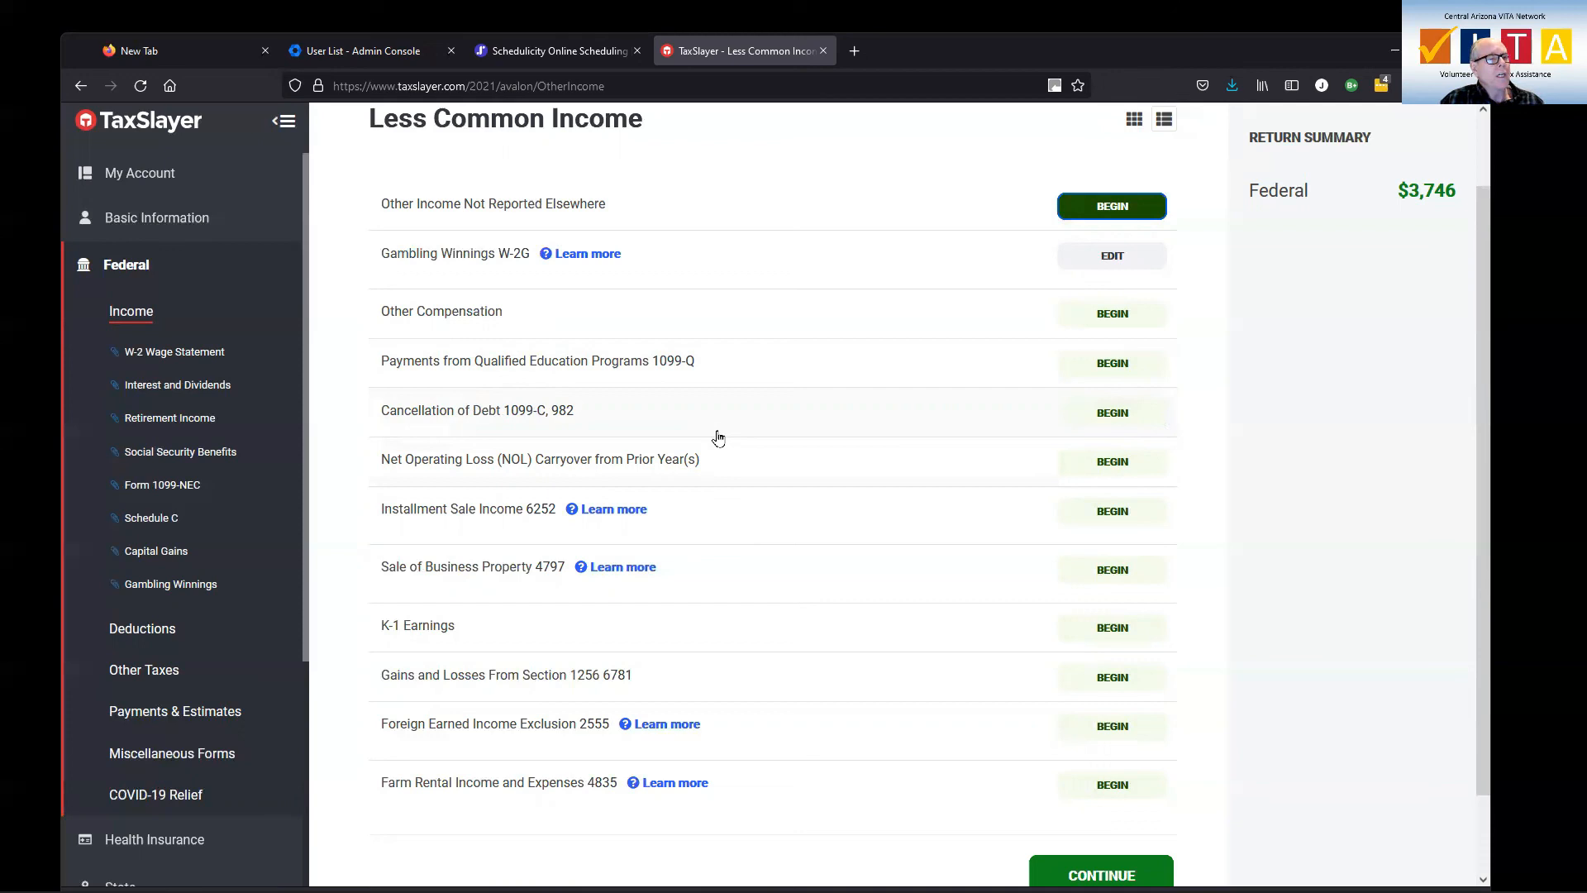
scroll(720, 433, down, 2)
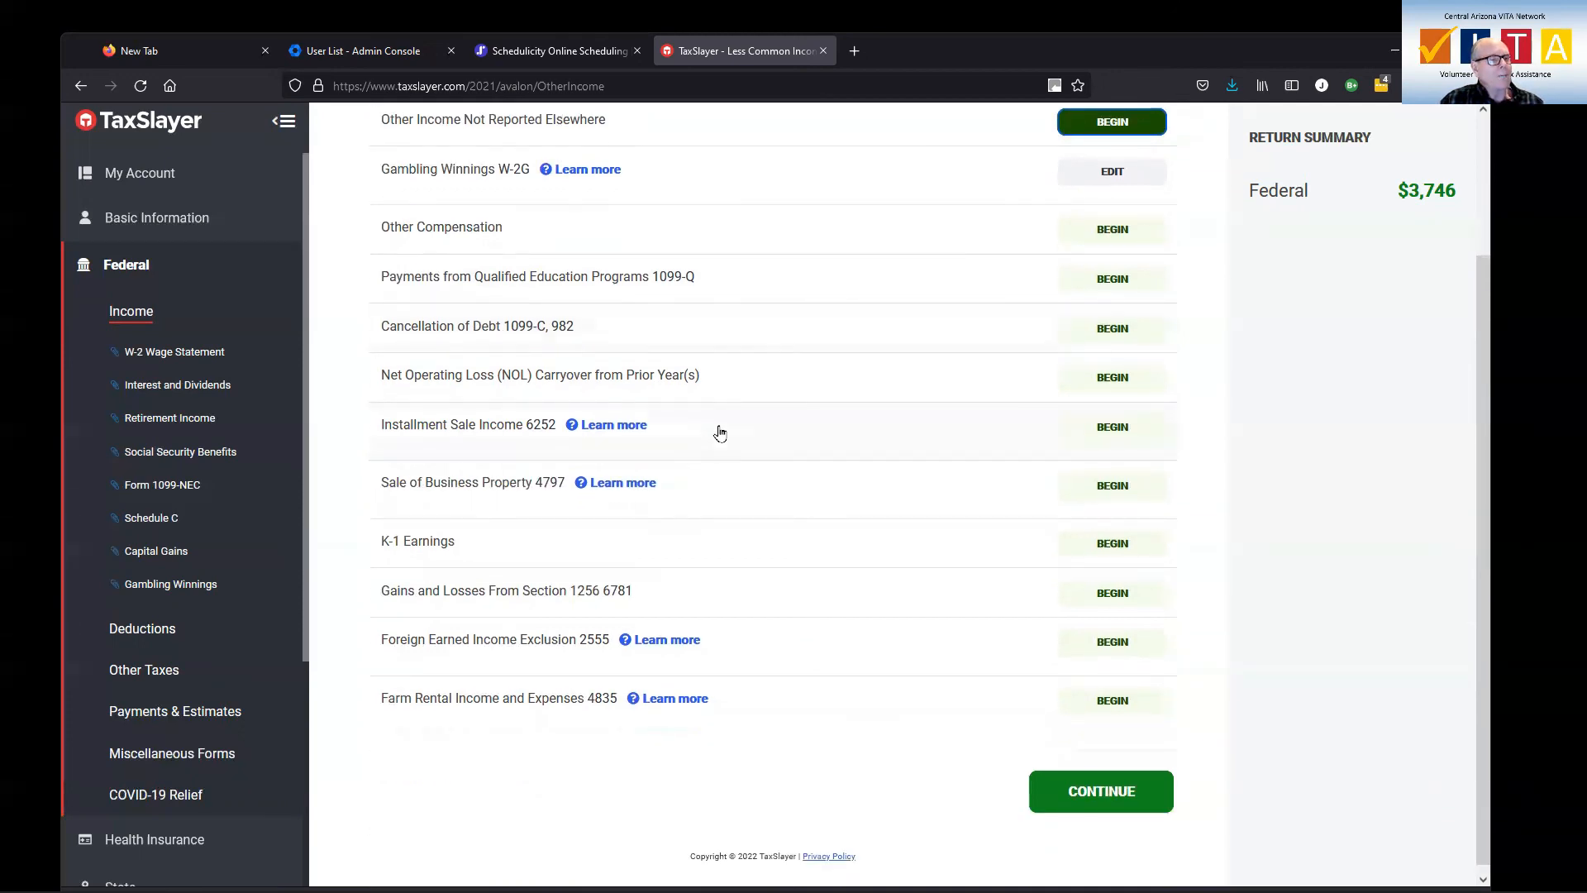
scroll(719, 432, down, 1)
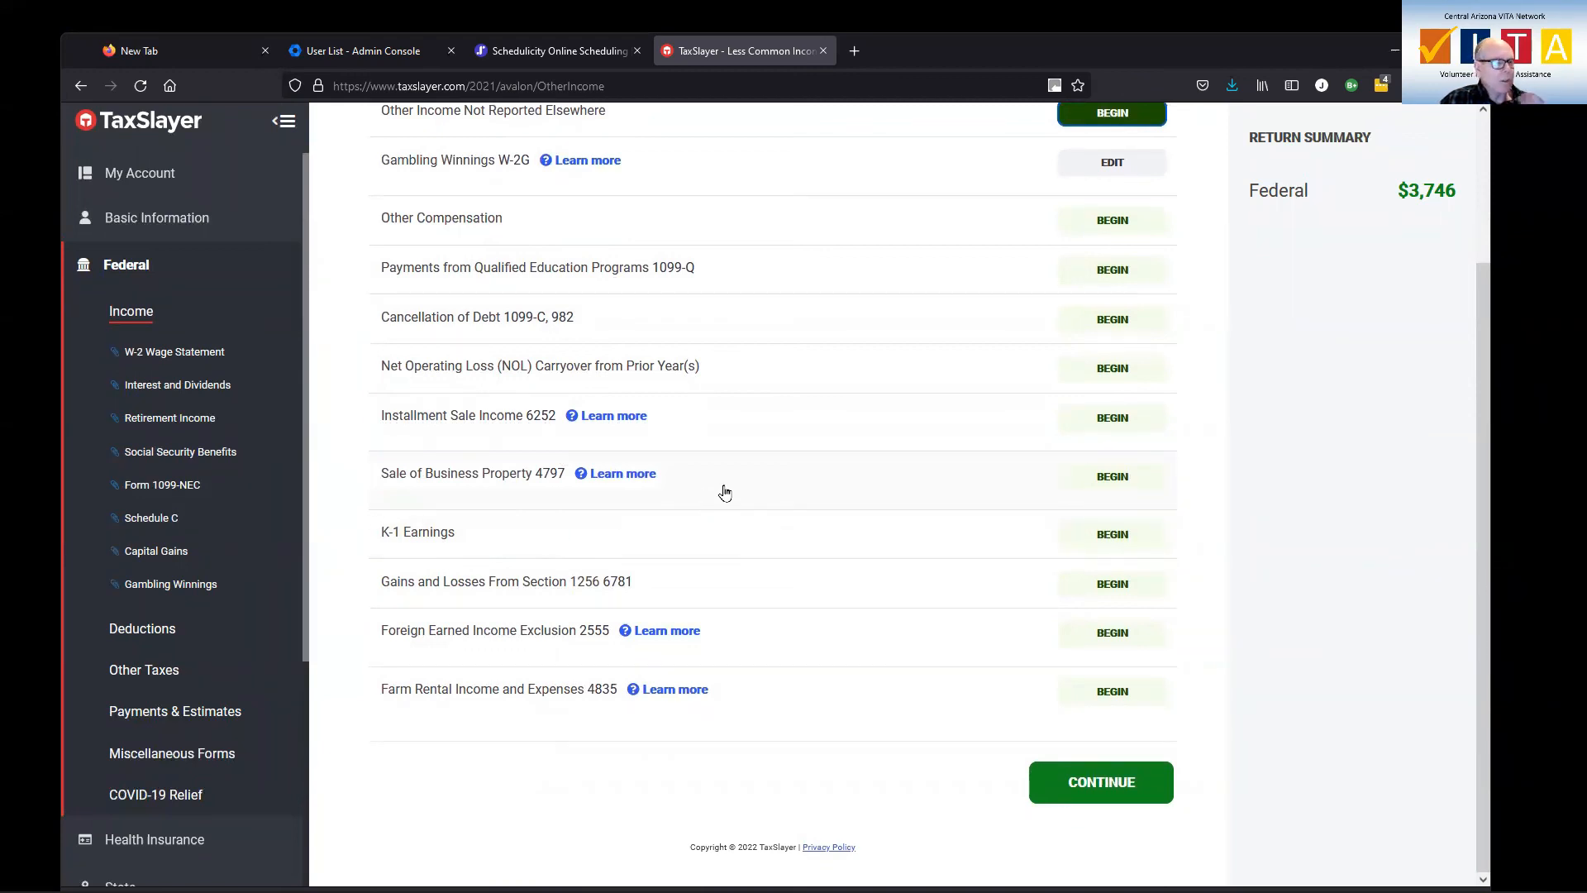
click(1079, 782)
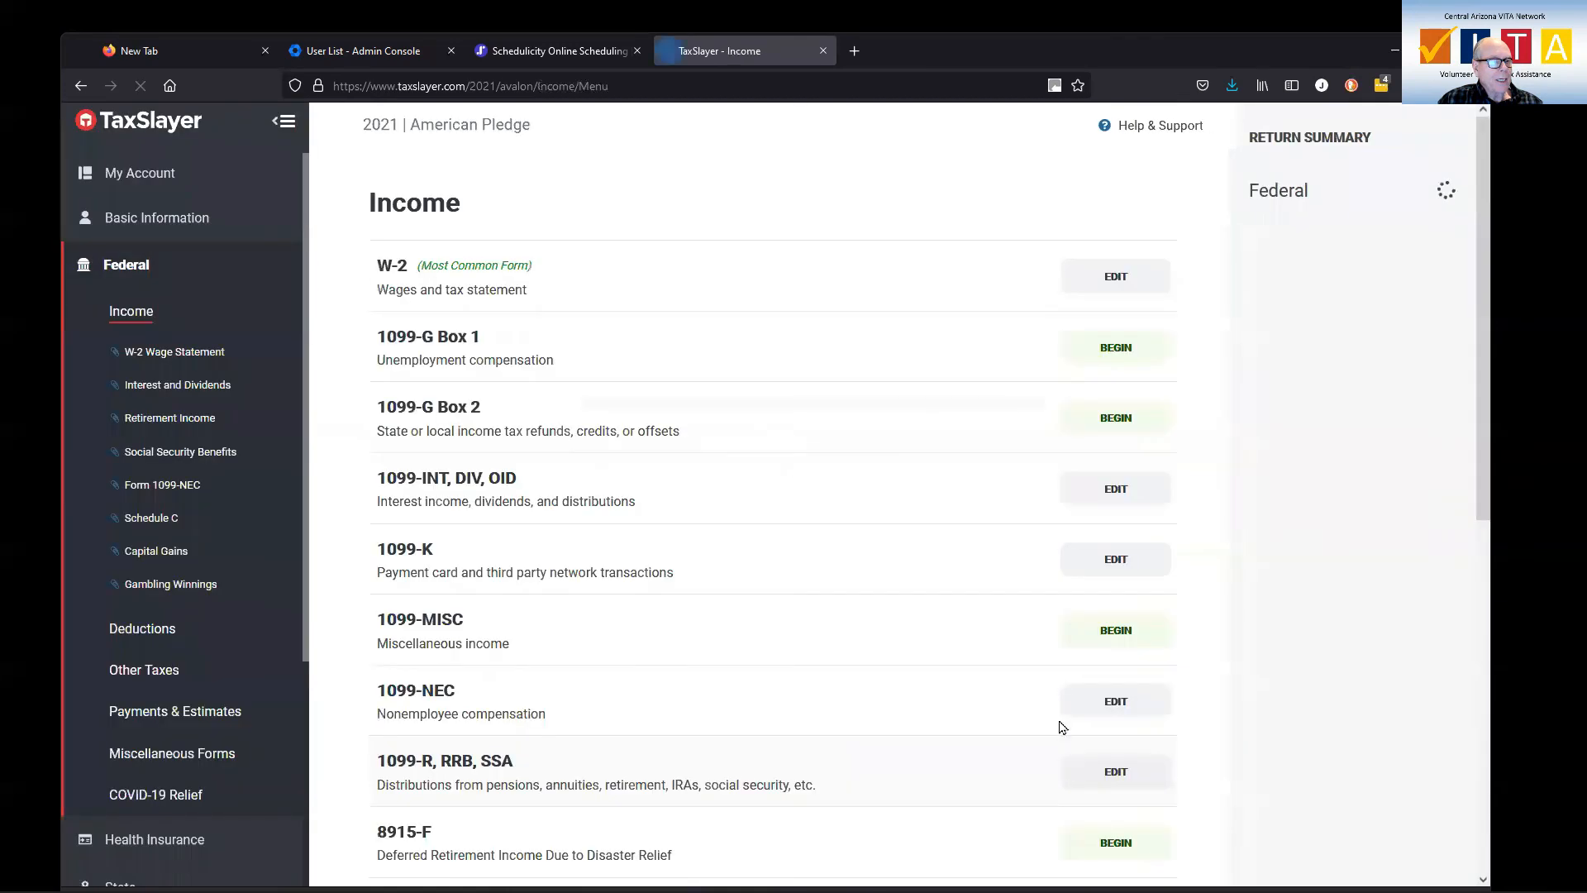
scroll(889, 602, down, 3)
scroll(890, 603, down, 6)
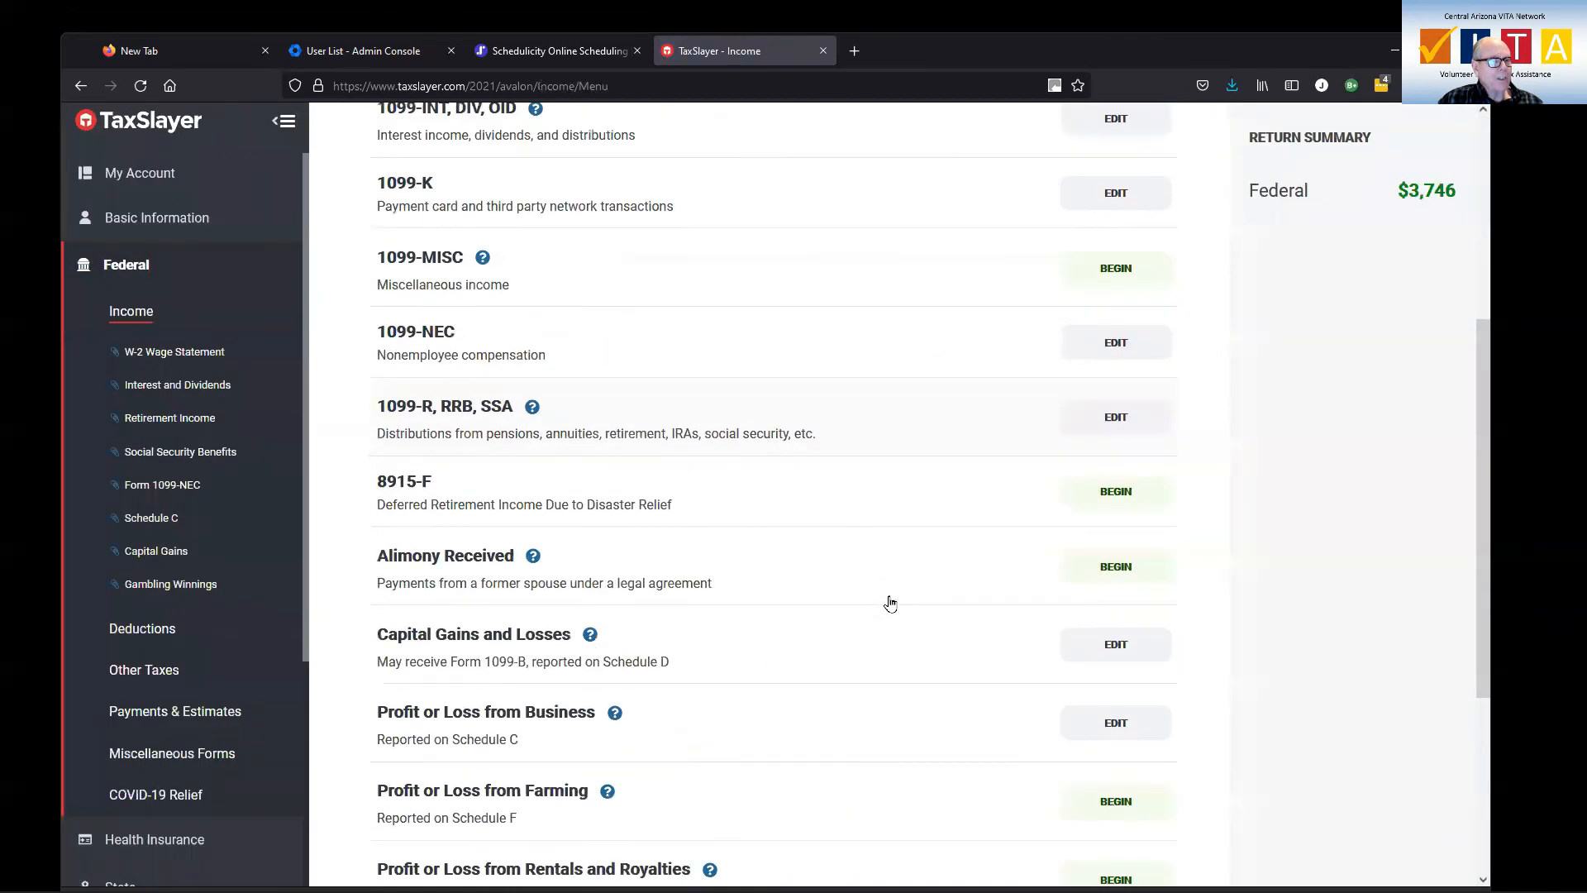